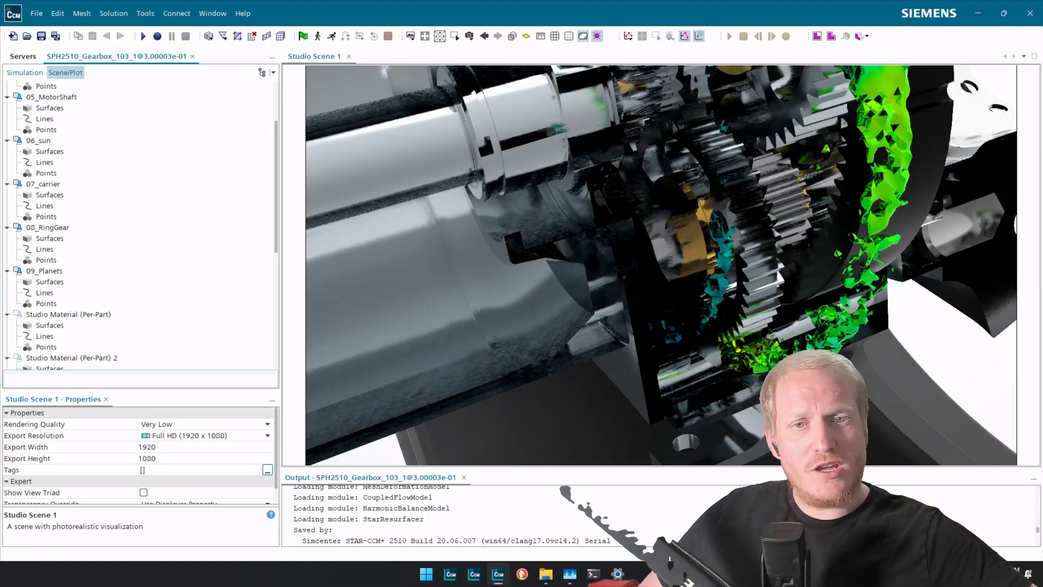
# Collapse all displayers in the Studio Scene 1 tree, from 00_Rest through Wetting_timeAveraged.
pyautogui.moveTo(819, 265); pyautogui.dragTo(378, 212)
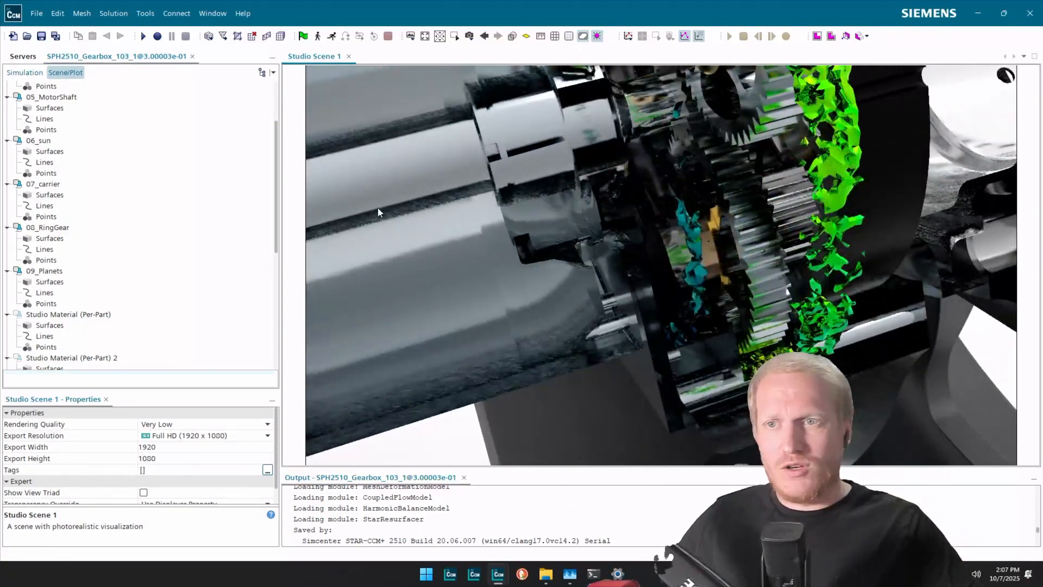
pyautogui.scroll(3, 65, 181)
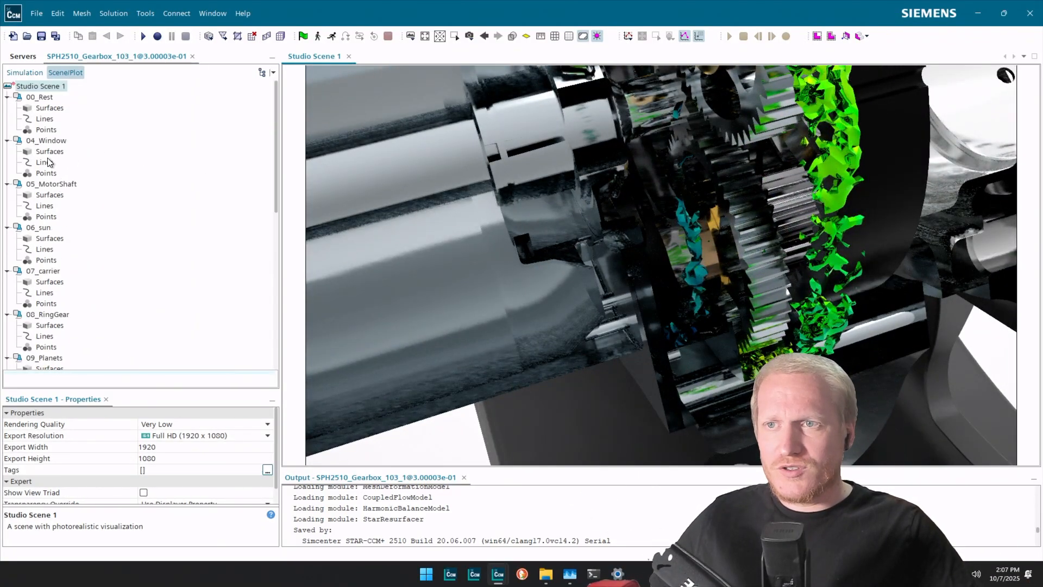
pyautogui.click(7, 98)
pyautogui.click(8, 108)
pyautogui.click(7, 119)
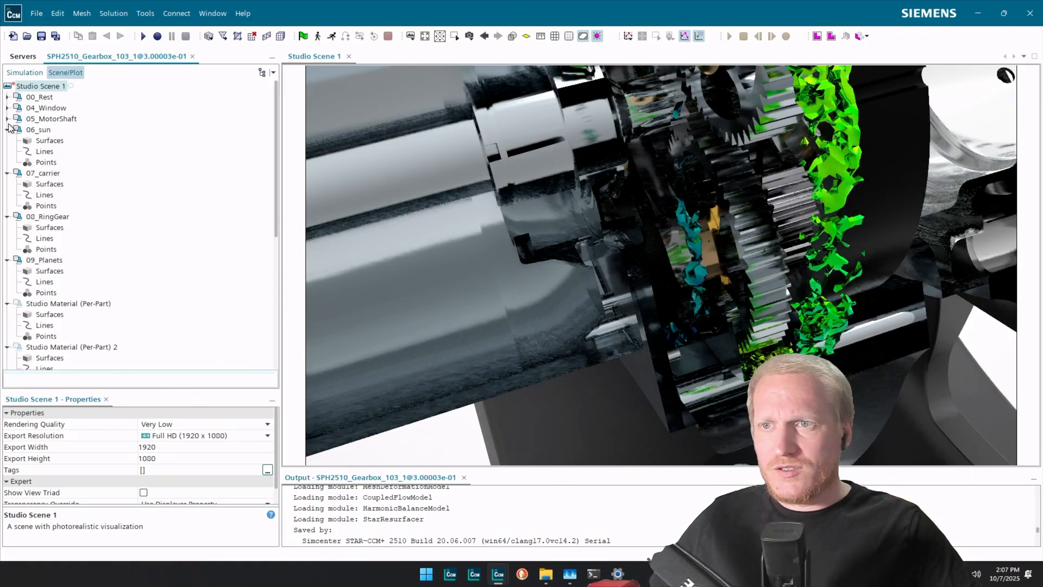
pyautogui.click(7, 130)
pyautogui.click(8, 141)
pyautogui.click(7, 152)
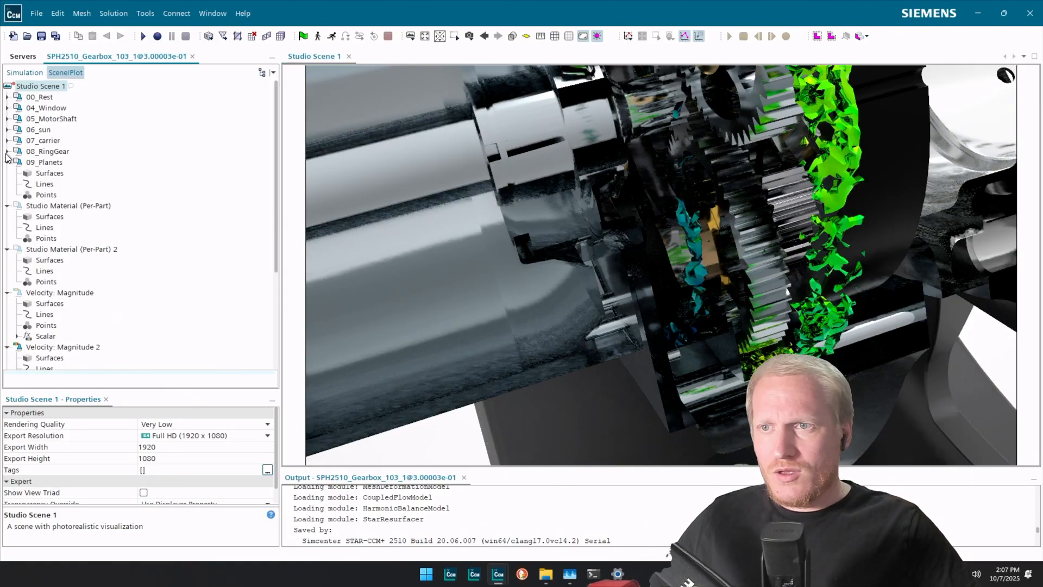
pyautogui.click(7, 163)
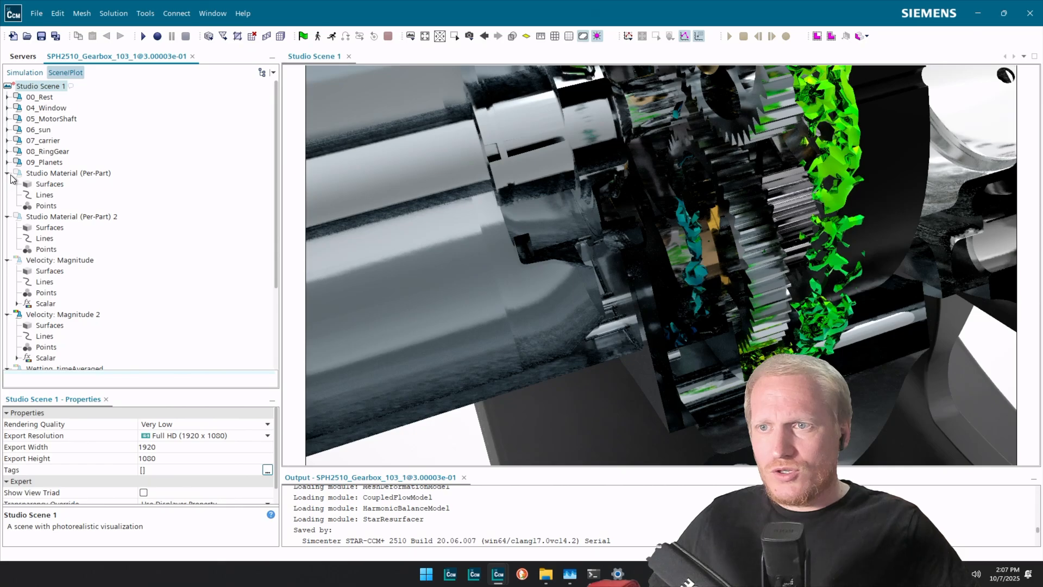
pyautogui.click(7, 174)
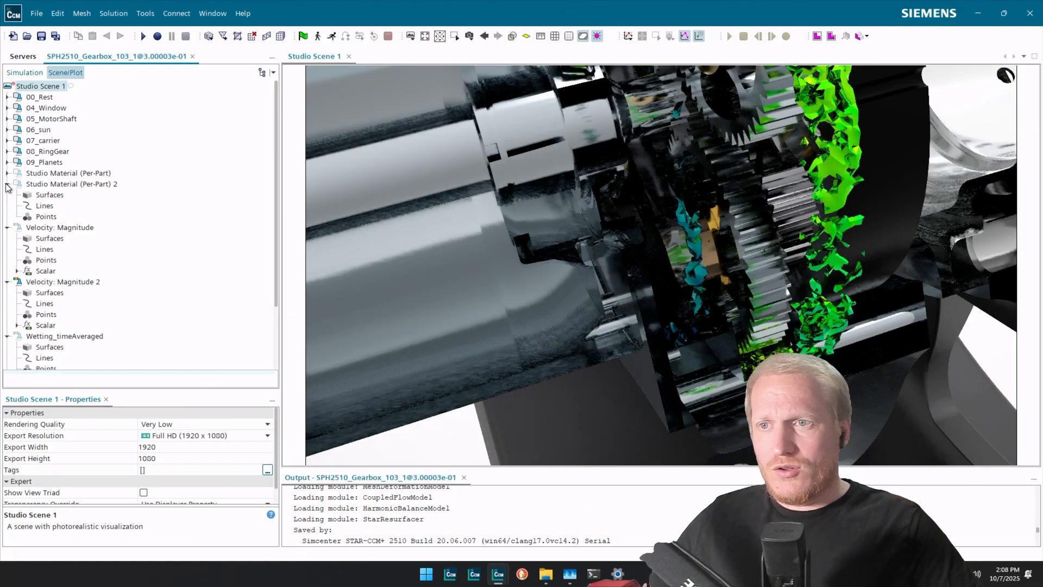
pyautogui.click(7, 184)
pyautogui.click(8, 194)
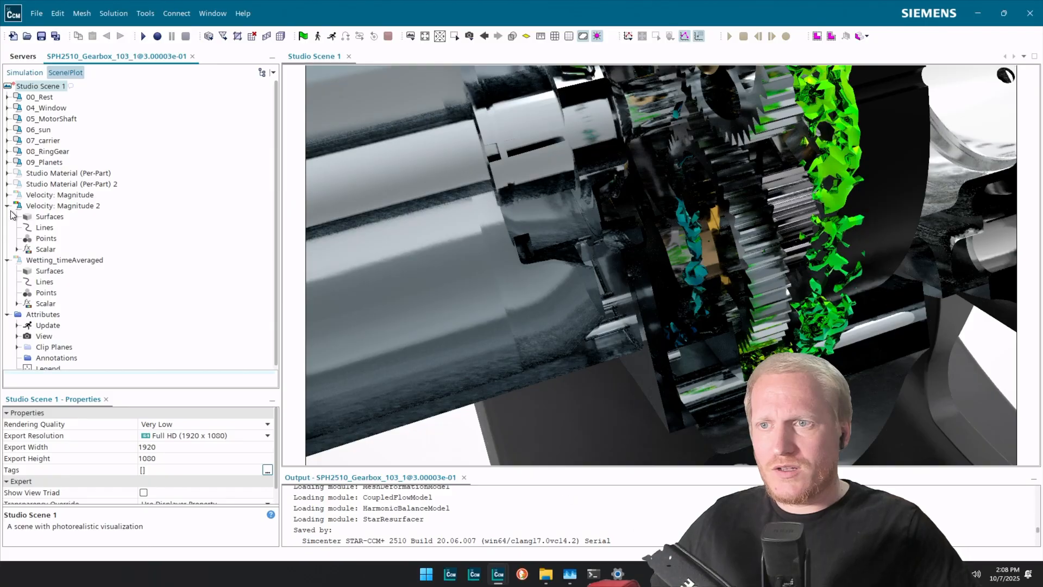
pyautogui.click(7, 206)
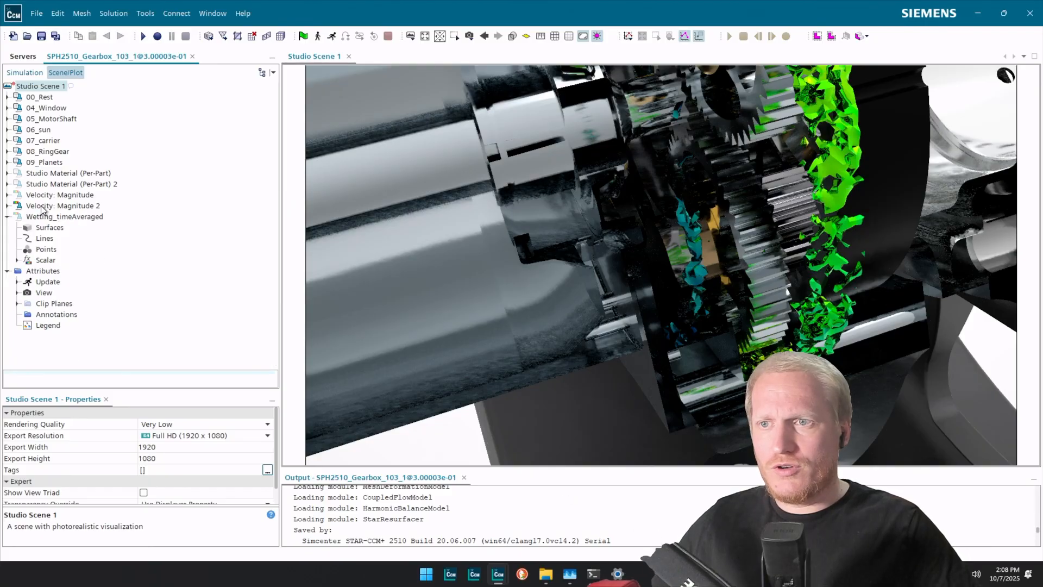
pyautogui.click(7, 217)
# Hide the Velocity: Magnitude 2 displayer and show the Velocity: Magnitude displayer instead.
pyautogui.click(63, 207)
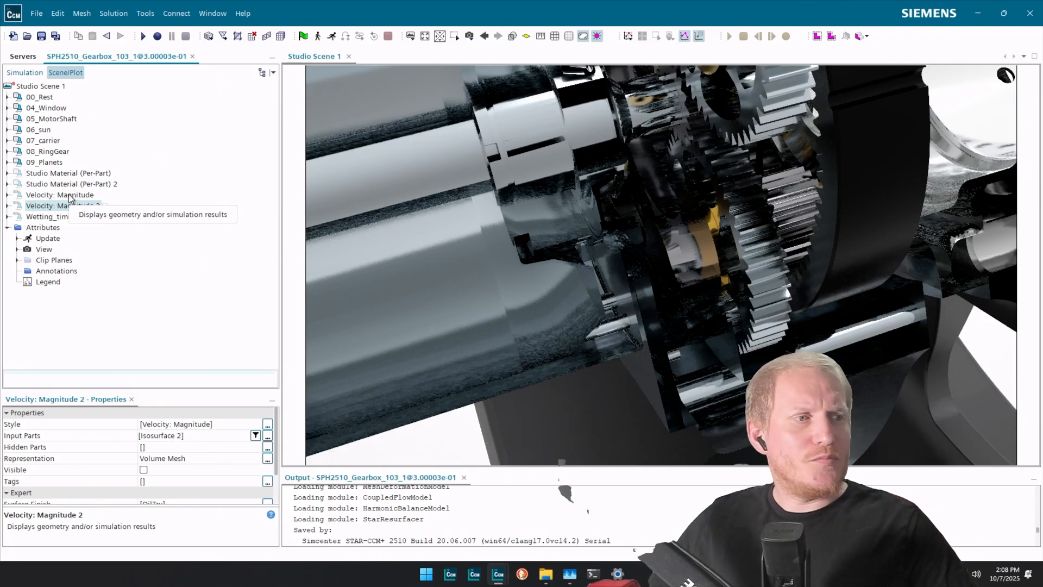
pyautogui.click(70, 196)
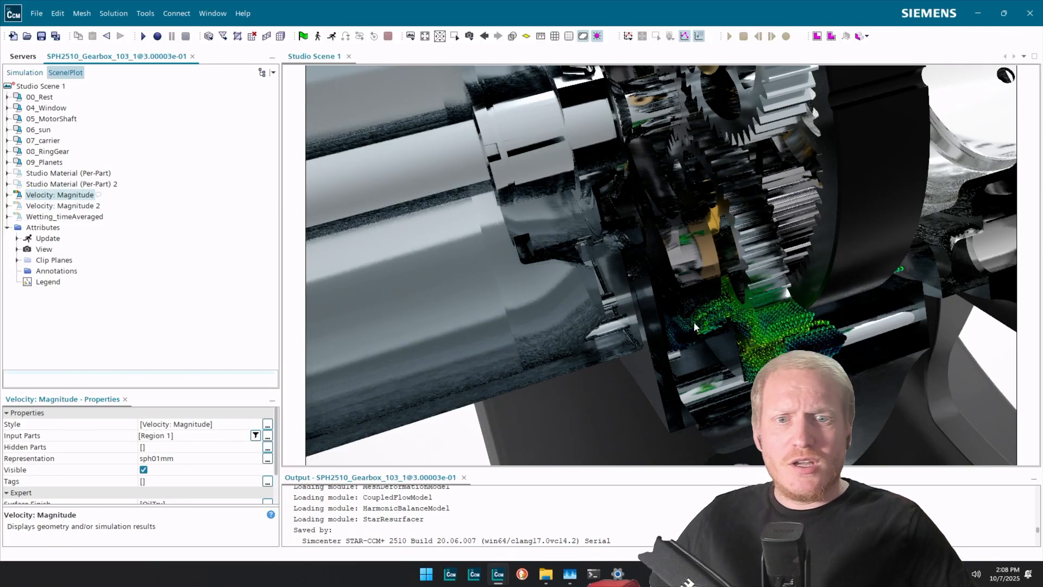
pyautogui.moveTo(686, 315); pyautogui.dragTo(503, 248)
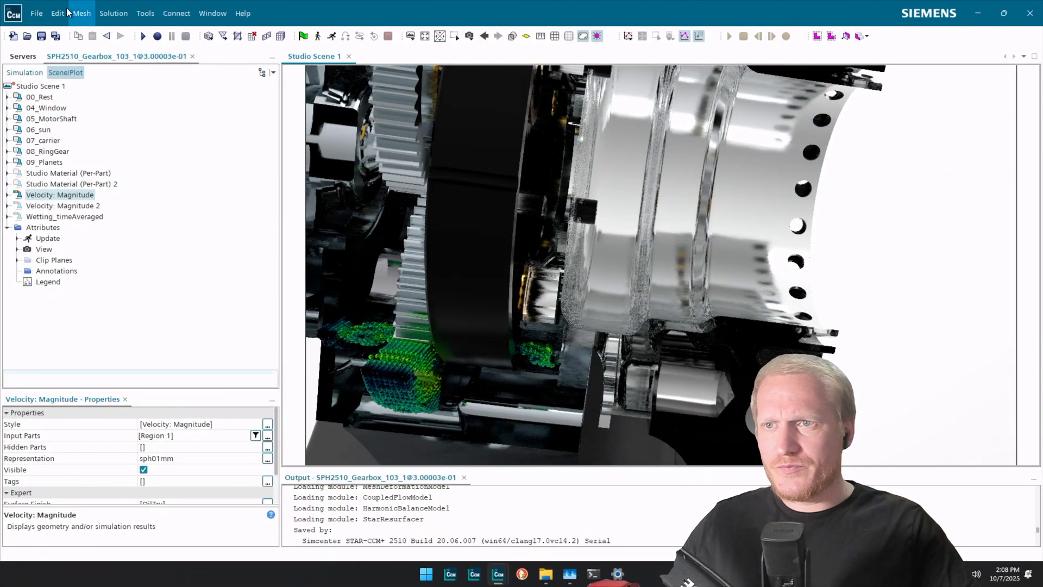
# Set the rendering quality of Studio Scene 1 to Very High and view the oil particles at the gears up close.
pyautogui.click(44, 87)
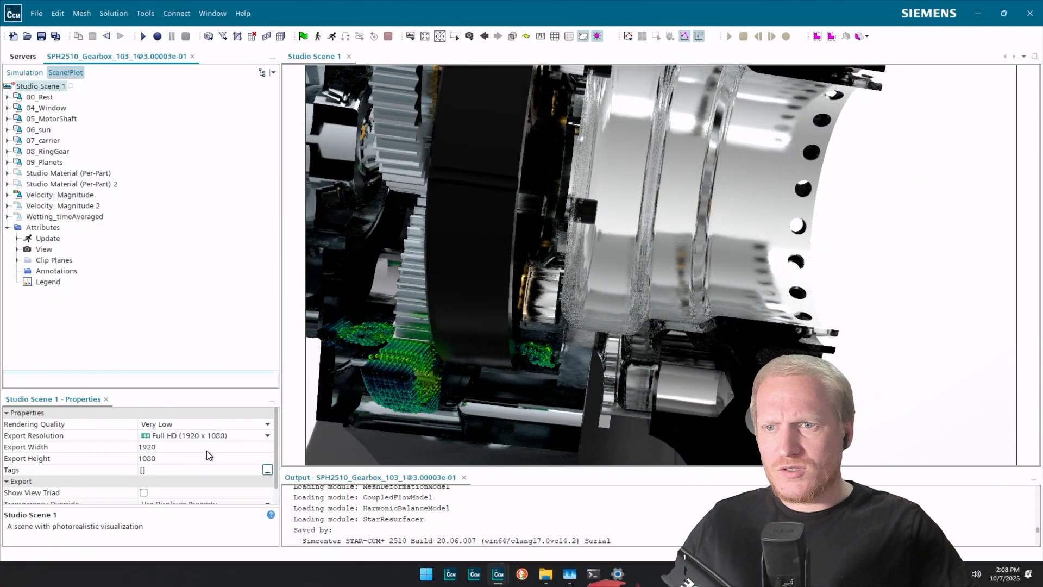
pyautogui.click(220, 423)
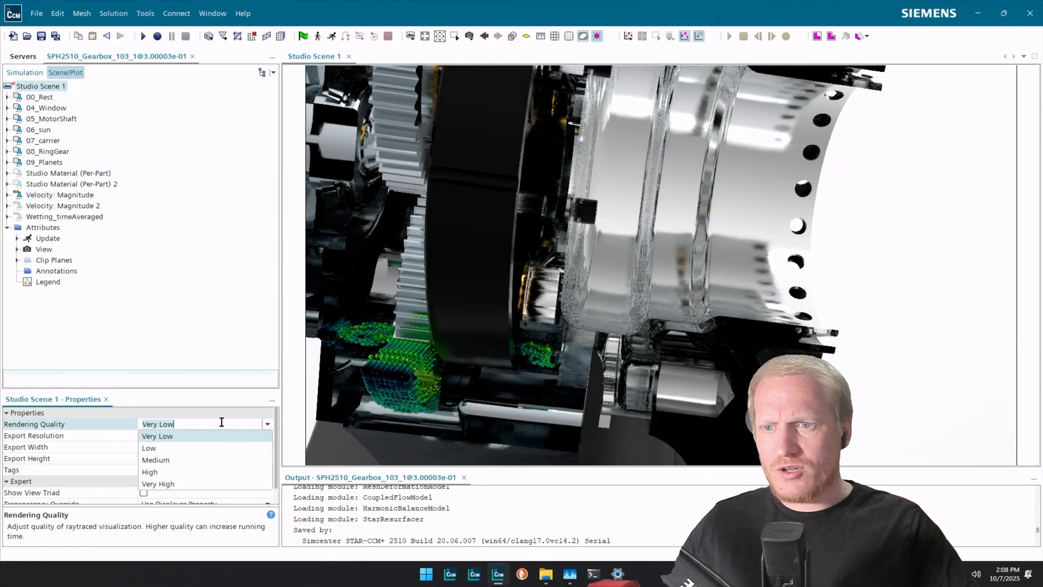
pyautogui.click(188, 482)
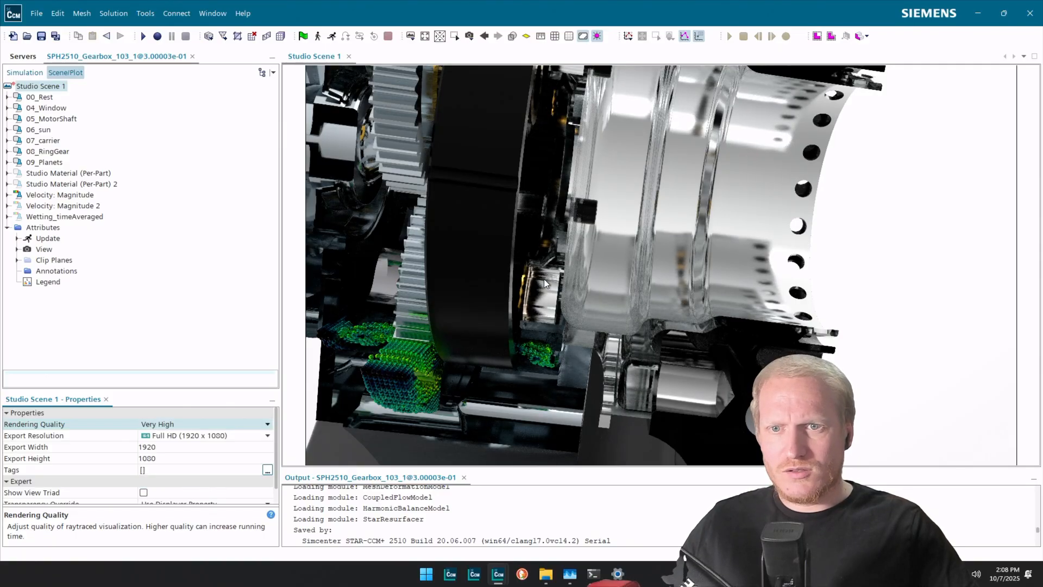
pyautogui.moveTo(543, 279); pyautogui.dragTo(591, 191)
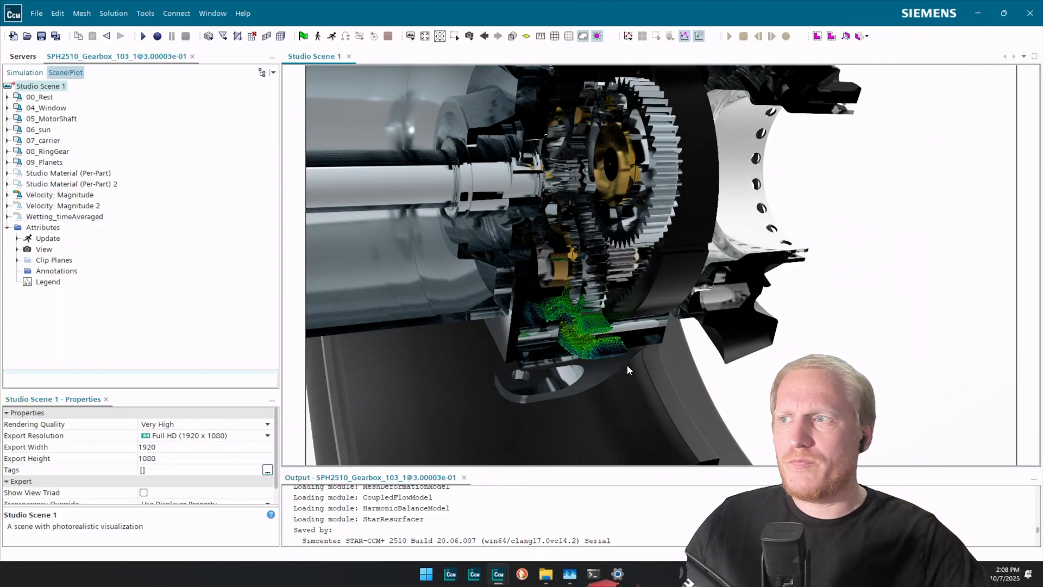
pyautogui.scroll(5, 627, 364)
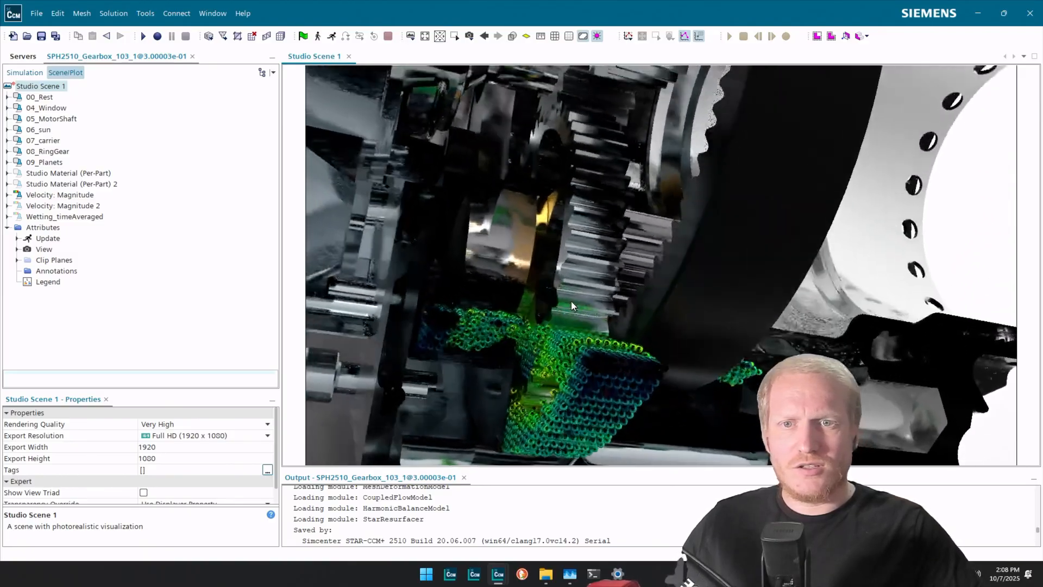
pyautogui.moveTo(572, 301); pyautogui.dragTo(623, 348)
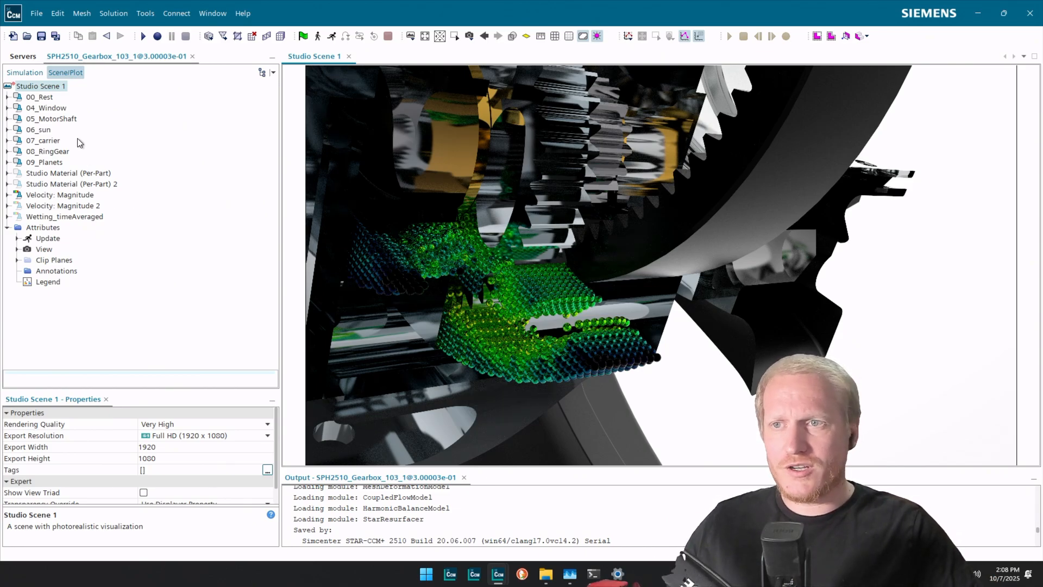
# Change the representation of the Velocity: Magnitude displayer to Volume Mesh.
pyautogui.click(54, 195)
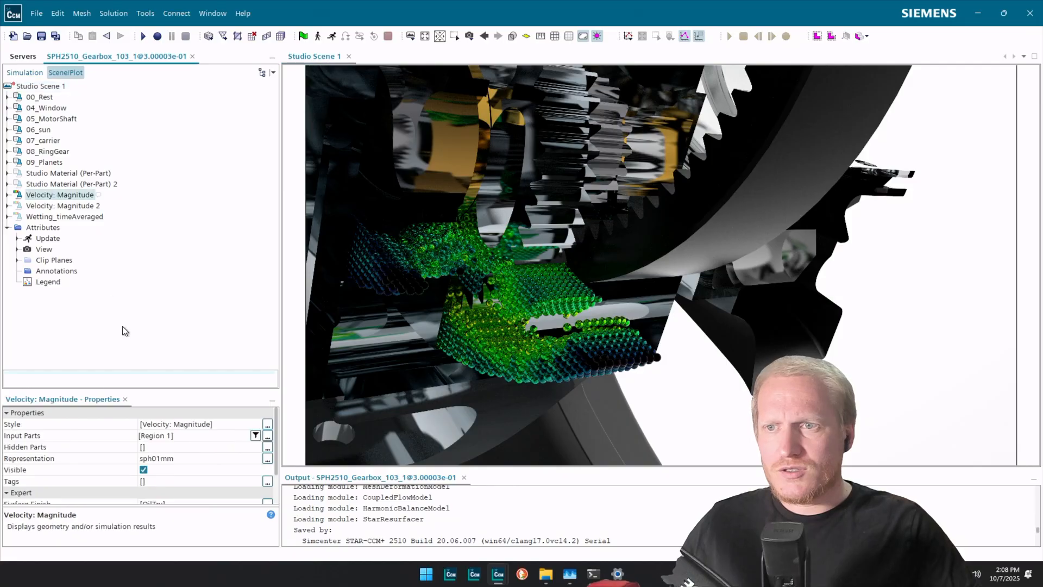
pyautogui.moveTo(200, 390); pyautogui.dragTo(201, 332)
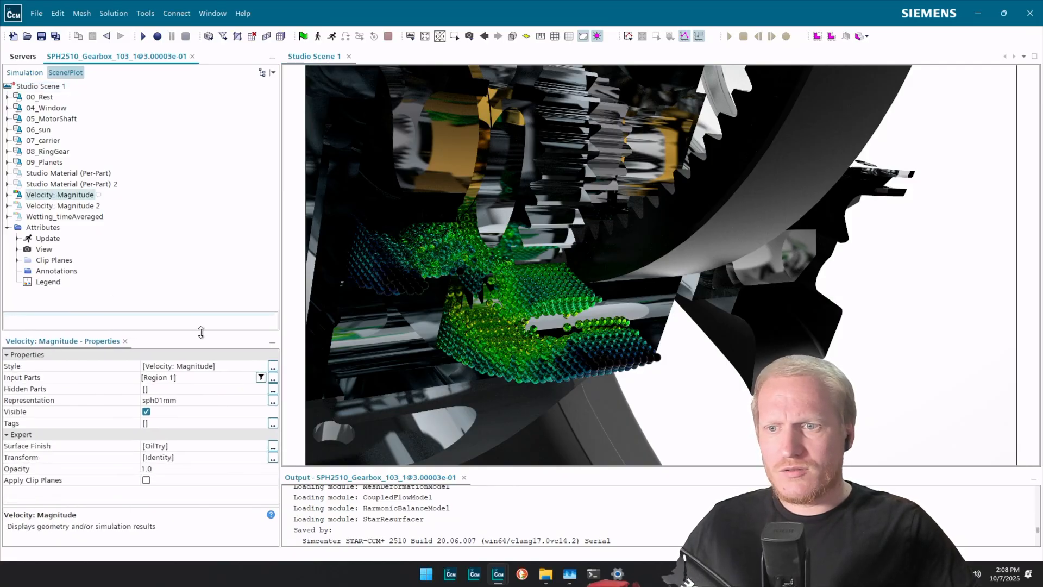
pyautogui.click(174, 403)
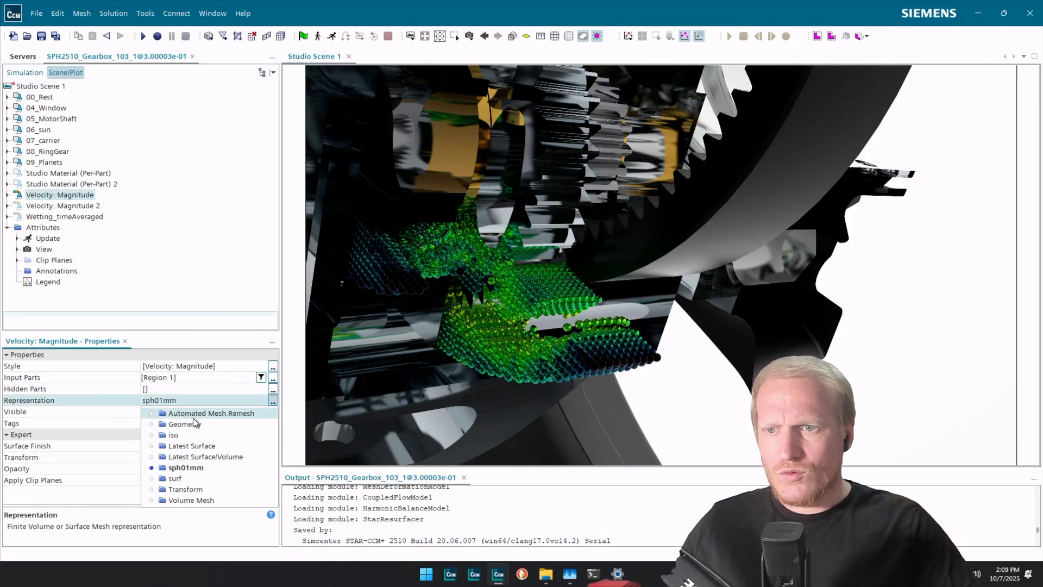
pyautogui.click(185, 500)
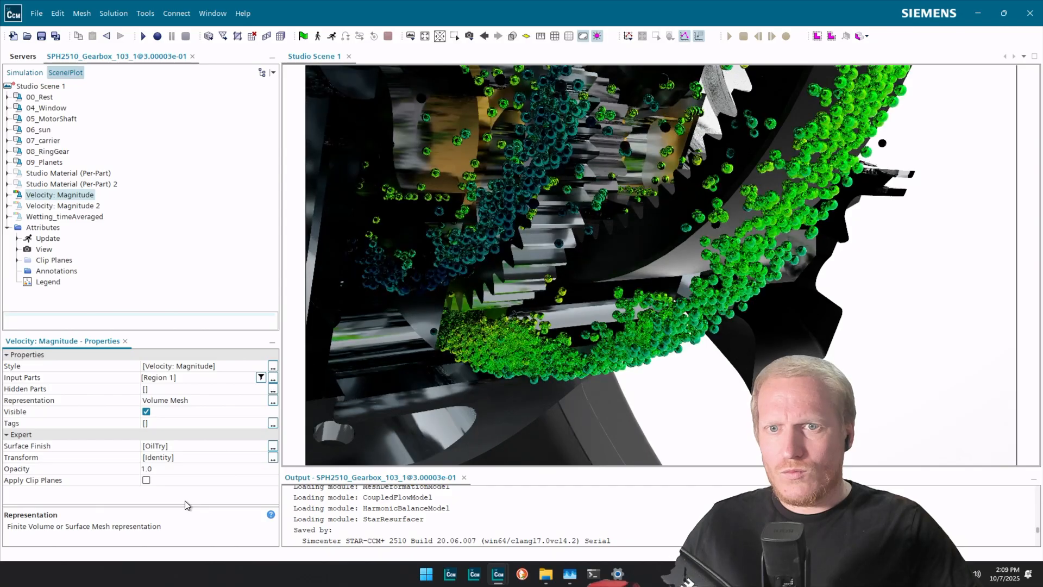
# Disable clip Plane 1 of the scene so that the whole wheel is shown uncut.
pyautogui.scroll(-5, 747, 175)
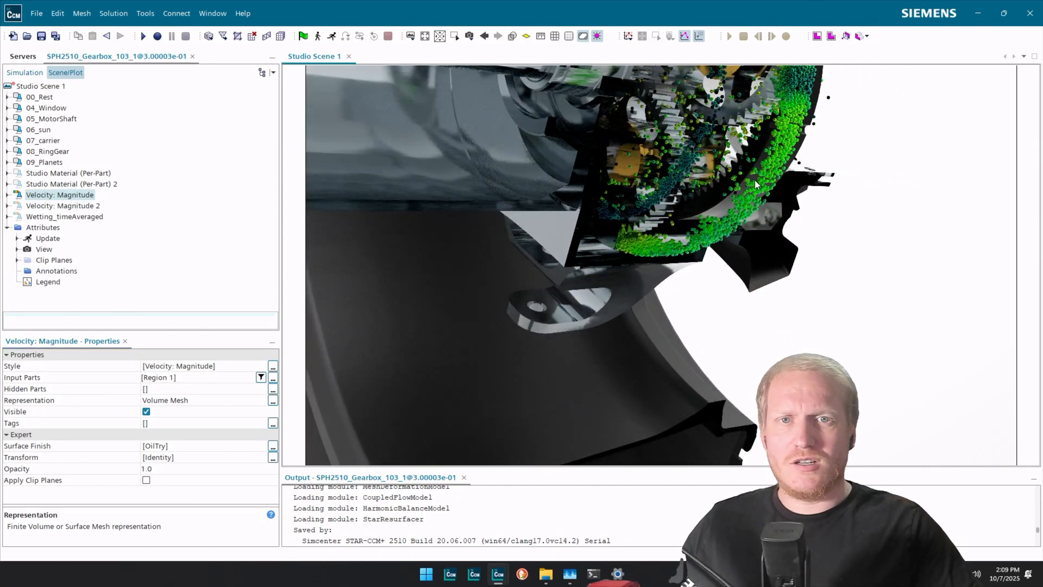
pyautogui.moveTo(756, 181); pyautogui.dragTo(415, 246)
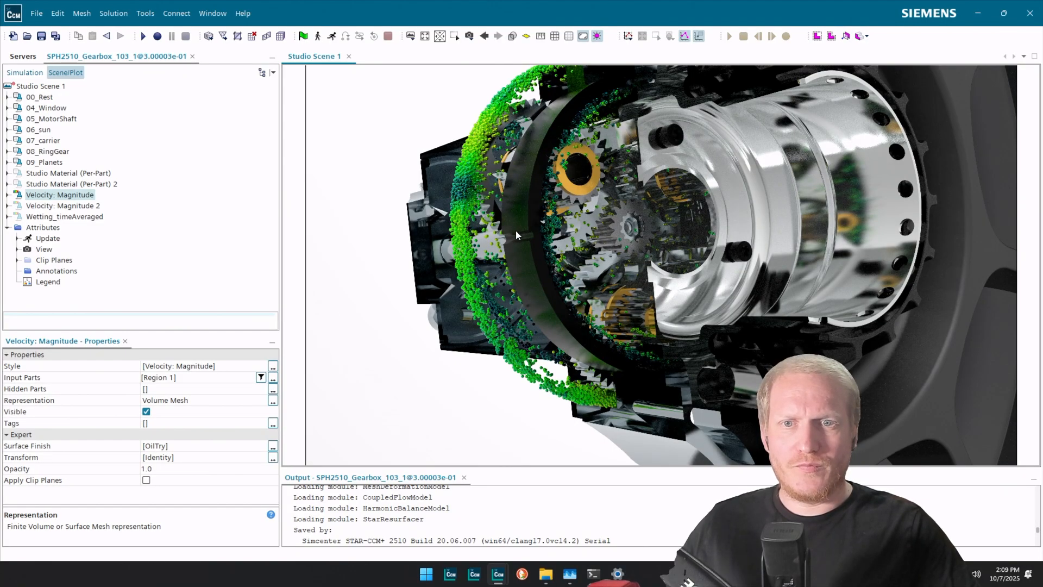
pyautogui.moveTo(516, 230); pyautogui.dragTo(799, 237)
pyautogui.moveTo(548, 251); pyautogui.dragTo(667, 281)
pyautogui.scroll(-3, 667, 281)
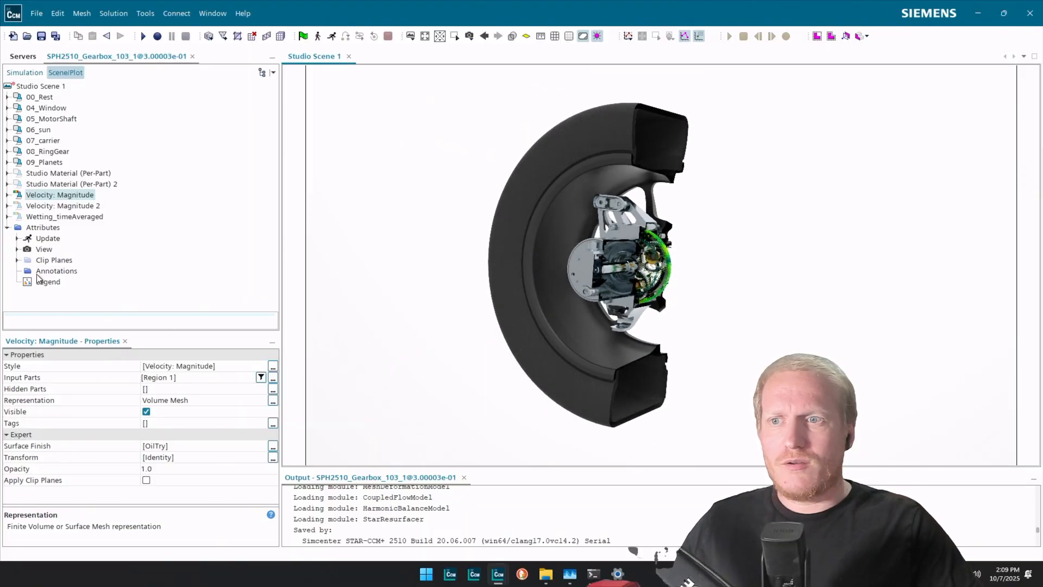
pyautogui.click(18, 260)
pyautogui.click(56, 252)
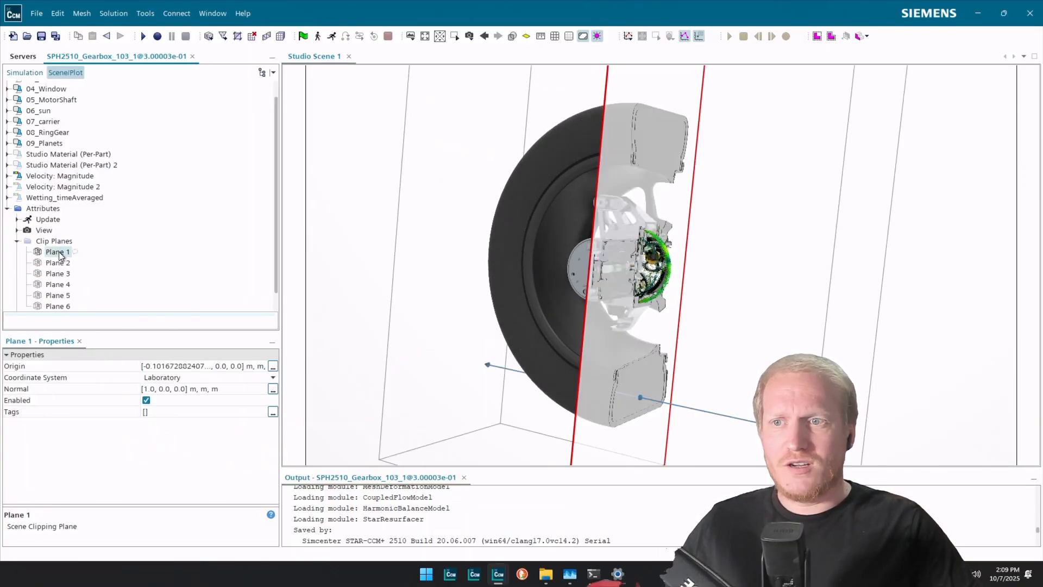
pyautogui.click(146, 401)
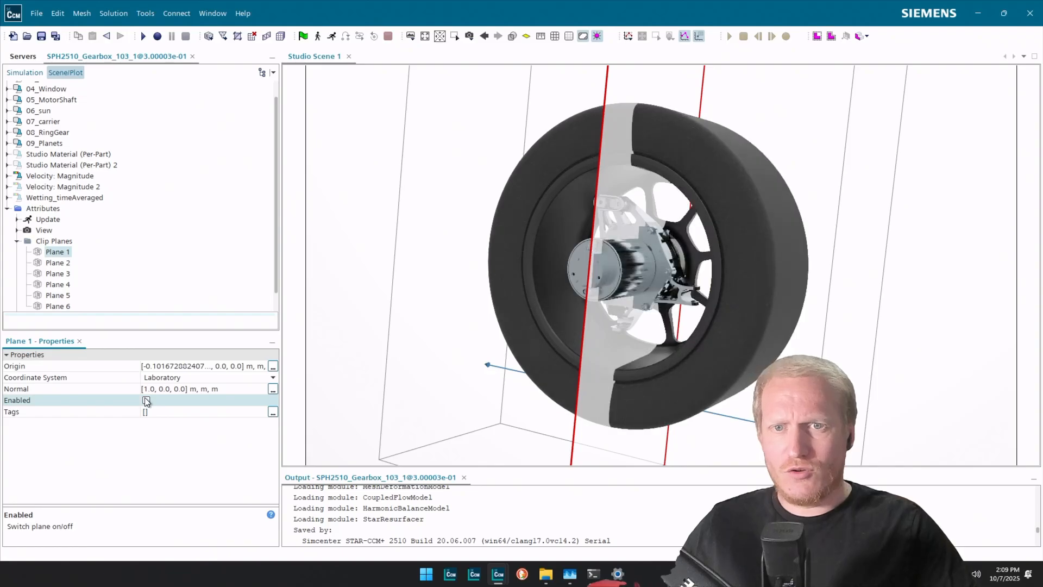
pyautogui.click(41, 210)
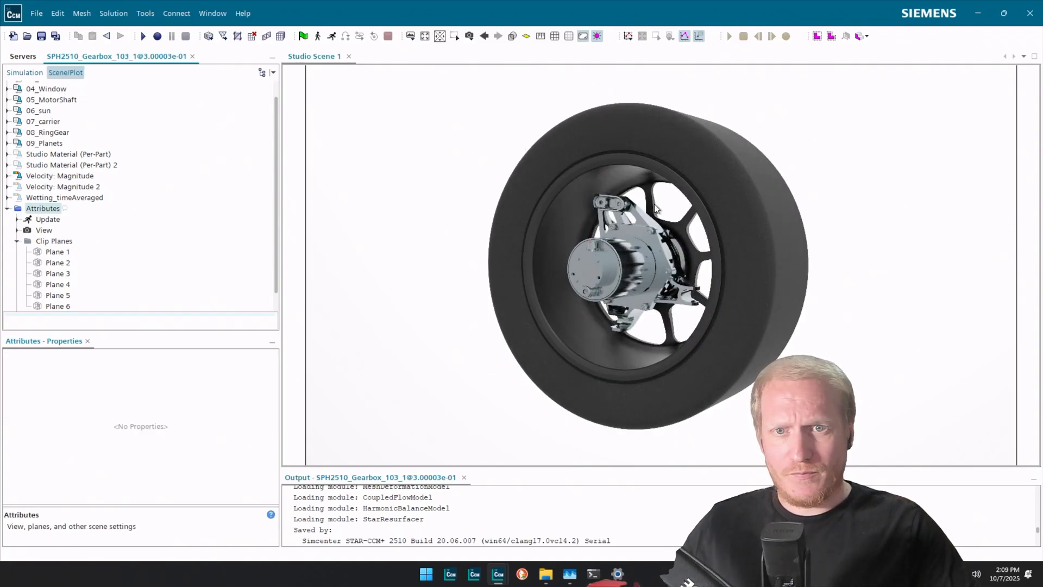
# Select the five raised letter surfaces spelling EAGLE on the outer tyre sidewall.
pyautogui.moveTo(892, 236); pyautogui.dragTo(682, 242)
pyautogui.moveTo(872, 287); pyautogui.dragTo(614, 294)
pyautogui.scroll(4, 660, 156)
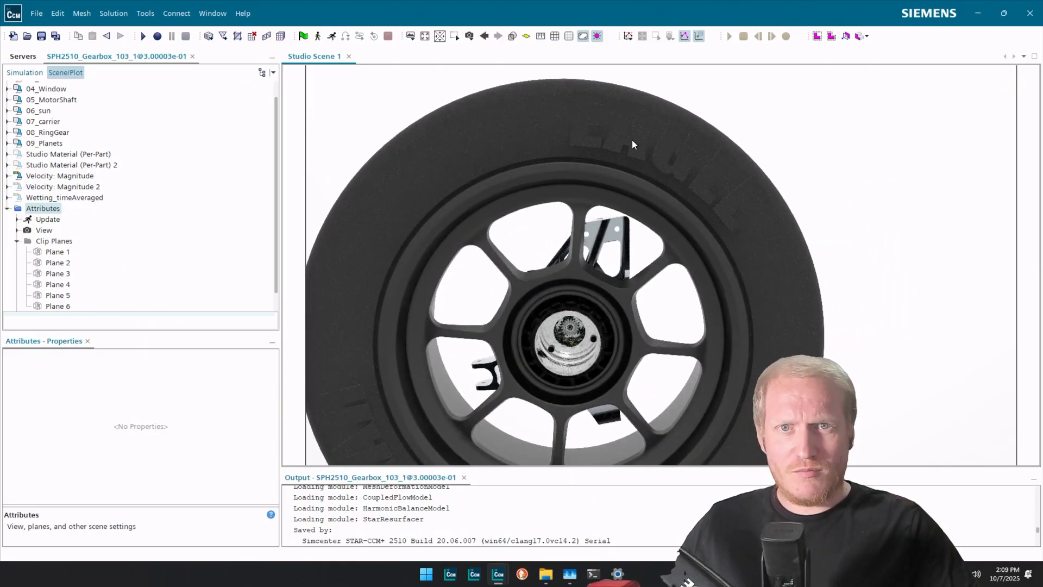
pyautogui.scroll(4, 631, 140)
pyautogui.scroll(-4, 640, 195)
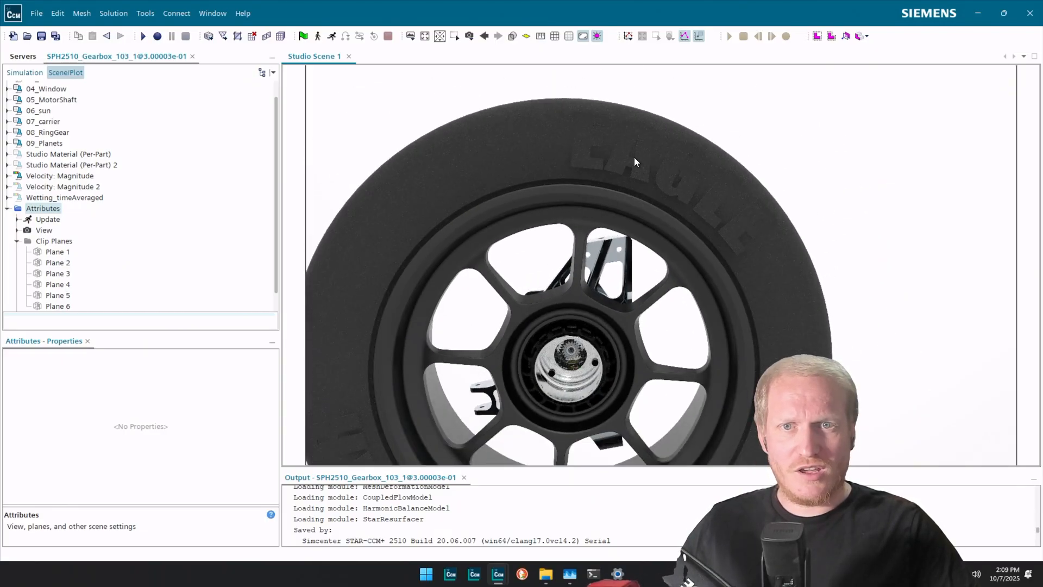
pyautogui.scroll(2, 631, 166)
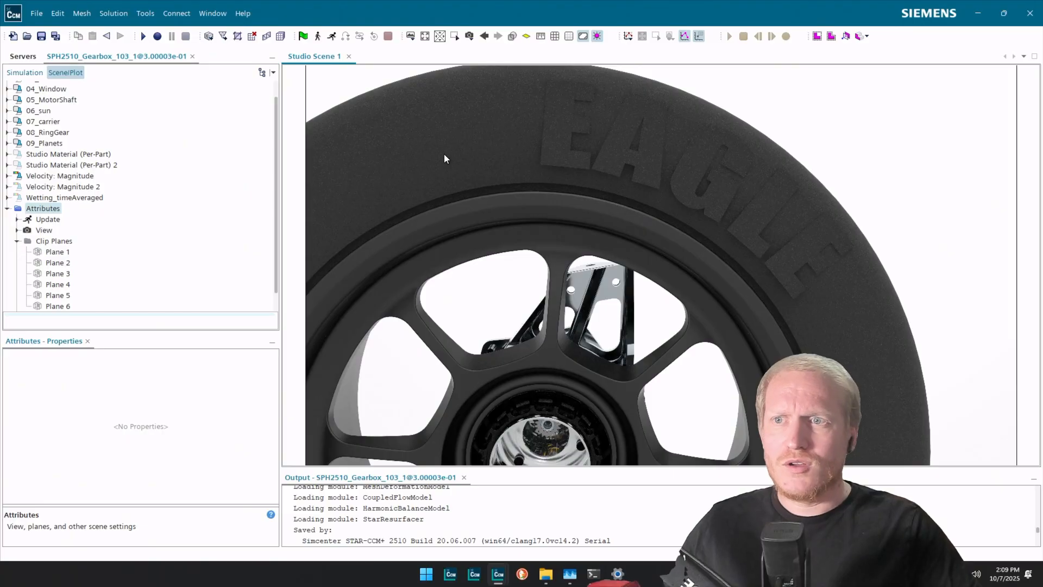
pyautogui.click(567, 163)
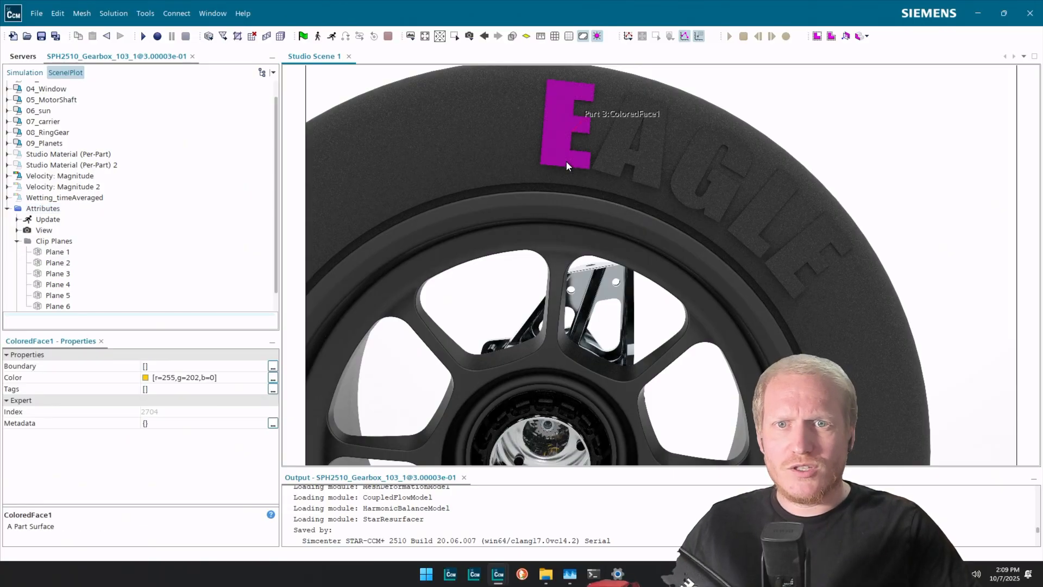
pyautogui.keyDown('ctrl'); pyautogui.click(614, 165); pyautogui.keyUp('ctrl')
pyautogui.keyDown('ctrl'); pyautogui.click(700, 194); pyautogui.keyUp('ctrl')
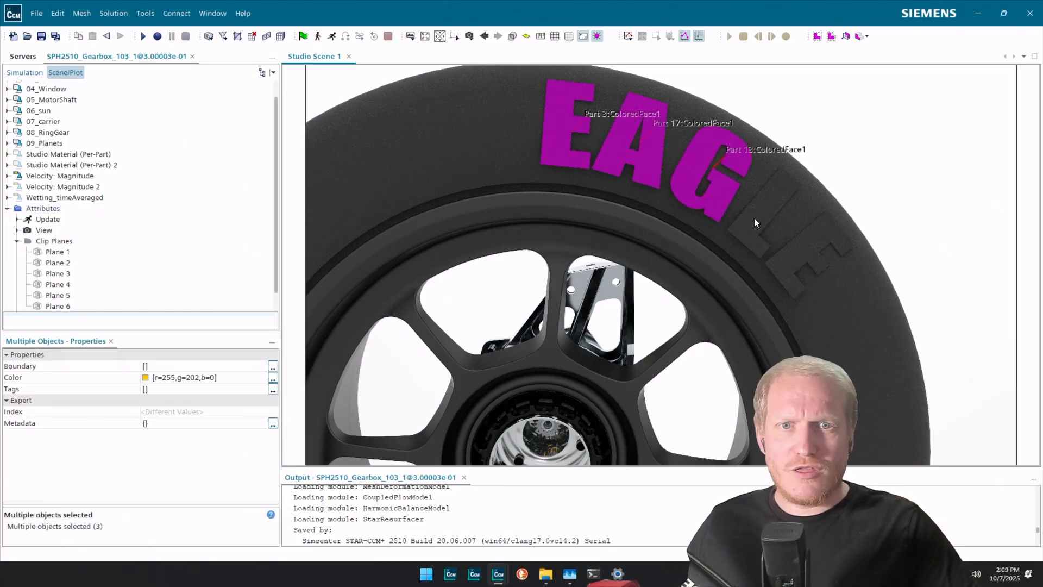
pyautogui.keyDown('ctrl'); pyautogui.click(754, 217); pyautogui.keyUp('ctrl')
pyautogui.keyDown('ctrl'); pyautogui.click(794, 253); pyautogui.keyUp('ctrl')
pyautogui.scroll(-3, 787, 256)
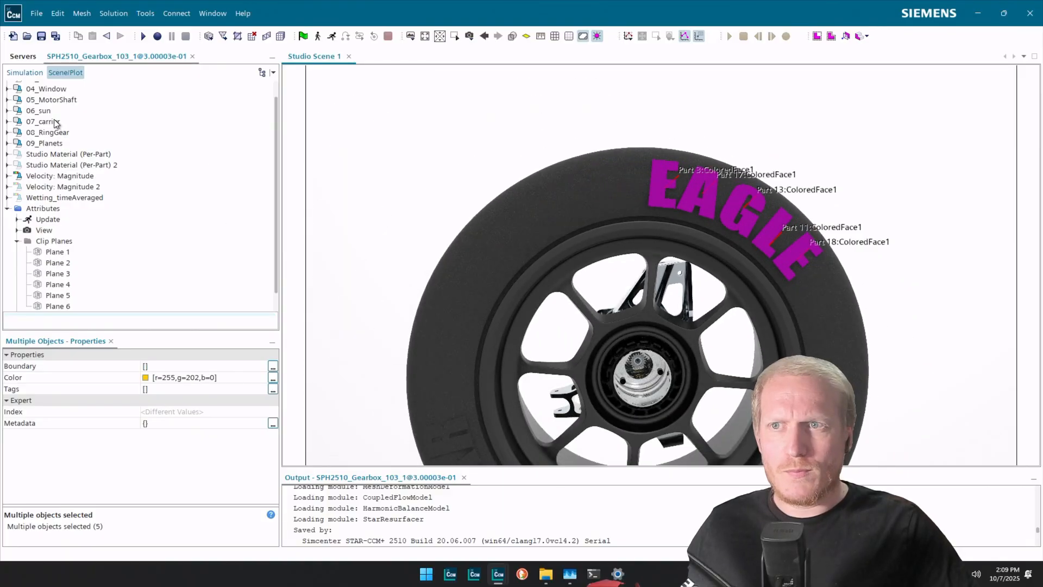
# Extend the selection on the tyre sidewall with the raised letter surfaces R, A, E and Y.
pyautogui.scroll(1, 55, 122)
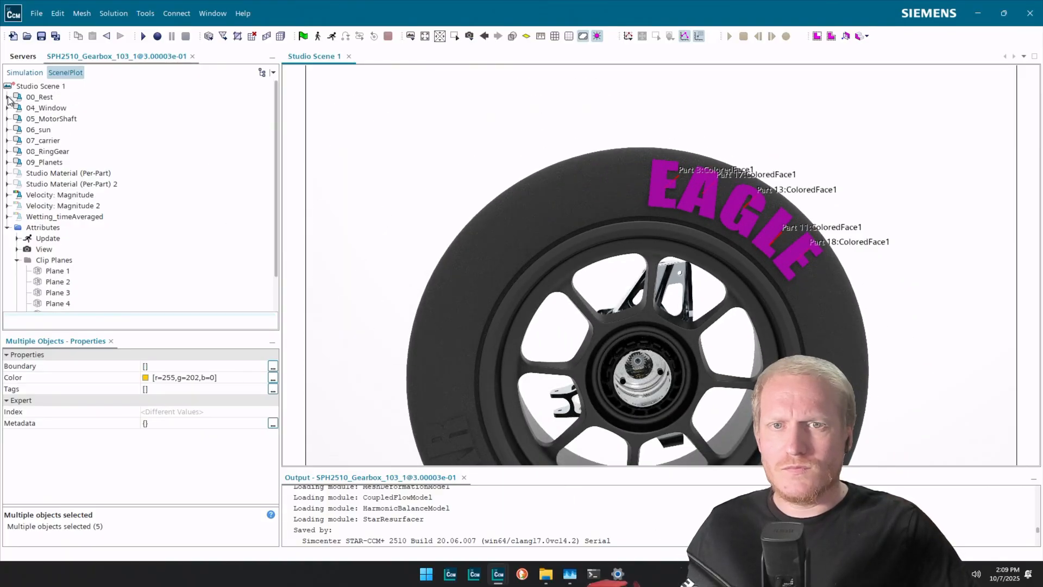
pyautogui.click(7, 97)
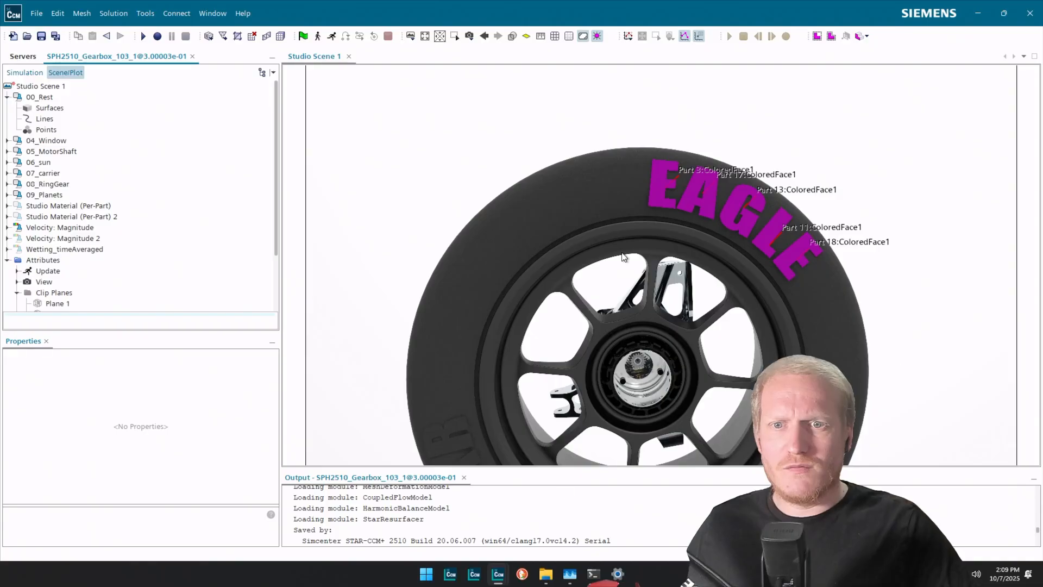
pyautogui.moveTo(622, 253); pyautogui.dragTo(644, 158, button='right')
pyautogui.scroll(4, 531, 334)
pyautogui.moveTo(530, 334); pyautogui.dragTo(548, 188, button='right')
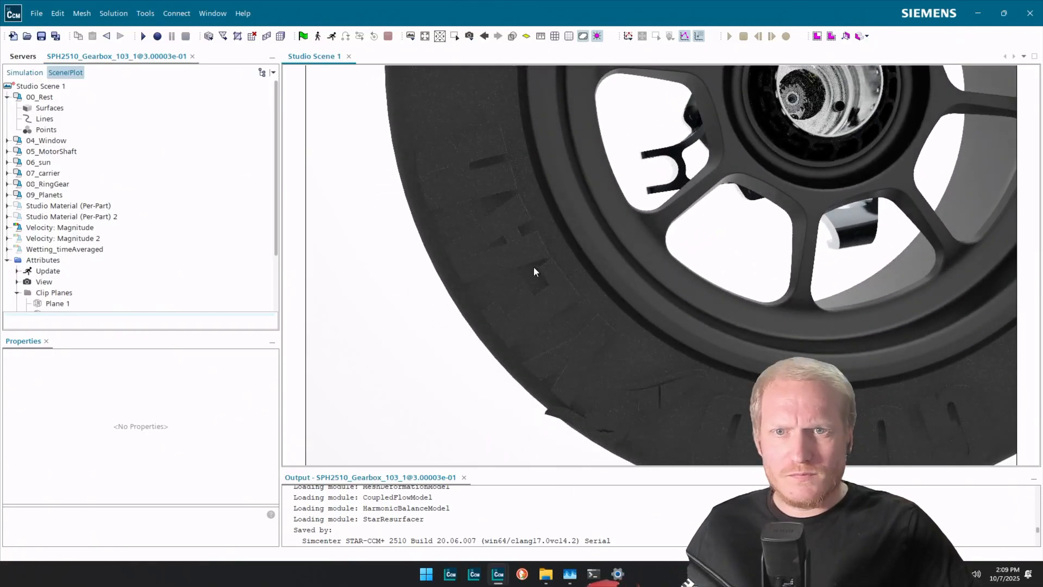
pyautogui.scroll(3, 488, 151)
pyautogui.click(465, 173)
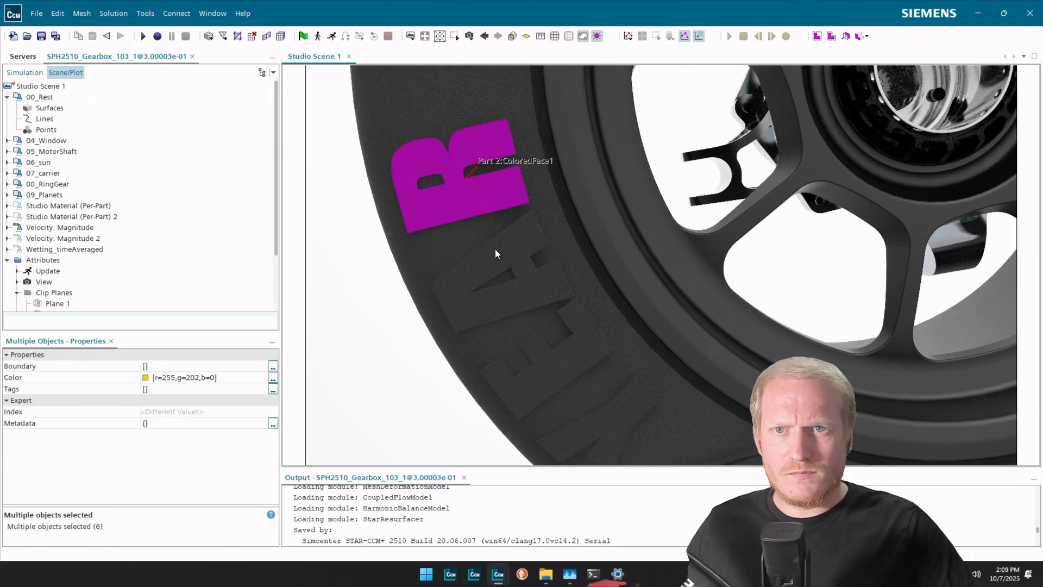
pyautogui.keyDown('ctrl'); pyautogui.click(508, 264); pyautogui.keyUp('ctrl')
pyautogui.keyDown('ctrl'); pyautogui.click(572, 355); pyautogui.keyUp('ctrl')
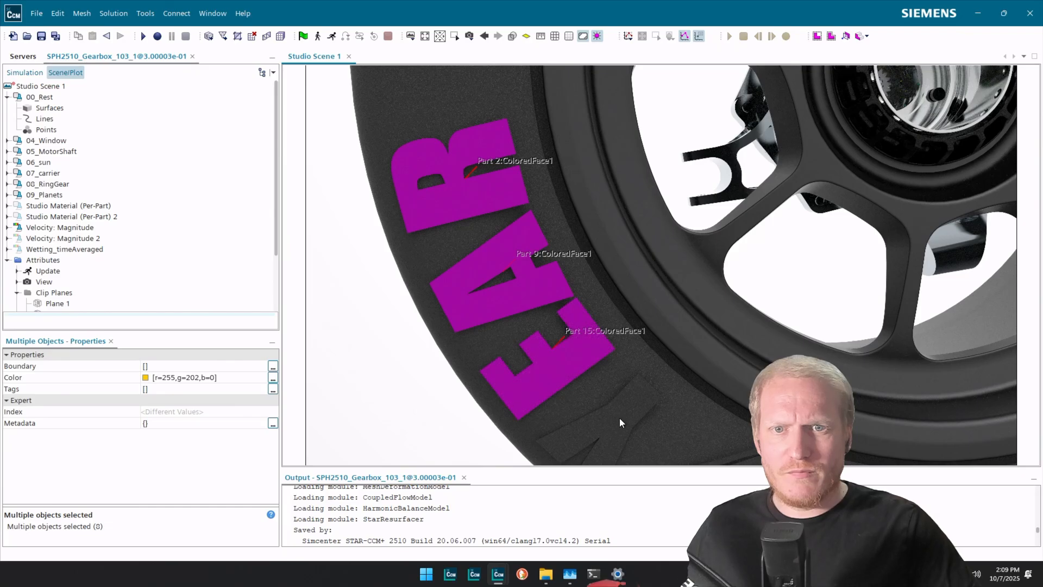
pyautogui.keyDown('ctrl'); pyautogui.click(620, 420); pyautogui.keyUp('ctrl')
# Extend the selection with all raised surfaces of the winged-foot logo beside the letter Y.
pyautogui.moveTo(700, 311); pyautogui.dragTo(599, 132, button='middle')
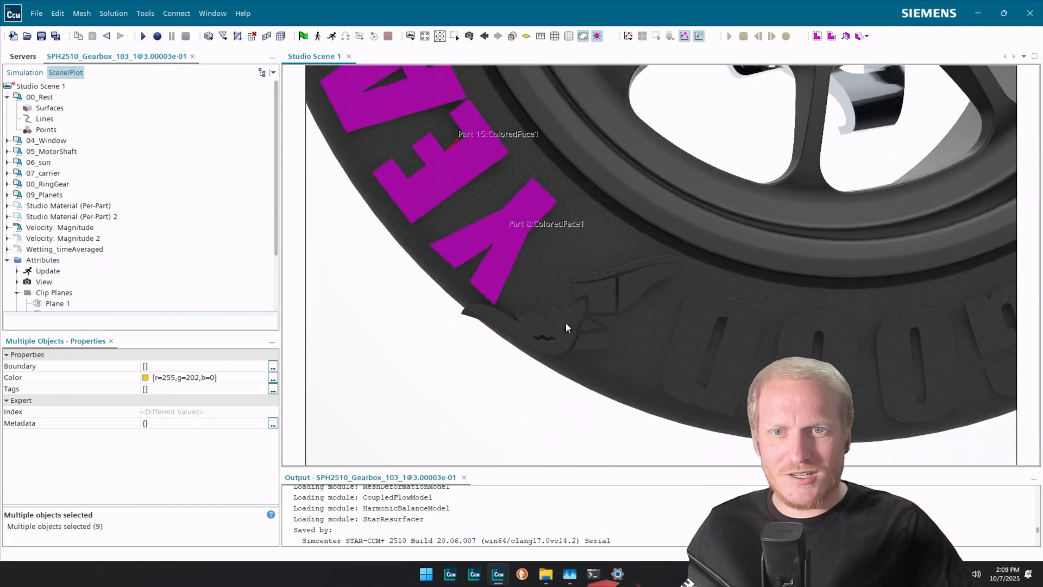
pyautogui.keyDown('ctrl'); pyautogui.click(604, 314); pyautogui.keyUp('ctrl')
pyautogui.keyDown('ctrl'); pyautogui.click(610, 303); pyautogui.keyUp('ctrl')
pyautogui.keyDown('ctrl'); pyautogui.click(626, 293); pyautogui.keyUp('ctrl')
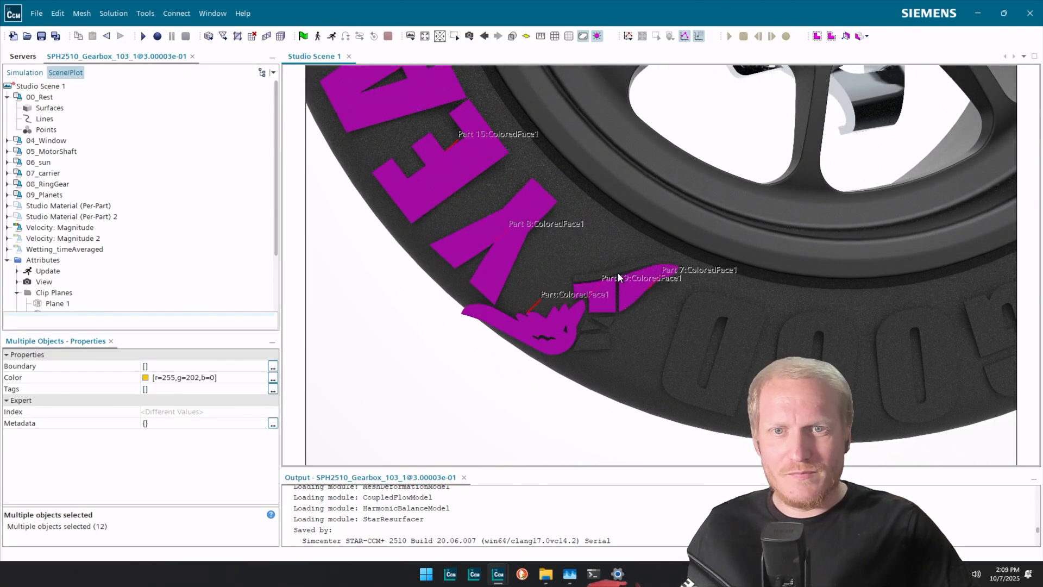
pyautogui.keyDown('ctrl'); pyautogui.click(627, 269); pyautogui.keyUp('ctrl')
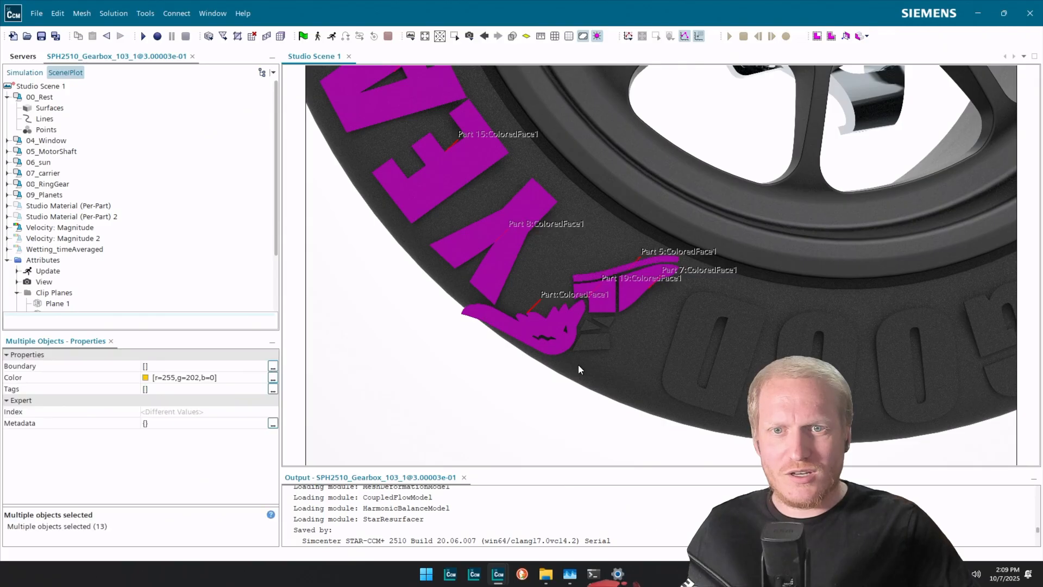
pyautogui.keyDown('ctrl'); pyautogui.click(593, 330); pyautogui.keyUp('ctrl')
pyautogui.scroll(5, 592, 328)
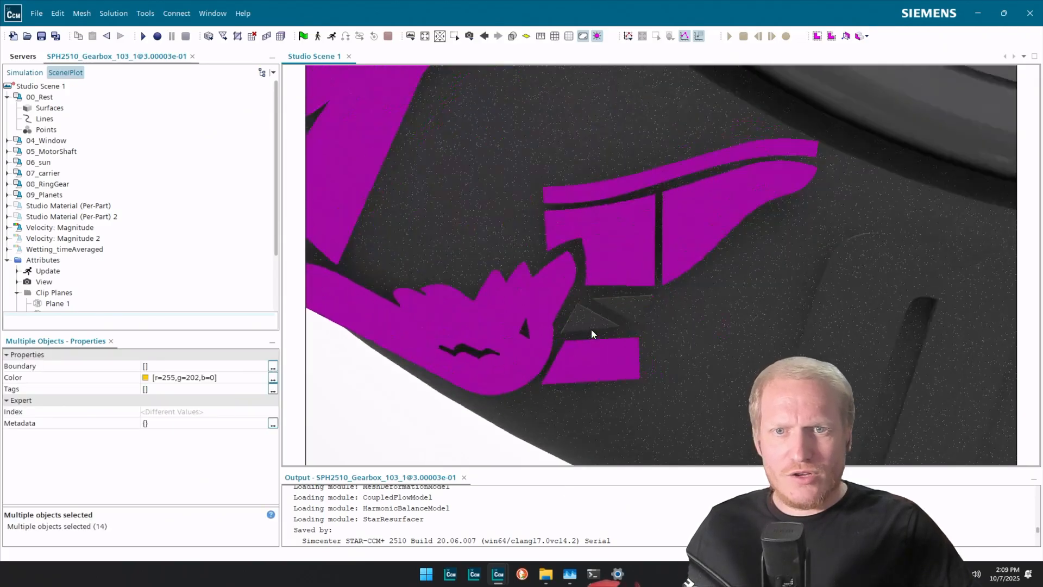
pyautogui.keyDown('ctrl'); pyautogui.click(579, 317); pyautogui.keyUp('ctrl')
pyautogui.keyDown('ctrl'); pyautogui.click(637, 302); pyautogui.keyUp('ctrl')
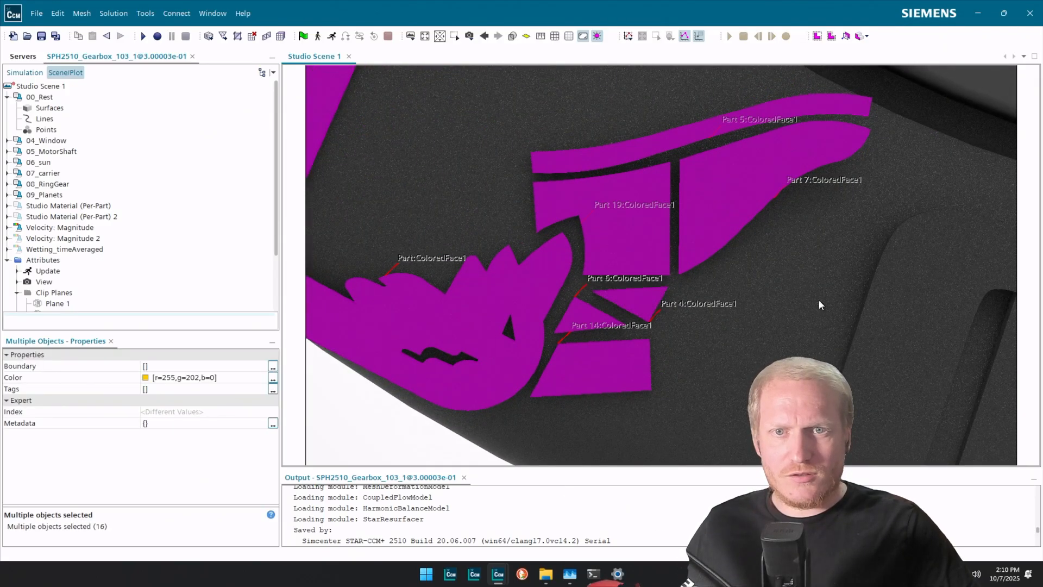
# Add the four letter surfaces spelling GOOD to the selection and remove all selected lettering and logo parts from the scene.
pyautogui.keyDown('ctrl'); pyautogui.click(945, 298); pyautogui.keyUp('ctrl')
pyautogui.moveTo(938, 304); pyautogui.dragTo(574, 228, button='right')
pyautogui.scroll(-6, 581, 244)
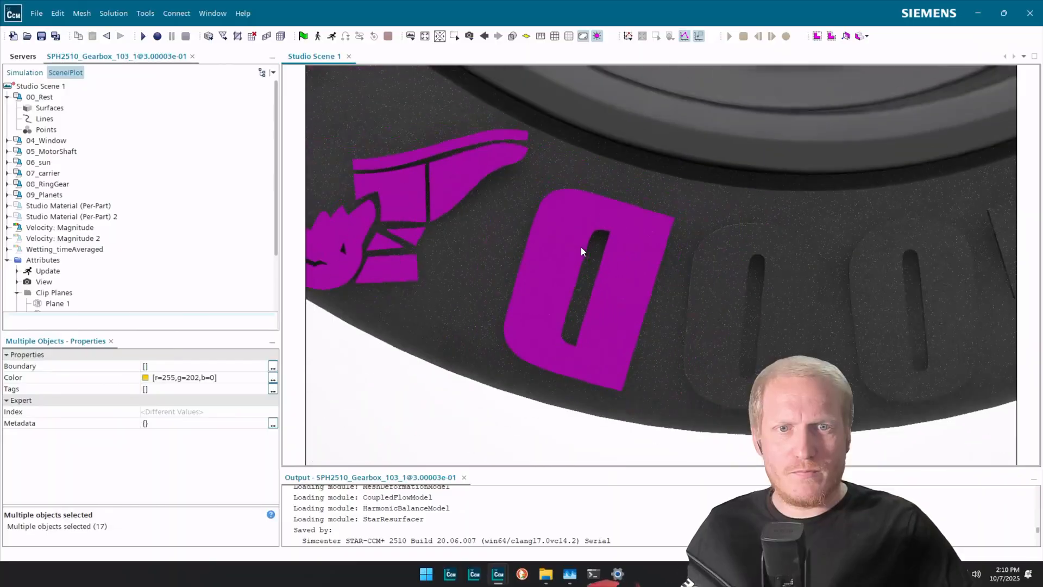
pyautogui.keyDown('ctrl'); pyautogui.click(720, 258); pyautogui.keyUp('ctrl')
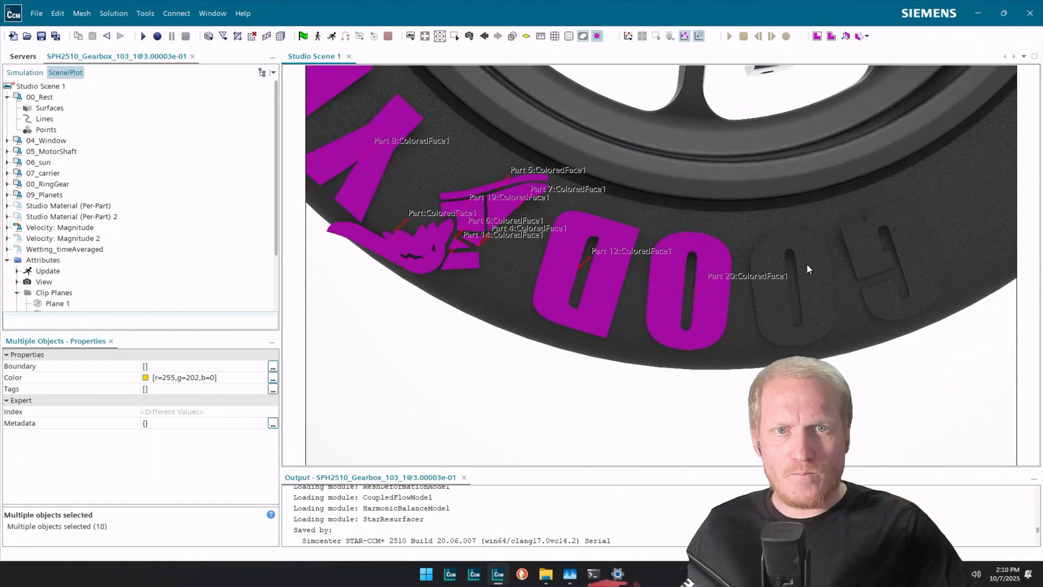
pyautogui.keyDown('ctrl'); pyautogui.click(807, 265); pyautogui.keyUp('ctrl')
pyautogui.keyDown('ctrl'); pyautogui.click(867, 244); pyautogui.keyUp('ctrl')
pyautogui.rightClick(866, 244)
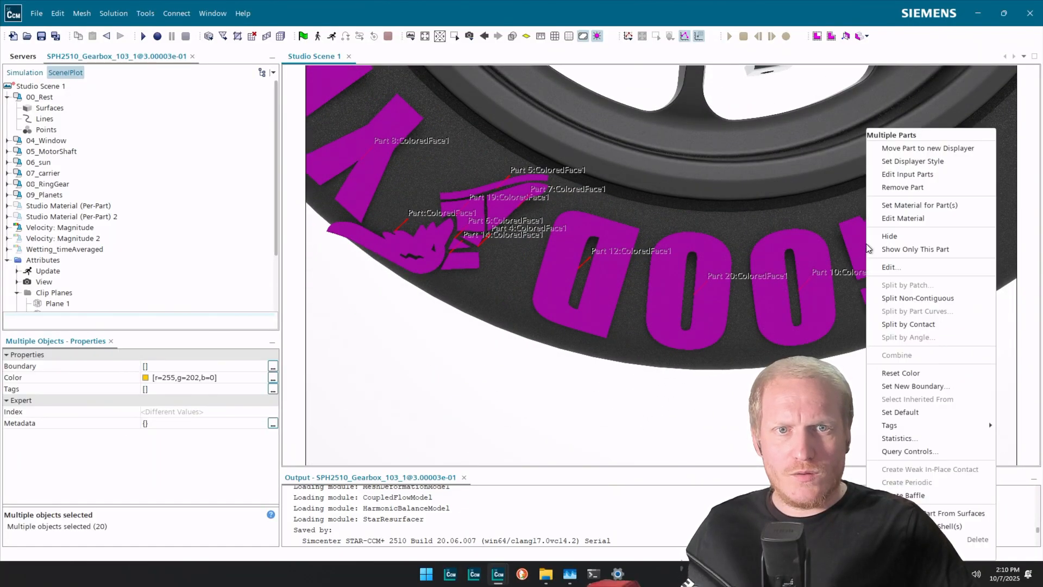
pyautogui.click(921, 191)
pyautogui.scroll(-5, 507, 377)
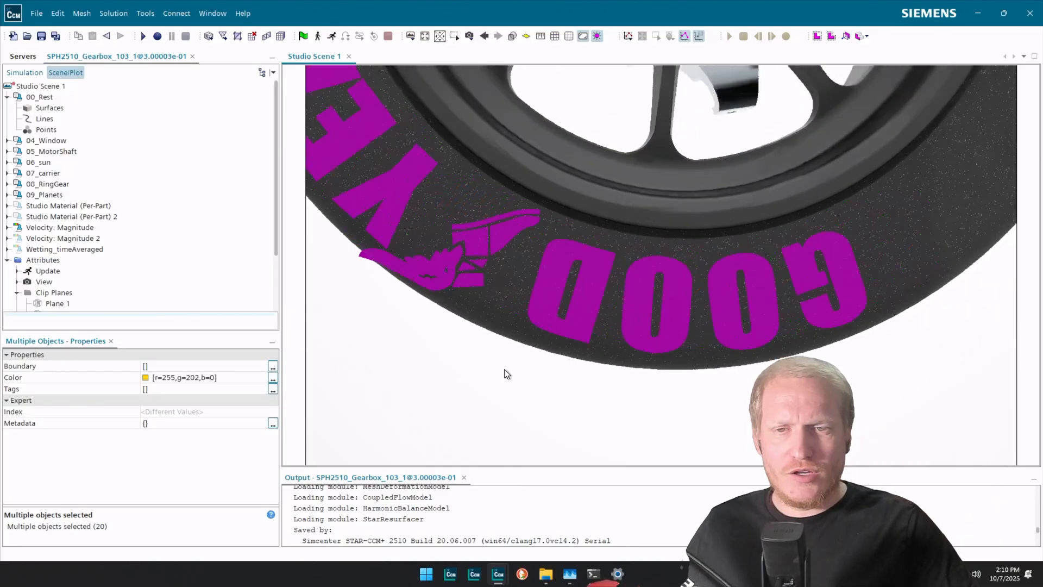
pyautogui.click(444, 395)
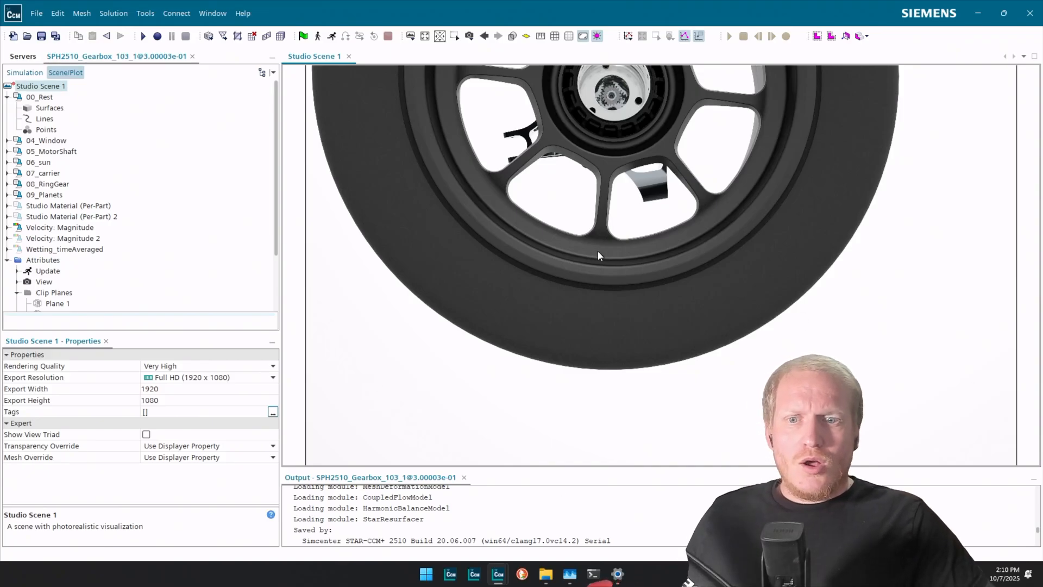
# Examine the wheel without lettering from the front and the gearbox housing and bracket from the rear.
pyautogui.moveTo(599, 255); pyautogui.dragTo(636, 262)
pyautogui.scroll(-5, 635, 262)
pyautogui.moveTo(624, 228); pyautogui.dragTo(635, 320, button='right')
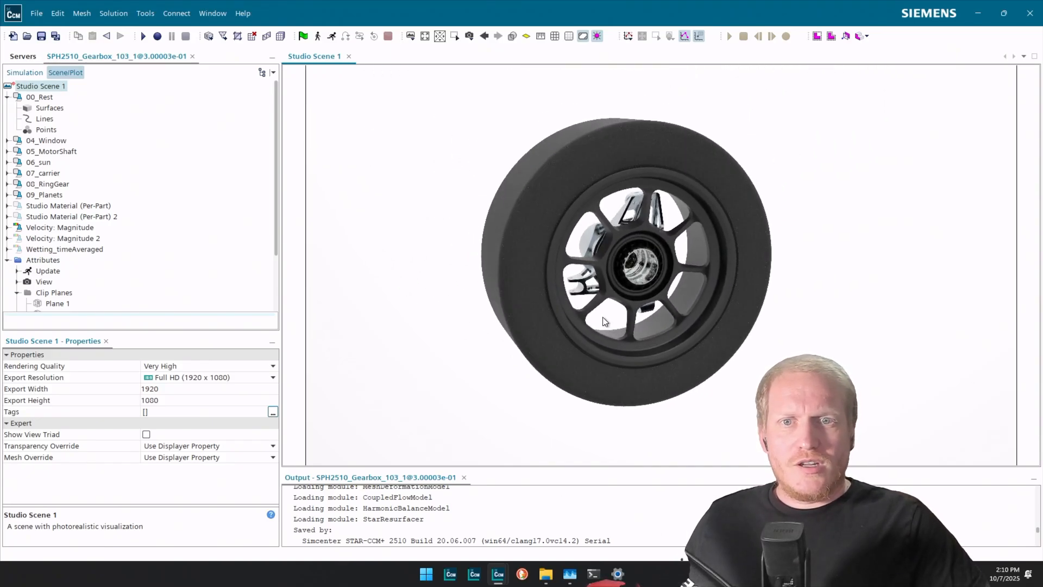
pyautogui.moveTo(602, 318); pyautogui.dragTo(642, 344)
pyautogui.scroll(6, 579, 276)
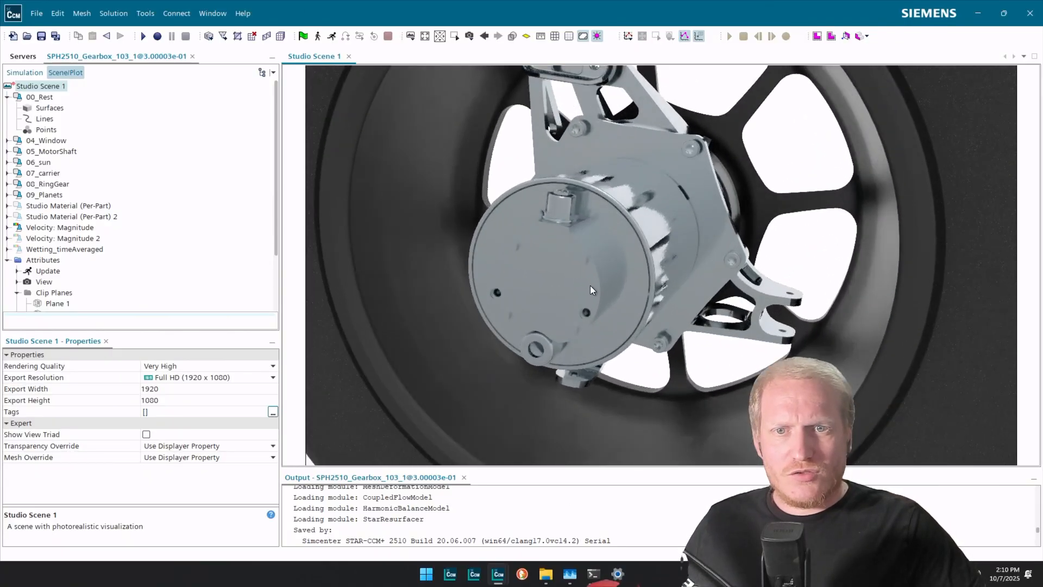
pyautogui.moveTo(653, 266); pyautogui.dragTo(618, 259)
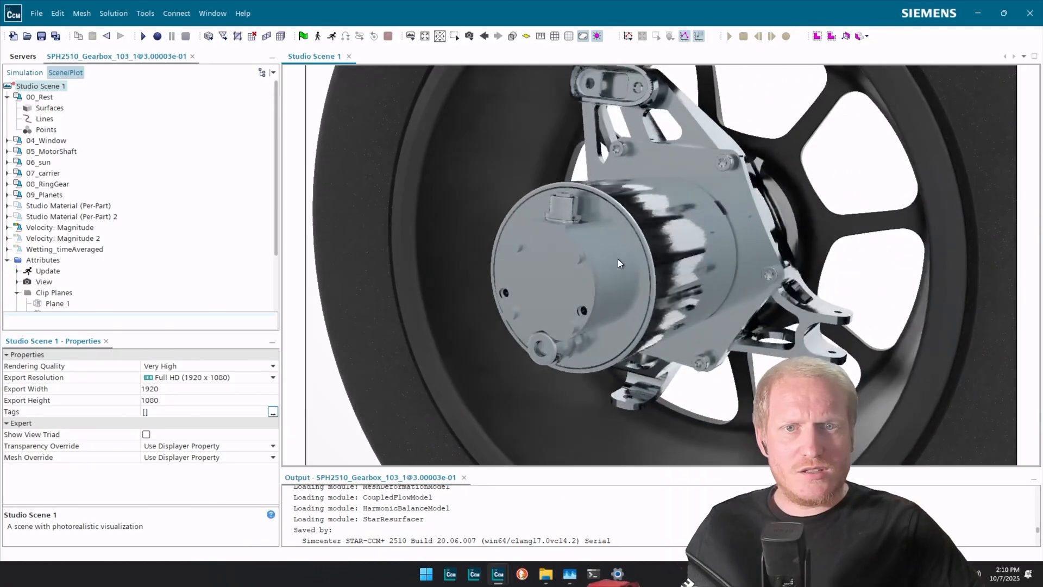
pyautogui.scroll(-3, 660, 167)
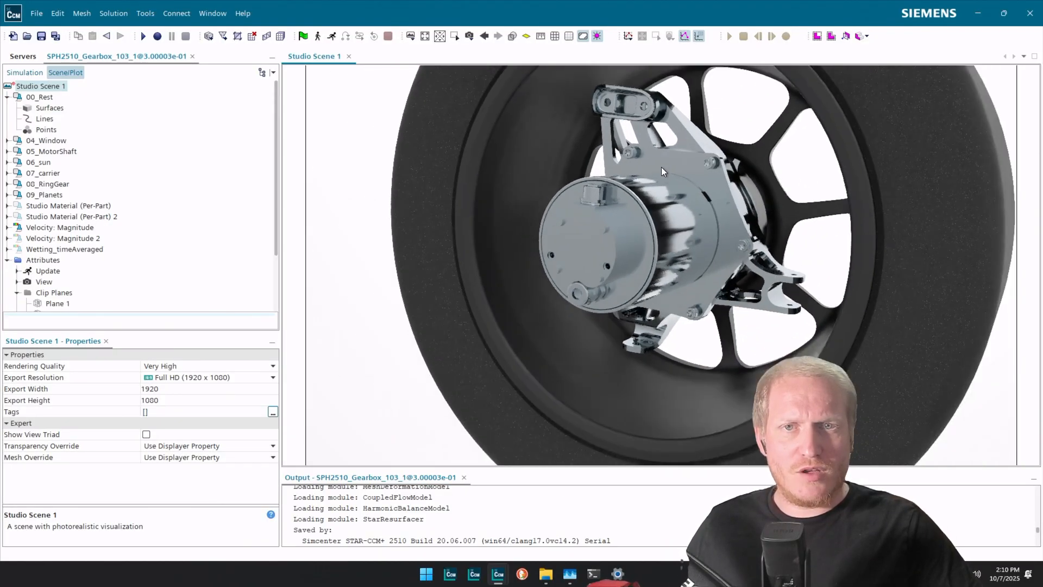
pyautogui.moveTo(661, 167); pyautogui.dragTo(637, 191)
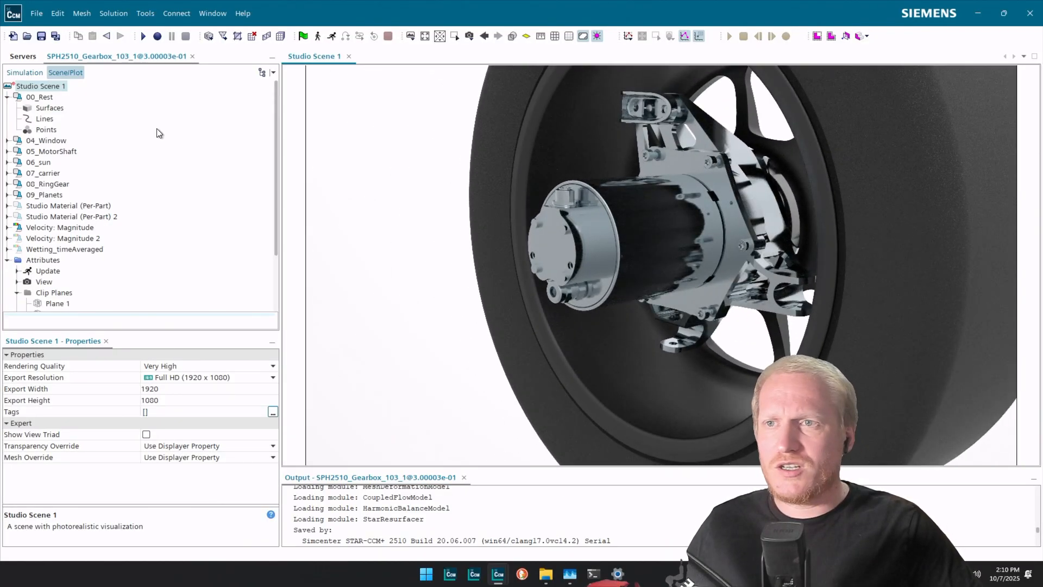
# Import the surface mesh racetrack.dbs as one part with one surface per cell type, in metres.
pyautogui.click(38, 14)
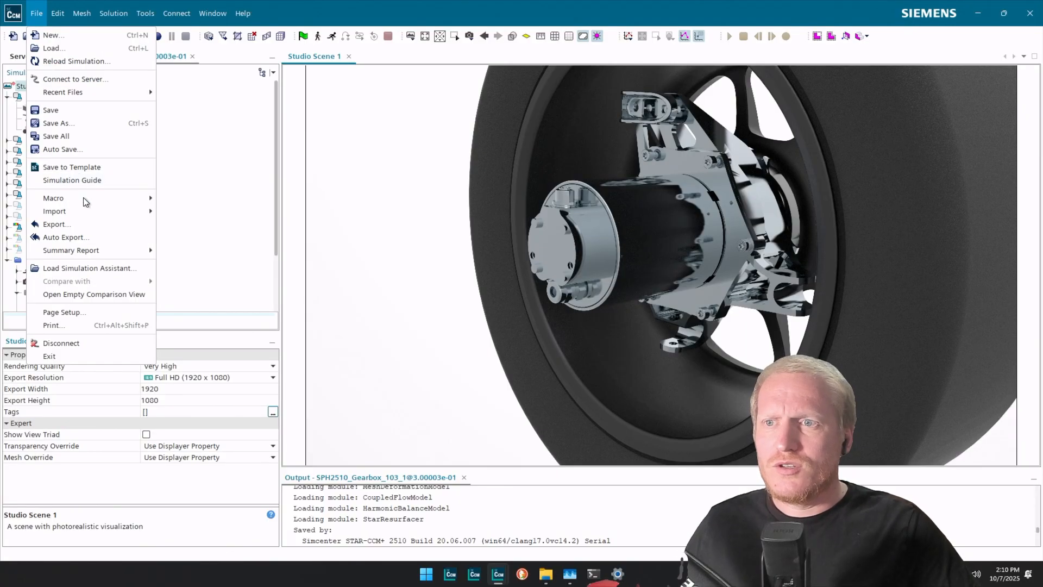
pyautogui.moveTo(81, 210)
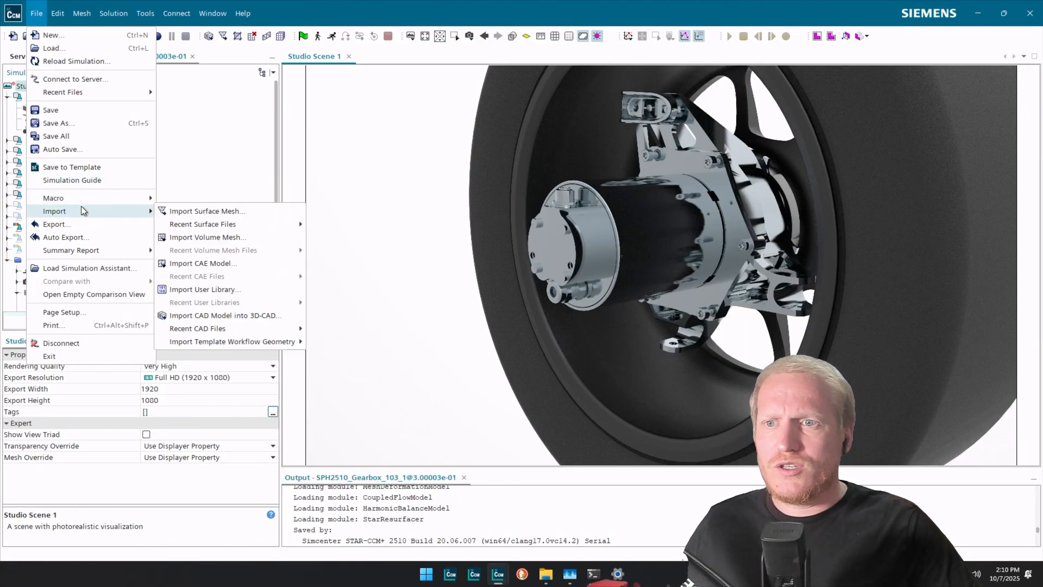
pyautogui.click(216, 212)
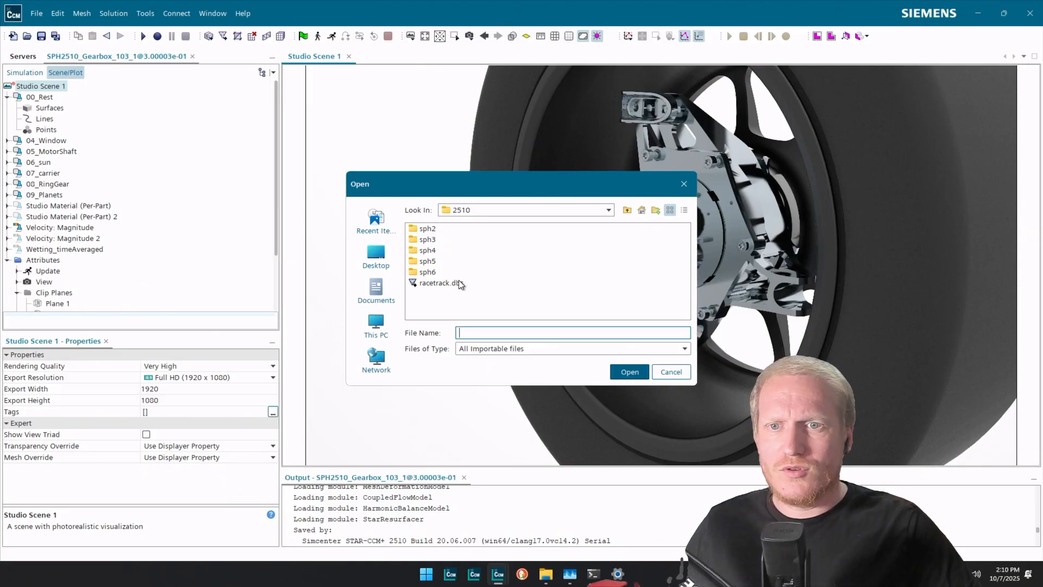
pyautogui.click(440, 283)
pyautogui.click(630, 372)
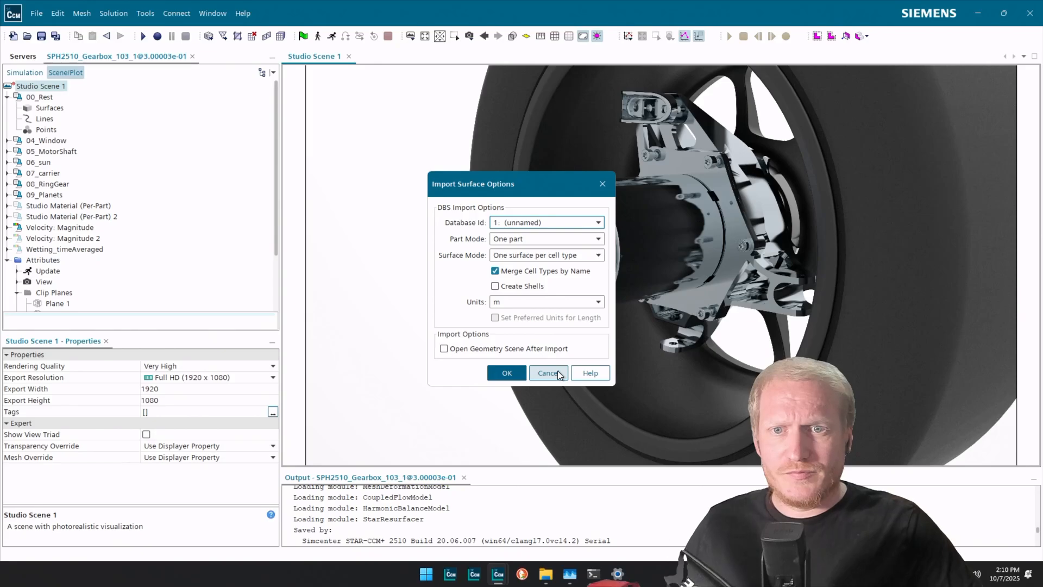
pyautogui.click(506, 373)
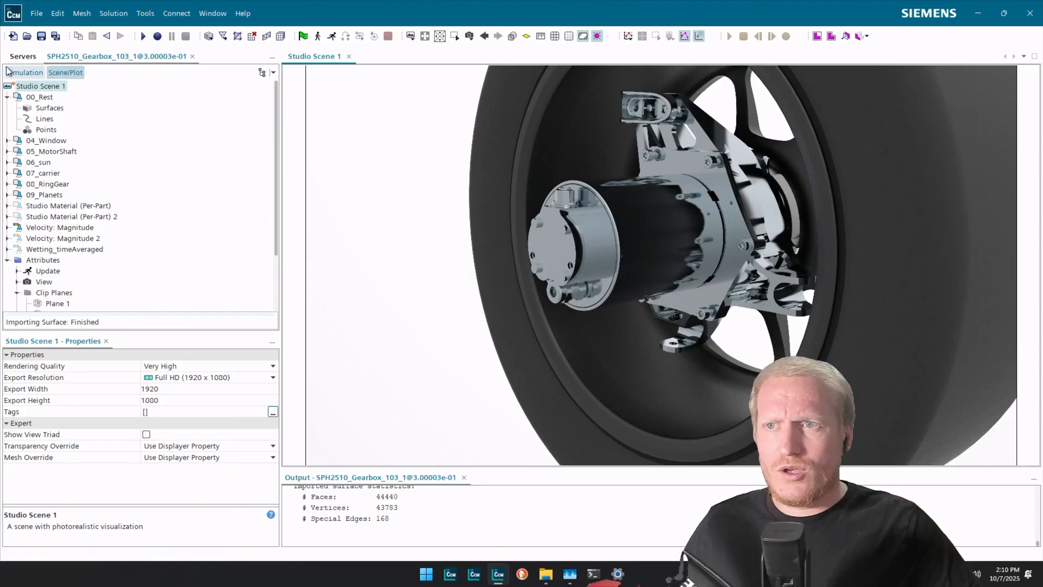
# Locate the imported racetrack part among the geometry parts and examine its size relative to the wheel in the studio scene.
pyautogui.click(25, 72)
pyautogui.scroll(-10, 31, 109)
pyautogui.scroll(20, 31, 109)
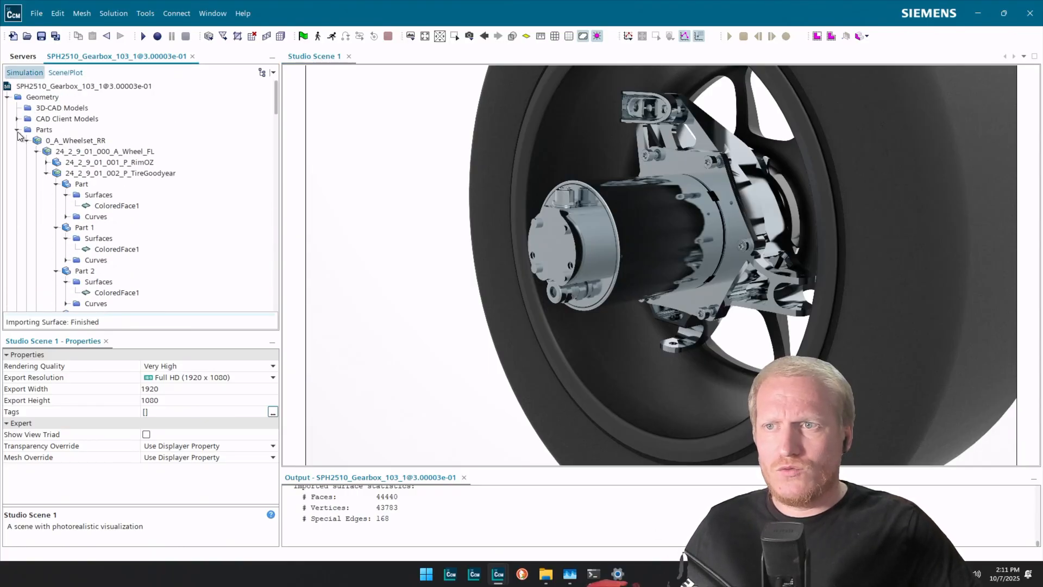
pyautogui.click(26, 141)
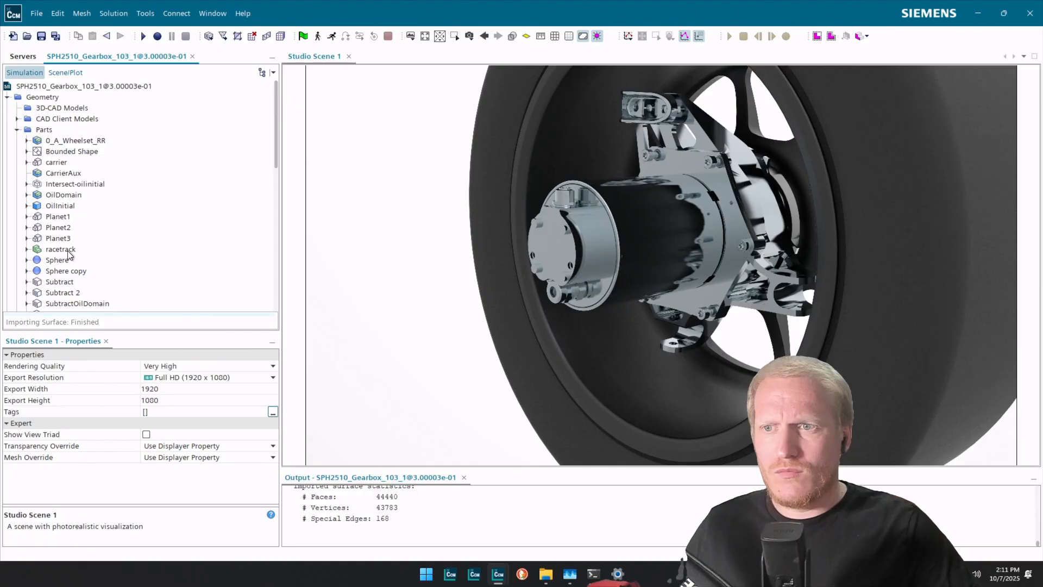
pyautogui.scroll(-2, 70, 256)
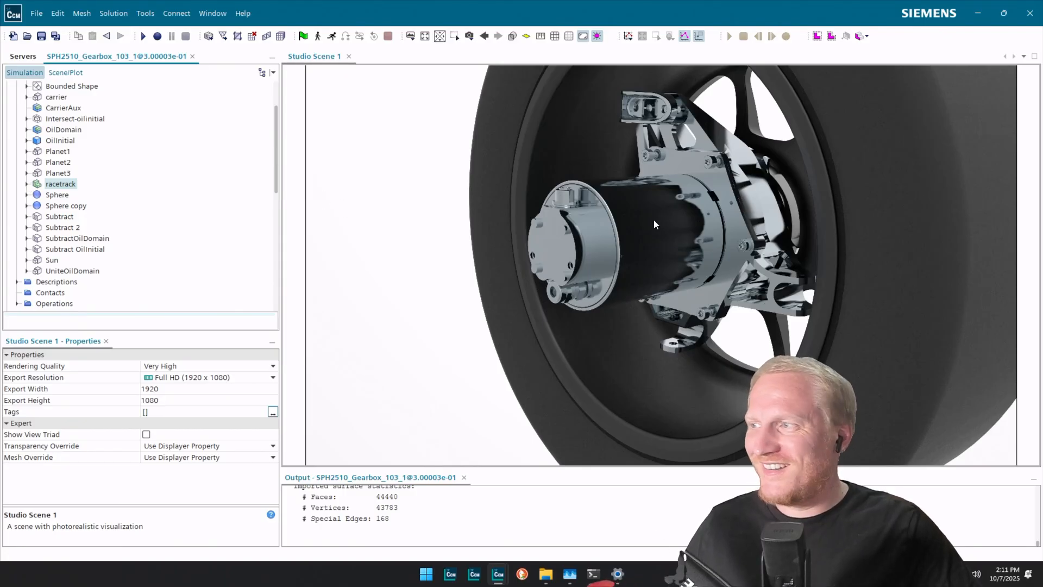
pyautogui.click(773, 244)
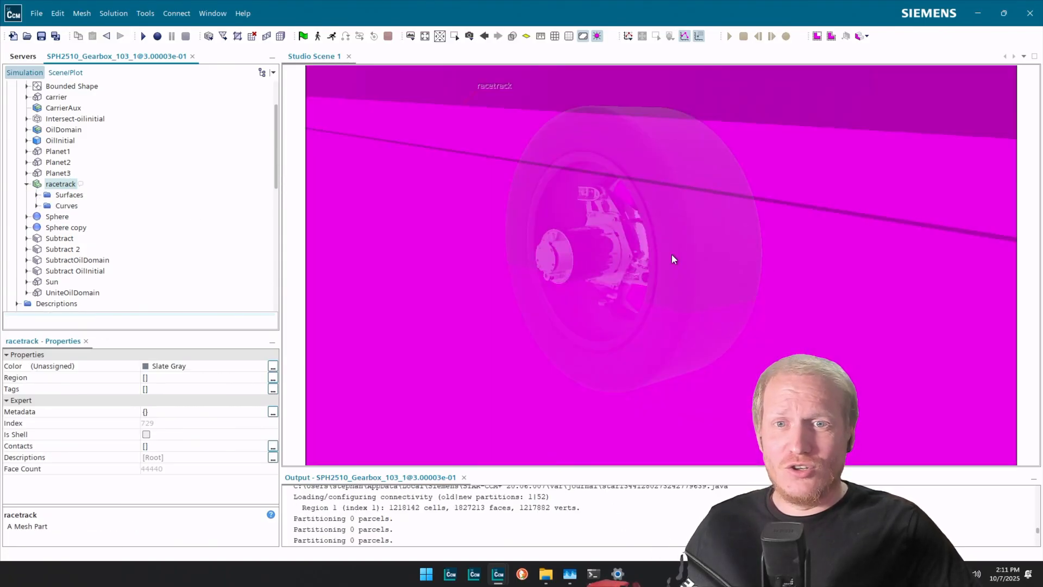
pyautogui.scroll(-15, 766, 263)
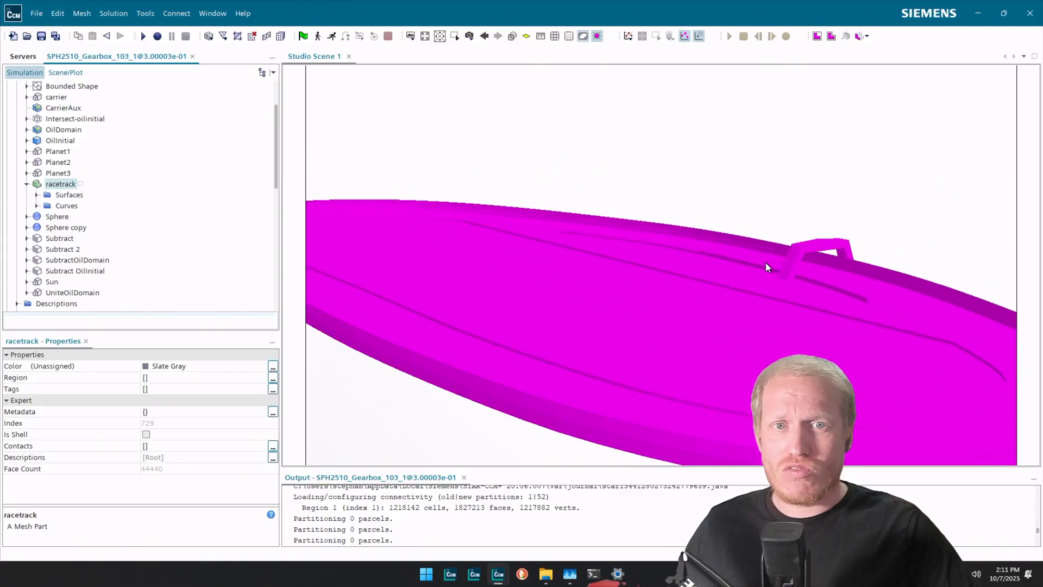
pyautogui.scroll(5, 875, 275)
pyautogui.click(841, 224)
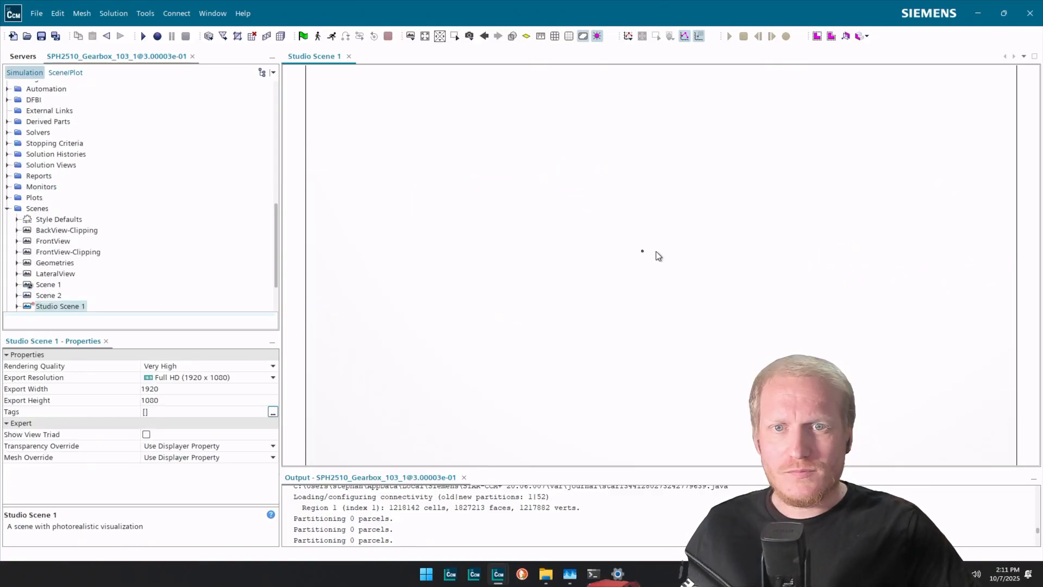
# Look through the surfaces of the racetrack part in the geometry tree.
pyautogui.scroll(10, 30, 203)
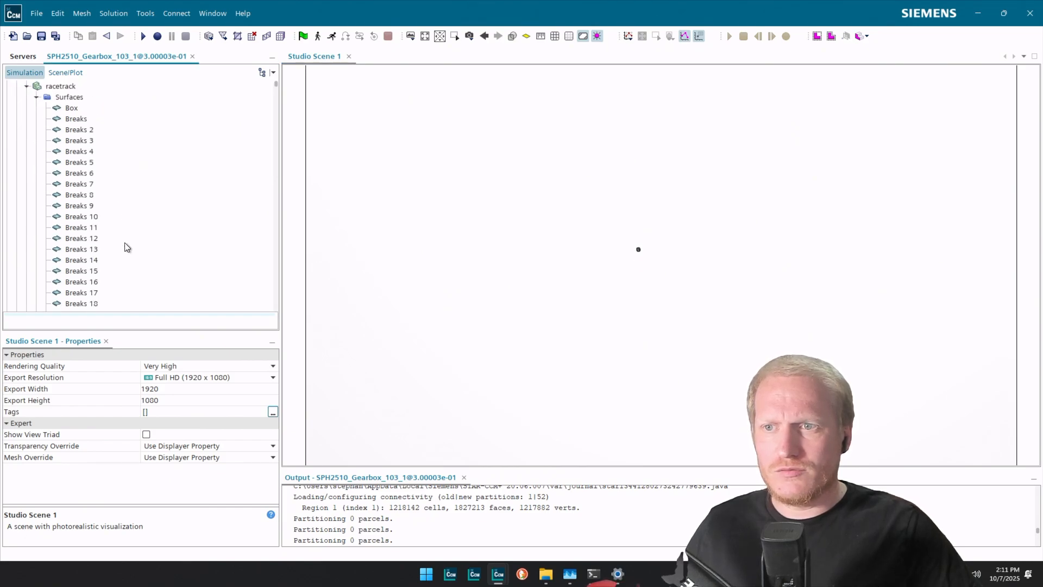
pyautogui.scroll(-12, 126, 246)
pyautogui.scroll(-20, 126, 247)
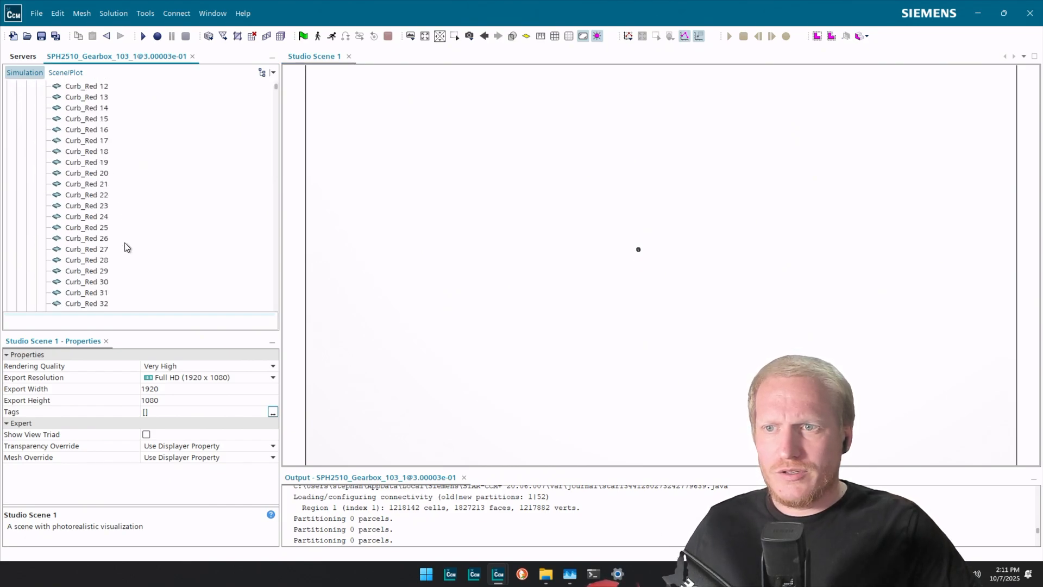
pyautogui.scroll(-20, 127, 247)
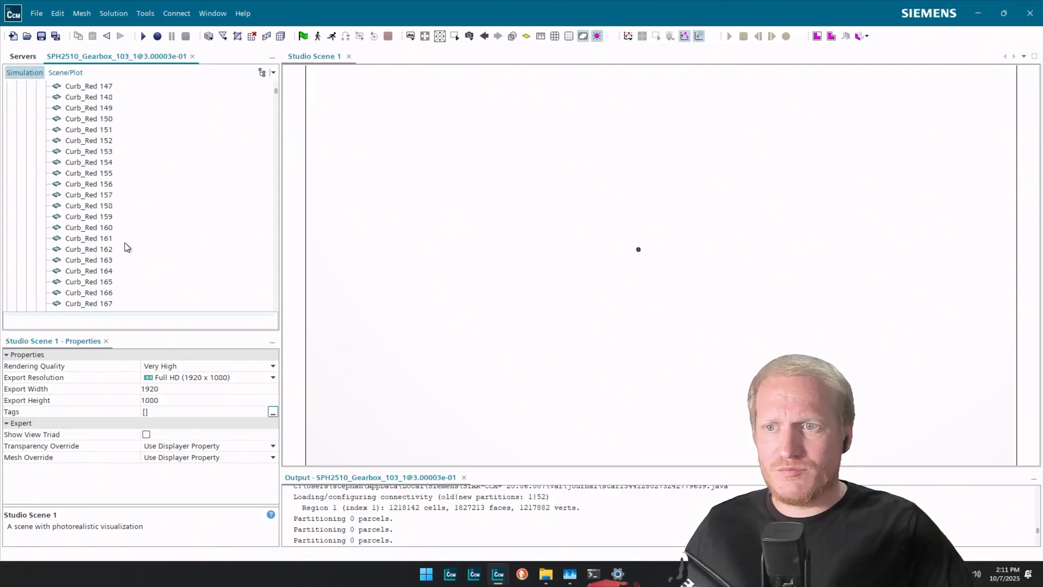
pyautogui.moveTo(277, 96); pyautogui.dragTo(269, 314)
pyautogui.scroll(20, 219, 183)
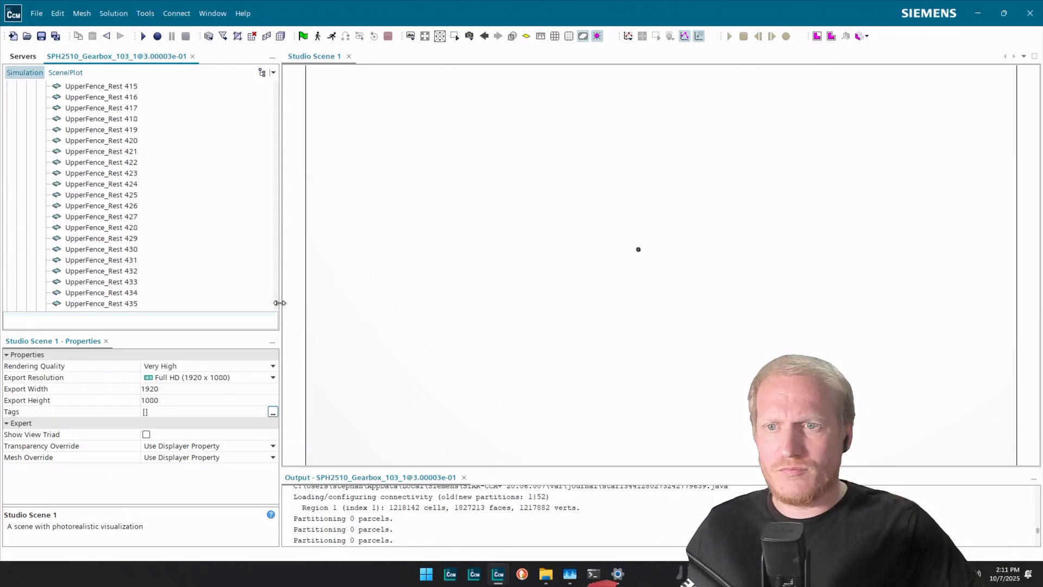
# Delete the imported racetrack part with its many separate surfaces from the geometry parts.
pyautogui.moveTo(277, 302); pyautogui.dragTo(280, 70)
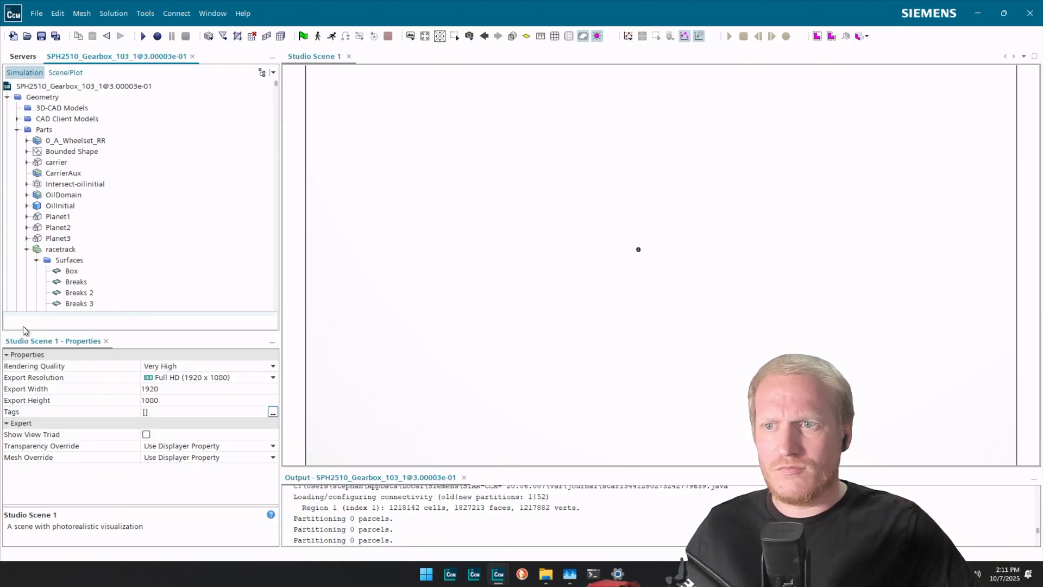
pyautogui.click(65, 250)
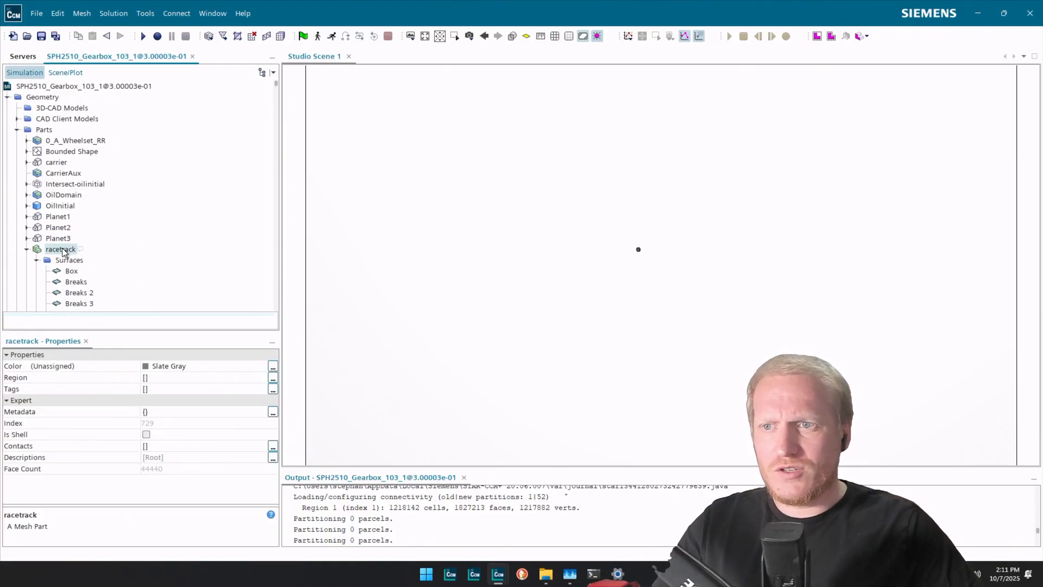
pyautogui.press('Delete')
pyautogui.press('Escape')
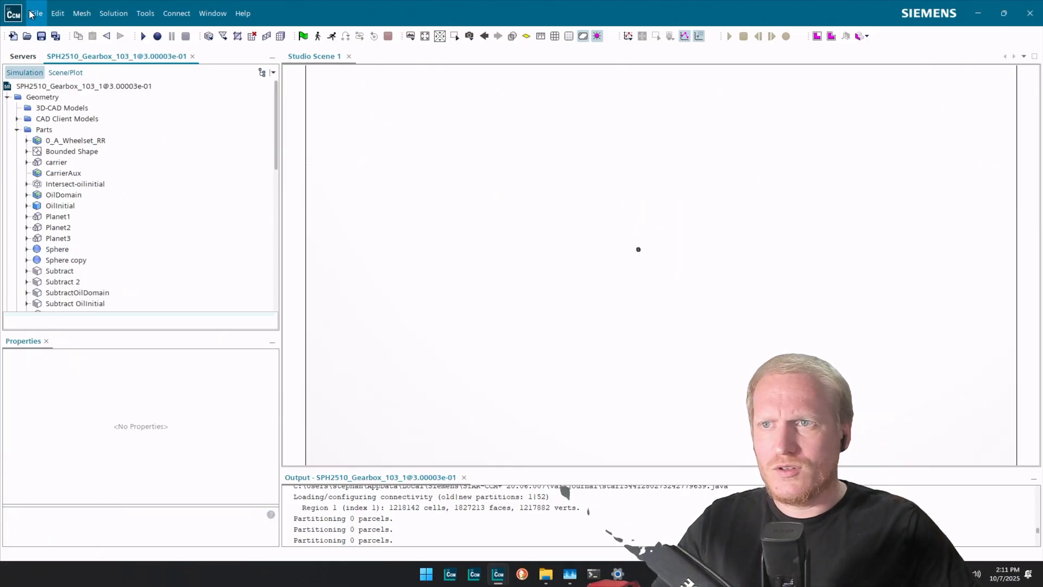
# Import the surface mesh racetrack.dbs as one part in metres, one surface per cell type merged by name, and list its surfaces.
pyautogui.click(37, 13)
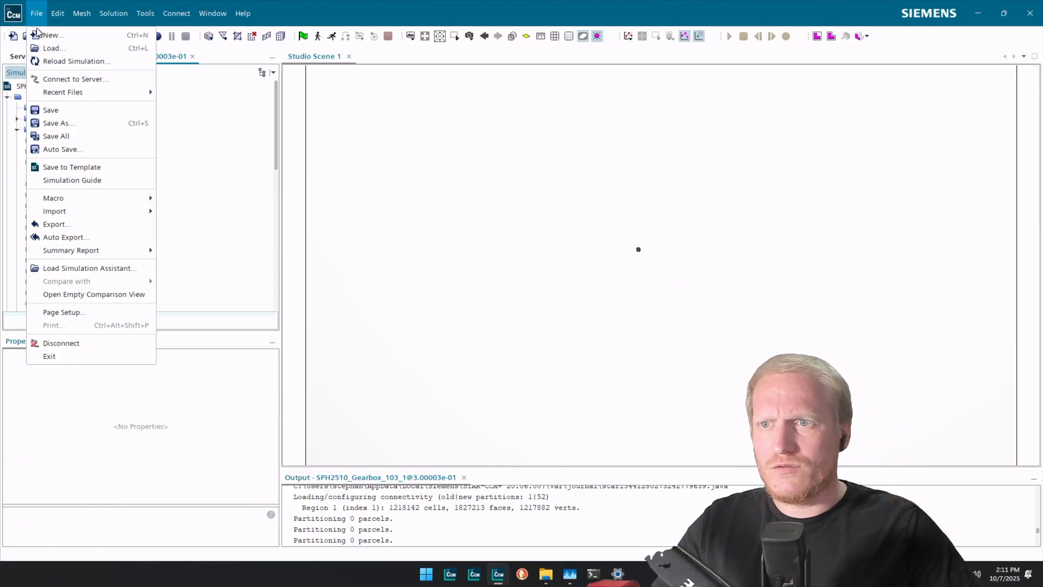
pyautogui.moveTo(83, 210)
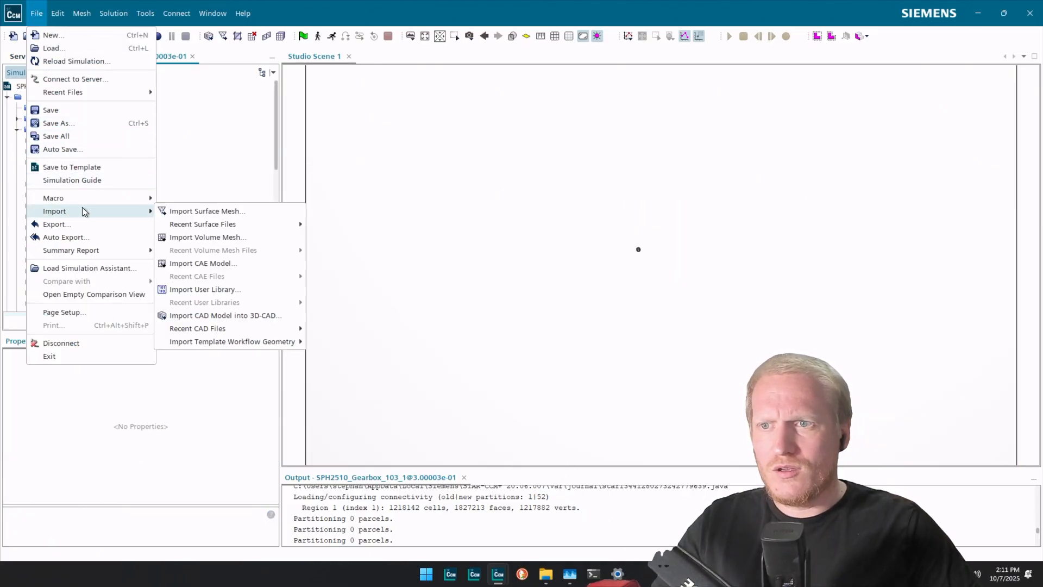
pyautogui.click(176, 212)
pyautogui.click(437, 284)
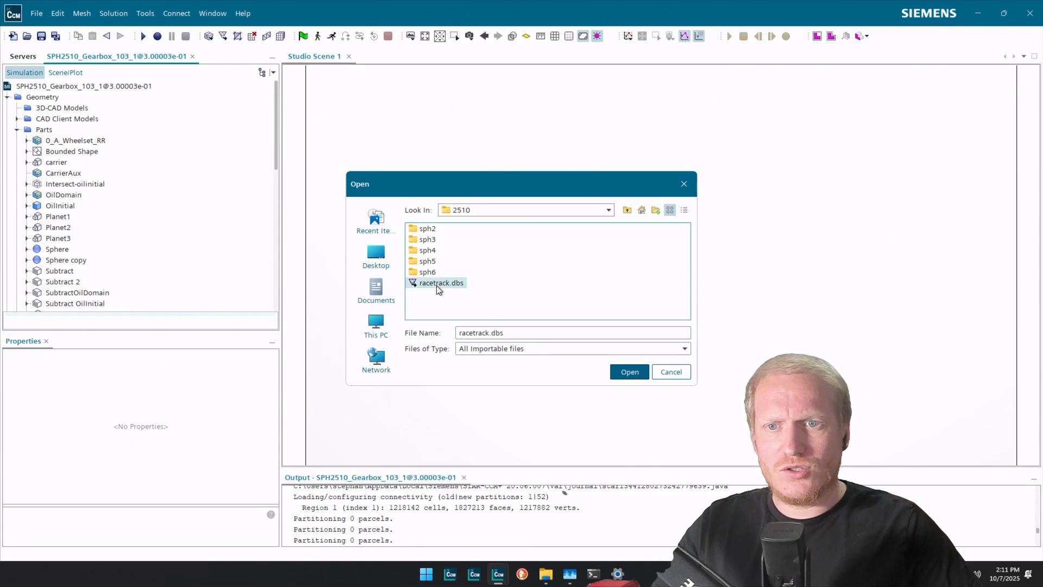
pyautogui.click(635, 372)
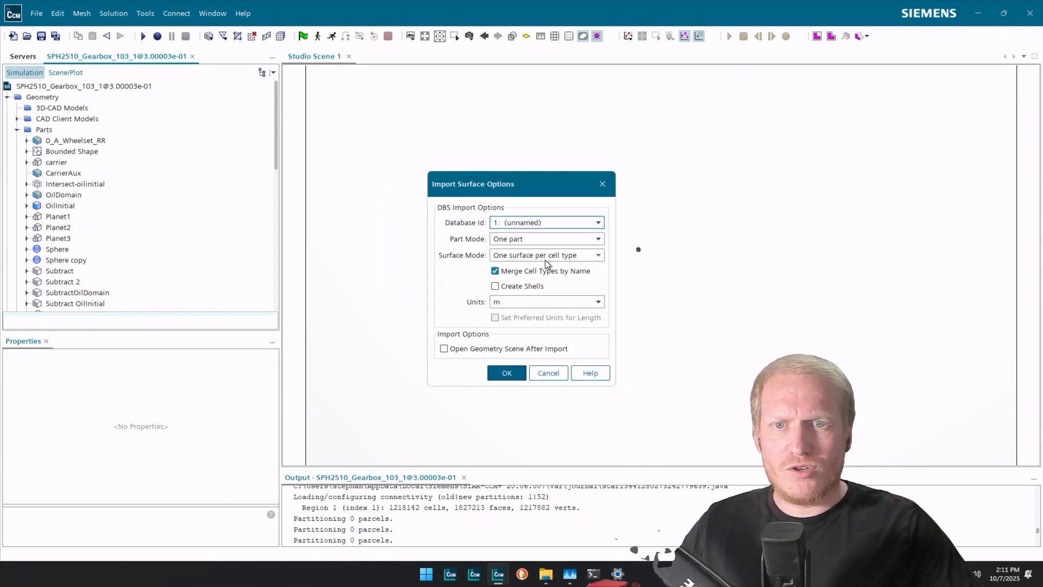
pyautogui.click(508, 372)
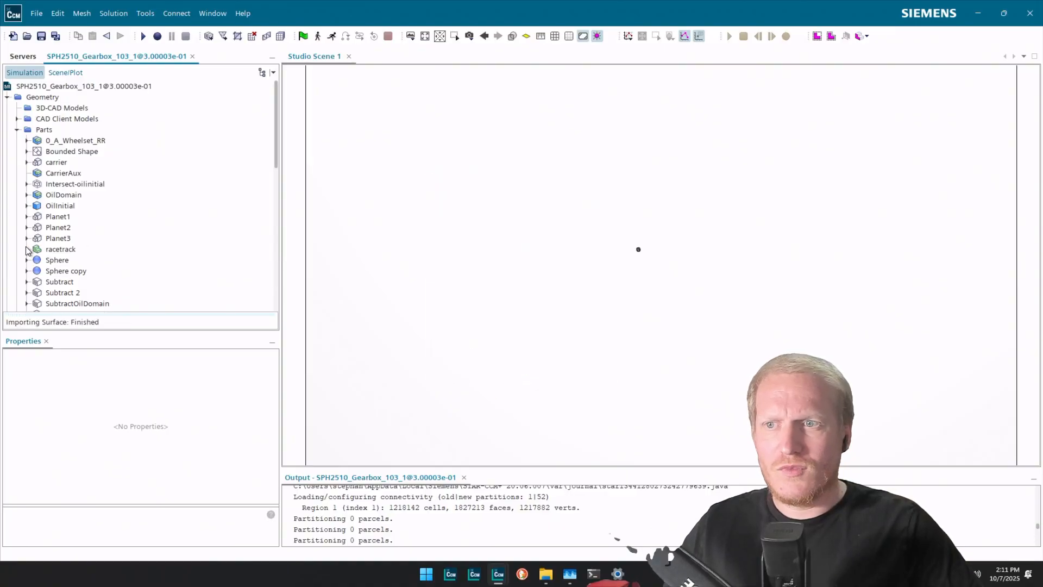
pyautogui.click(27, 249)
pyautogui.click(37, 260)
pyautogui.scroll(-5, 144, 247)
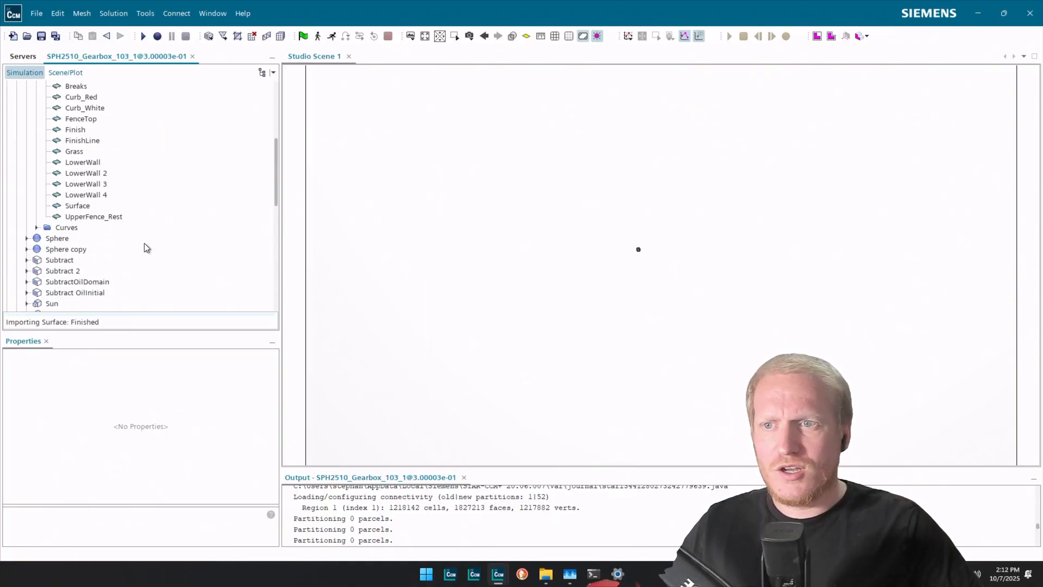
pyautogui.scroll(3, 125, 202)
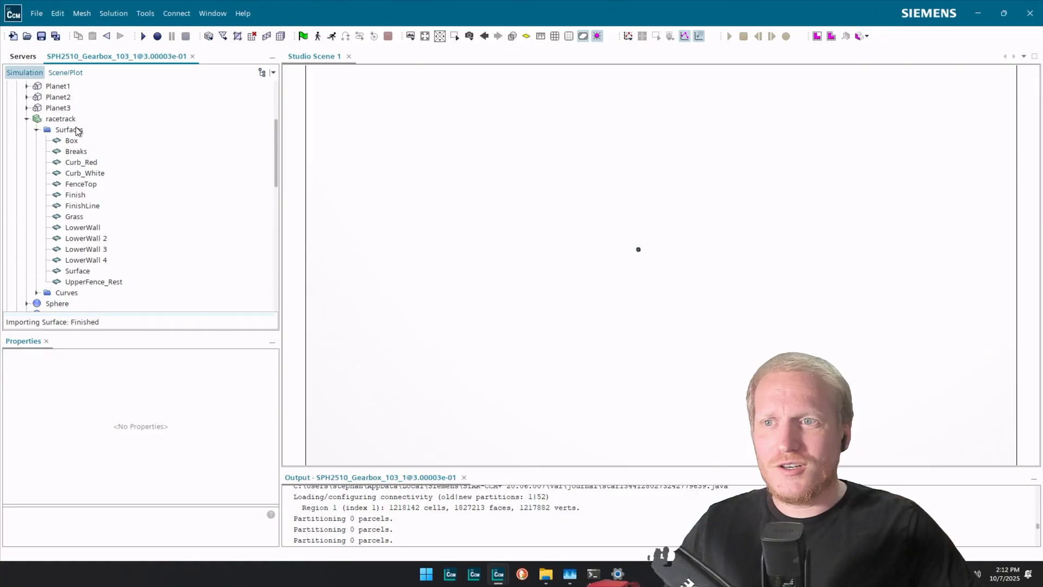
# Add the racetrack part to the studio scene with a new Studio Material (Per-Part) displayer.
pyautogui.click(61, 120)
pyautogui.moveTo(61, 120); pyautogui.dragTo(761, 160)
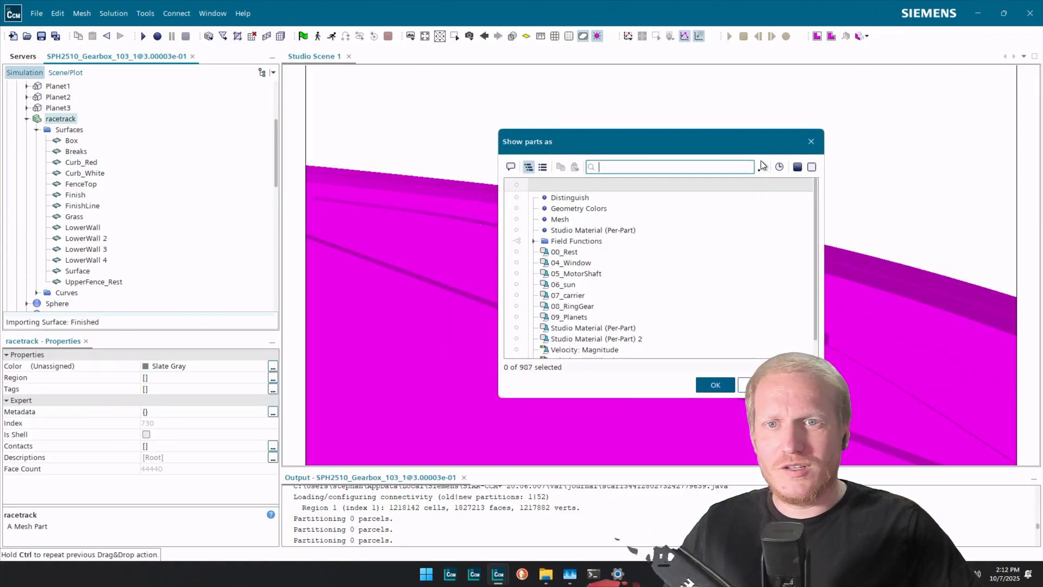
pyautogui.click(620, 231)
pyautogui.click(615, 230)
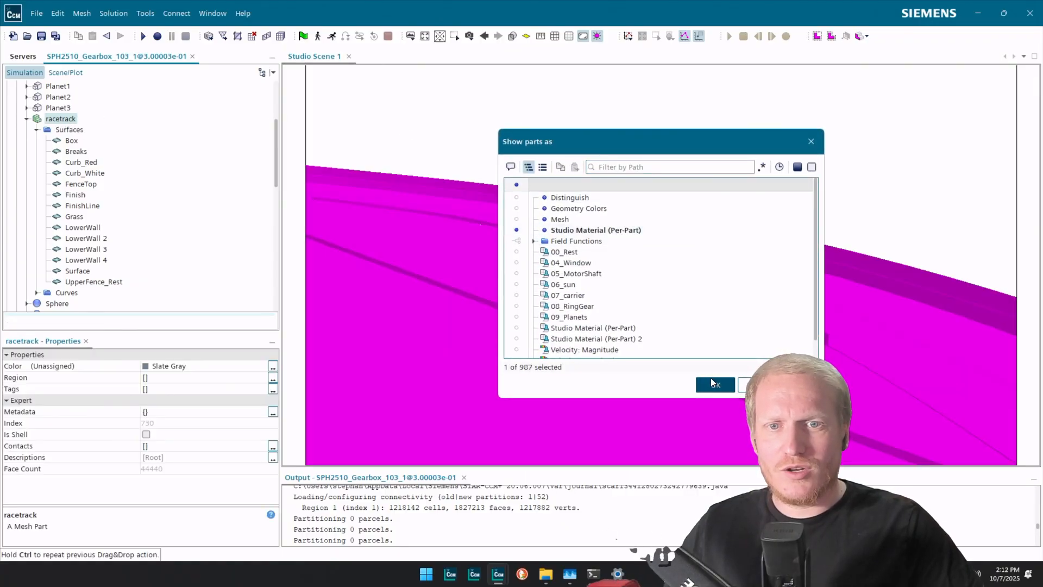
pyautogui.click(717, 385)
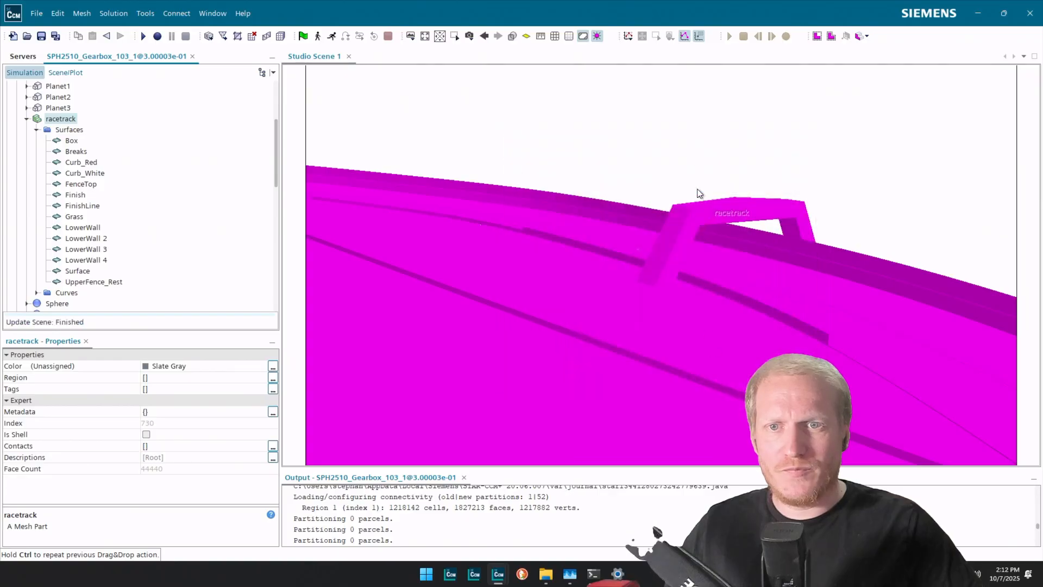
# Set the representation of the racetrack's displayer, Studio Material (Per-Part) 3, to Geometry.
pyautogui.click(52, 72)
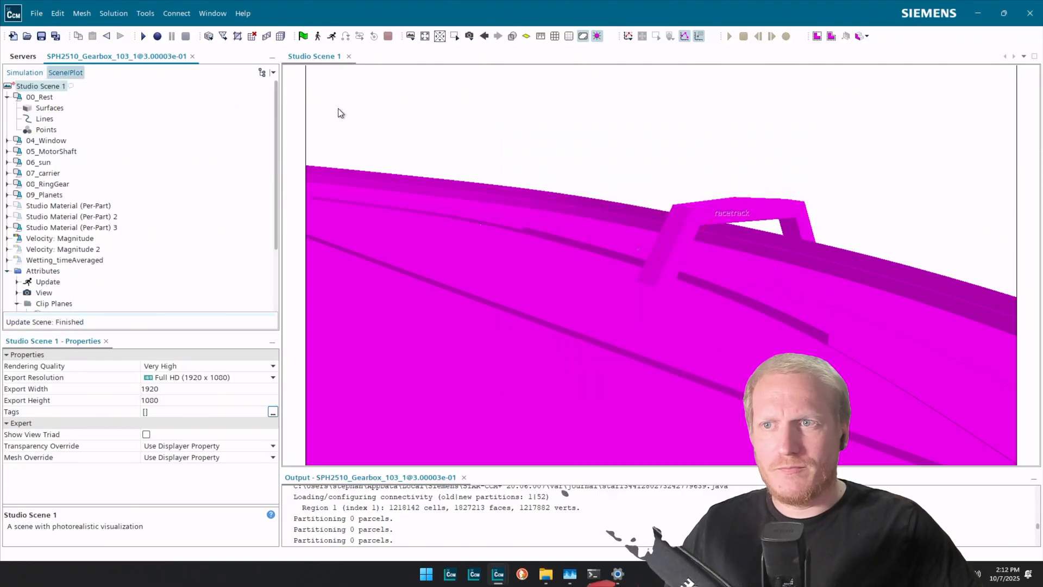
pyautogui.click(106, 227)
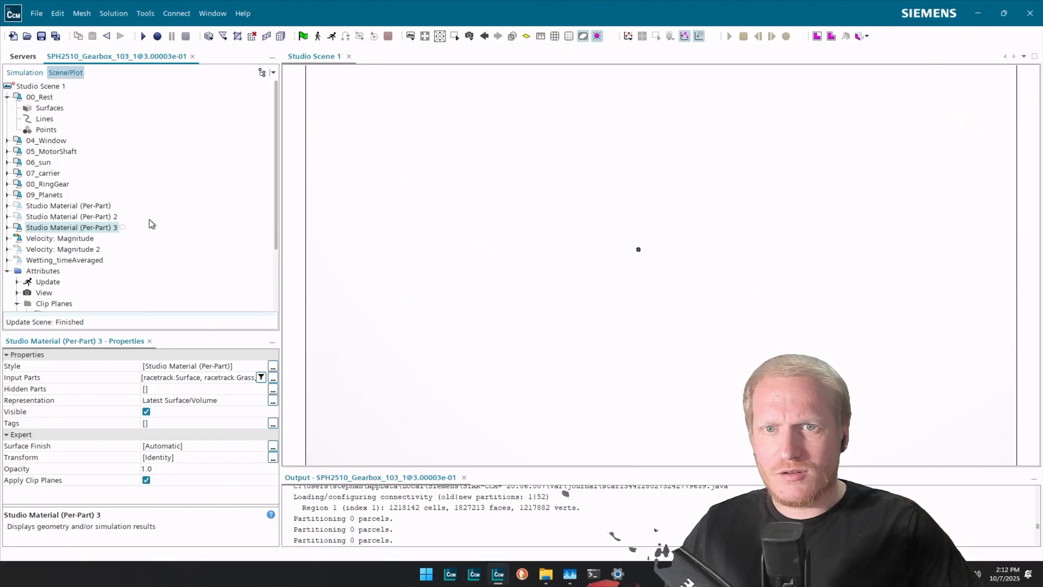
pyautogui.click(207, 400)
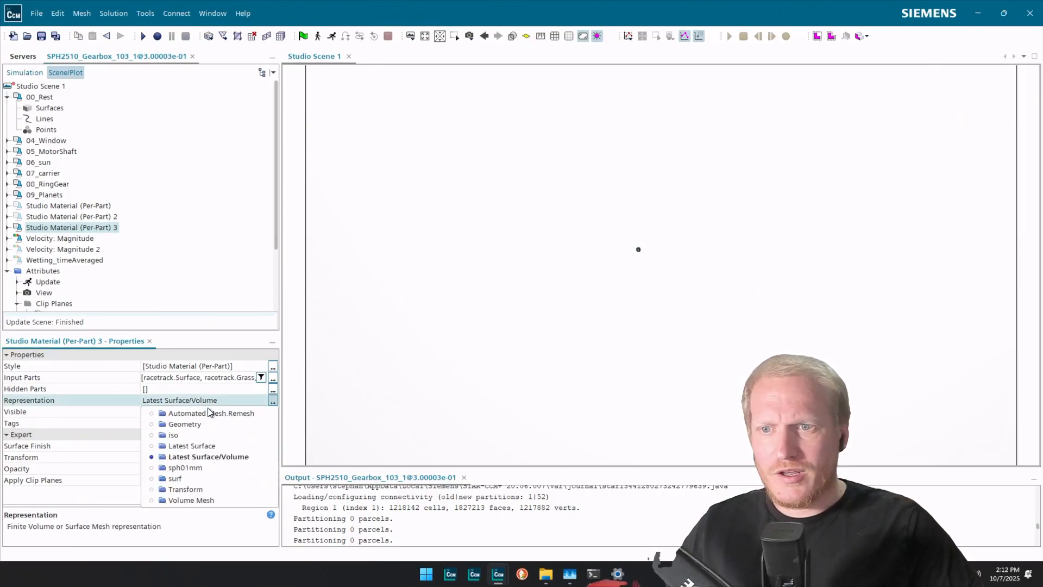
pyautogui.click(207, 421)
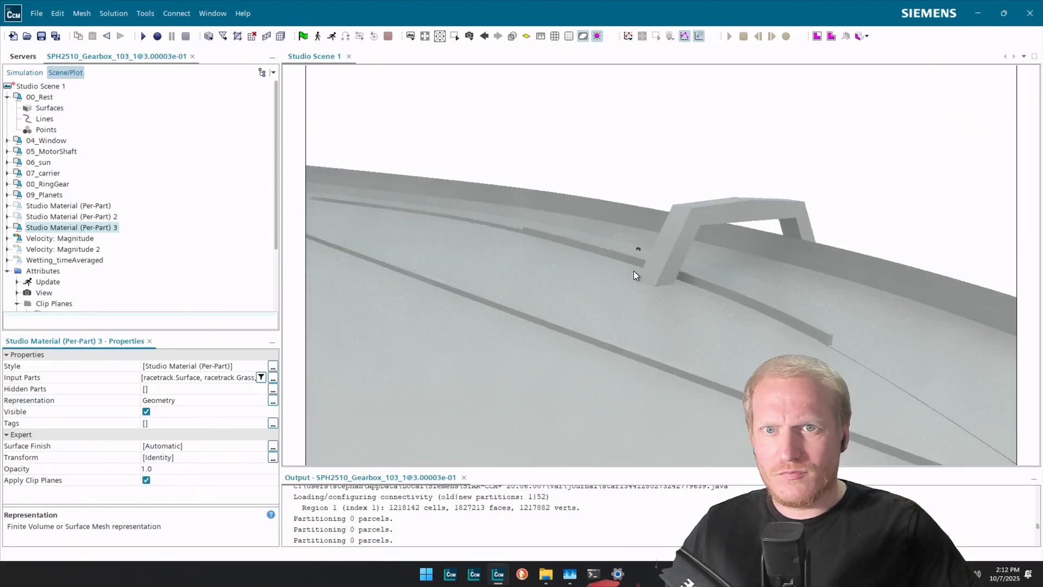
# Measure the distance between the bottom of the tyre and the track surface and show the distance report components.
pyautogui.scroll(7, 665, 250)
pyautogui.scroll(8, 603, 256)
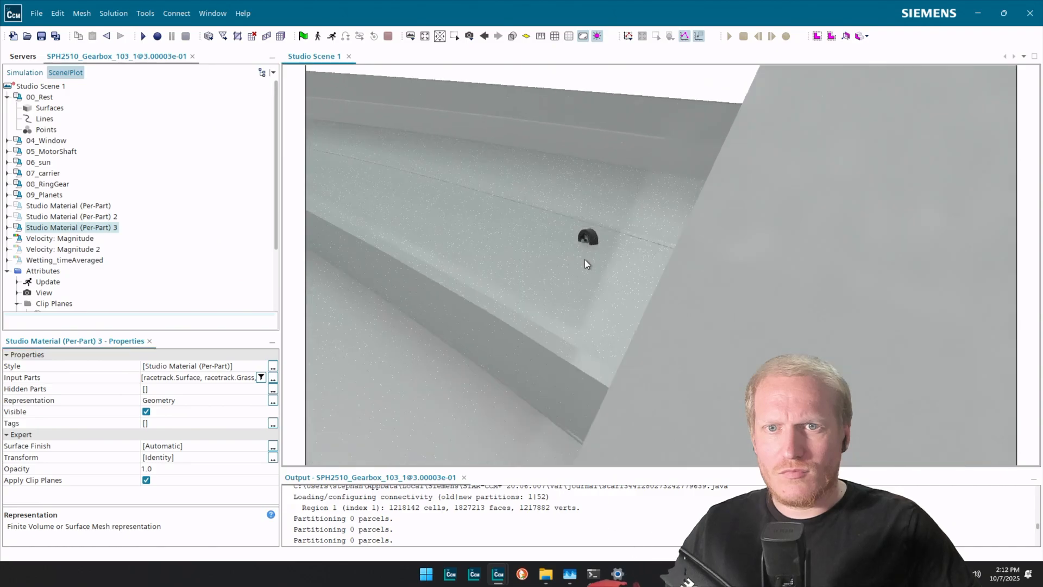
pyautogui.moveTo(590, 258); pyautogui.dragTo(568, 217)
pyautogui.scroll(6, 573, 252)
pyautogui.moveTo(600, 279); pyautogui.dragTo(590, 245)
pyautogui.moveTo(624, 287); pyautogui.dragTo(627, 173)
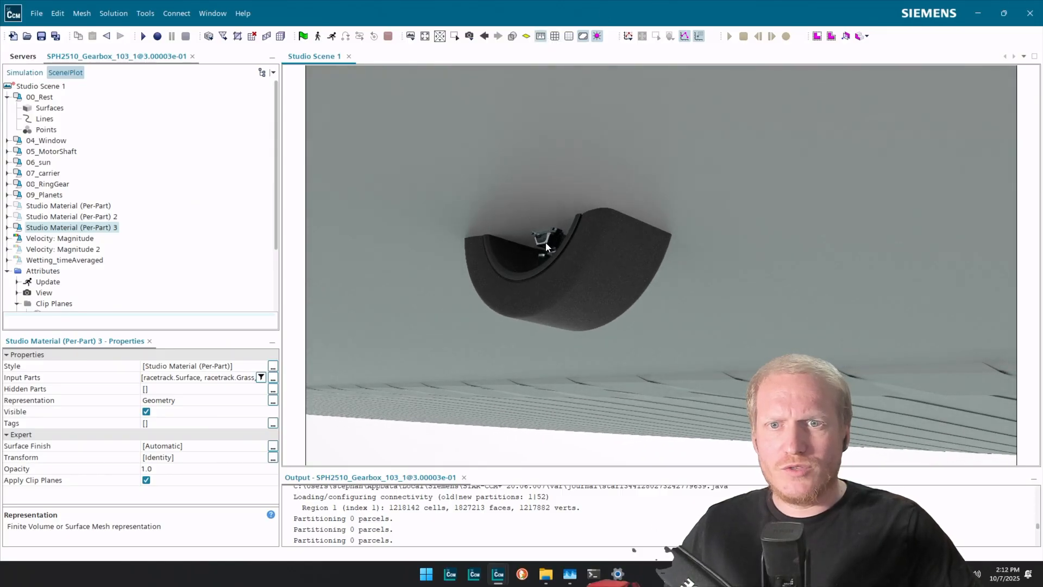
pyautogui.press('d')
pyautogui.scroll(5, 546, 324)
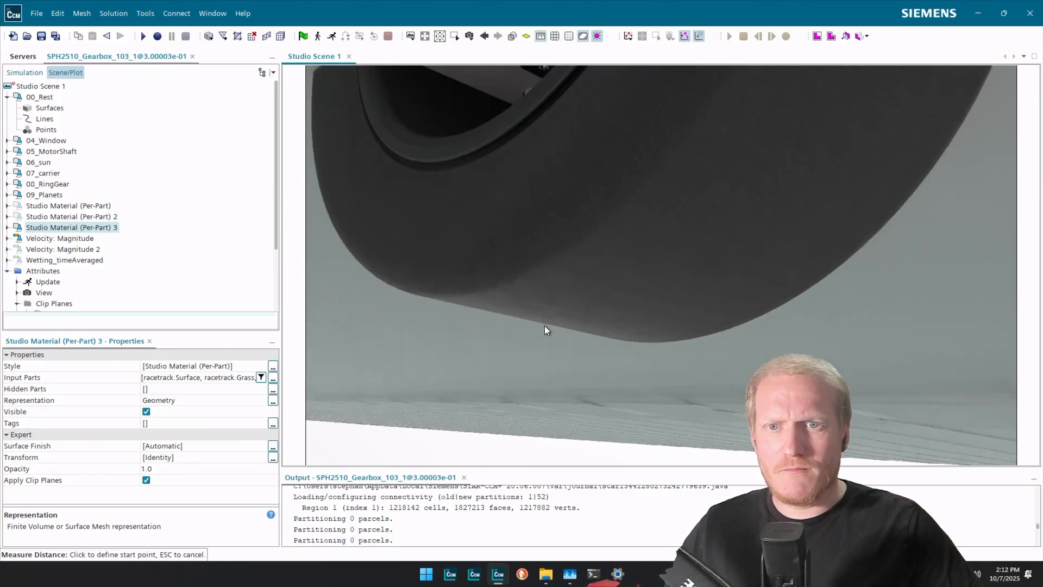
pyautogui.click(548, 318)
pyautogui.scroll(-5, 543, 307)
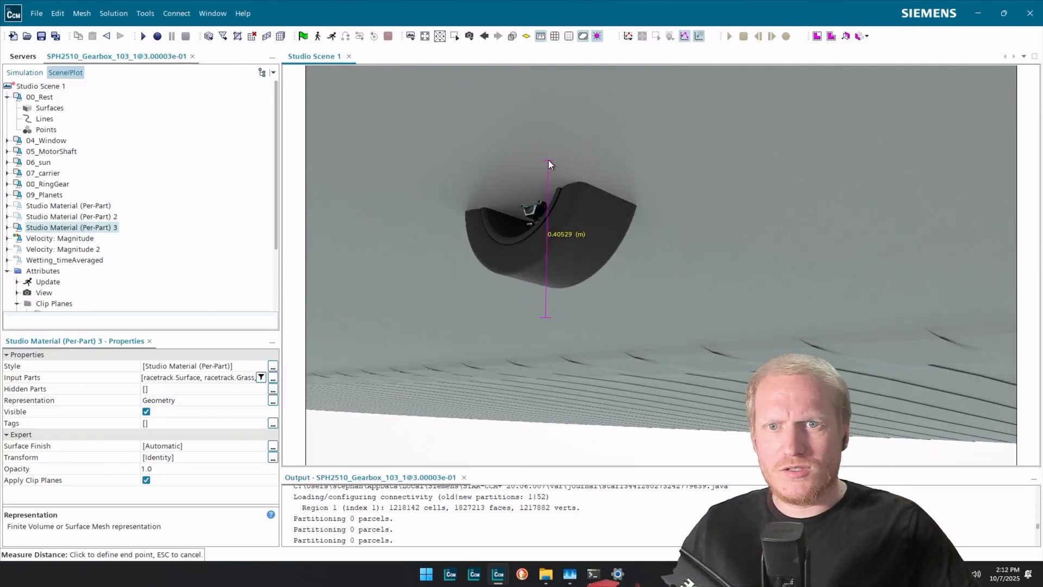
pyautogui.click(549, 161)
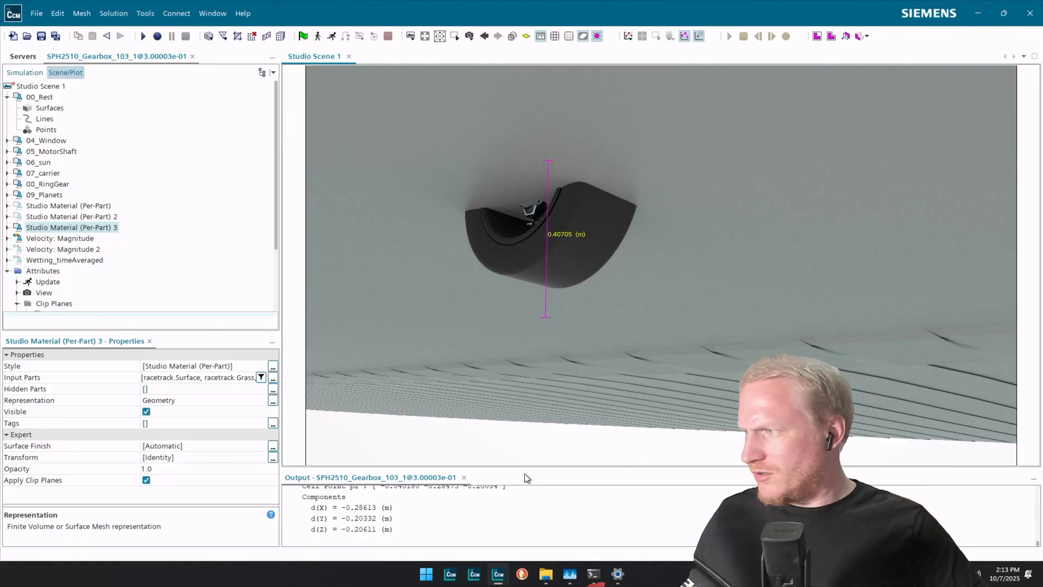
pyautogui.moveTo(538, 470); pyautogui.dragTo(540, 422)
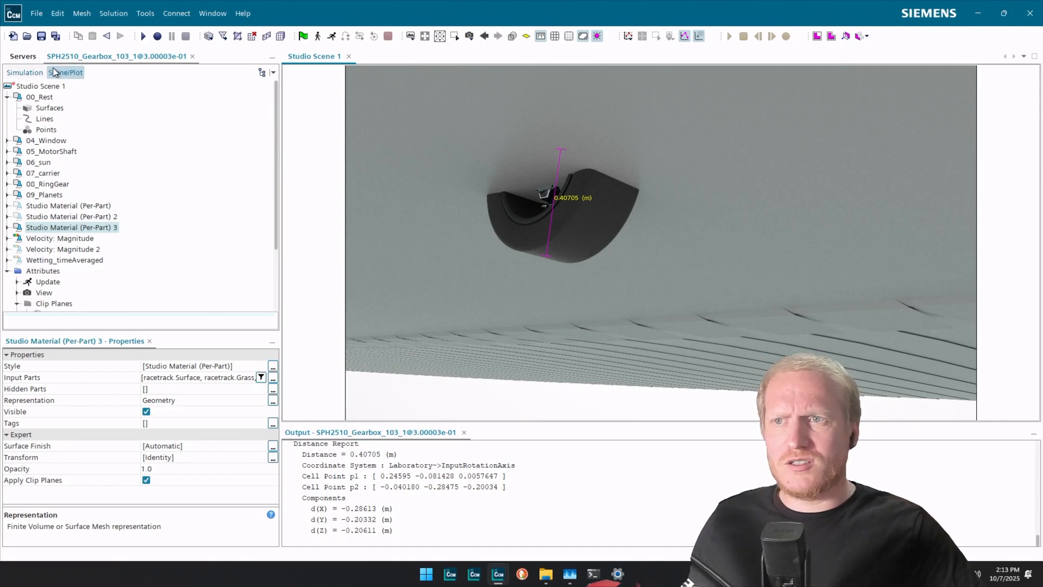
# Translate the racetrack part by 0.2 m in Z in the Laboratory coordinate system.
pyautogui.click(25, 72)
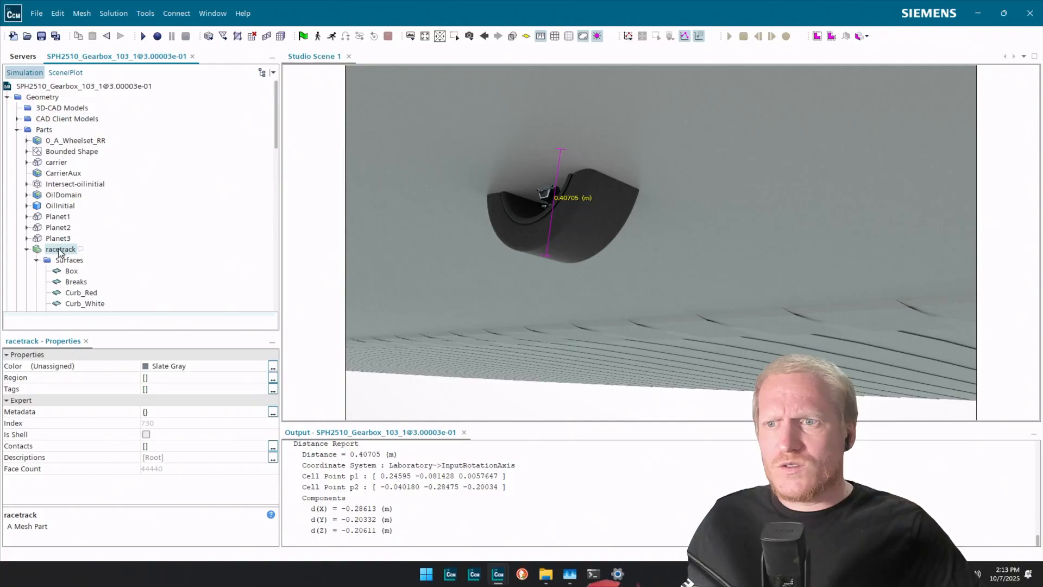
pyautogui.rightClick(61, 251)
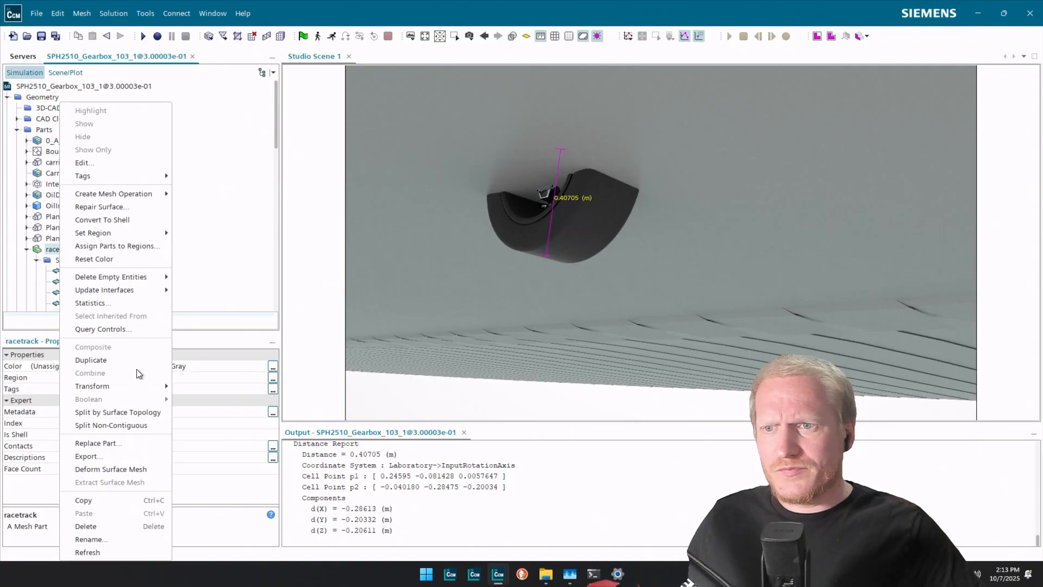
pyautogui.moveTo(136, 384)
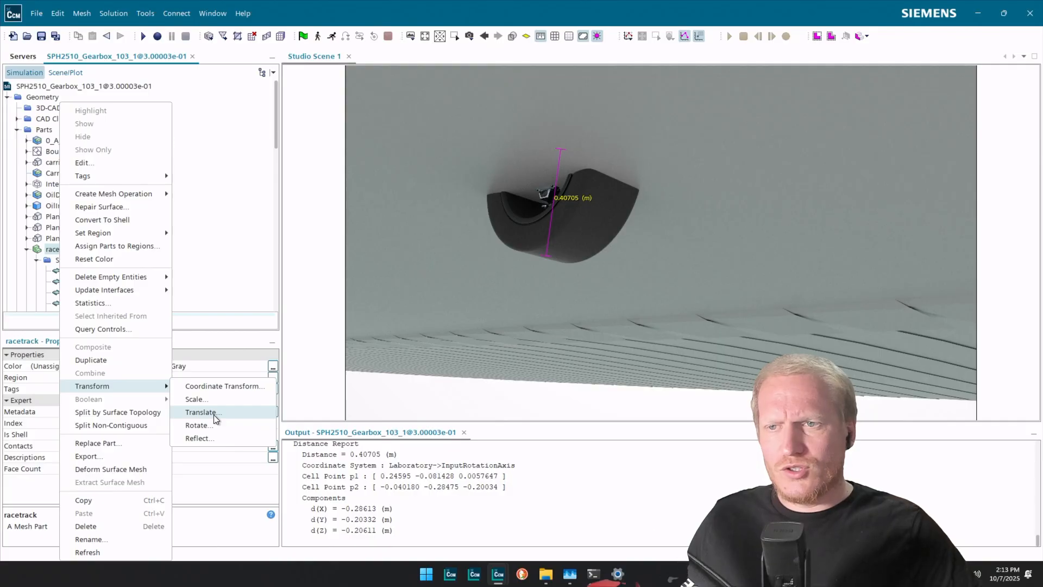
pyautogui.click(214, 415)
pyautogui.click(462, 288)
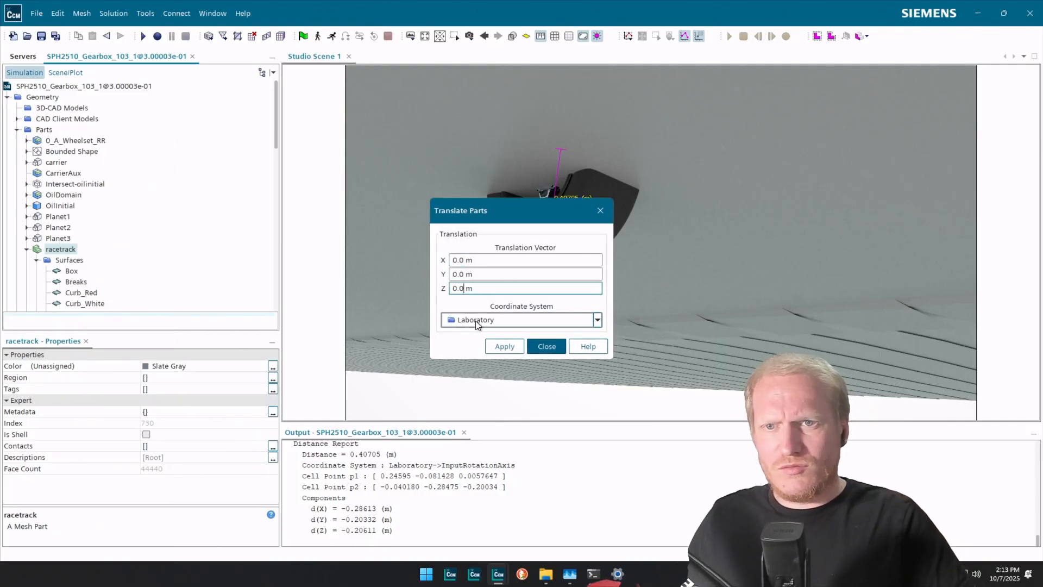
pyautogui.click(511, 346)
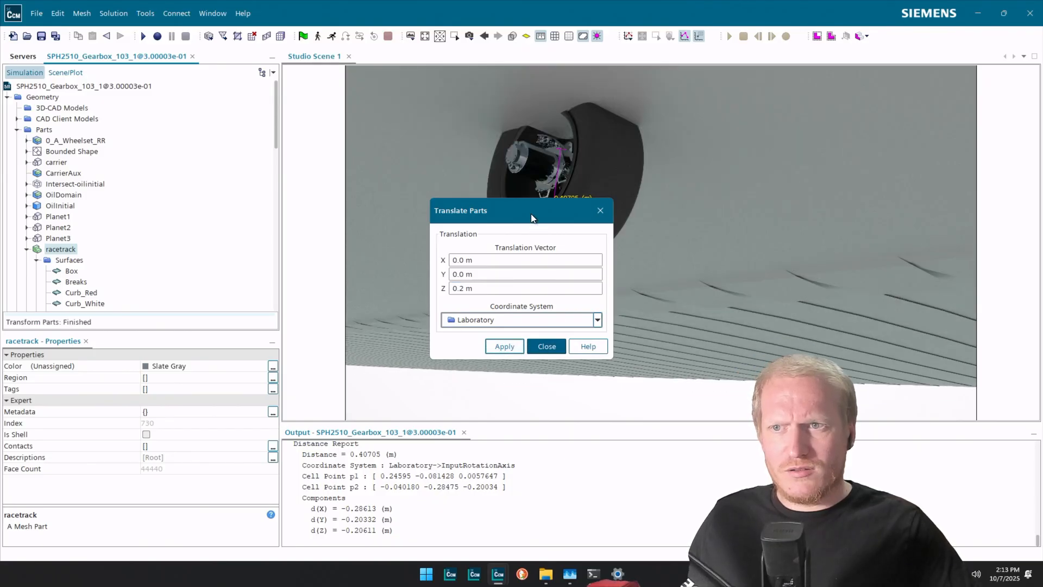
# Translate the racetrack part by -0.4 m in Z in the Laboratory system and check the tyre's contact with the track.
pyautogui.moveTo(531, 213); pyautogui.dragTo(278, 222)
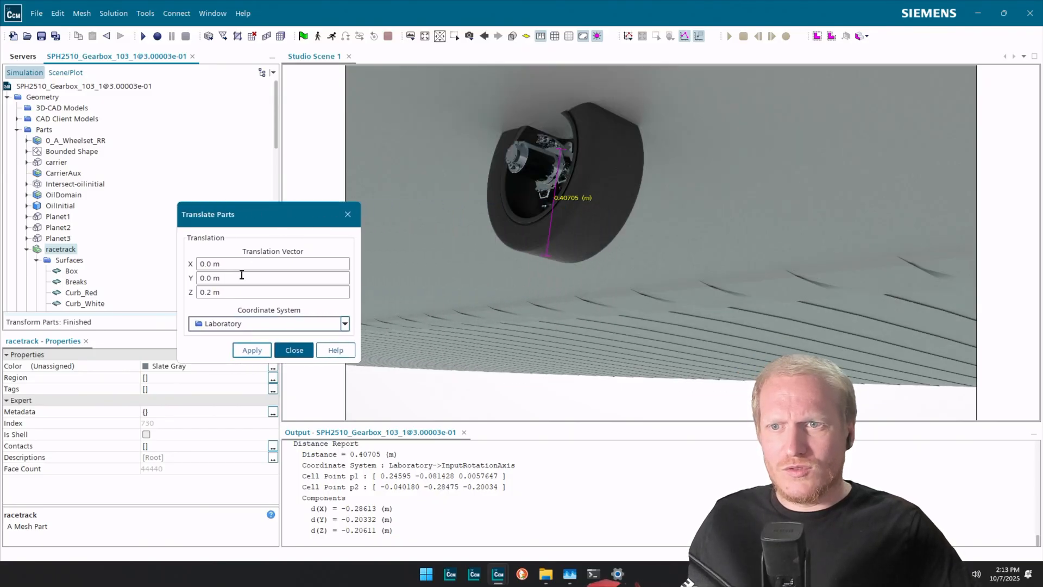
pyautogui.click(201, 292)
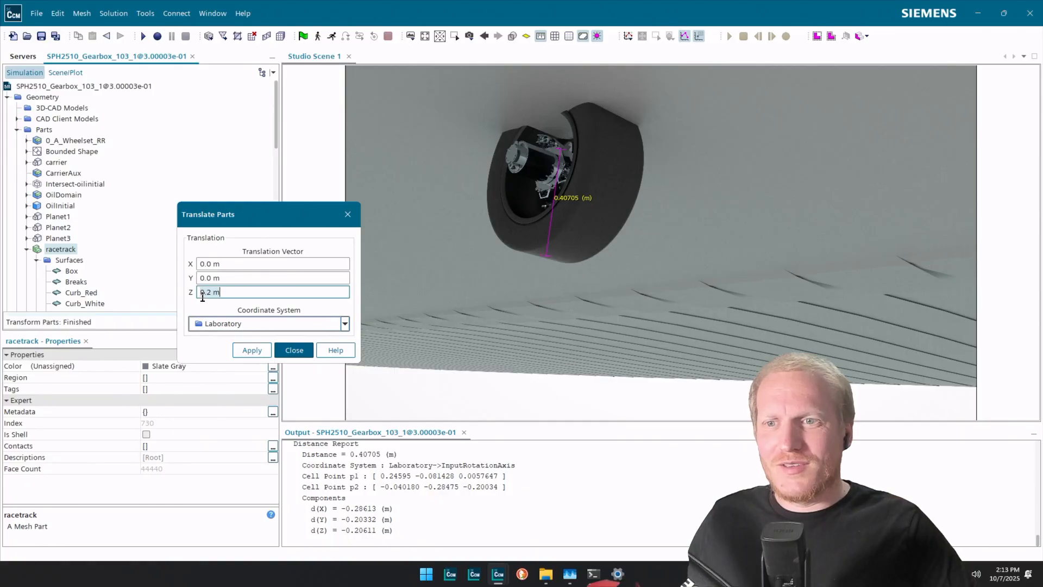
pyautogui.write('-0.')
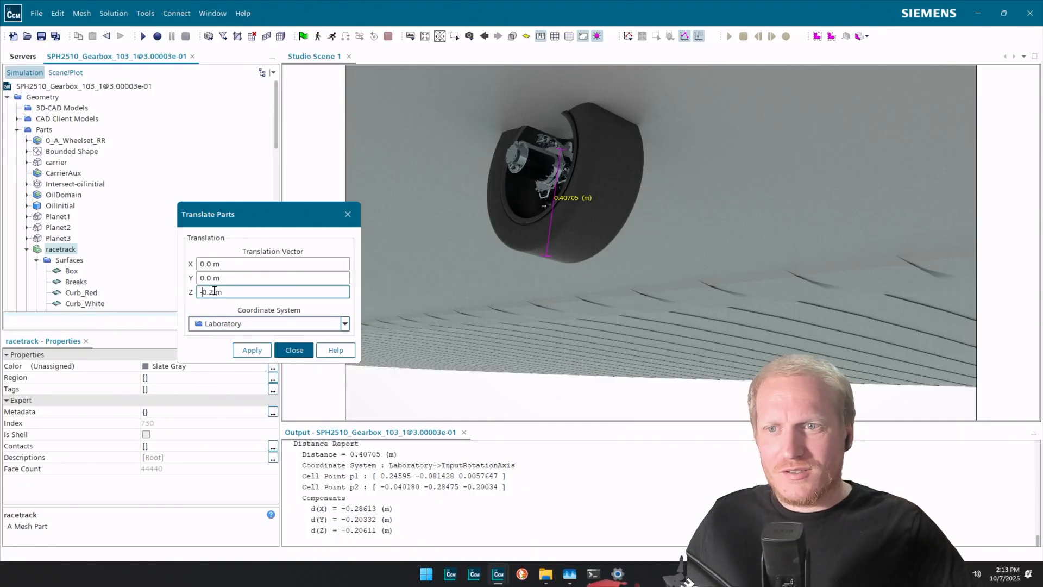
pyautogui.write('4')
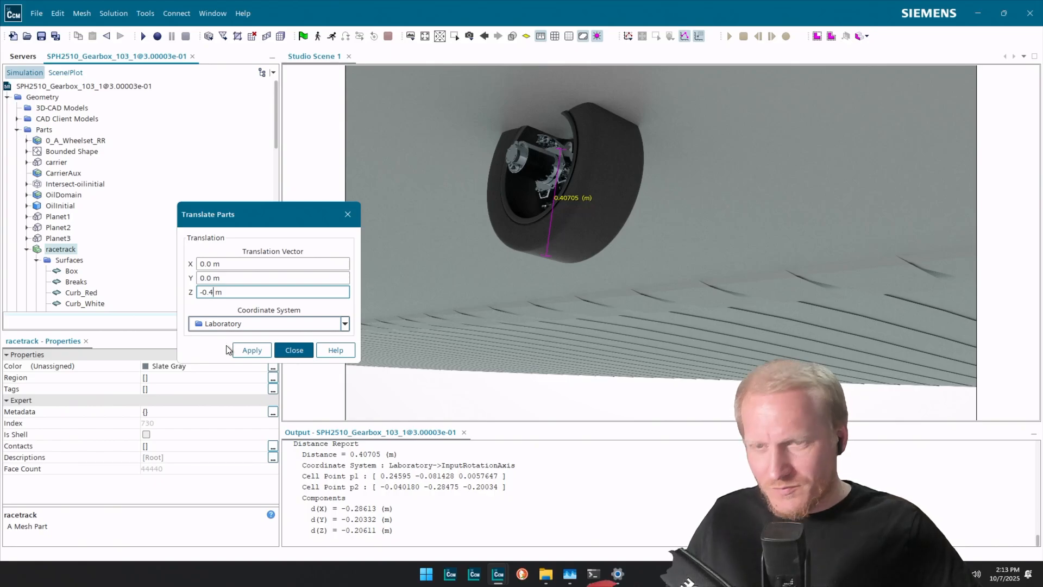
pyautogui.click(251, 351)
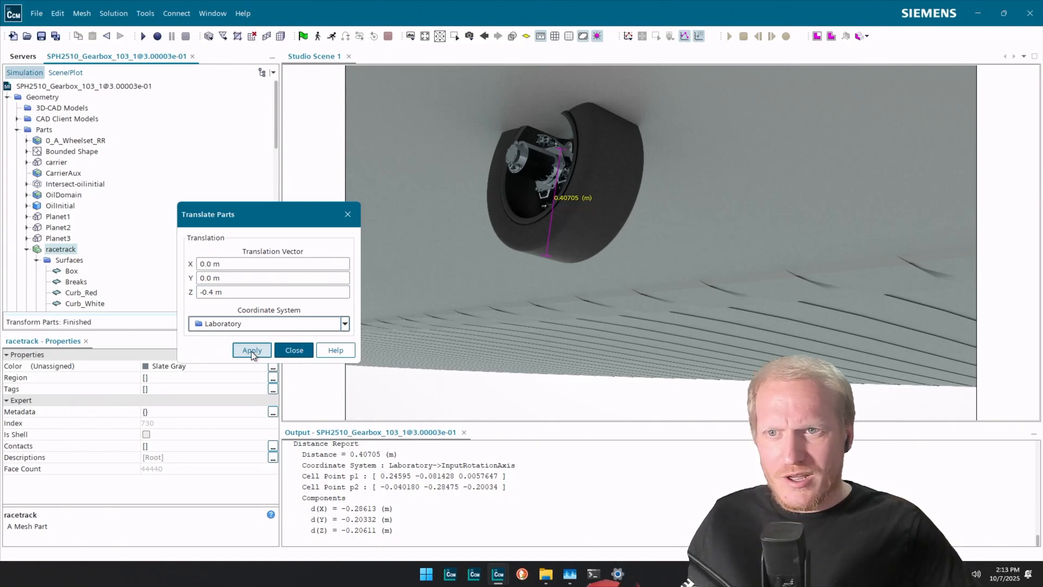
pyautogui.click(293, 350)
pyautogui.moveTo(553, 245); pyautogui.dragTo(556, 259)
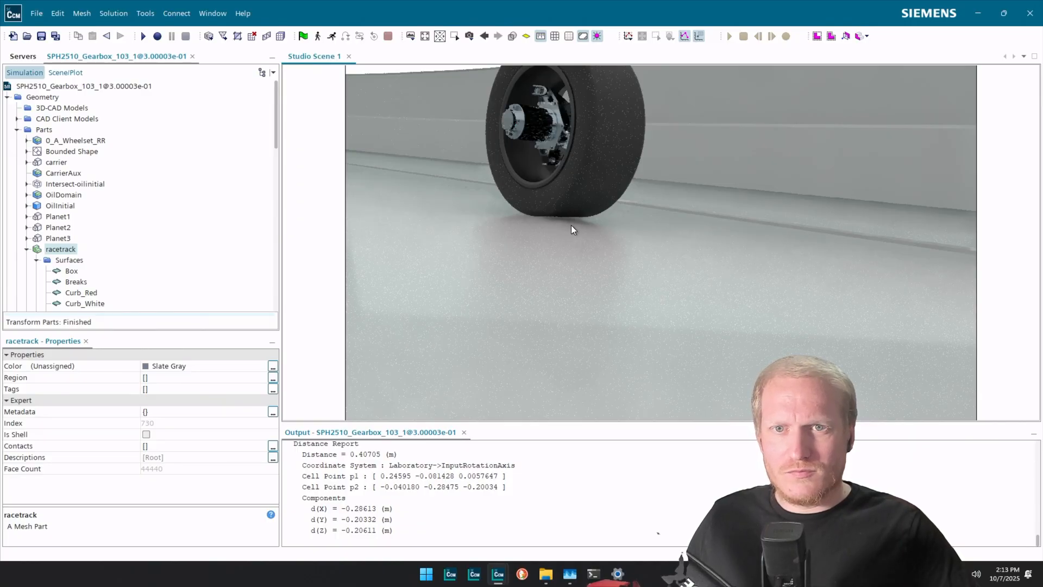
pyautogui.scroll(1, 613, 243)
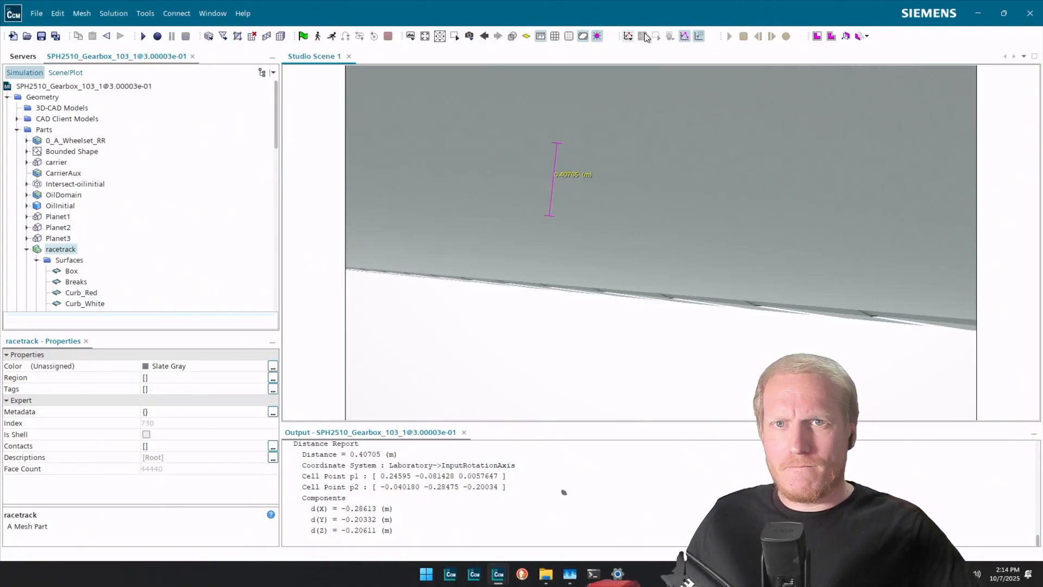
# Clear the distance measurement from the scene and check the gap between the tyre and the track.
pyautogui.click(541, 36)
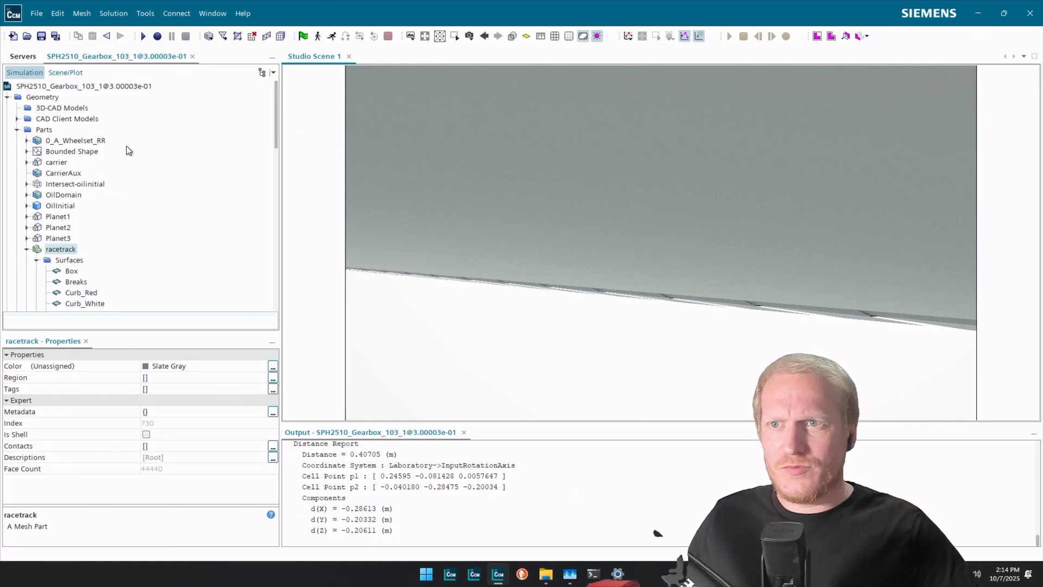
pyautogui.moveTo(531, 258)
pyautogui.mouseDown()
pyautogui.moveTo(527, 276)
pyautogui.moveTo(536, 249)
pyautogui.moveTo(547, 259)
pyautogui.moveTo(530, 256)
pyautogui.mouseUp()
pyautogui.moveTo(488, 255); pyautogui.dragTo(446, 254)
pyautogui.moveTo(704, 247); pyautogui.dragTo(618, 255)
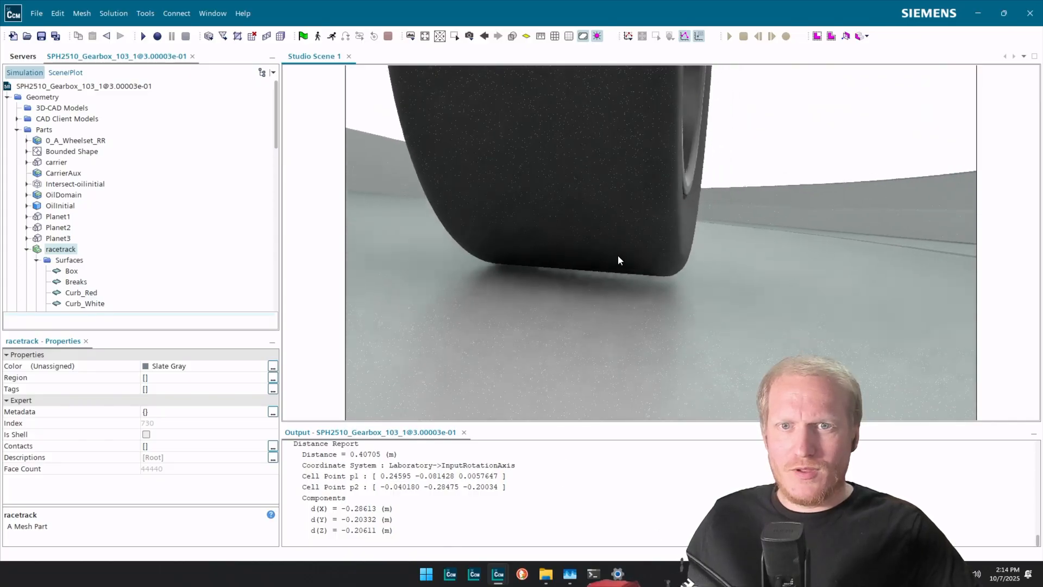
# Translate the racetrack part by 0.02 m in Z in the Laboratory coordinate system.
pyautogui.rightClick(60, 253)
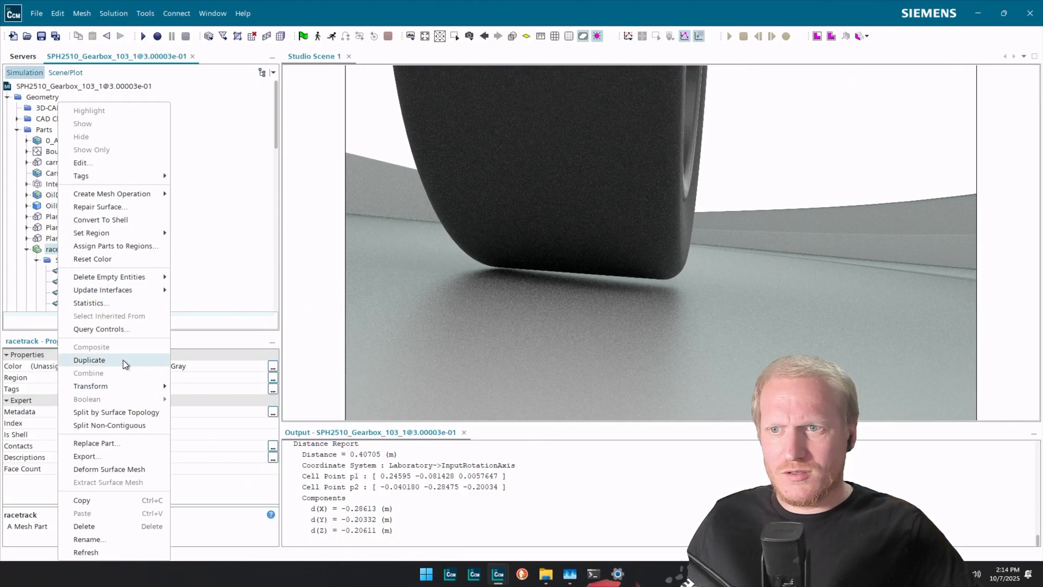
pyautogui.moveTo(115, 383)
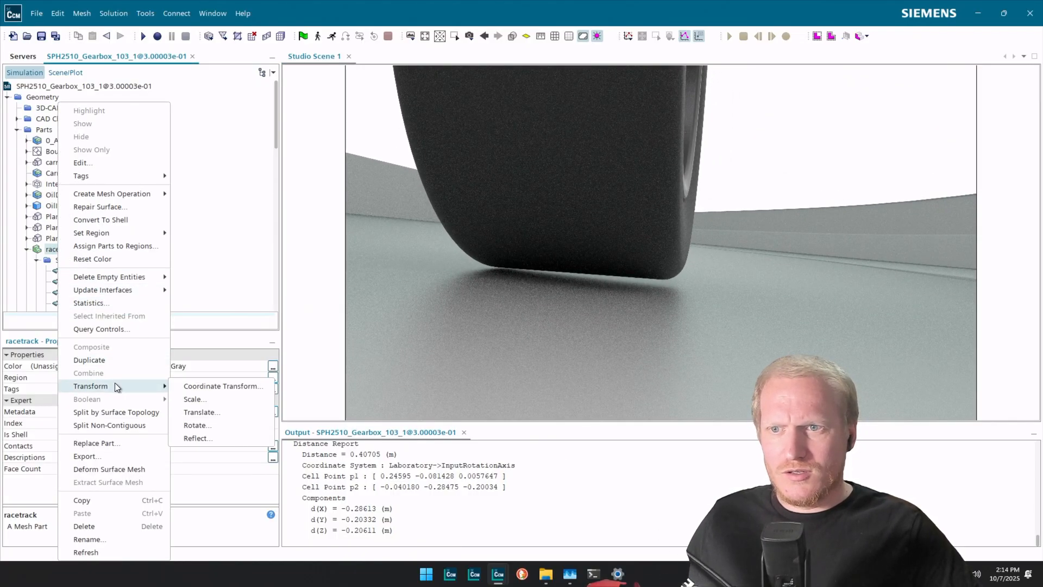
pyautogui.click(201, 413)
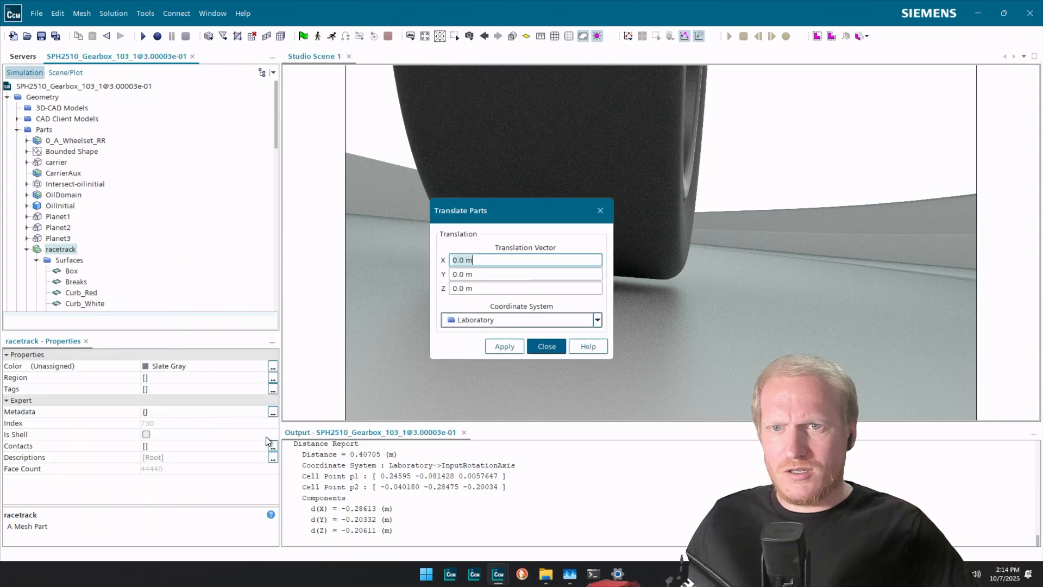
pyautogui.click(465, 289)
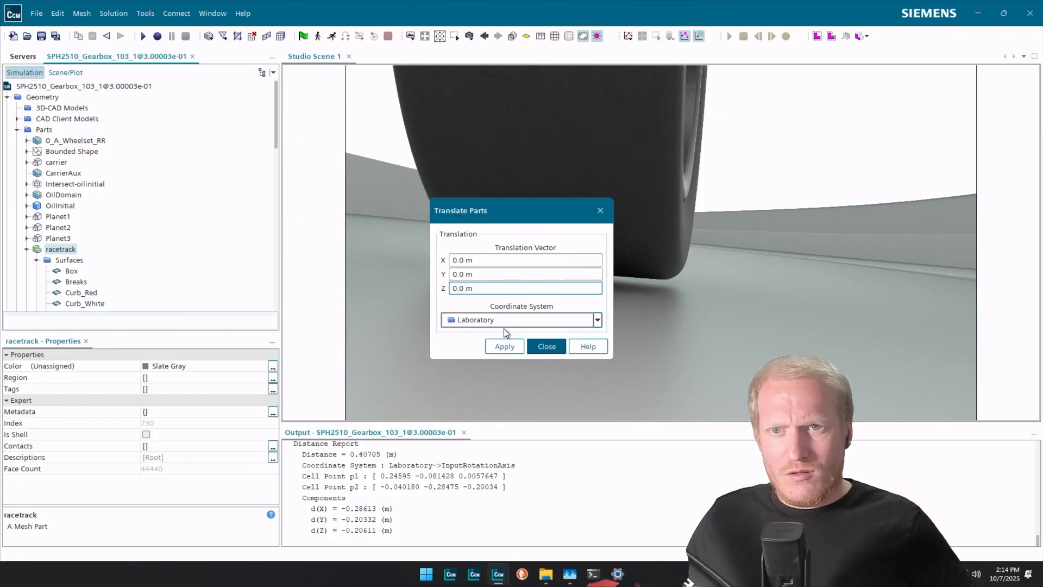
pyautogui.write('2')
pyautogui.click(514, 346)
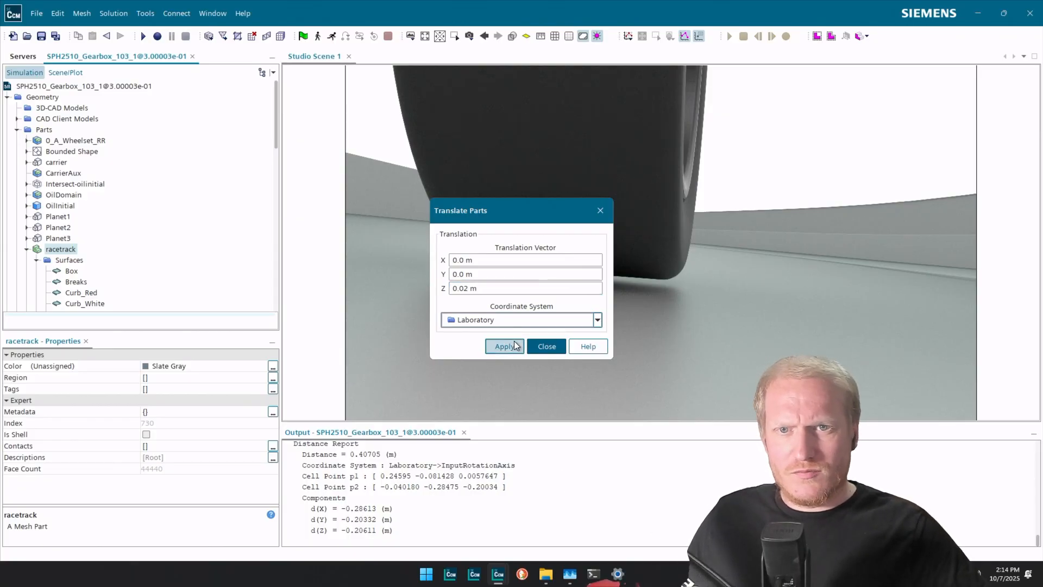
# Translate the racetrack part by -0.005 m in Z twice in the Laboratory coordinate system, keeping the tyre unobstructed for comparison.
pyautogui.moveTo(533, 210); pyautogui.dragTo(320, 180)
pyautogui.click(253, 259)
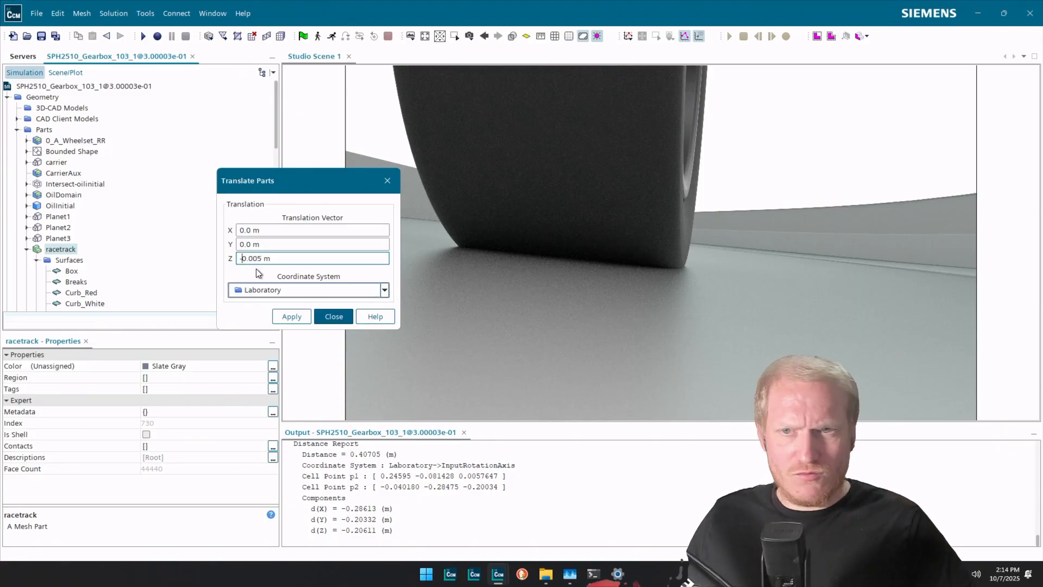
pyautogui.click(299, 317)
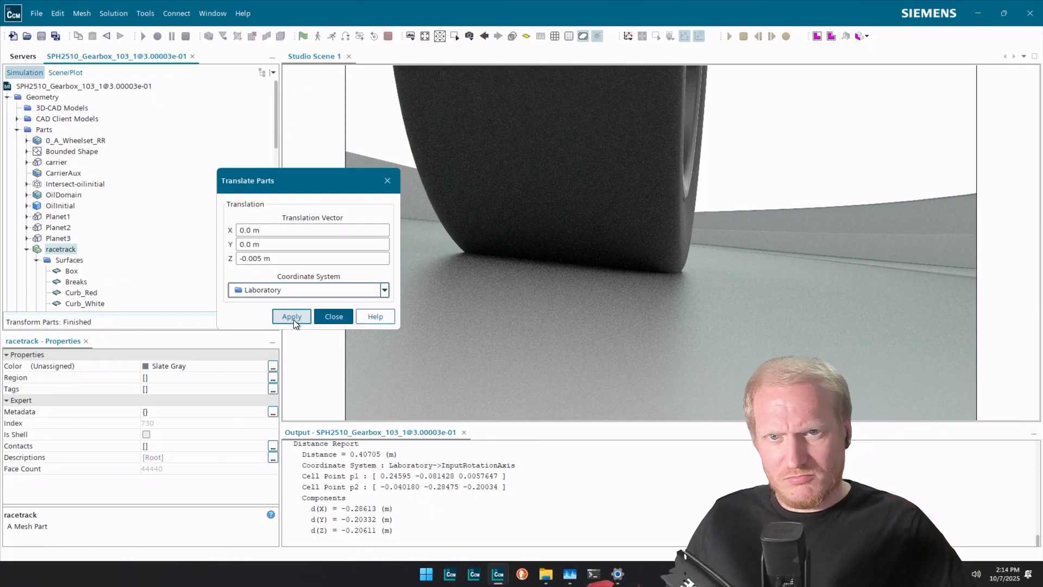
pyautogui.click(305, 318)
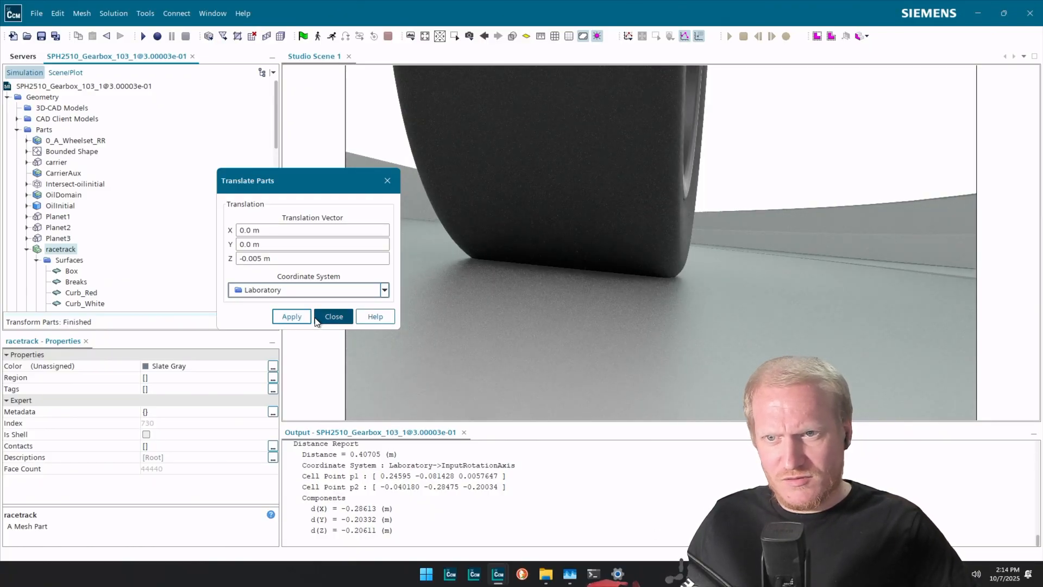
pyautogui.click(336, 320)
# Inspect the wheel's contact with the racetrack from the side and from farther away.
pyautogui.moveTo(705, 282); pyautogui.dragTo(600, 283)
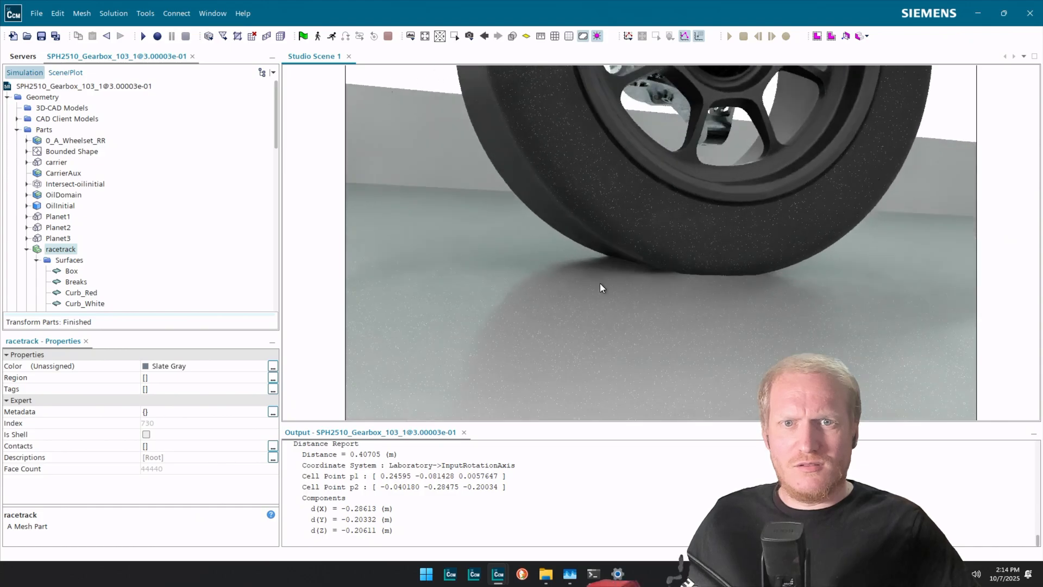
pyautogui.scroll(-3, 599, 283)
pyautogui.moveTo(650, 254); pyautogui.dragTo(565, 315, button='right')
pyautogui.scroll(-3, 565, 316)
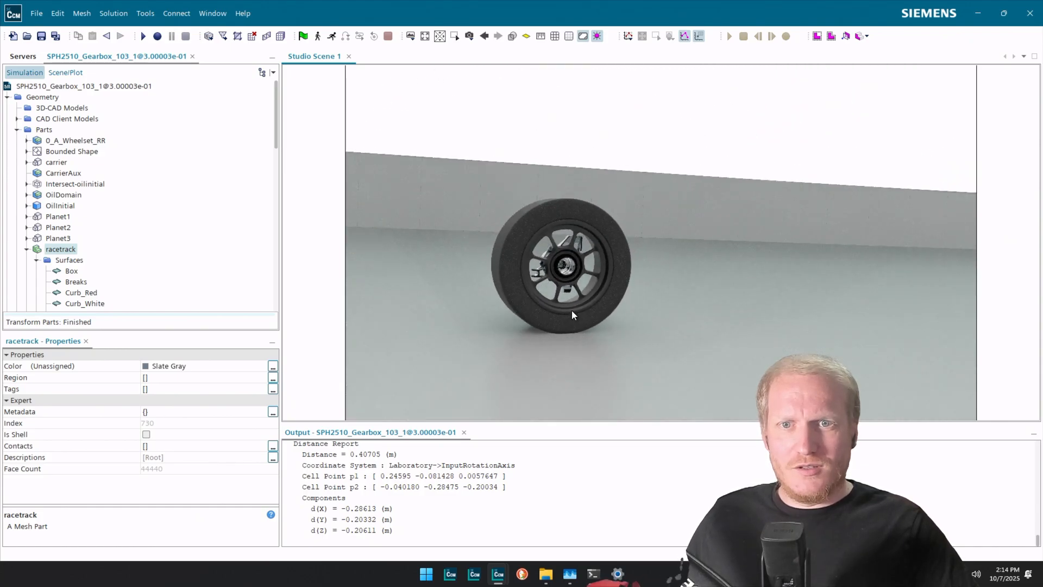
pyautogui.scroll(-3, 579, 310)
pyautogui.moveTo(581, 310); pyautogui.dragTo(579, 324)
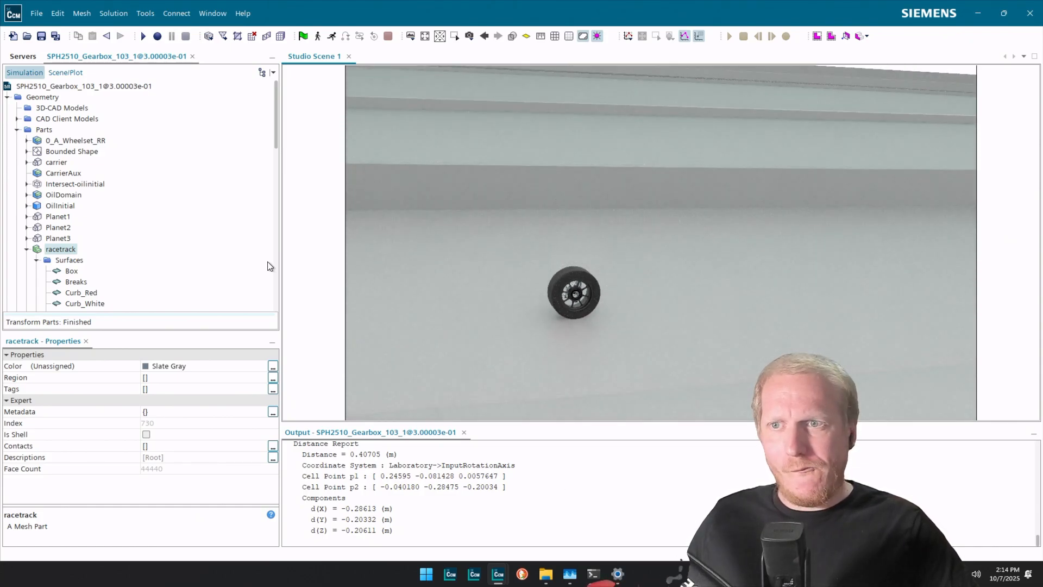
# Look through the racetrack's part surfaces and highlight Grass in the studio scene.
pyautogui.scroll(-5, 100, 275)
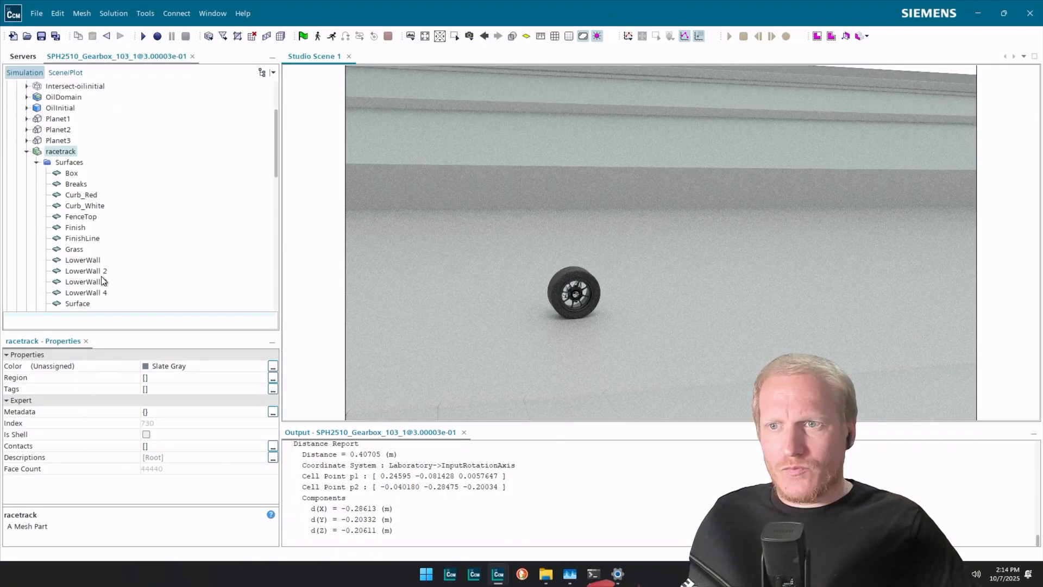
pyautogui.click(82, 196)
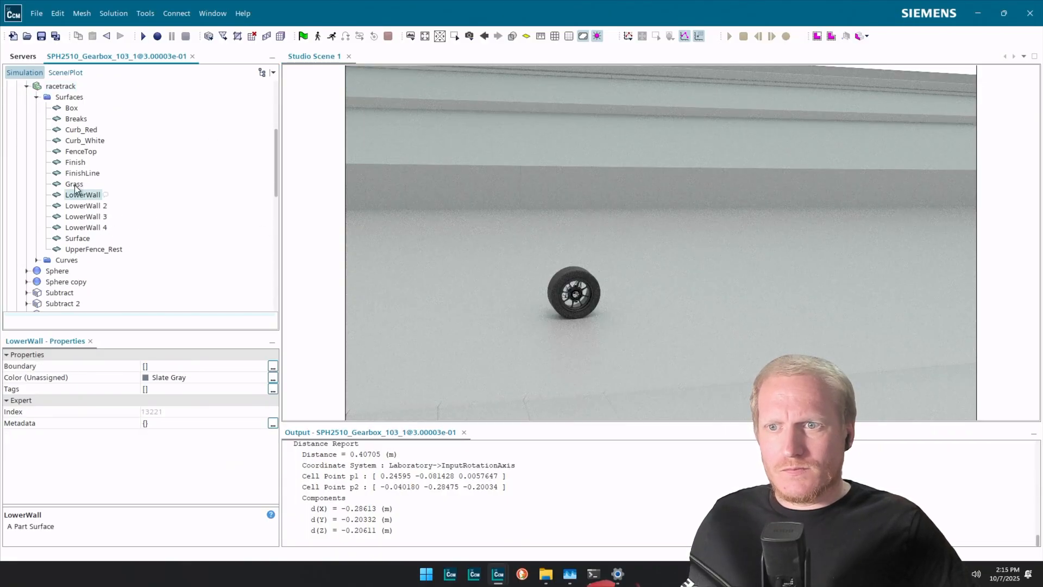
pyautogui.click(75, 184)
pyautogui.click(77, 73)
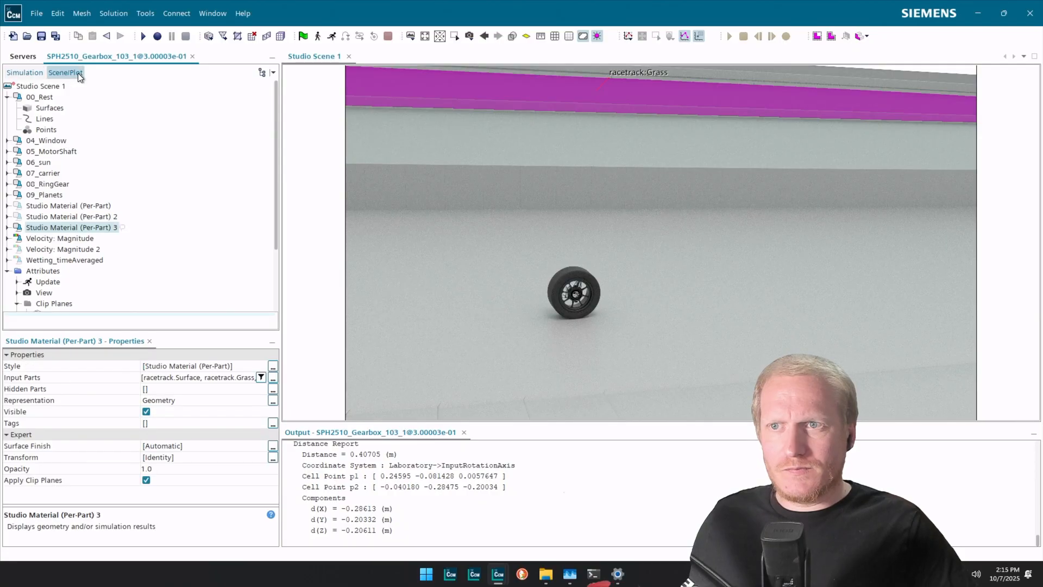
# Assign the racetrack's Surface a Silicon Carbide material from Stones and Ceramics, recoloured to a lighter Lamp Black.
pyautogui.scroll(-3, 692, 269)
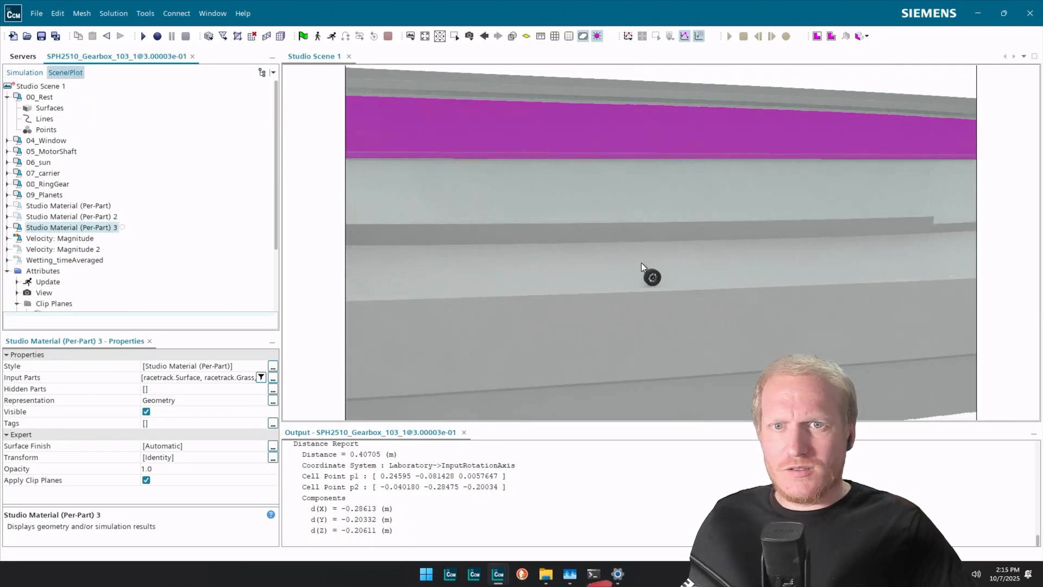
pyautogui.moveTo(641, 263); pyautogui.dragTo(709, 268)
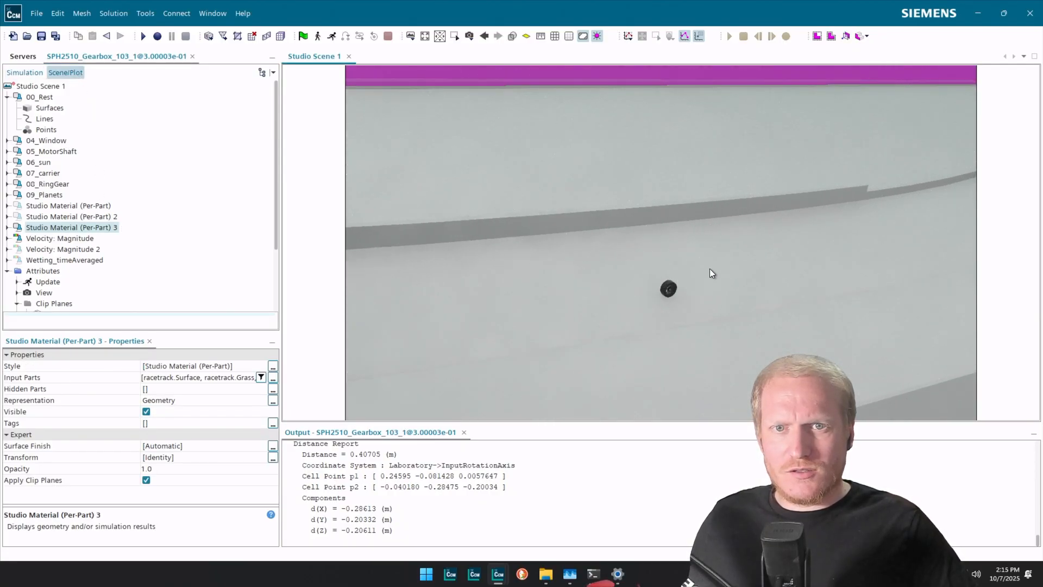
pyautogui.rightClick(749, 259)
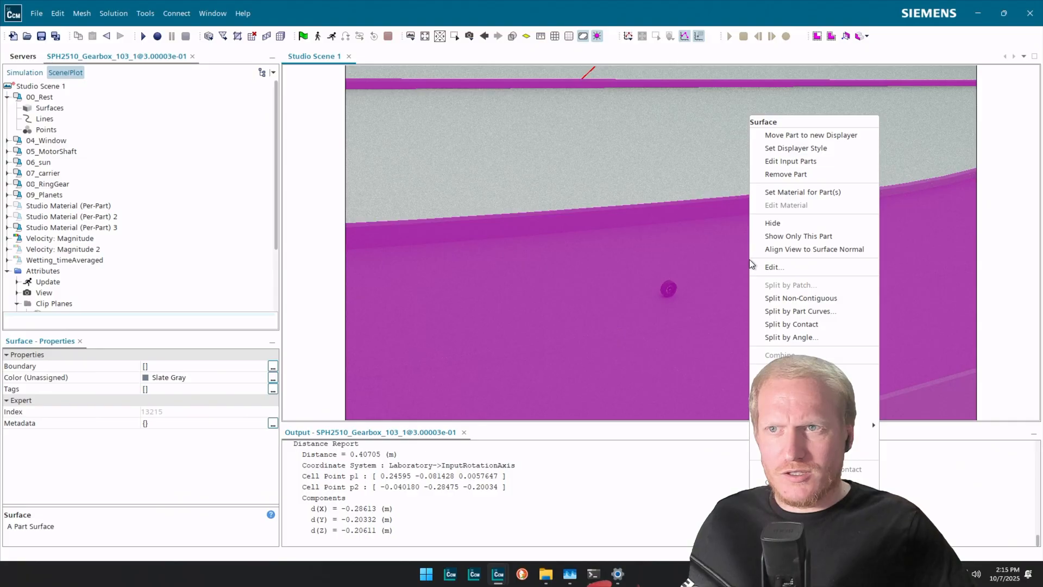
pyautogui.click(835, 194)
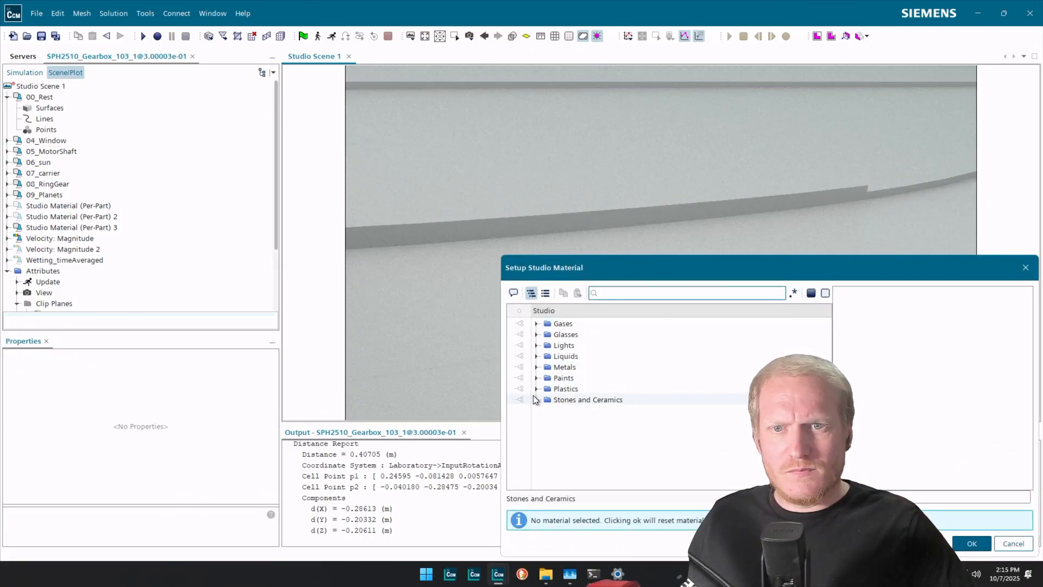
pyautogui.click(536, 400)
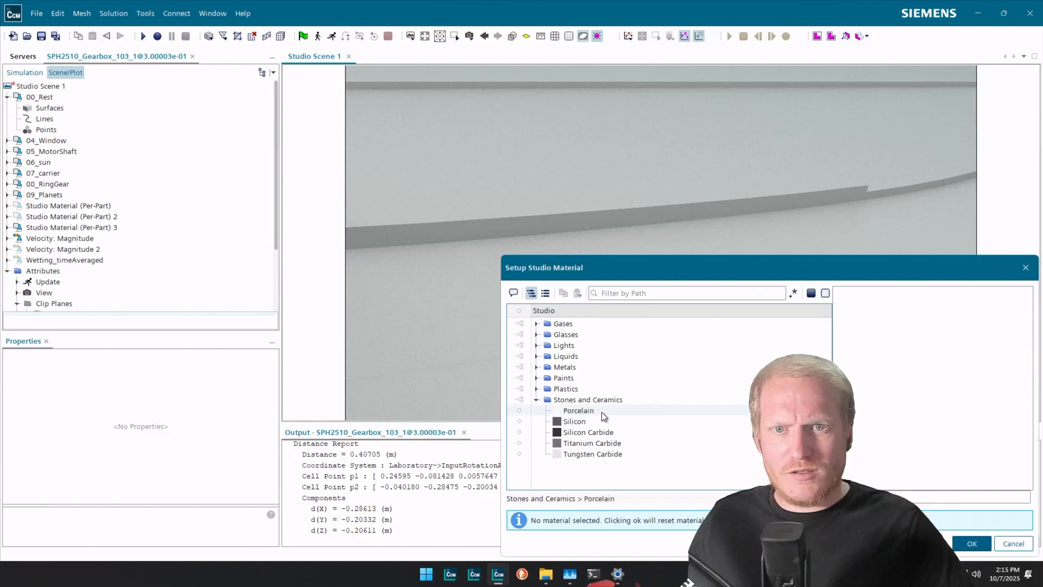
pyautogui.moveTo(689, 276); pyautogui.dragTo(225, 54)
pyautogui.click(116, 201)
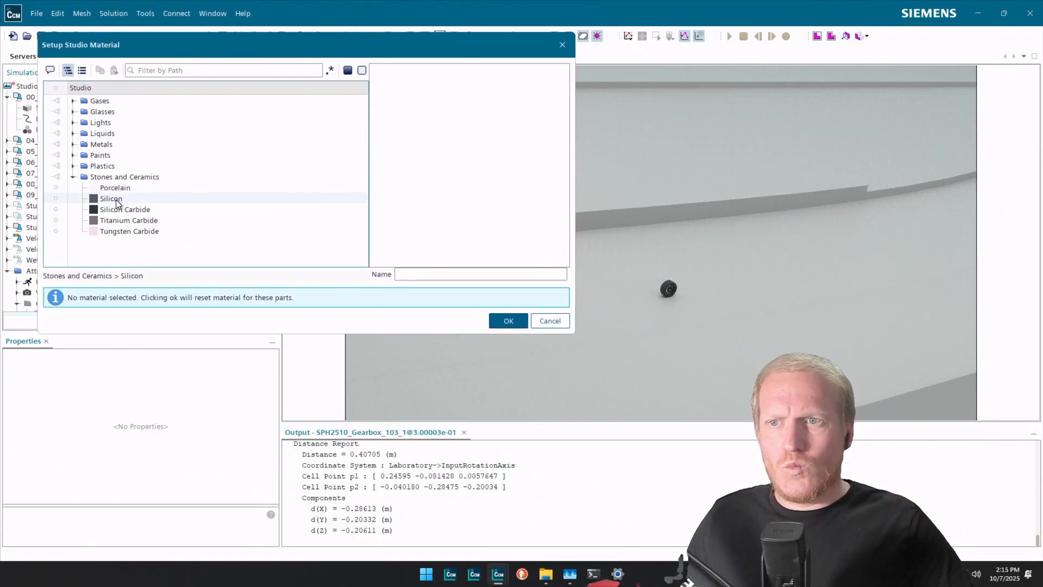
pyautogui.click(130, 200)
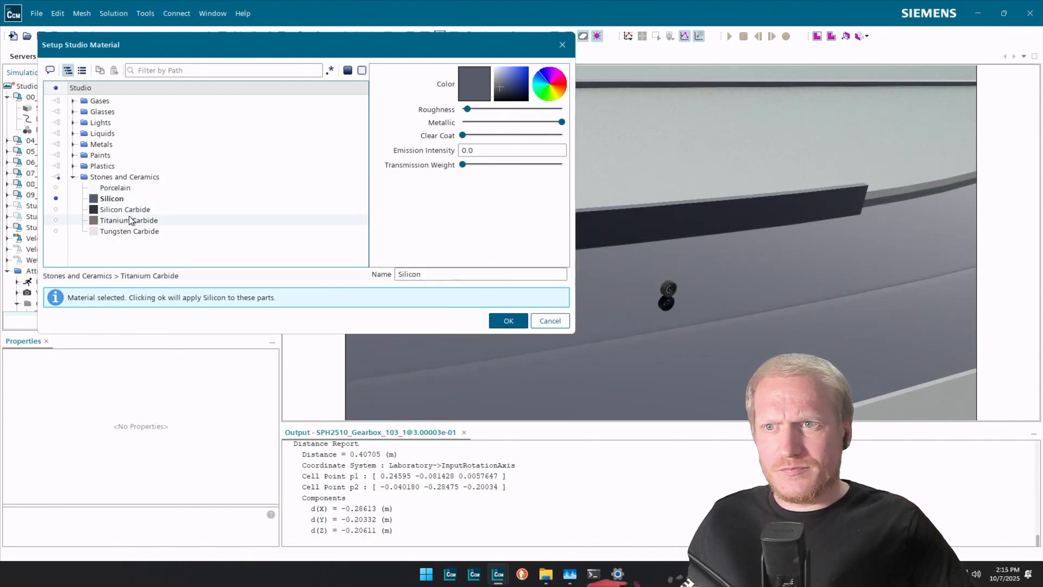
pyautogui.click(131, 210)
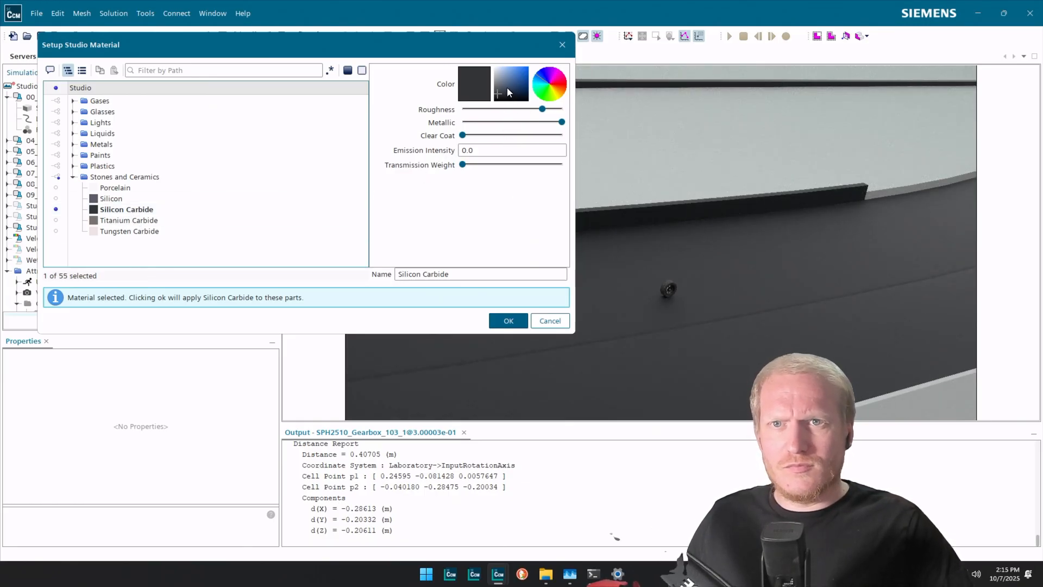
pyautogui.click(496, 95)
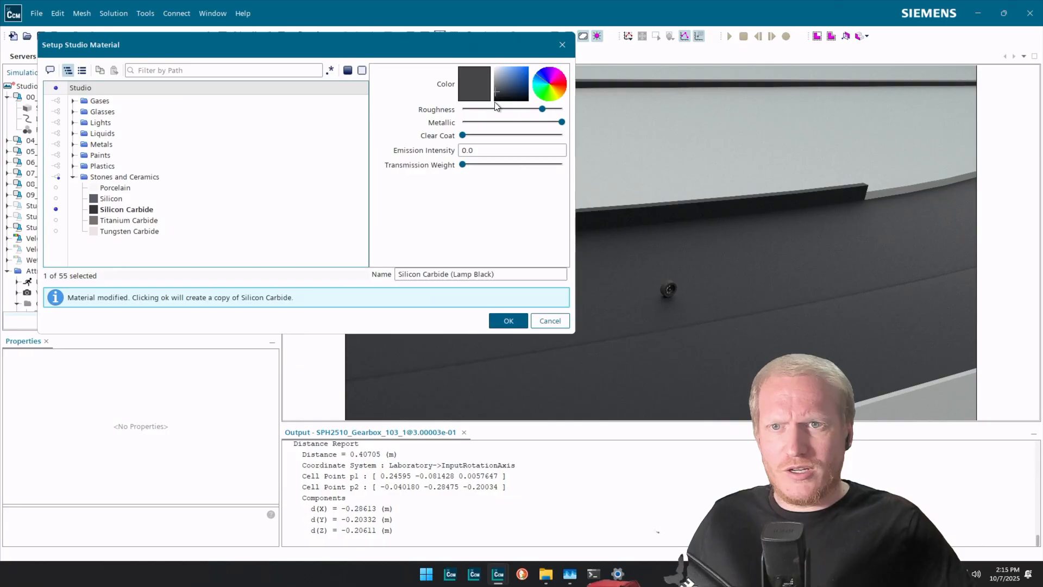
pyautogui.click(508, 322)
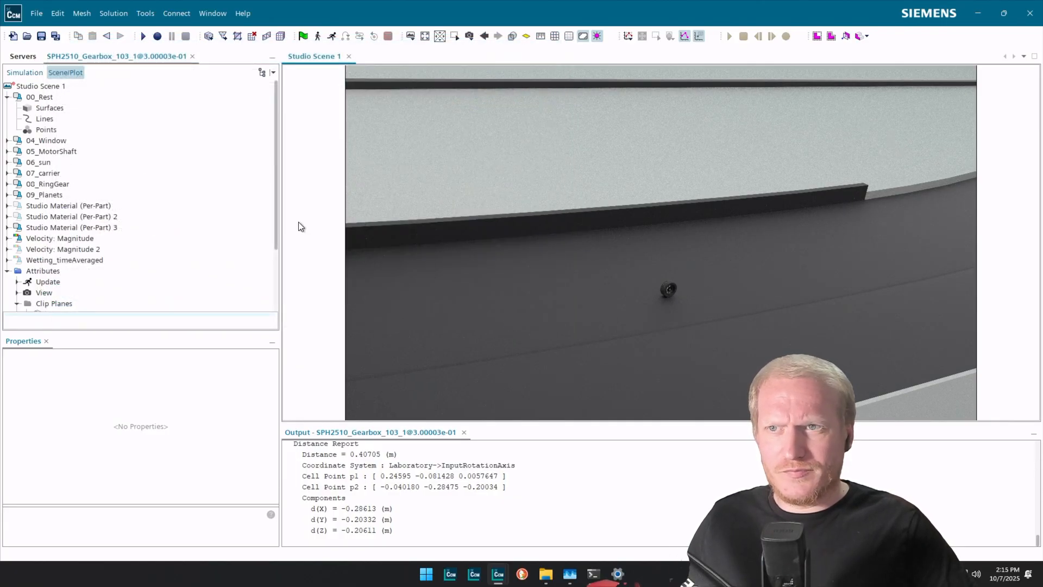
# Set the racetrack FinishLine's material to Silicon Carbide (Lamp Black) from Stones and Ceramics and lighten its colour to Smoke.
pyautogui.scroll(-3, 608, 324)
pyautogui.moveTo(608, 324); pyautogui.dragTo(489, 321)
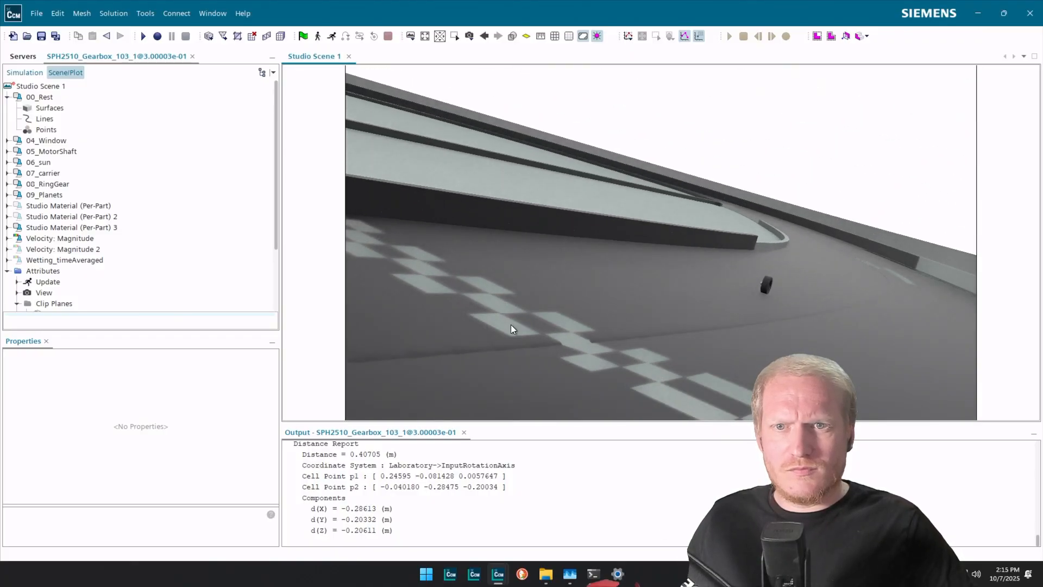
pyautogui.click(511, 327)
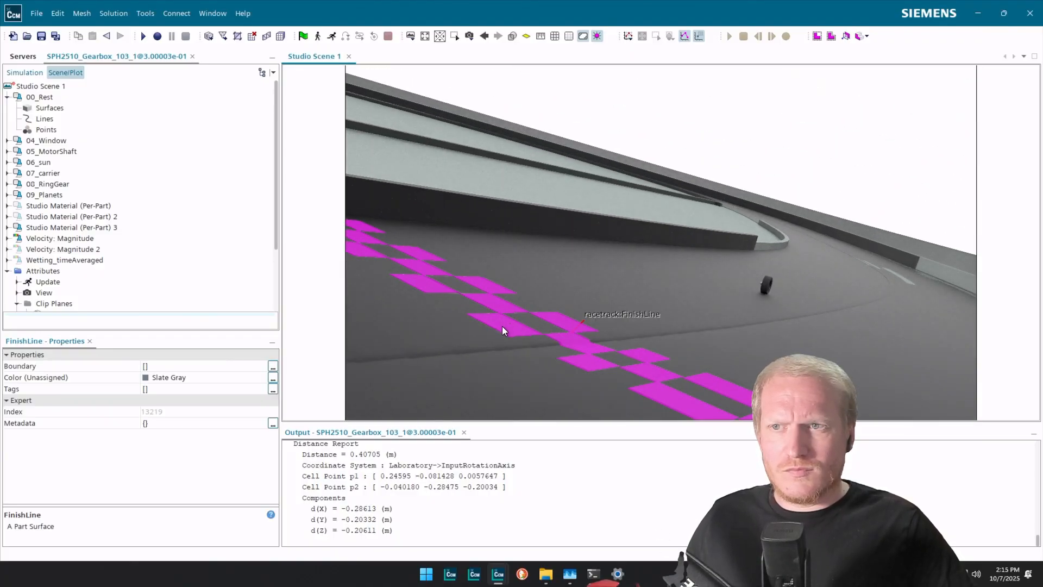
pyautogui.rightClick(503, 328)
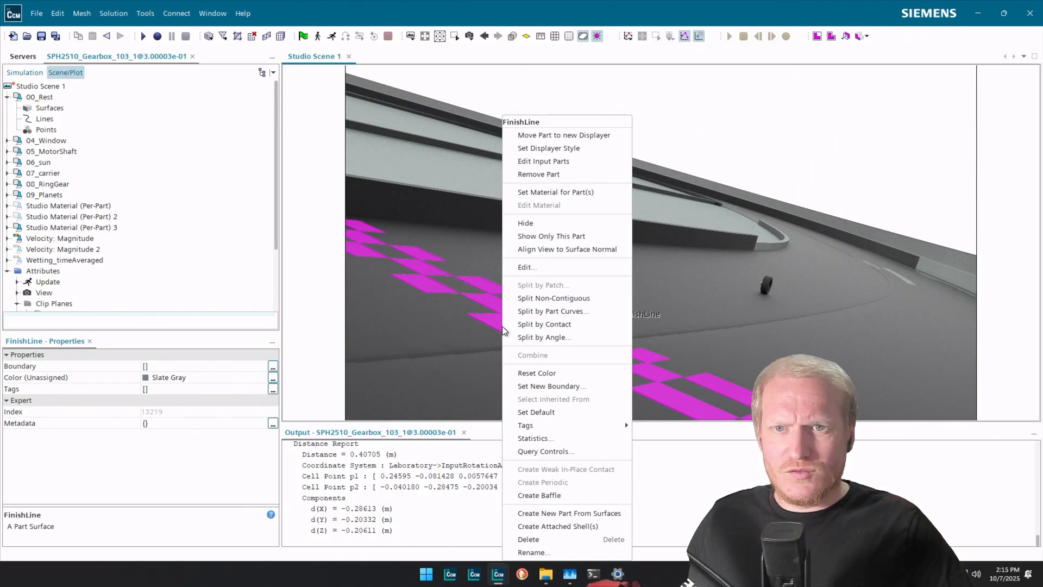
pyautogui.click(594, 194)
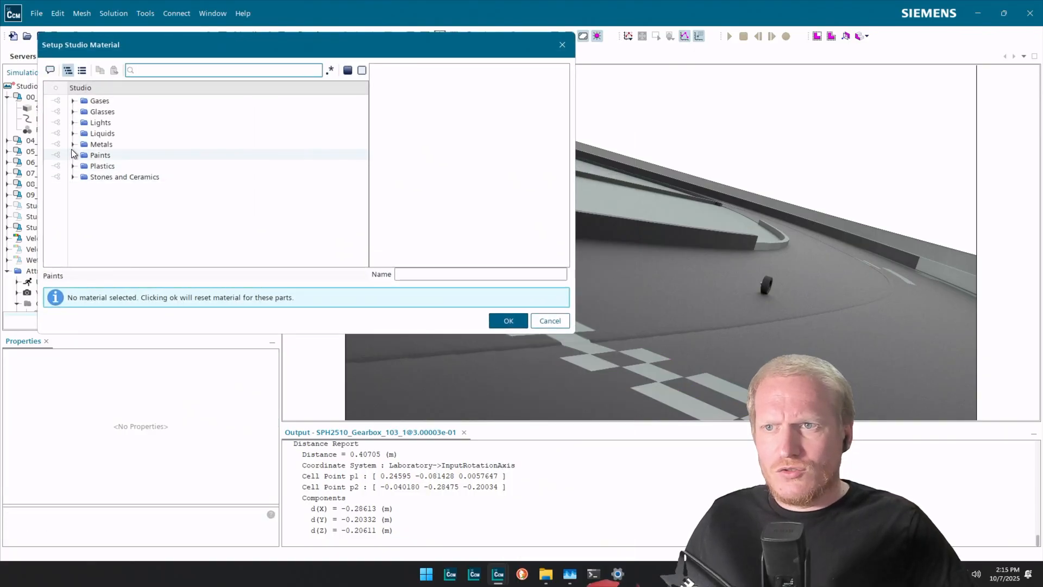
pyautogui.click(71, 178)
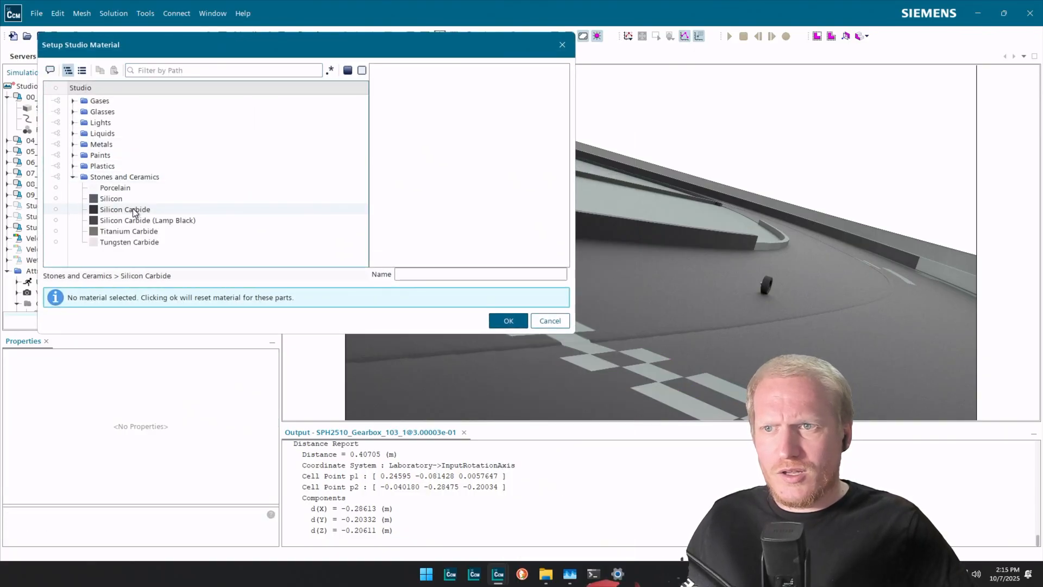
pyautogui.click(146, 221)
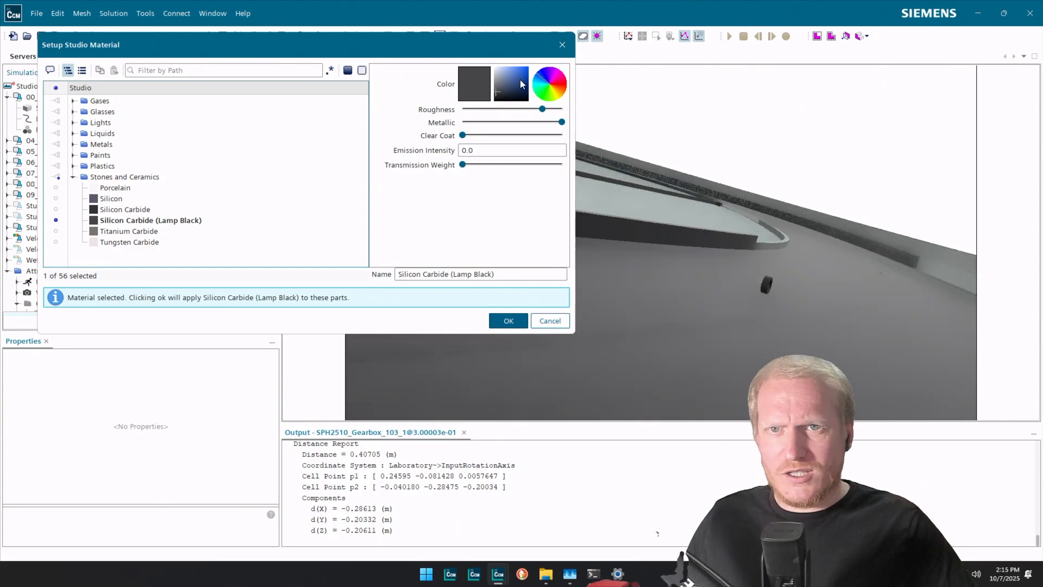
pyautogui.click(494, 74)
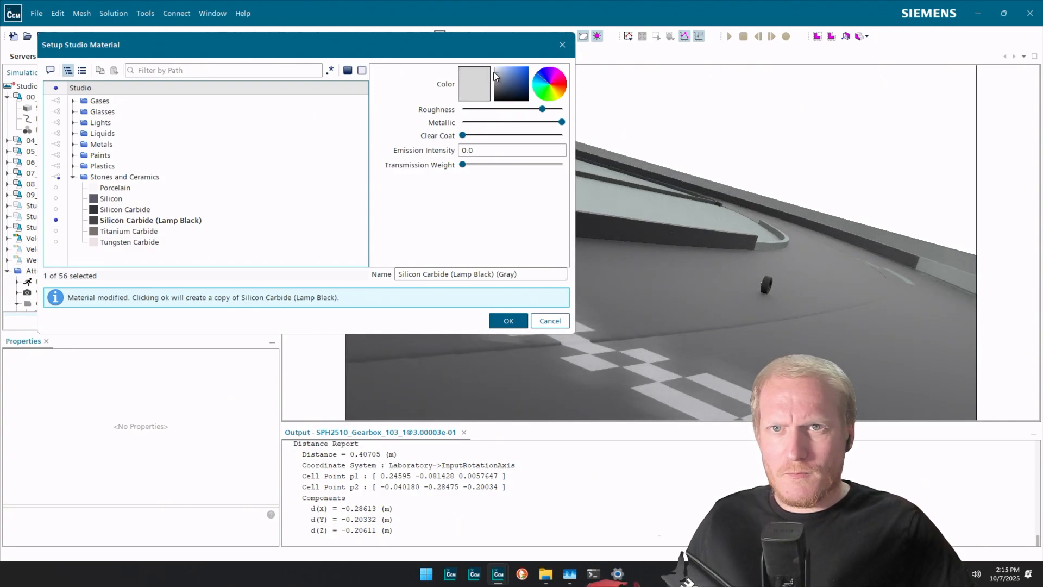
pyautogui.click(494, 70)
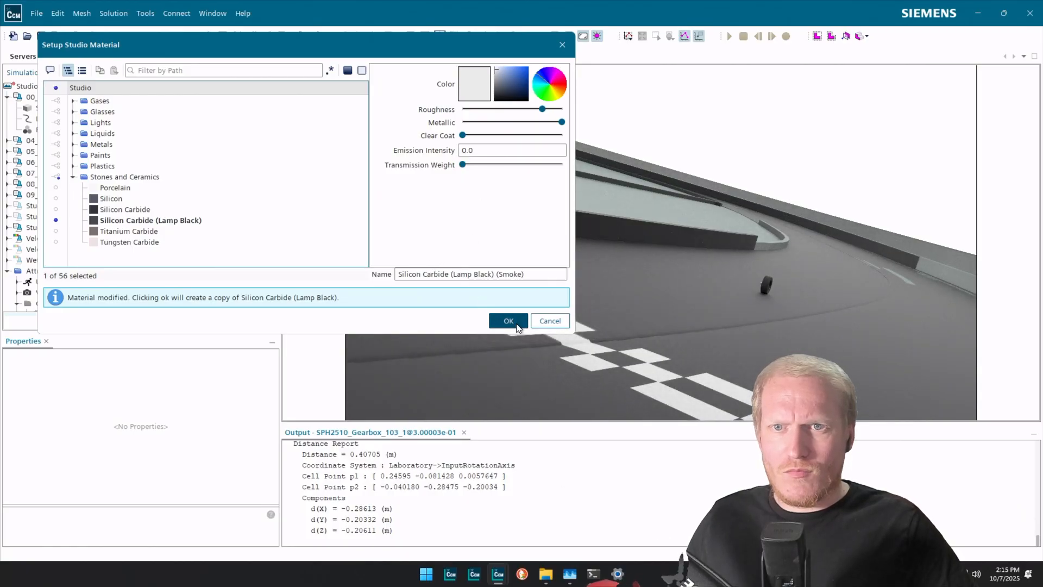
# Name the modified finish-line material WhiteStripes and apply it.
pyautogui.moveTo(541, 276); pyautogui.dragTo(396, 274)
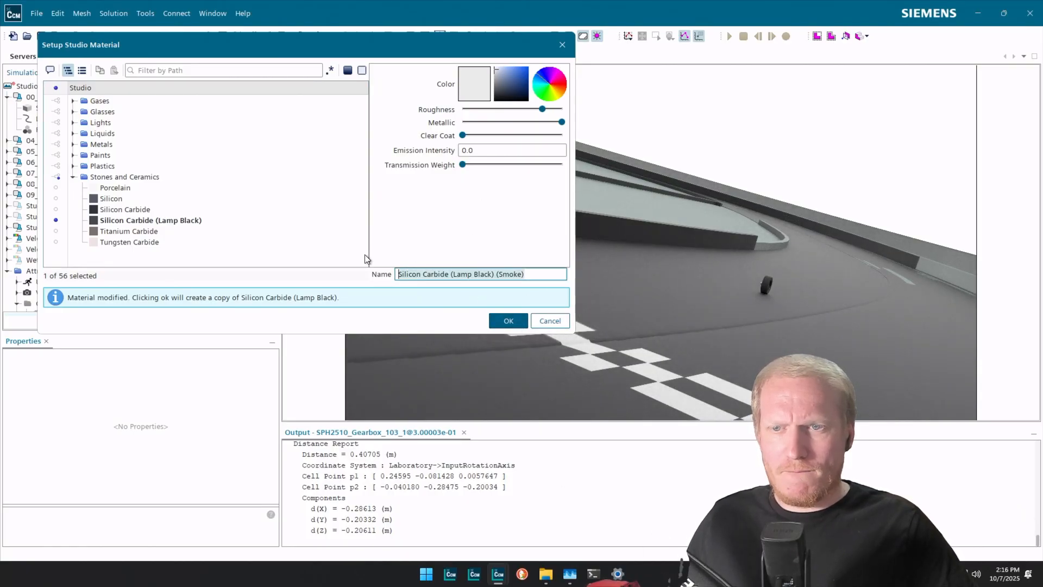
pyautogui.write('WhiteStripe')
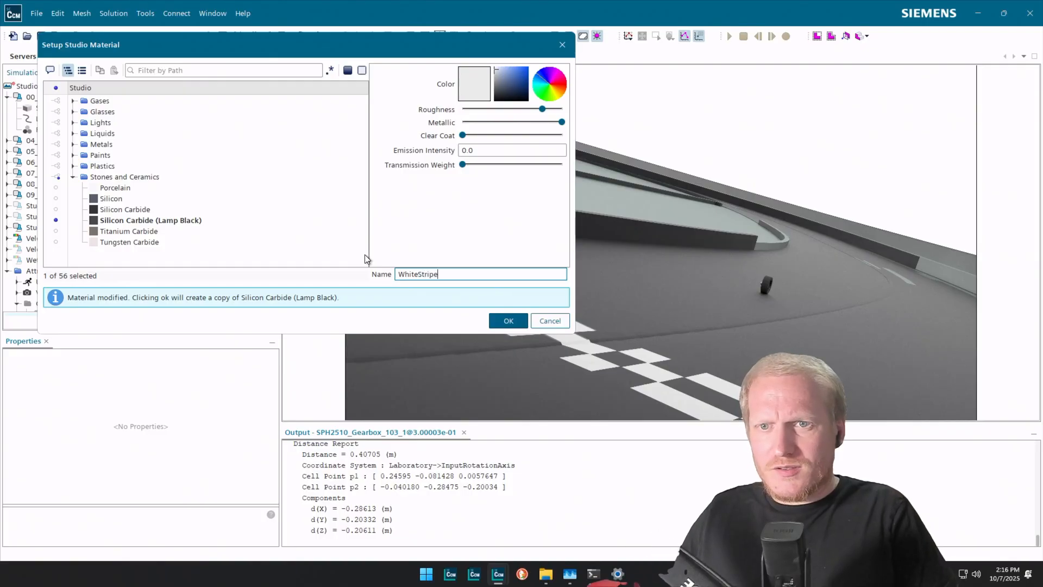
pyautogui.press('Return')
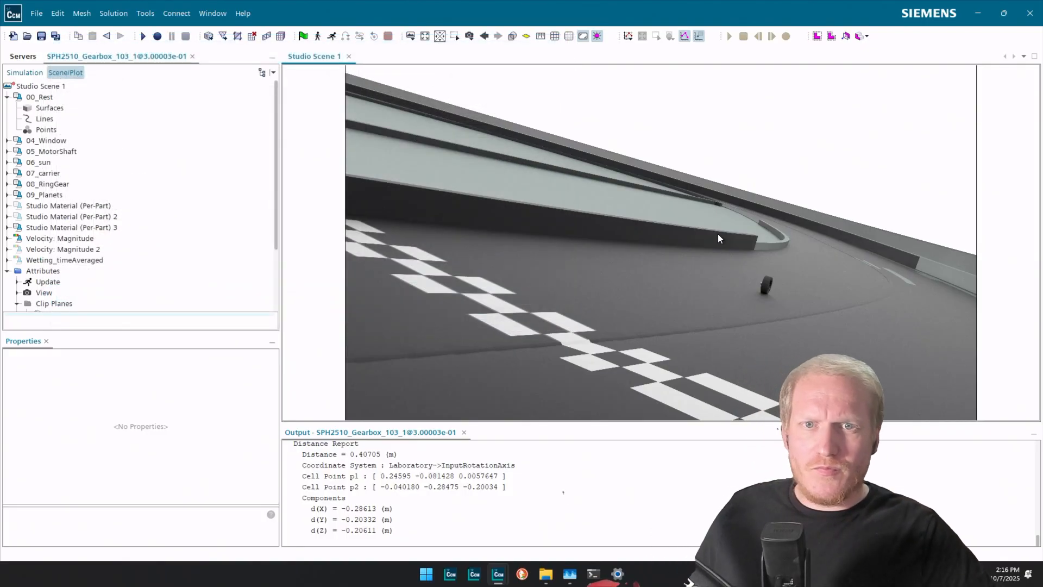
# Set the racetrack Box surface's material to Silicon Carbide (Lamp Black) and lighten its colour to Dim Gray.
pyautogui.scroll(5, 686, 243)
pyautogui.scroll(3, 686, 242)
pyautogui.click(619, 184)
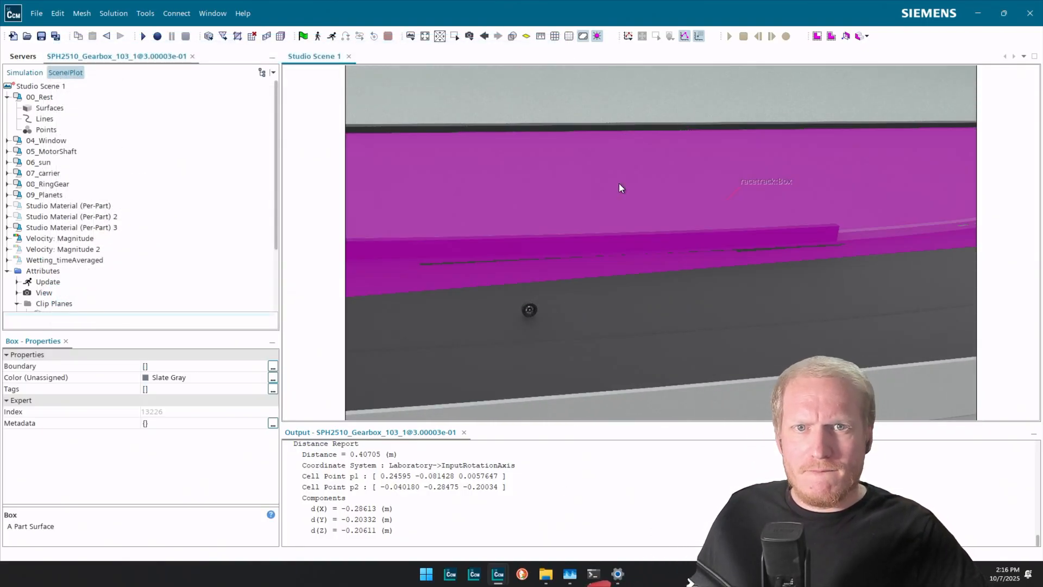
pyautogui.rightClick(619, 184)
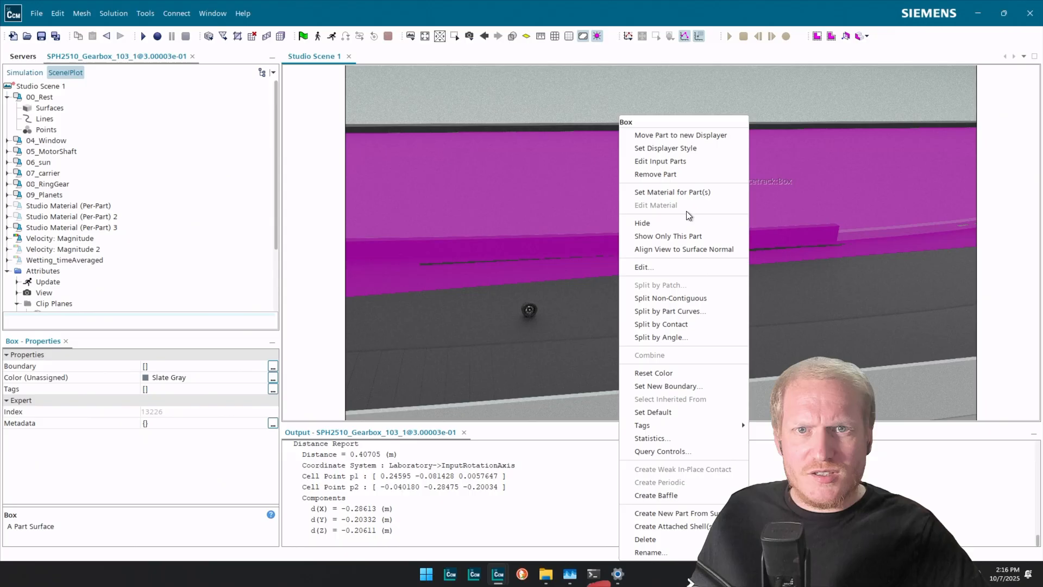
pyautogui.click(710, 193)
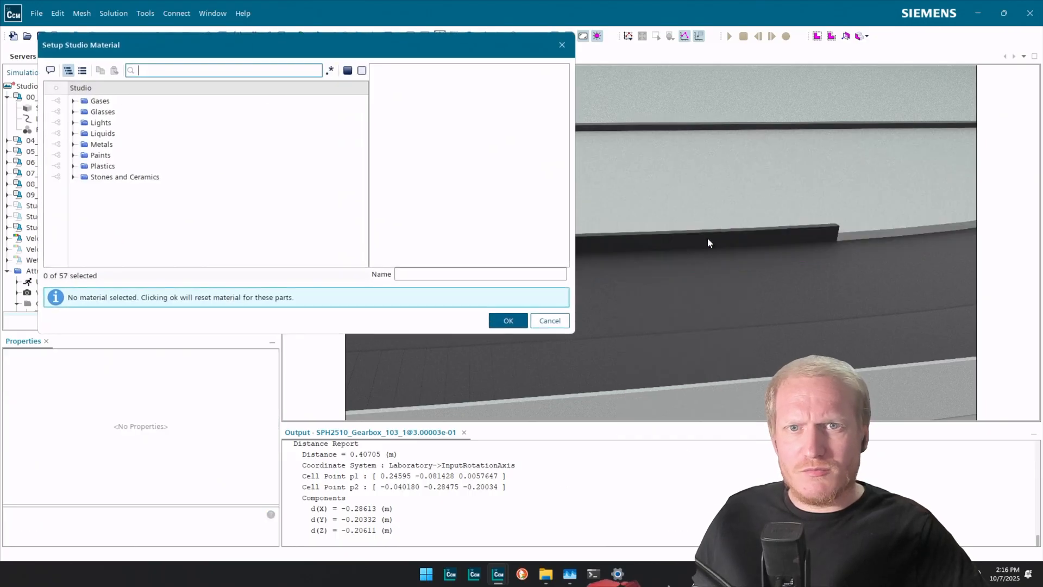
pyautogui.click(72, 177)
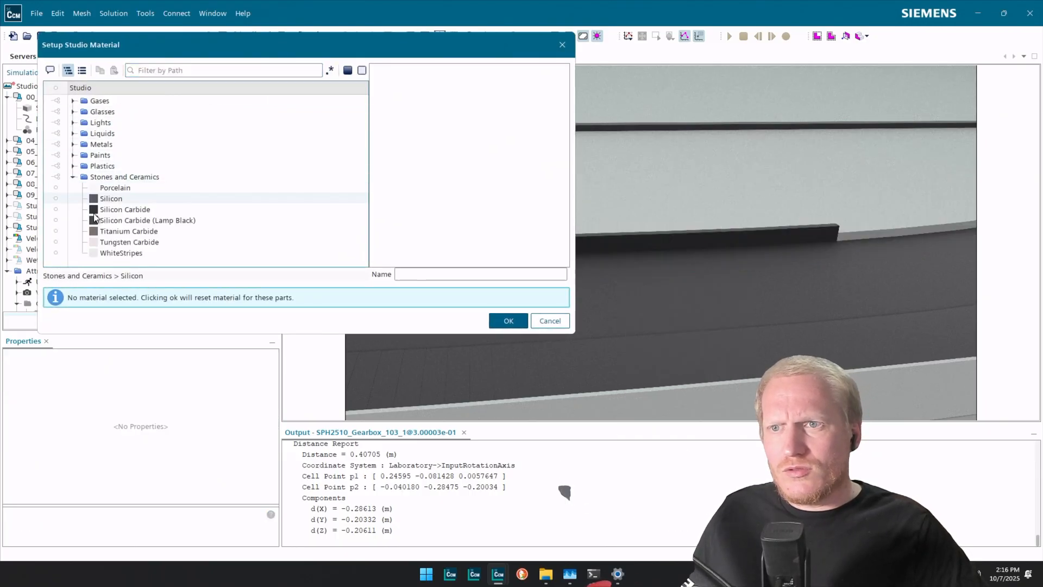
pyautogui.click(136, 220)
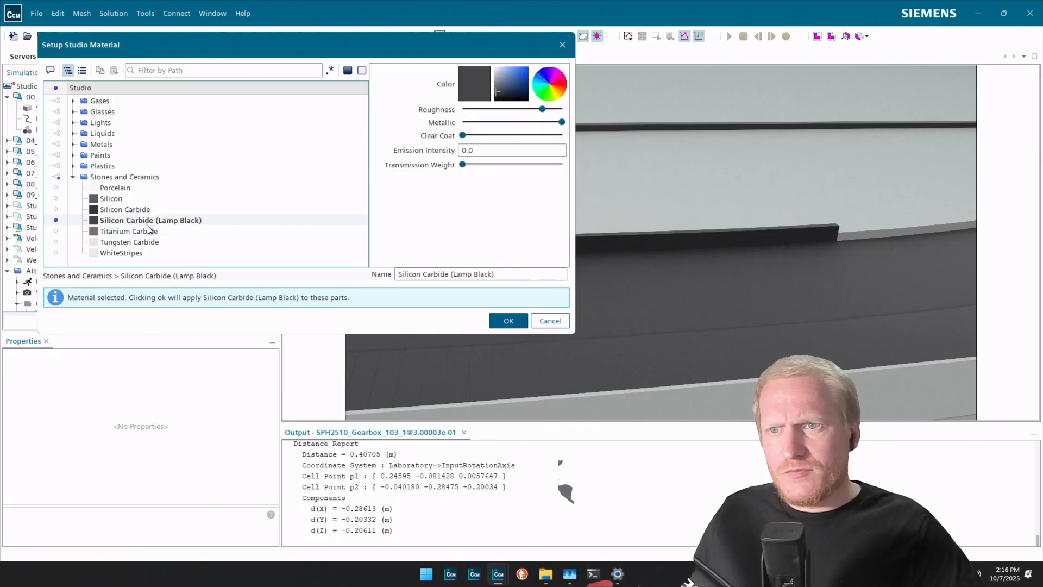
pyautogui.moveTo(494, 89); pyautogui.dragTo(494, 87)
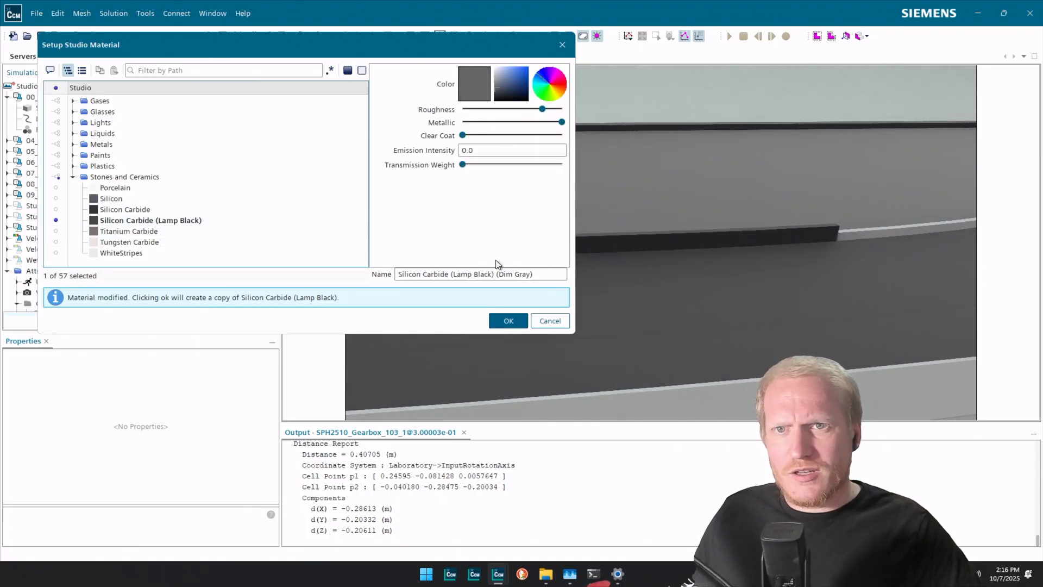
# Name the modified Box surface material Box and apply it.
pyautogui.tripleClick(536, 270)
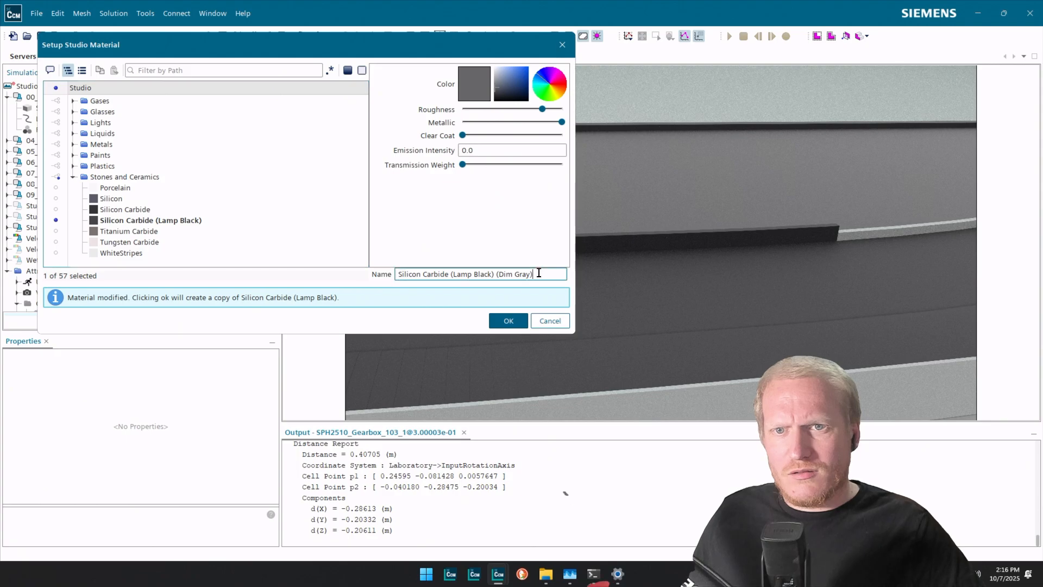
pyautogui.write('Bi')
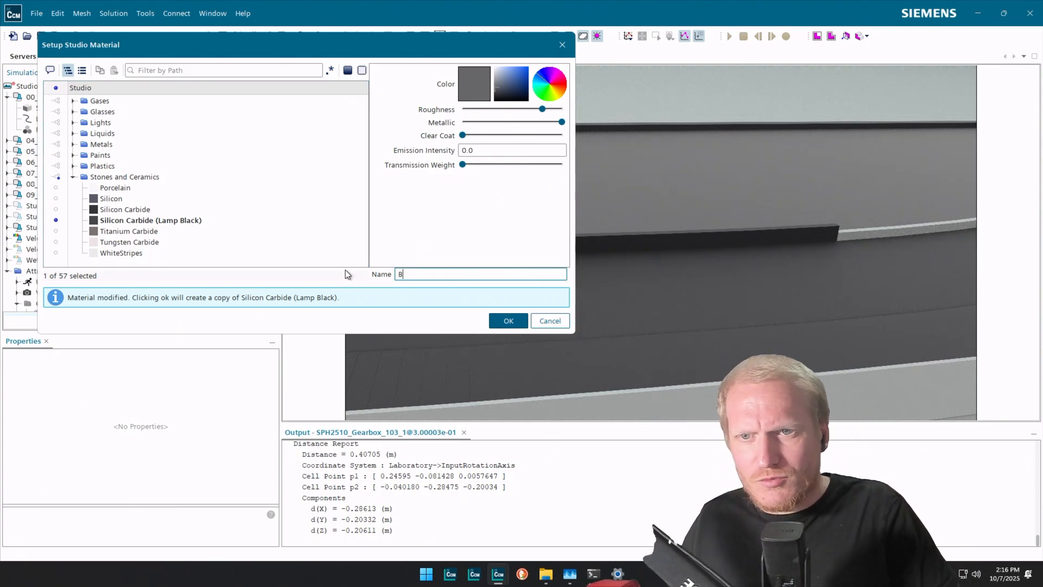
pyautogui.press('BackSpace')
pyautogui.write('ox')
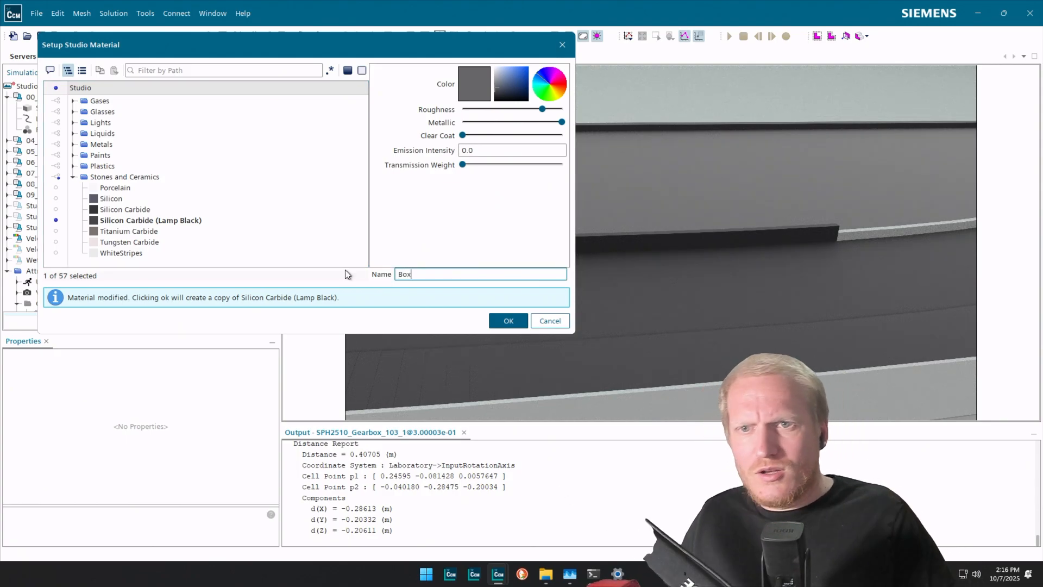
pyautogui.click(512, 321)
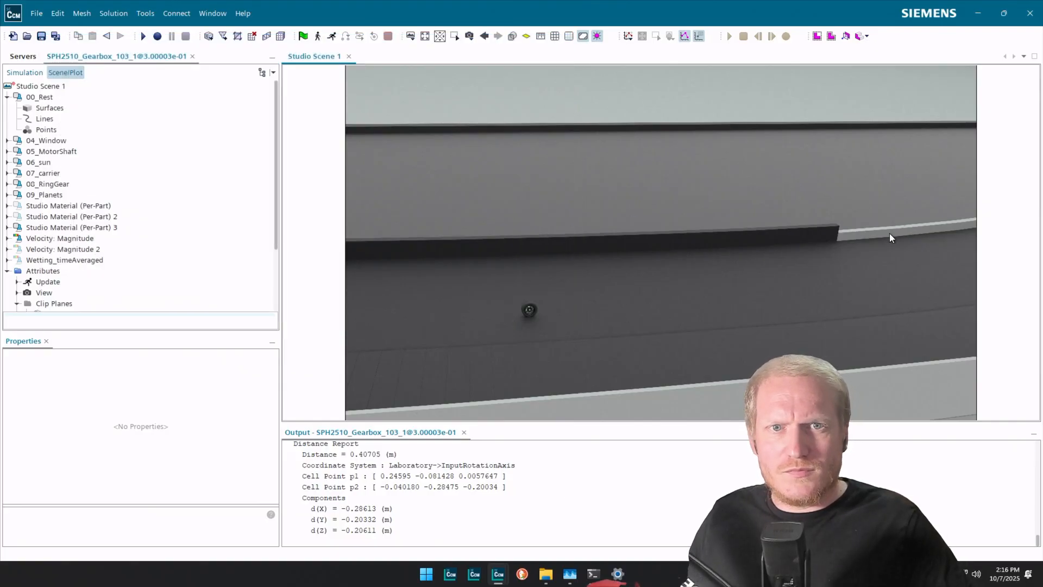
# Select the racetrack's FenceTop surface in the scene and choose Acrylic Transparent from Plastics as its material.
pyautogui.scroll(-5, 879, 246)
pyautogui.moveTo(583, 289); pyautogui.dragTo(759, 292)
pyautogui.scroll(3, 599, 304)
pyautogui.scroll(3, 759, 292)
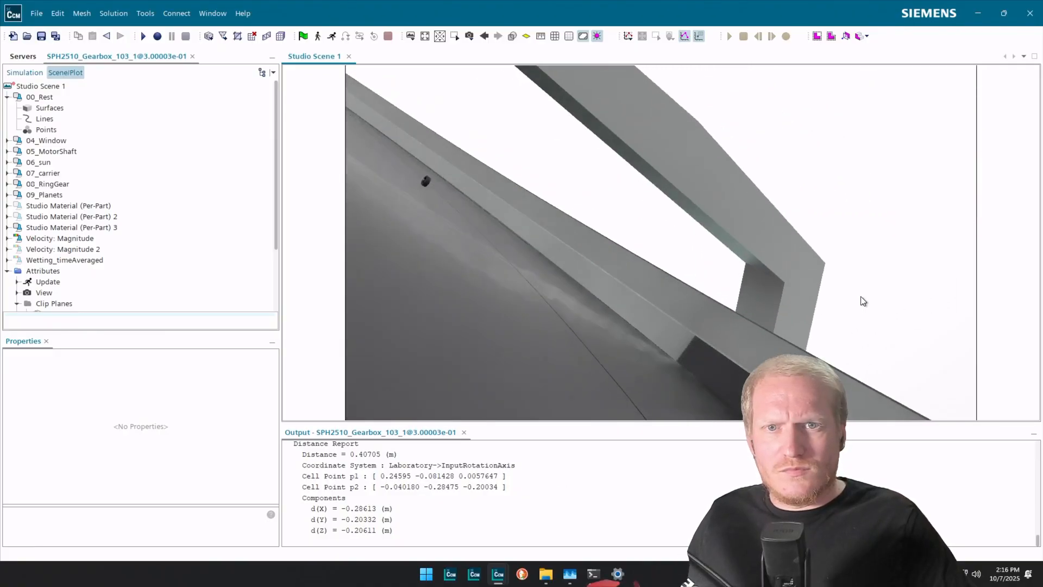
pyautogui.moveTo(862, 298); pyautogui.dragTo(647, 263)
pyautogui.click(646, 262)
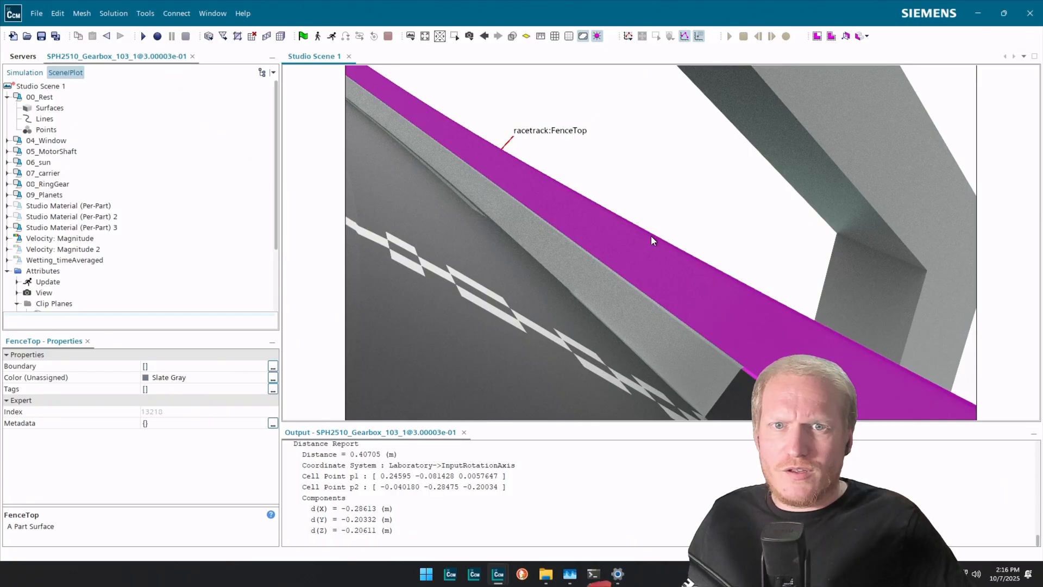
pyautogui.moveTo(651, 236); pyautogui.dragTo(633, 279)
pyautogui.click(613, 289)
pyautogui.click(667, 264)
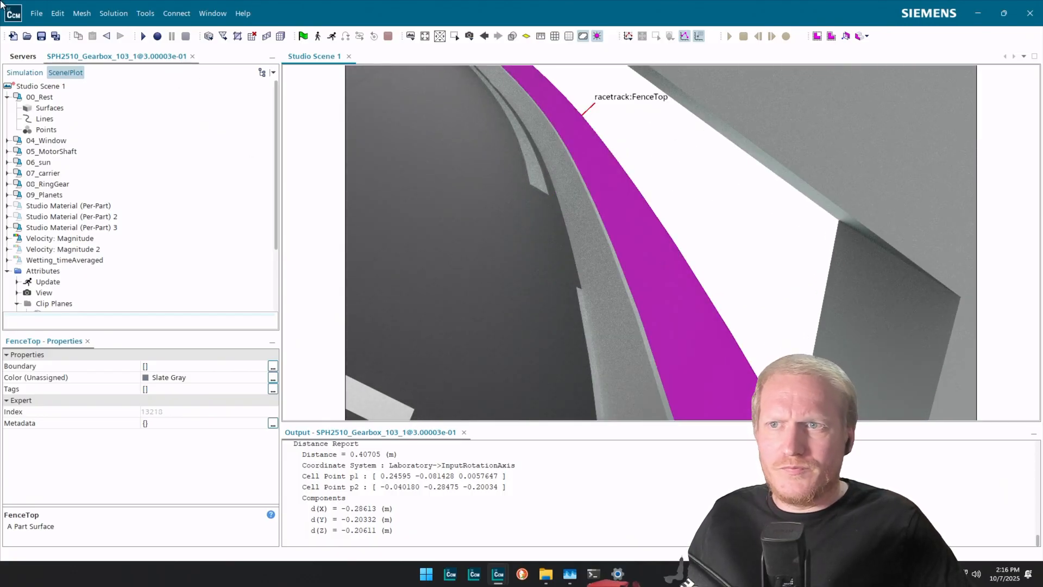
pyautogui.rightClick(631, 234)
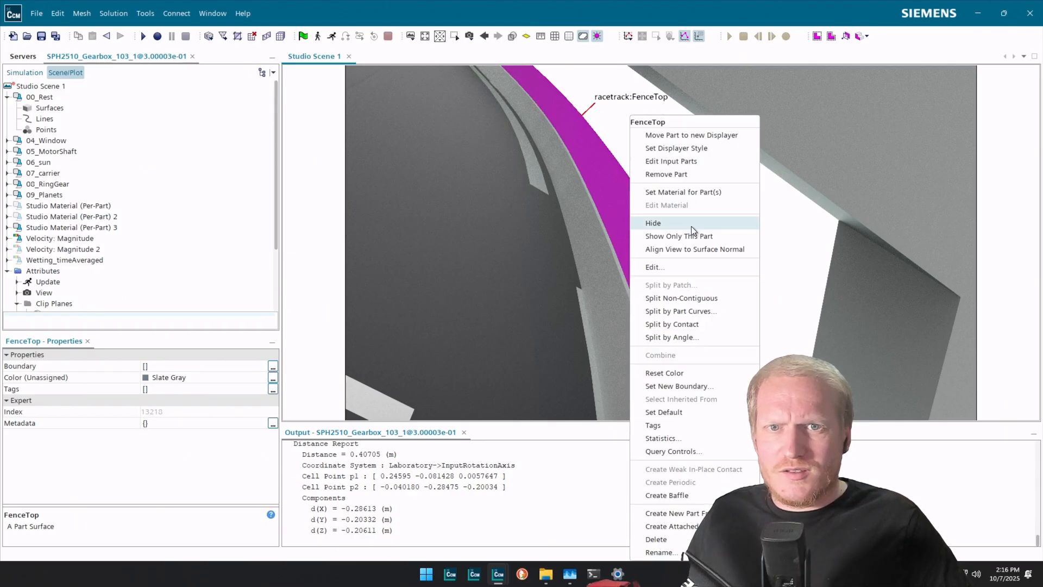
pyautogui.click(704, 192)
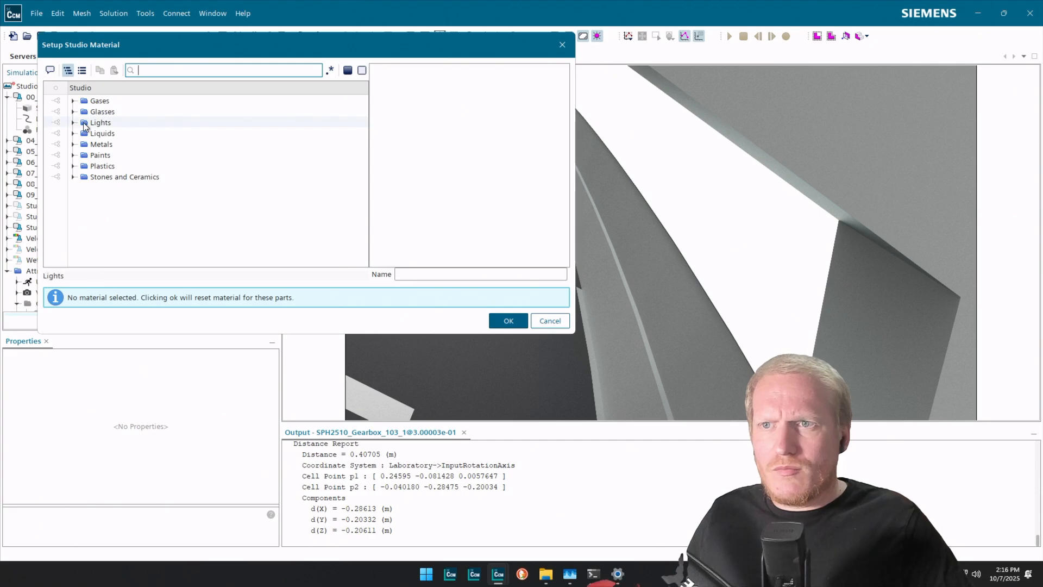
pyautogui.click(73, 166)
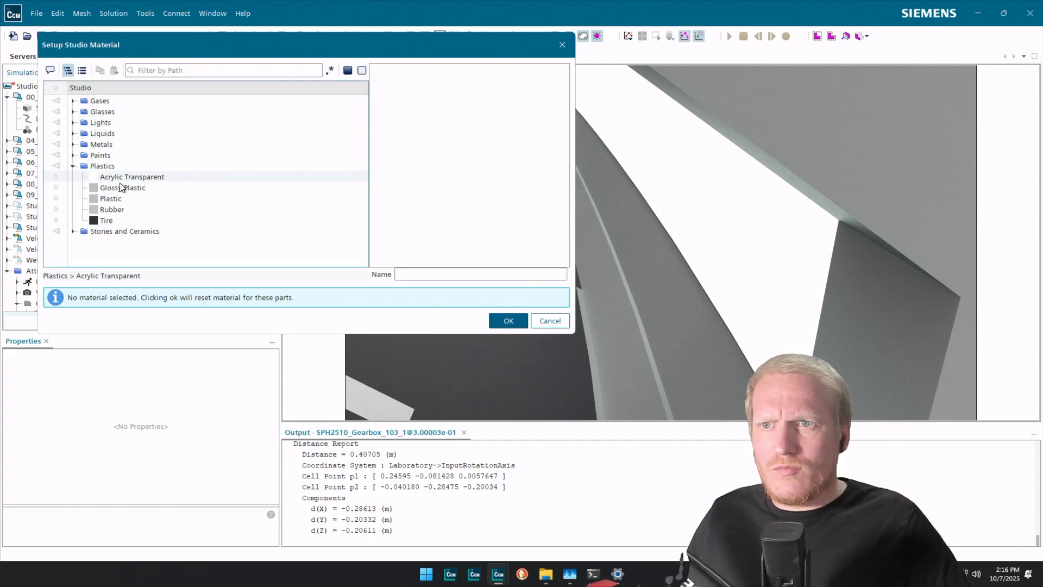
pyautogui.click(143, 178)
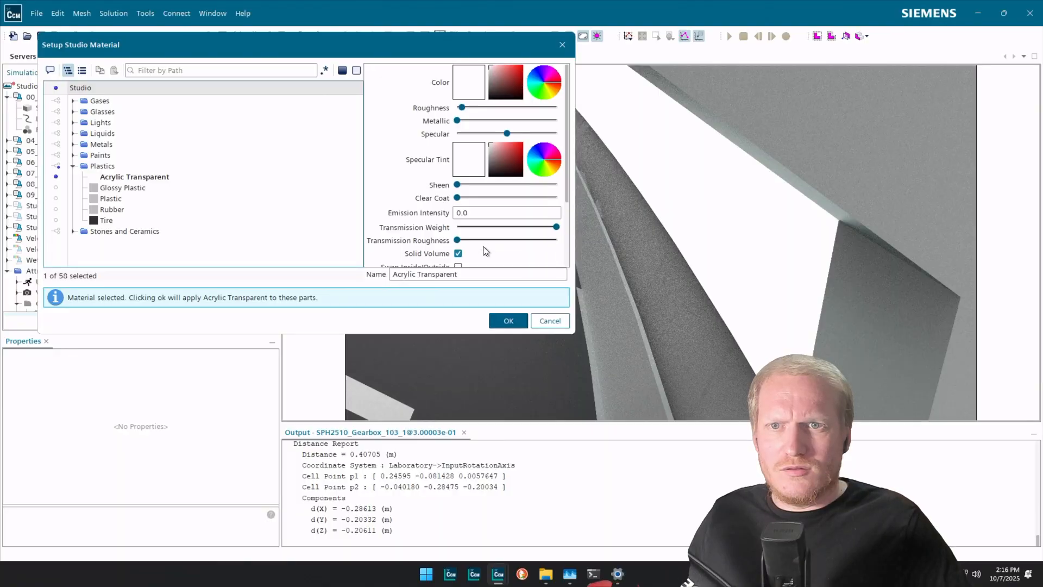
# Darken the acrylic's specular tint to a light grey, recolour the material to Light Gray, and apply it to FenceTop.
pyautogui.scroll(-1, 485, 251)
pyautogui.scroll(-2, 485, 251)
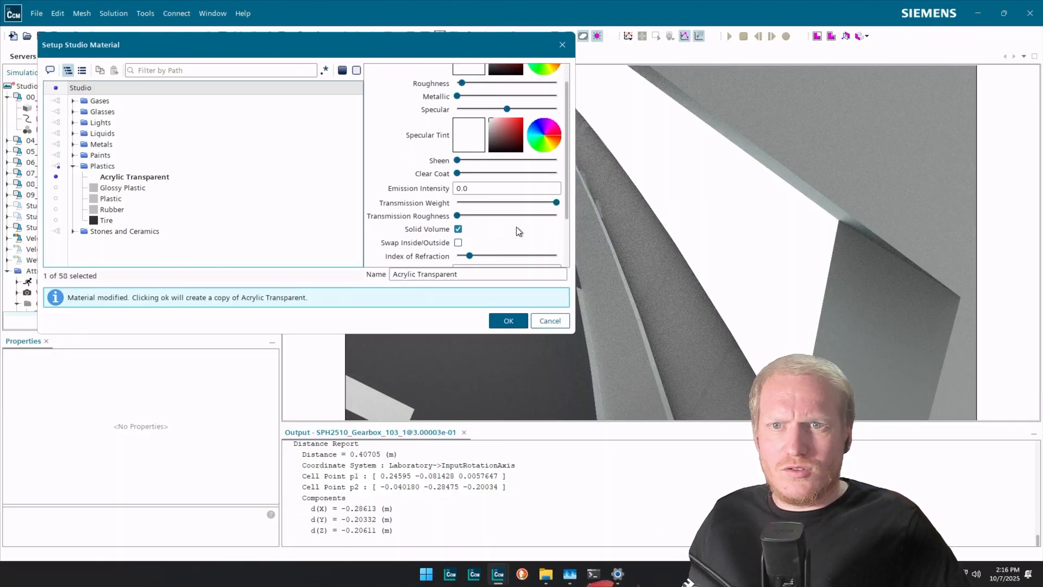
pyautogui.scroll(-2, 516, 227)
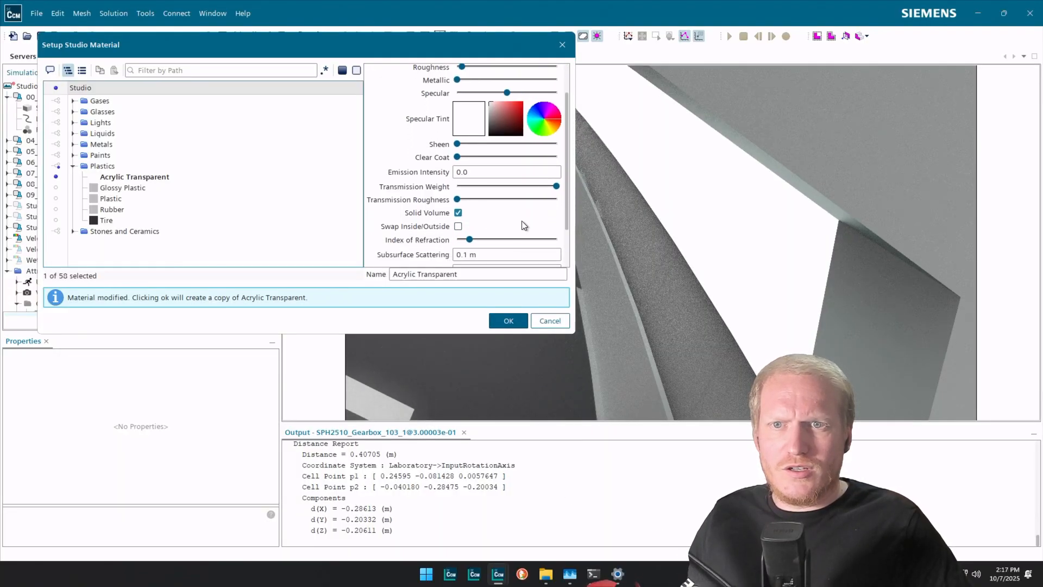
pyautogui.scroll(-1, 521, 220)
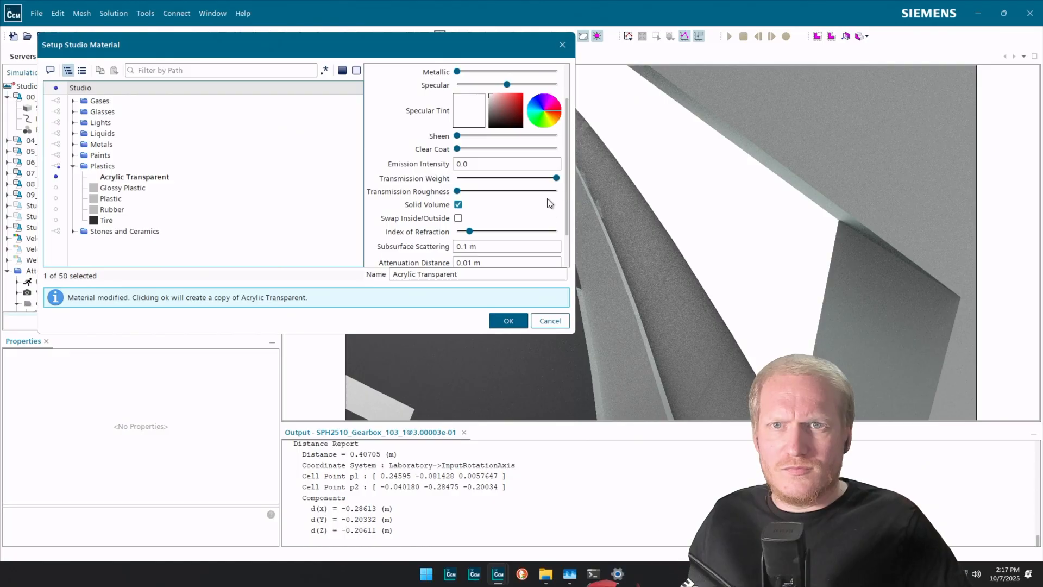
pyautogui.scroll(-1, 550, 203)
pyautogui.click(490, 96)
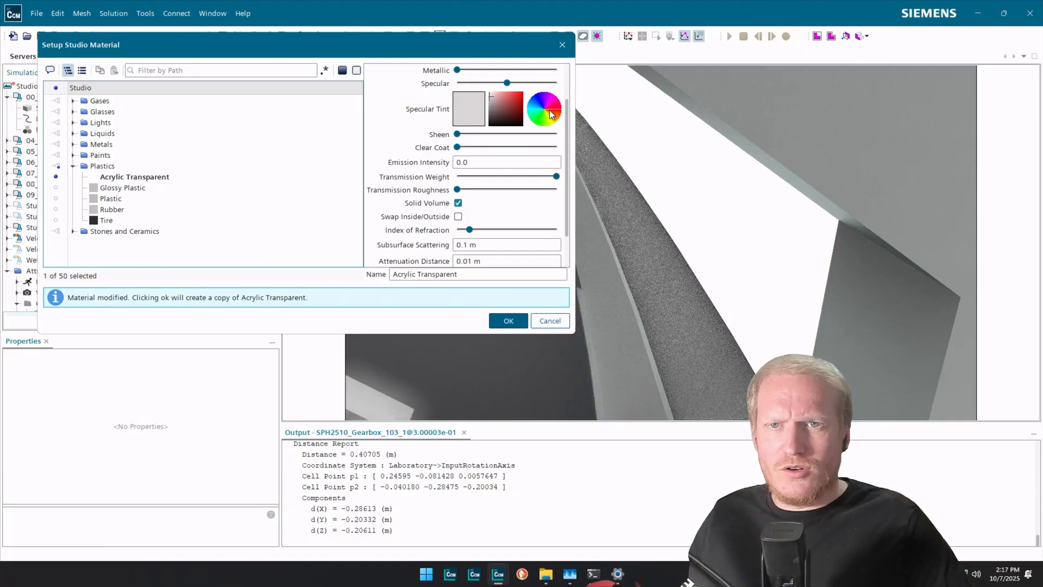
pyautogui.moveTo(569, 148); pyautogui.dragTo(573, 84)
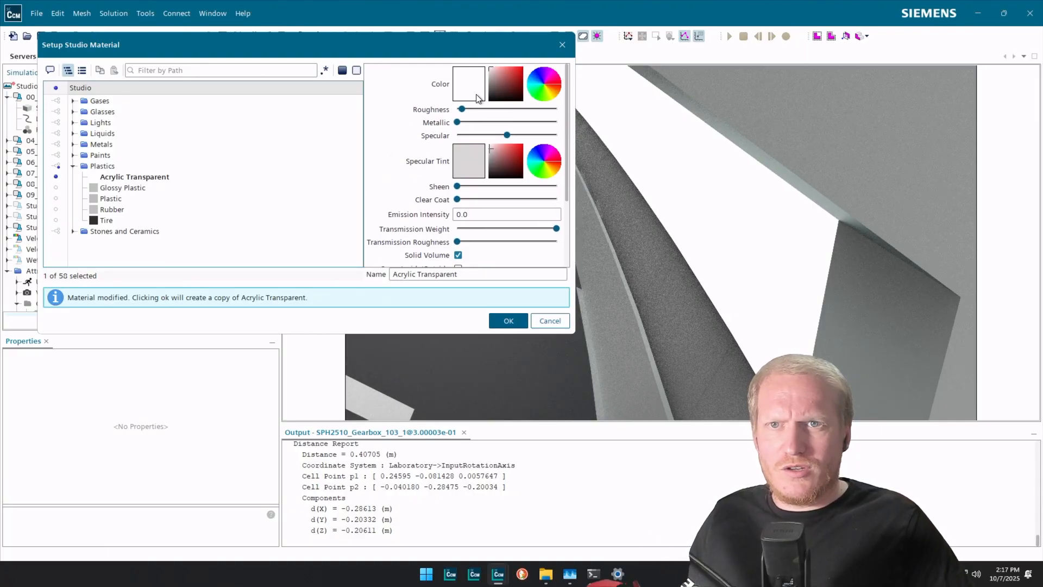
pyautogui.click(488, 73)
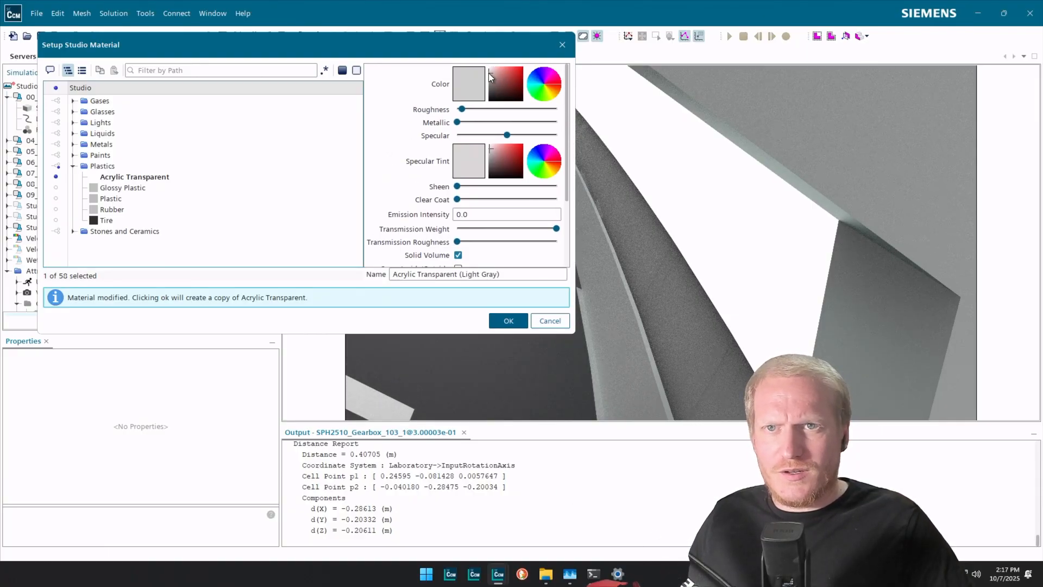
pyautogui.click(509, 321)
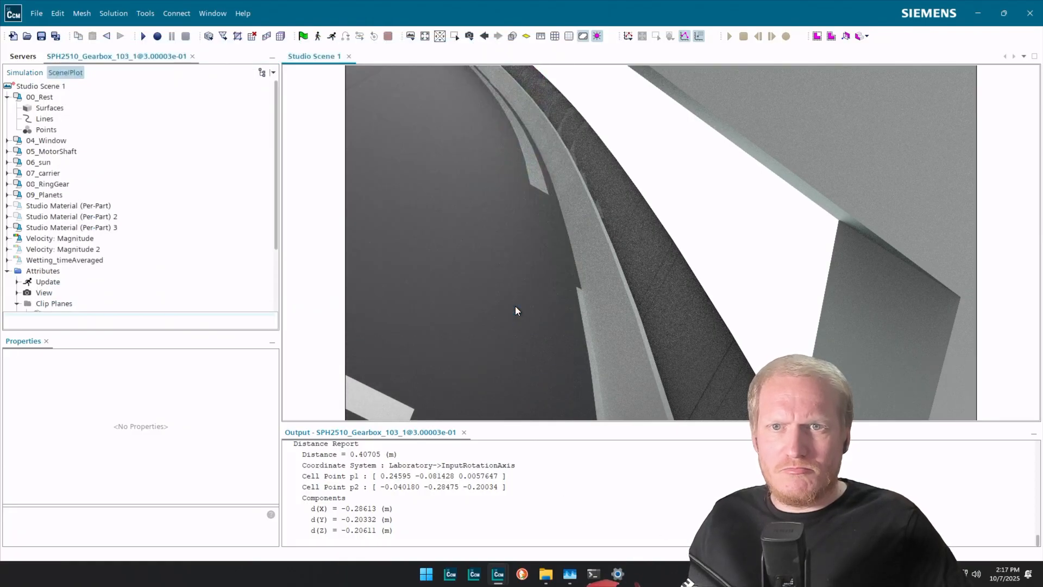
# Select the racetrack's Curb_Red surface in the scene and choose WhiteStripes from Stones and Ceramics as its material.
pyautogui.scroll(3, 590, 239)
pyautogui.moveTo(577, 226); pyautogui.dragTo(571, 312)
pyautogui.moveTo(370, 161); pyautogui.dragTo(882, 188)
pyautogui.scroll(3, 396, 173)
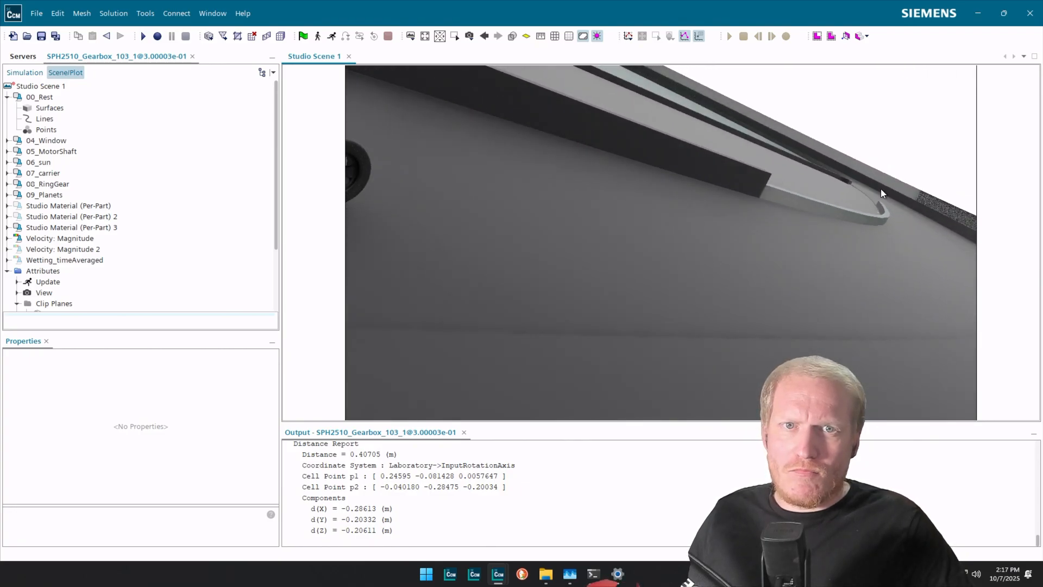
pyautogui.click(826, 208)
pyautogui.scroll(2, 826, 208)
pyautogui.scroll(2, 826, 212)
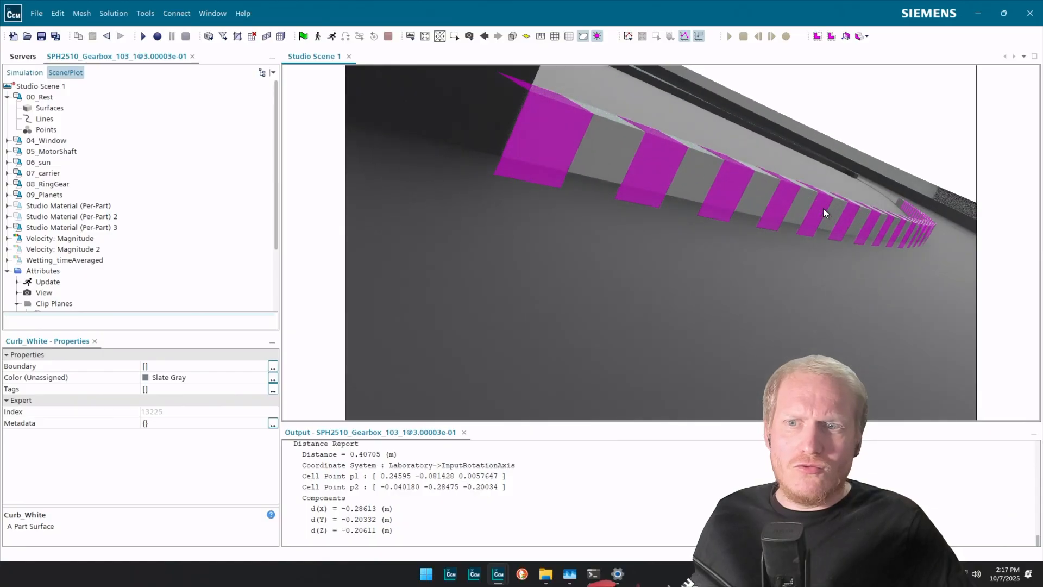
pyautogui.rightClick(651, 179)
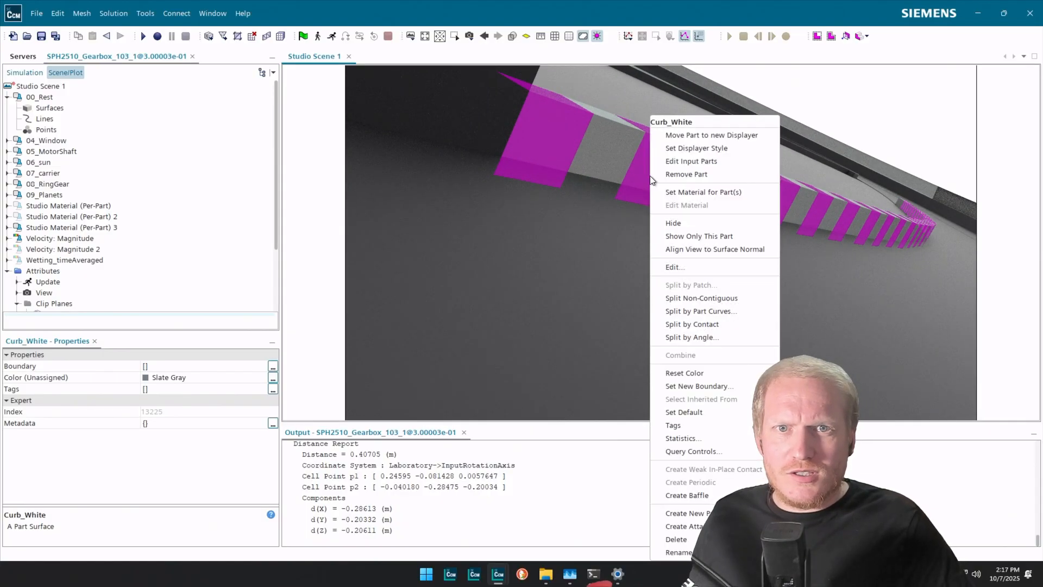
pyautogui.click(592, 161)
pyautogui.scroll(-2, 597, 161)
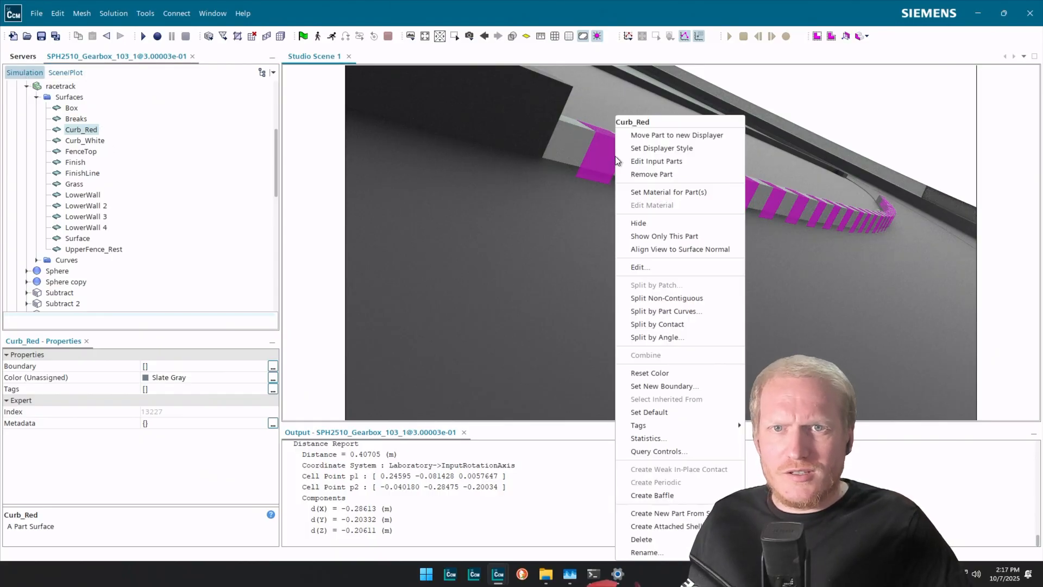
pyautogui.rightClick(616, 156)
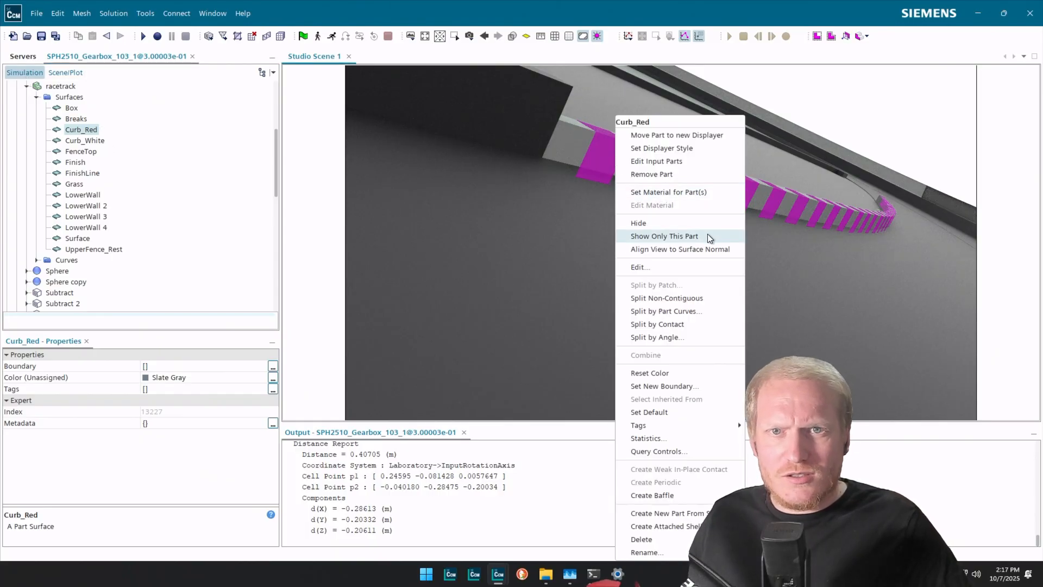
pyautogui.click(699, 192)
pyautogui.click(73, 176)
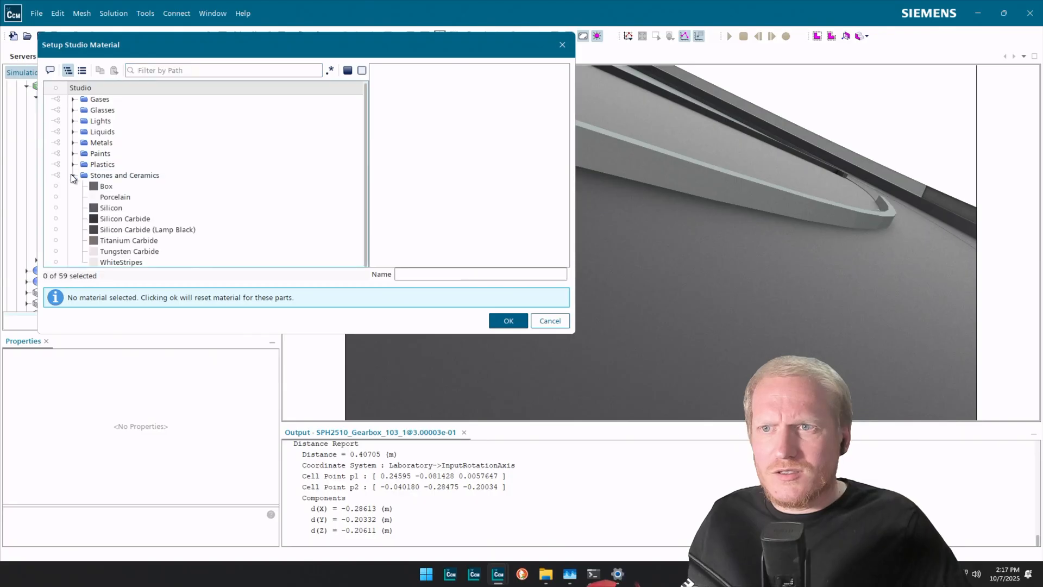
pyautogui.click(125, 264)
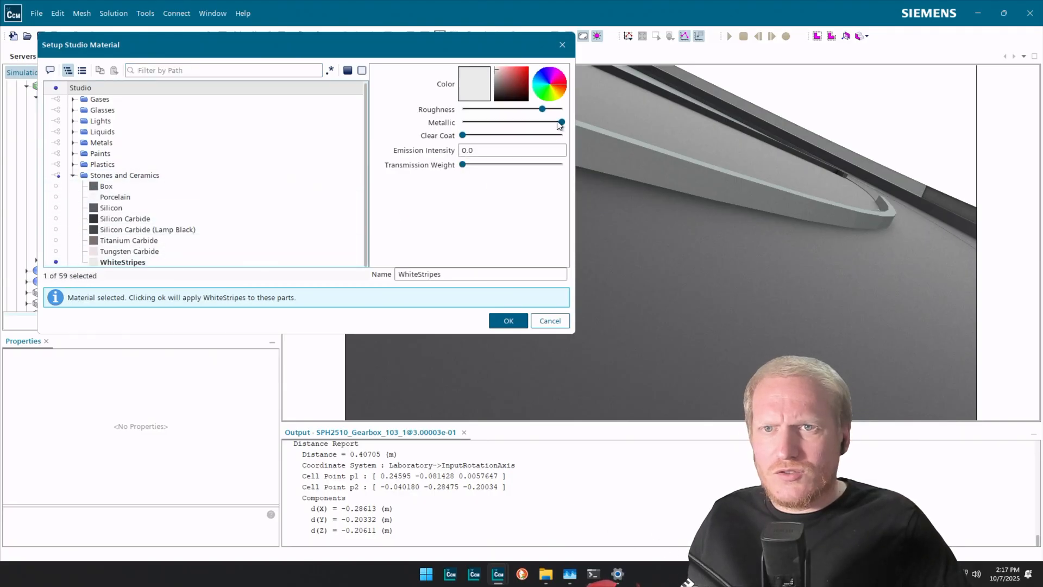
# Recolour the WhiteStripes material to Red and apply it to Curb_Red as a modified copy.
pyautogui.click(520, 67)
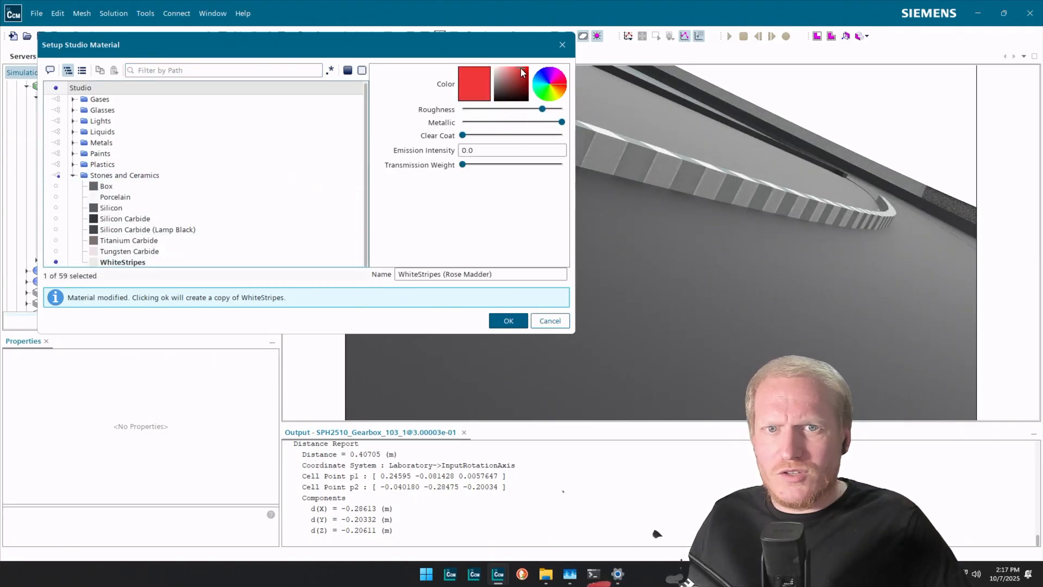
pyautogui.moveTo(521, 67); pyautogui.dragTo(529, 71)
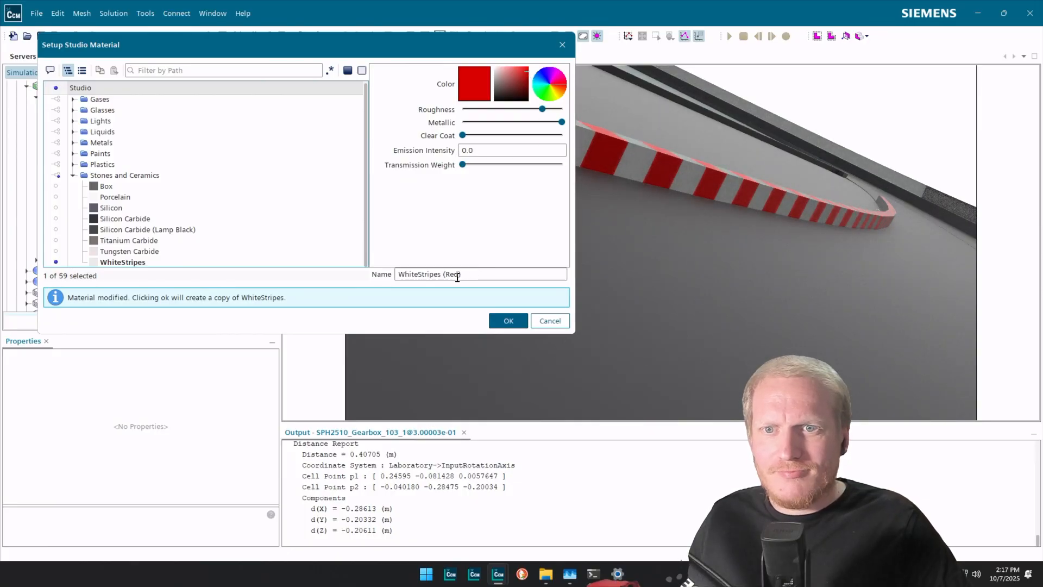
pyautogui.click(509, 322)
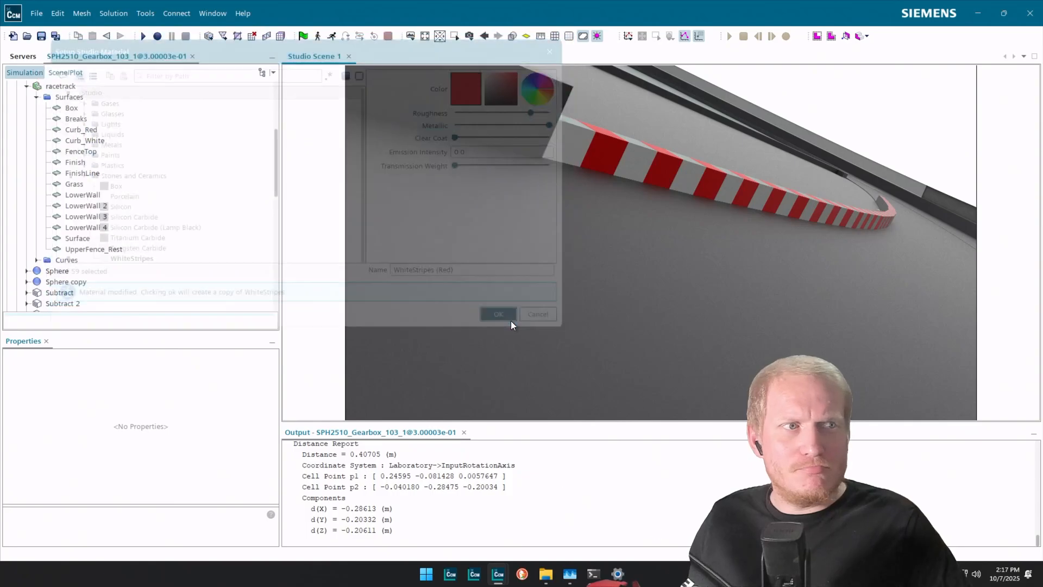
# Assign the WhiteStripes material from Stones and Ceramics to the racetrack's Curb_White surface.
pyautogui.click(575, 149)
pyautogui.rightClick(576, 149)
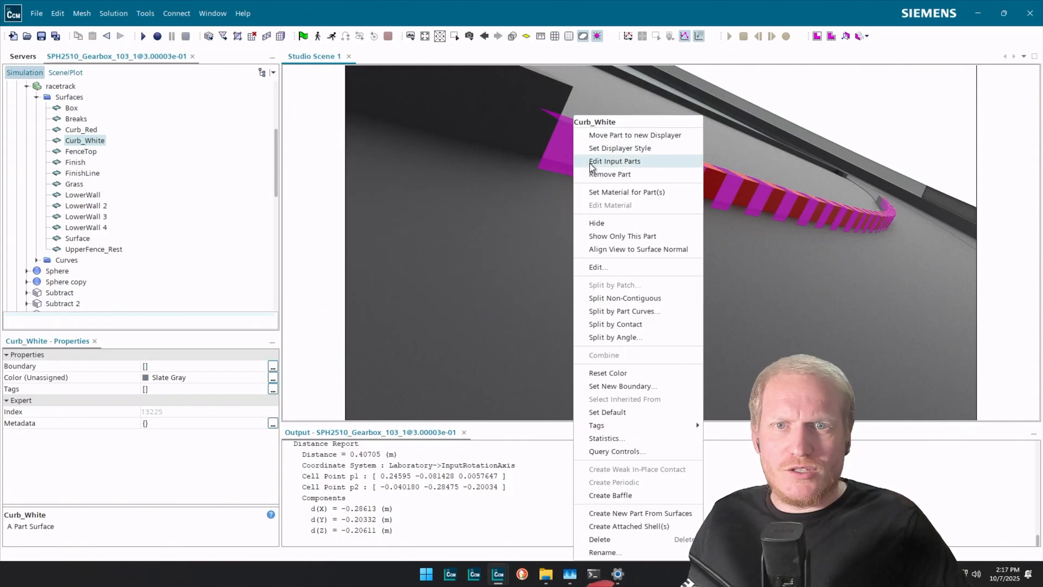
pyautogui.click(652, 193)
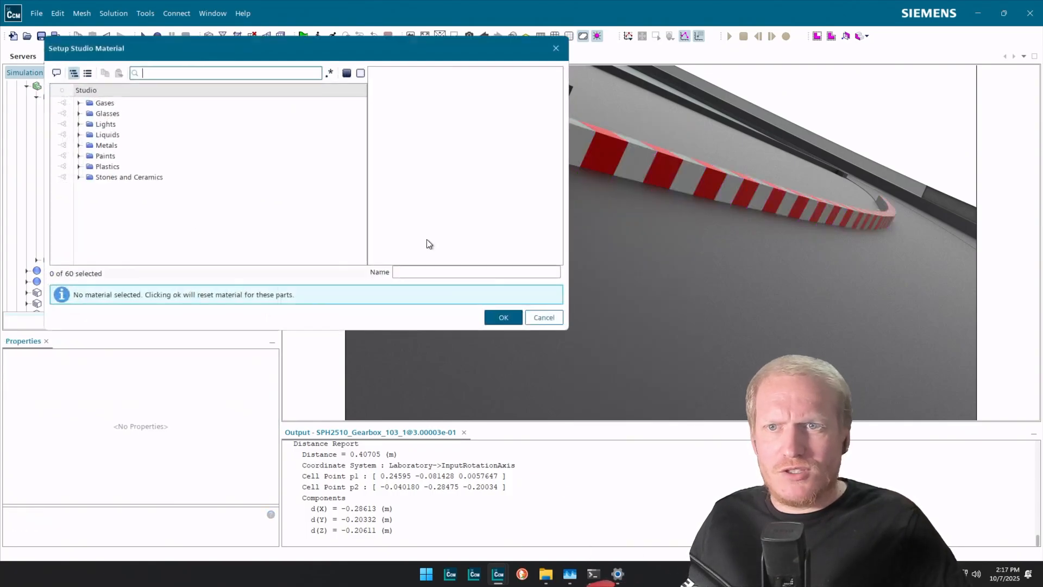
pyautogui.click(73, 177)
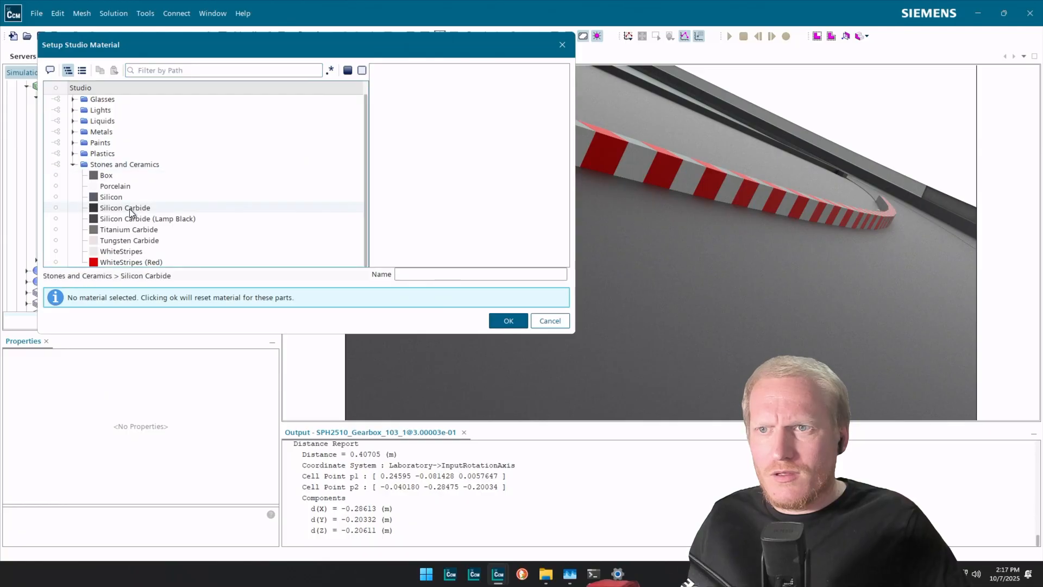
pyautogui.click(163, 251)
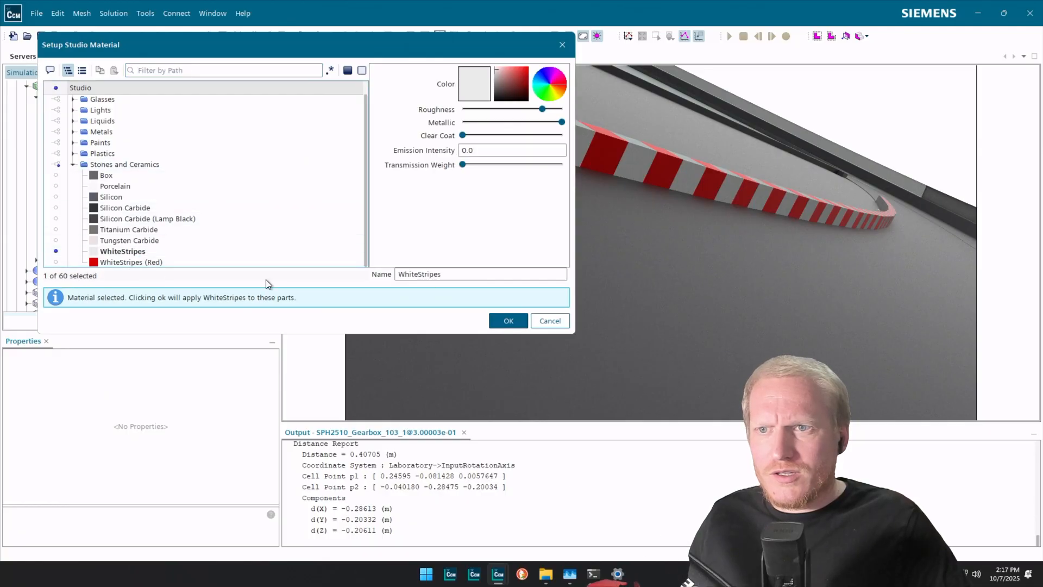
pyautogui.click(509, 320)
# Assign Paint Matte from Paints, recoloured to Forest Green, to the racetrack's Grass surface.
pyautogui.moveTo(791, 204); pyautogui.dragTo(618, 319)
pyautogui.scroll(-7, 710, 200)
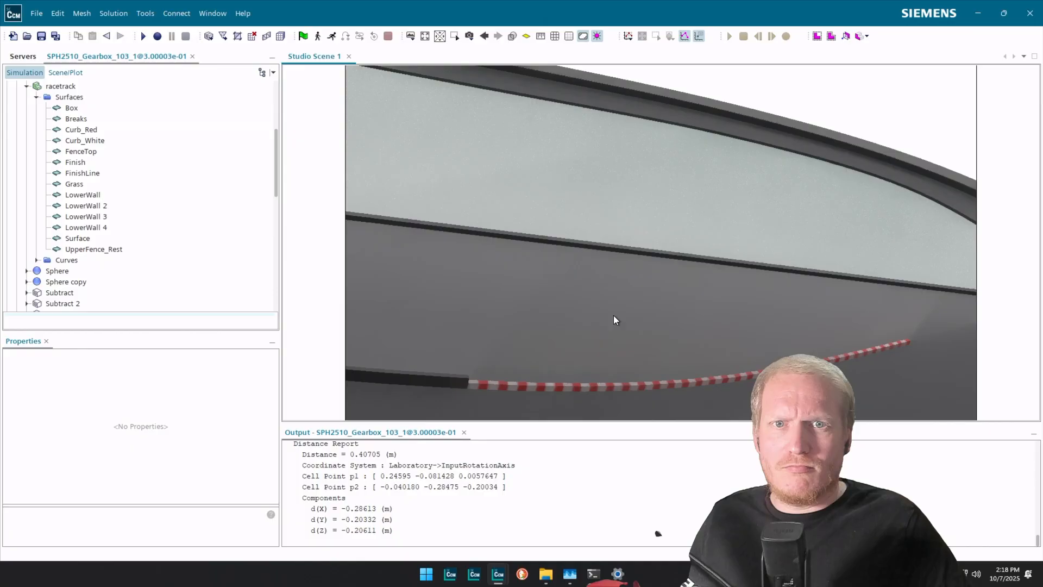
pyautogui.click(639, 205)
pyautogui.rightClick(639, 205)
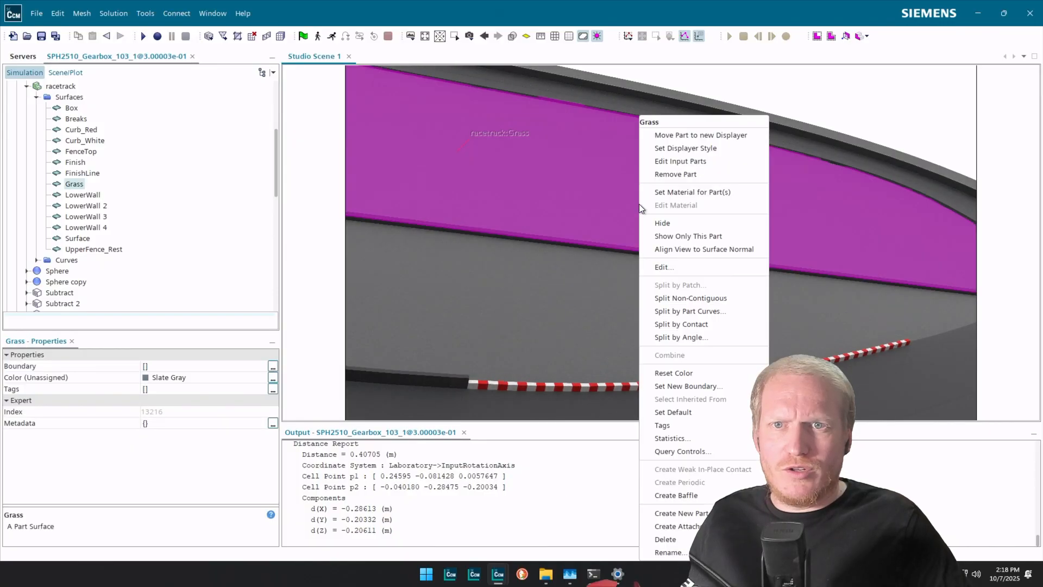
pyautogui.click(729, 193)
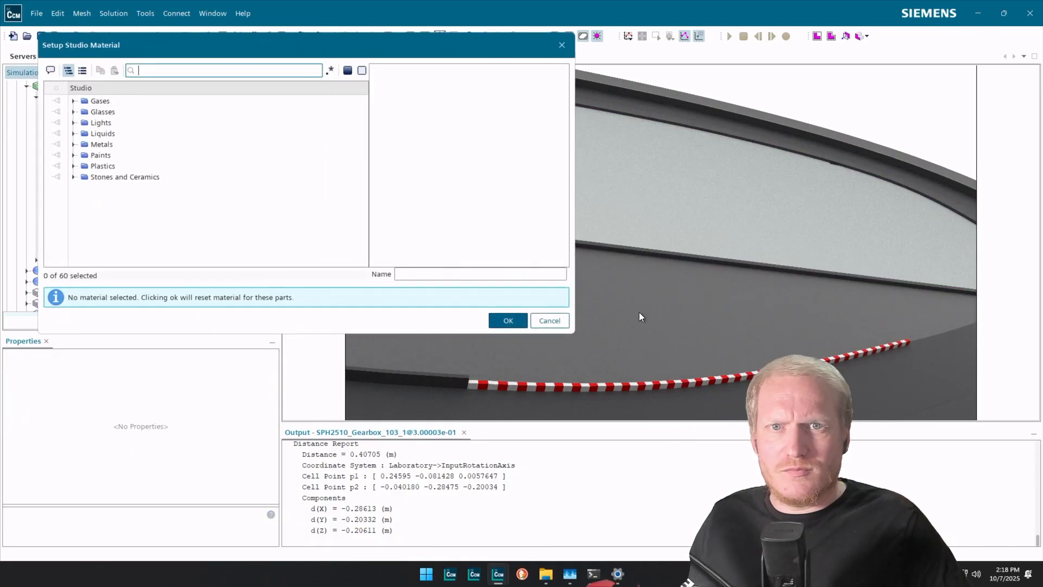
pyautogui.click(73, 156)
pyautogui.click(120, 198)
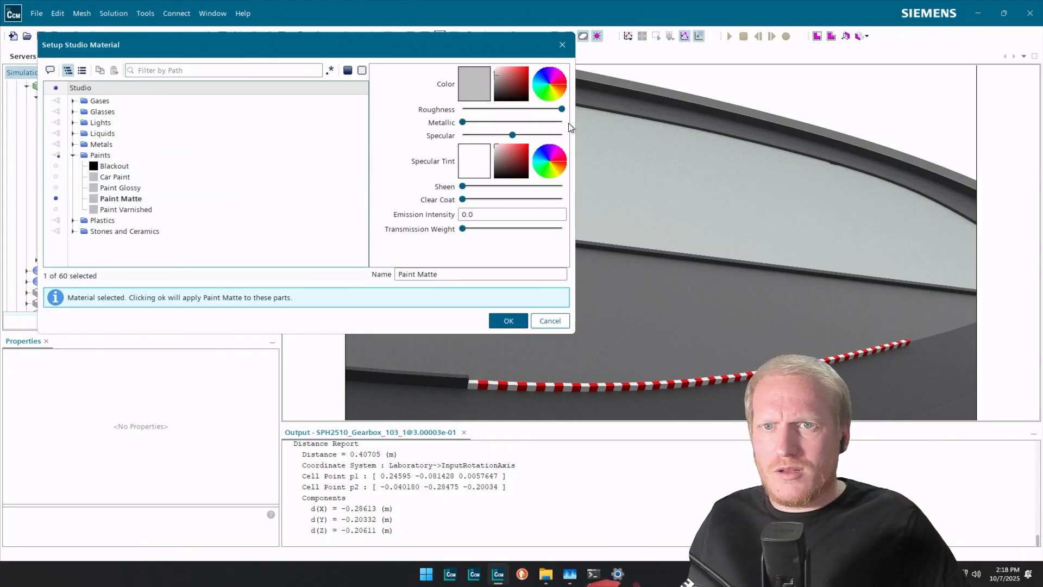
pyautogui.click(545, 102)
pyautogui.click(520, 87)
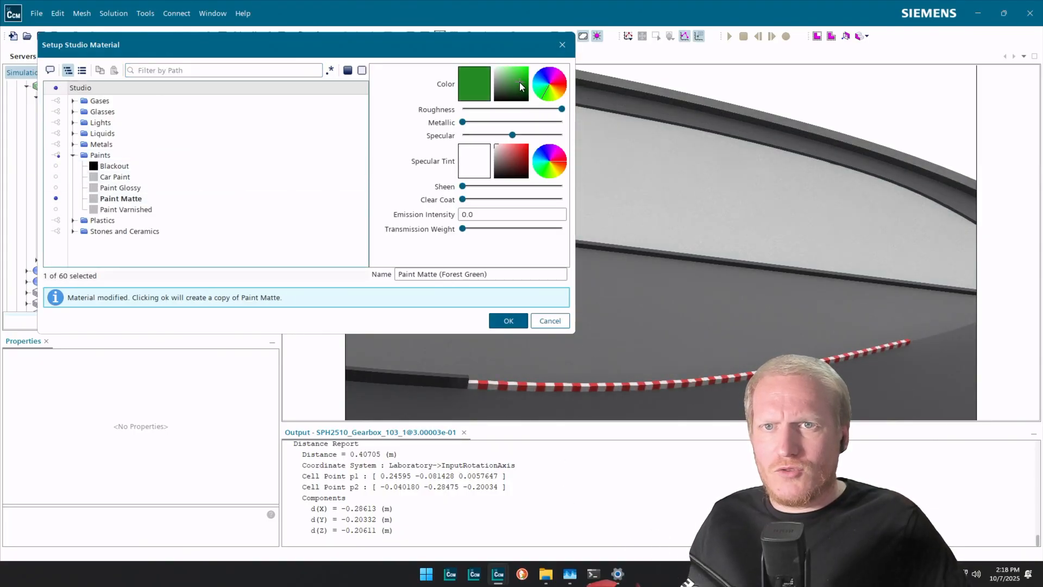
pyautogui.click(509, 321)
# Assign the WhiteStripes material, darkened to a medium-light grey, to the racetrack's Finish arch surface.
pyautogui.moveTo(569, 293); pyautogui.dragTo(586, 207)
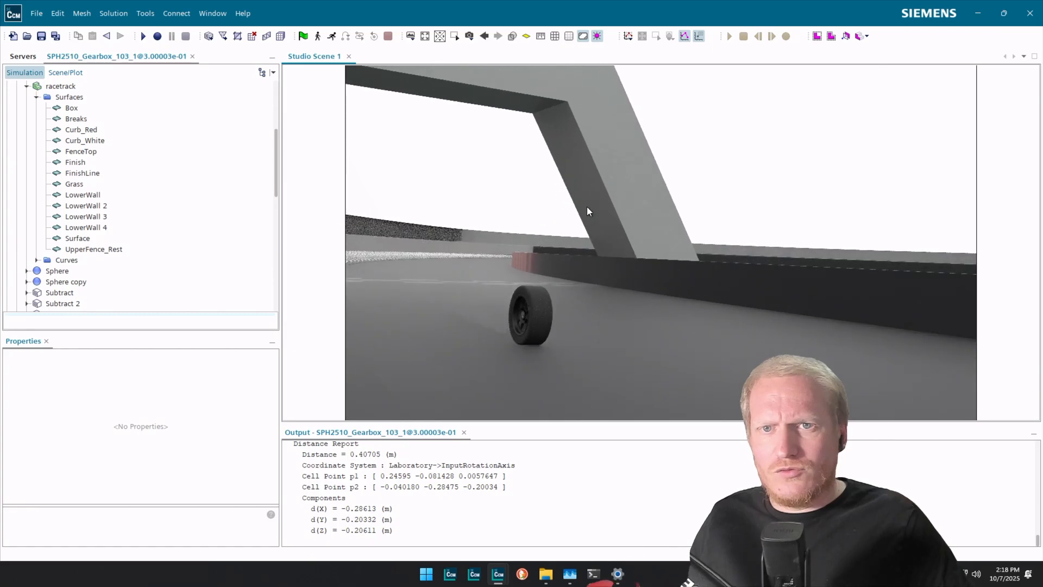
pyautogui.click(622, 142)
pyautogui.rightClick(622, 143)
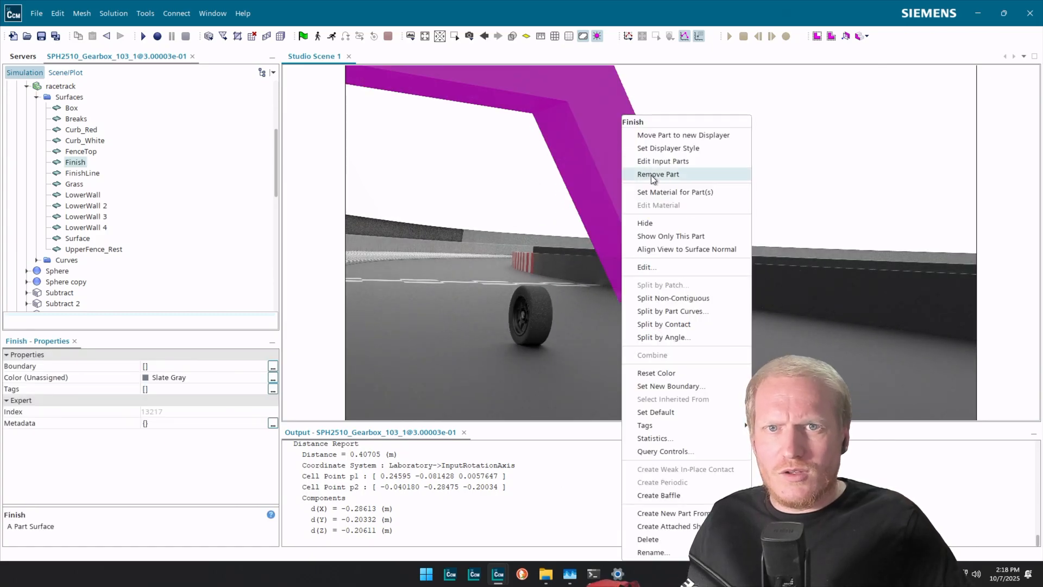
pyautogui.click(712, 191)
pyautogui.click(73, 164)
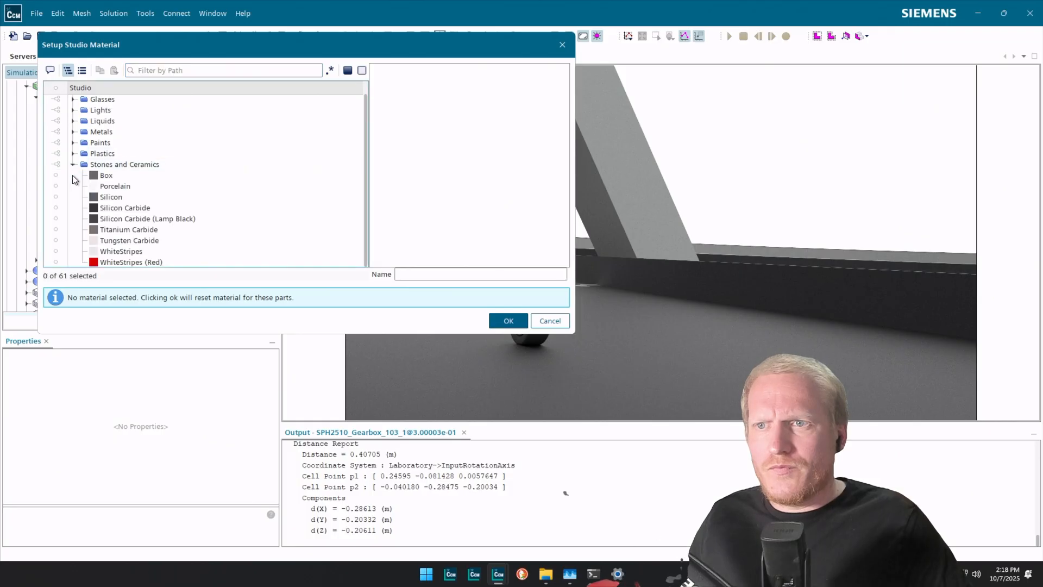
pyautogui.click(138, 253)
pyautogui.click(495, 86)
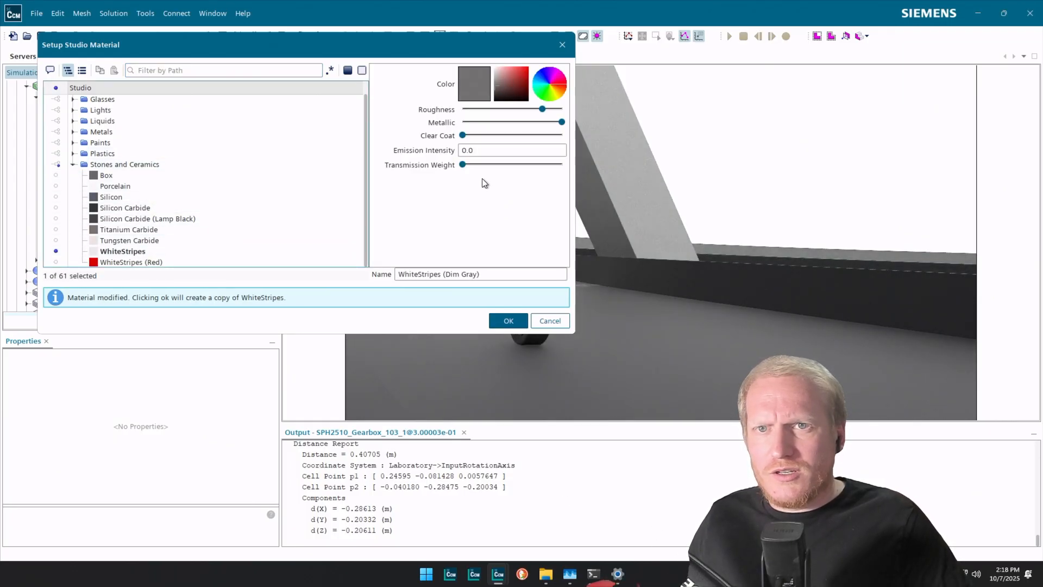
pyautogui.moveTo(494, 78); pyautogui.dragTo(494, 77)
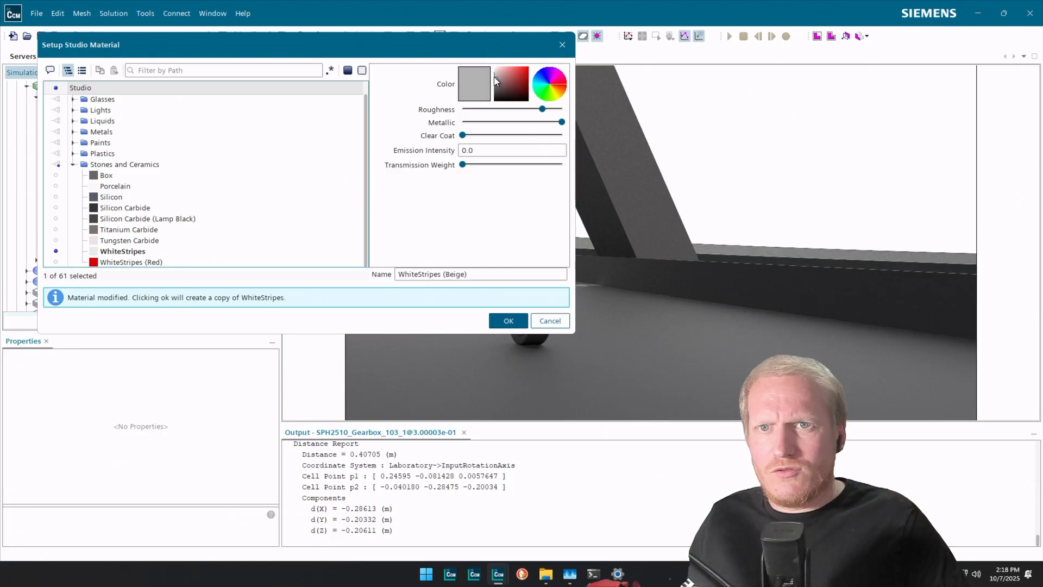
pyautogui.click(508, 321)
pyautogui.moveTo(535, 298); pyautogui.dragTo(670, 263)
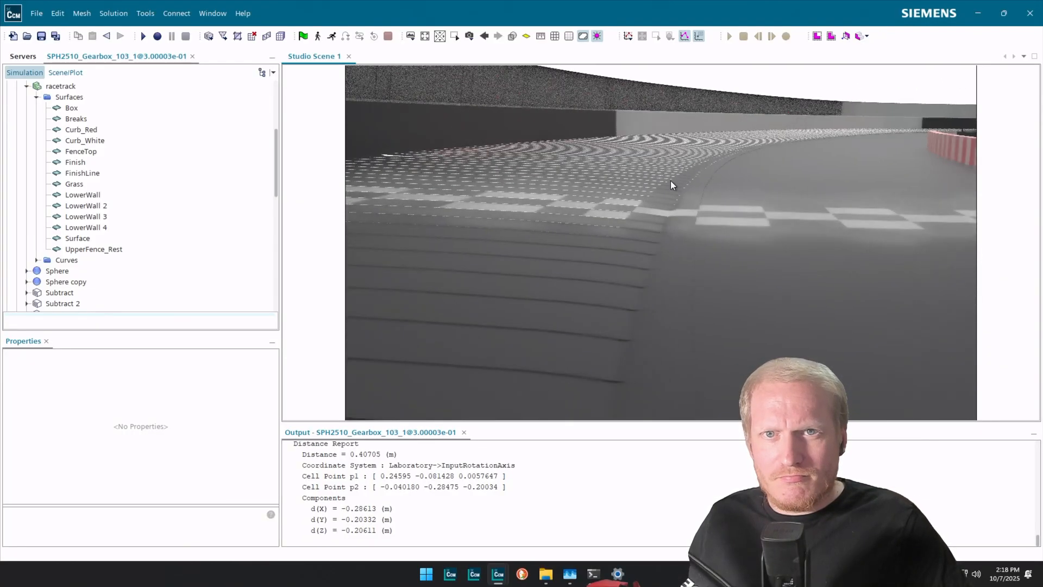
pyautogui.click(664, 119)
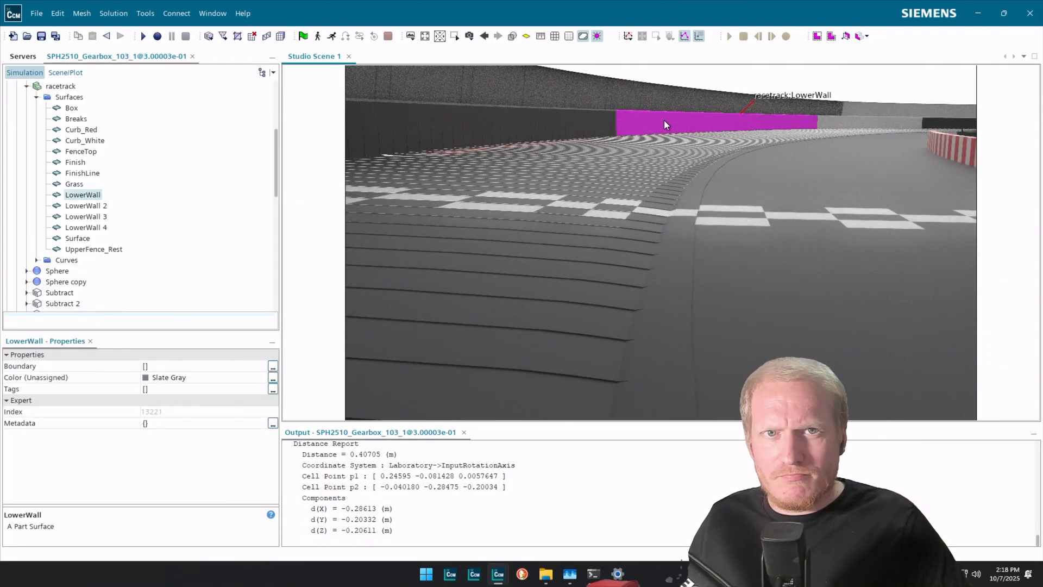
pyautogui.keyDown('ctrl'); pyautogui.click(842, 121); pyautogui.keyUp('ctrl')
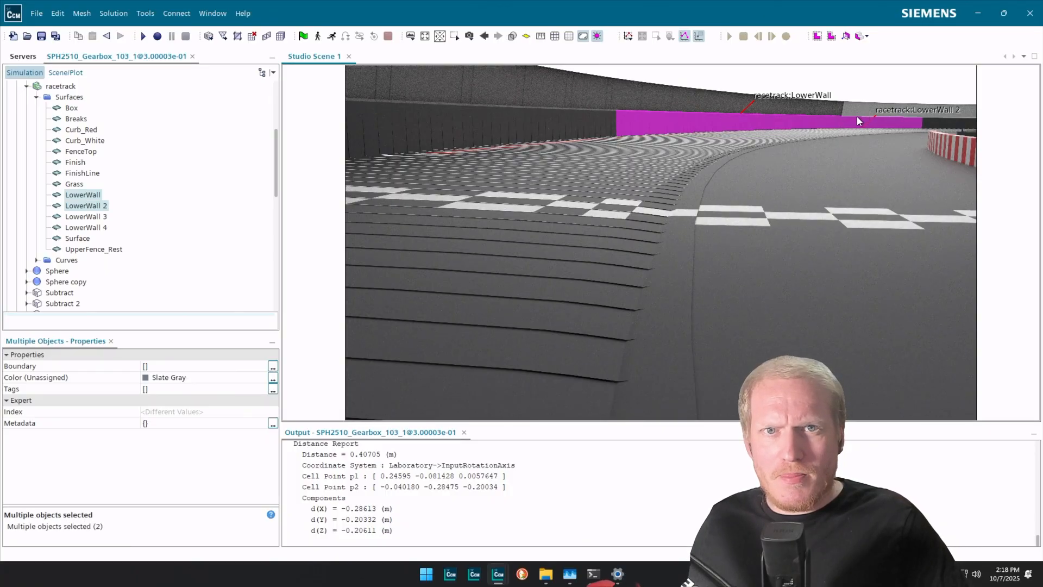
# Select the racetrack's UpperFence_Rest surface and apply the Acrylic Transparent (Gainsboro) material from Plastics to it.
pyautogui.click(862, 110)
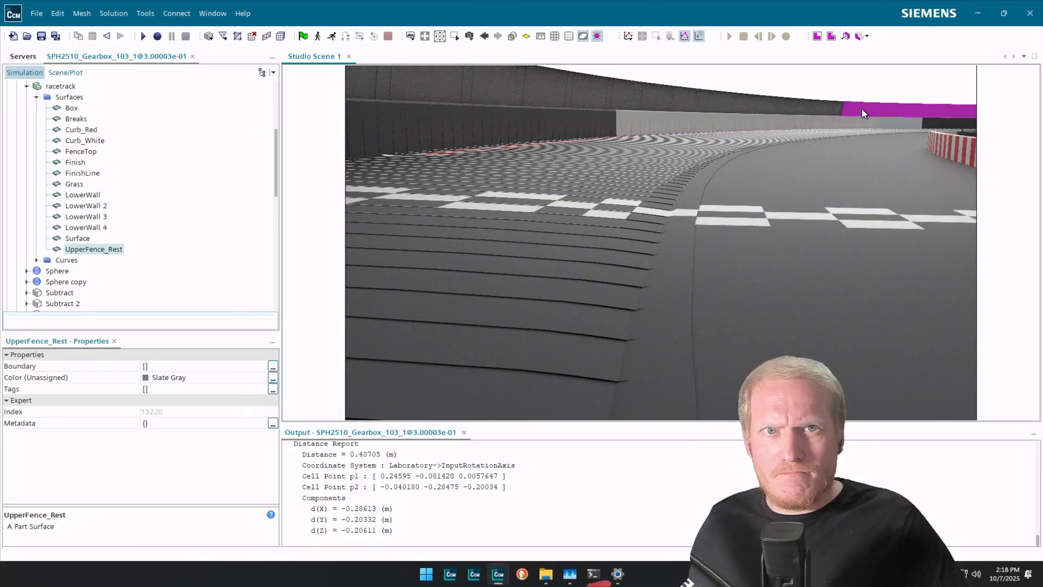
pyautogui.moveTo(862, 109); pyautogui.dragTo(719, 193, button='right')
pyautogui.scroll(-5, 732, 194)
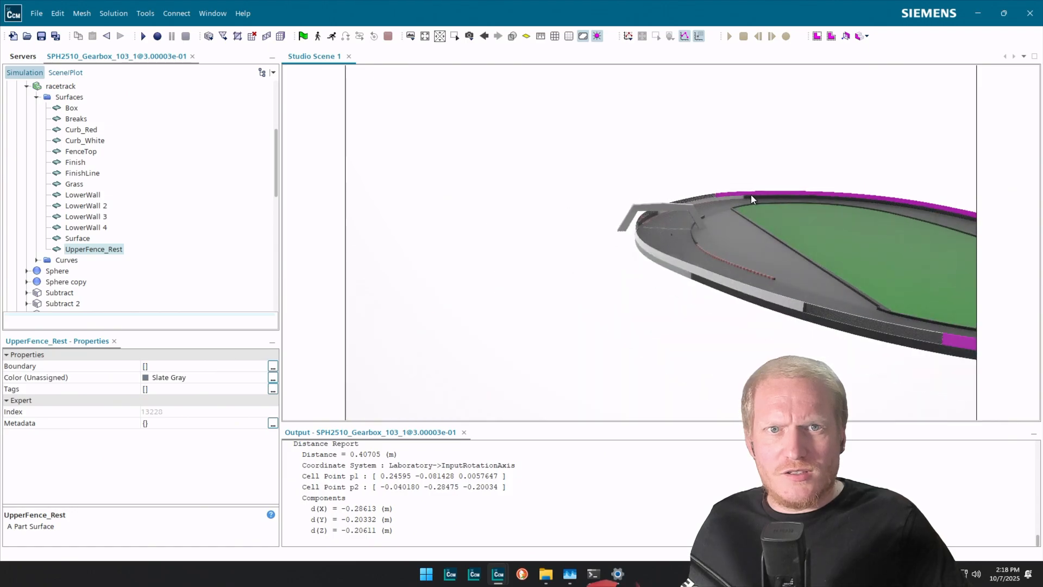
pyautogui.moveTo(794, 221); pyautogui.dragTo(745, 325)
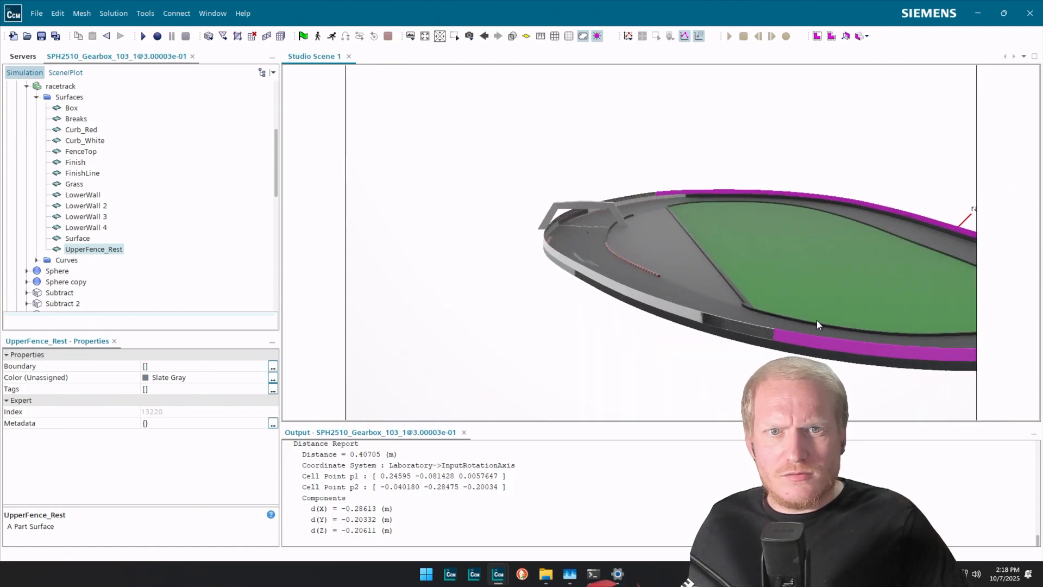
pyautogui.moveTo(817, 325); pyautogui.dragTo(862, 233)
pyautogui.scroll(5, 851, 195)
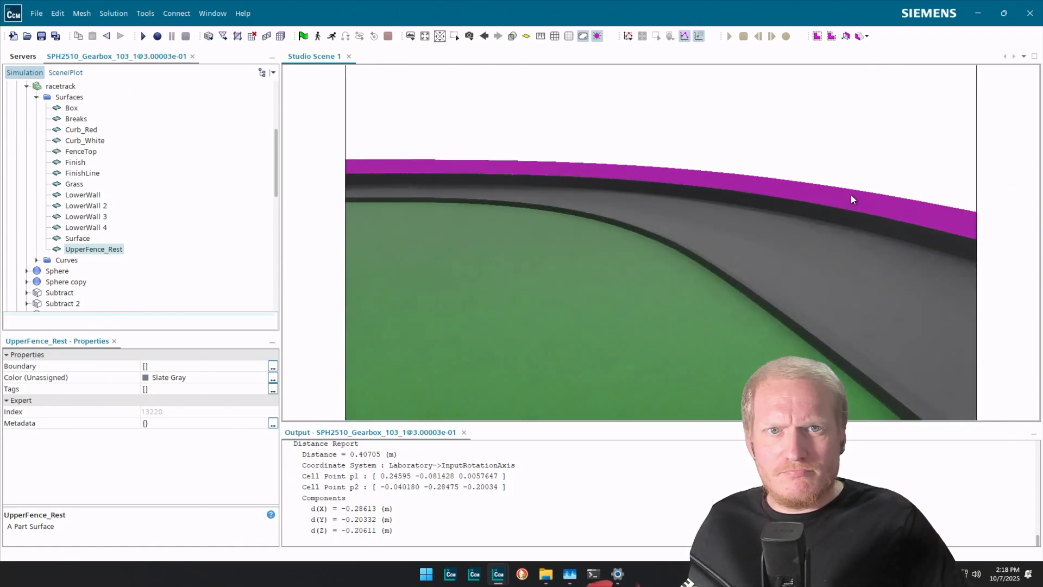
pyautogui.rightClick(848, 194)
pyautogui.click(924, 191)
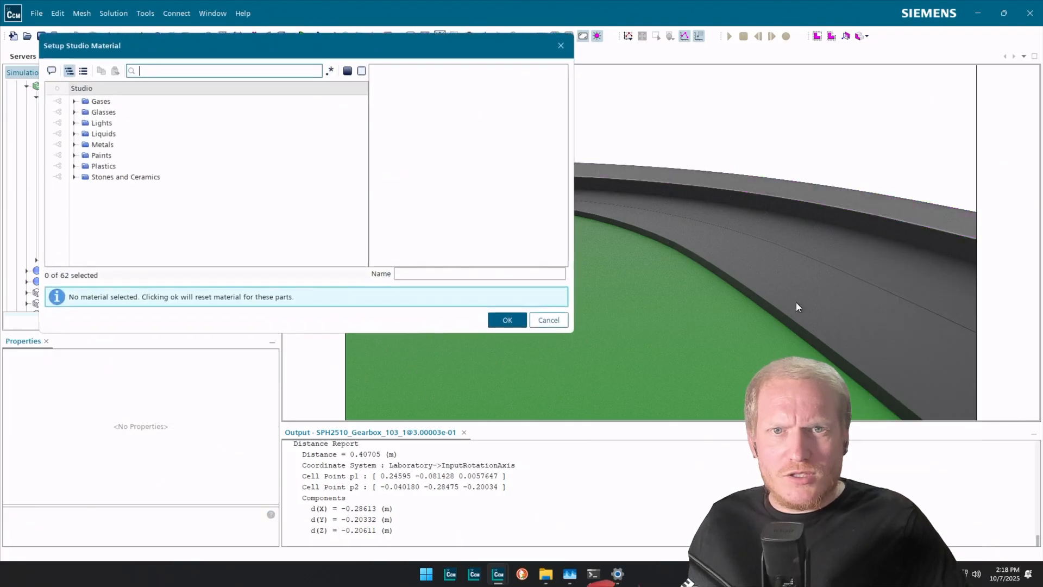
pyautogui.click(73, 167)
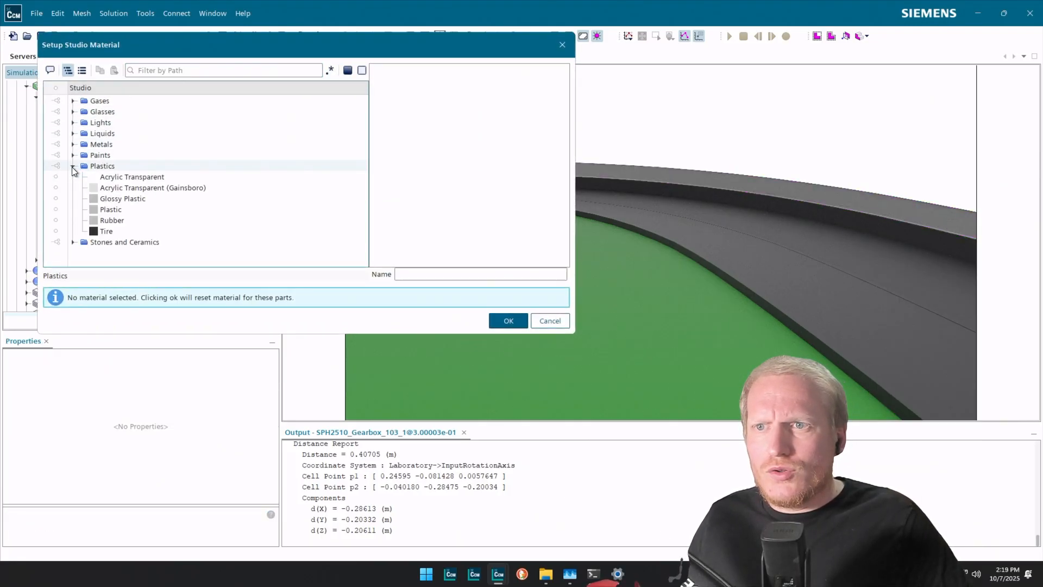
pyautogui.click(130, 186)
pyautogui.click(505, 317)
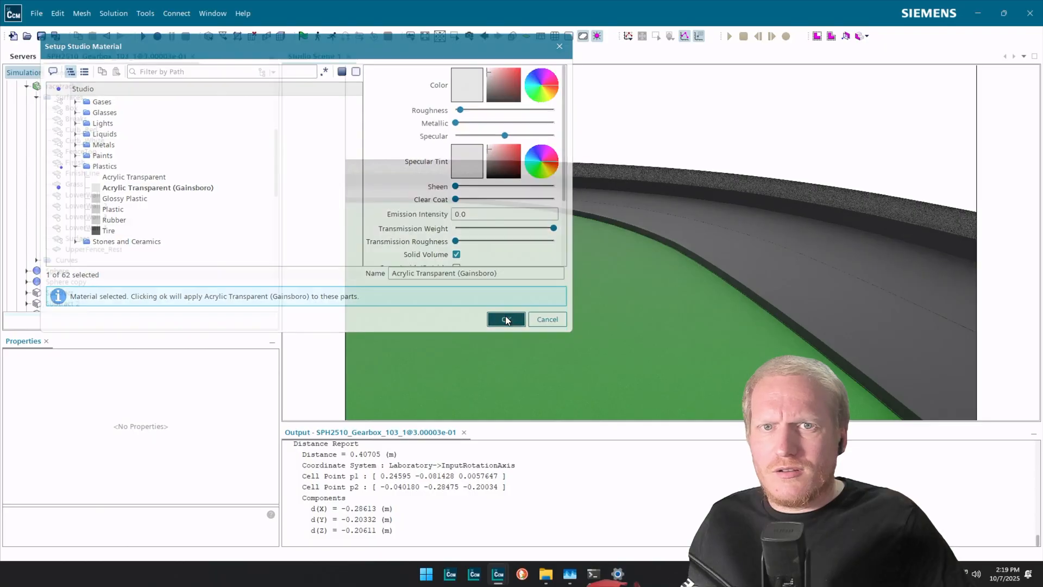
pyautogui.moveTo(427, 247); pyautogui.dragTo(1033, 232, button='right')
pyautogui.moveTo(630, 259); pyautogui.dragTo(803, 274, button='right')
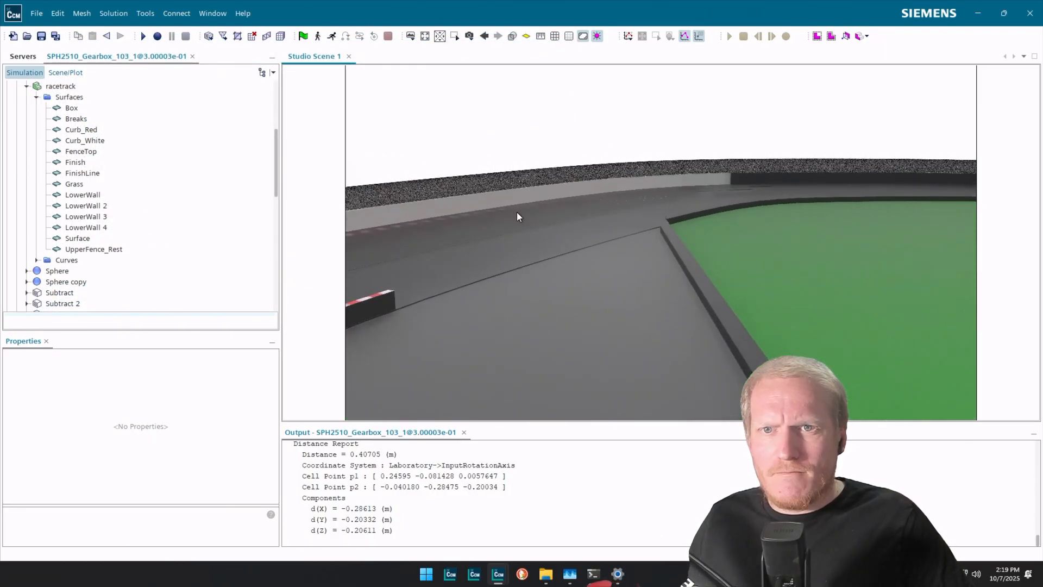
# Assign the WhiteStripes (Gray) material from Stones and Ceramics to the racetrack's LowerWall, LowerWall 2, LowerWall 3 and LowerWall 4 surfaces.
pyautogui.moveTo(517, 212); pyautogui.dragTo(800, 255, button='right')
pyautogui.click(650, 290)
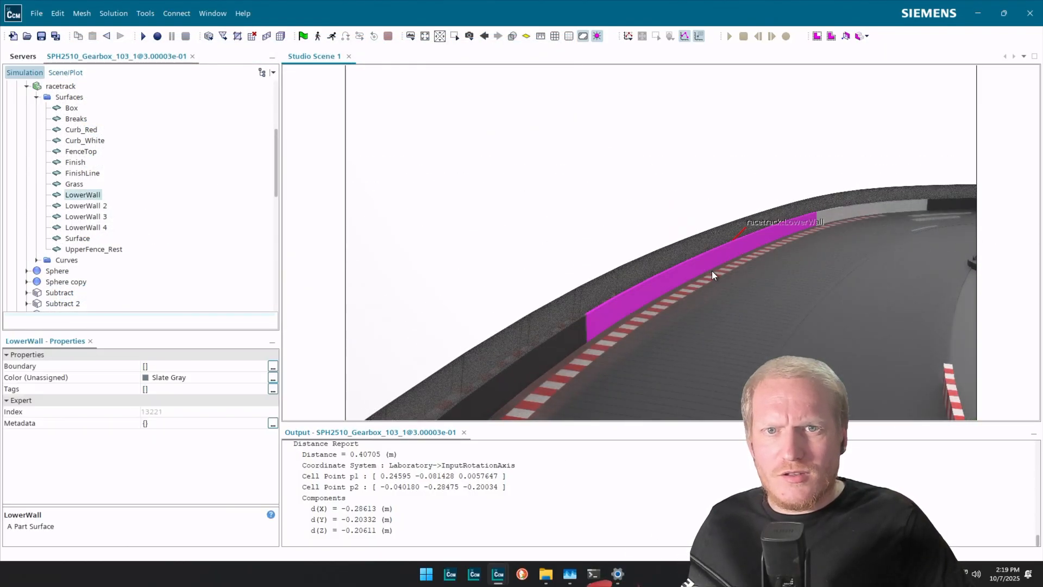
pyautogui.keyDown('ctrl'); pyautogui.click(841, 213); pyautogui.keyUp('ctrl')
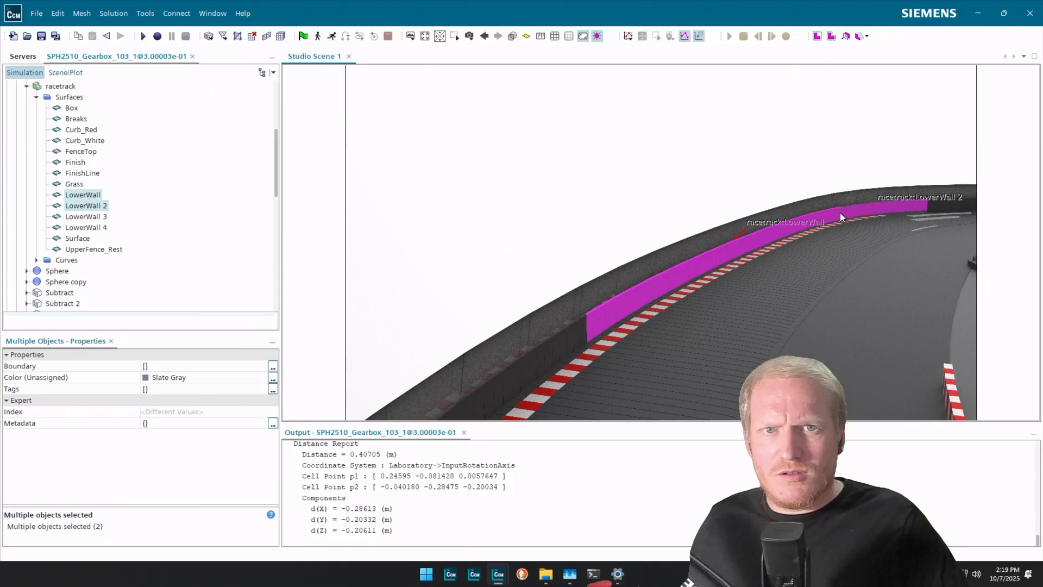
pyautogui.keyDown('shift'); pyautogui.click(95, 228); pyautogui.keyUp('shift')
pyautogui.click(85, 194)
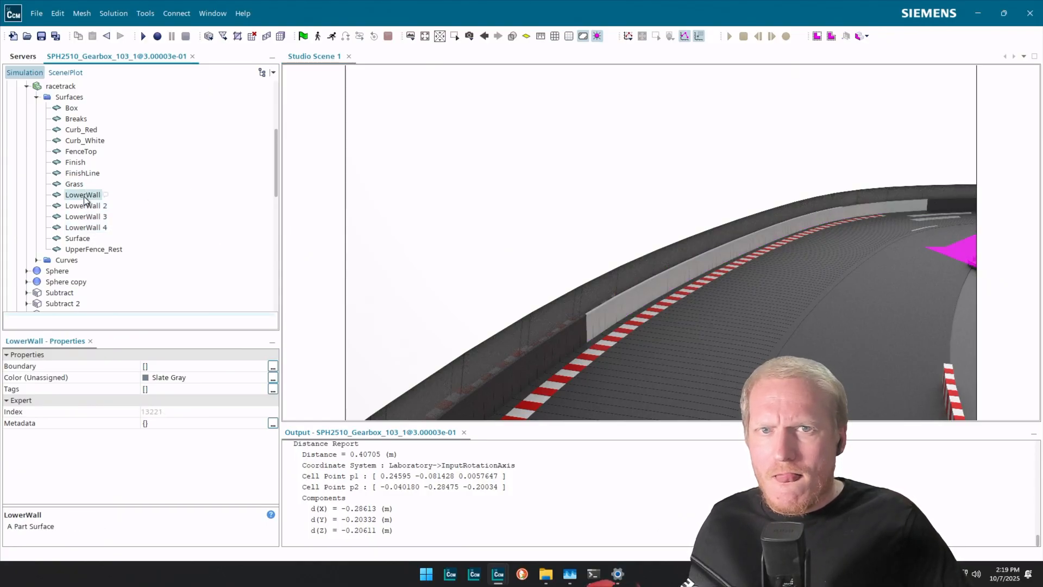
pyautogui.keyDown('shift'); pyautogui.click(96, 228); pyautogui.keyUp('shift')
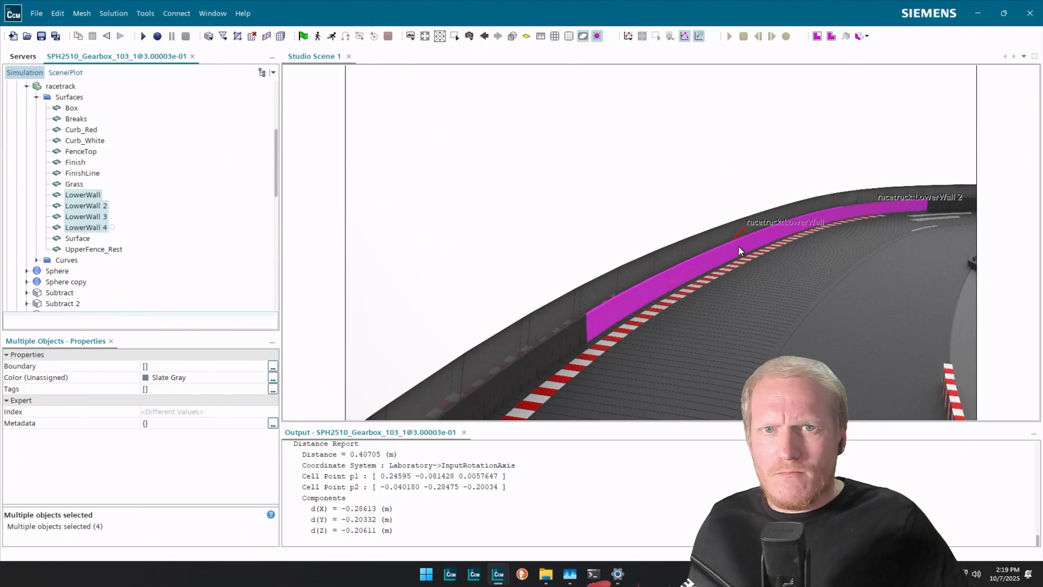
pyautogui.rightClick(724, 251)
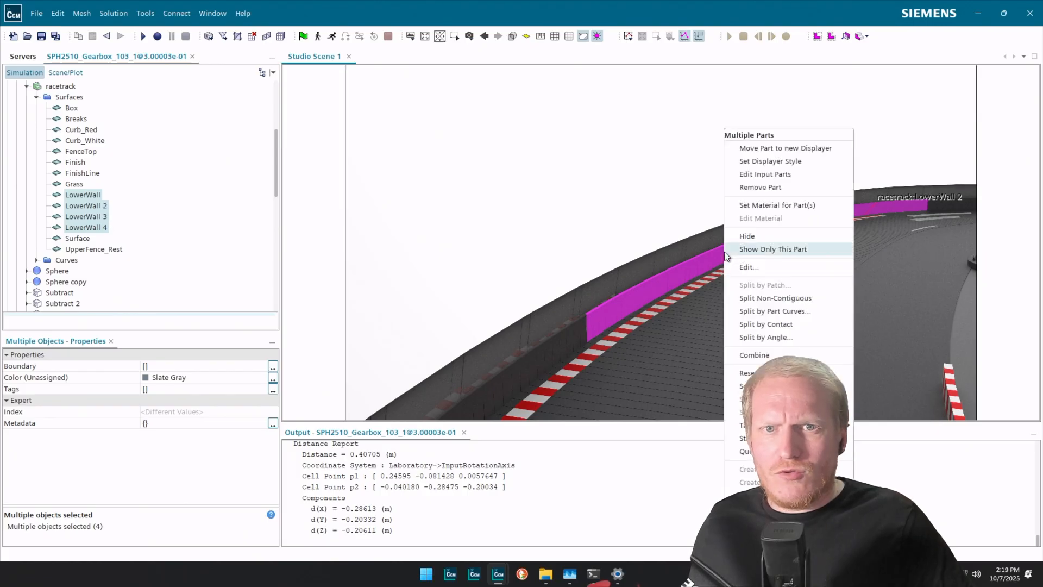
pyautogui.click(803, 205)
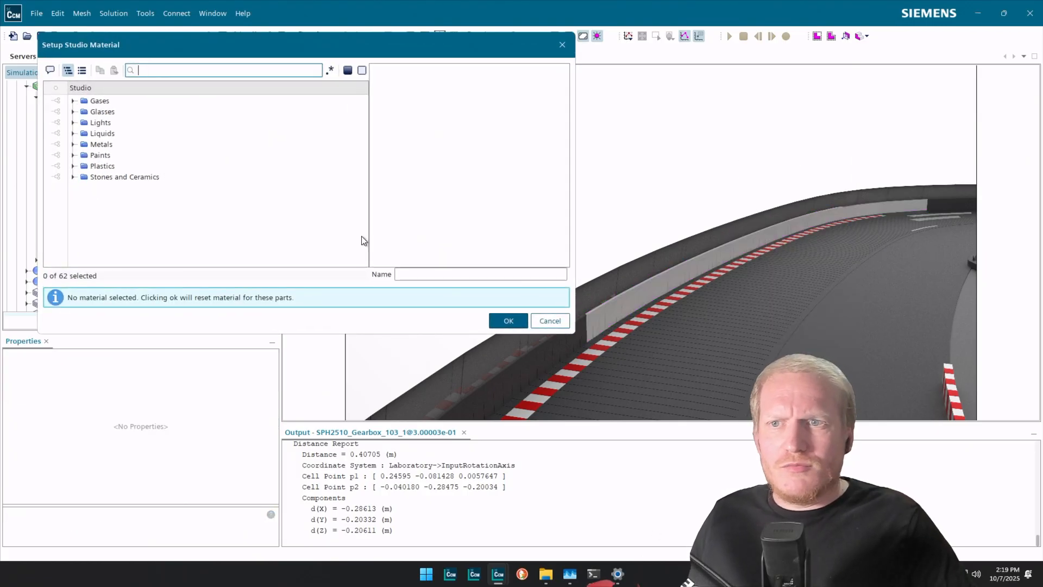
pyautogui.click(74, 177)
pyautogui.click(158, 252)
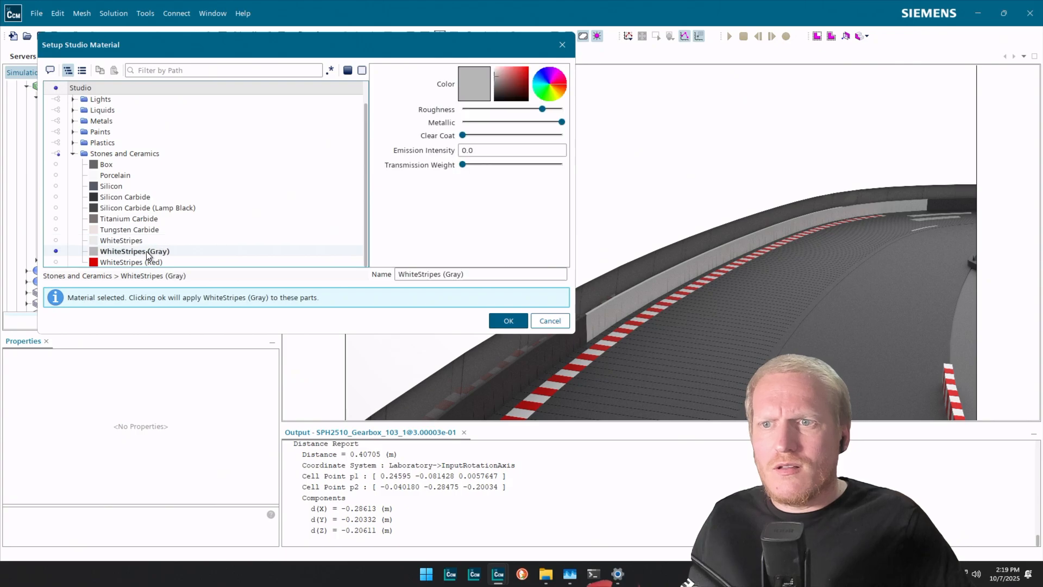
pyautogui.click(518, 322)
# Examine the track surface and surrounding walls from several angles, finishing on the wheel beside the wall.
pyautogui.moveTo(532, 327); pyautogui.dragTo(624, 153, button='right')
pyautogui.moveTo(673, 209); pyautogui.dragTo(738, 157, button='right')
pyautogui.scroll(-5, 738, 161)
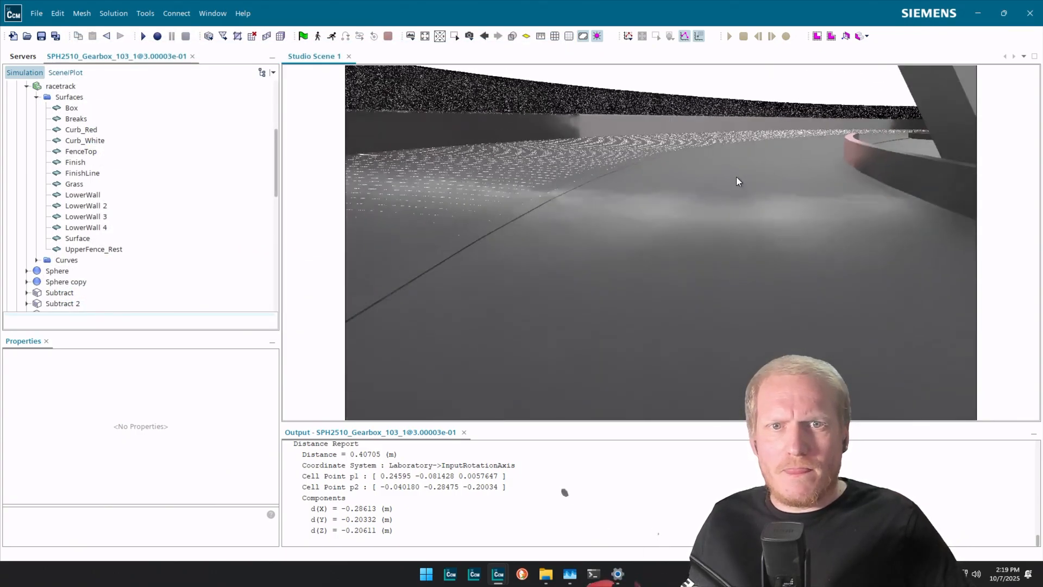
pyautogui.moveTo(729, 266); pyautogui.dragTo(774, 275)
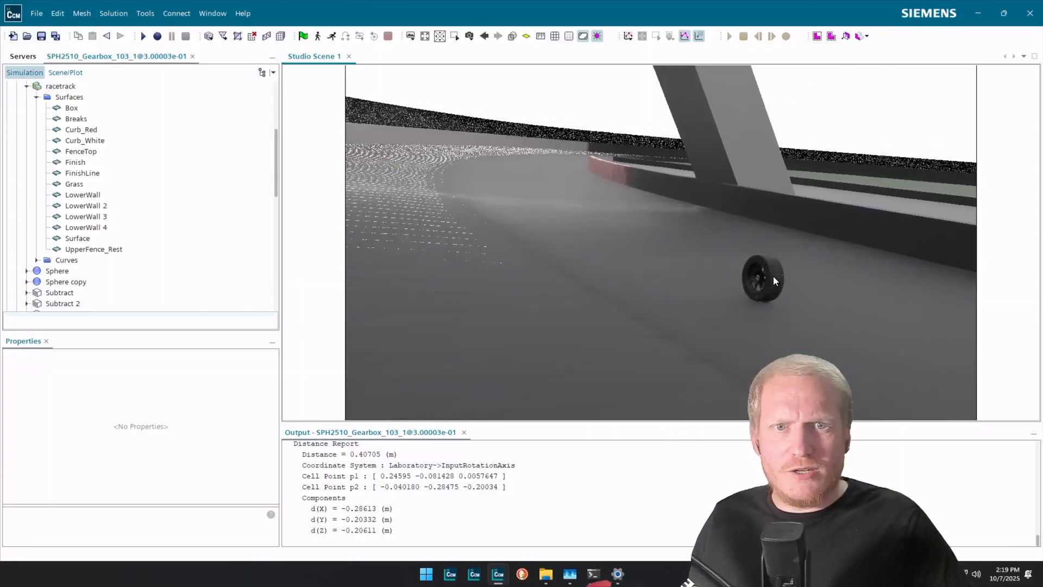
pyautogui.scroll(5, 774, 276)
pyautogui.moveTo(791, 277); pyautogui.dragTo(605, 225, button='right')
pyautogui.moveTo(606, 225); pyautogui.dragTo(652, 213)
pyautogui.scroll(6, 572, 213)
pyautogui.scroll(-6, 585, 240)
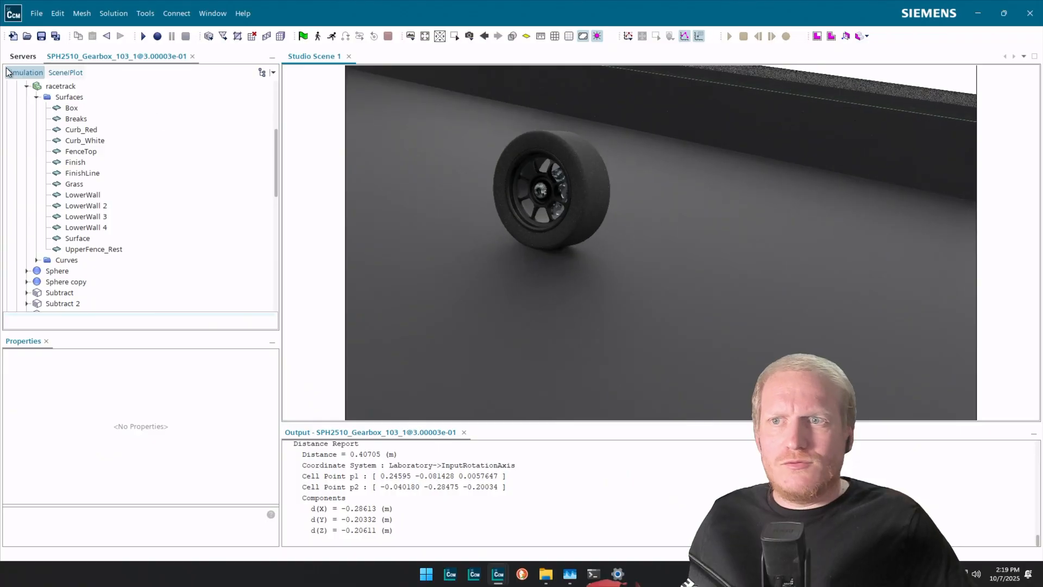
# Collapse the racetrack part in the simulation tree and inspect the wheel's rim and hub at several distances.
pyautogui.scroll(3, 153, 163)
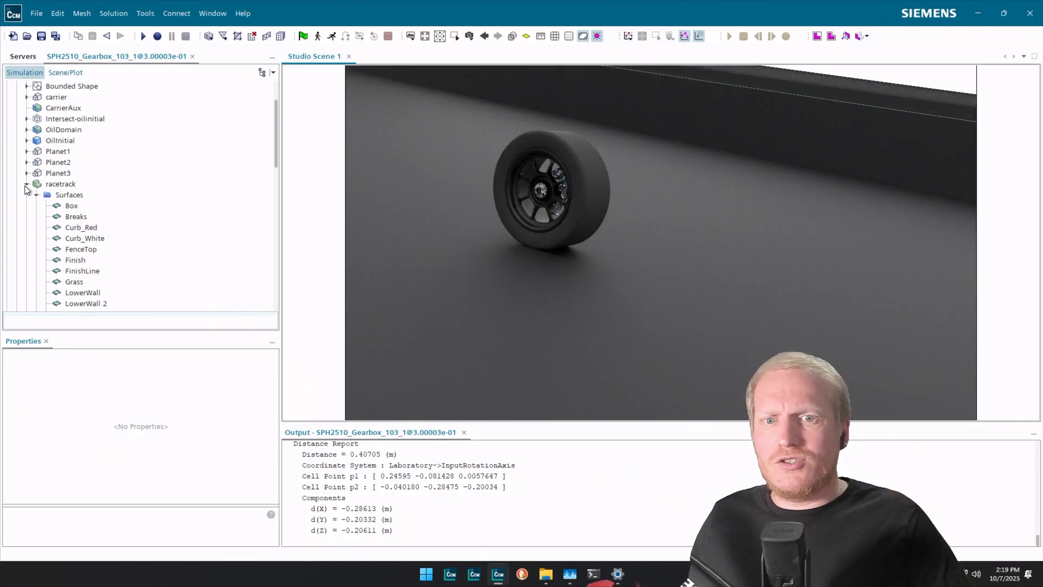
pyautogui.scroll(-4, 667, 193)
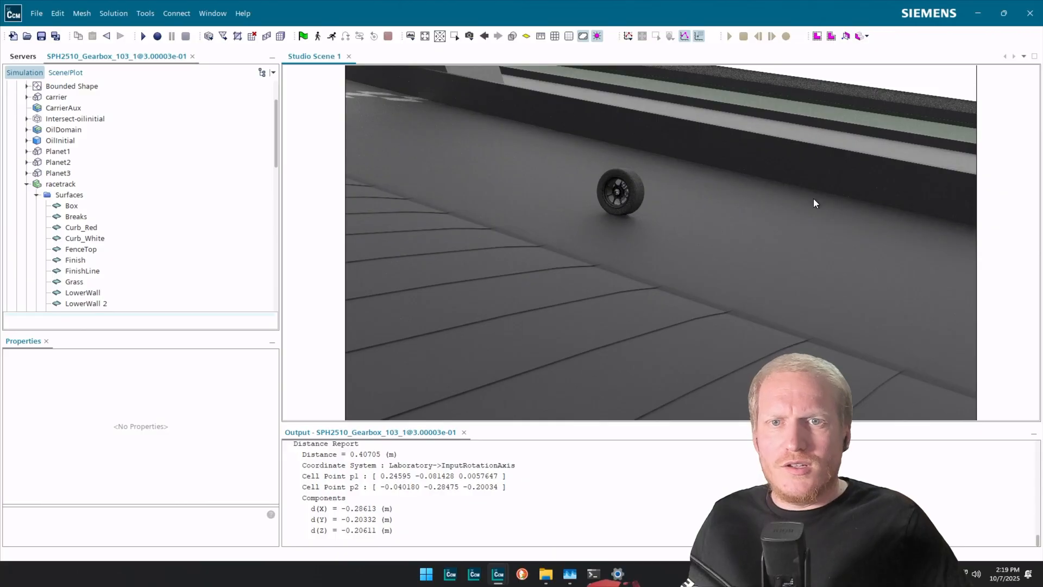
pyautogui.click(27, 184)
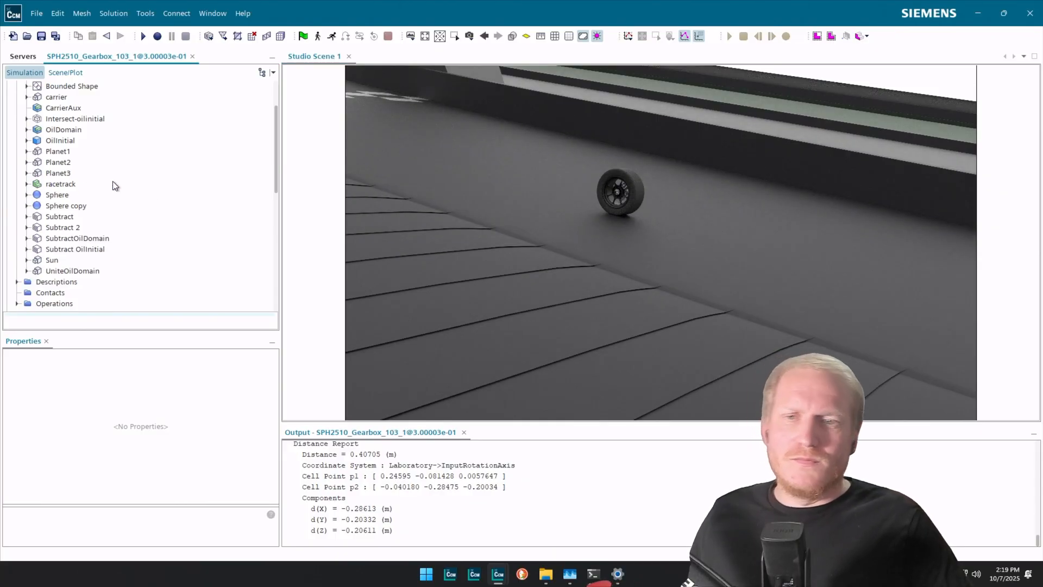
pyautogui.scroll(5, 632, 181)
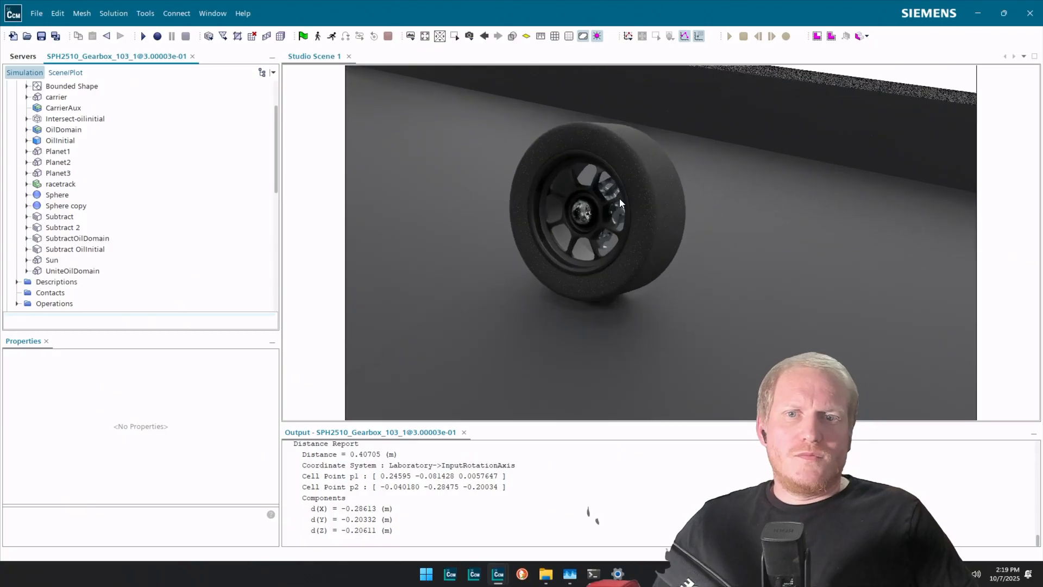
pyautogui.scroll(-4, 585, 209)
pyautogui.moveTo(584, 211)
pyautogui.mouseDown()
pyautogui.moveTo(436, 217)
pyautogui.moveTo(648, 222)
pyautogui.moveTo(594, 218)
pyautogui.mouseUp()
pyautogui.scroll(3, 605, 229)
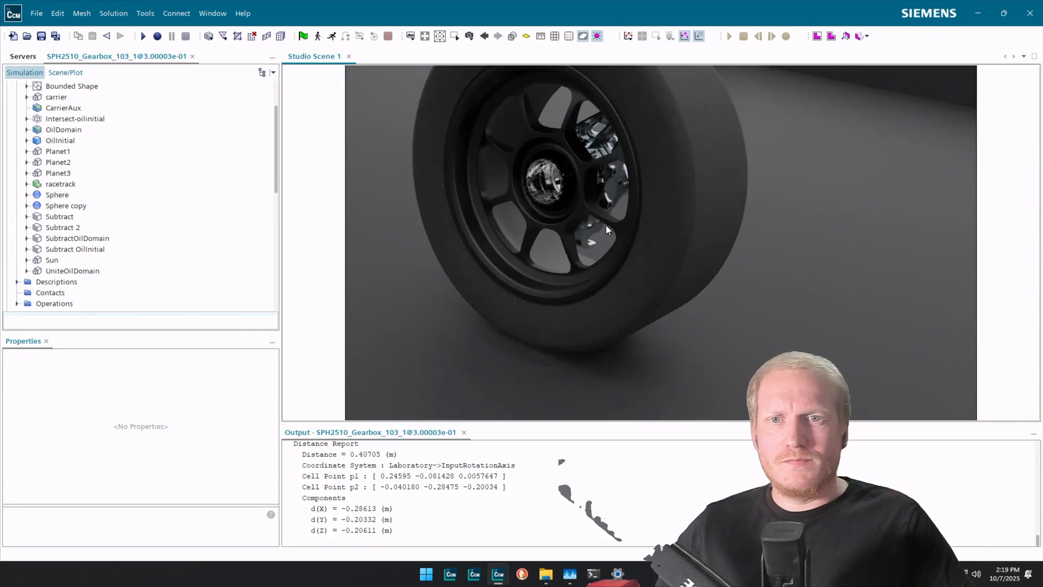
pyautogui.scroll(-2, 605, 225)
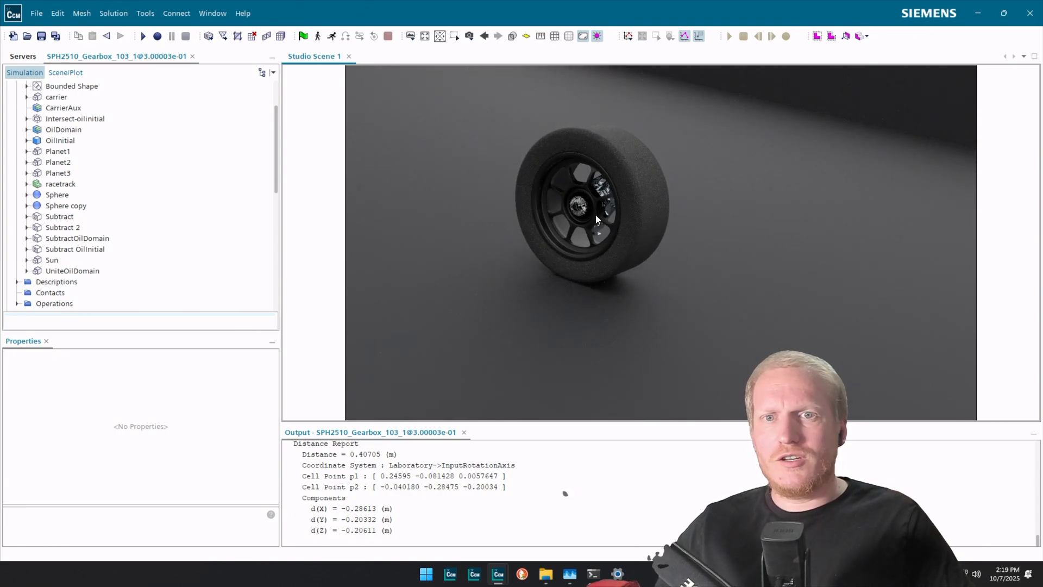
pyautogui.scroll(-3, 596, 214)
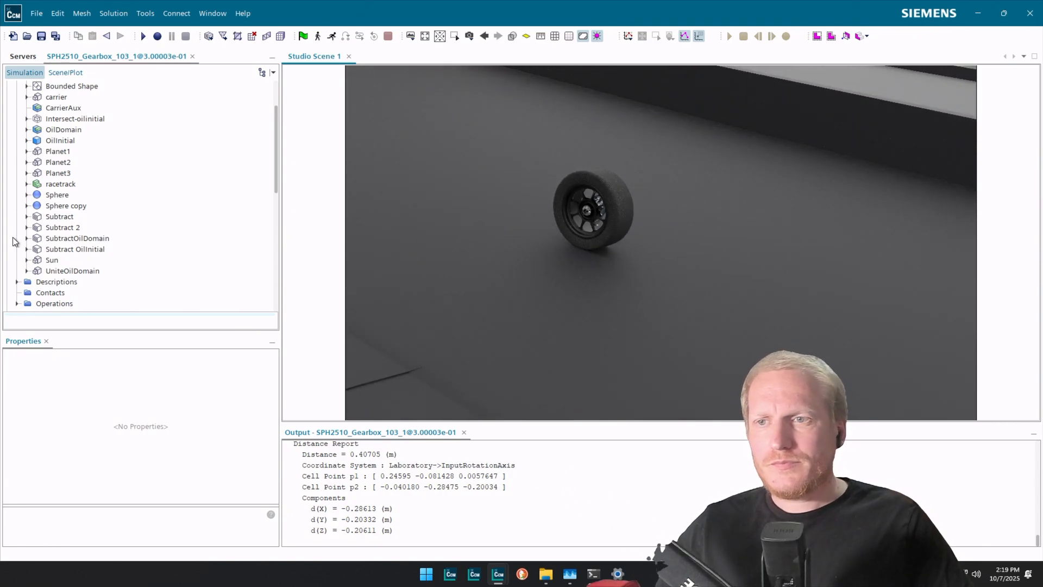
pyautogui.scroll(-6, 50, 270)
pyautogui.click(7, 261)
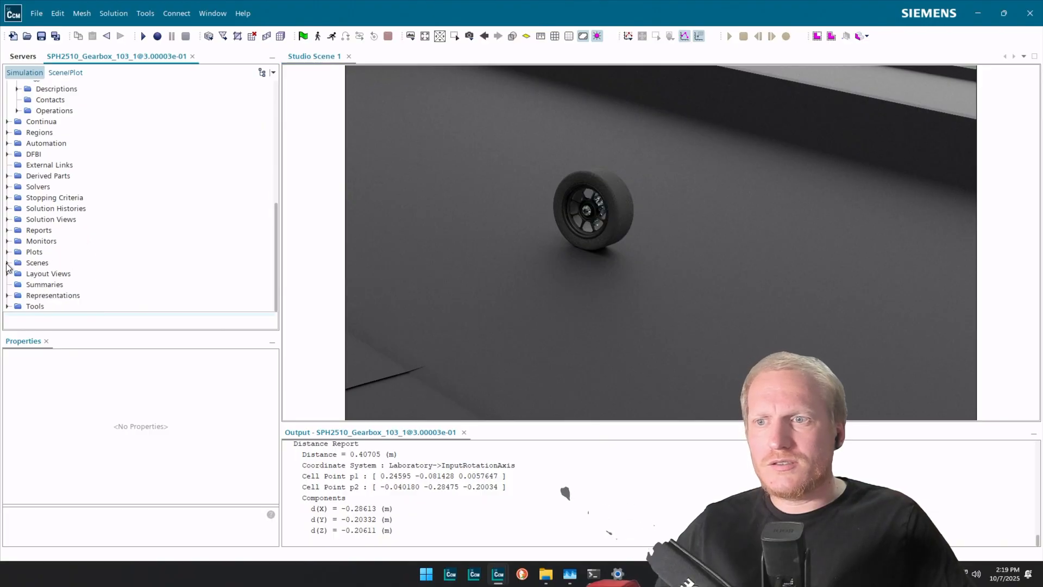
pyautogui.click(7, 263)
pyautogui.rightClick(77, 285)
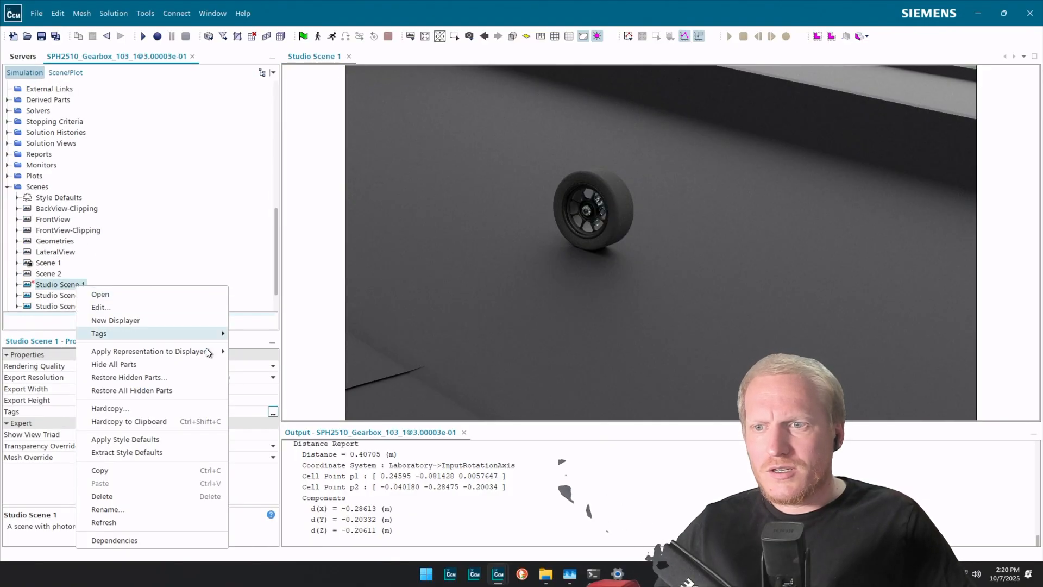
pyautogui.click(16, 501)
# Expand Screenplay 1 under Tools down to its Object View keyframes and open the screenplay's timeline.
pyautogui.scroll(-2, 90, 254)
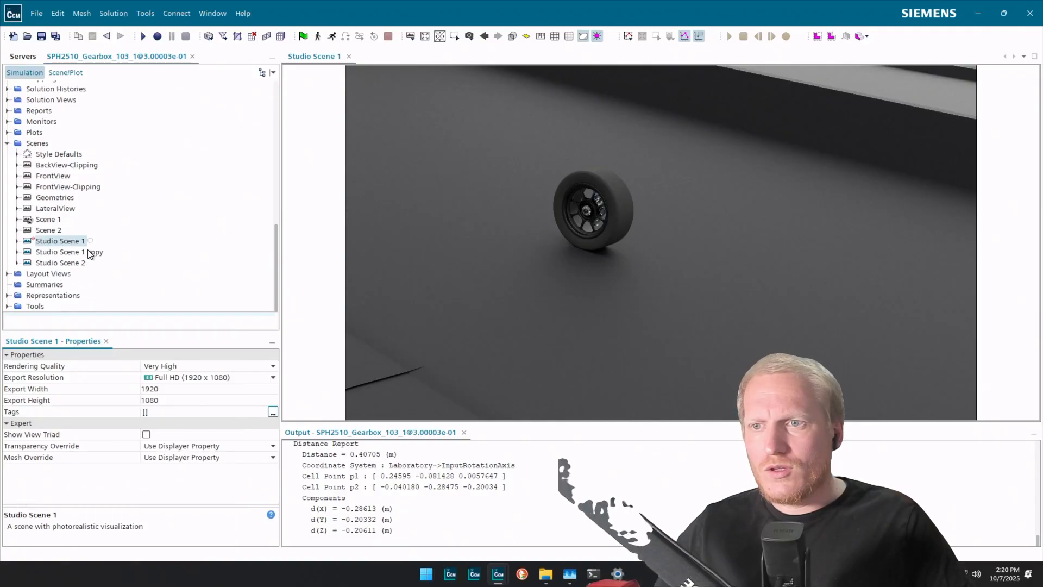
pyautogui.click(7, 306)
pyautogui.click(17, 260)
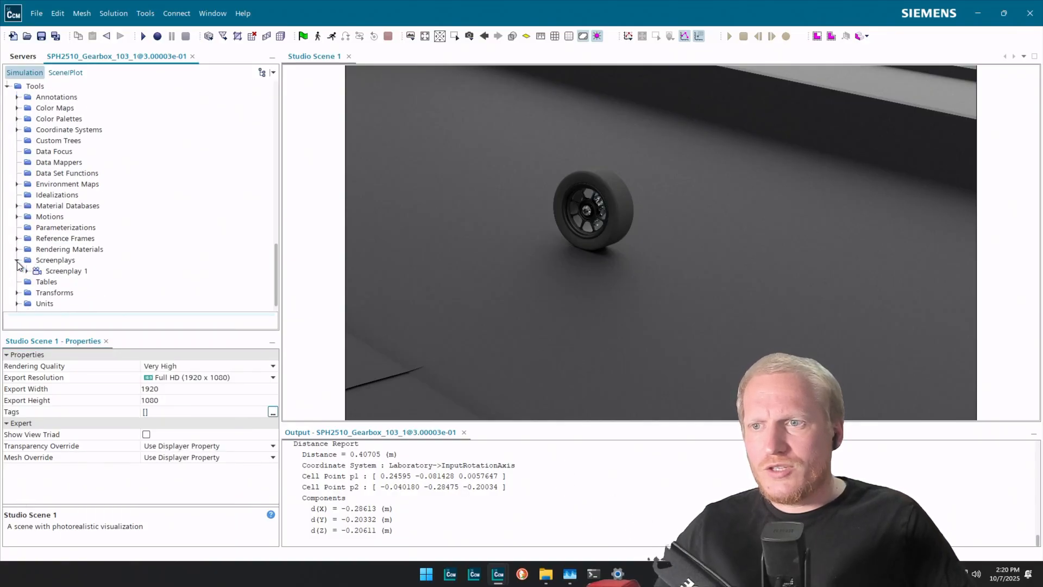
pyautogui.click(61, 272)
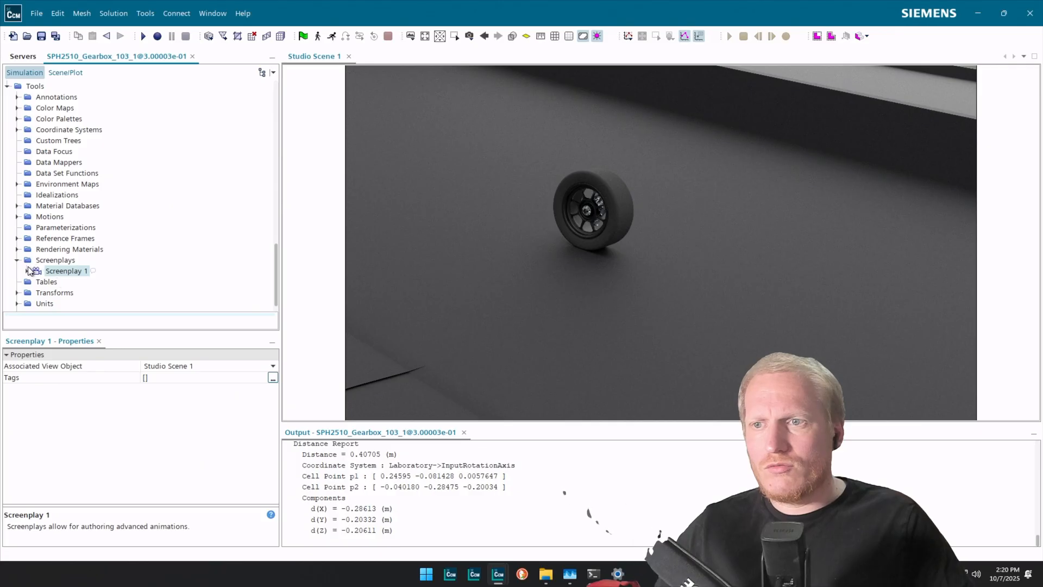
pyautogui.click(28, 271)
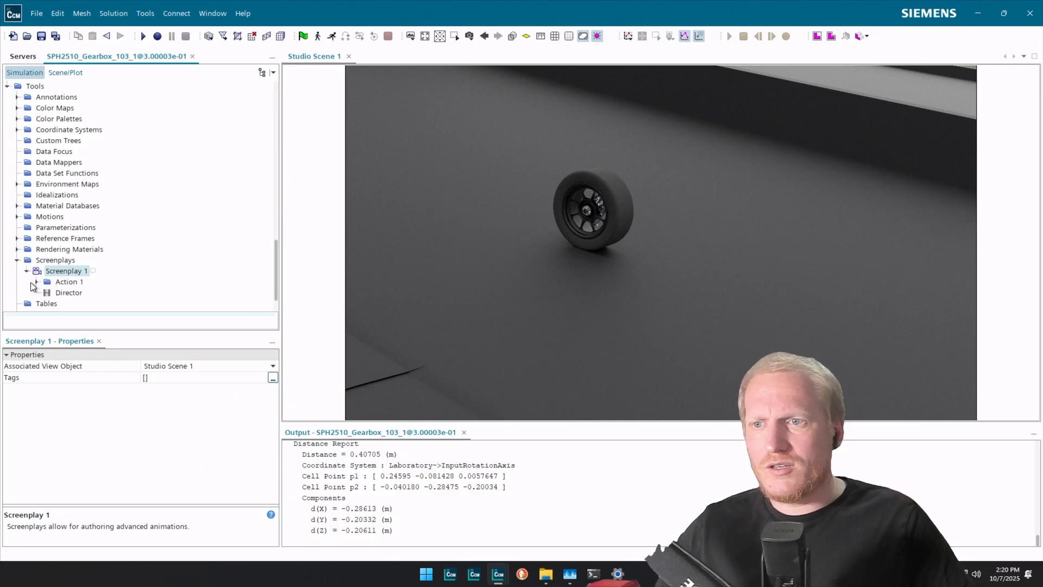
pyautogui.click(37, 282)
pyautogui.click(47, 293)
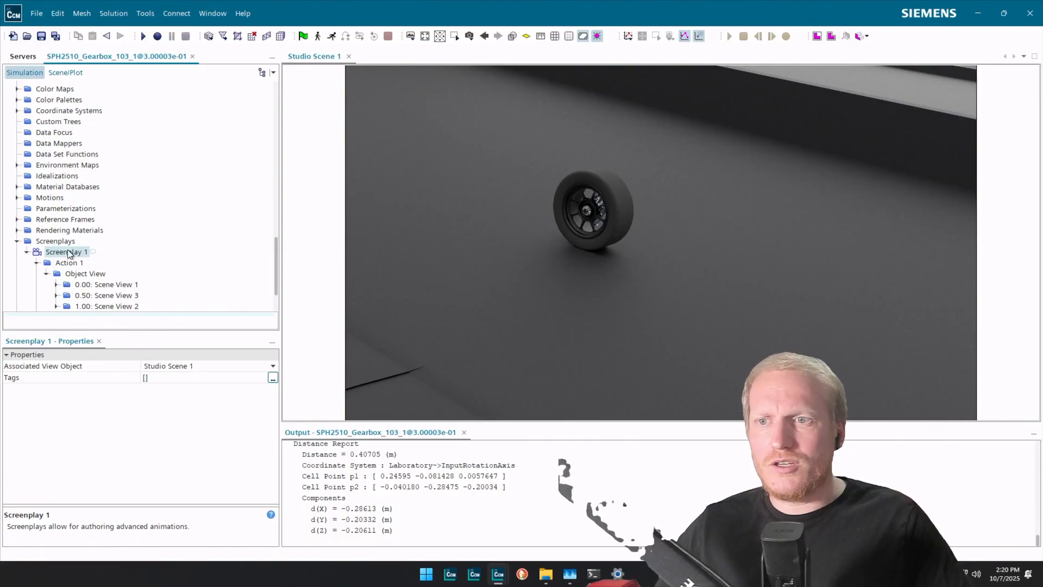
pyautogui.doubleClick(64, 253)
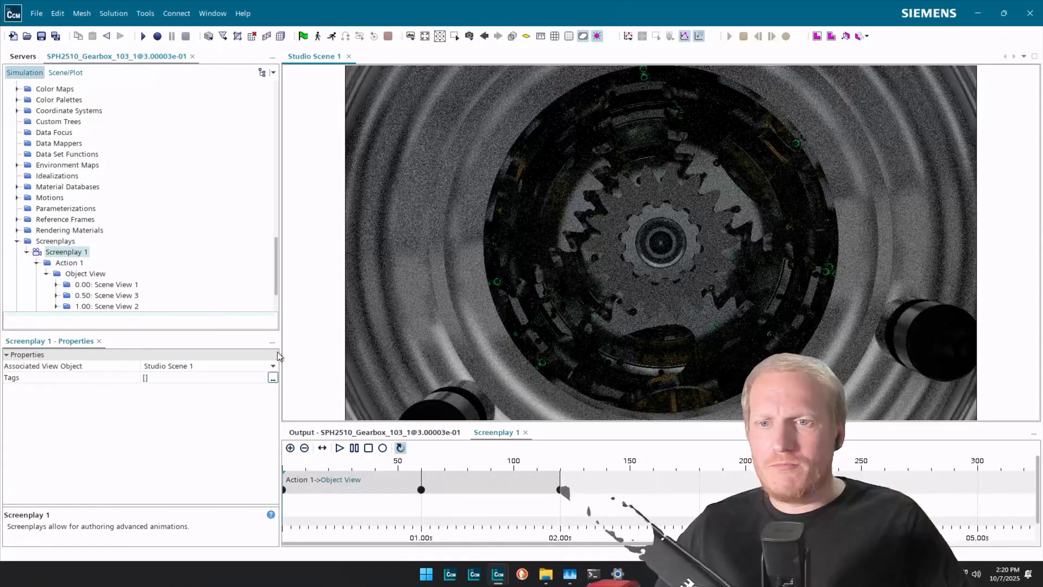
# Play and stop the Screenplay 1 animation, and check the first keyframe of its Object View, Scene View 1.
pyautogui.click(340, 448)
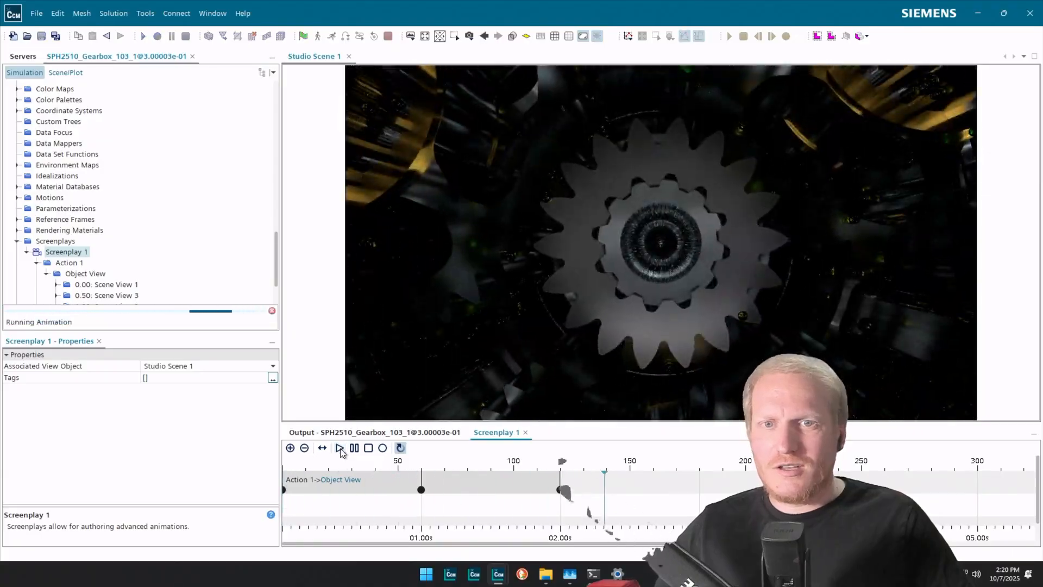
pyautogui.click(369, 449)
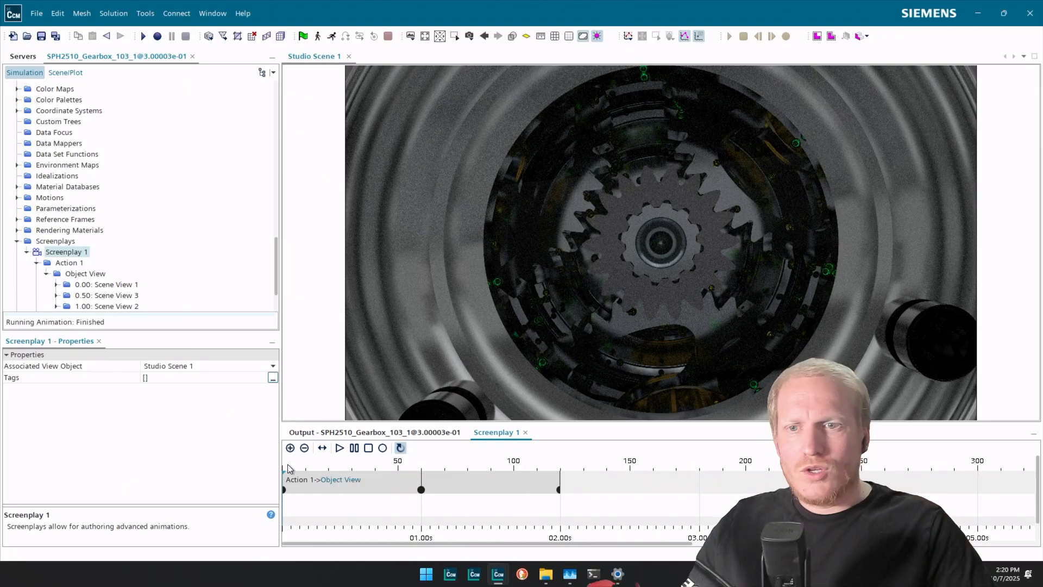
pyautogui.click(284, 490)
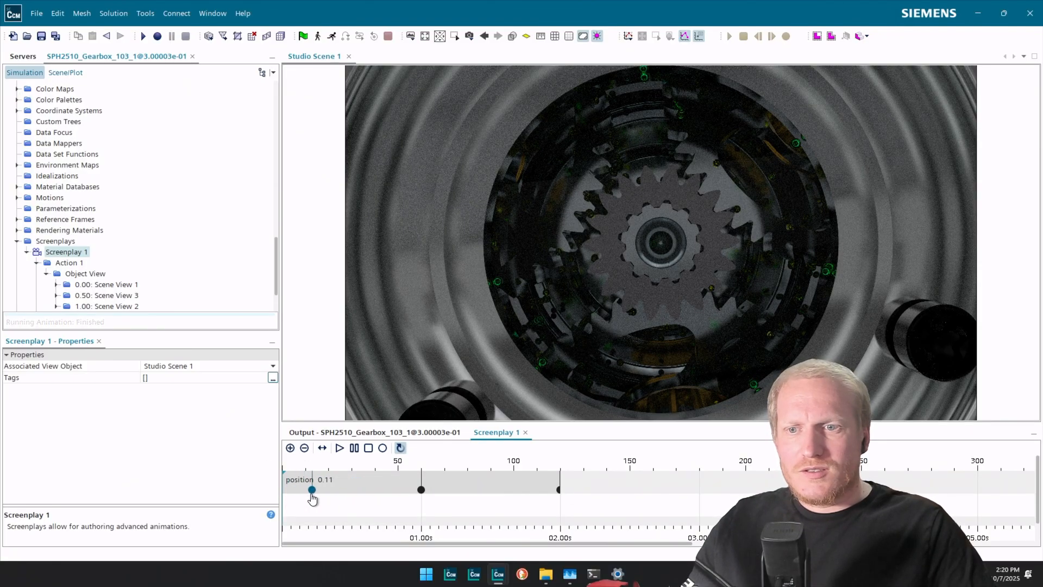
pyautogui.doubleClick(135, 285)
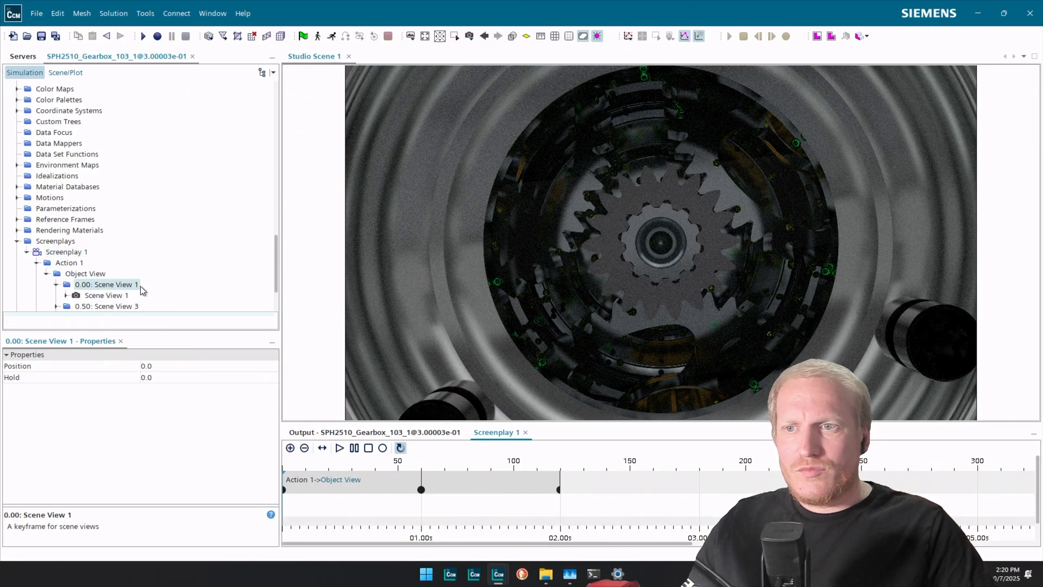
# Rename the screenplay's Action 1 as CameraView.
pyautogui.click(88, 274)
pyautogui.click(72, 264)
pyautogui.click(73, 263)
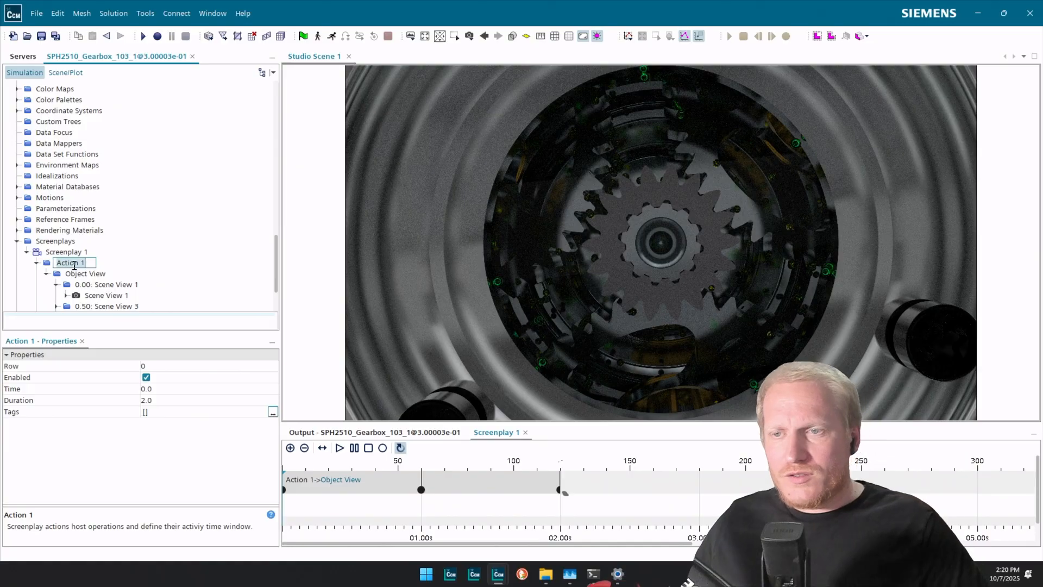
pyautogui.write('Cam')
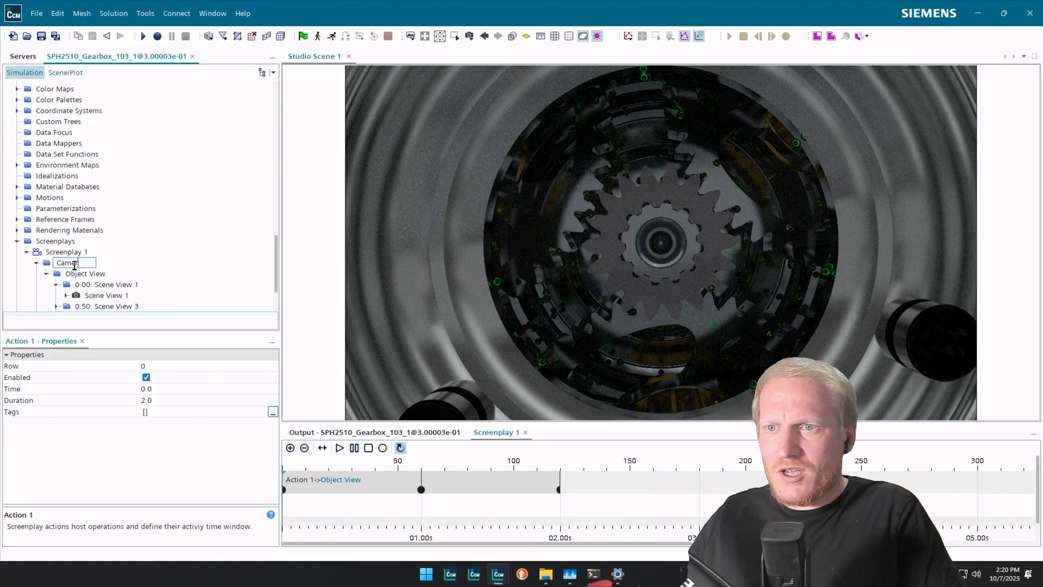
pyautogui.write('eraView')
pyautogui.press('Return')
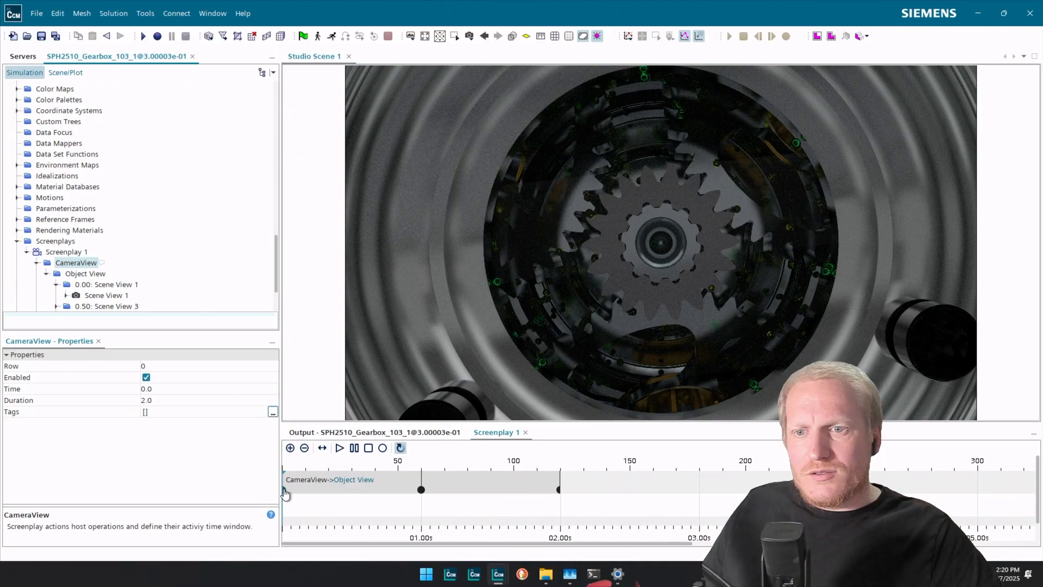
# Move the Scene View 1 keyframe to 0.18 on the CameraView timeline, add a keyframe at 0.00, and frame the whole wheel for it.
pyautogui.moveTo(284, 490)
pyautogui.mouseDown()
pyautogui.moveTo(333, 492)
pyautogui.moveTo(275, 495)
pyautogui.mouseUp()
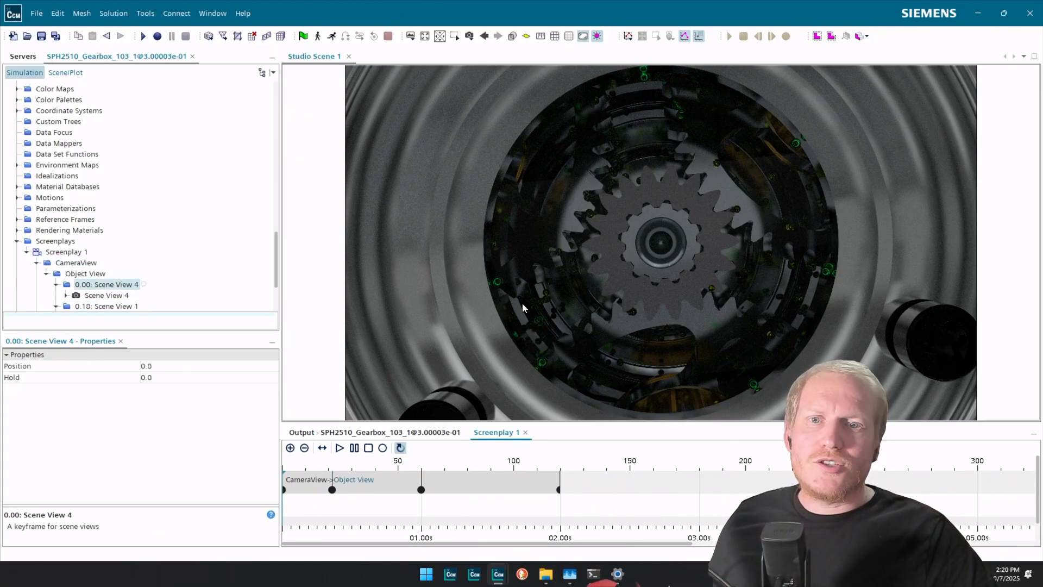
pyautogui.scroll(-5, 550, 296)
pyautogui.scroll(-6, 550, 299)
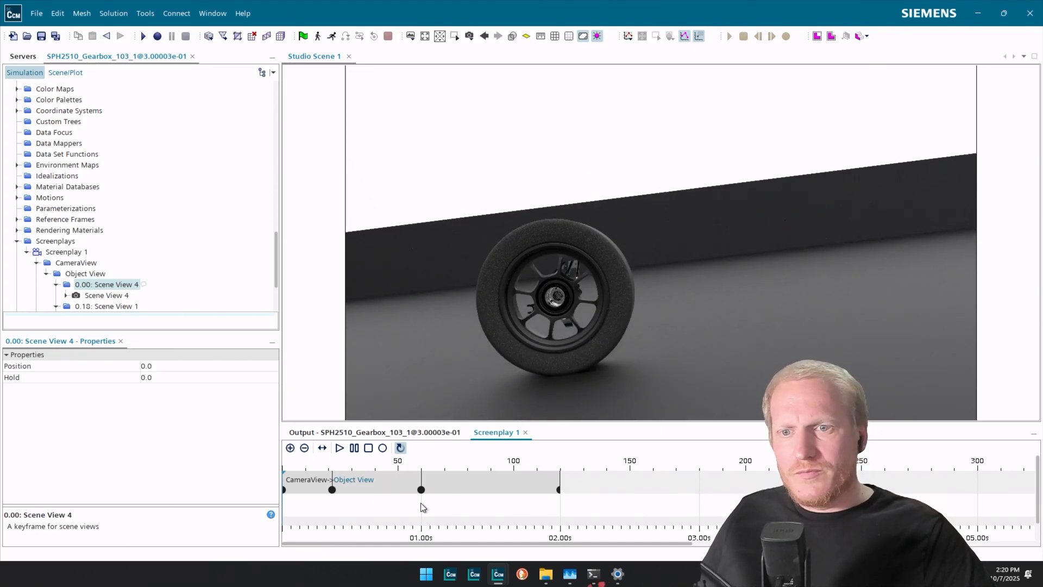
pyautogui.rightClick(284, 492)
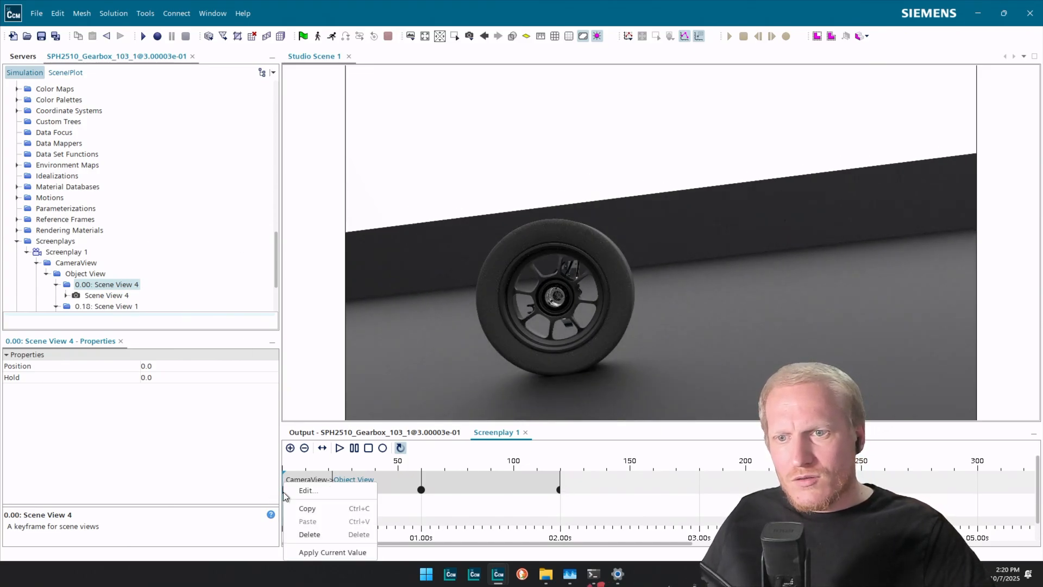
# Try to frame the wheel from farther away with the racetrack around it, and step back to the previous view.
pyautogui.click(74, 72)
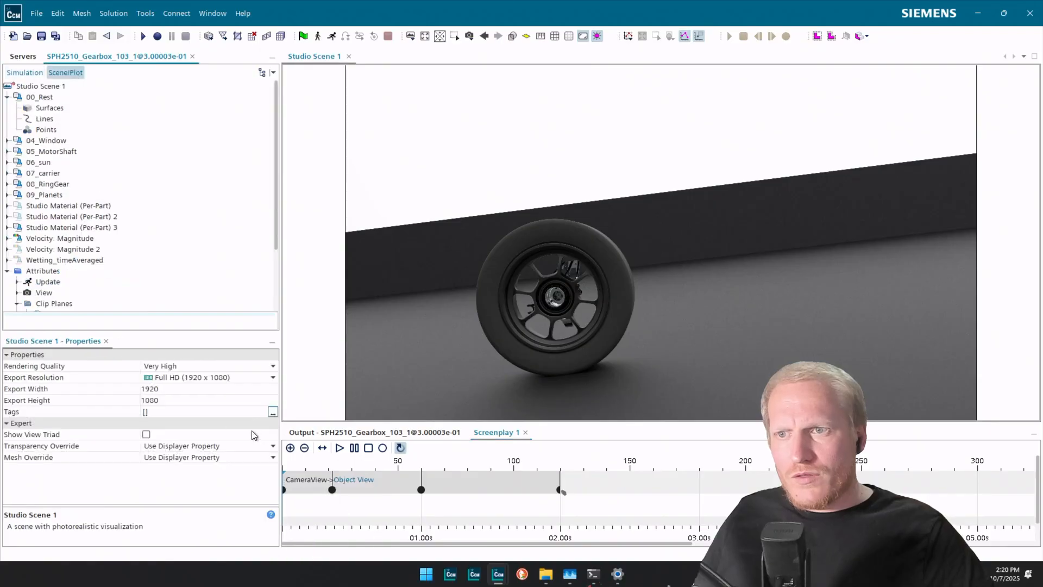
pyautogui.moveTo(634, 286); pyautogui.dragTo(616, 313)
pyautogui.scroll(-8, 643, 298)
pyautogui.moveTo(657, 285); pyautogui.dragTo(624, 294)
pyautogui.moveTo(725, 296); pyautogui.dragTo(741, 276)
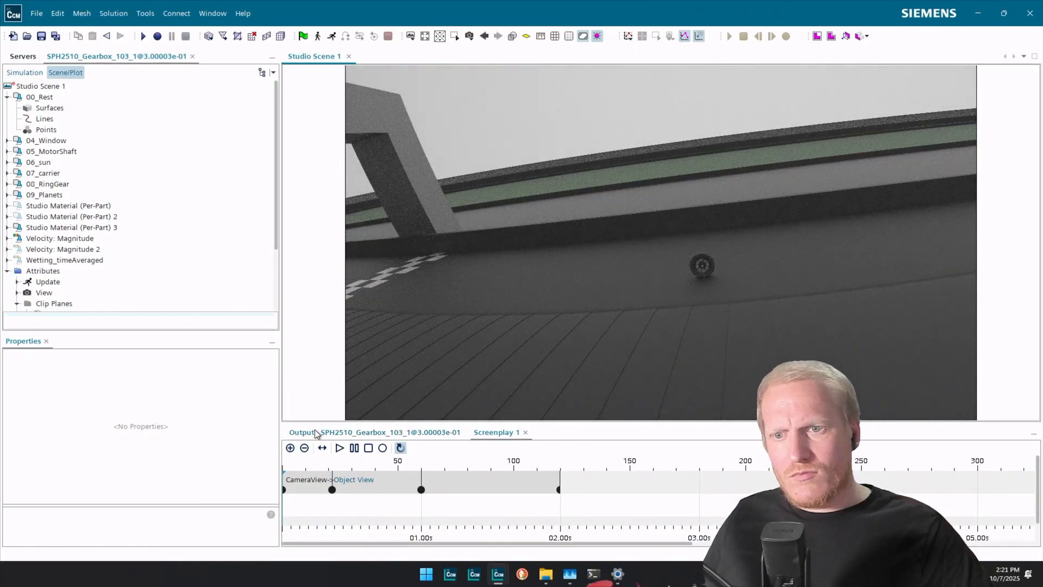
pyautogui.scroll(5, 687, 310)
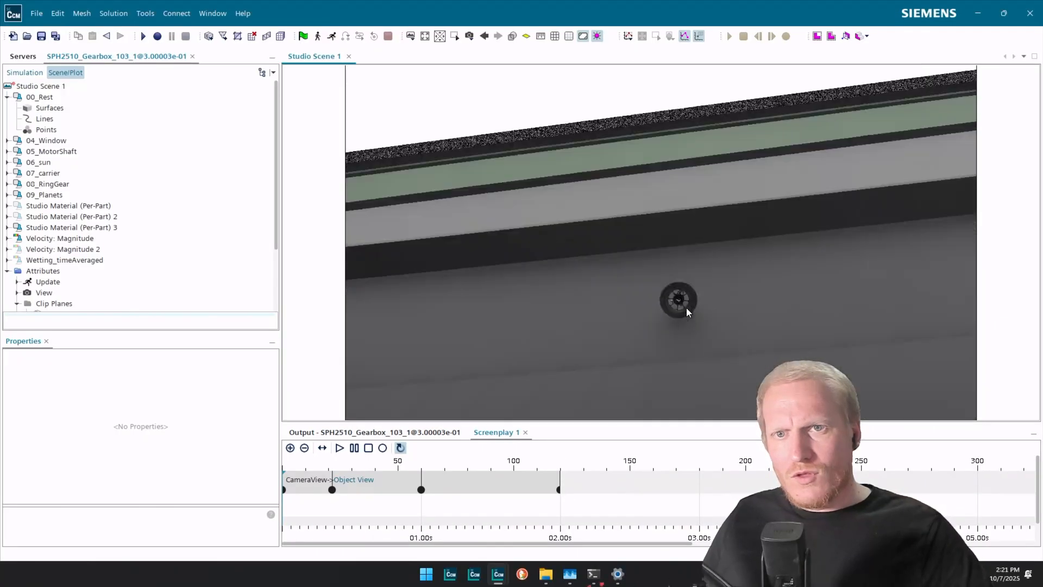
pyautogui.scroll(-5, 655, 309)
pyautogui.moveTo(655, 309); pyautogui.dragTo(598, 324)
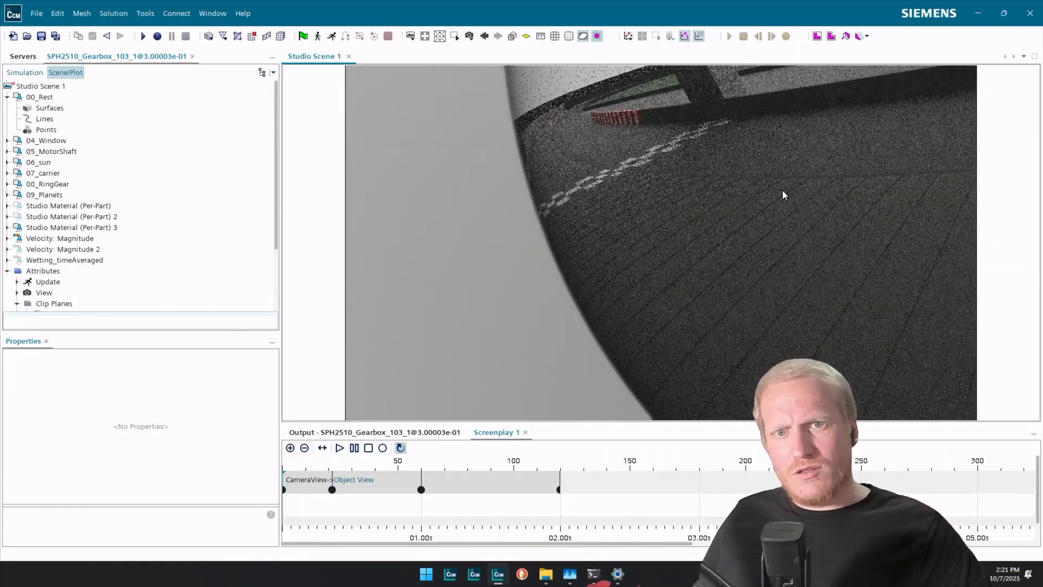
pyautogui.click(483, 36)
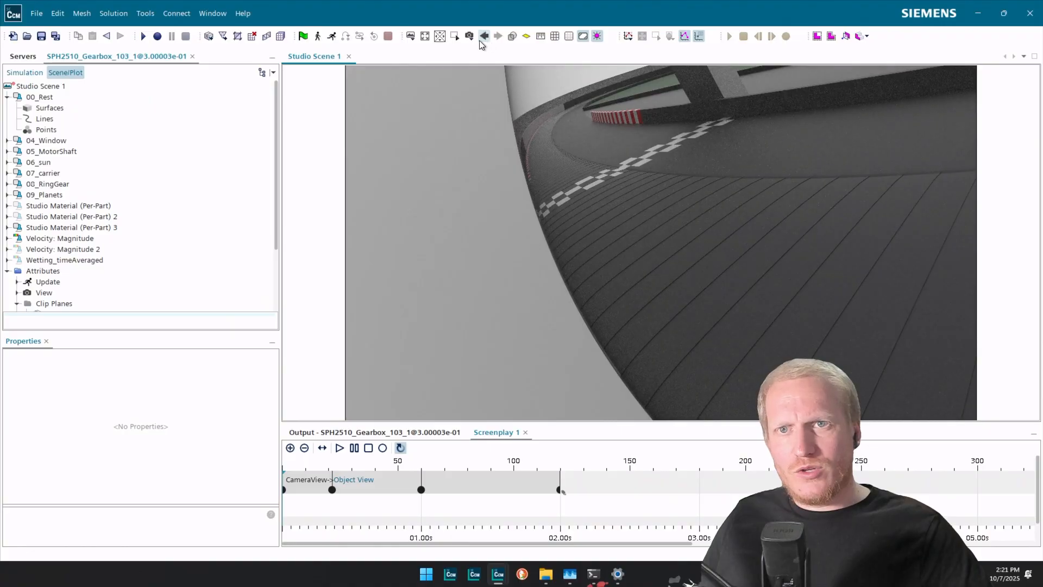
# Restore the stored View 1 and reframe the scene from outside so the whole wheel shows on the track.
pyautogui.click(465, 38)
pyautogui.moveTo(489, 76)
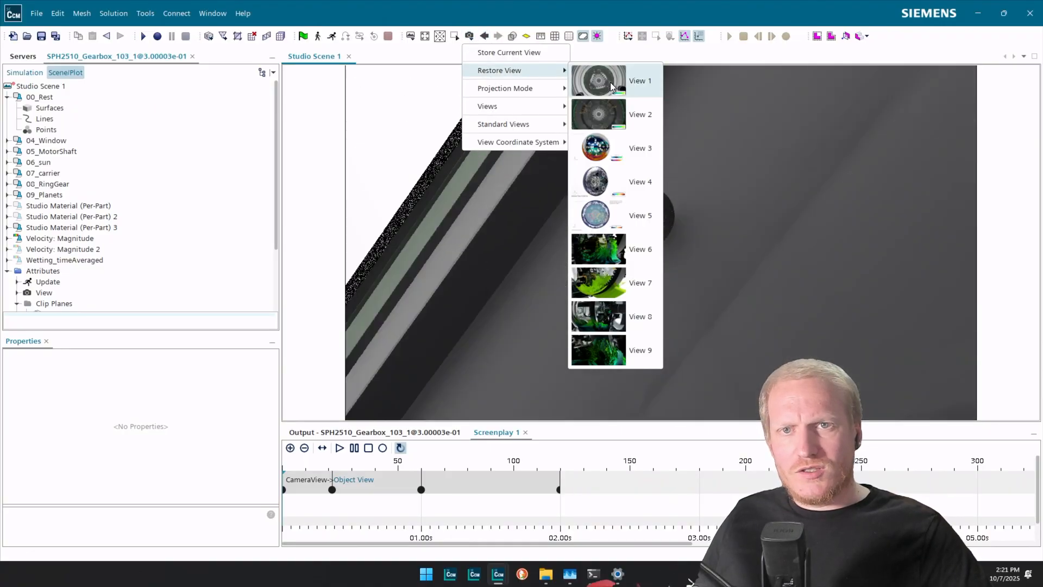
pyautogui.click(611, 82)
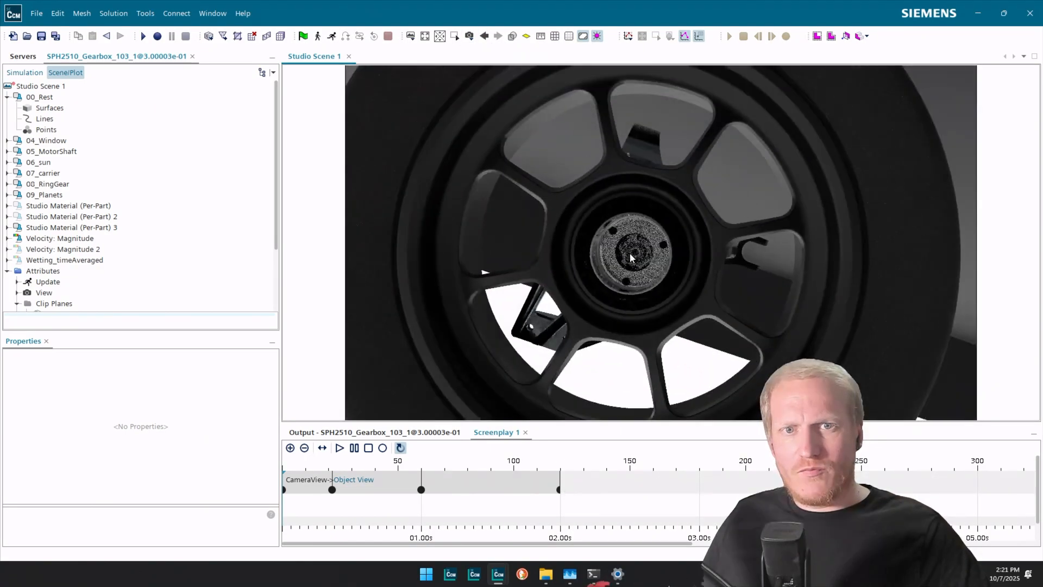
pyautogui.scroll(-5, 630, 253)
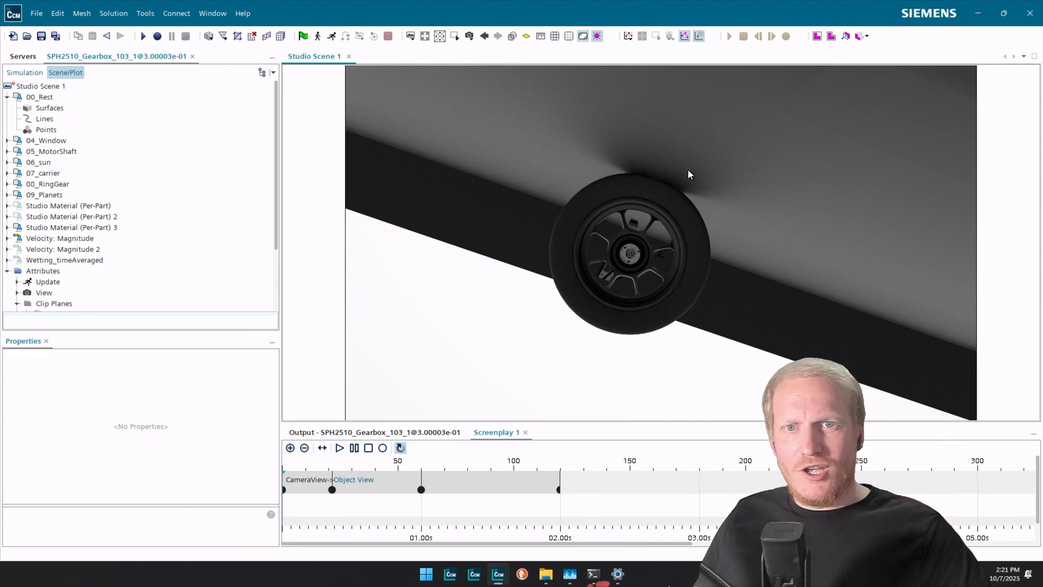
pyautogui.moveTo(688, 170); pyautogui.dragTo(736, 11)
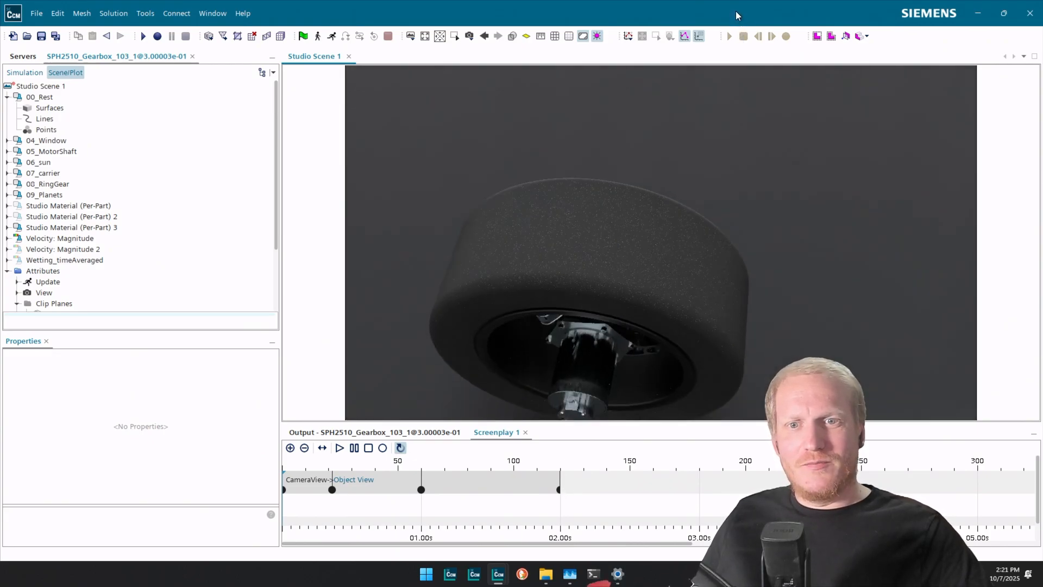
pyautogui.moveTo(752, 295); pyautogui.dragTo(565, 337)
pyautogui.moveTo(766, 277); pyautogui.dragTo(761, 299)
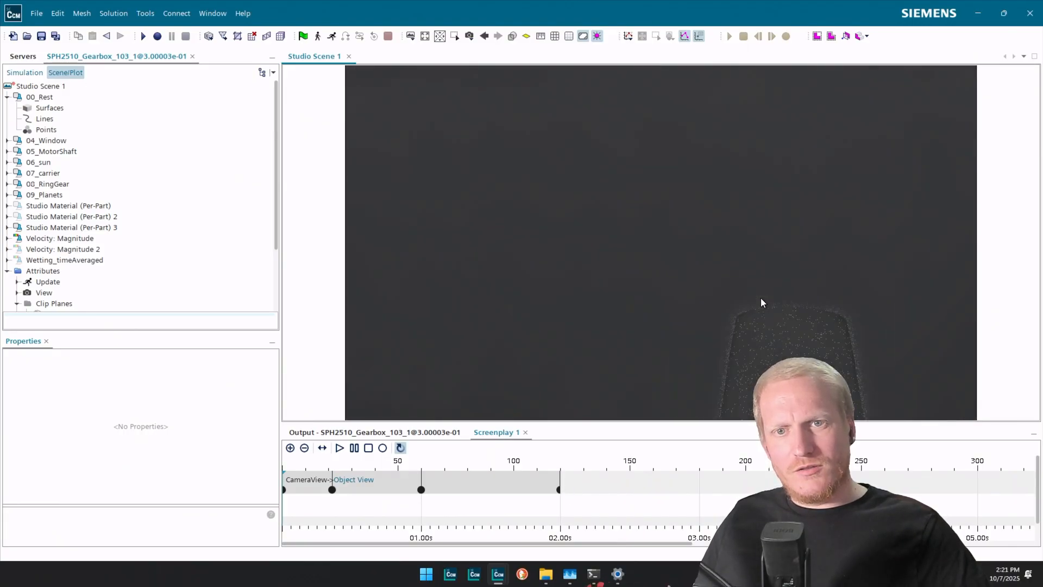
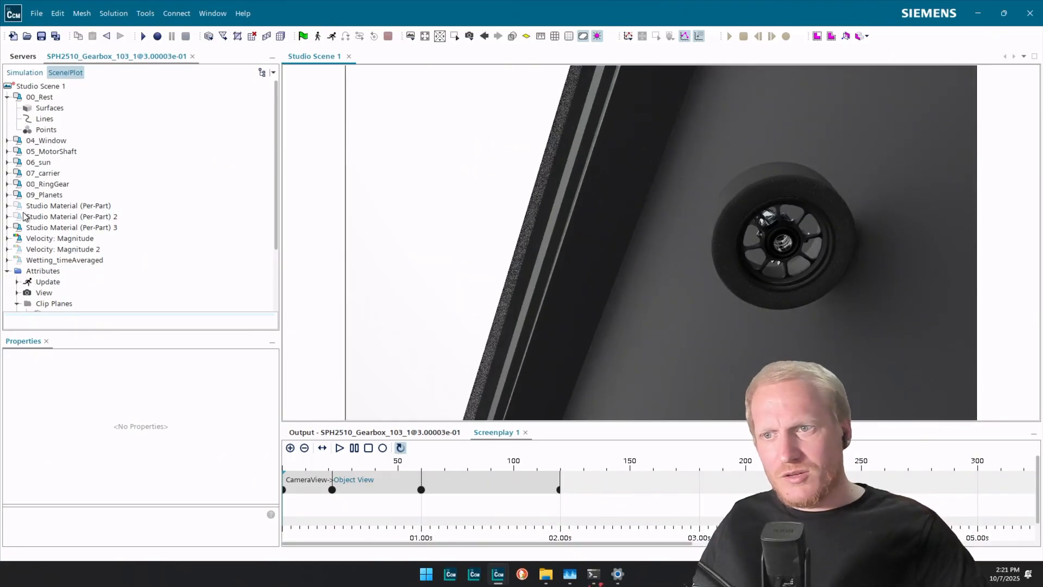
# Open the scene's View attribute and set its coordinate system to Laboratory.
pyautogui.click(54, 273)
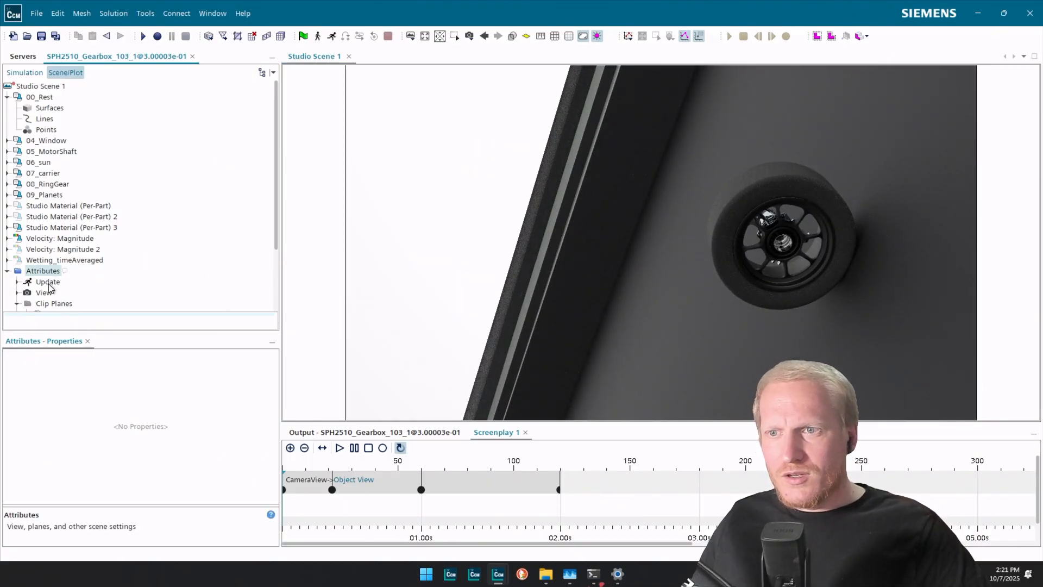
pyautogui.click(48, 283)
pyautogui.click(44, 293)
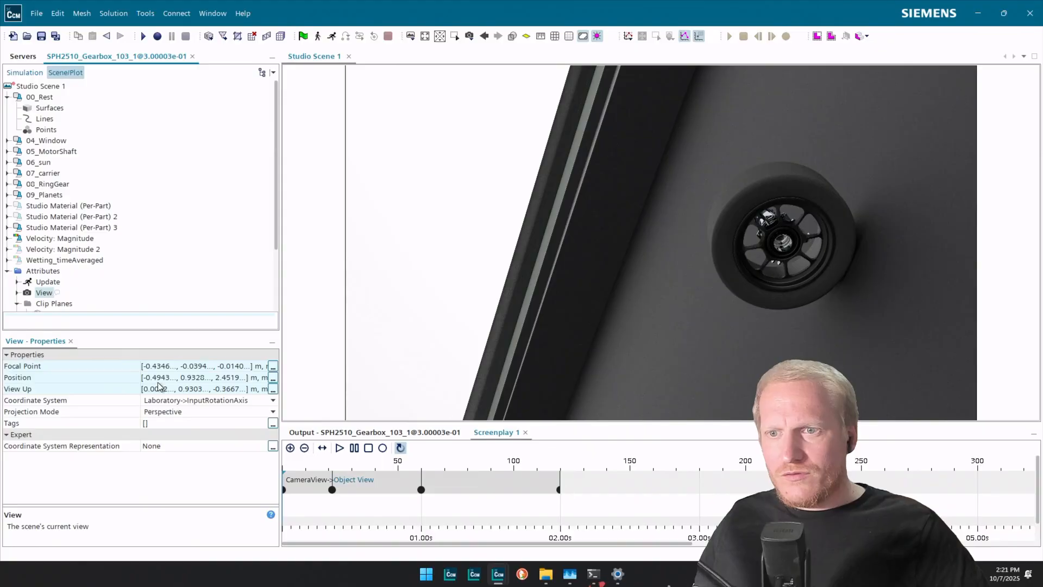
pyautogui.click(191, 401)
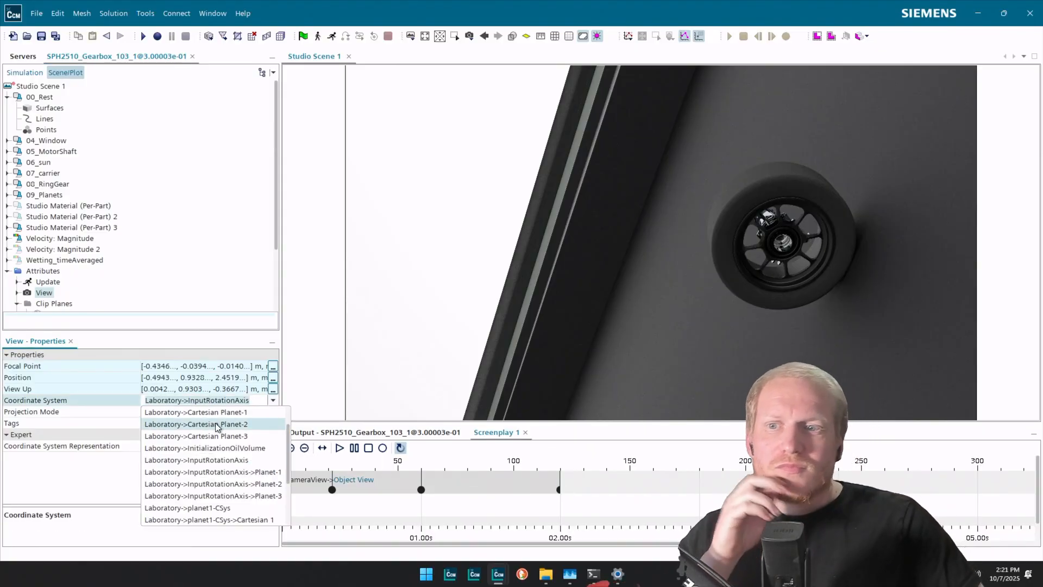
pyautogui.scroll(1, 220, 479)
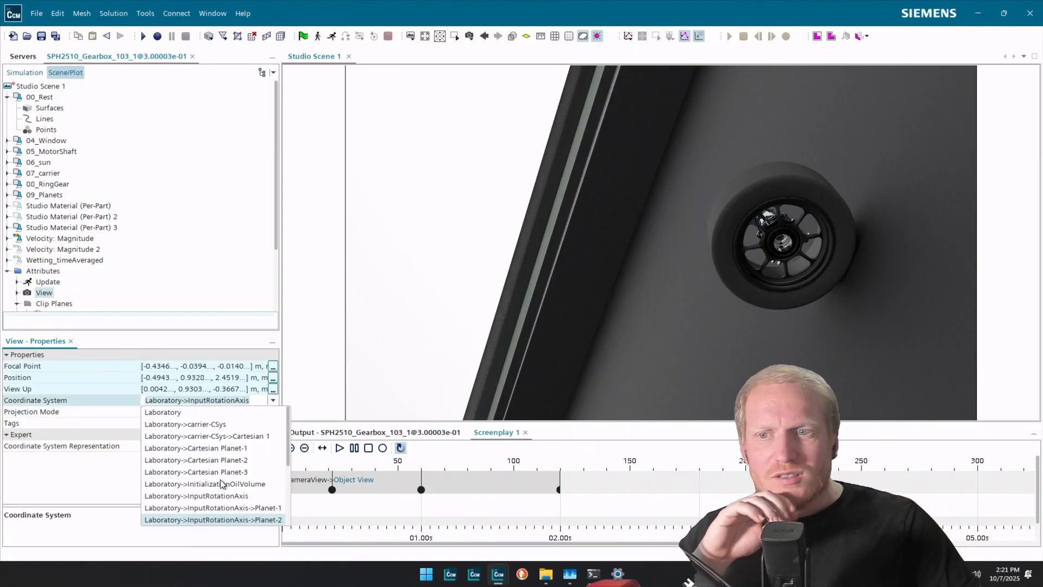
pyautogui.click(212, 412)
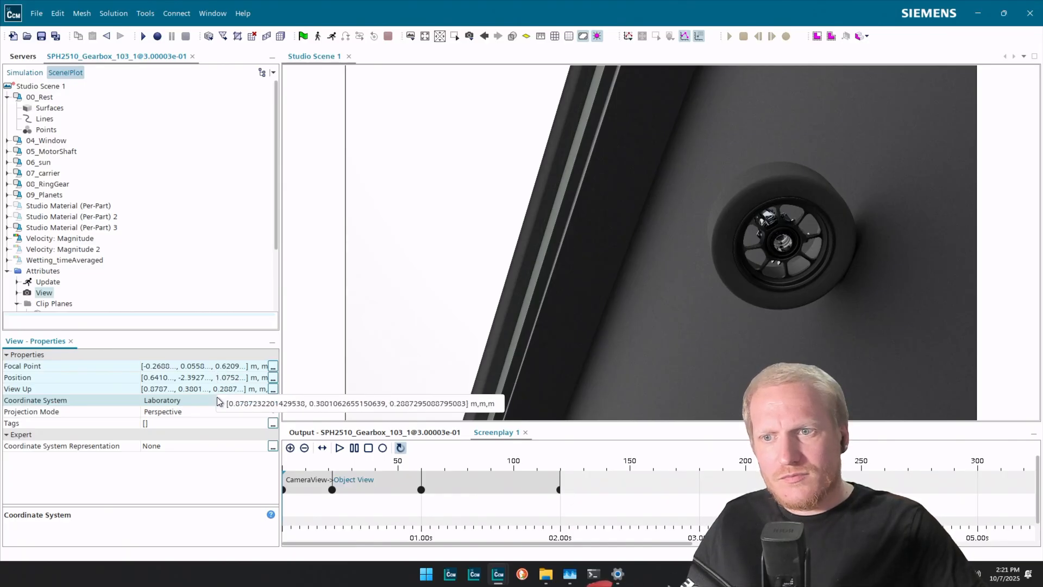
# Switch the View's coordinate system to Laboratory->InputRotationAxis and set View Up to [0, 1, 0].
pyautogui.click(200, 400)
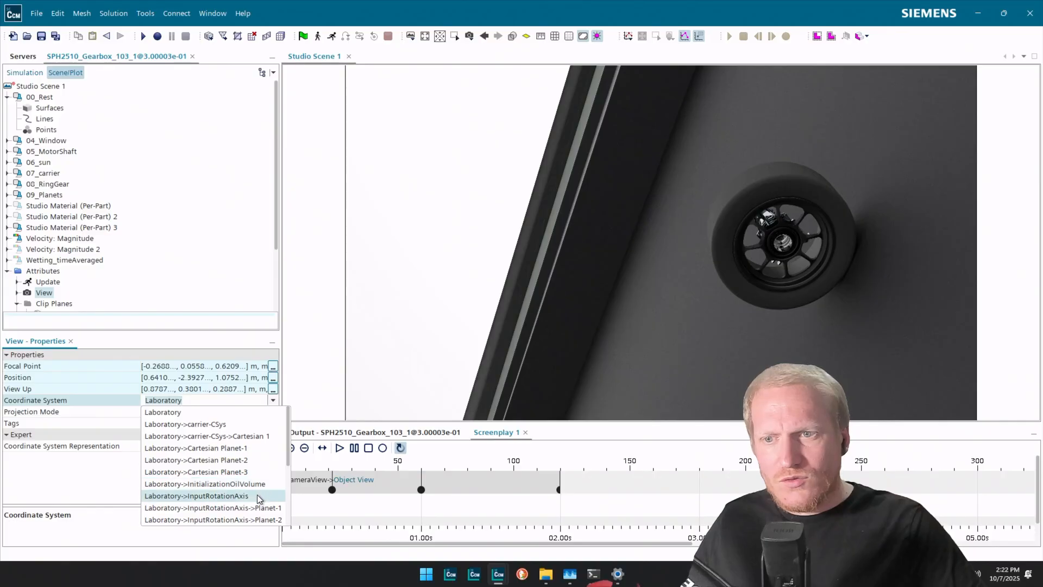
pyautogui.scroll(-4, 257, 497)
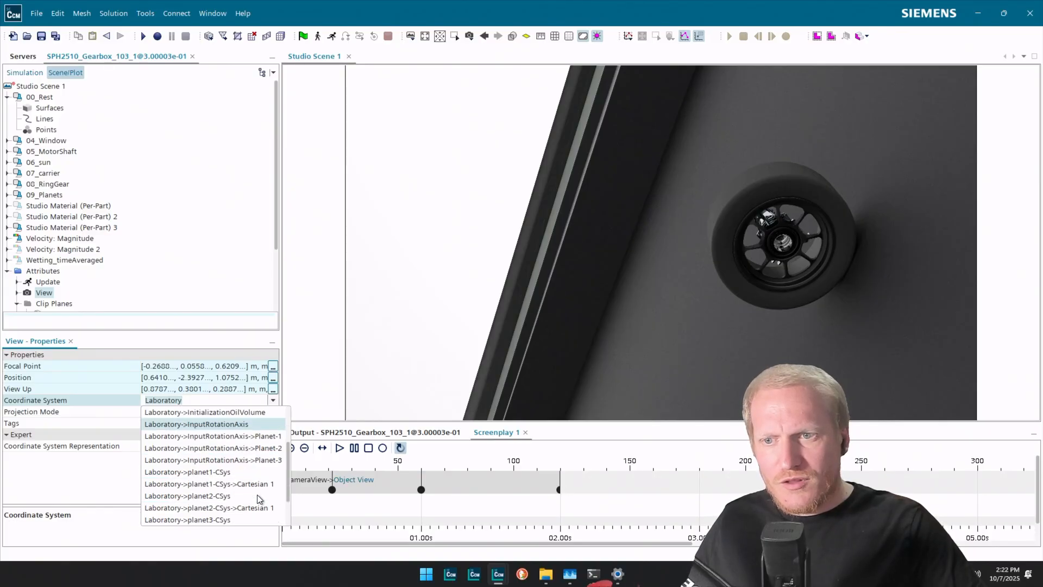
pyautogui.scroll(4, 256, 495)
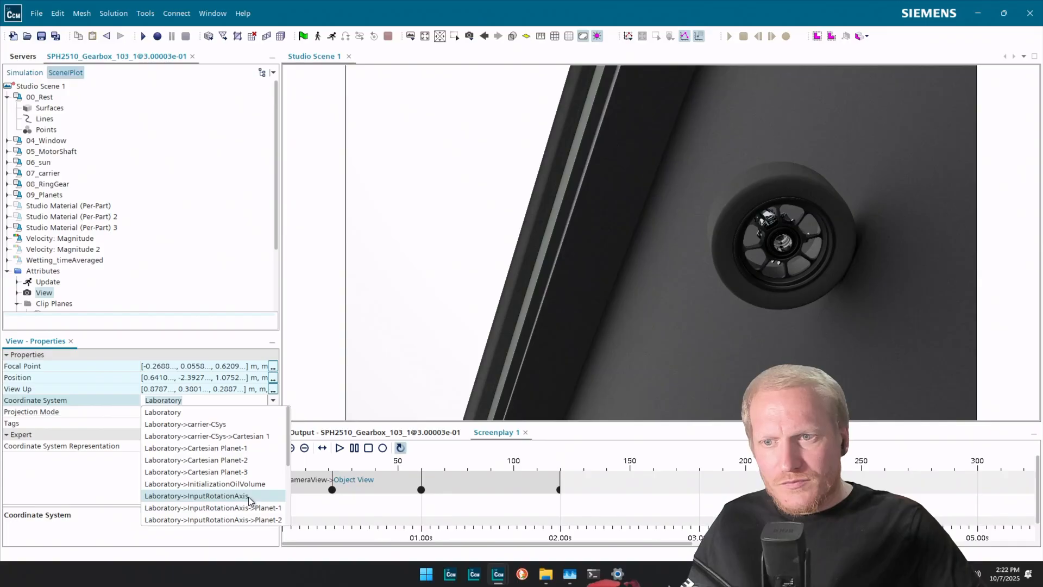
pyautogui.click(249, 496)
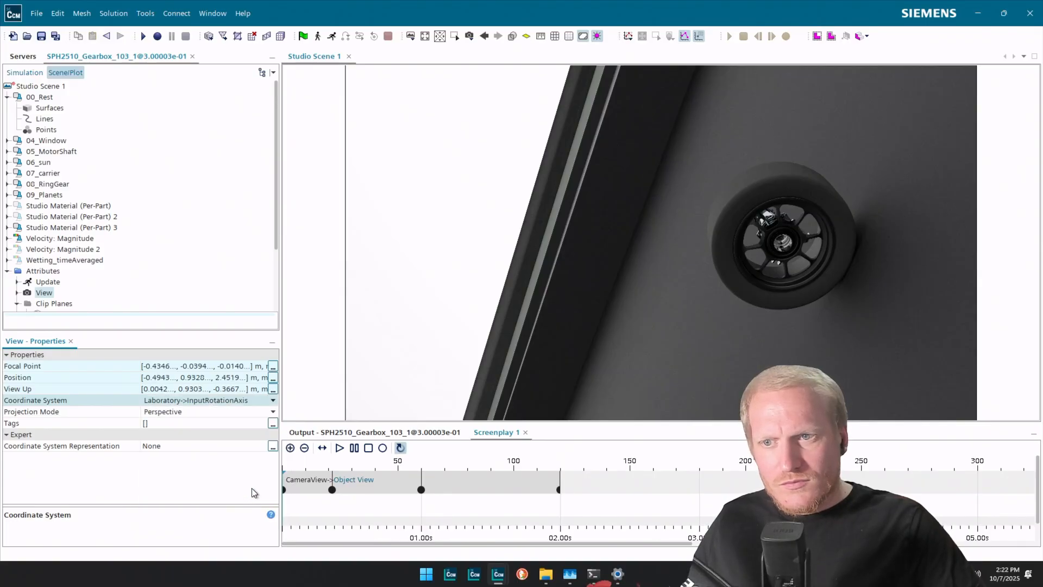
pyautogui.click(246, 388)
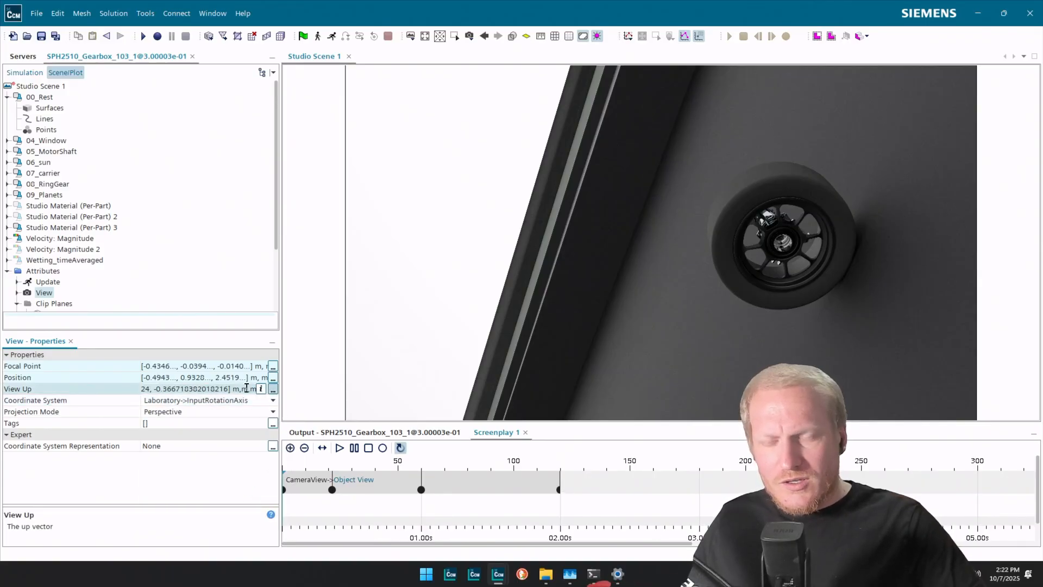
pyautogui.hotkey('ctrl', 'a')
pyautogui.write('0')
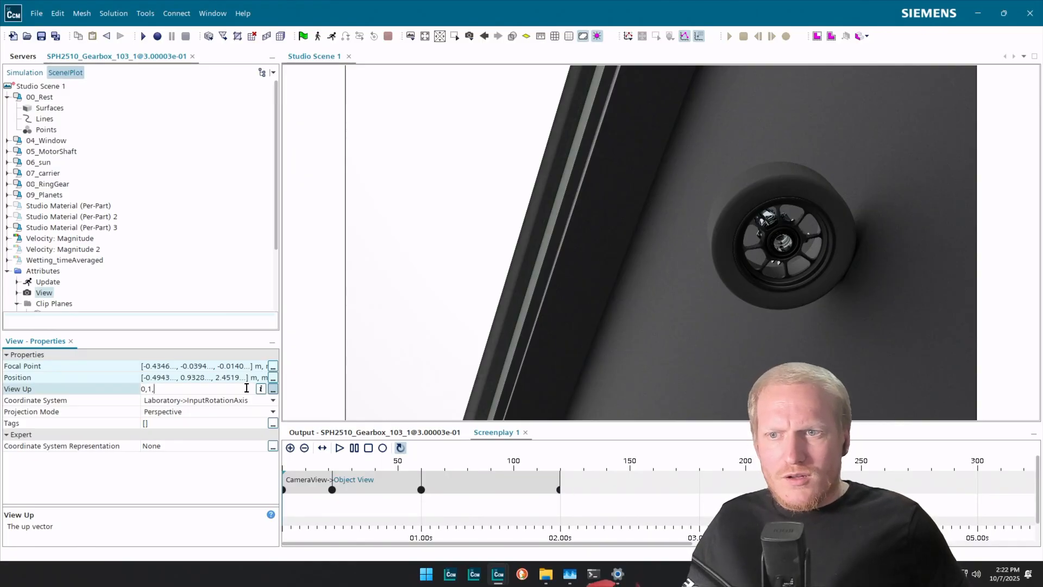
pyautogui.write(', 1.0, 0')
pyautogui.press('Return')
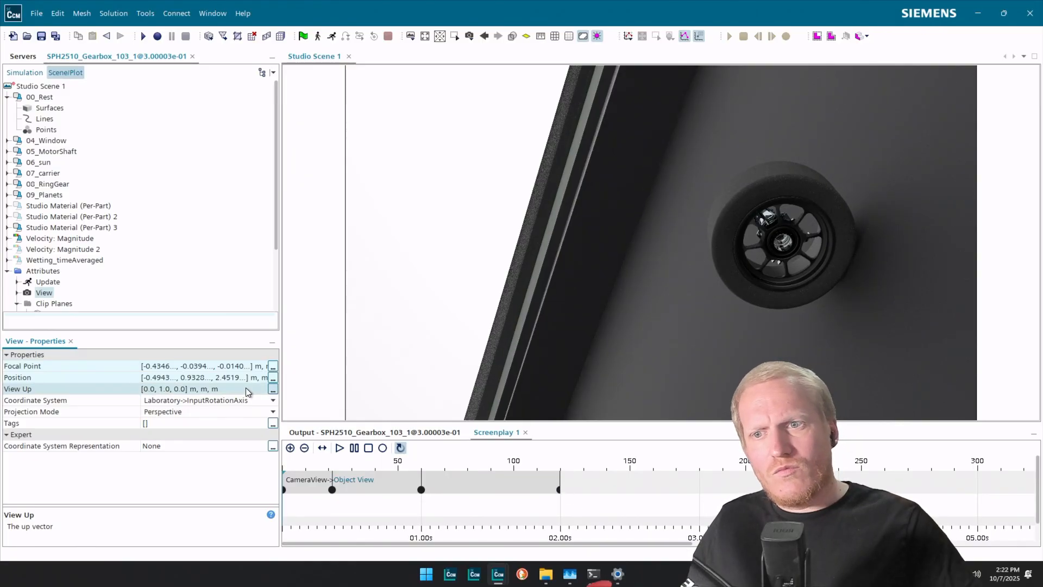
# Set the View's coordinate system to Laboratory and its View Up vector to [0, 0, 1].
pyautogui.click(201, 400)
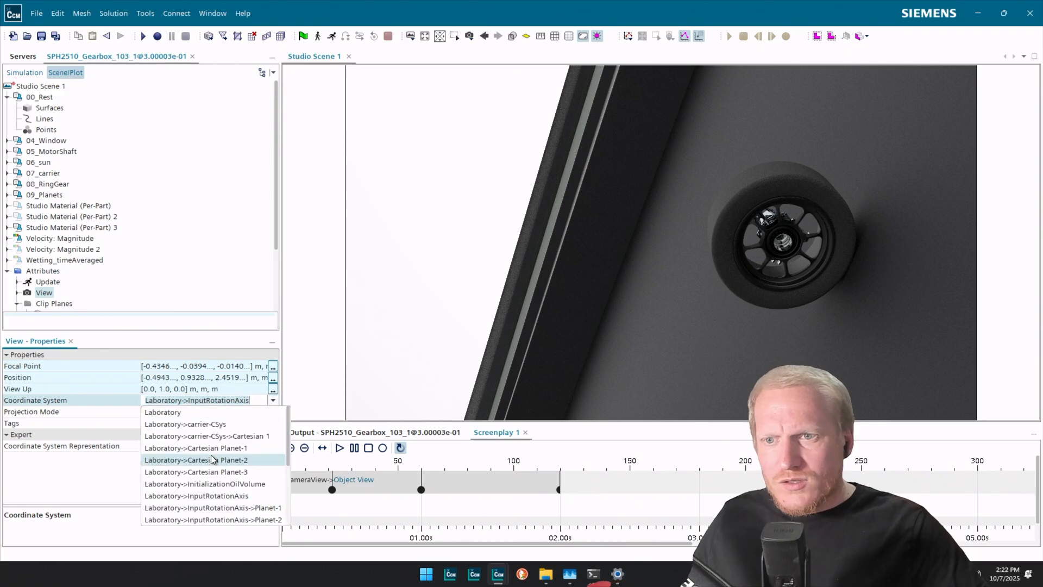
pyautogui.click(212, 411)
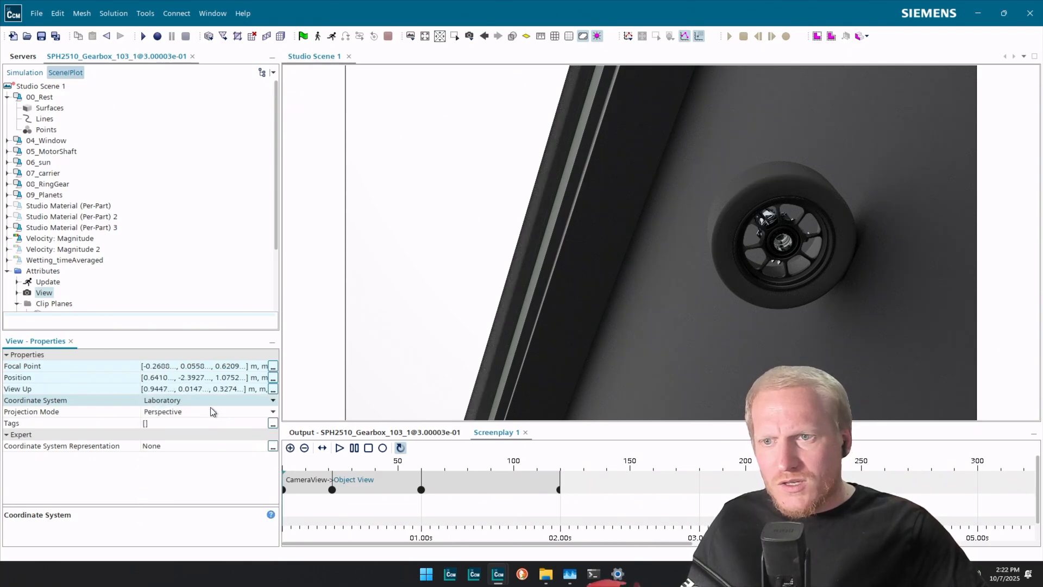
pyautogui.click(199, 388)
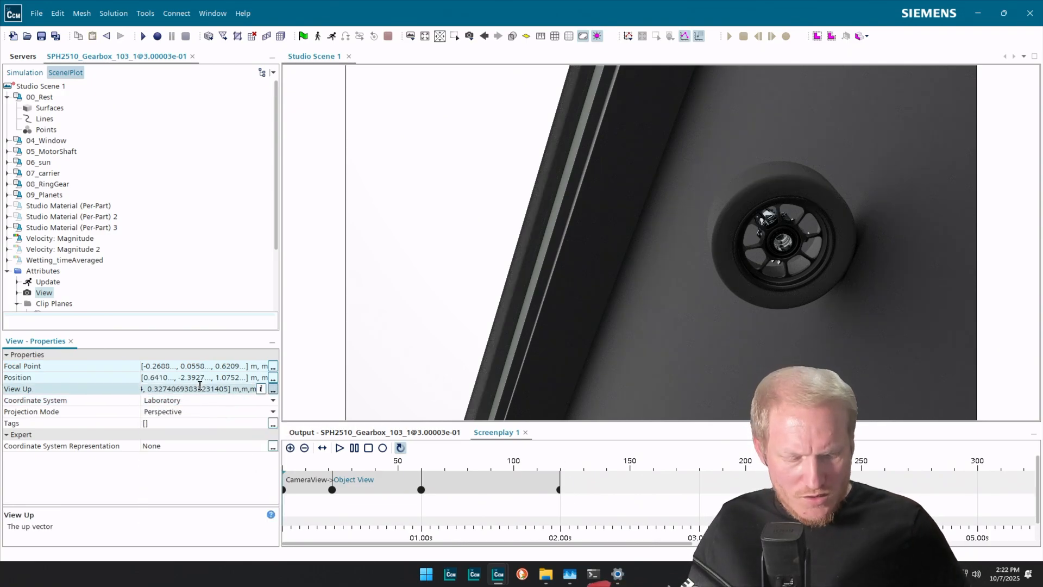
pyautogui.hotkey('ctrl', 'a')
pyautogui.write('0, 0.0, 1')
pyautogui.press('Return')
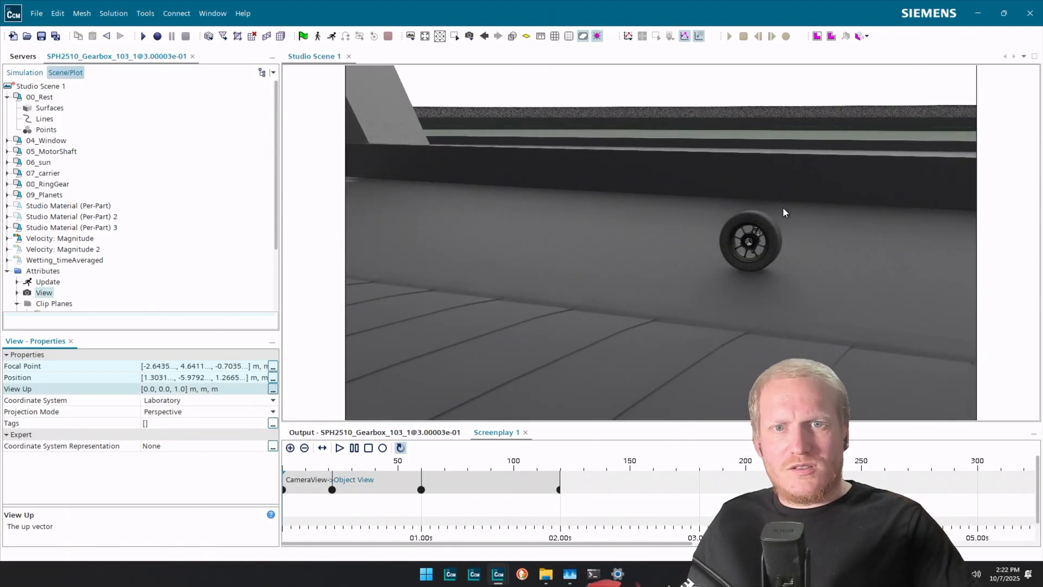
# Reframe the wheel near the image centre with the chequered line in view, and level the camera with View Up [0, 0, 1].
pyautogui.scroll(-2, 806, 251)
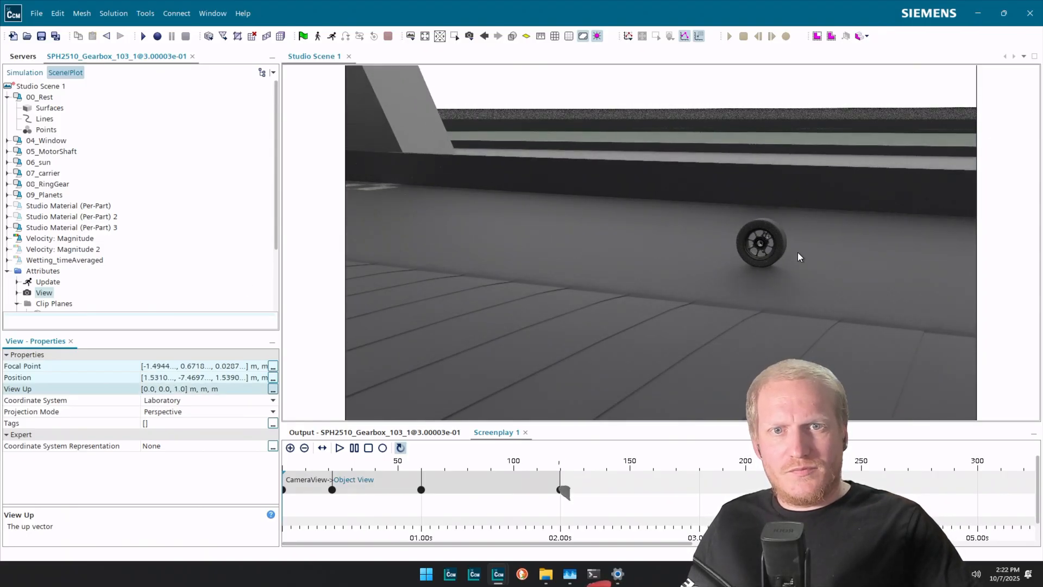
pyautogui.moveTo(798, 252); pyautogui.dragTo(726, 252, button='middle')
pyautogui.moveTo(726, 252); pyautogui.dragTo(684, 251)
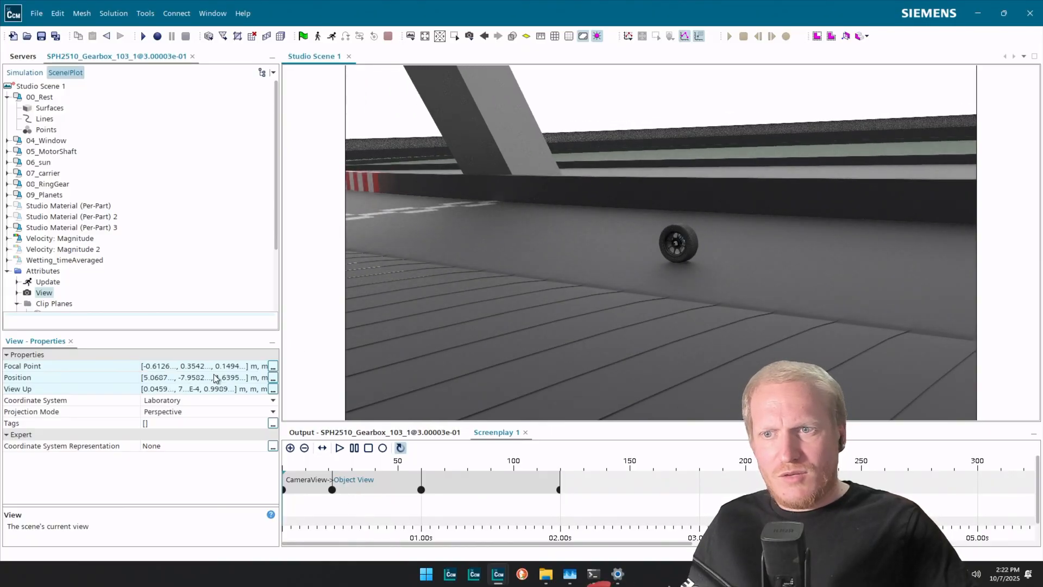
pyautogui.click(218, 391)
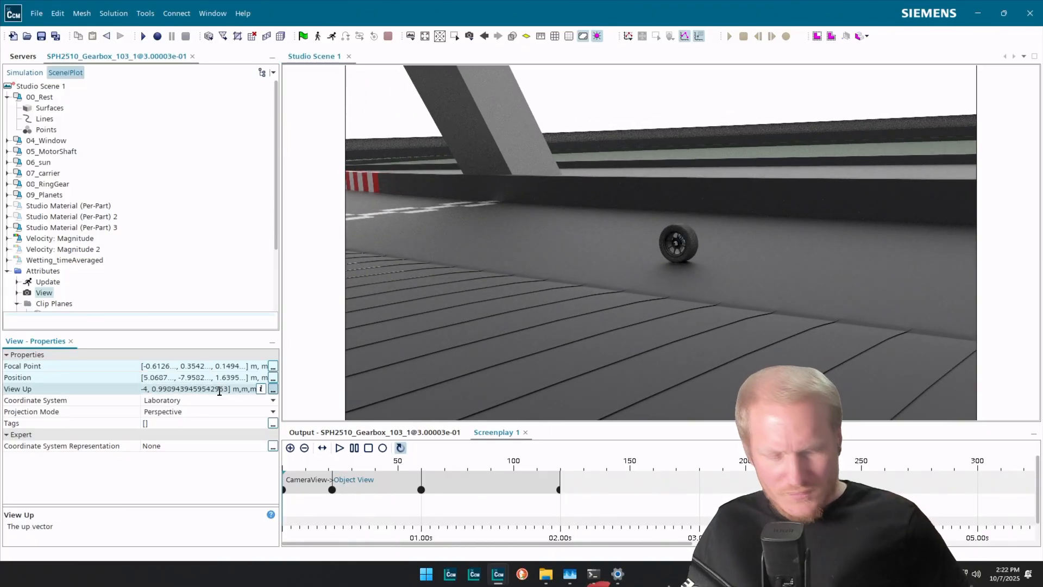
pyautogui.write('0, ')
pyautogui.write('0.0, 1')
pyautogui.press('Return')
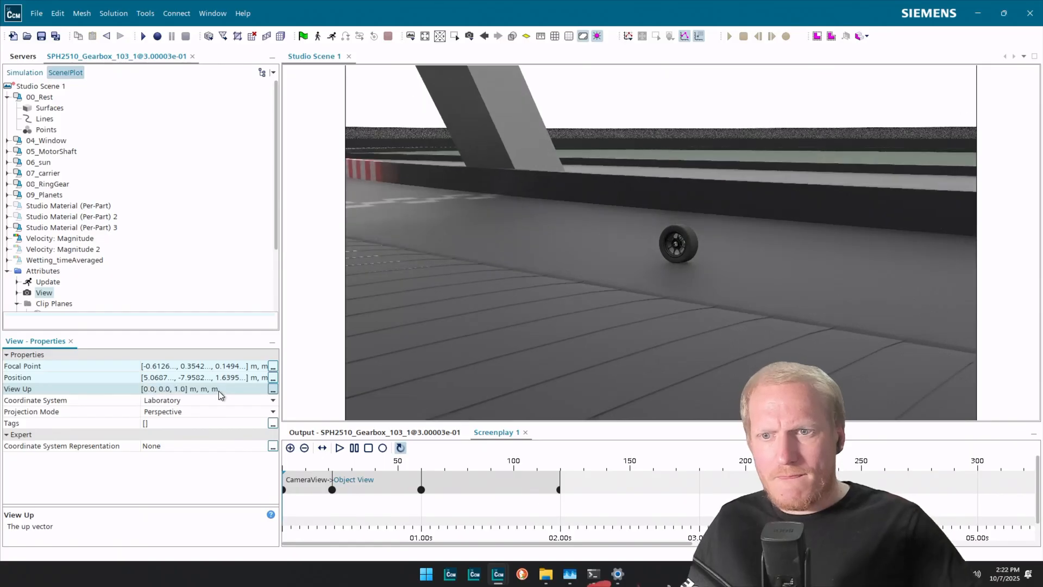
pyautogui.click(24, 73)
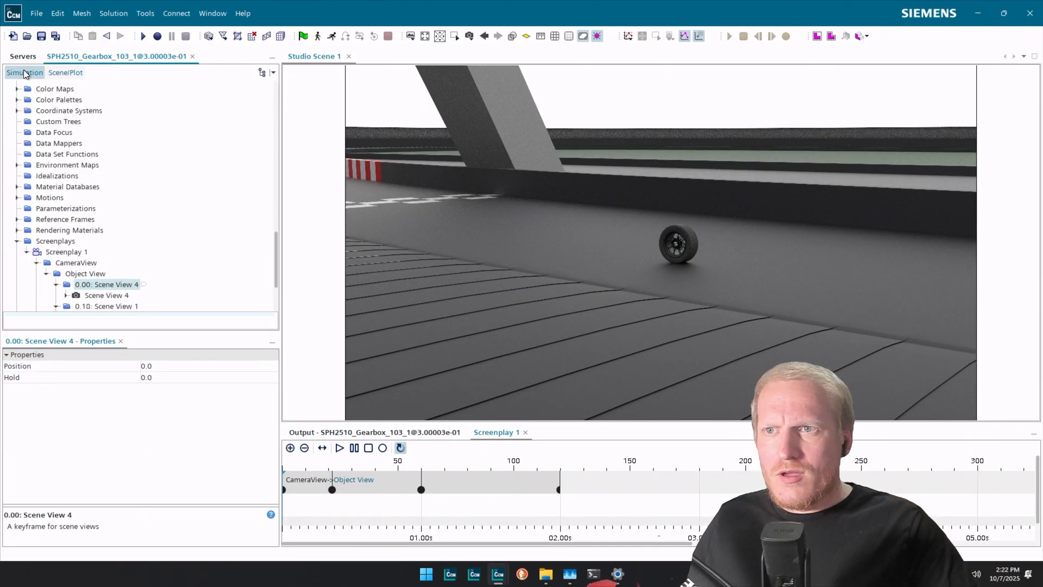
# Disable the screenplay's CameraView action and rename it CameraViewOPT.
pyautogui.click(85, 263)
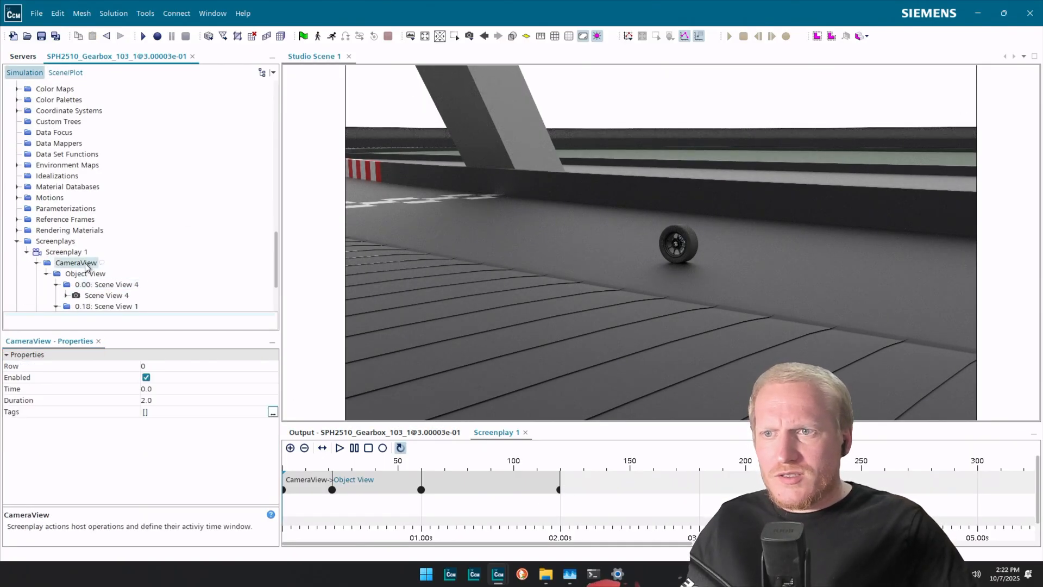
pyautogui.press('F2')
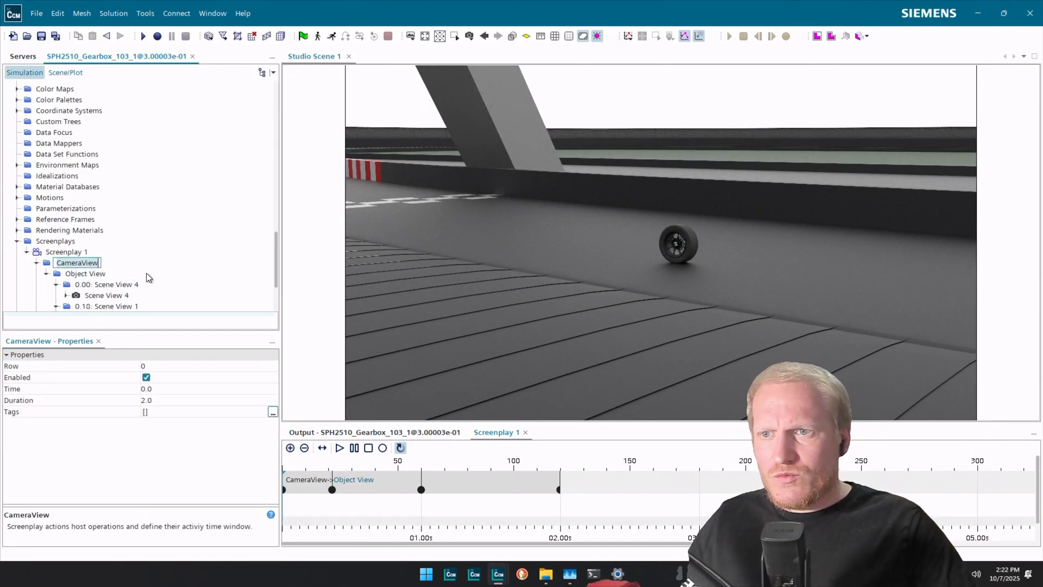
pyautogui.click(145, 379)
pyautogui.click(89, 263)
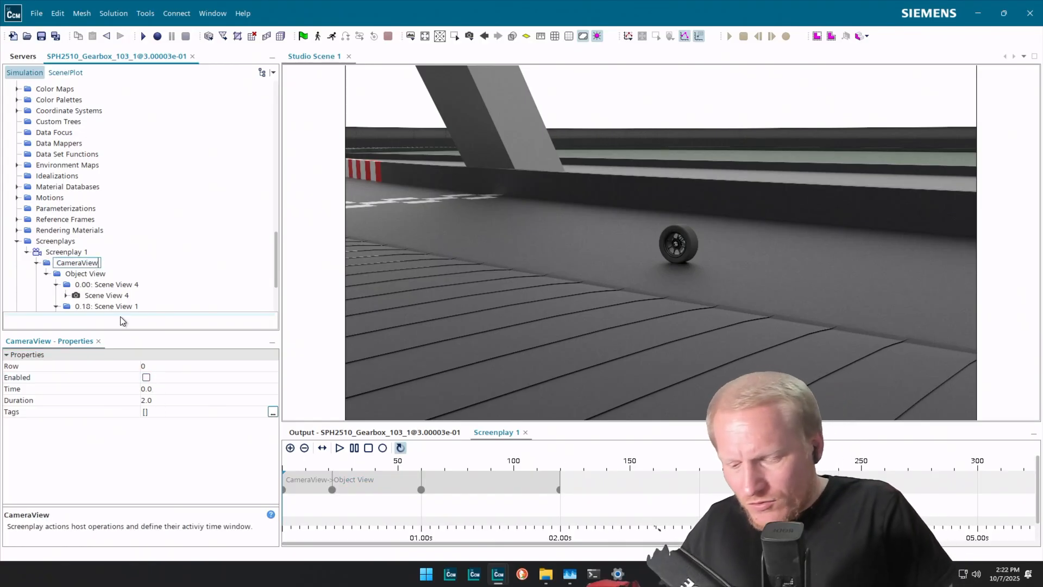
pyautogui.write('OPT')
pyautogui.press('Return')
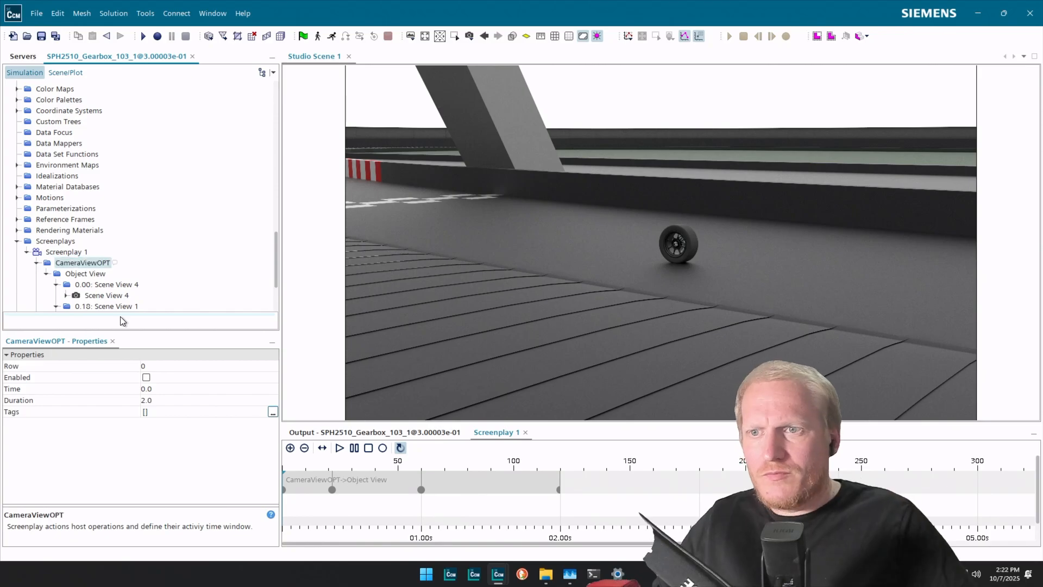
# Add the scene's View attribute to Screenplay 1 as a new action on the row below CameraViewOPT.
pyautogui.click(66, 73)
pyautogui.scroll(-3, 51, 208)
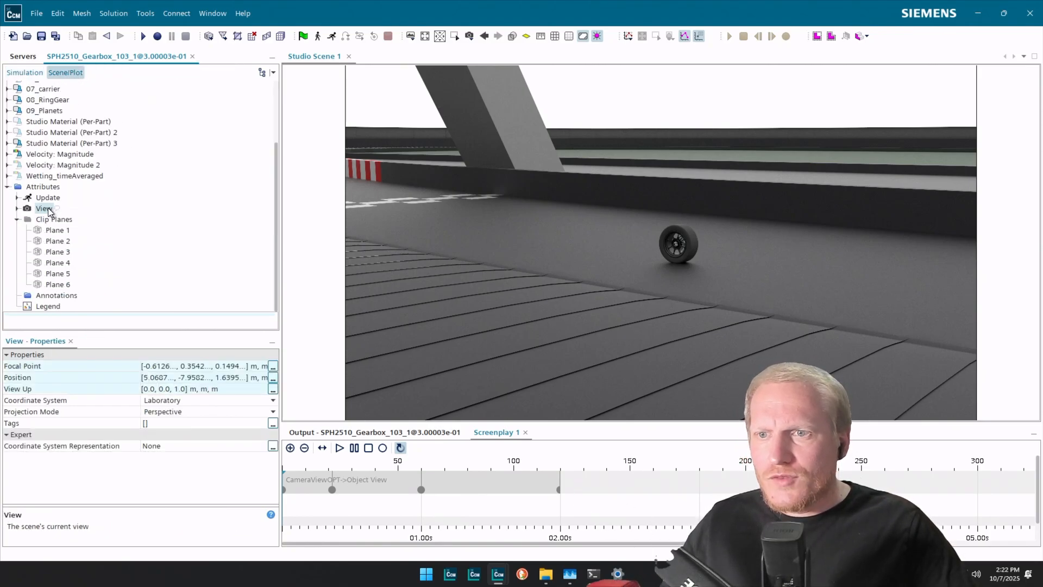
pyautogui.moveTo(352, 532); pyautogui.dragTo(348, 507)
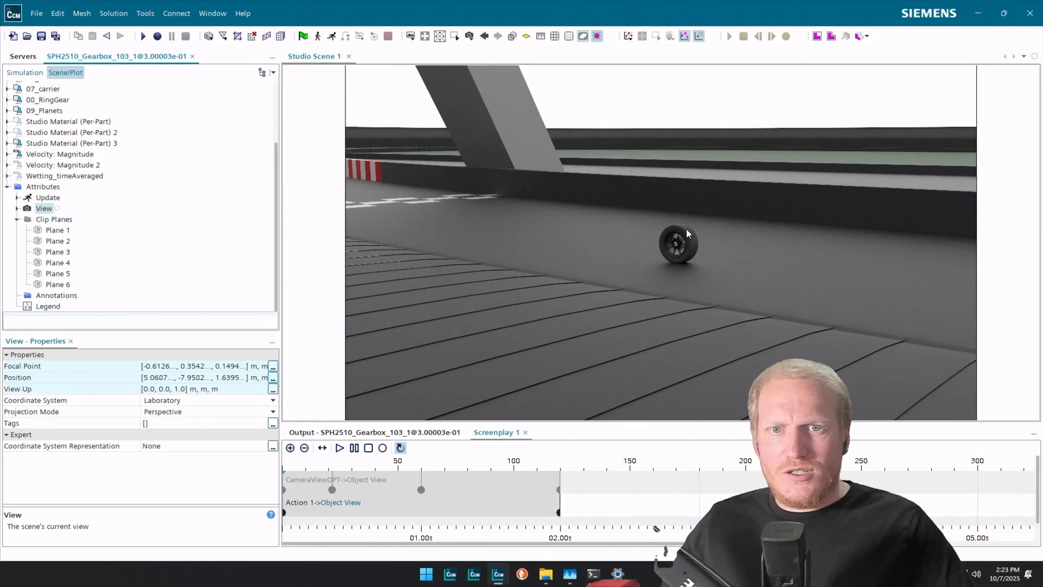
# Frame the scene closely on the wheel hub, looking almost straight at the metal cover and the gears behind it.
pyautogui.scroll(6, 672, 245)
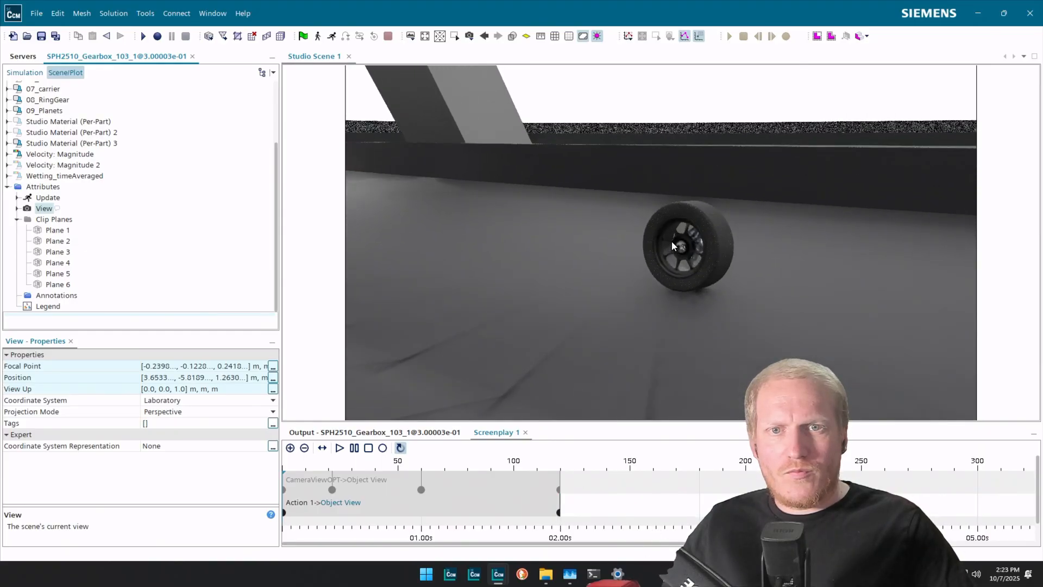
pyautogui.moveTo(685, 262); pyautogui.dragTo(743, 259)
pyautogui.scroll(4, 742, 259)
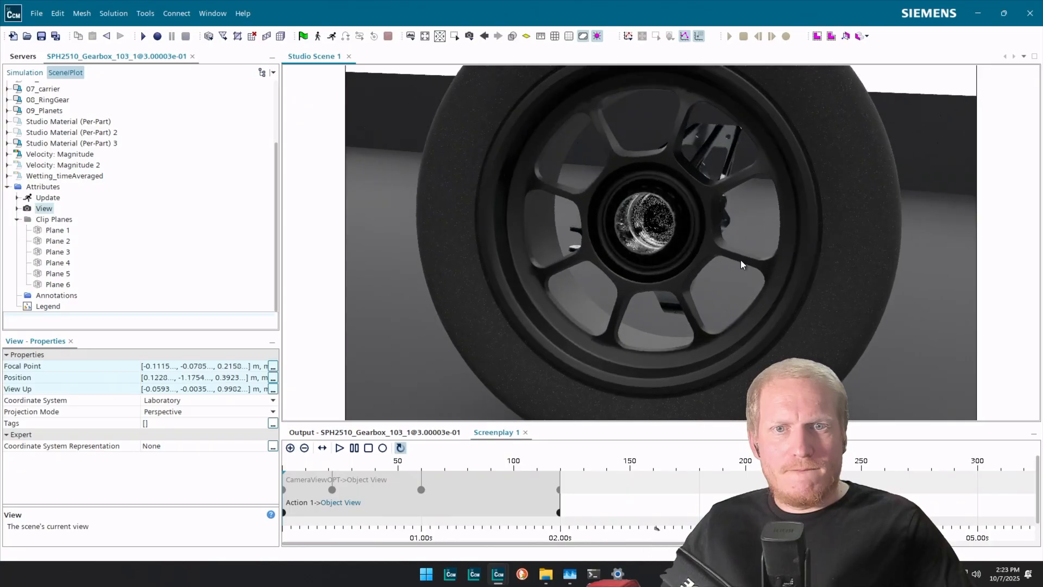
pyautogui.moveTo(561, 511); pyautogui.dragTo(562, 514)
pyautogui.moveTo(623, 325); pyautogui.dragTo(645, 314)
pyautogui.scroll(4, 705, 283)
pyautogui.scroll(5, 712, 224)
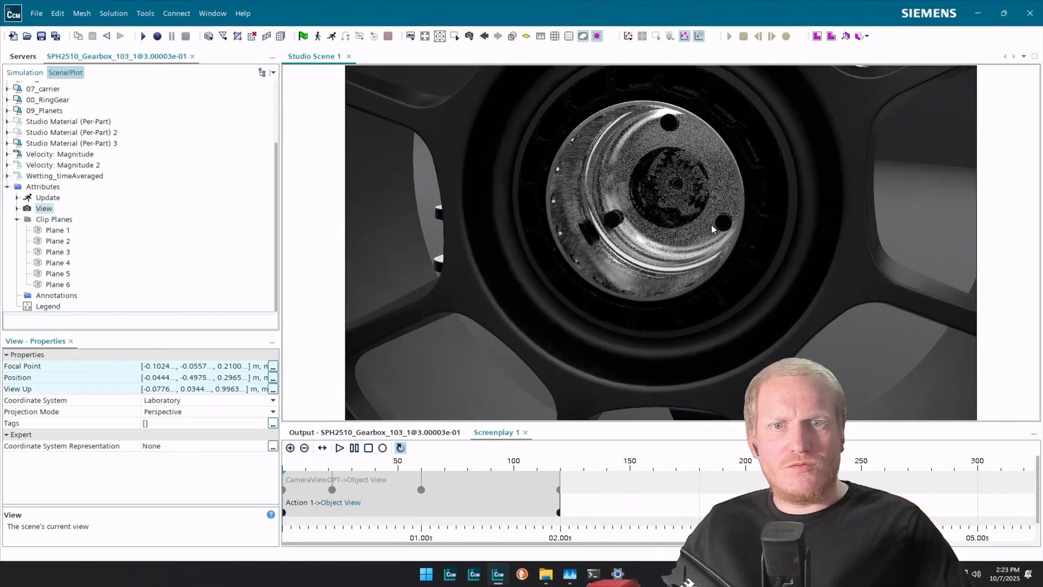
pyautogui.moveTo(716, 219); pyautogui.dragTo(704, 246)
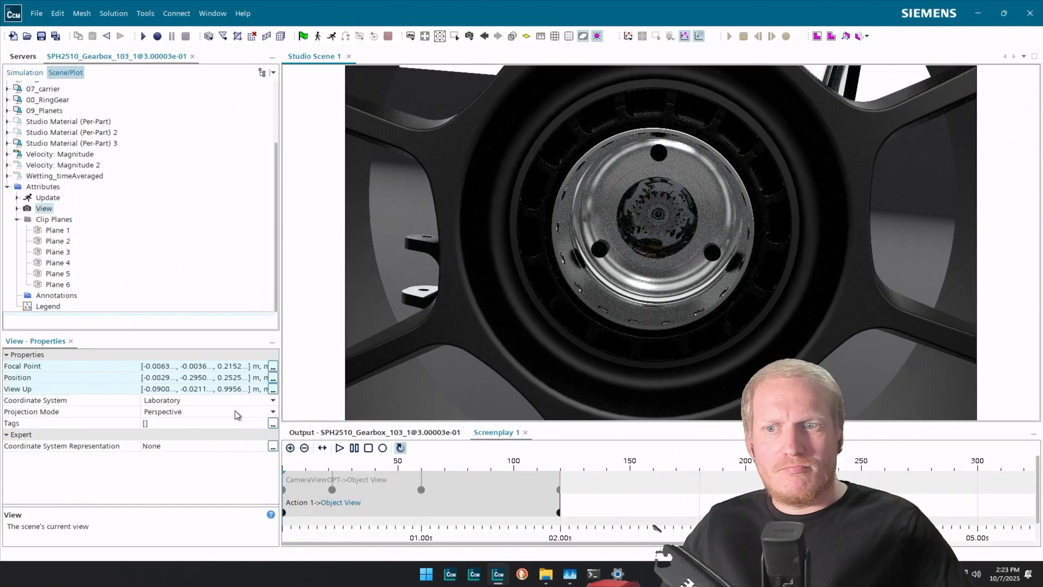
# Level the hub close-up by setting the View's View Up vector to [0, 0, 1].
pyautogui.click(217, 390)
pyautogui.hotkey('ctrl', 'a')
pyautogui.write('0, ')
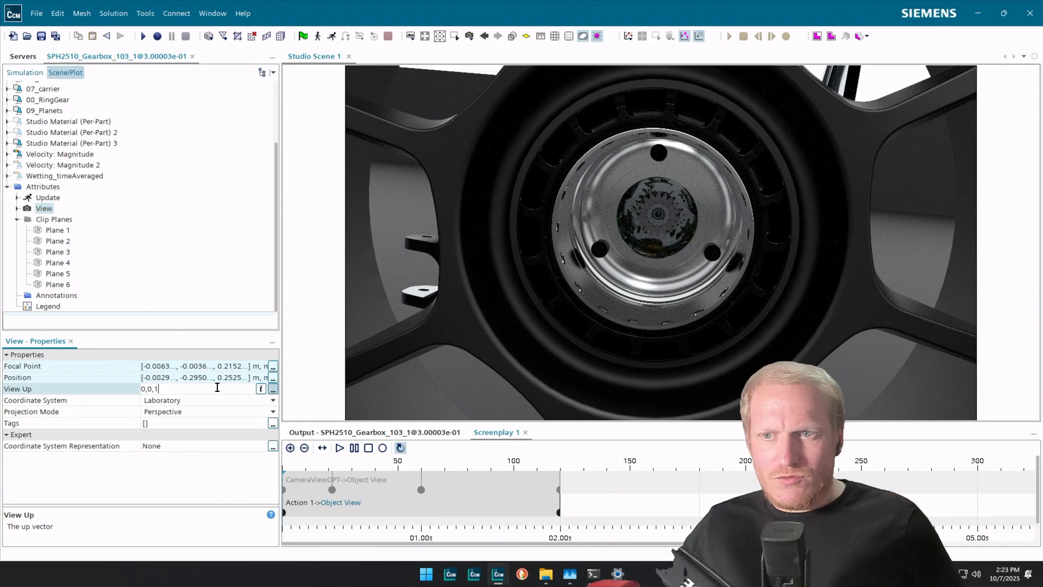
pyautogui.write('0.0, 1')
pyautogui.press('Return')
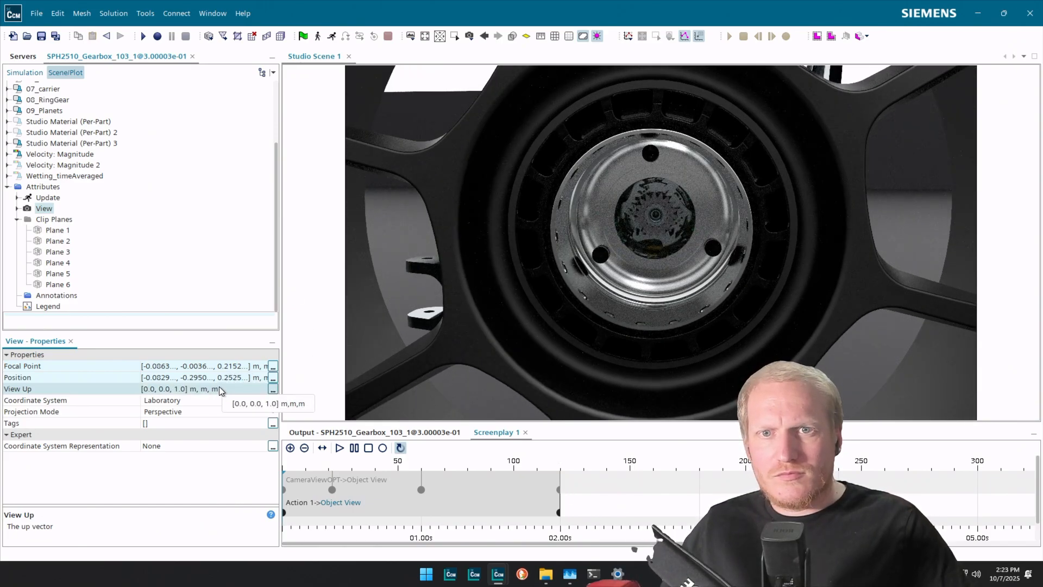
# Apply the current hub view to Action 1's end keyframe and move that keyframe to position 0.49.
pyautogui.rightClick(560, 513)
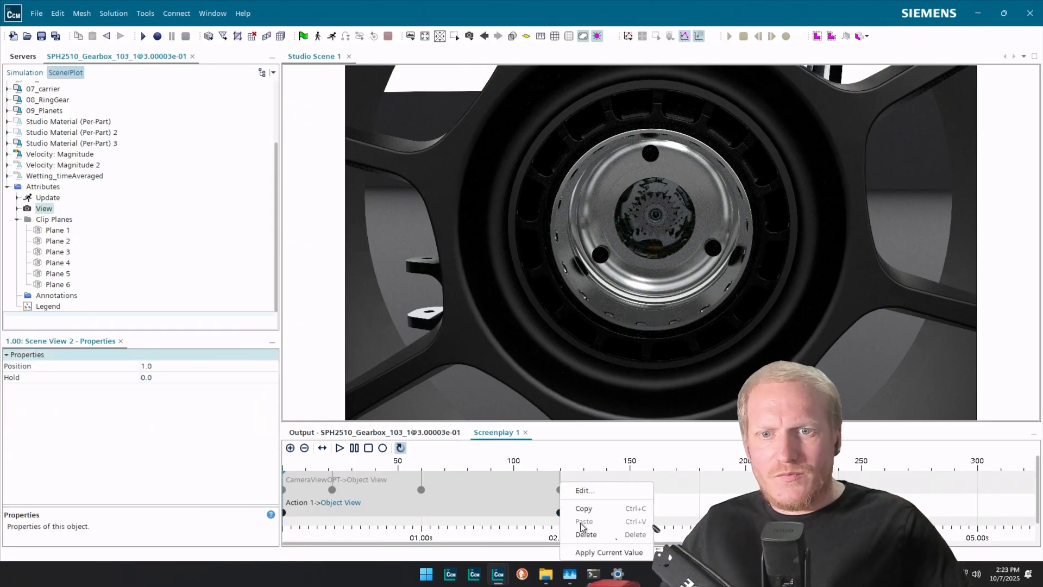
pyautogui.click(600, 553)
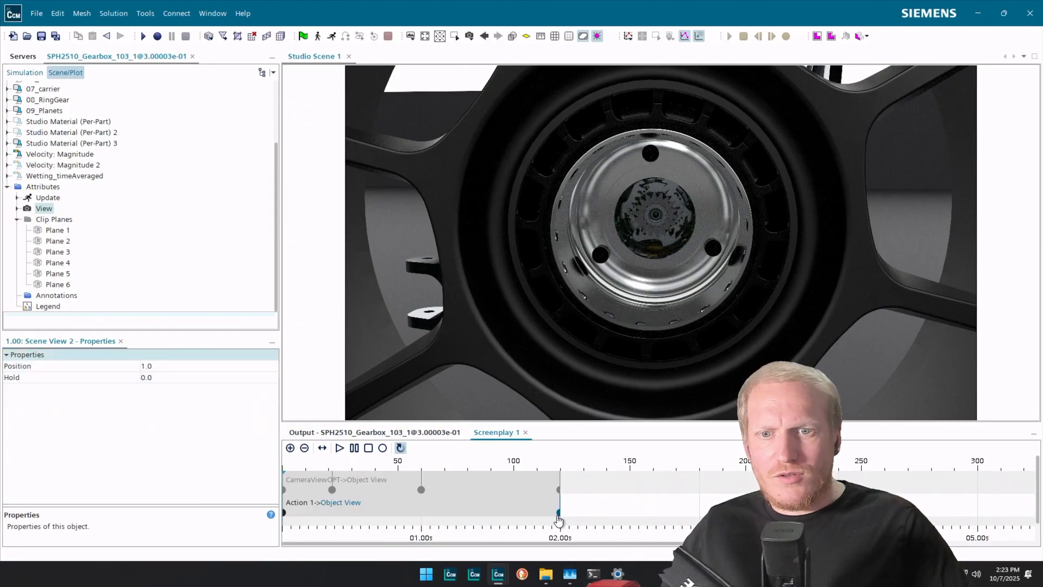
pyautogui.moveTo(558, 514); pyautogui.dragTo(419, 513)
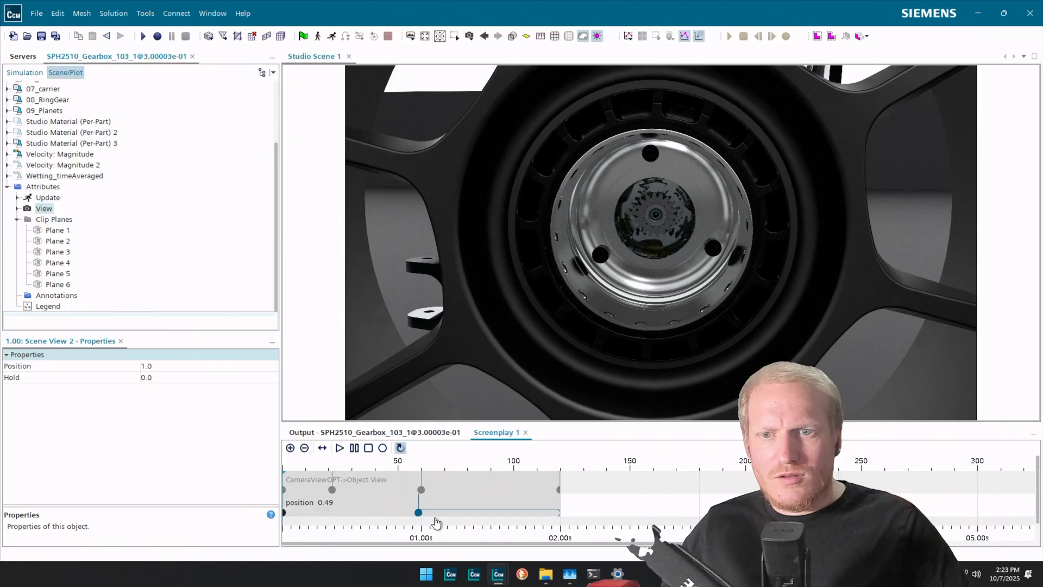
# Frame the central sun gear closely through the hub opening and apply this view to Action 1's keyframe at 2 s.
pyautogui.click(558, 513)
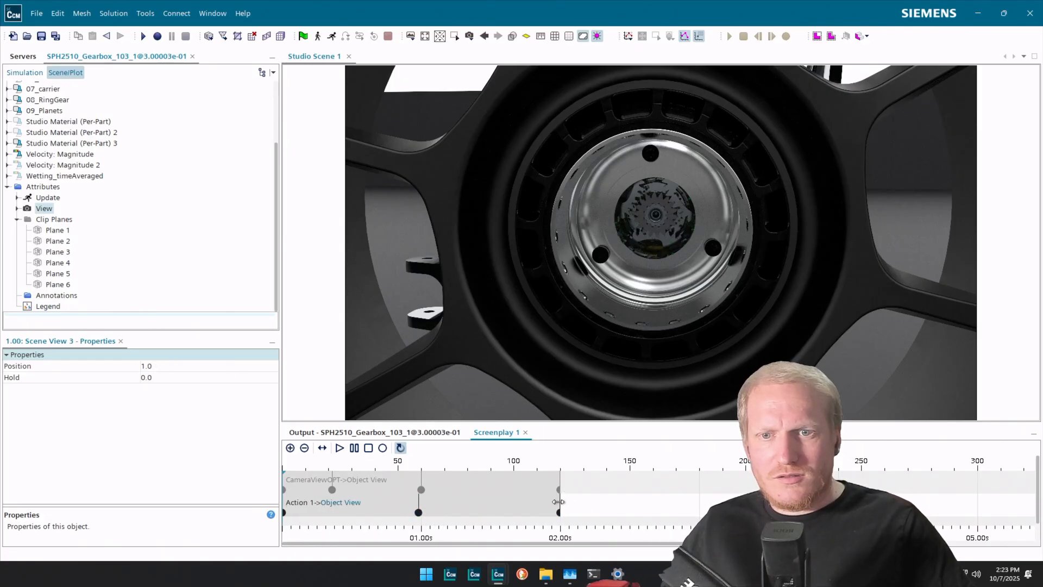
pyautogui.scroll(2, 687, 238)
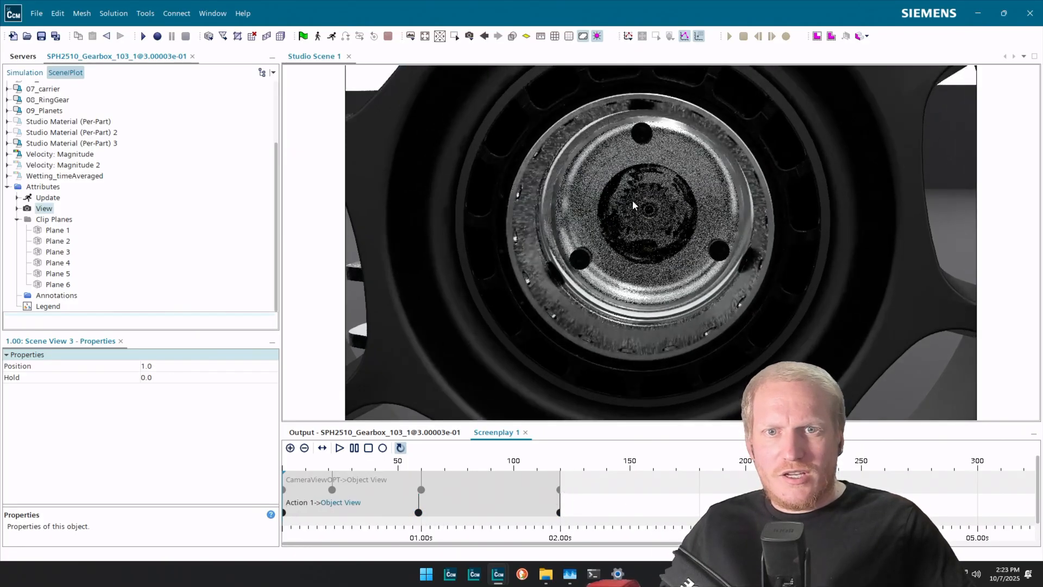
pyautogui.scroll(2, 647, 224)
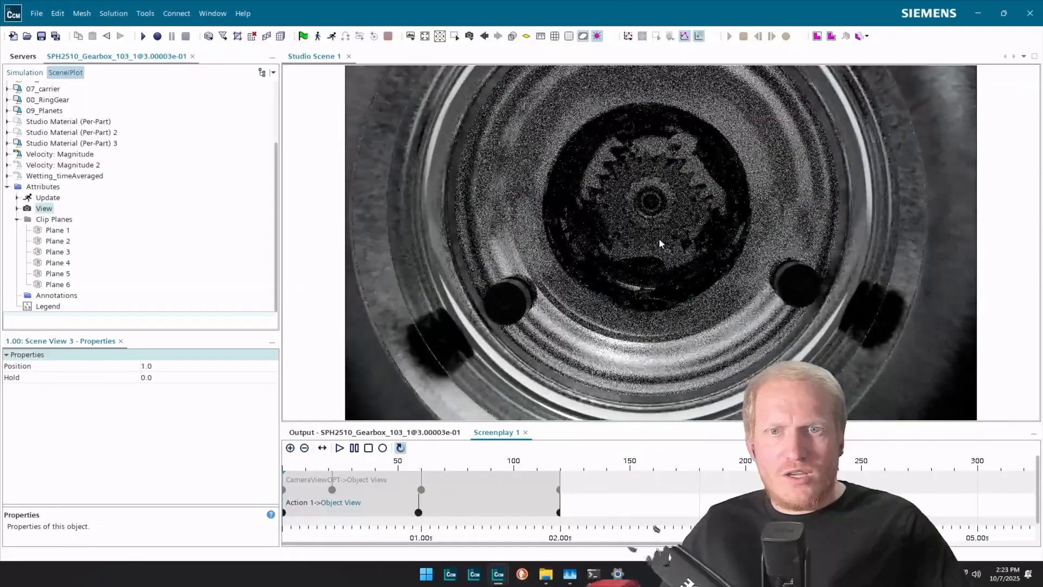
pyautogui.scroll(2, 663, 217)
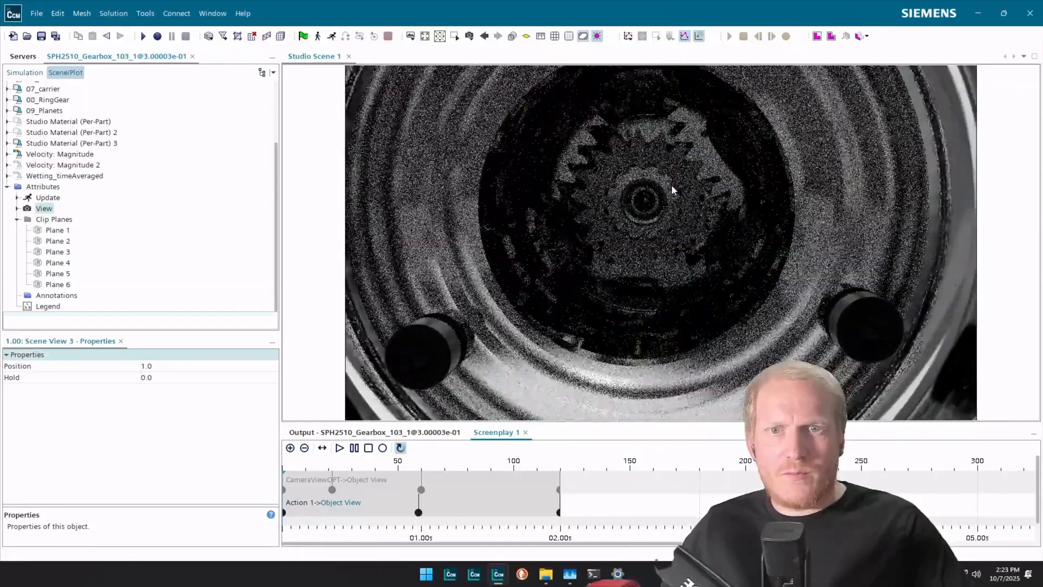
pyautogui.scroll(2, 672, 184)
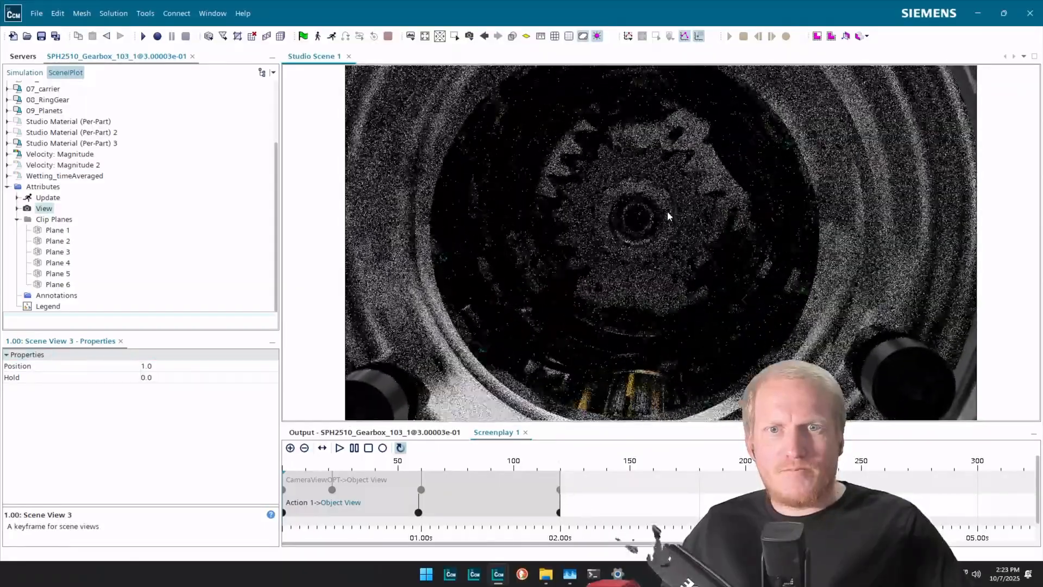
pyautogui.click(652, 256)
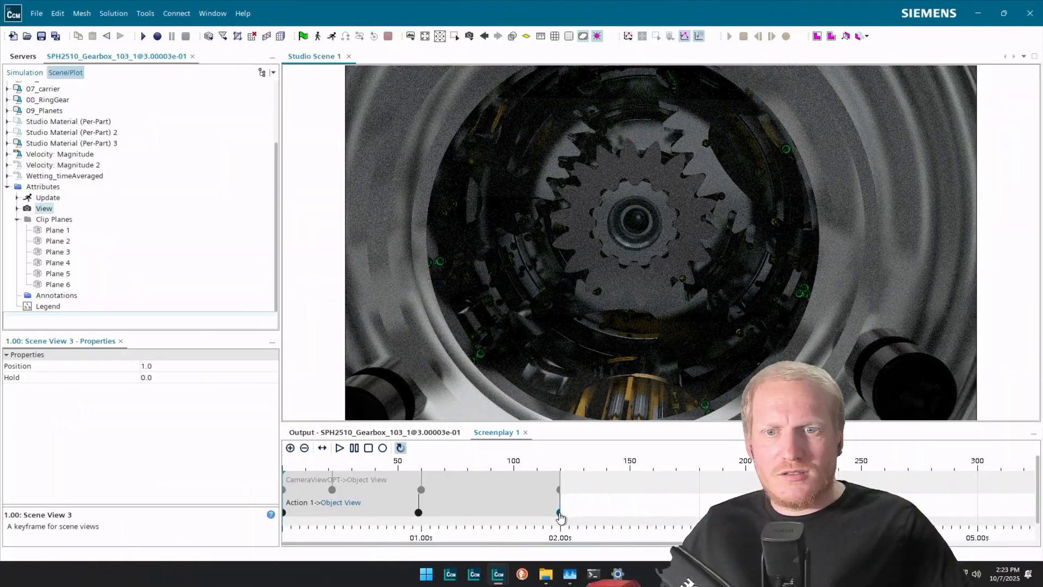
pyautogui.rightClick(560, 516)
pyautogui.click(603, 552)
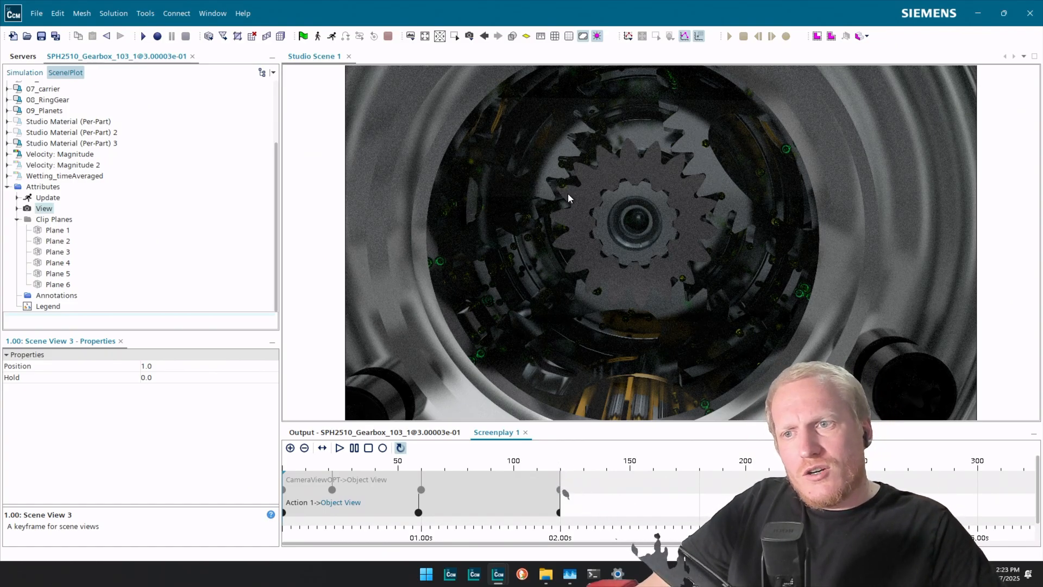
# Preview the gearbox cutaway with clip Plane 1 and with clip Plane 2, switching each plane off again.
pyautogui.click(59, 241)
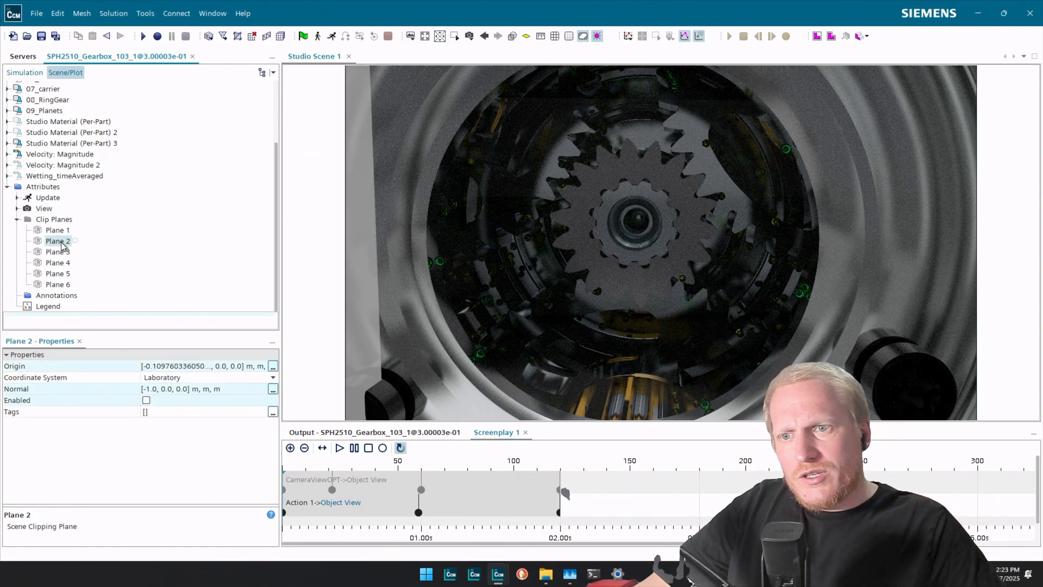
pyautogui.press('Up')
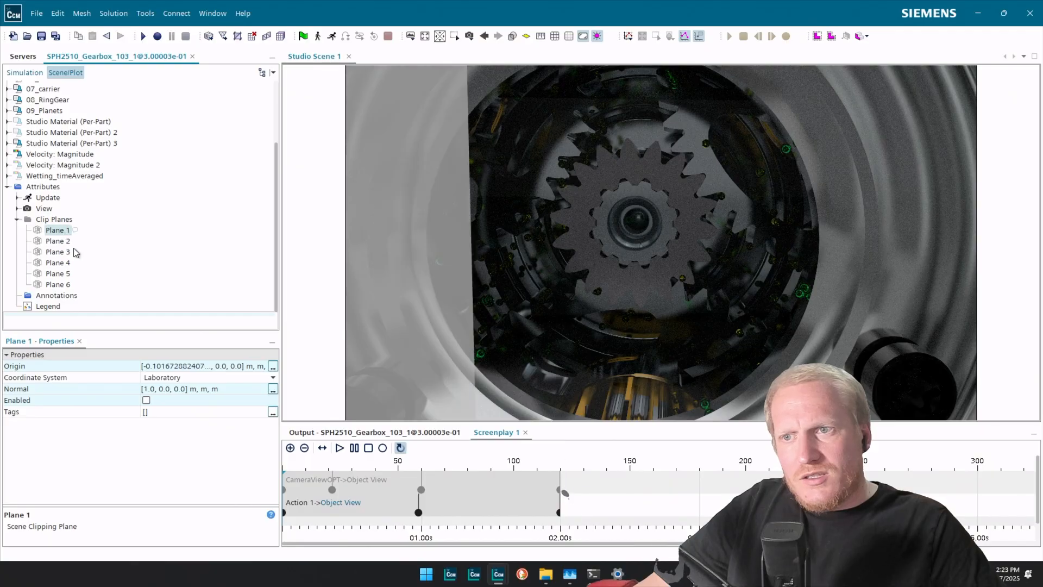
pyautogui.click(146, 400)
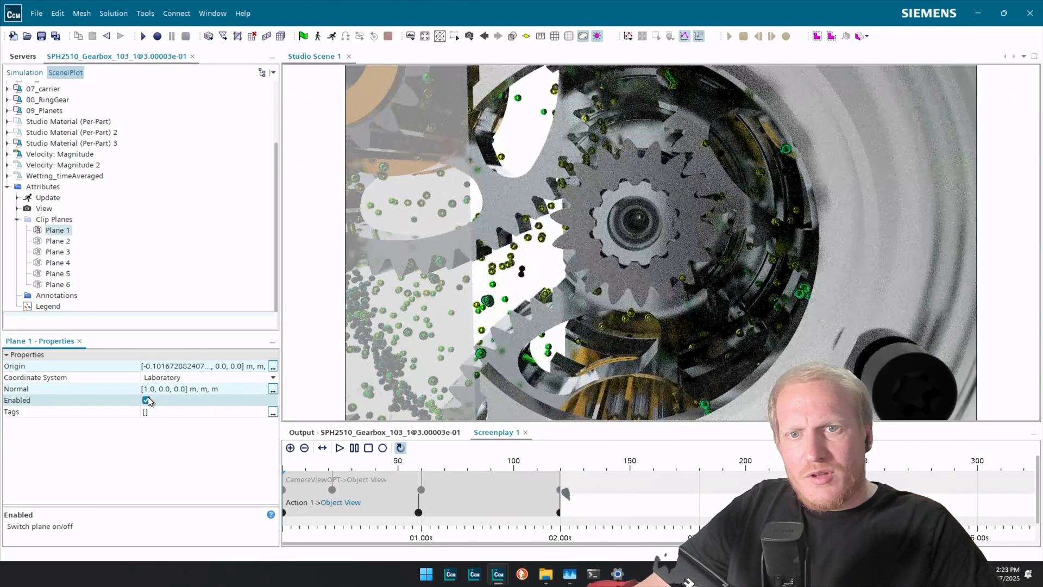
pyautogui.click(147, 401)
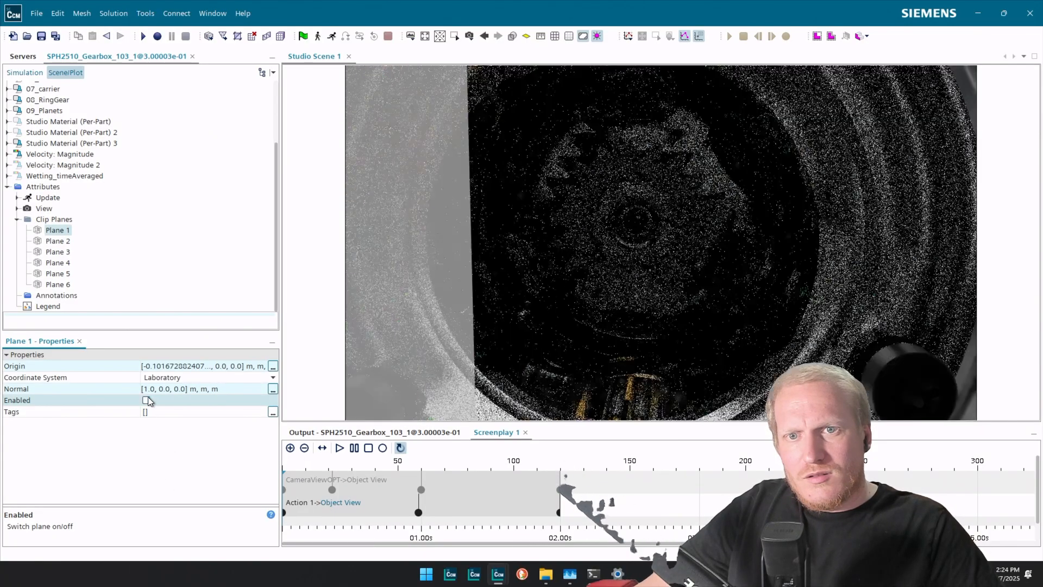
pyautogui.click(147, 400)
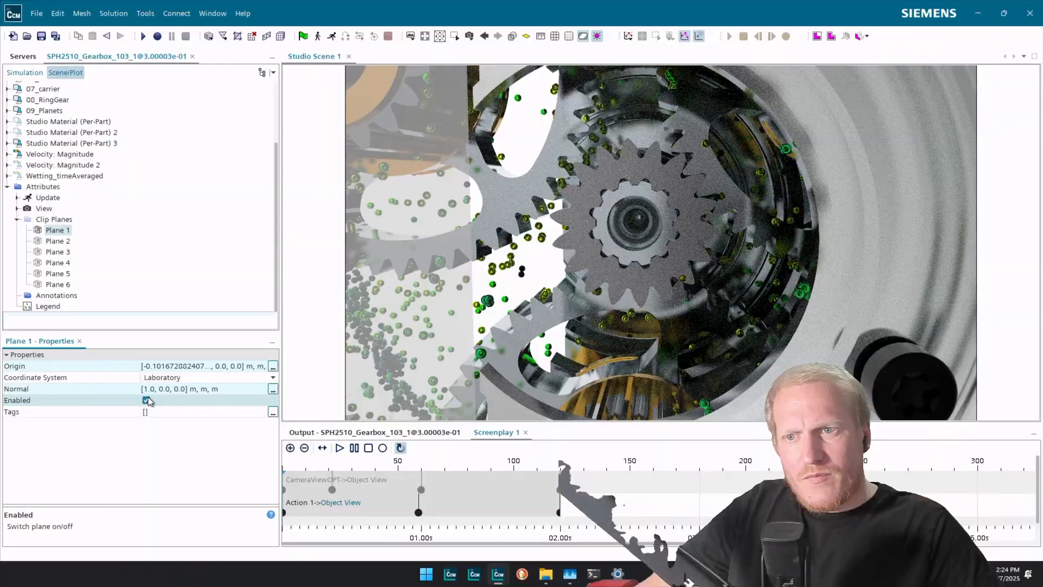
pyautogui.click(147, 401)
pyautogui.click(66, 241)
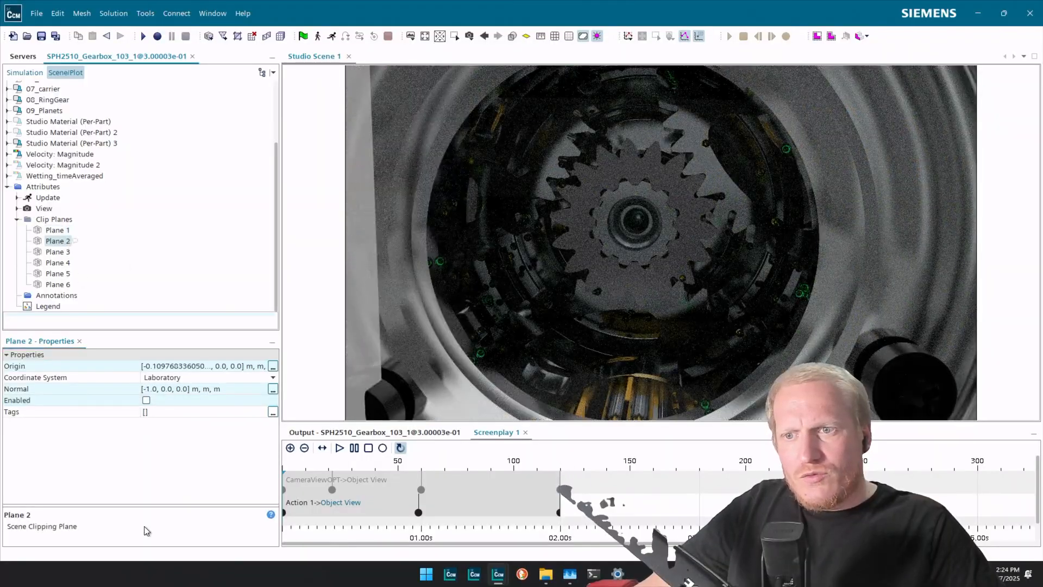
pyautogui.click(146, 401)
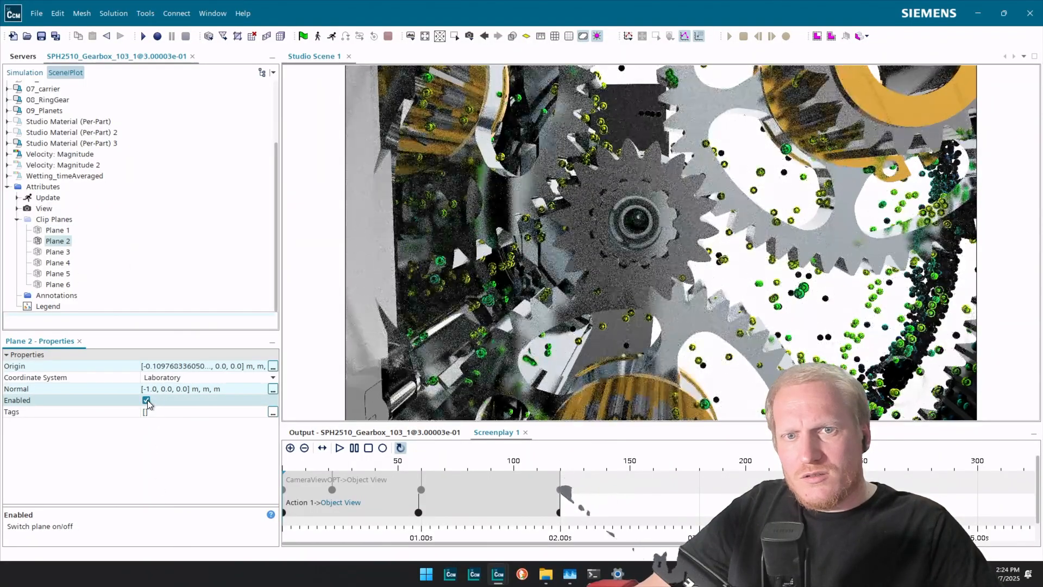
pyautogui.click(146, 401)
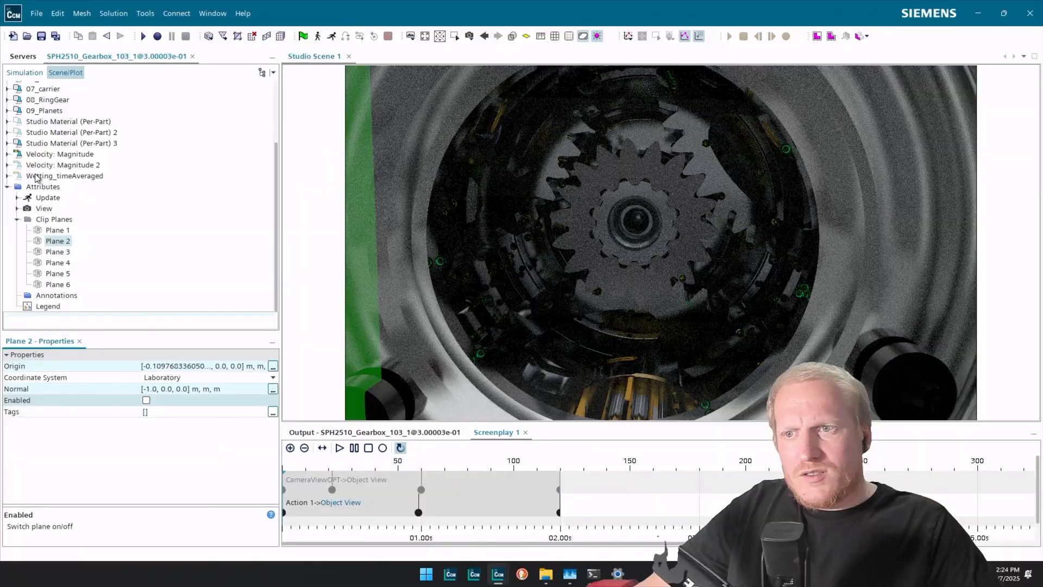
# Move Action 1's sun gear close-up keyframe from the end of the action to position about 0.91.
pyautogui.click(58, 231)
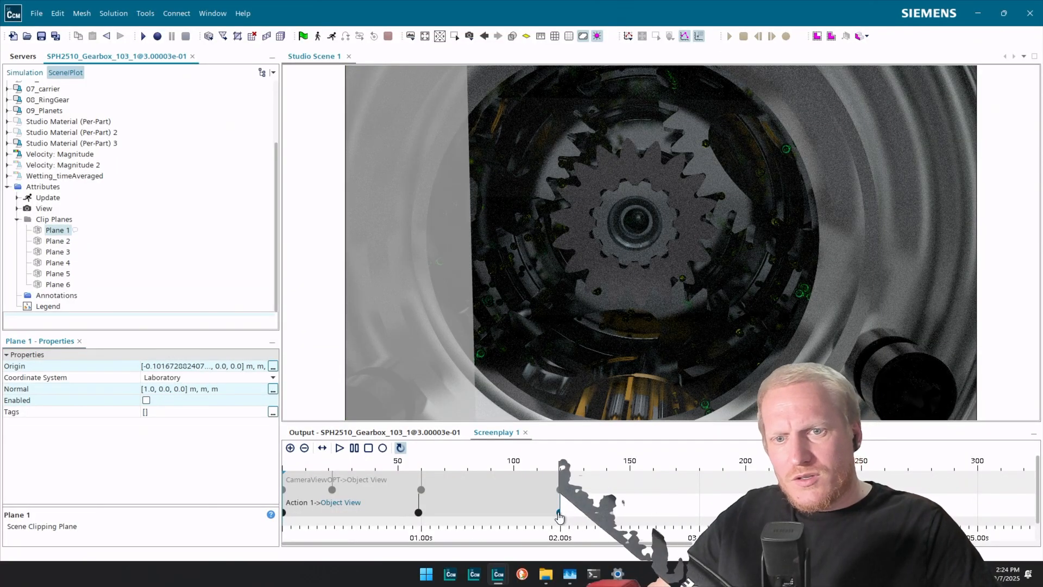
pyautogui.moveTo(559, 513); pyautogui.dragTo(535, 512)
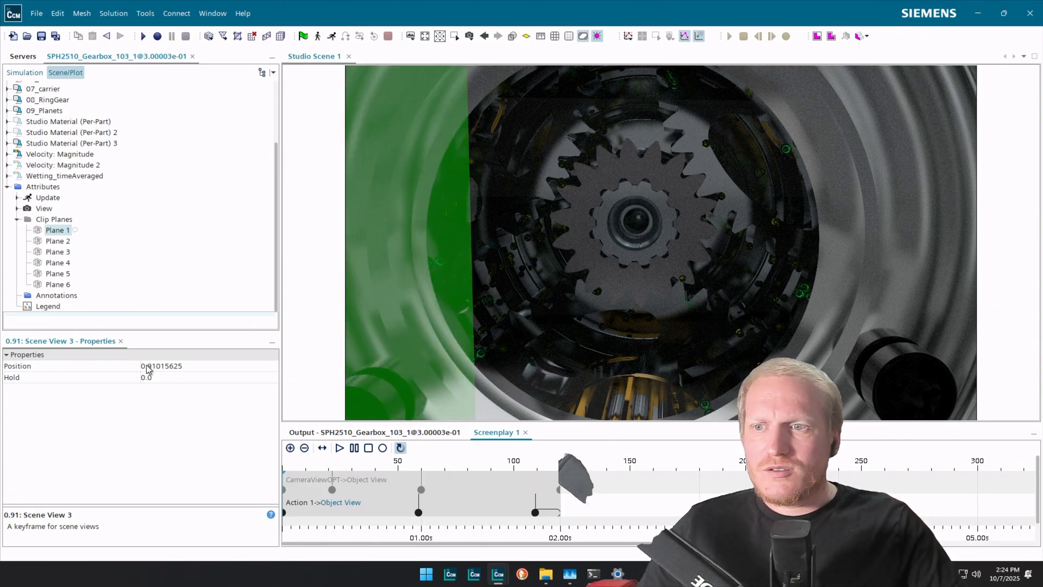
# Restore the stored camera view View 6 in the scene and enable clip Plane 1.
pyautogui.click(64, 232)
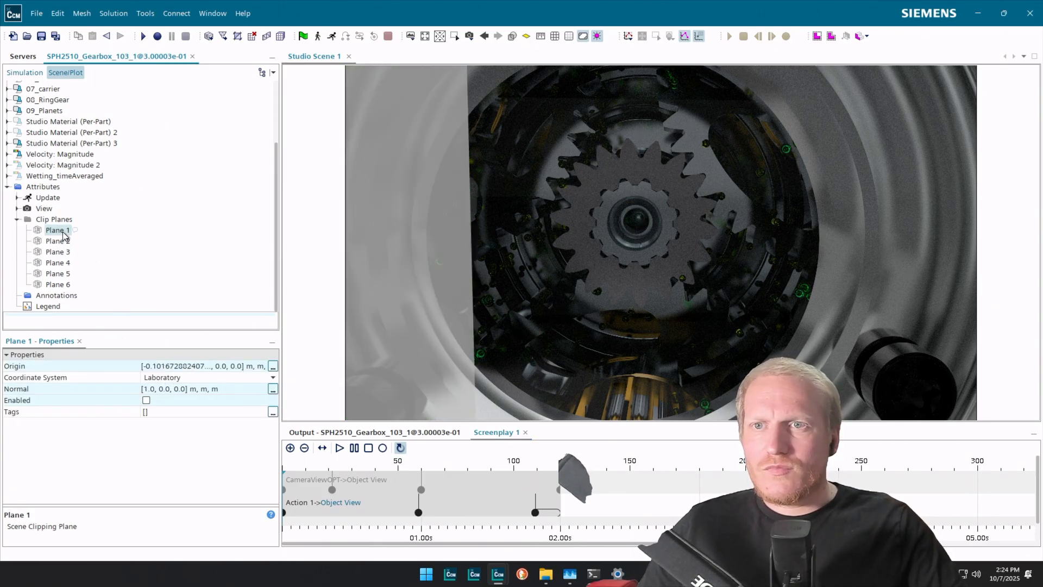
pyautogui.click(470, 36)
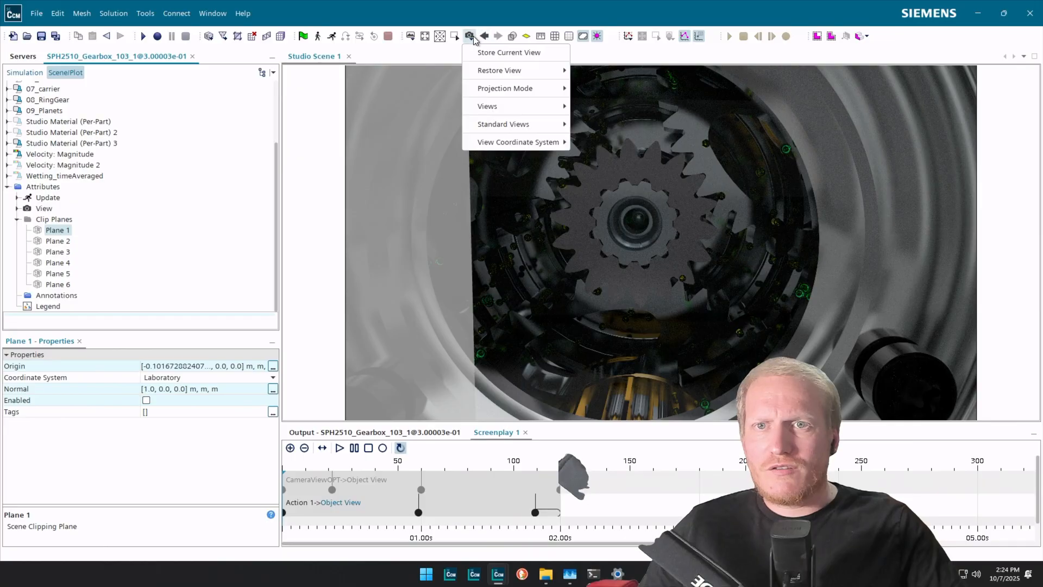
pyautogui.moveTo(497, 73)
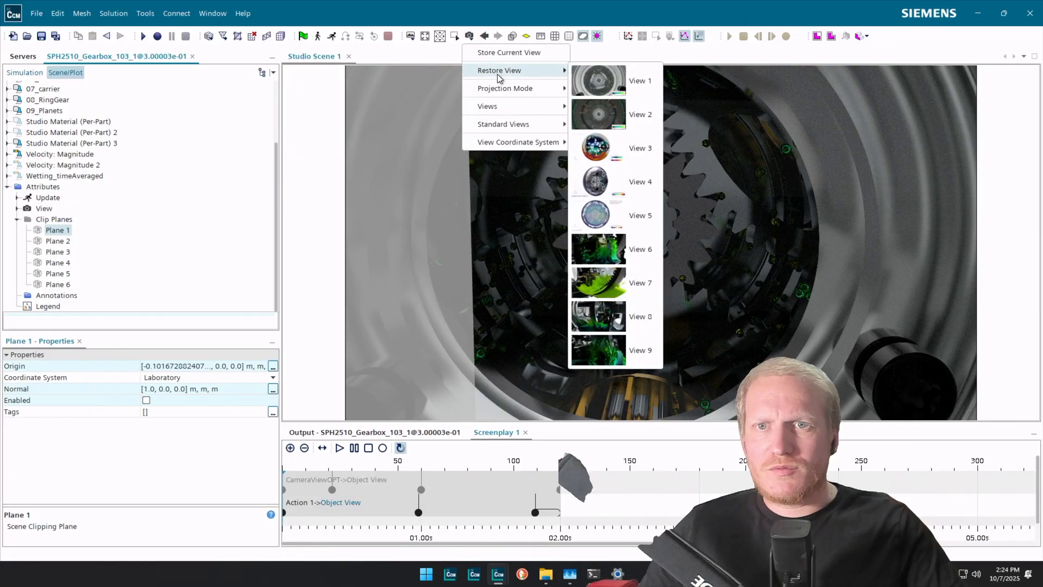
pyautogui.click(631, 261)
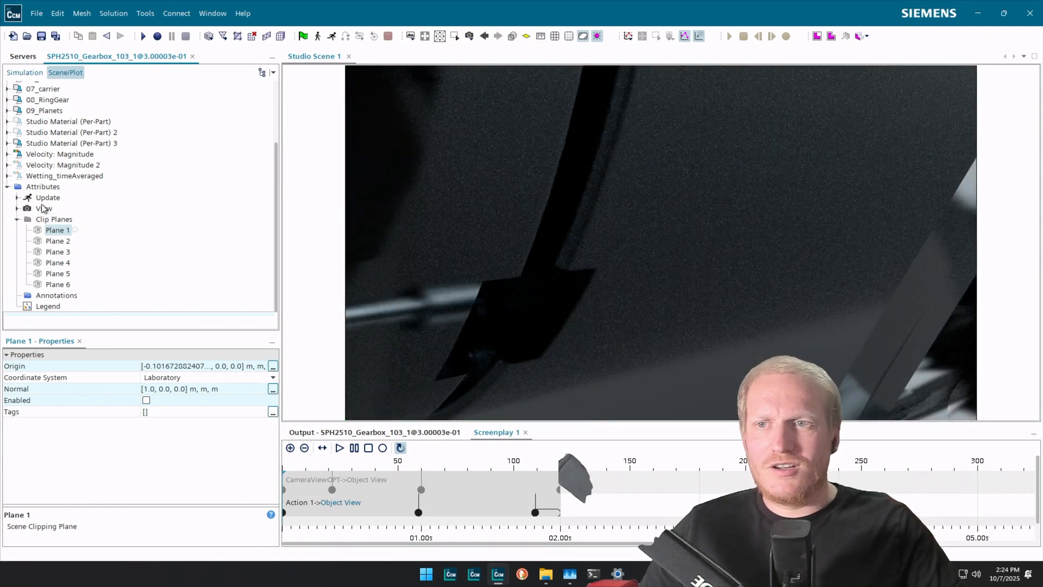
pyautogui.click(146, 400)
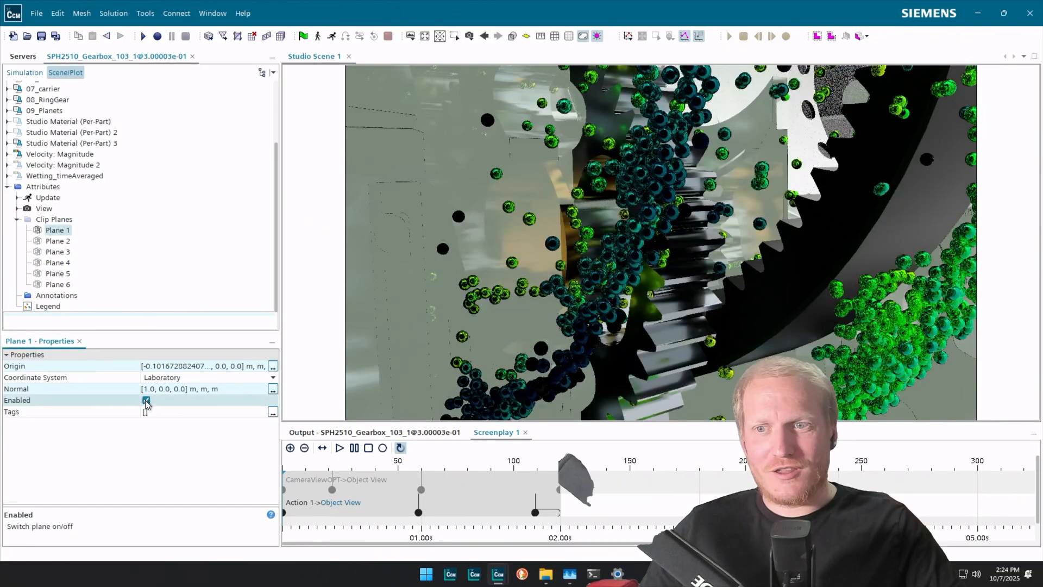
# Add the current scene view to Action 1 as a keyframe at its end, position 1.0.
pyautogui.click(44, 209)
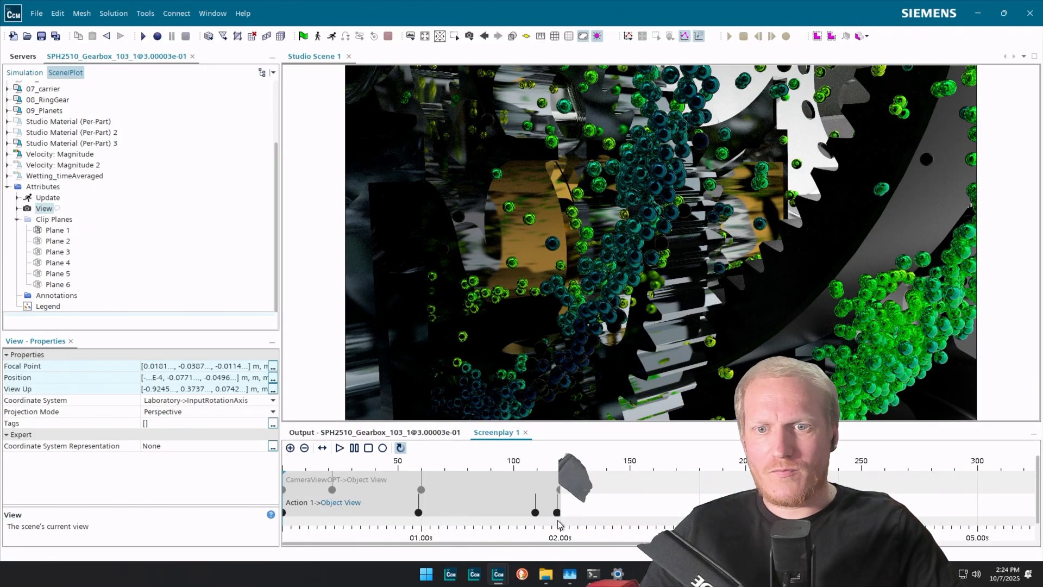
pyautogui.click(559, 513)
pyautogui.click(560, 513)
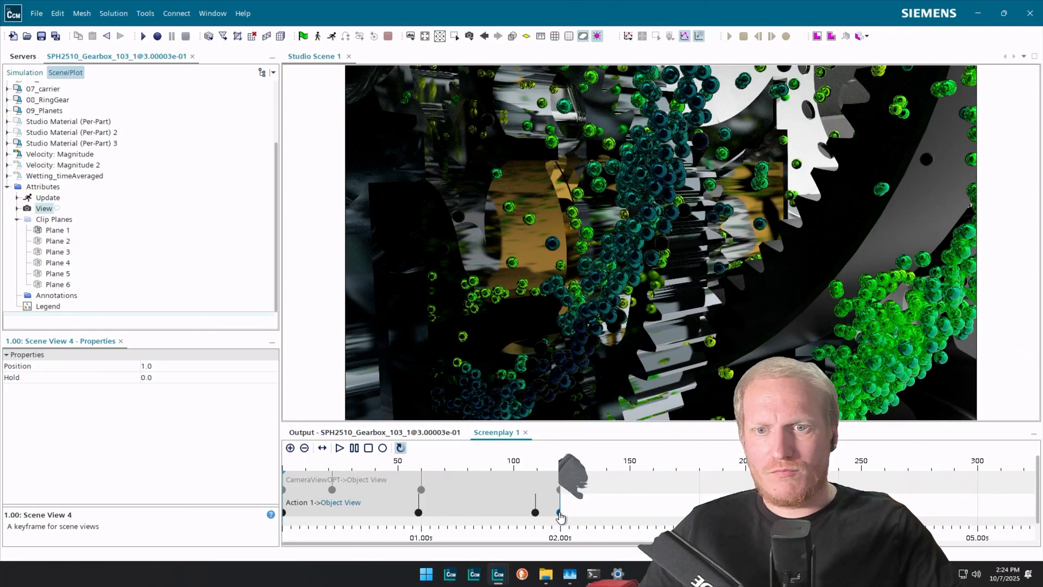
pyautogui.rightClick(561, 515)
pyautogui.click(566, 531)
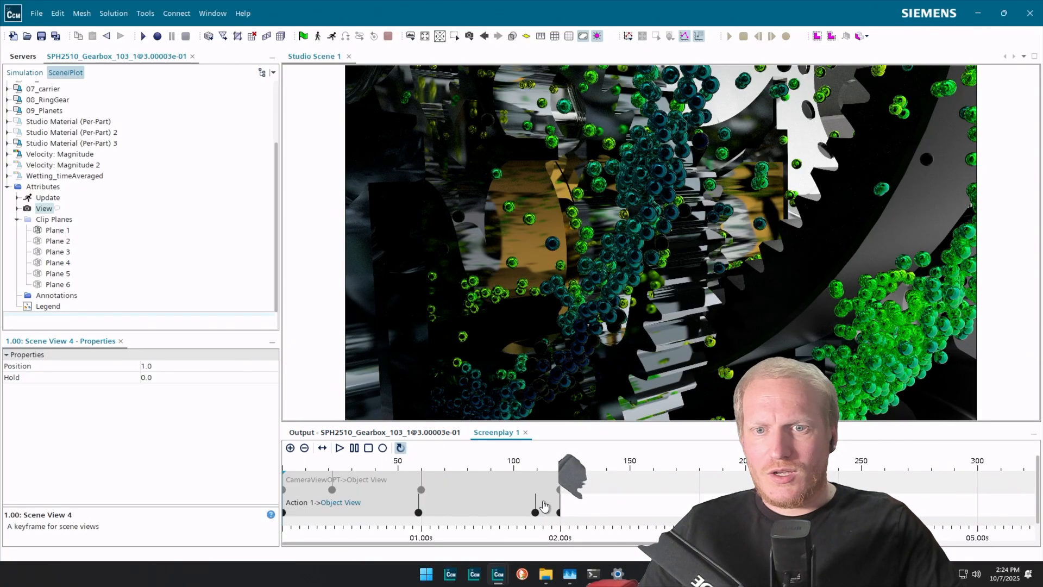
# Stretch Action 1 in the screenplay timeline to a duration of about 5.23 s.
pyautogui.moveTo(560, 499); pyautogui.dragTo(1007, 518)
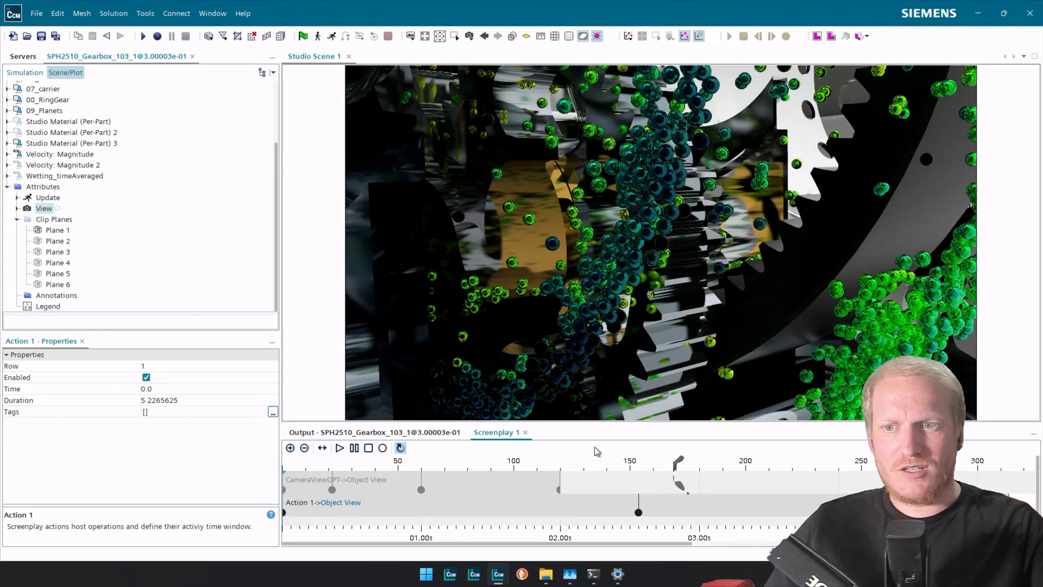
pyautogui.moveTo(312, 495); pyautogui.dragTo(416, 513)
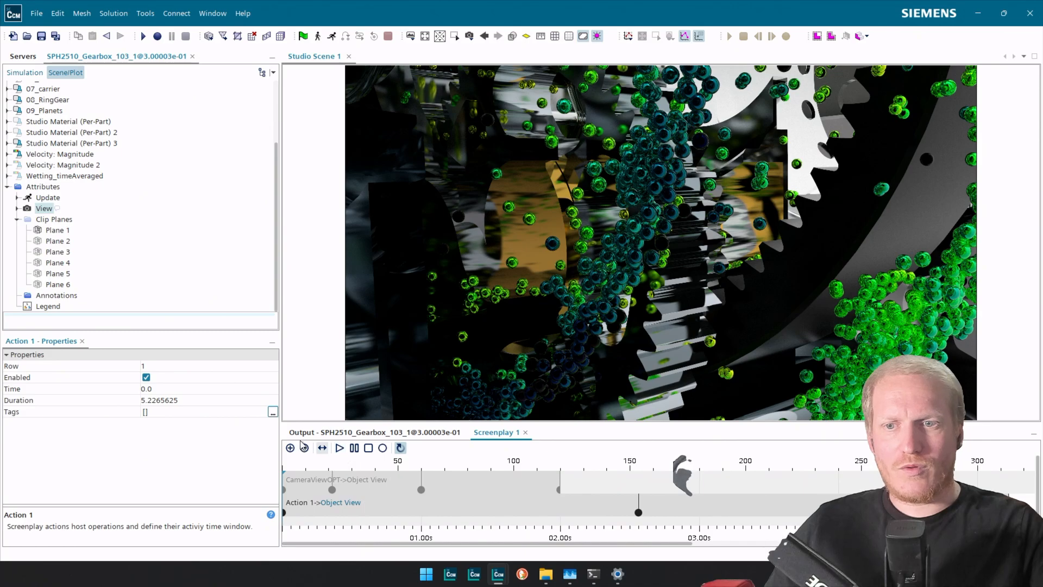
pyautogui.click(69, 232)
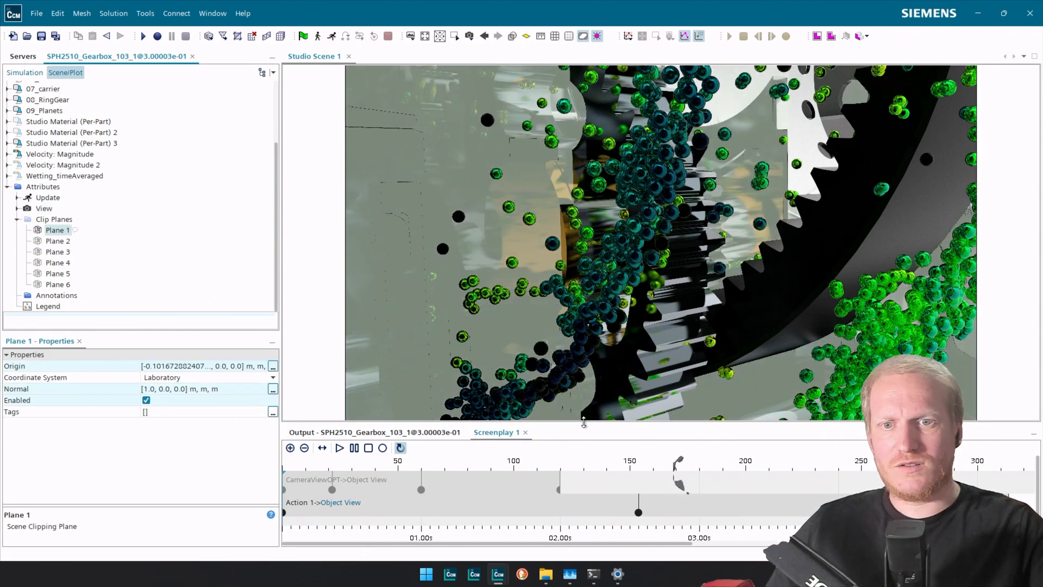
# Enlarge the screenplay timeline area and set Action 1's row to 0.
pyautogui.moveTo(584, 423); pyautogui.dragTo(587, 370)
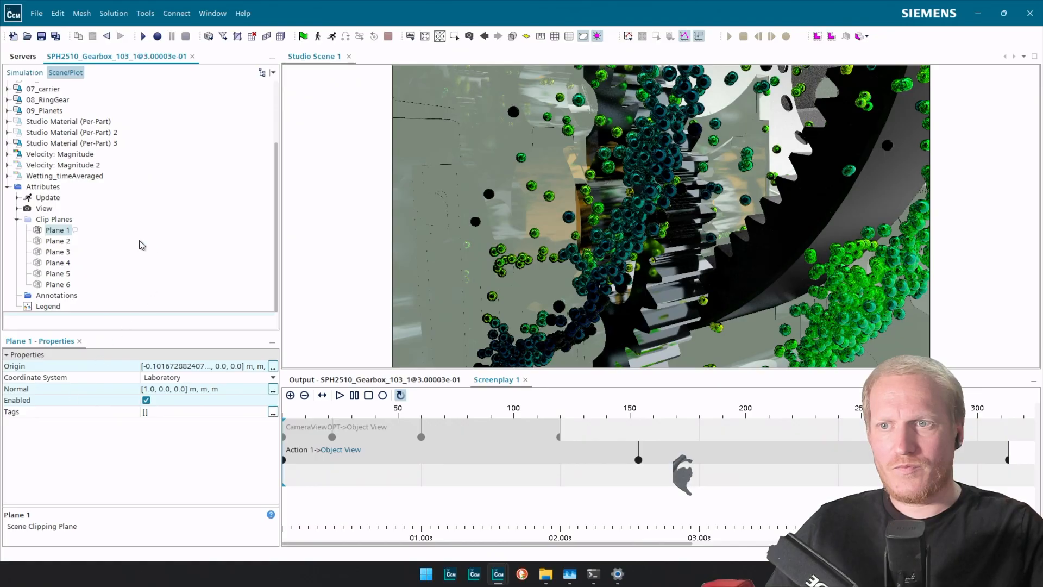
pyautogui.click(34, 73)
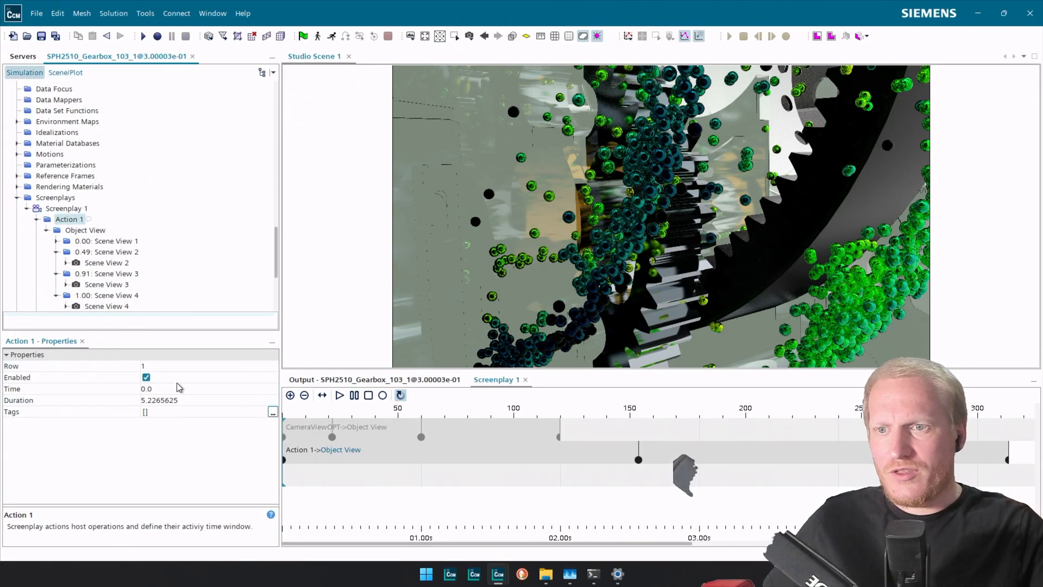
pyautogui.click(164, 367)
pyautogui.write('0')
pyautogui.press('Return')
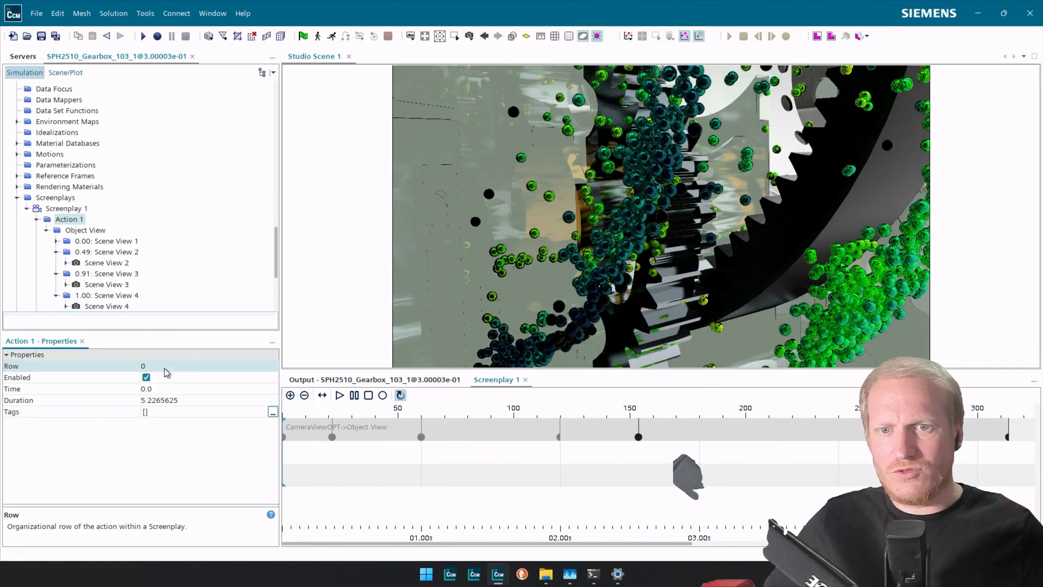
# Set Action 1's duration to 10 s and fit its full length in the timeline.
pyautogui.click(169, 400)
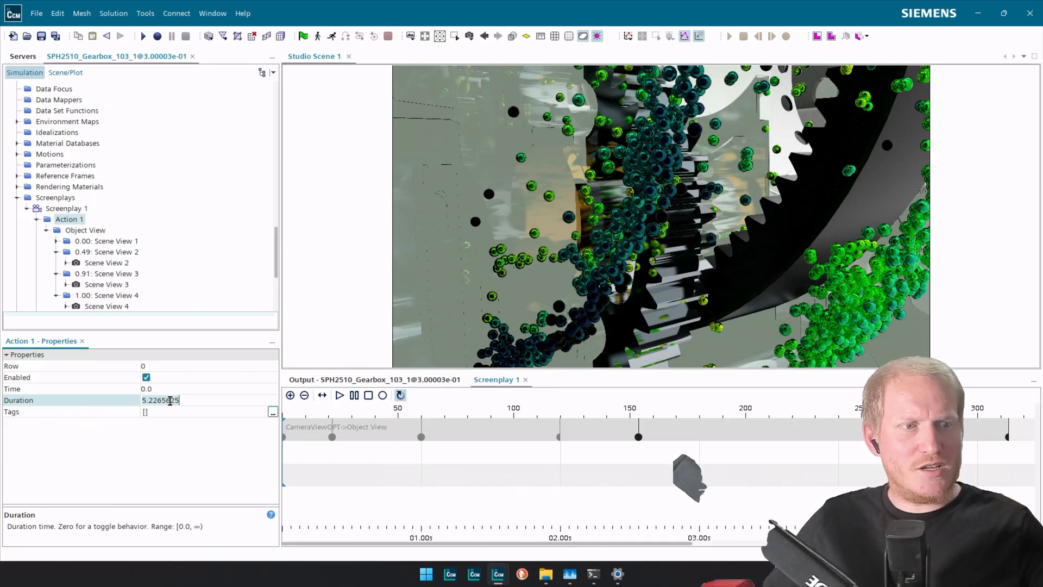
pyautogui.write('10')
pyautogui.press('Return')
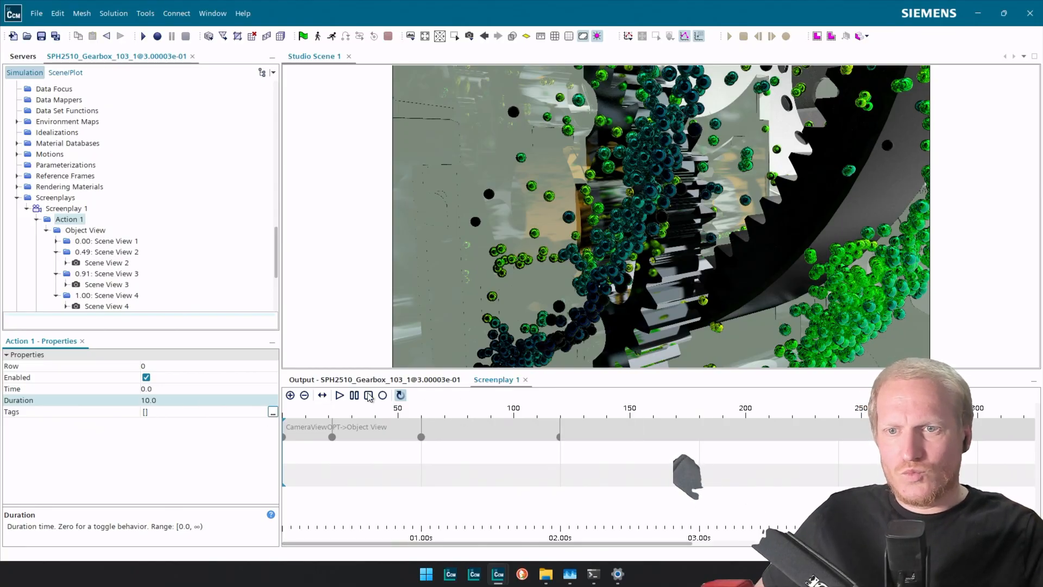
pyautogui.click(304, 395)
pyautogui.click(304, 395)
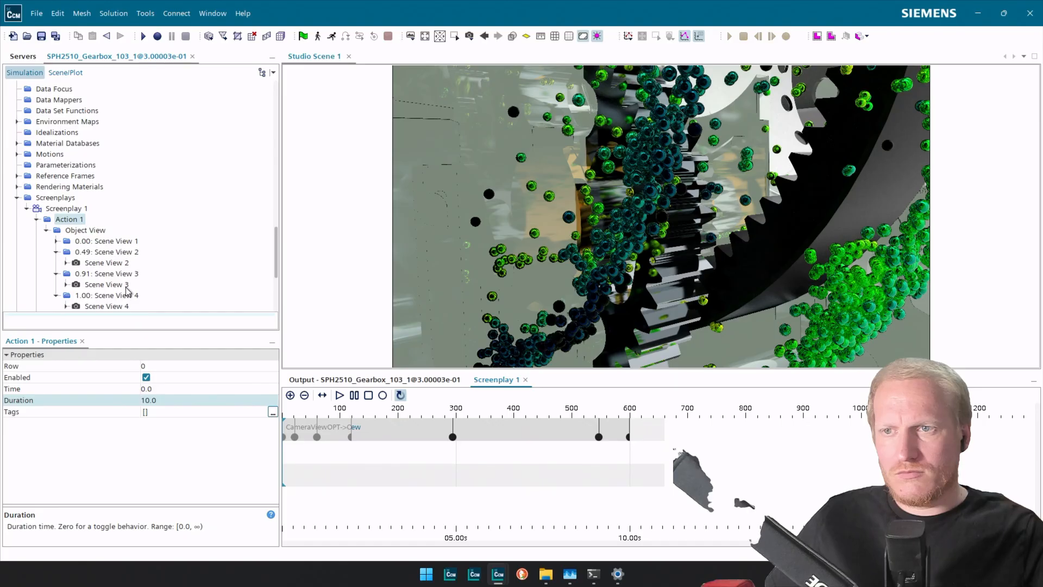
# Rename Action 1 in the screenplay as Camera.
pyautogui.click(79, 220)
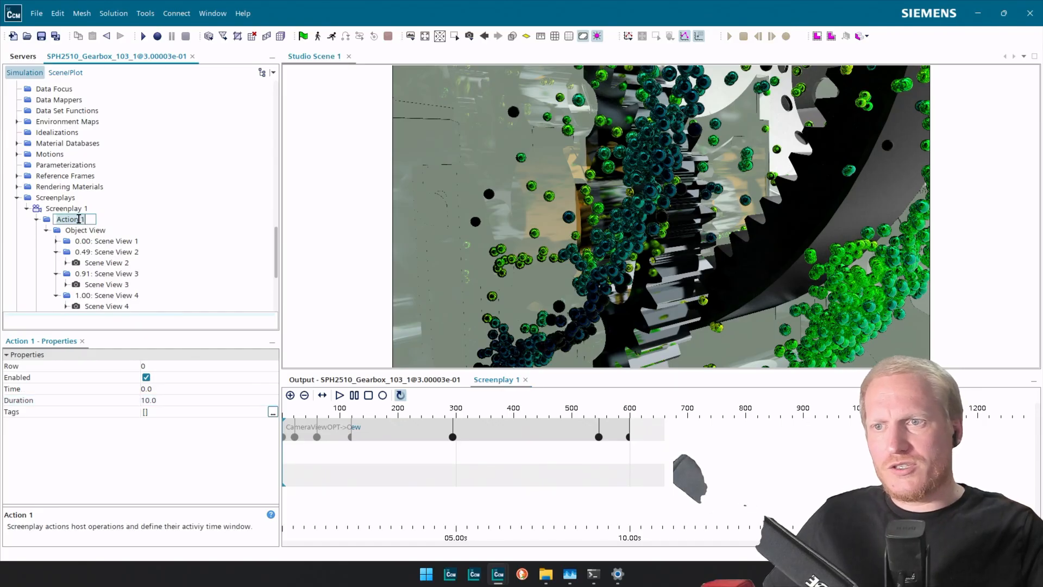
pyautogui.click(79, 220)
pyautogui.write('Camer')
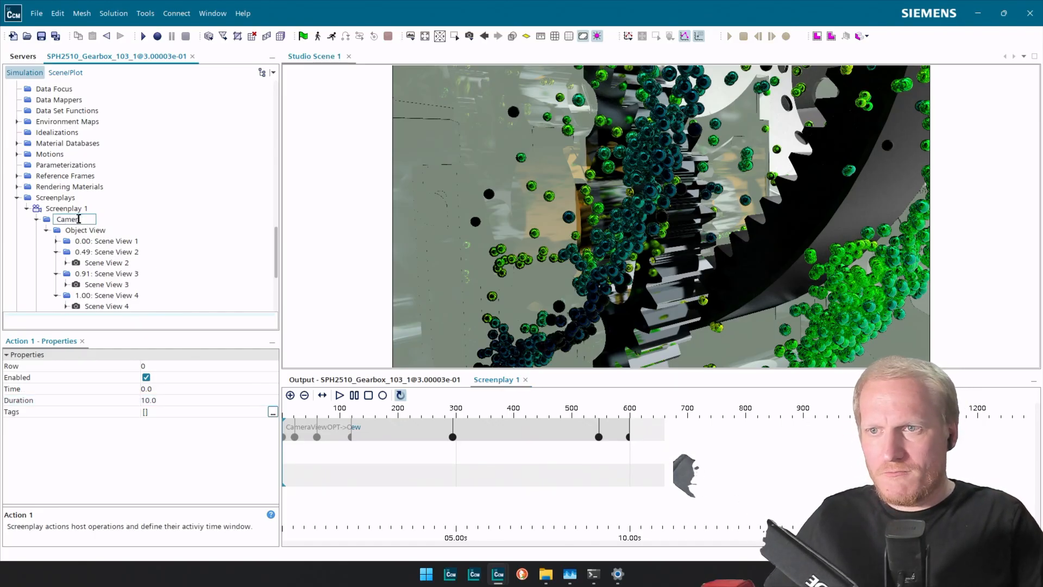
pyautogui.write('a')
pyautogui.press('Return')
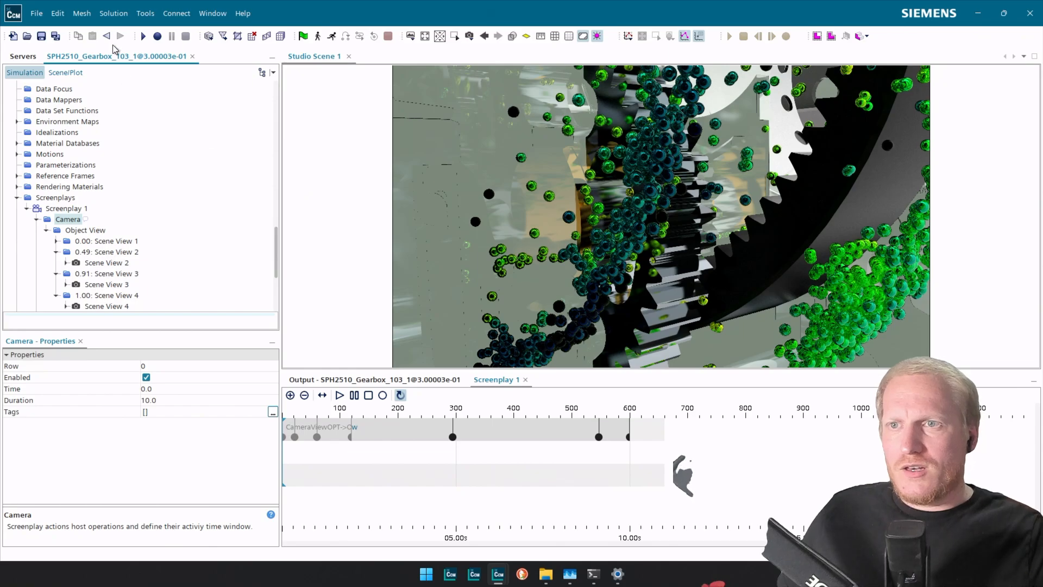
# Delete the old CameraViewOPT action from Screenplay 1.
pyautogui.click(61, 74)
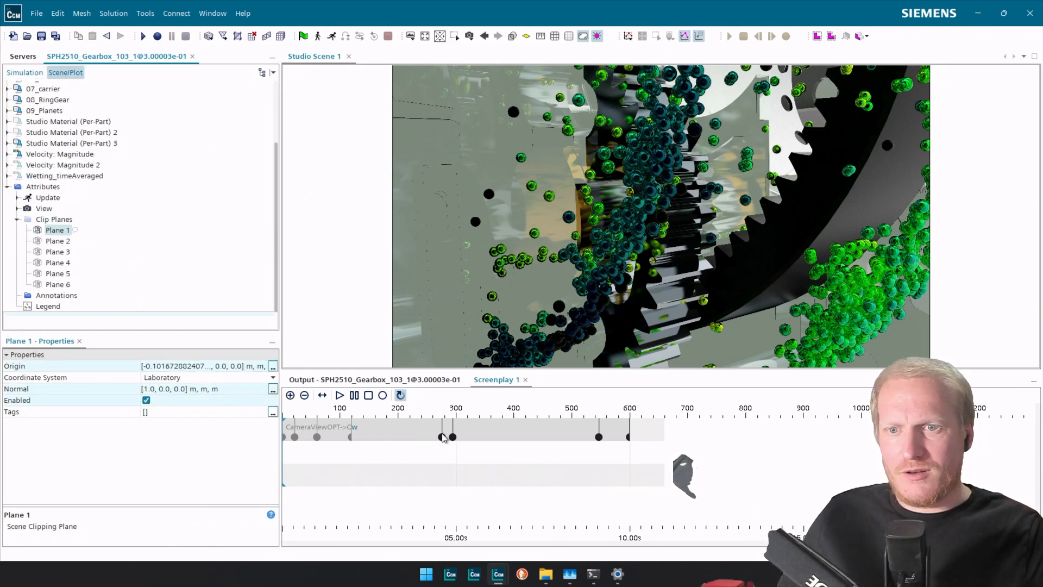
pyautogui.click(24, 73)
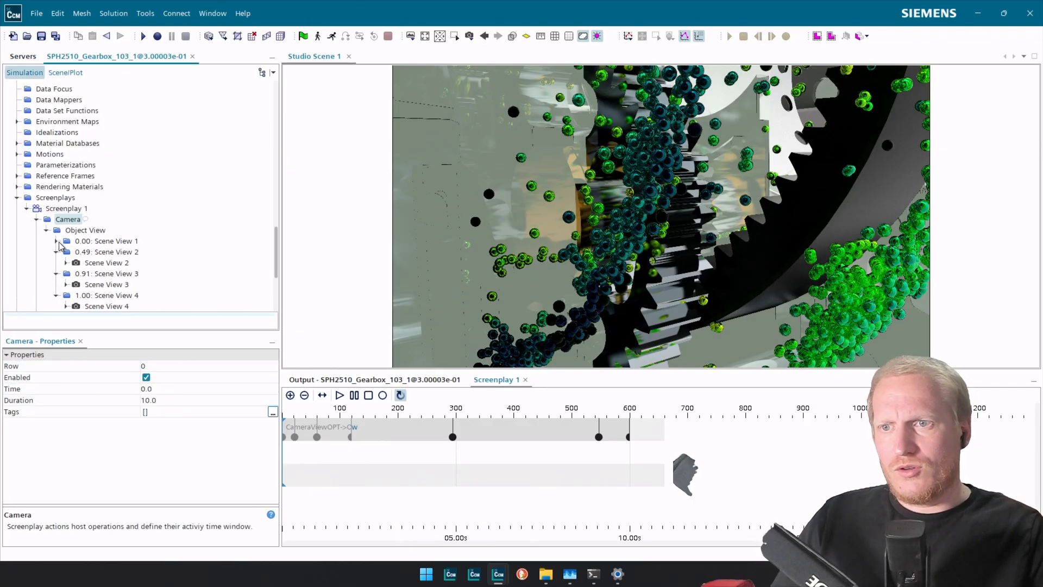
pyautogui.scroll(-4, 64, 241)
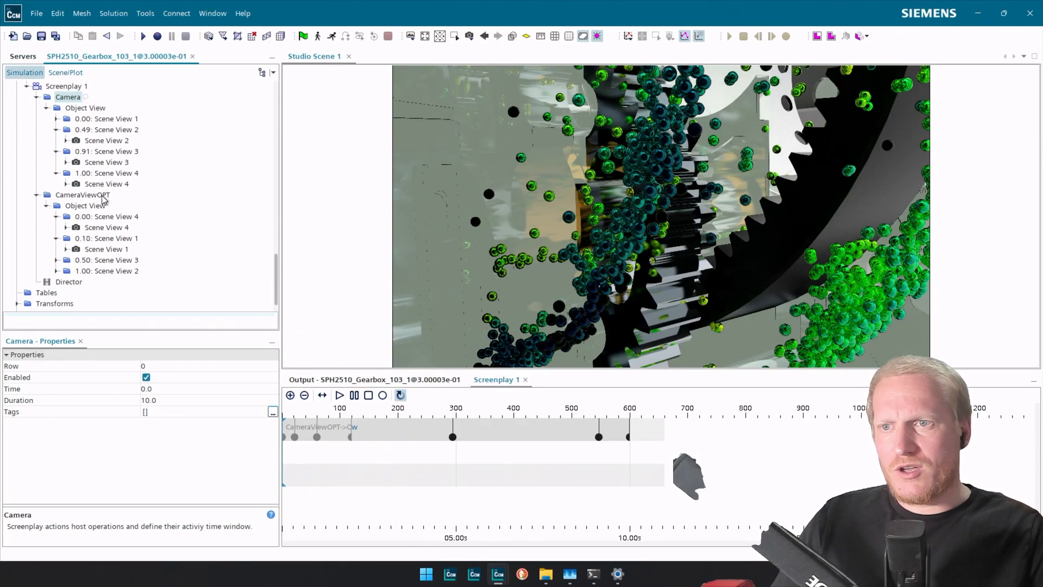
pyautogui.click(103, 199)
pyautogui.press('Delete')
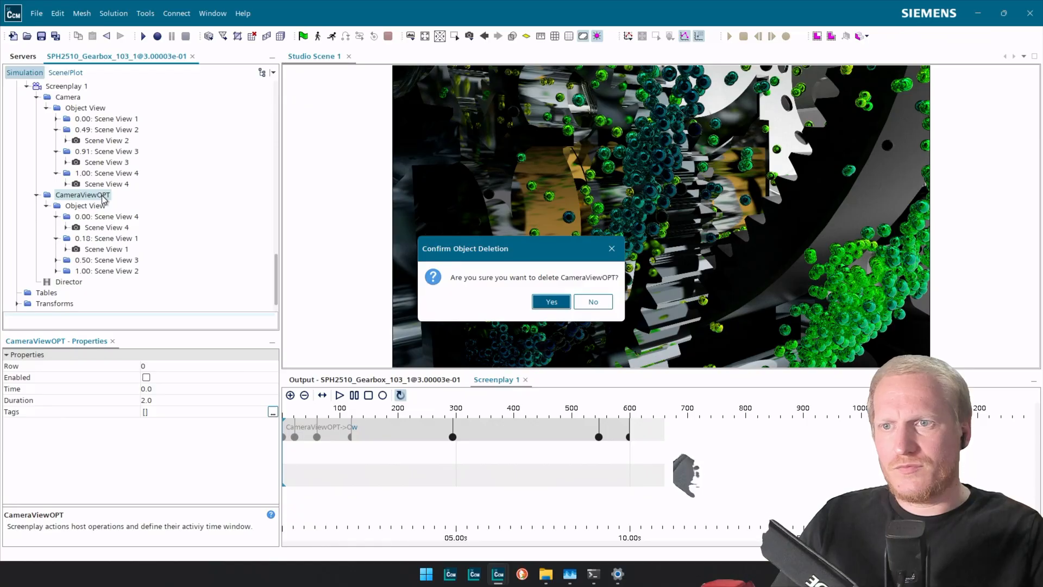
# Confirm deleting the CameraViewOPT action and preview Screenplay 1 with the remaining Camera action.
pyautogui.press('Return')
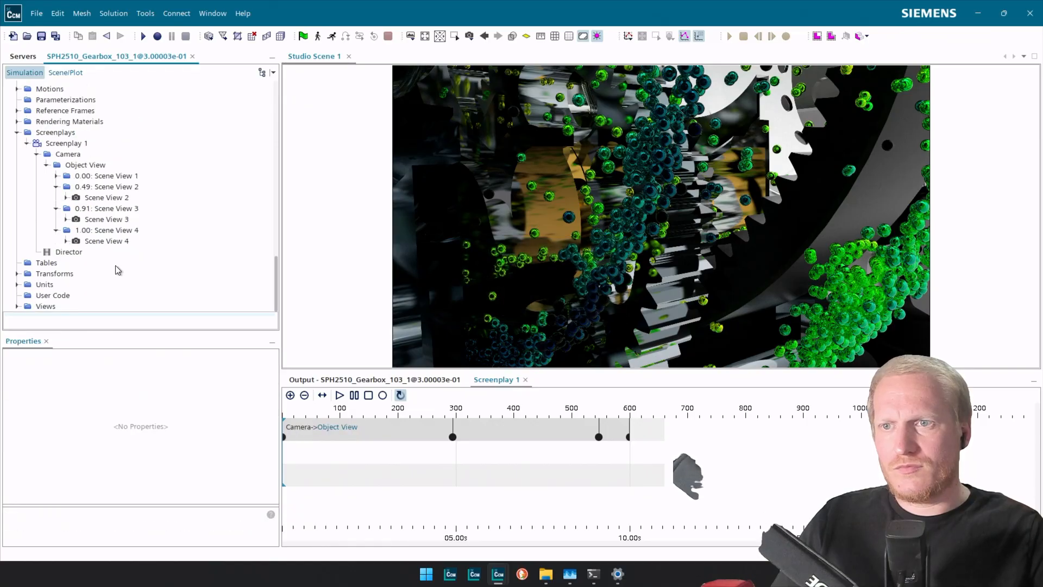
pyautogui.click(340, 397)
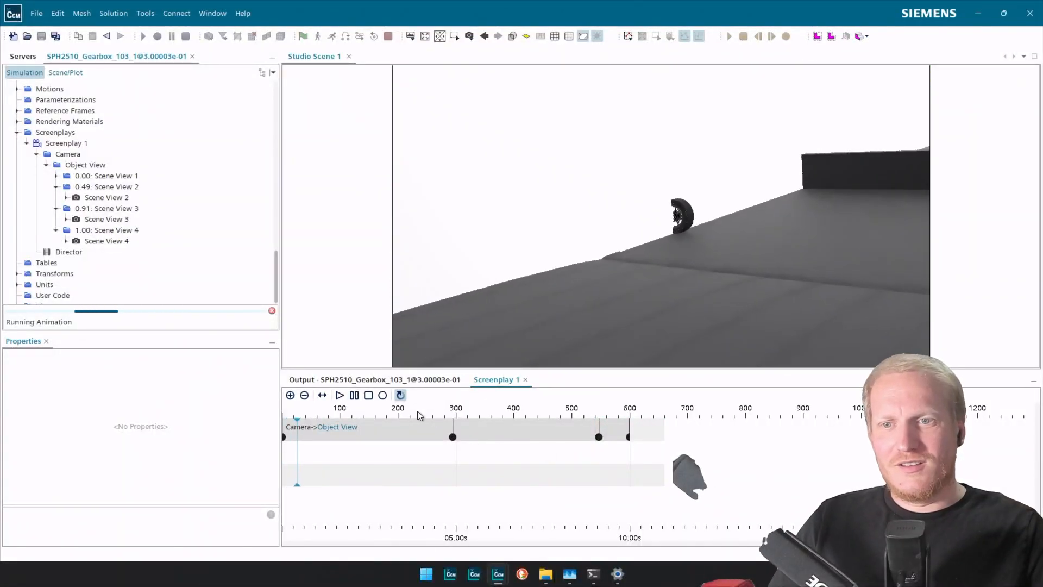
# Retime the Camera keyframes, moving Scene View 2 to about 0.14 and Scene View 3 to about 0.37, and preview the animation.
pyautogui.moveTo(482, 437); pyautogui.dragTo(333, 441)
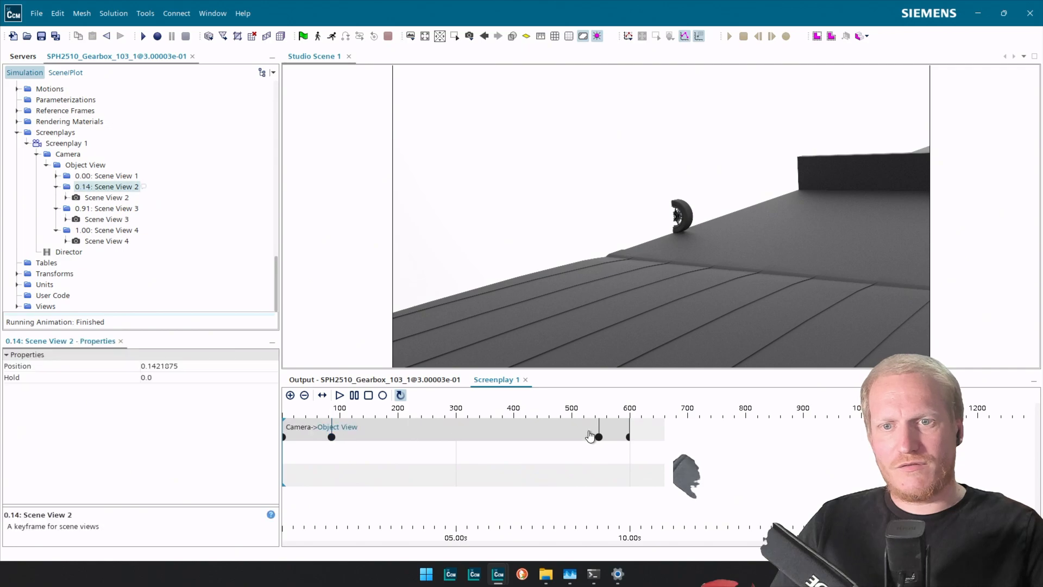
pyautogui.moveTo(599, 438); pyautogui.dragTo(409, 437)
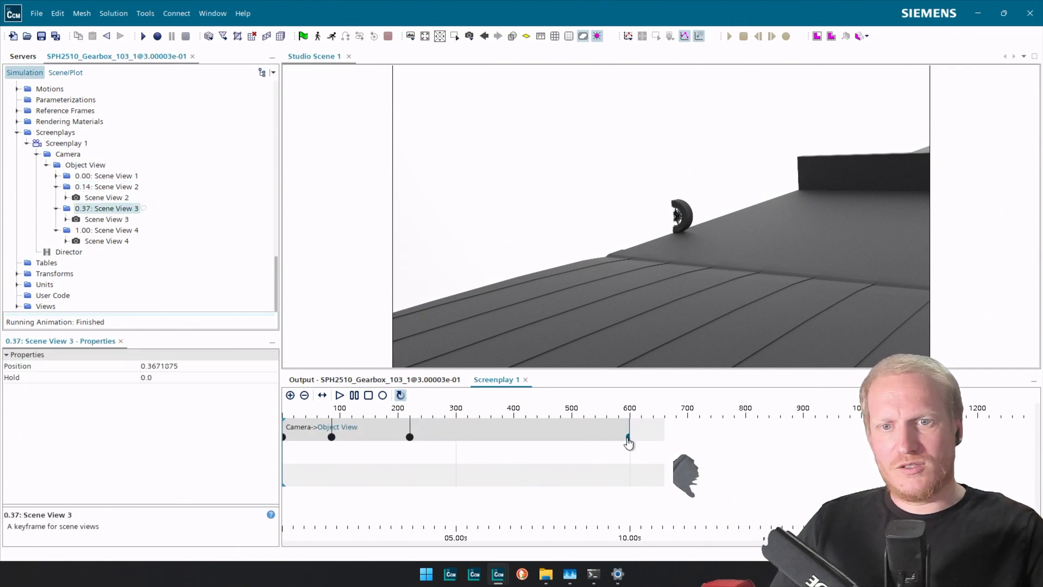
pyautogui.moveTo(627, 437)
pyautogui.mouseDown()
pyautogui.moveTo(581, 438)
pyautogui.moveTo(640, 442)
pyautogui.mouseUp()
pyautogui.click(344, 398)
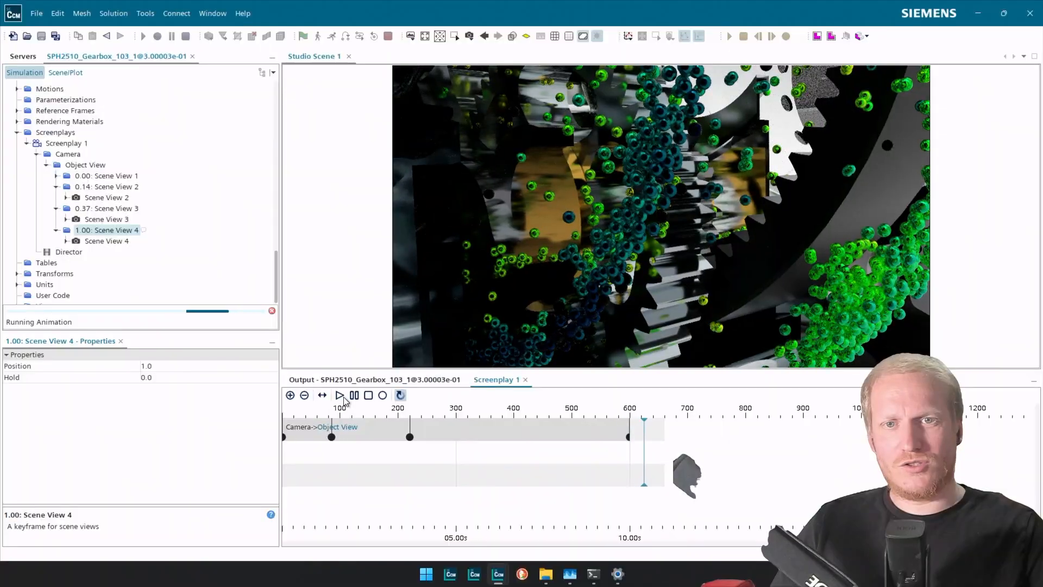
pyautogui.click(370, 396)
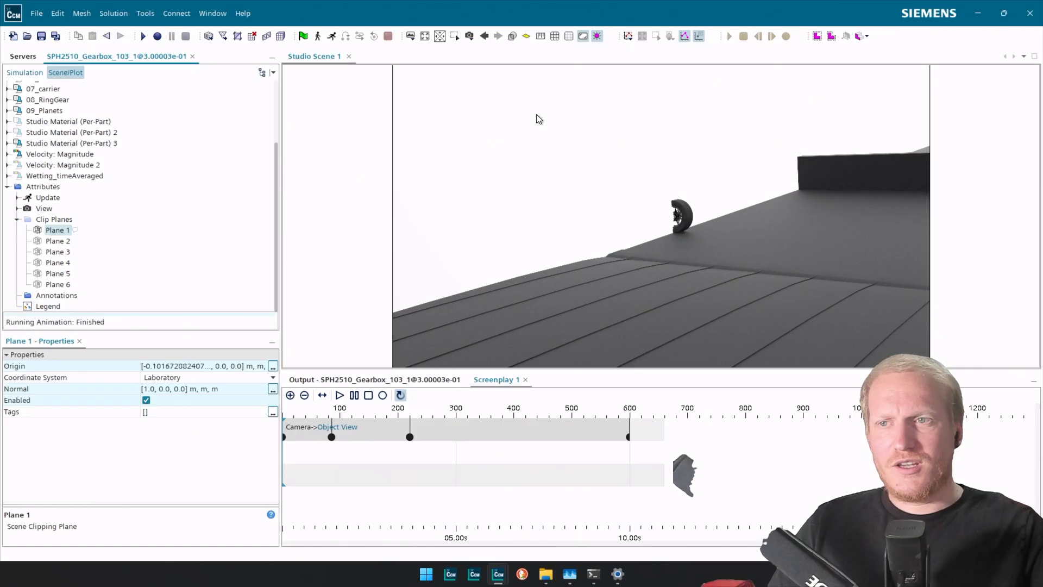
# Rename the Studio Material (Per-Part) 3 displayer to 99_Racetrack and exclude it from the clip planes.
pyautogui.scroll(3, 43, 170)
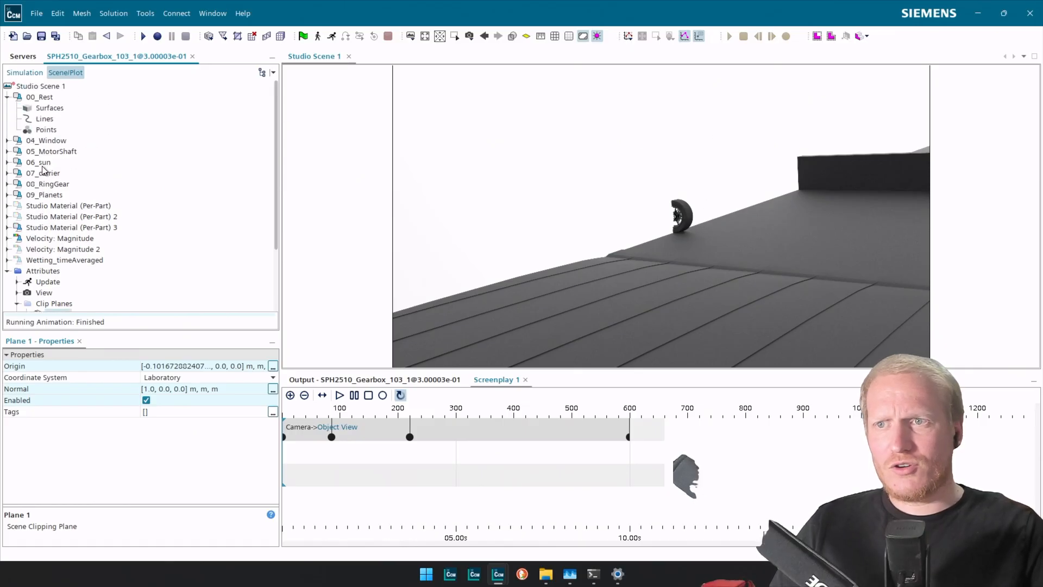
pyautogui.click(92, 228)
pyautogui.click(91, 227)
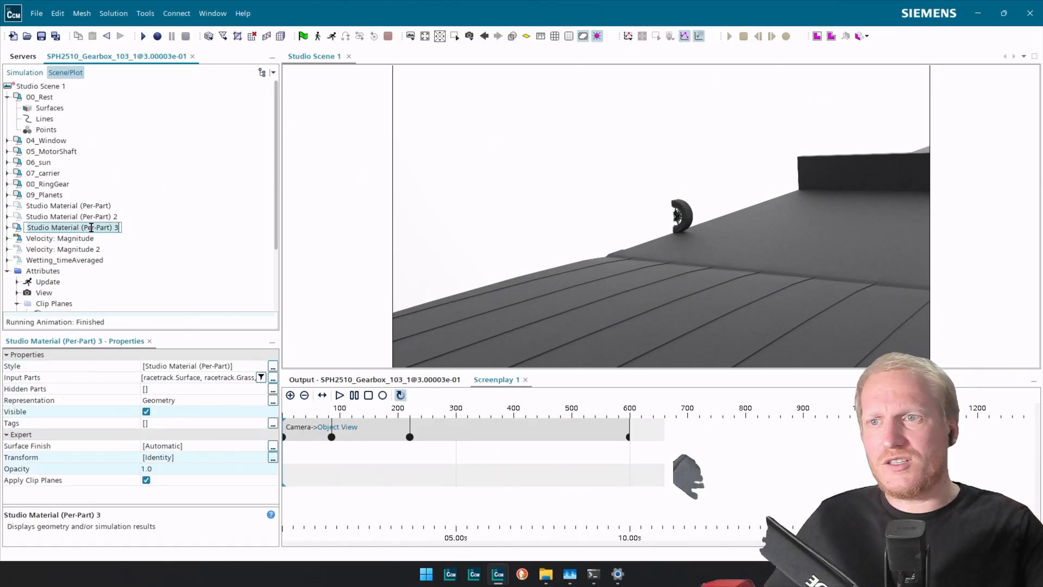
pyautogui.write('99_Rac')
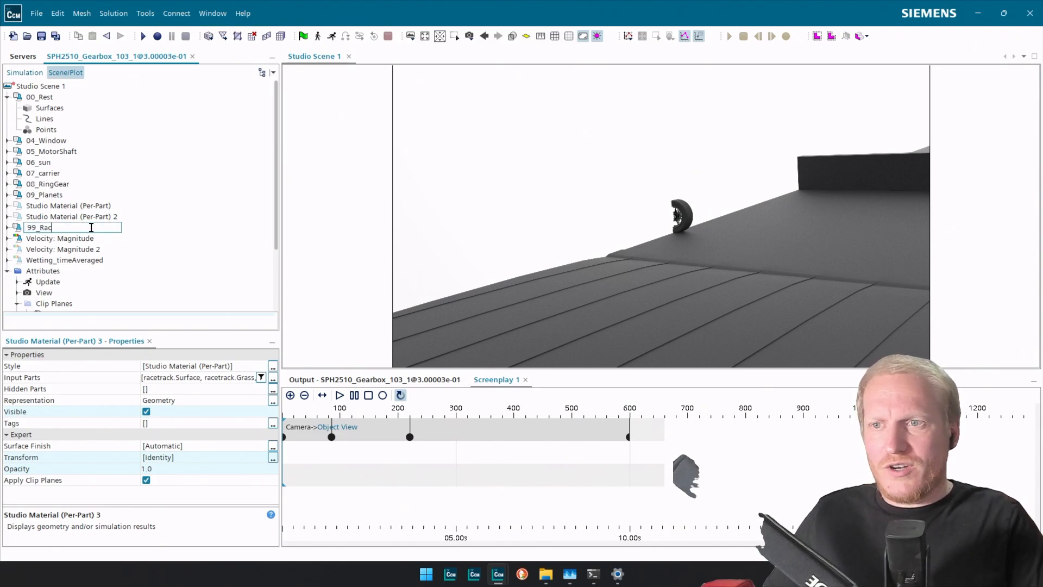
pyautogui.write('etrack')
pyautogui.press('Return')
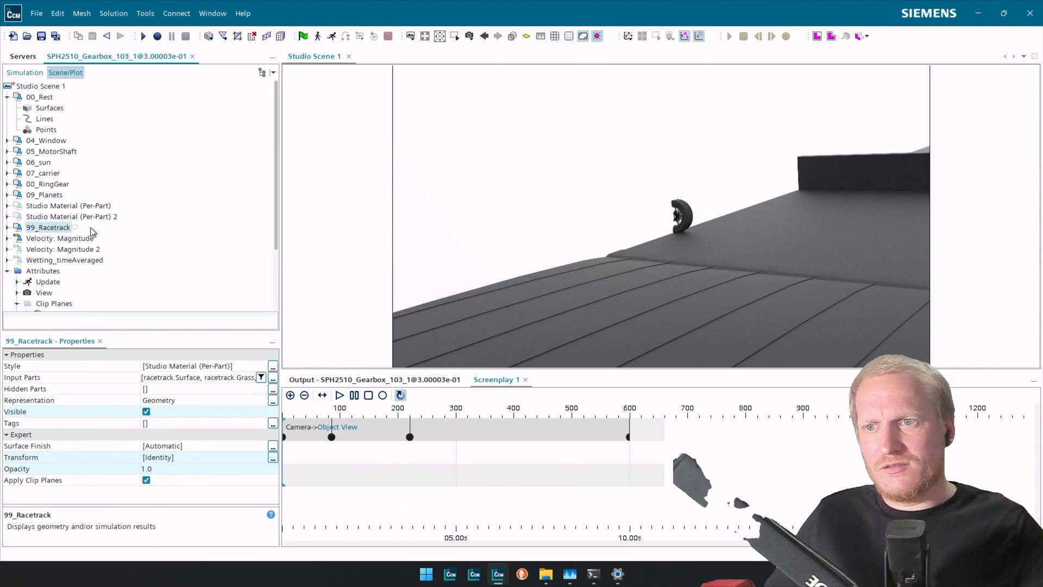
pyautogui.click(146, 480)
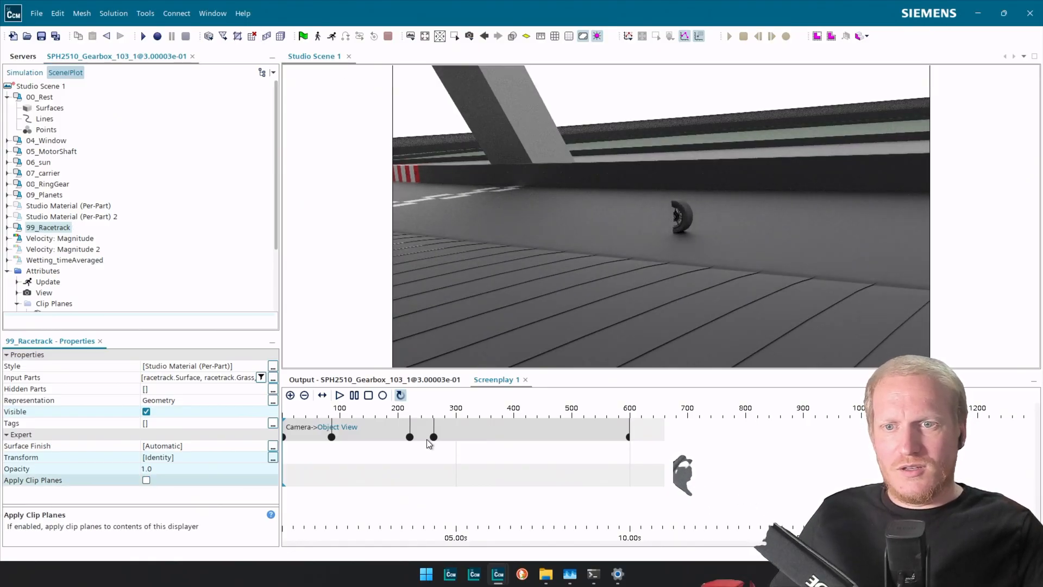
# Add the Enabled property of clip plane Plane 1 to the screenplay timeline as an action at about 6.95 s.
pyautogui.scroll(-2, 98, 249)
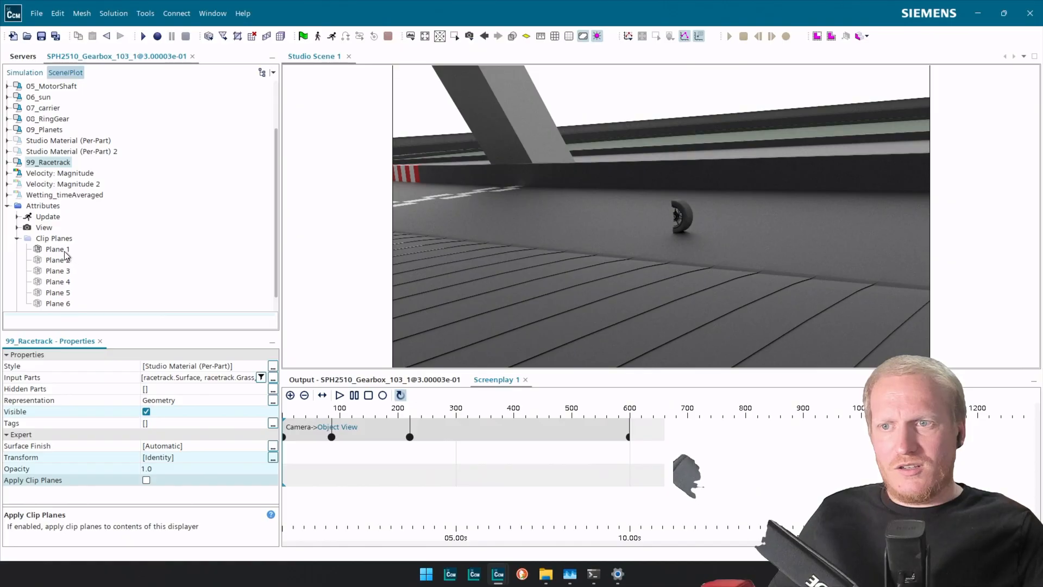
pyautogui.click(57, 250)
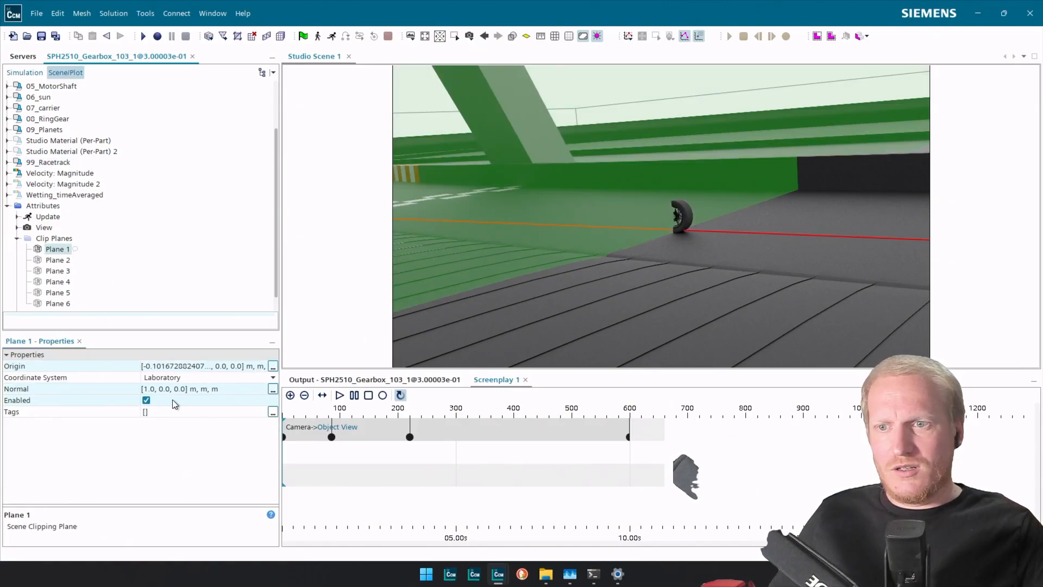
pyautogui.moveTo(172, 400); pyautogui.dragTo(188, 402)
pyautogui.moveTo(559, 458); pyautogui.dragTo(560, 458)
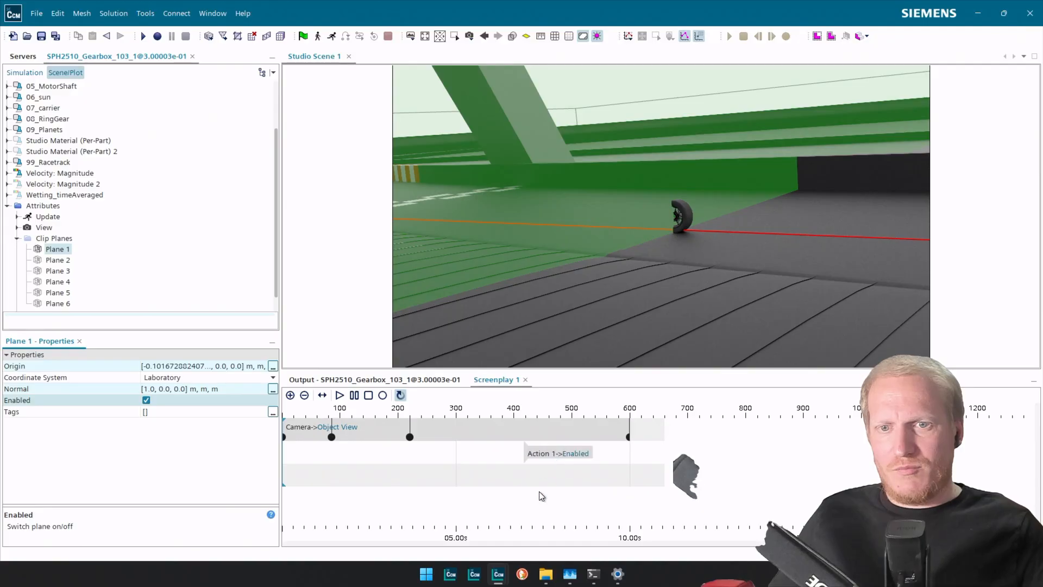
pyautogui.click(527, 462)
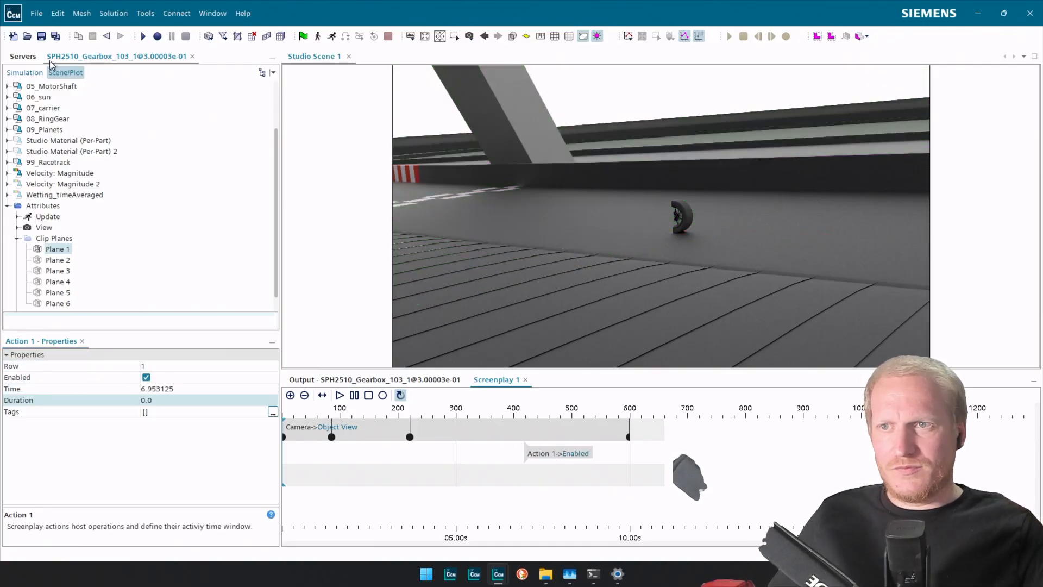
# Set the 0.00 keyframe of Plane 1's Enabled action to false and preview the screenplay.
pyautogui.click(24, 72)
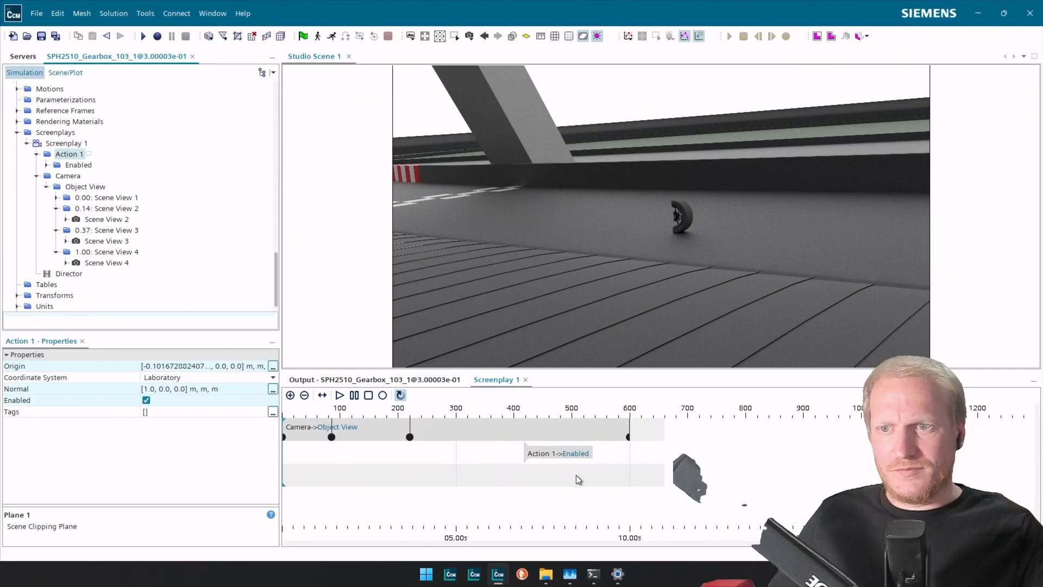
pyautogui.click(77, 166)
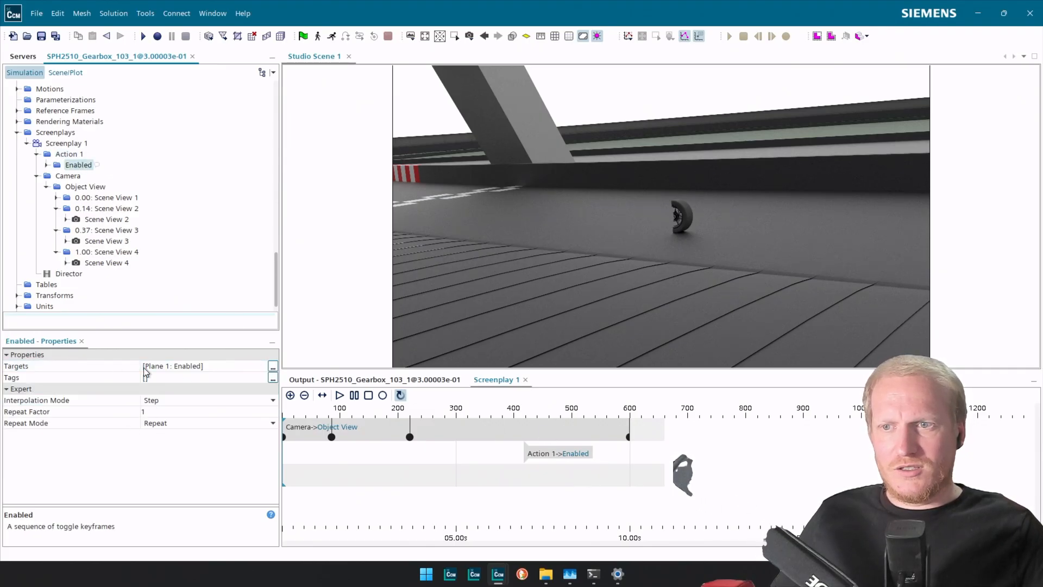
pyautogui.click(47, 165)
pyautogui.click(88, 176)
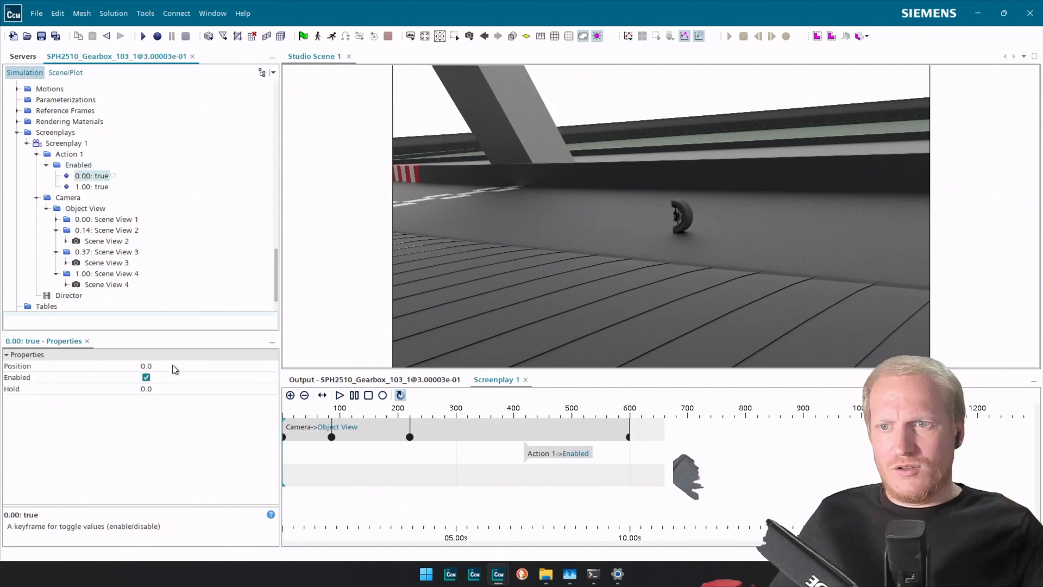
pyautogui.click(147, 378)
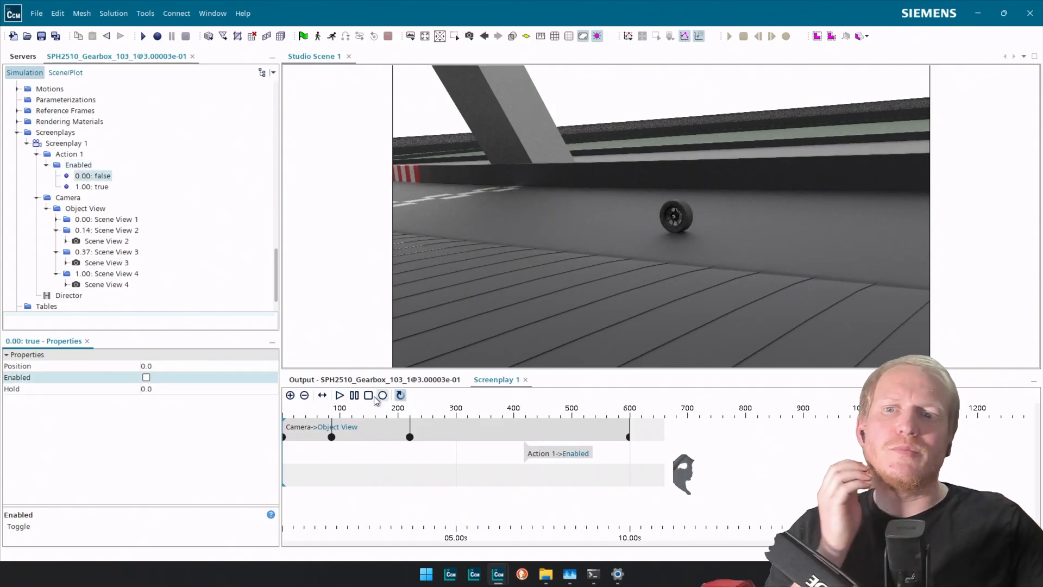
pyautogui.click(341, 395)
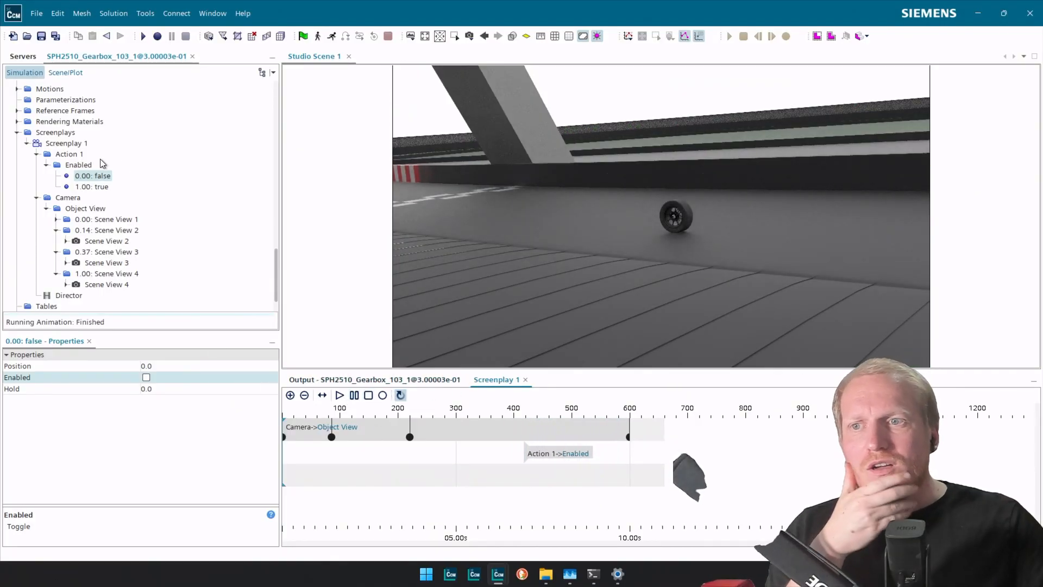
# Set the interpolation mode of the Camera action's Object View to Linear and preview the animation.
pyautogui.click(76, 198)
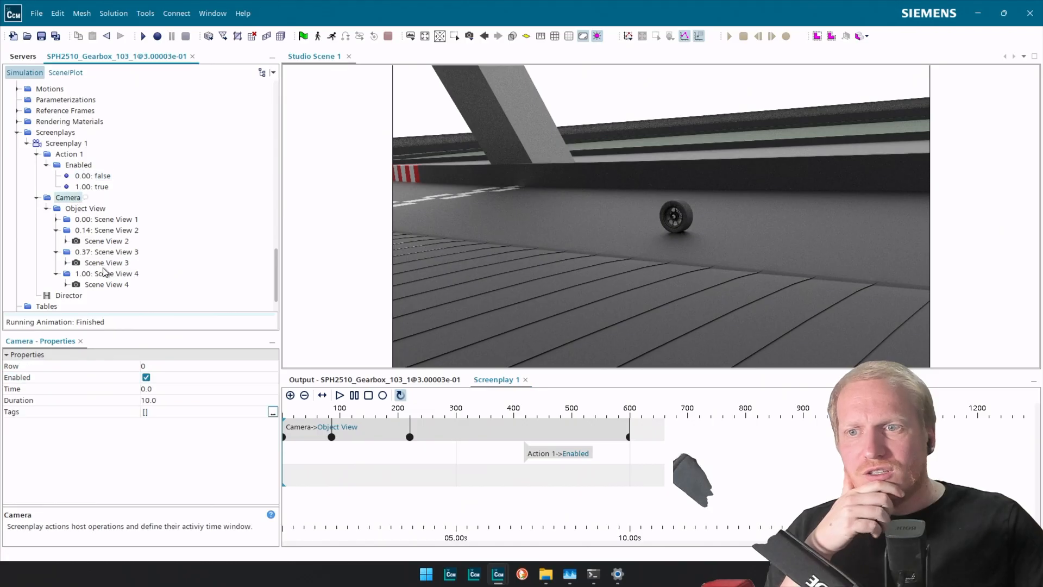
pyautogui.click(85, 210)
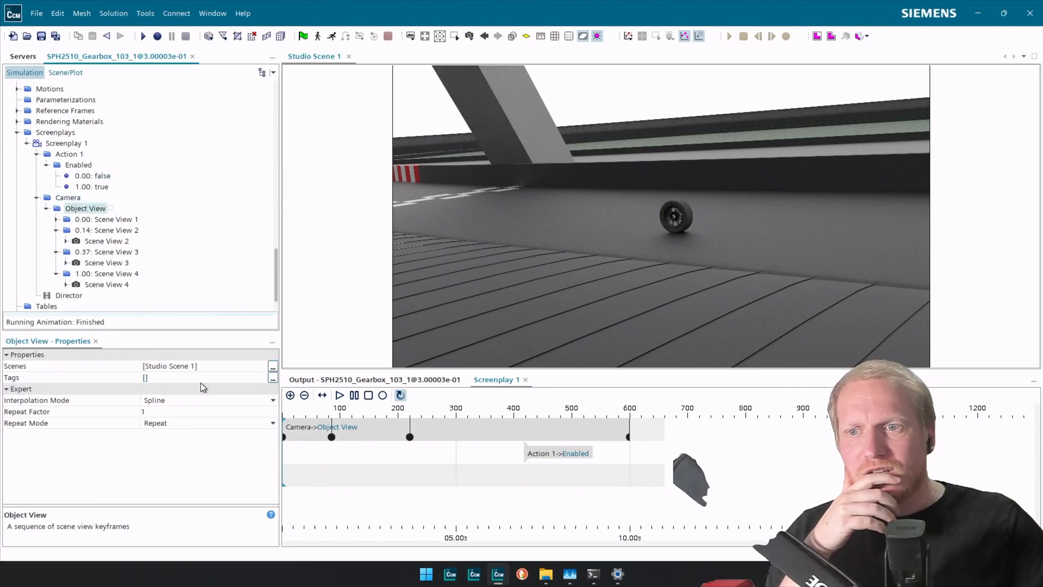
pyautogui.click(172, 400)
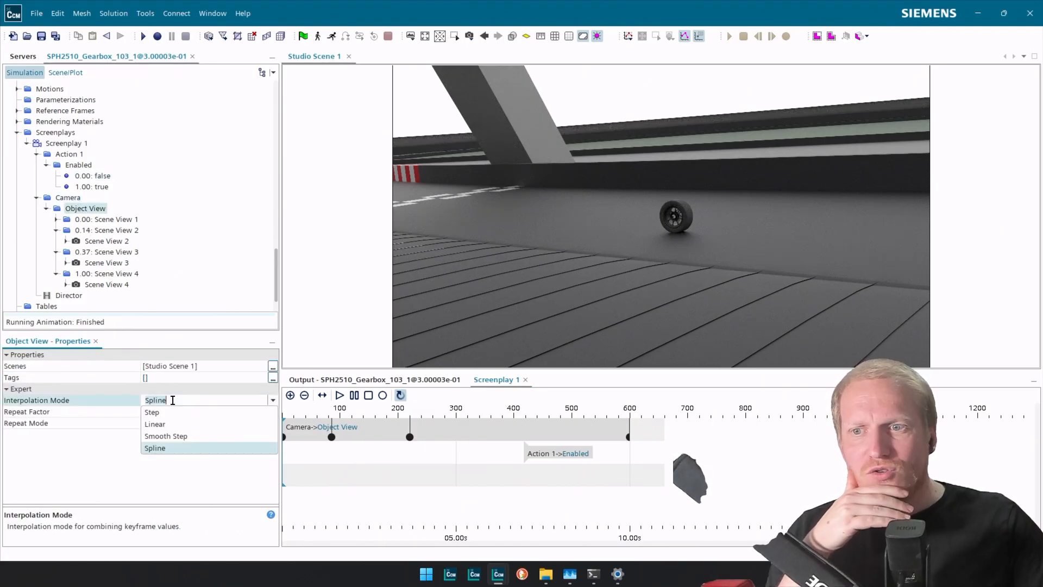
pyautogui.click(172, 424)
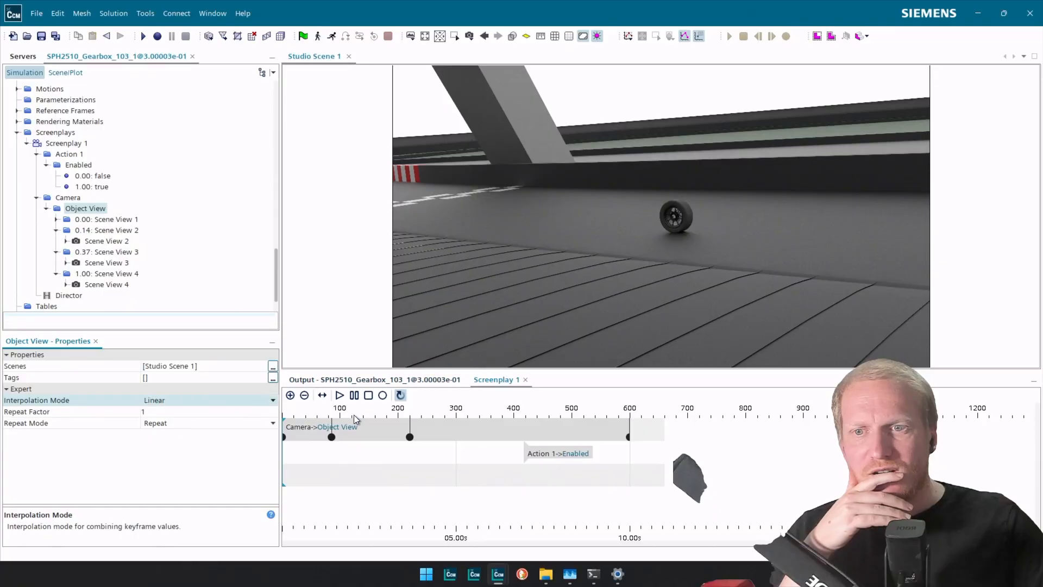
pyautogui.click(340, 395)
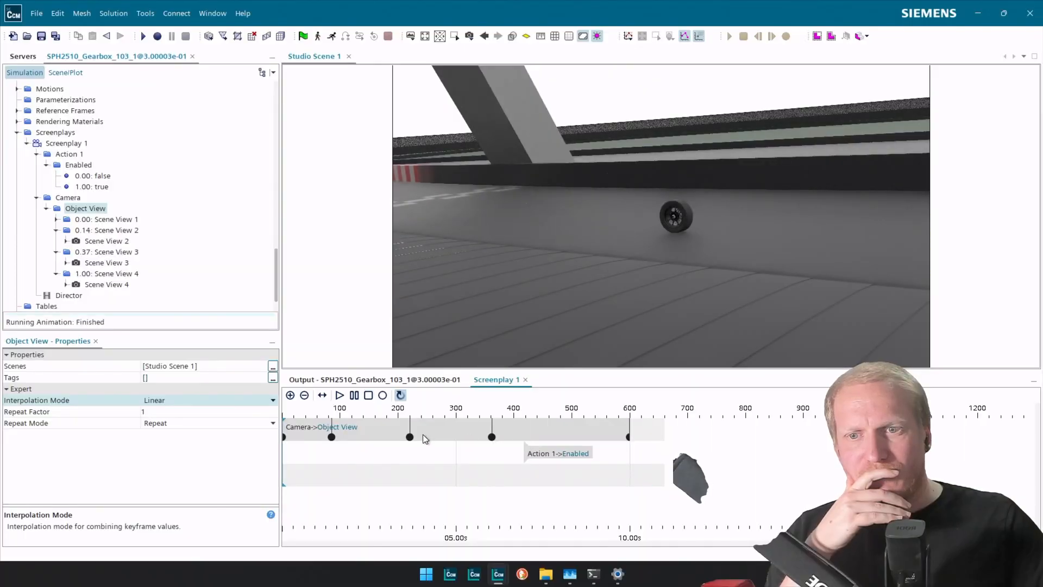
# Scrub the screenplay to where the camera is inside the gearbox and move the Enabled action to about 5.19 s.
pyautogui.moveTo(305, 476); pyautogui.dragTo(464, 465)
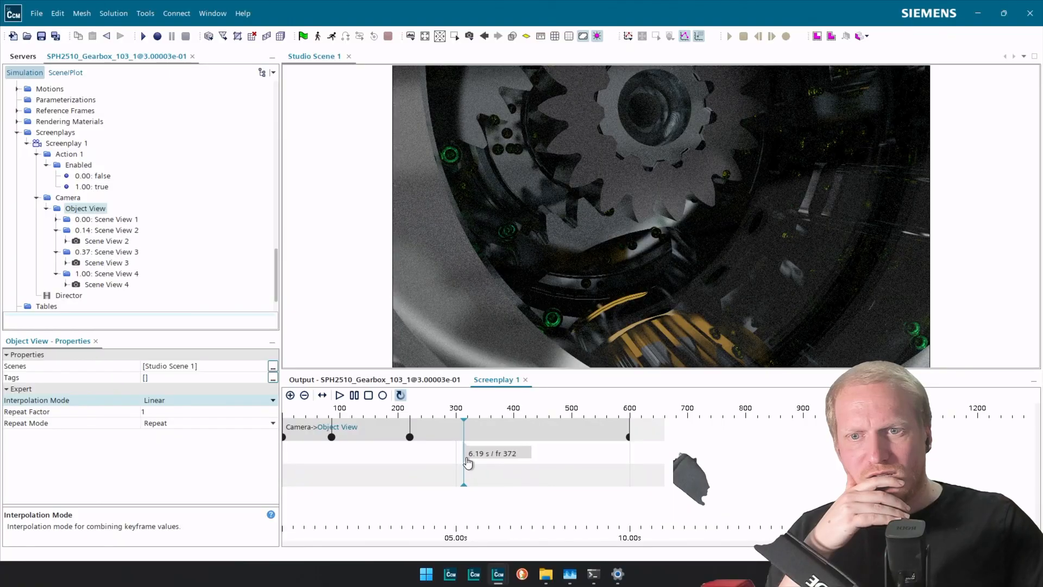
pyautogui.moveTo(467, 462); pyautogui.dragTo(450, 466)
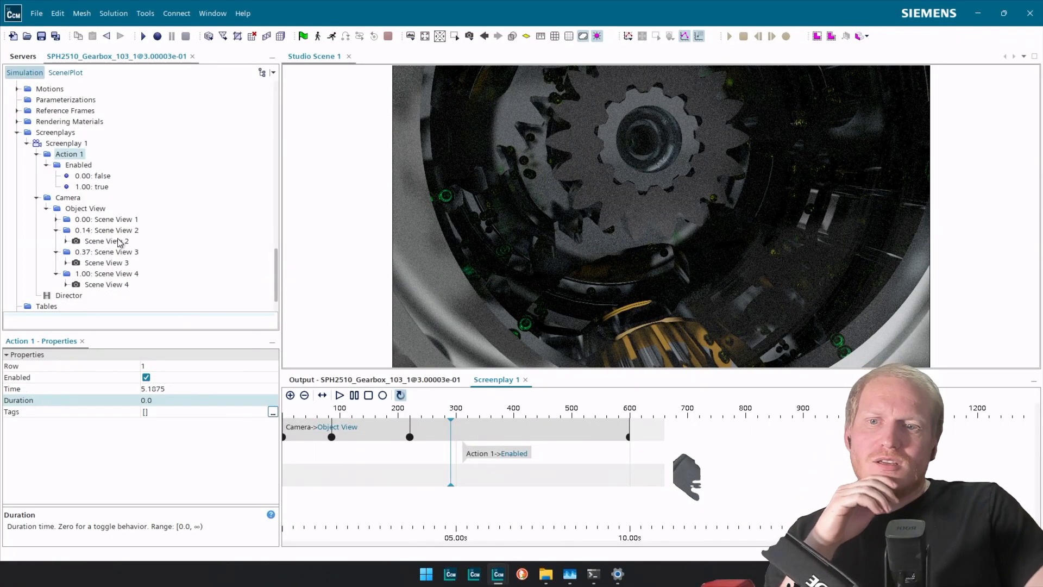
# Add the Origin property of clip plane Plane 1 to the screenplay timeline as a second action, after the Enabled action.
pyautogui.scroll(-2, 103, 158)
pyautogui.click(78, 74)
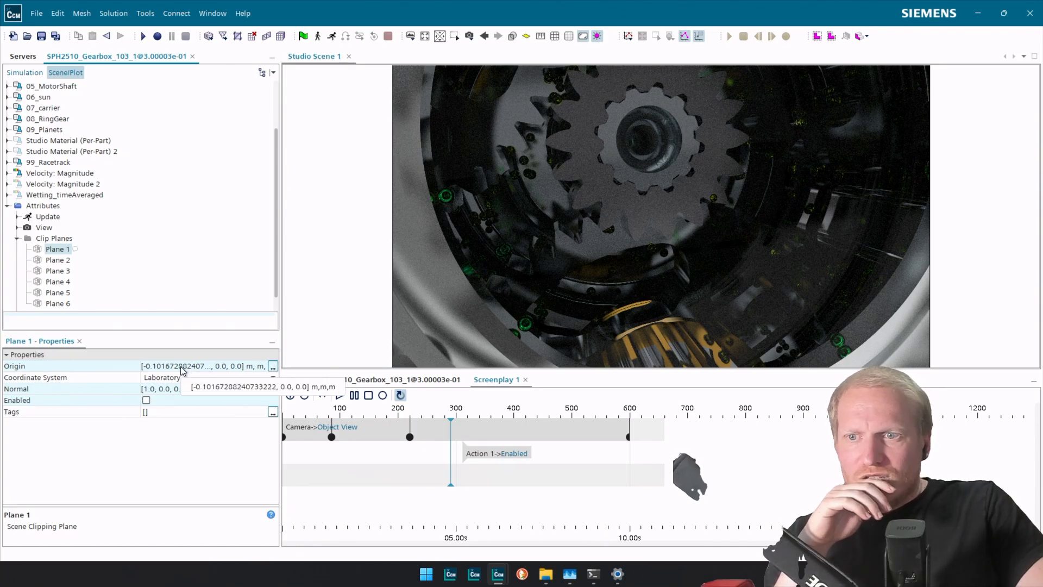
pyautogui.moveTo(182, 372); pyautogui.dragTo(641, 473)
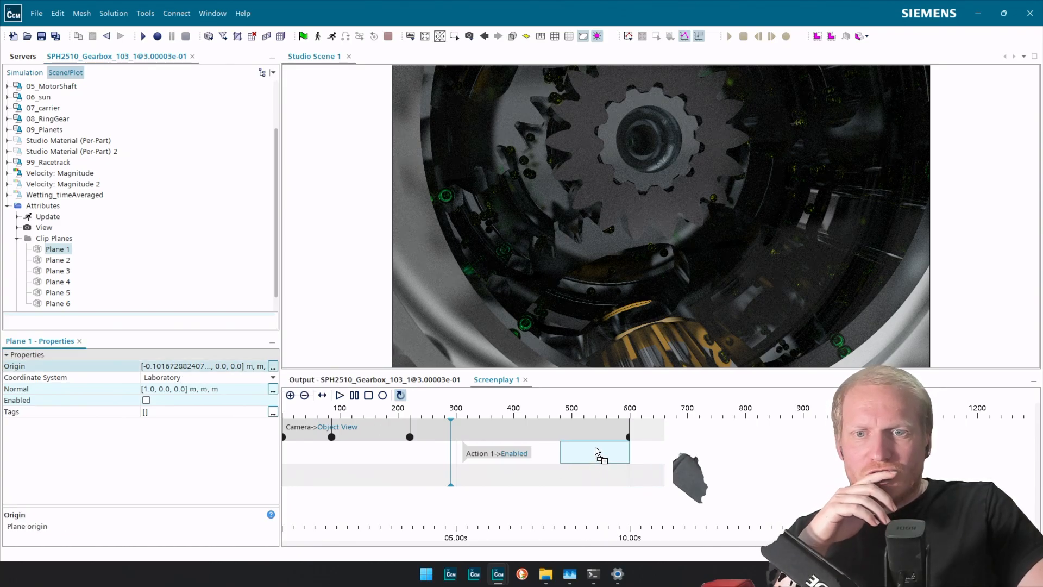
pyautogui.moveTo(595, 446); pyautogui.dragTo(588, 447)
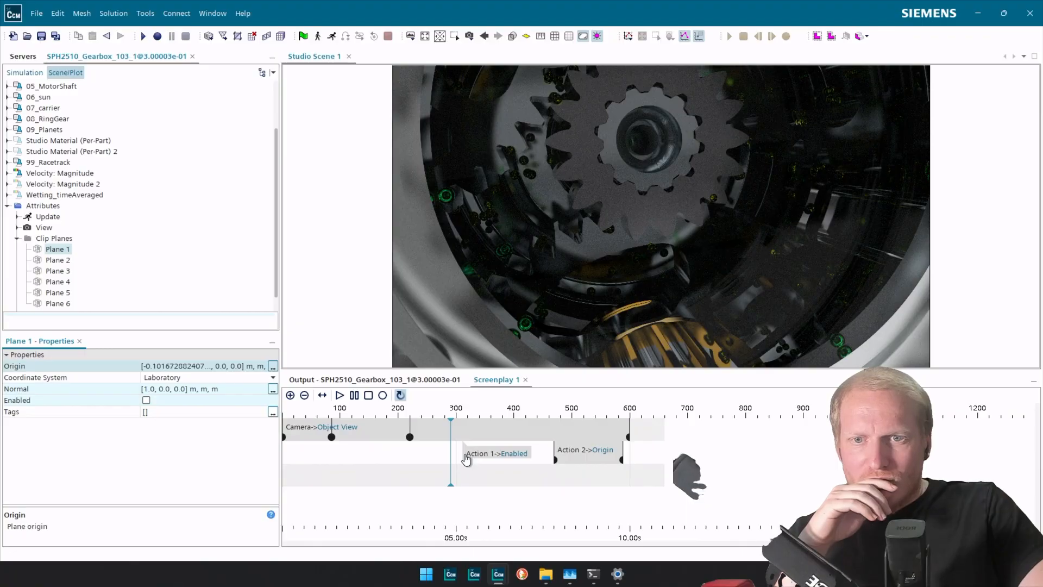
# Place the Origin action in its own row beneath the Enabled action and set the Enabled action's start time to 4.5.
pyautogui.moveTo(466, 459); pyautogui.dragTo(443, 459)
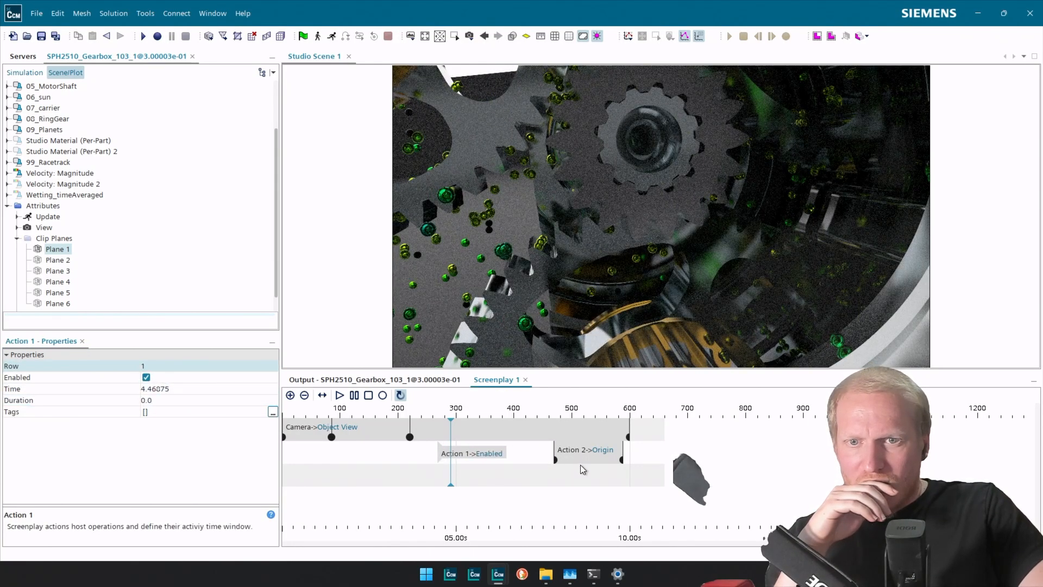
pyautogui.moveTo(581, 454); pyautogui.dragTo(469, 479)
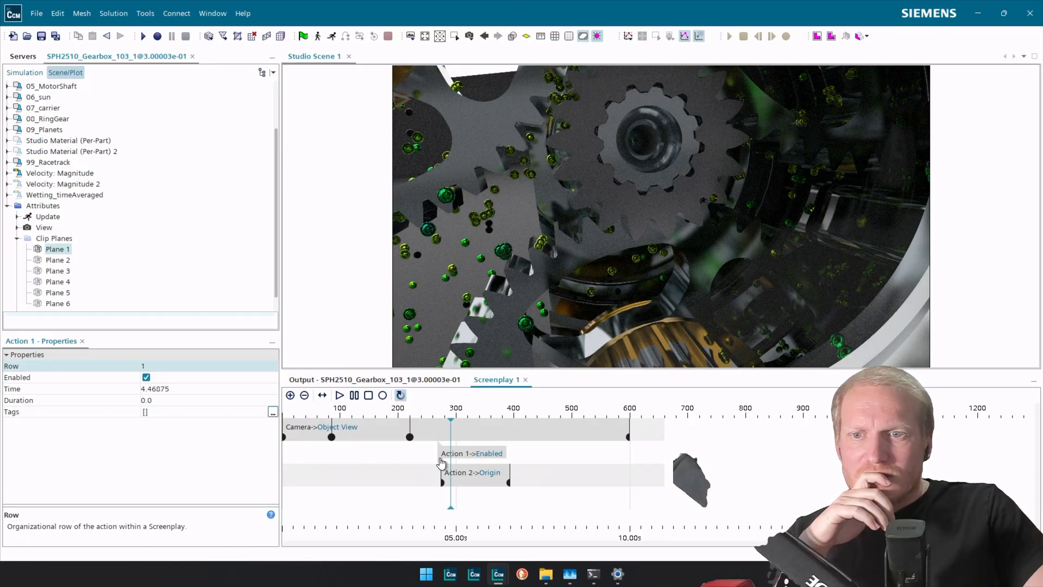
pyautogui.click(159, 389)
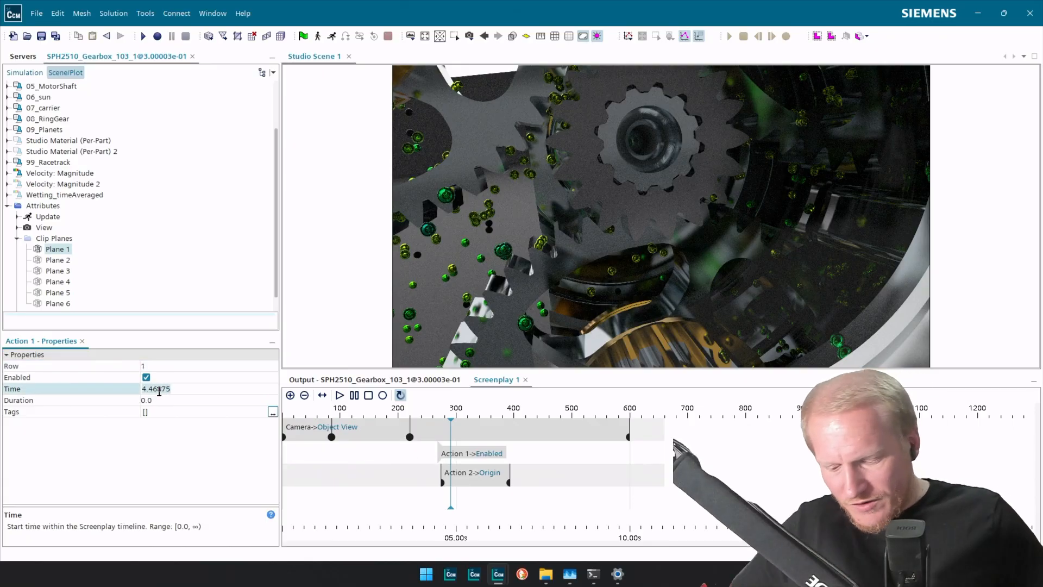
pyautogui.press('Return')
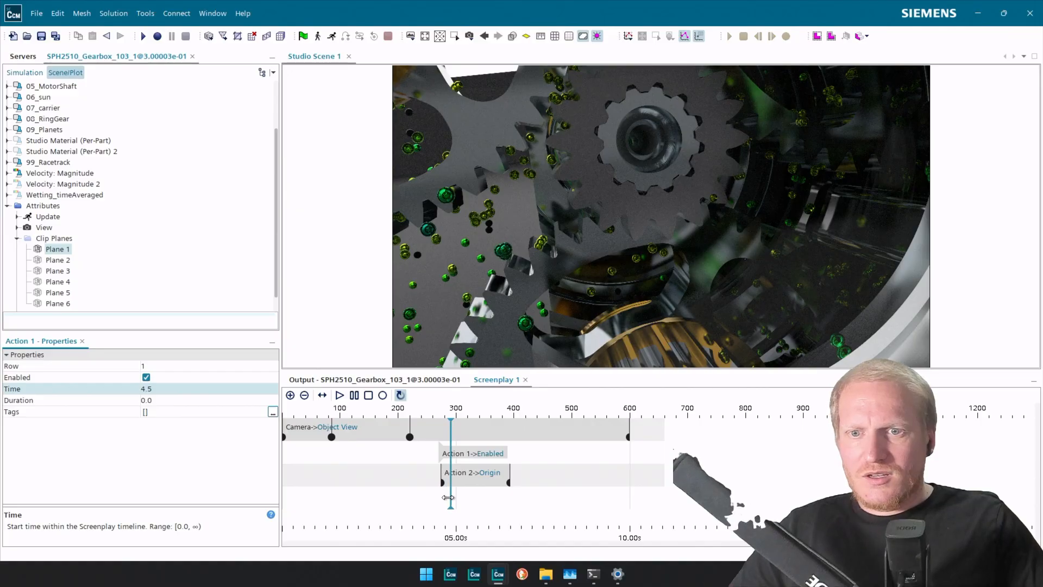
# Rename the screenplay's Action 1, which animates the clip plane's Enabled property, as ClipEnable.
pyautogui.click(24, 72)
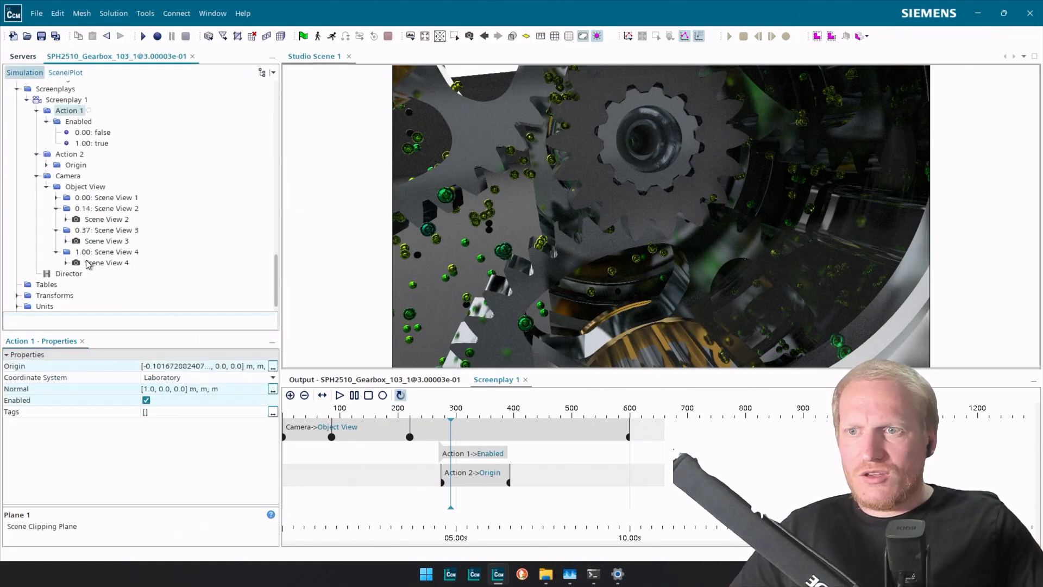
pyautogui.click(80, 110)
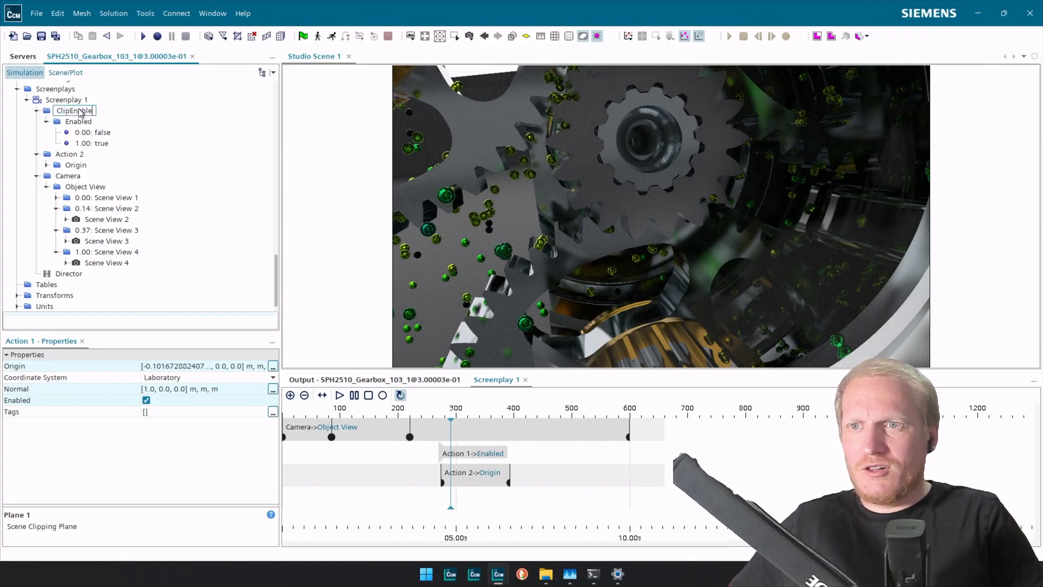
pyautogui.press('Return')
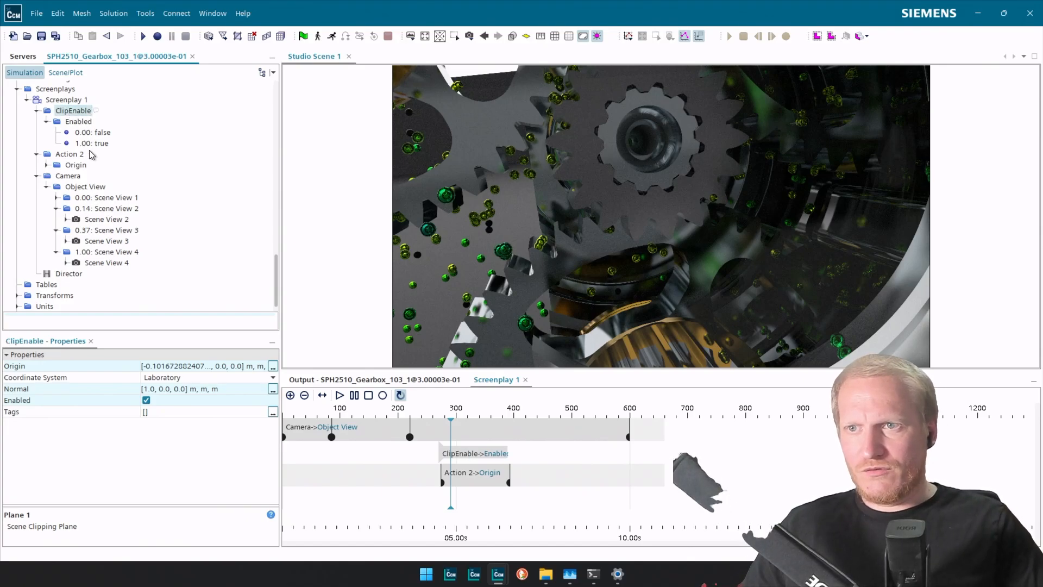
# Set the value of the 0.00 keyframe in Action 2's Origin operation to [-0.4, 0.0, 0.0] m.
pyautogui.click(47, 165)
pyautogui.click(115, 177)
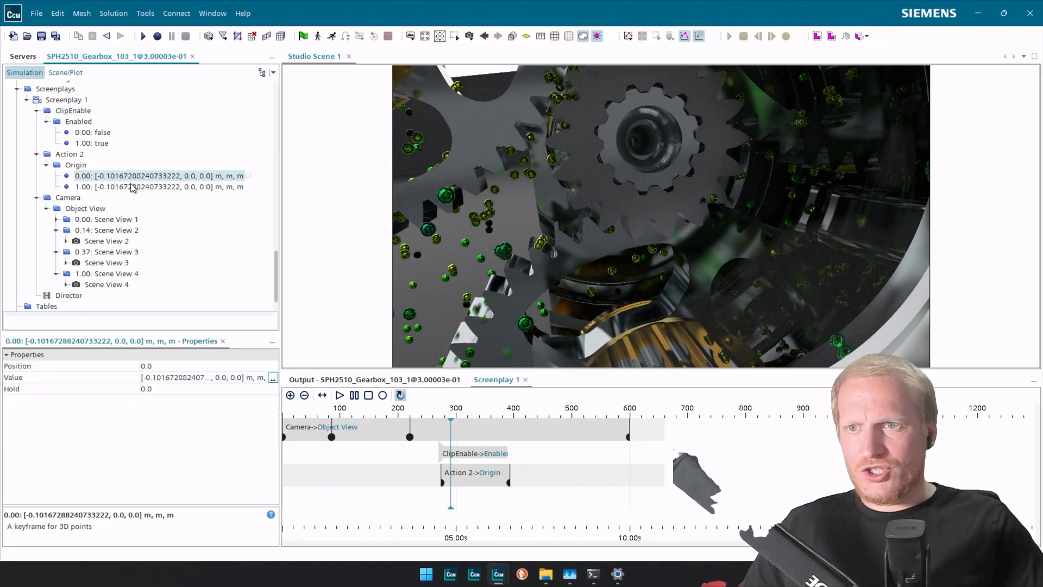
pyautogui.click(151, 377)
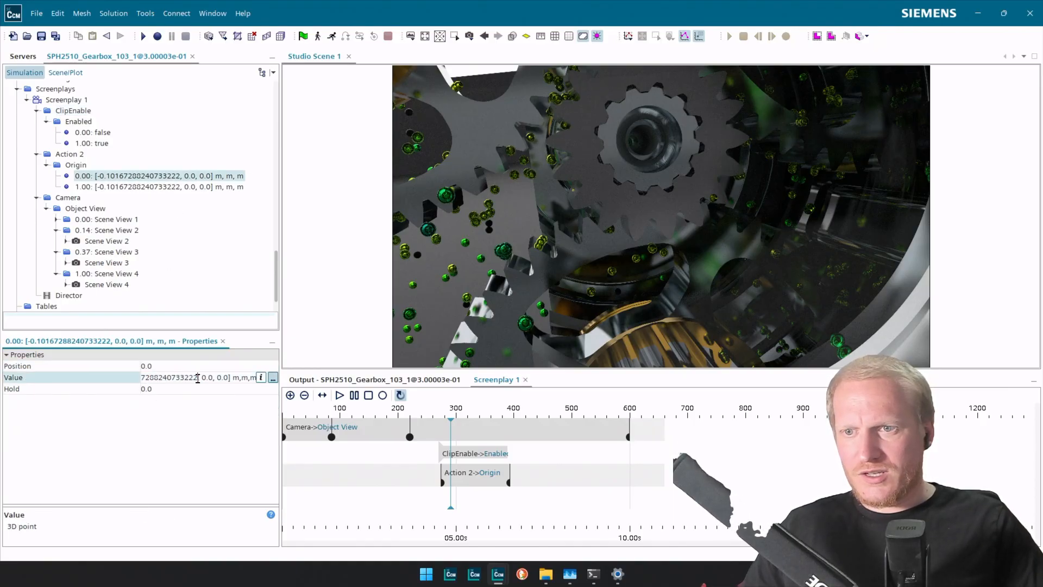
pyautogui.press('BackSpace')
pyautogui.press('BackSpace')
pyautogui.press('BackSpace')
pyautogui.press('BackSpace')
pyautogui.press('BackSpace')
pyautogui.press('BackSpace')
pyautogui.press('BackSpace')
pyautogui.press('BackSpace')
pyautogui.press('BackSpace')
pyautogui.press('BackSpace')
pyautogui.press('BackSpace')
pyautogui.press('BackSpace')
pyautogui.press('BackSpace')
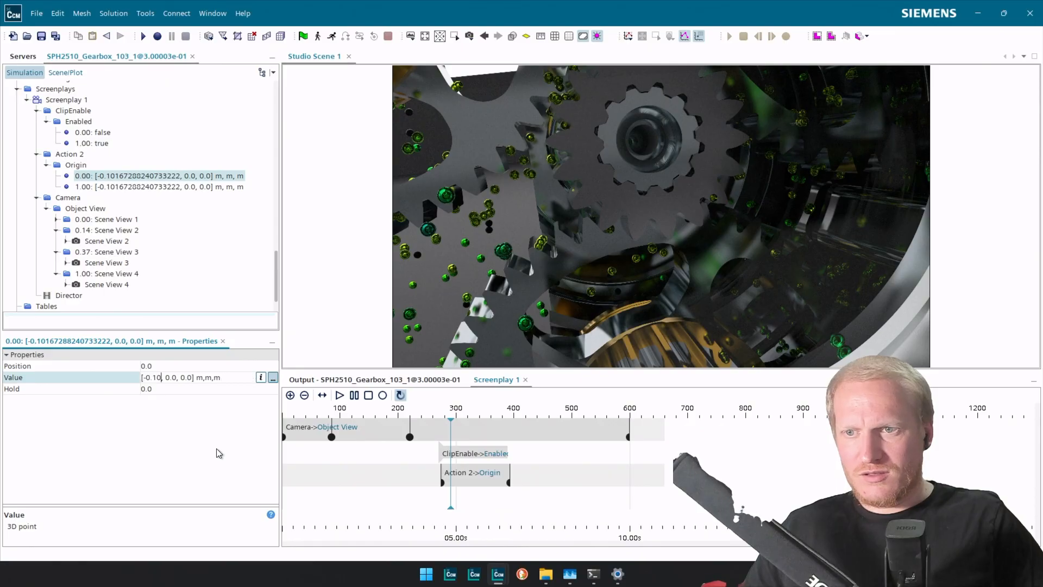
pyautogui.write('4')
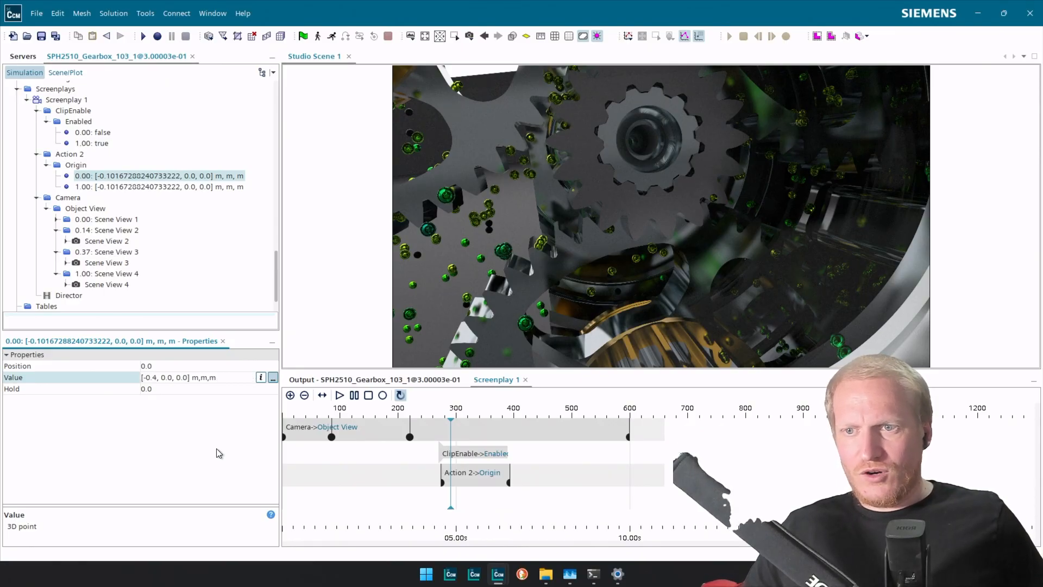
pyautogui.press('Return')
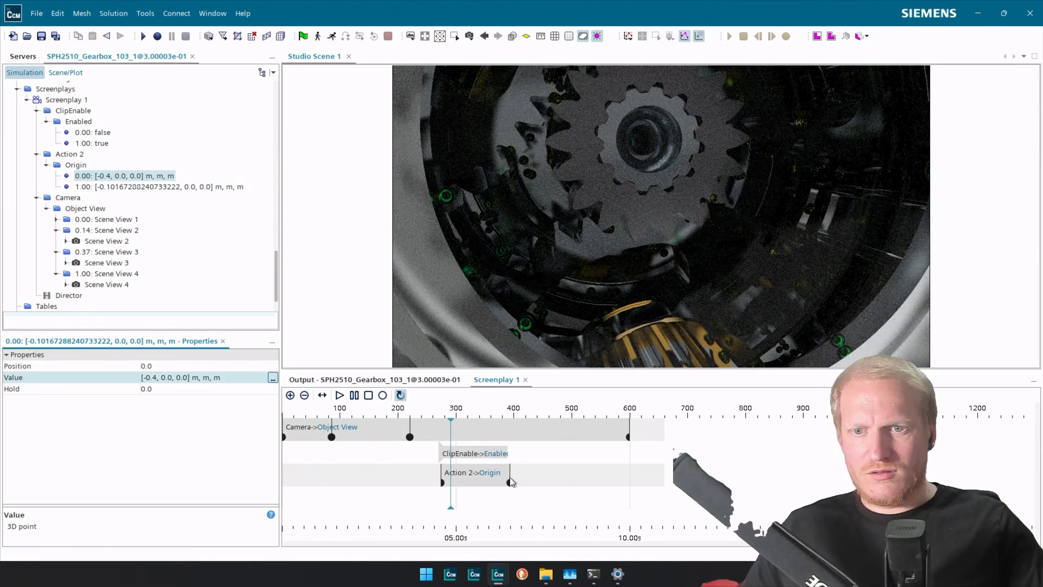
# Scrub the screenplay back to the third camera keyframe and set Action 2's 0.00 Origin keyframe to [-0.3, 0.0, 0.0] m.
pyautogui.moveTo(451, 494); pyautogui.dragTo(410, 498)
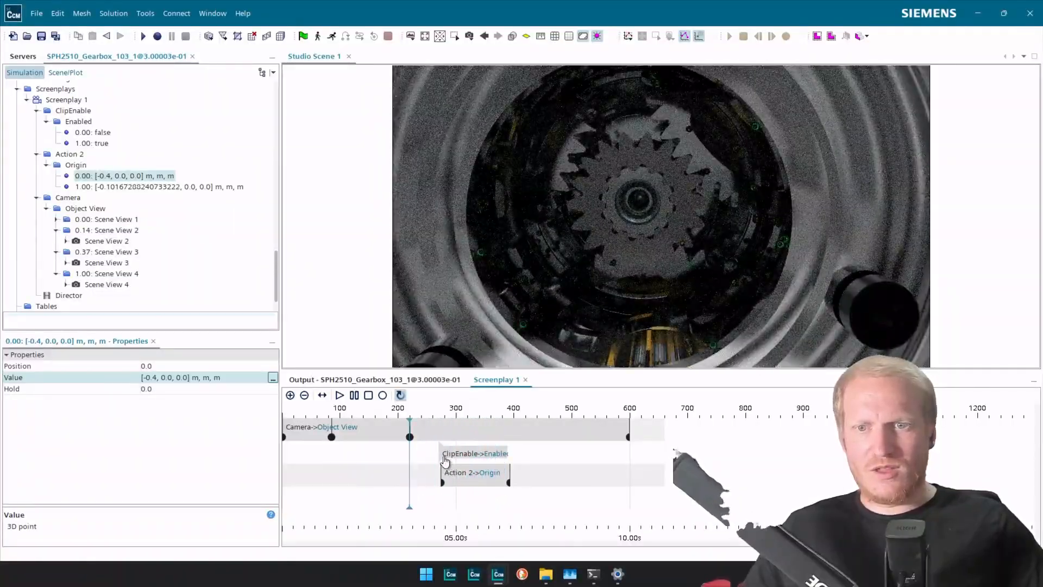
pyautogui.click(156, 377)
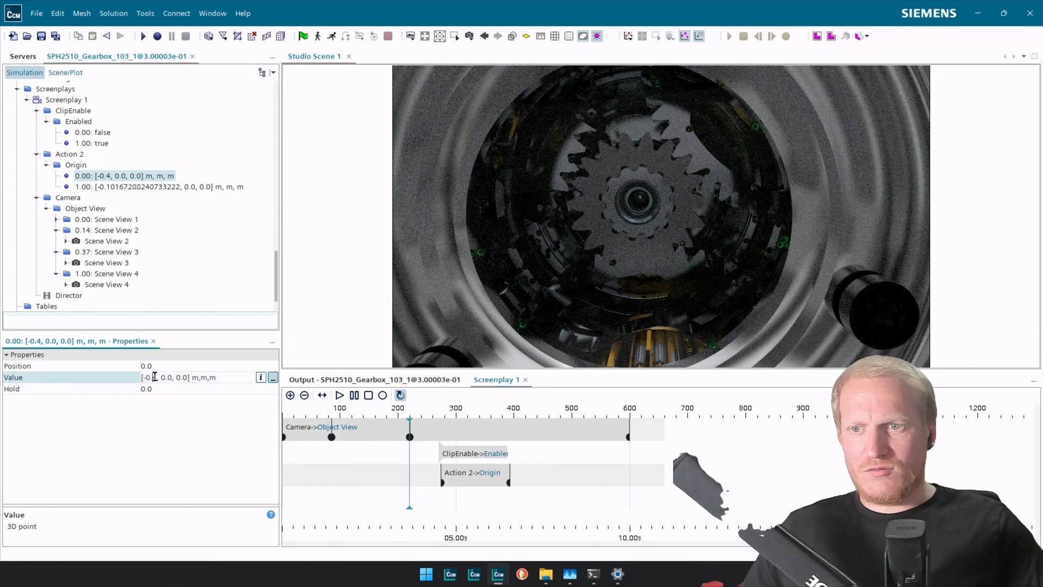
pyautogui.press('BackSpace')
pyautogui.write('3')
pyautogui.press('Return')
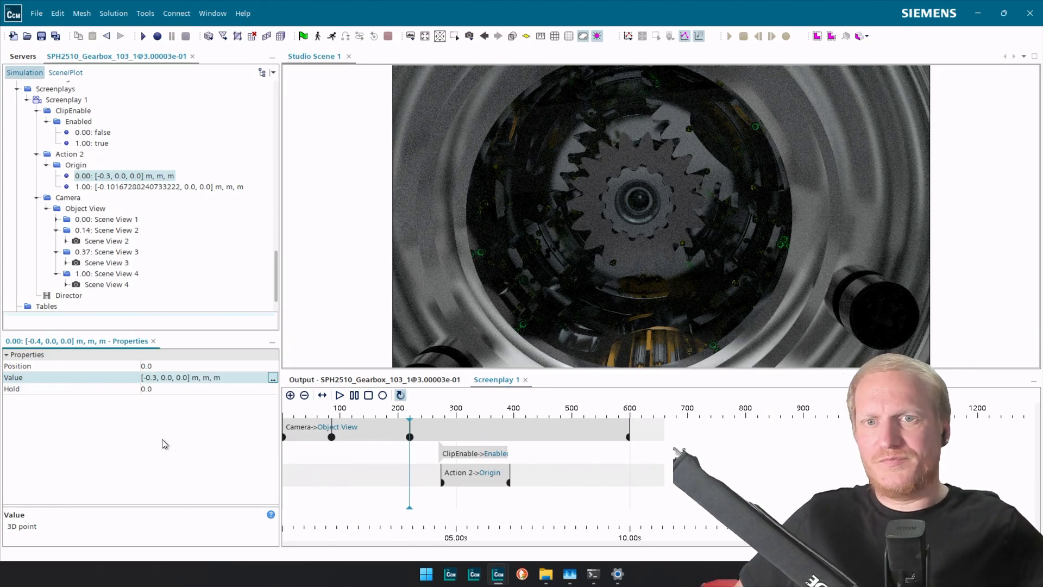
# Disable the Camera action, show the whole wheel in the scene, and scrub the screenplay to the start of Action 2.
pyautogui.click(63, 72)
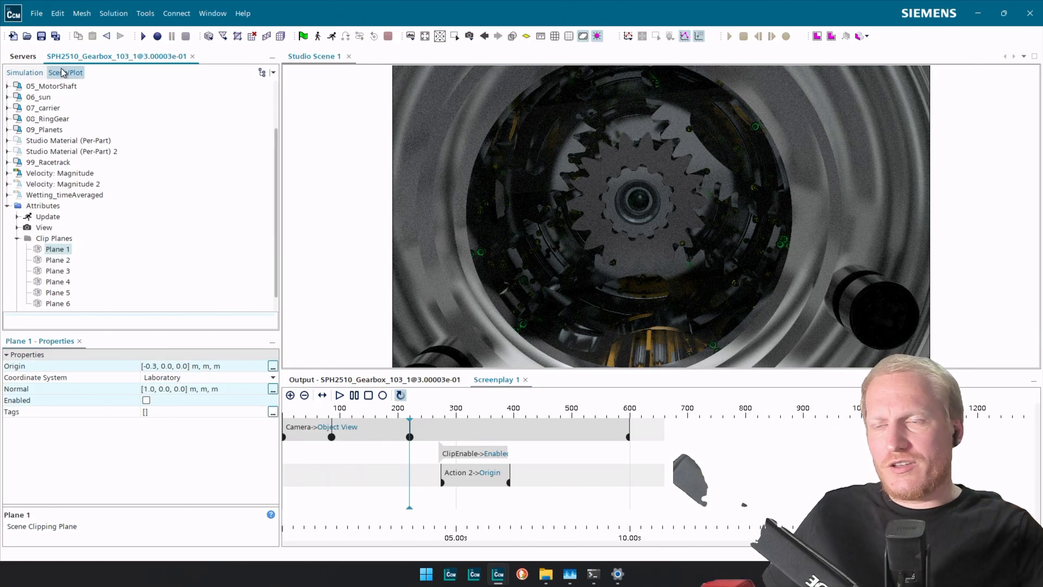
pyautogui.click(24, 72)
pyautogui.scroll(-1, 89, 212)
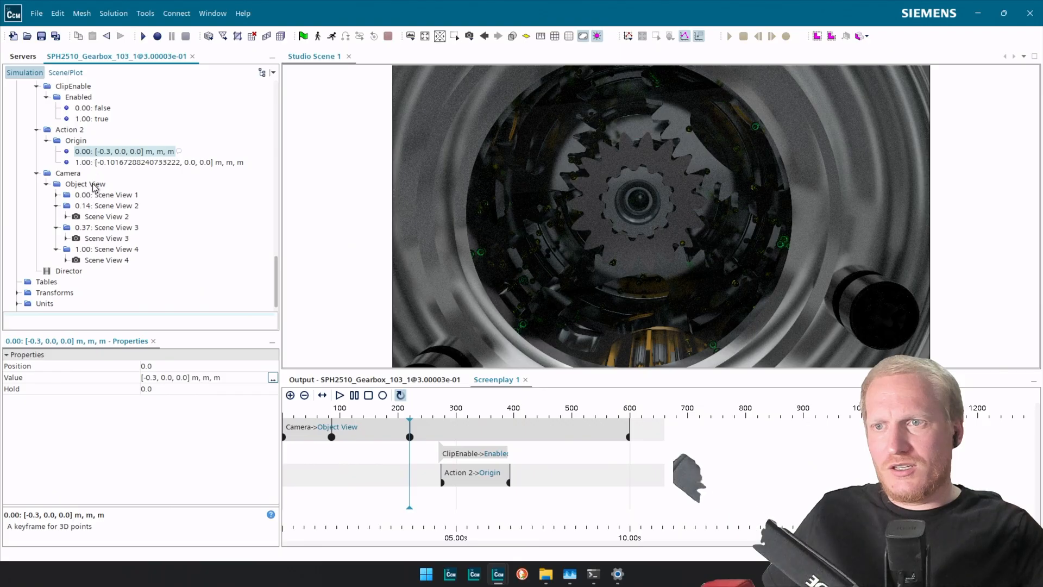
pyautogui.click(68, 173)
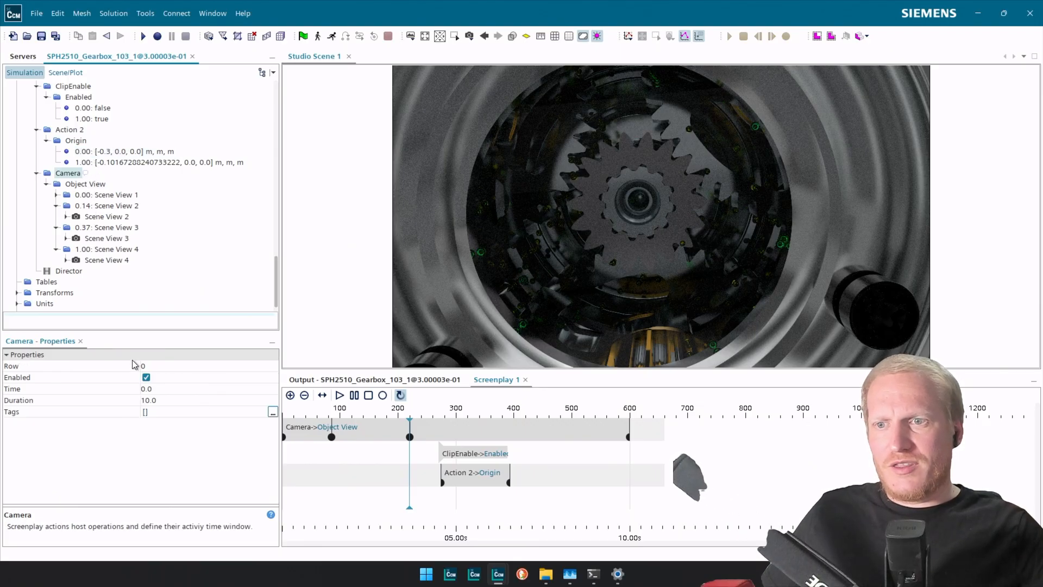
pyautogui.click(146, 377)
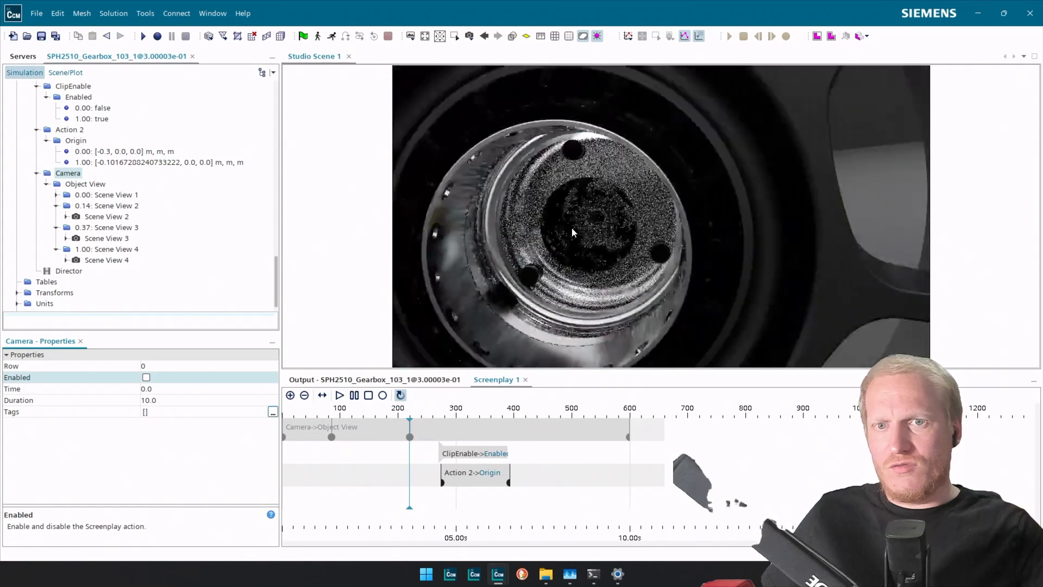
pyautogui.scroll(-8, 571, 233)
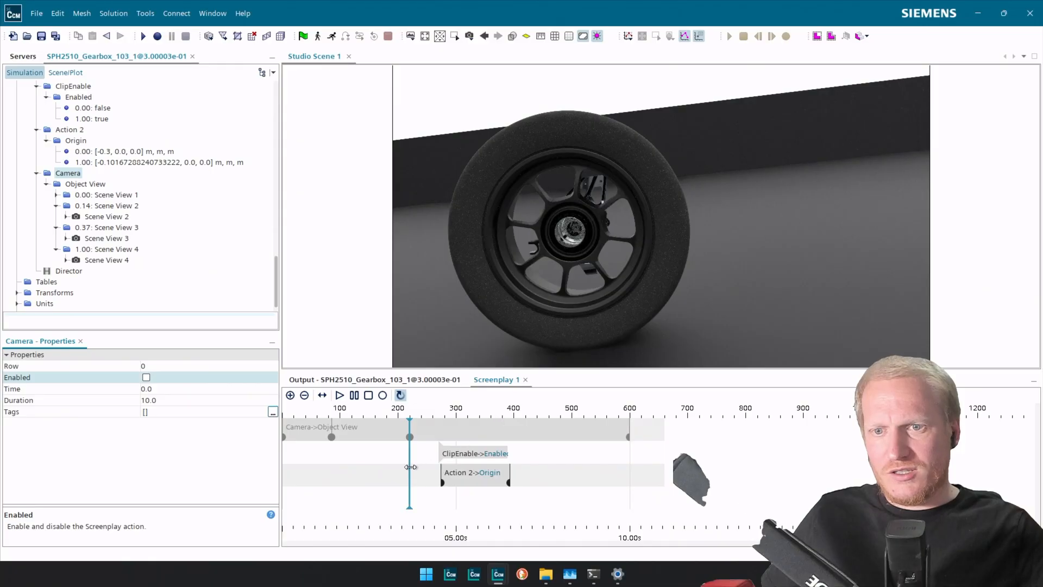
pyautogui.moveTo(410, 467); pyautogui.dragTo(441, 476)
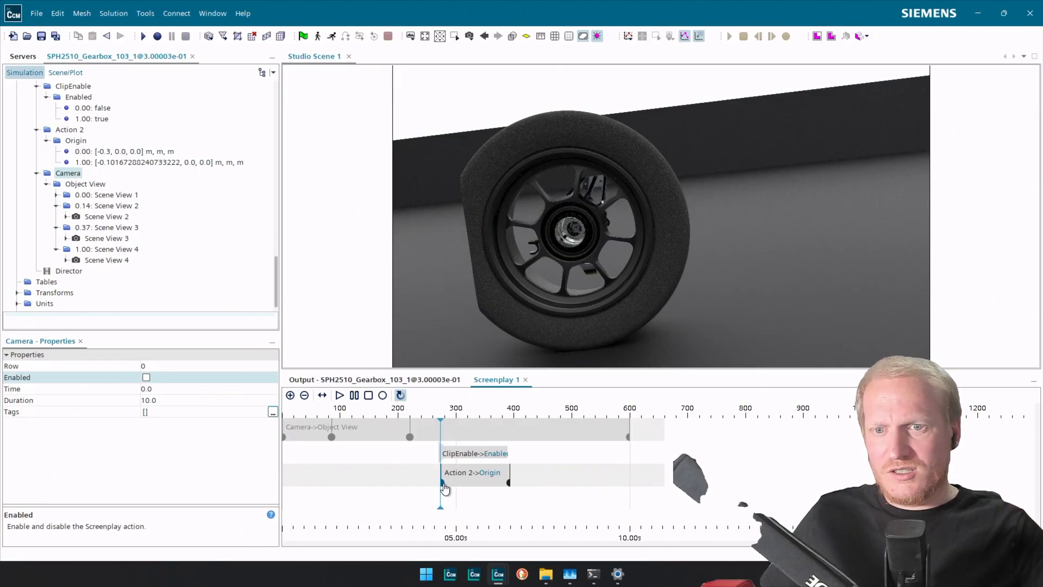
# Set Action 2's 0.00 Origin keyframe to [-0.35, 0.0, 0.0] m and scrub past the action's end to preview the clipping.
pyautogui.click(443, 484)
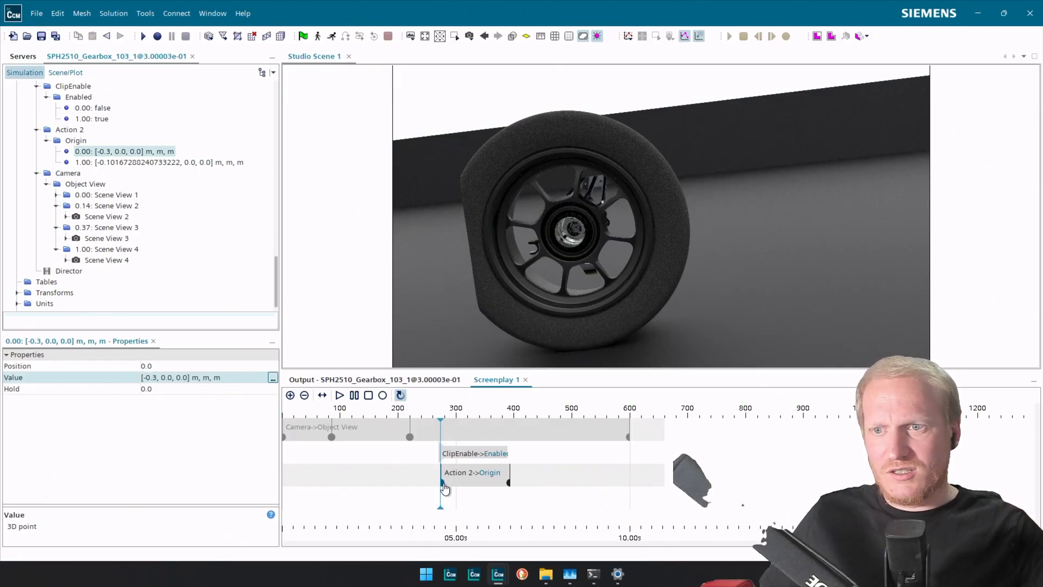
pyautogui.click(153, 379)
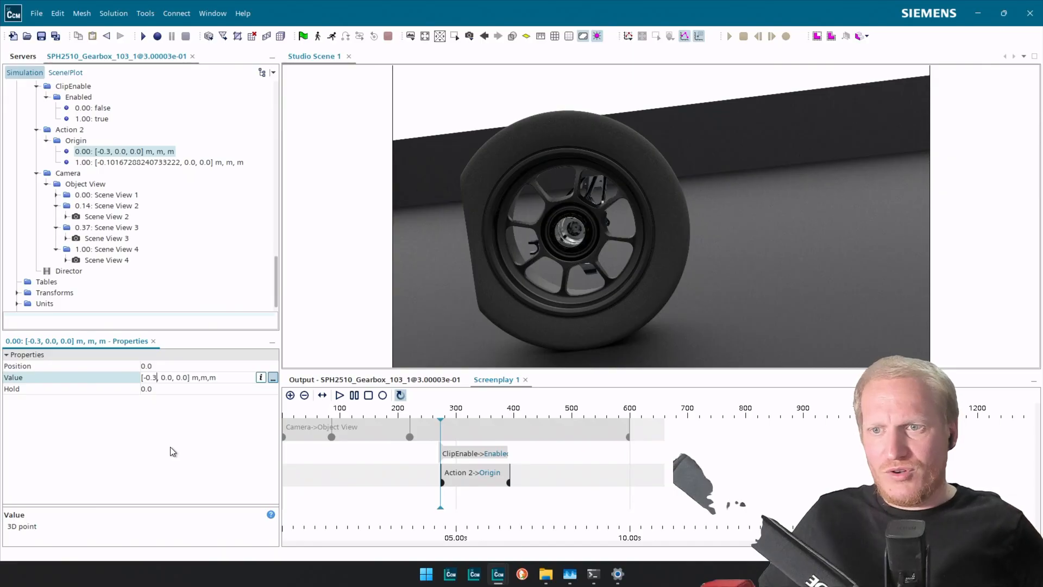
pyautogui.write('5')
pyautogui.press('Return')
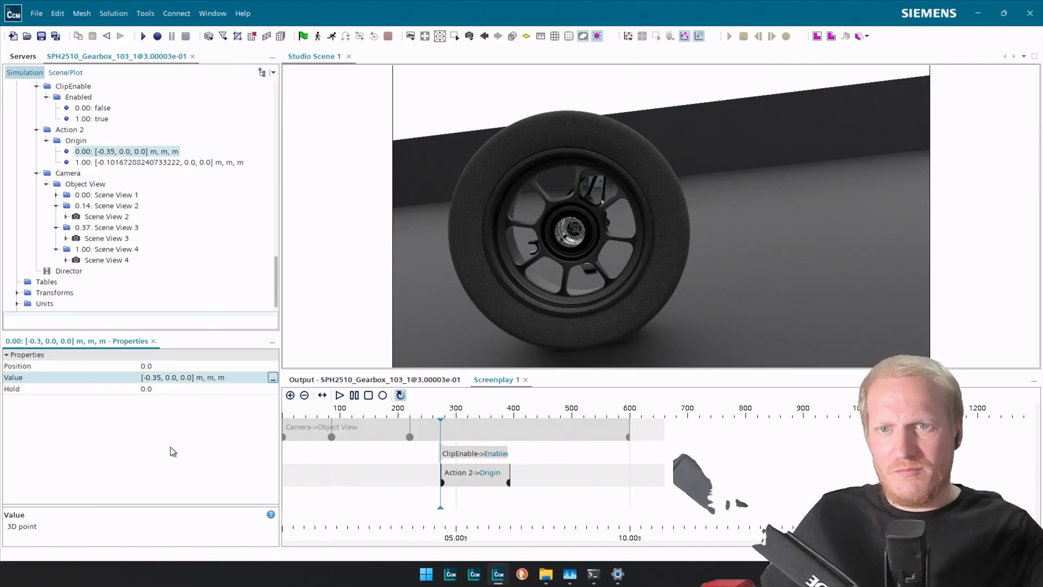
pyautogui.moveTo(442, 506); pyautogui.dragTo(520, 504)
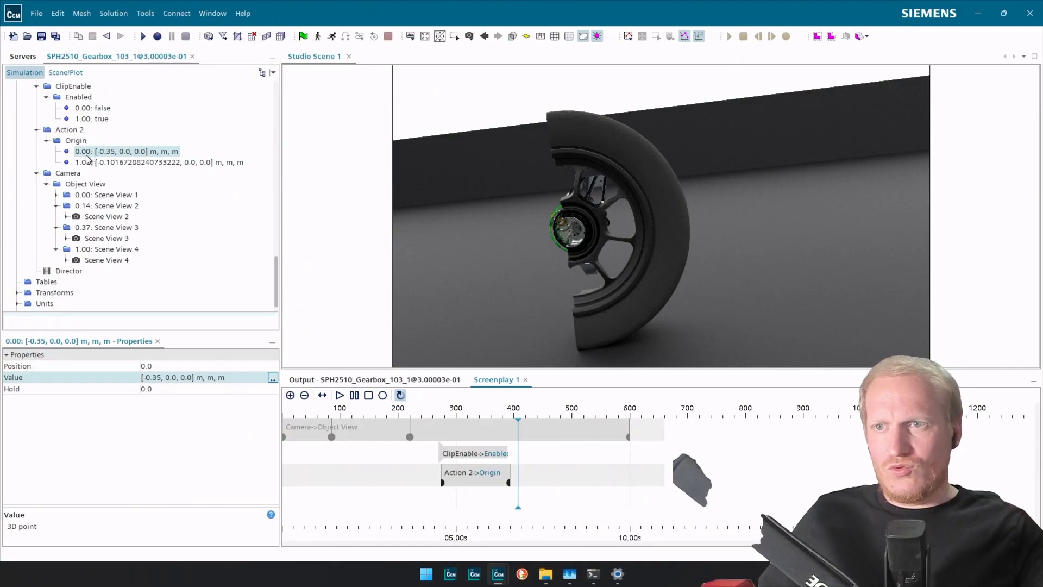
# Rename the screenplay's Action 2, which animates the clip plane's Origin property, as ClipOrigin.
pyautogui.click(68, 129)
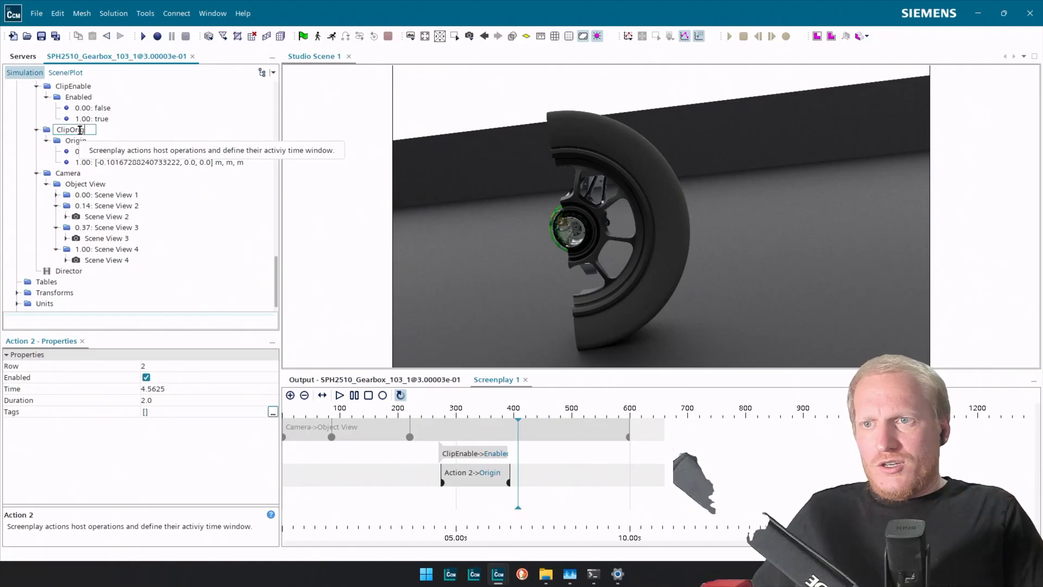
pyautogui.press('Return')
# Re-enable the Camera action and scrub the screenplay to its end at about 10 s.
pyautogui.click(69, 173)
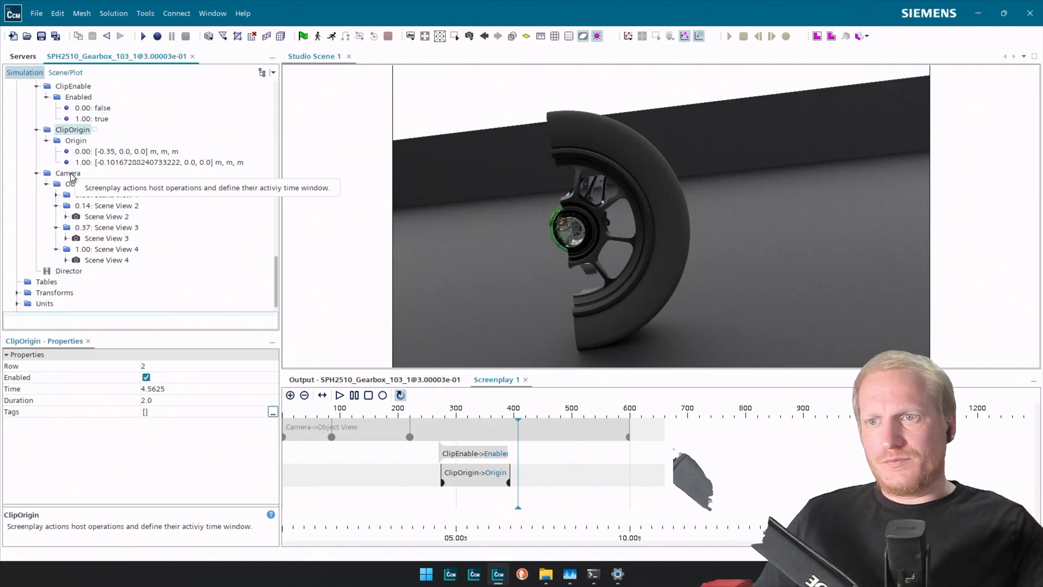
pyautogui.click(146, 378)
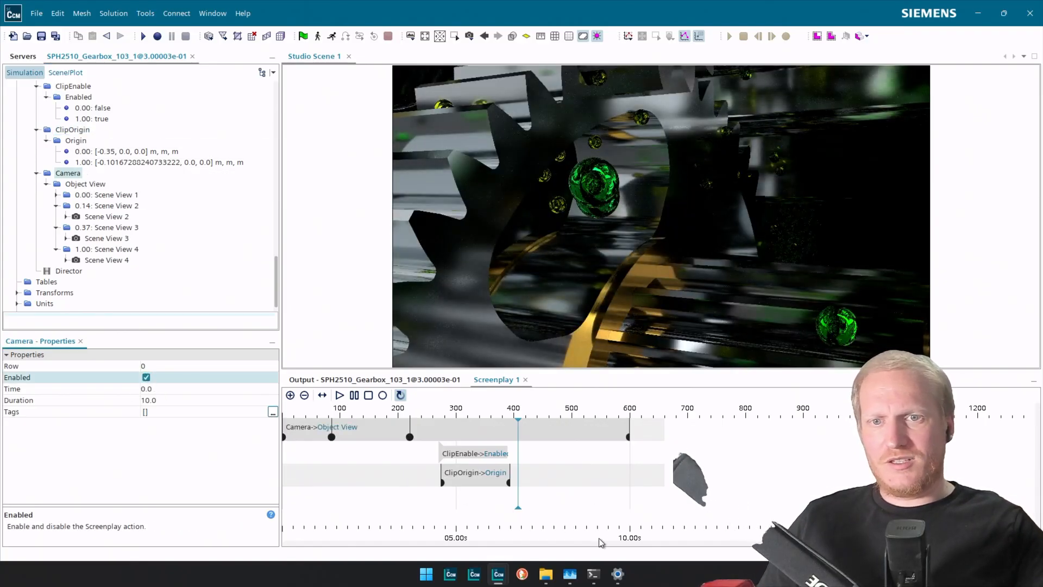
pyautogui.moveTo(517, 497); pyautogui.dragTo(630, 484)
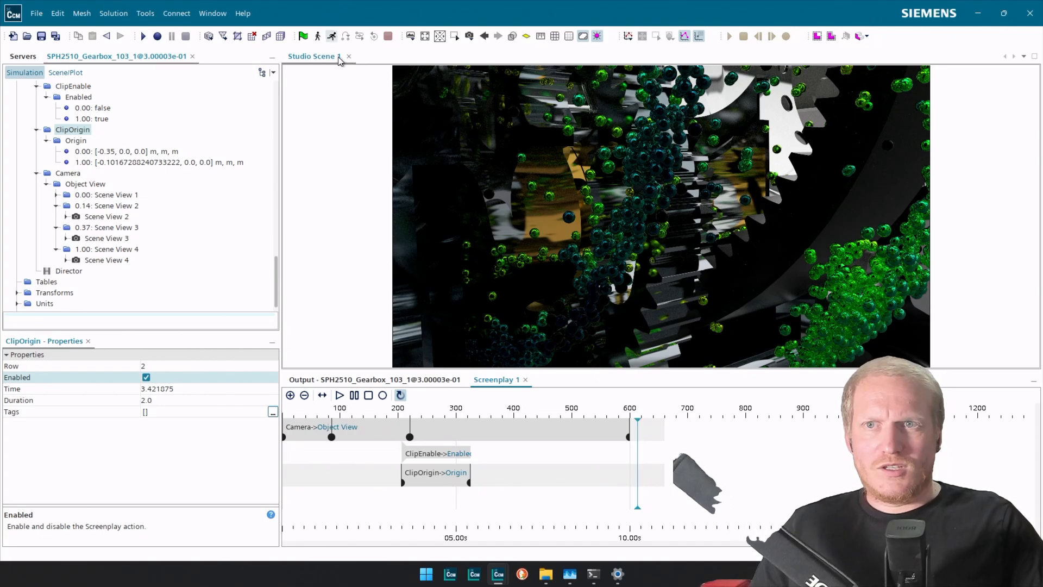
# Restore the stored view View 6 in Studio Scene 1.
pyautogui.click(470, 38)
pyautogui.moveTo(560, 71)
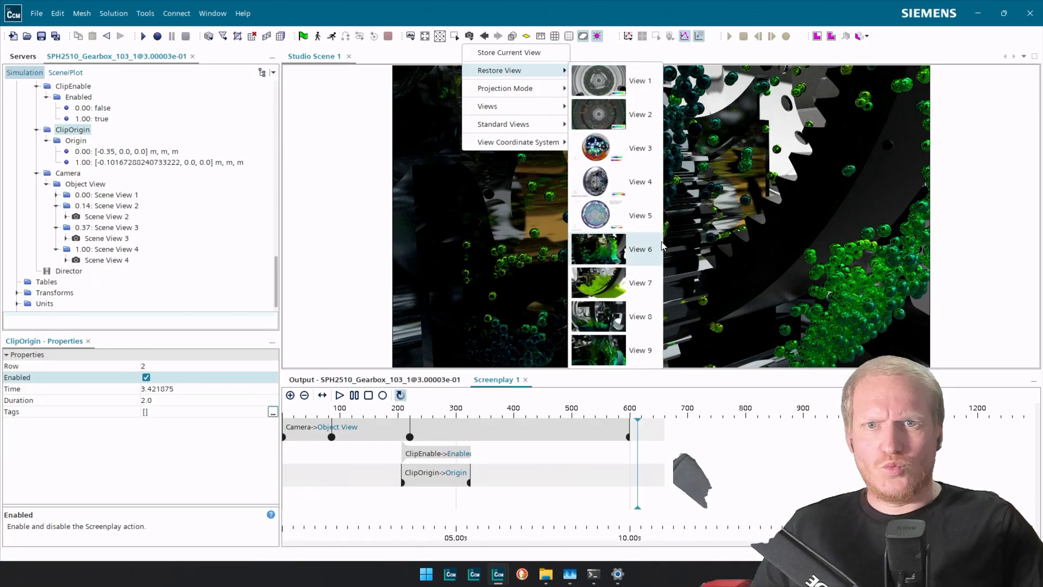
pyautogui.click(629, 250)
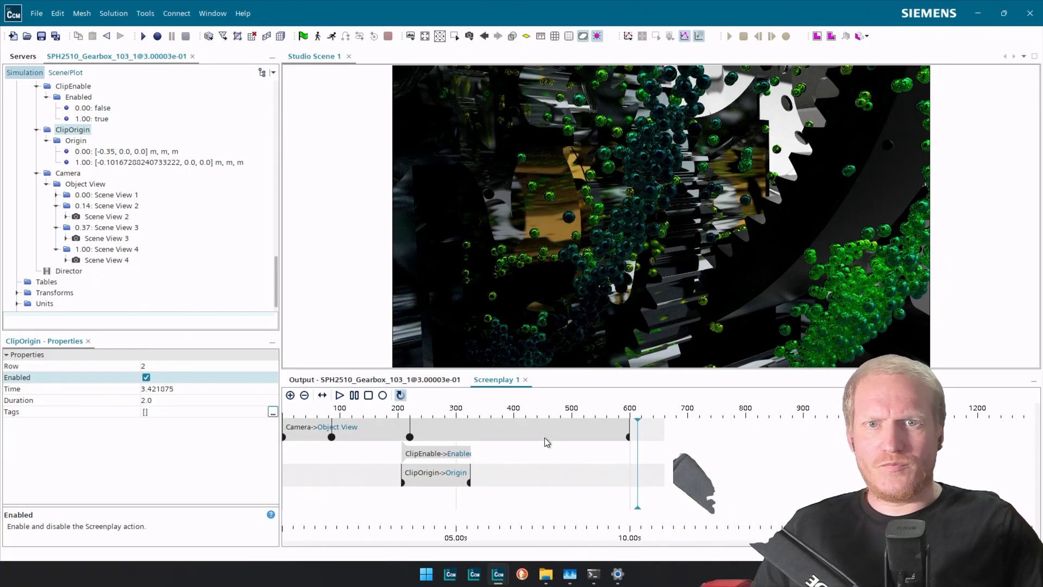
# Set the Representation of the Velocity: Magnitude displayer to sph01mm, keeping the screenplay scrubbed just past its end.
pyautogui.click(60, 72)
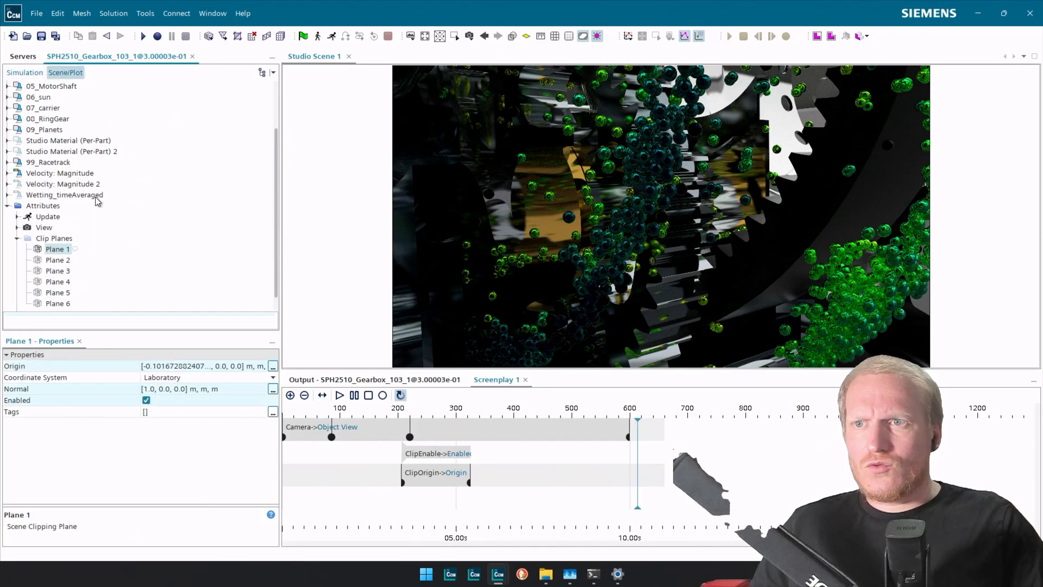
pyautogui.click(60, 174)
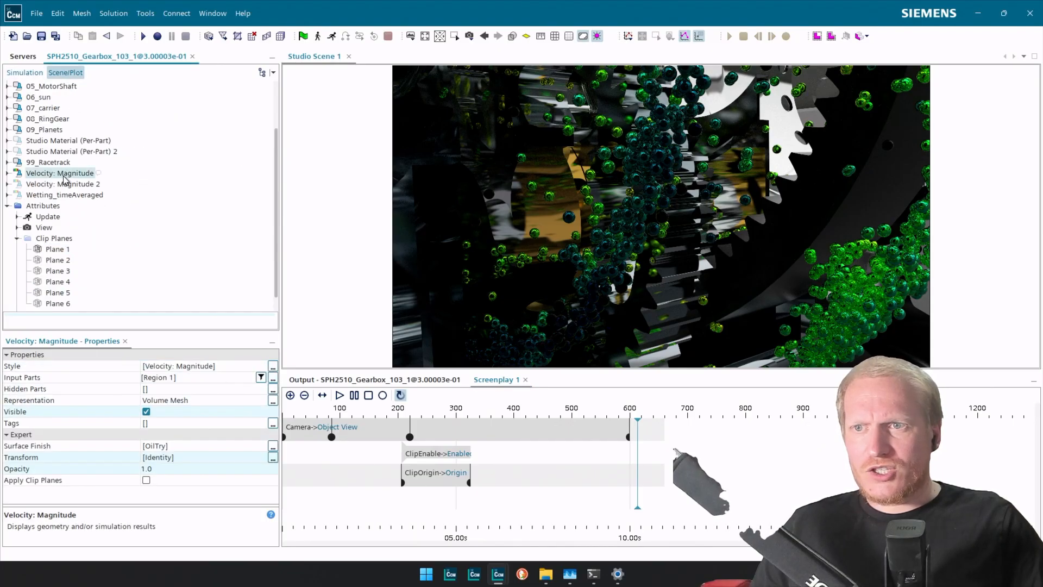
pyautogui.click(182, 401)
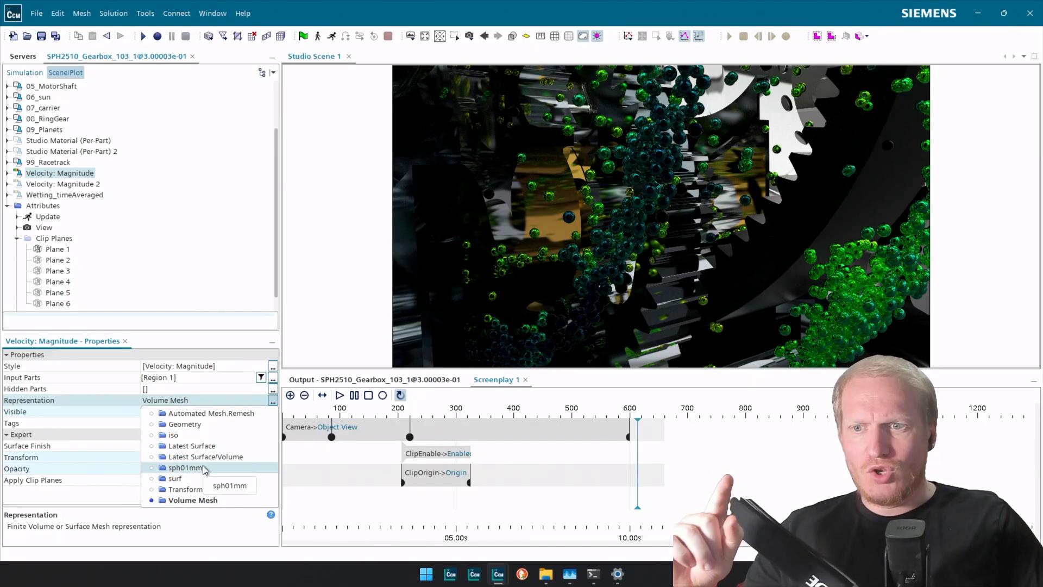
pyautogui.click(185, 468)
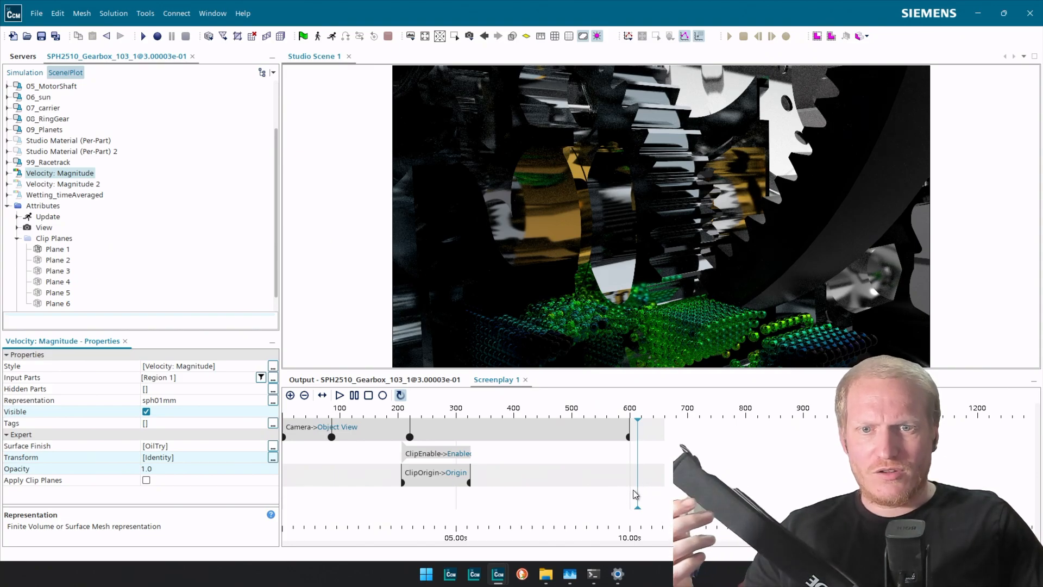
pyautogui.moveTo(636, 494)
pyautogui.mouseDown()
pyautogui.moveTo(547, 489)
pyautogui.moveTo(637, 484)
pyautogui.mouseUp()
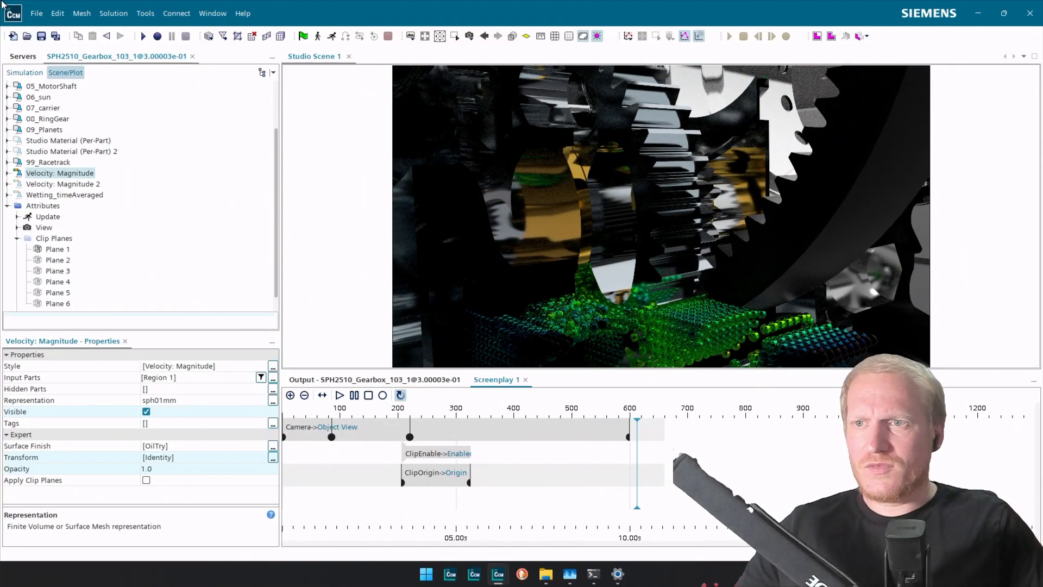
# Collapse the ClipEnable, ClipOrigin and Camera action nodes under Screenplay 1 in the simulation tree.
pyautogui.click(24, 72)
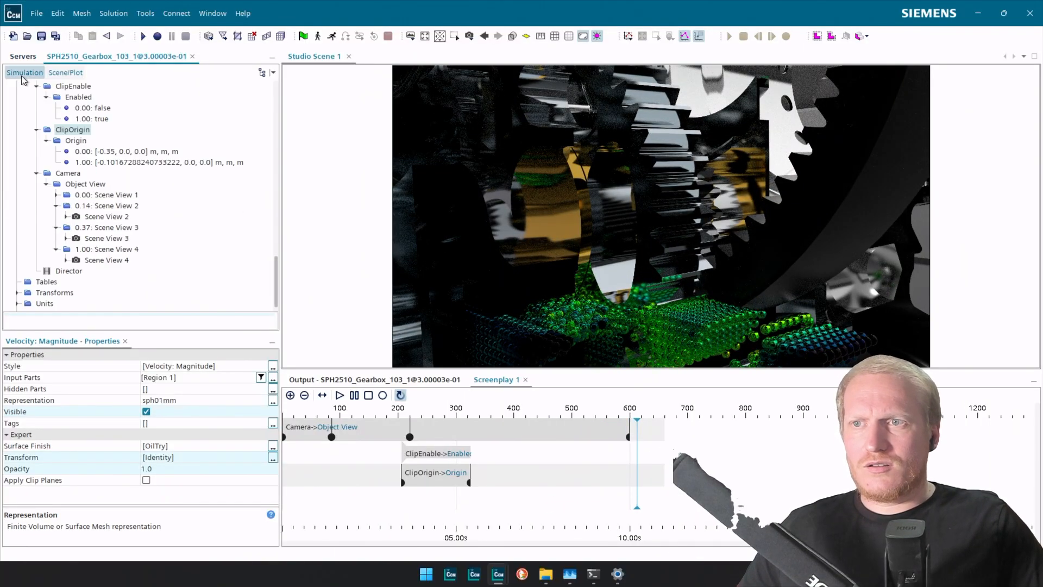
pyautogui.scroll(4, 70, 153)
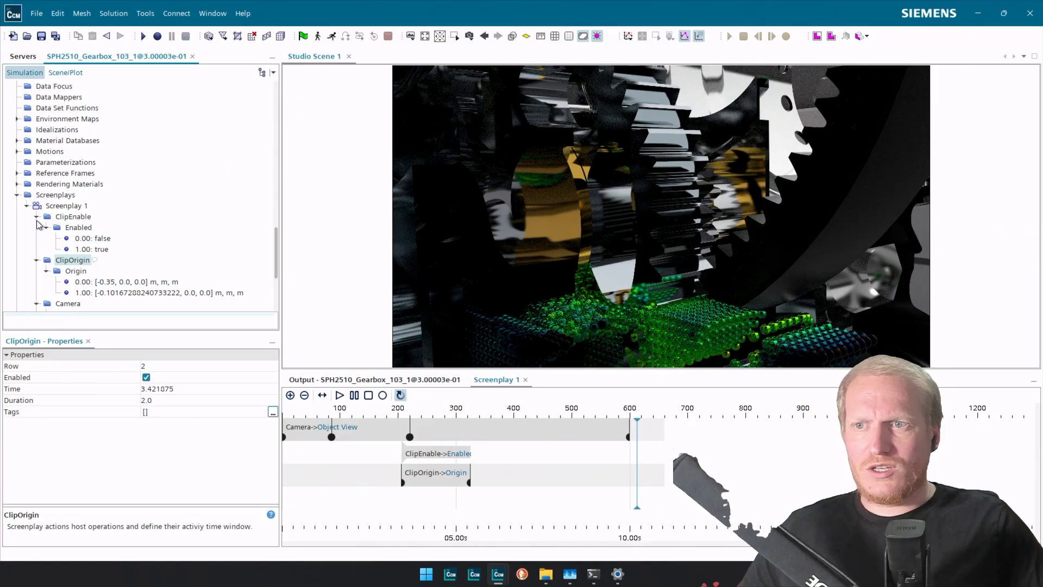
pyautogui.click(36, 216)
pyautogui.click(36, 227)
pyautogui.click(36, 238)
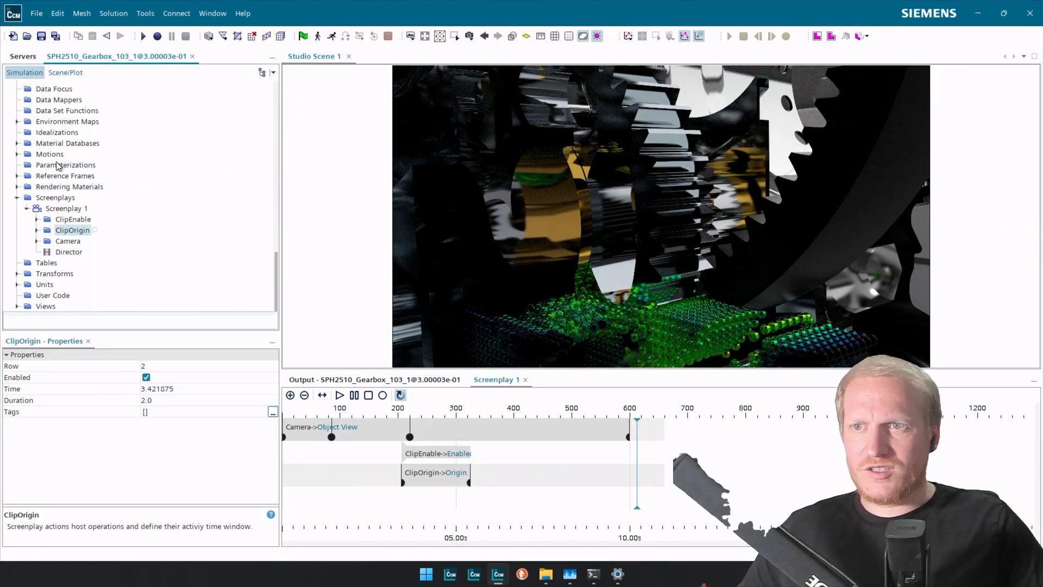
# Select the sph01mm solution view and examine its full list of available states.
pyautogui.scroll(5, 93, 161)
pyautogui.scroll(-5, 94, 161)
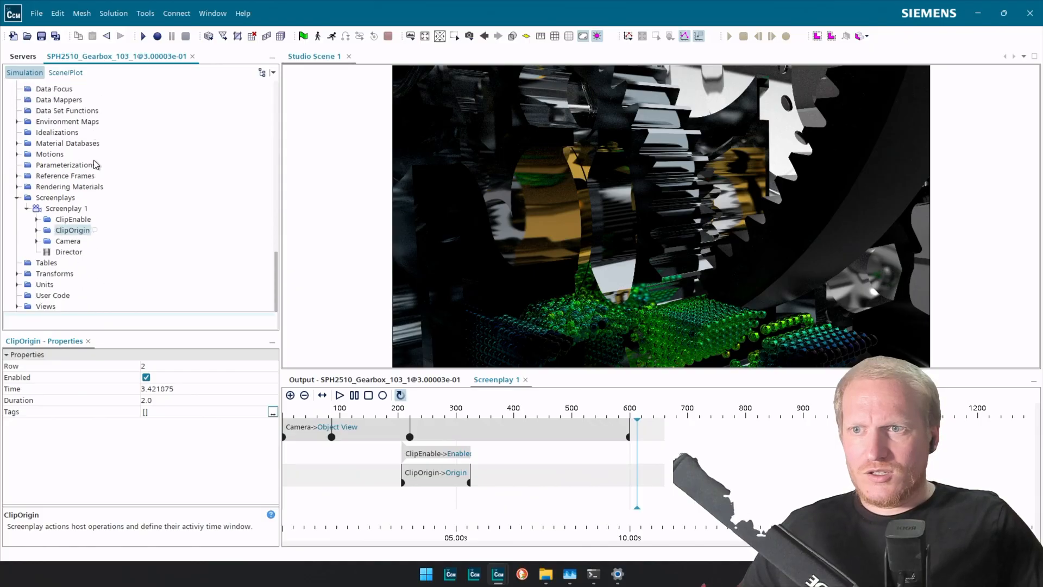
pyautogui.scroll(5, 94, 162)
pyautogui.scroll(3, 94, 168)
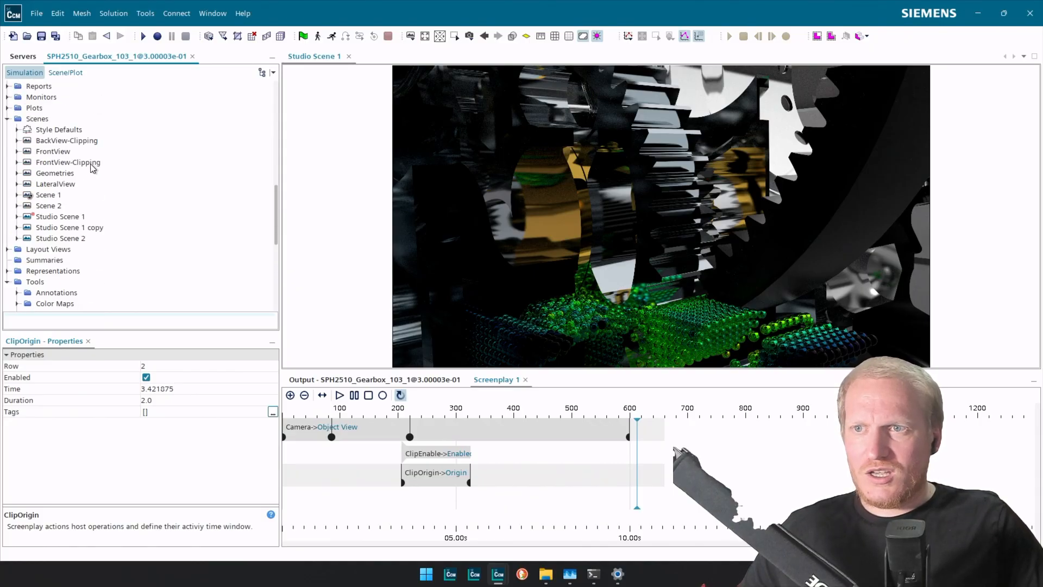
pyautogui.scroll(4, 93, 168)
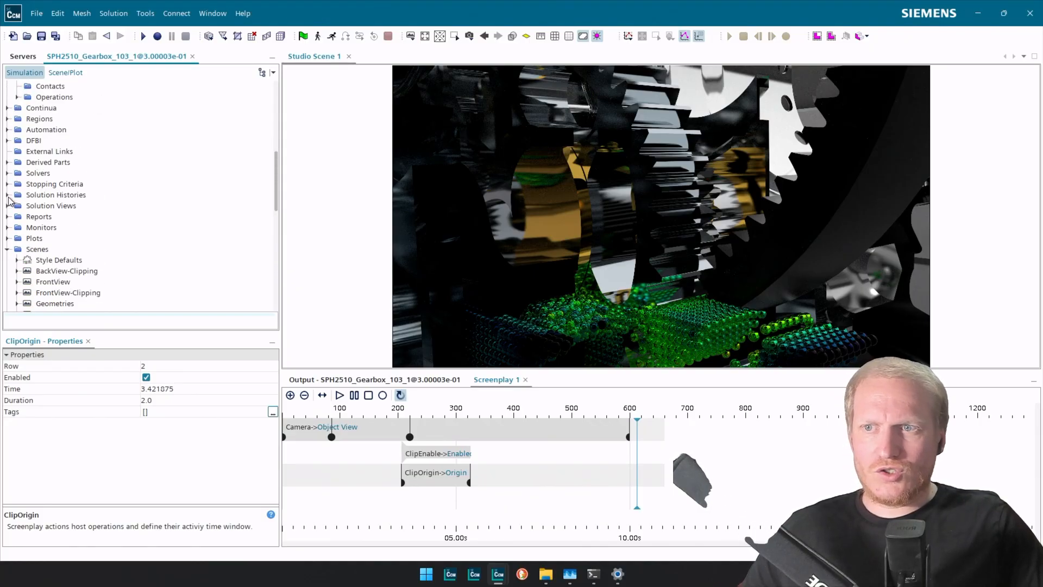
pyautogui.click(8, 205)
pyautogui.click(46, 239)
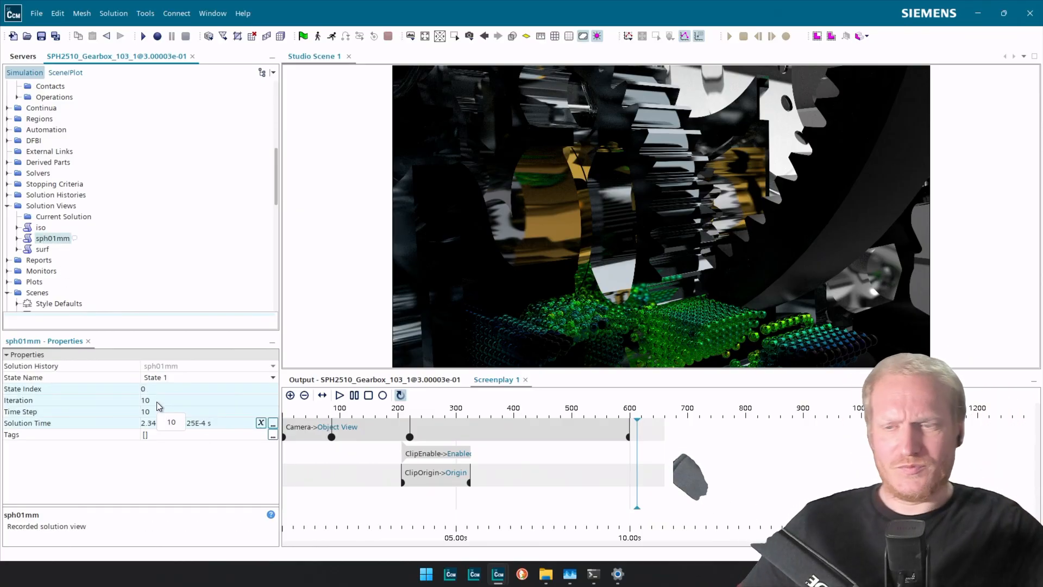
pyautogui.click(197, 378)
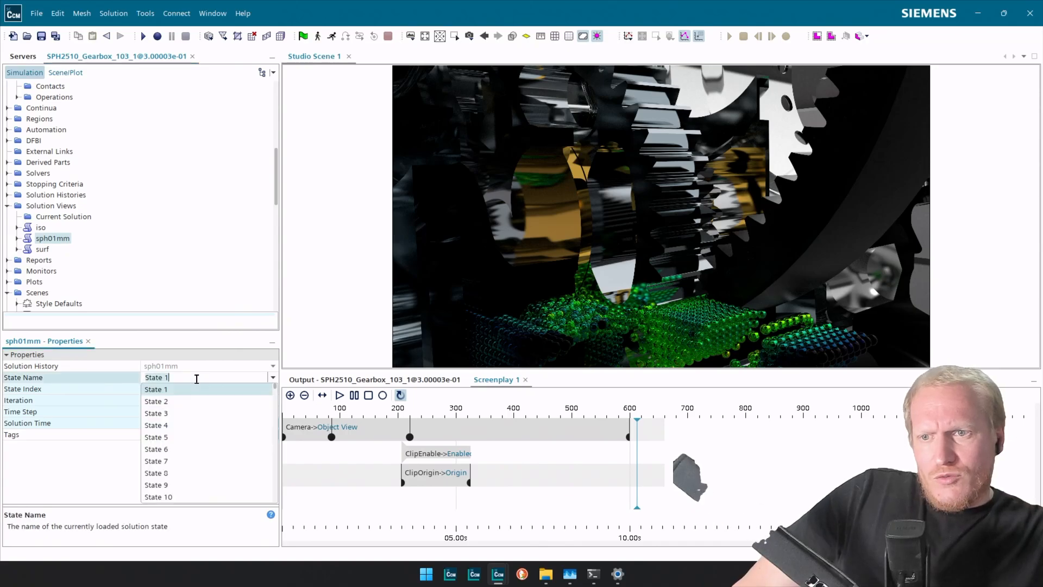
pyautogui.moveTo(275, 392); pyautogui.dragTo(273, 521)
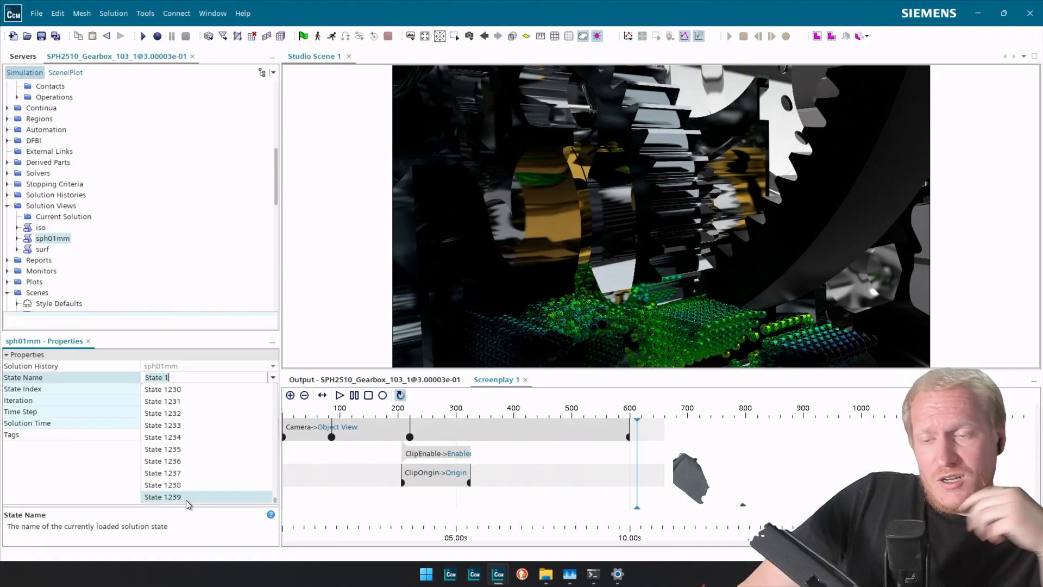
pyautogui.click(275, 377)
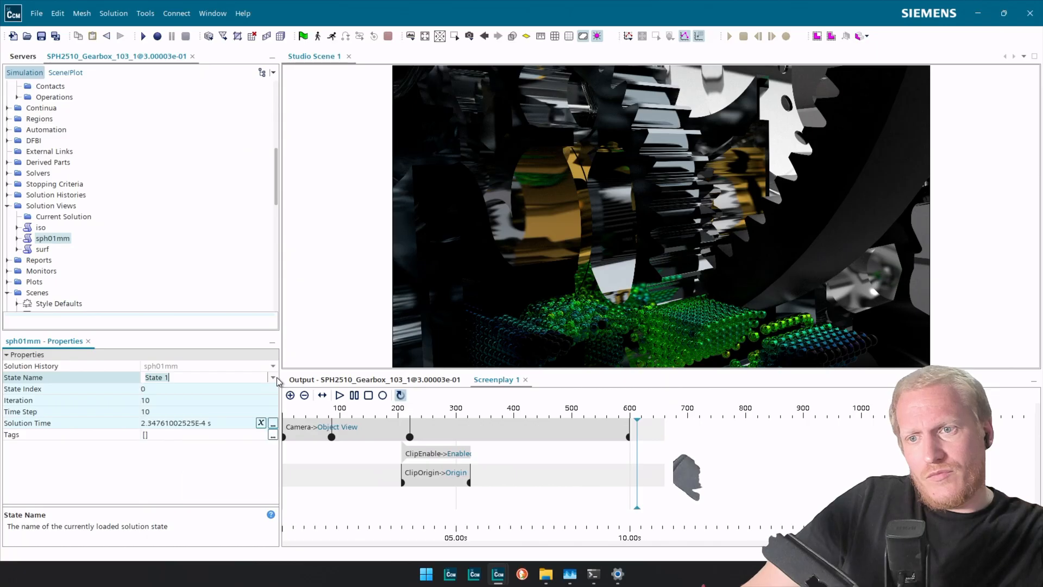
# Add the State Index property of sph01mm to Screenplay 1 as a new action starting near 10 s, in the ClipOrigin row.
pyautogui.click(41, 389)
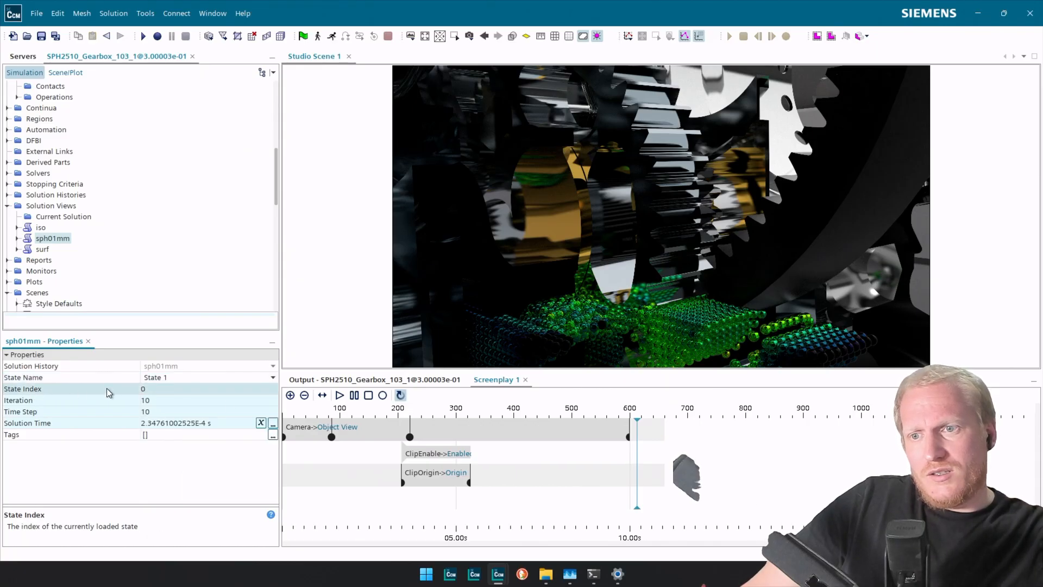
pyautogui.moveTo(161, 381); pyautogui.dragTo(181, 383)
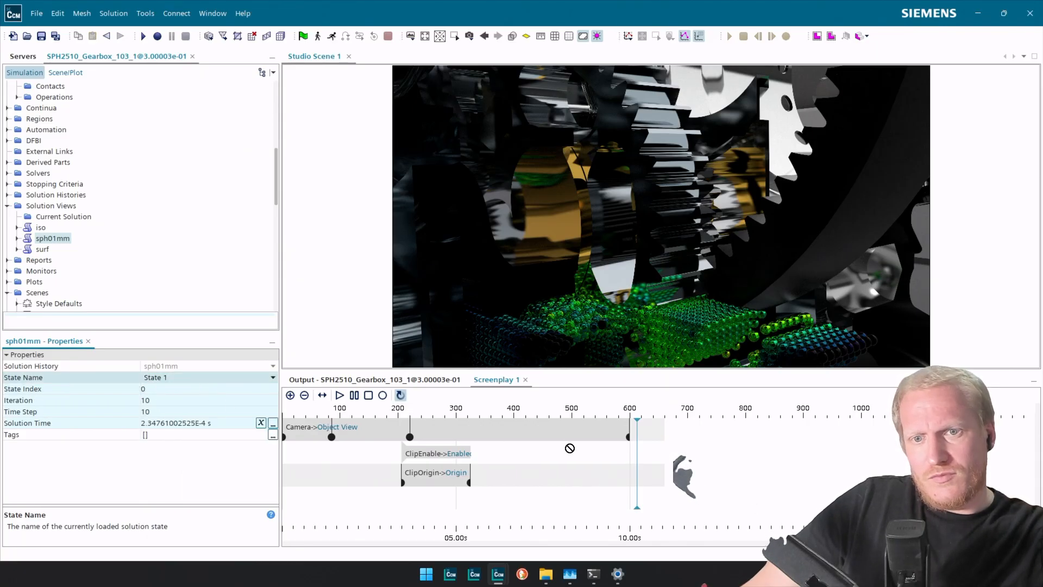
pyautogui.moveTo(569, 448); pyautogui.dragTo(634, 475)
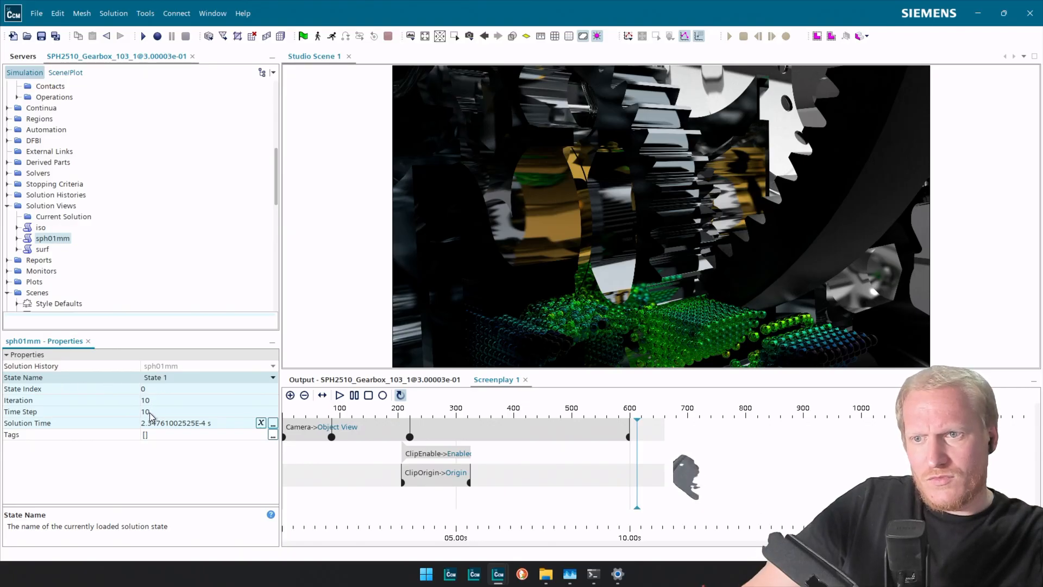
pyautogui.moveTo(155, 389); pyautogui.dragTo(665, 473)
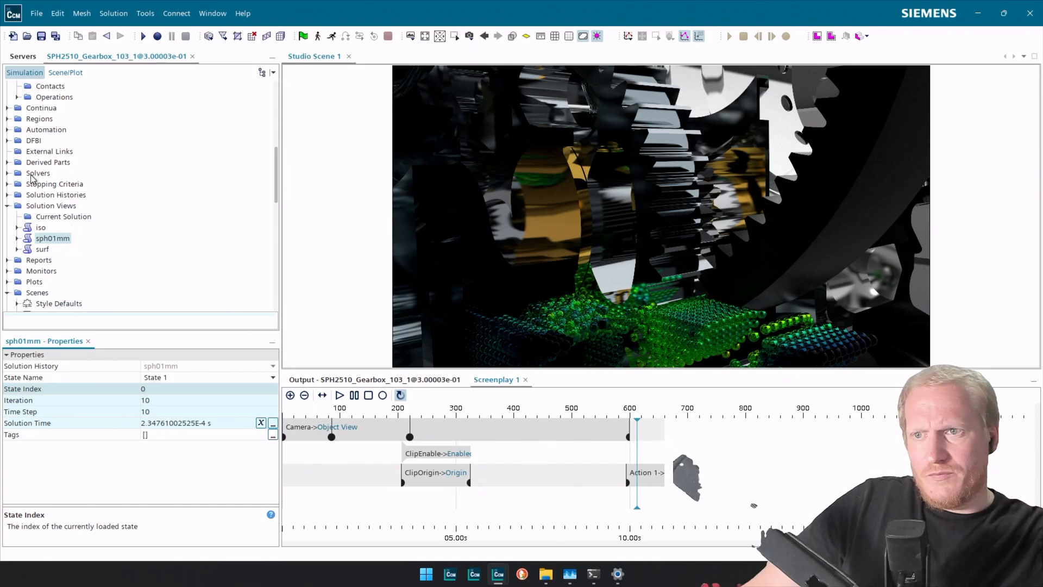
pyautogui.click(55, 75)
pyautogui.click(24, 73)
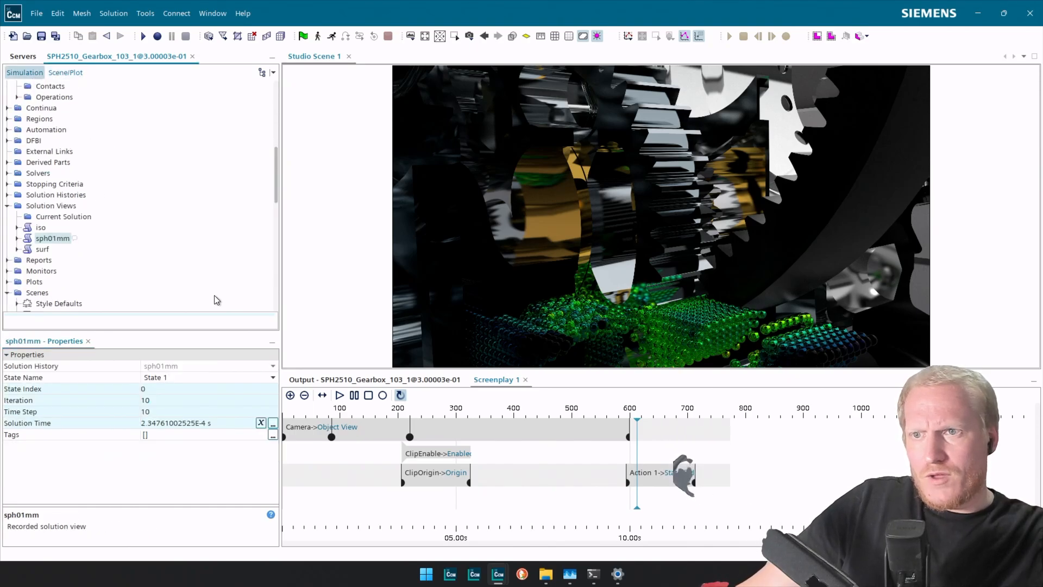
# Set the value of the new action's State Index end keyframe (position 1.0) to 1199.
pyautogui.click(629, 483)
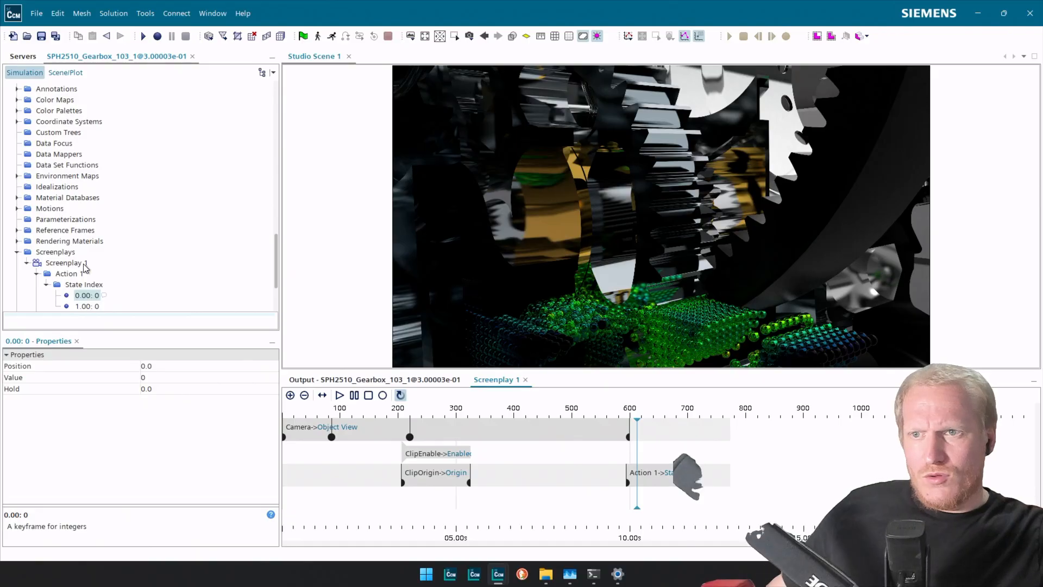
pyautogui.scroll(-3, 96, 269)
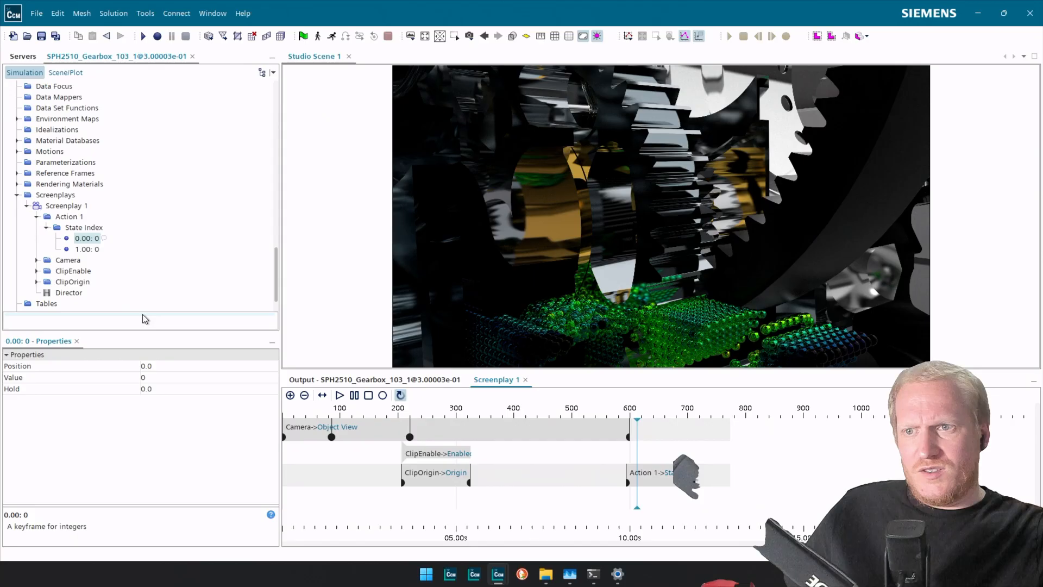
pyautogui.click(93, 250)
pyautogui.click(151, 390)
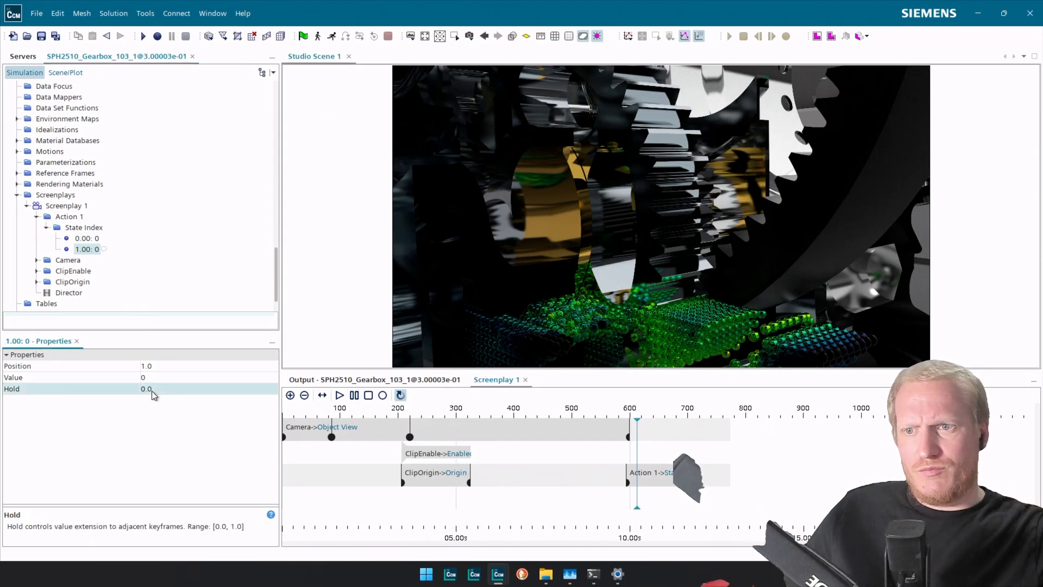
pyautogui.click(159, 379)
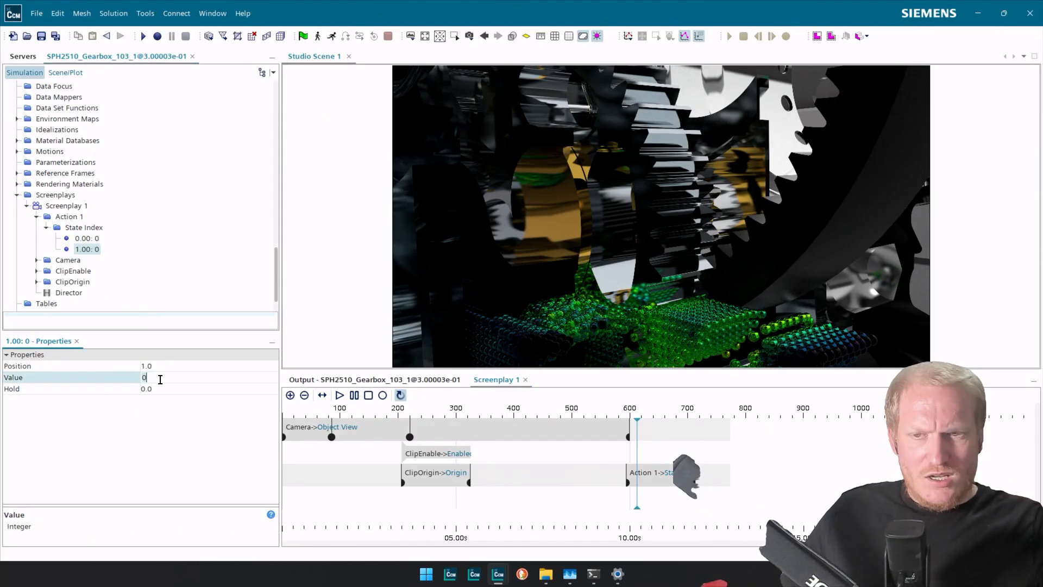
pyautogui.press('Return')
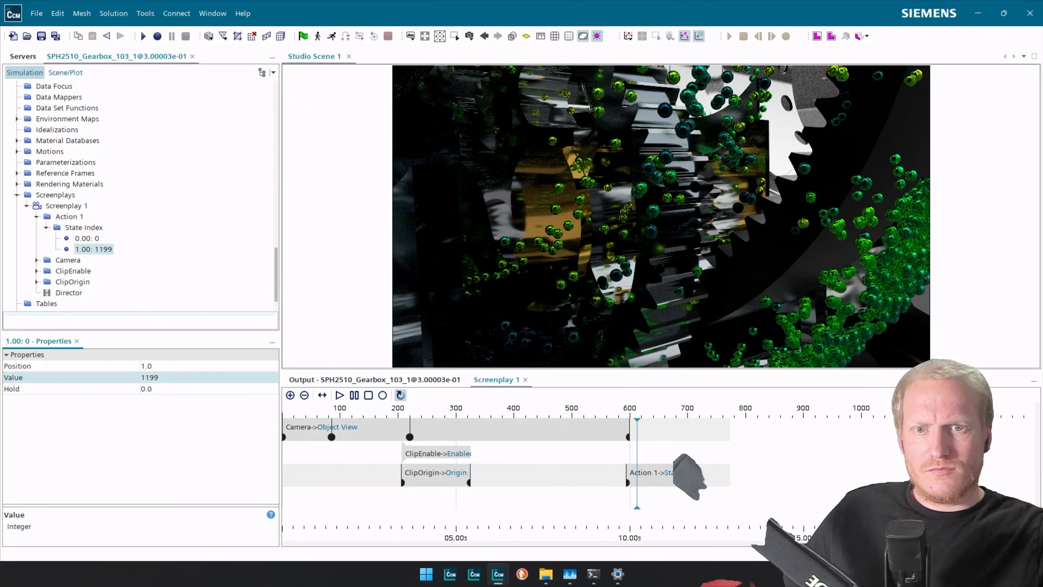
# Rename the State Index screenplay action as StateSPH.
pyautogui.doubleClick(65, 217)
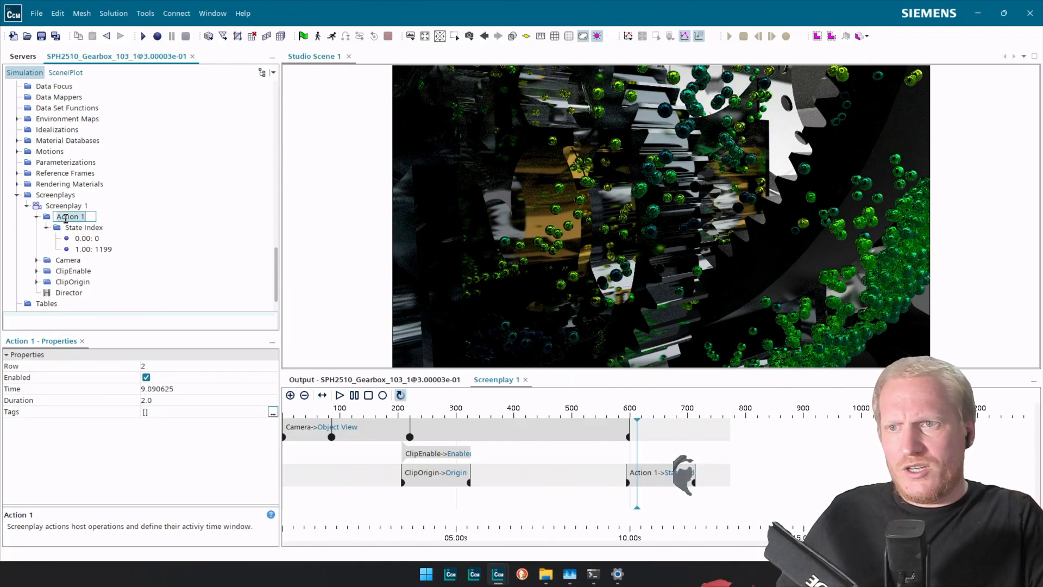
pyautogui.write('Sta')
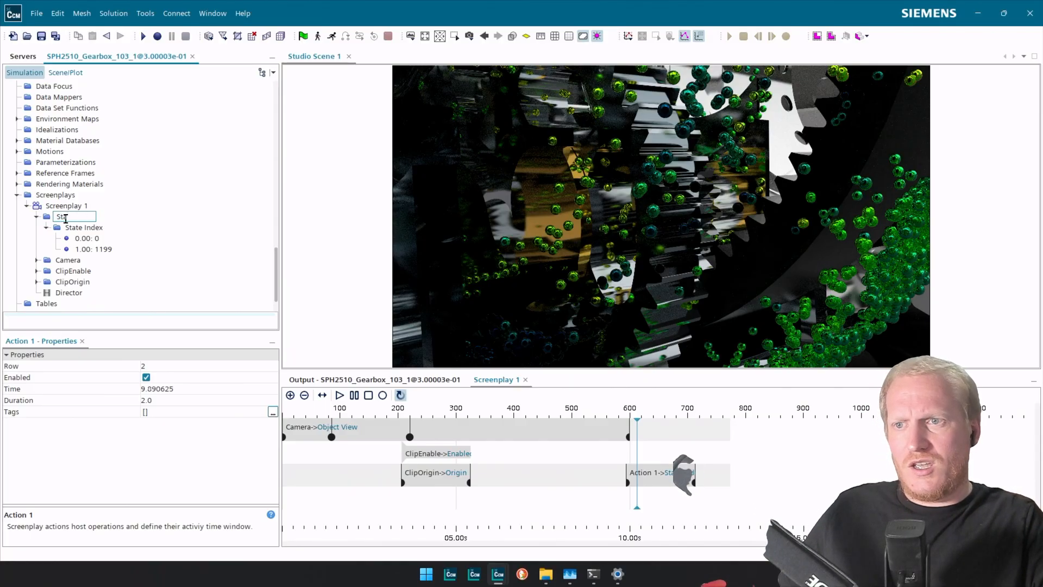
pyautogui.write('te')
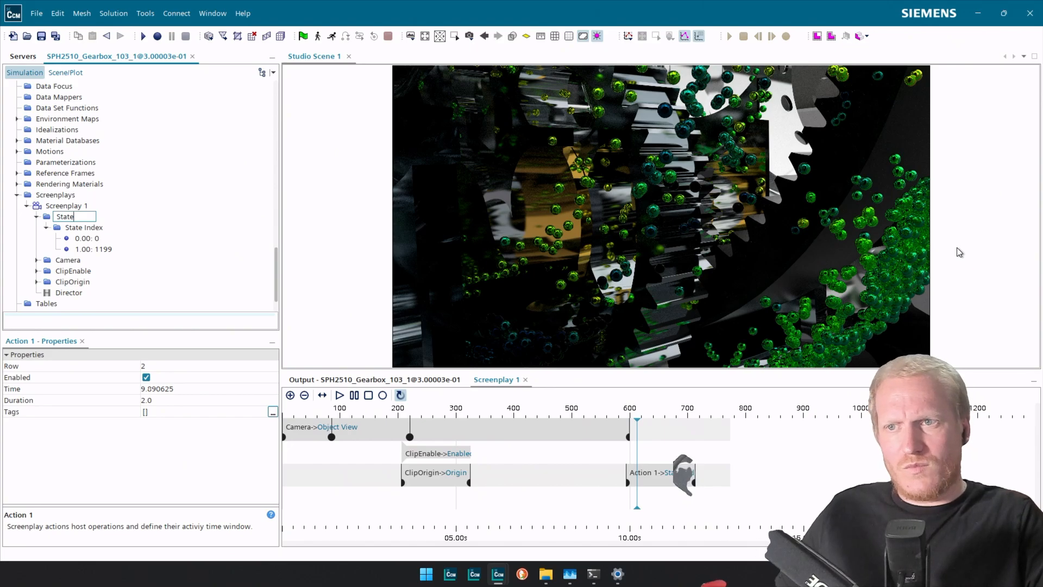
pyautogui.write('SPH')
pyautogui.press('Return')
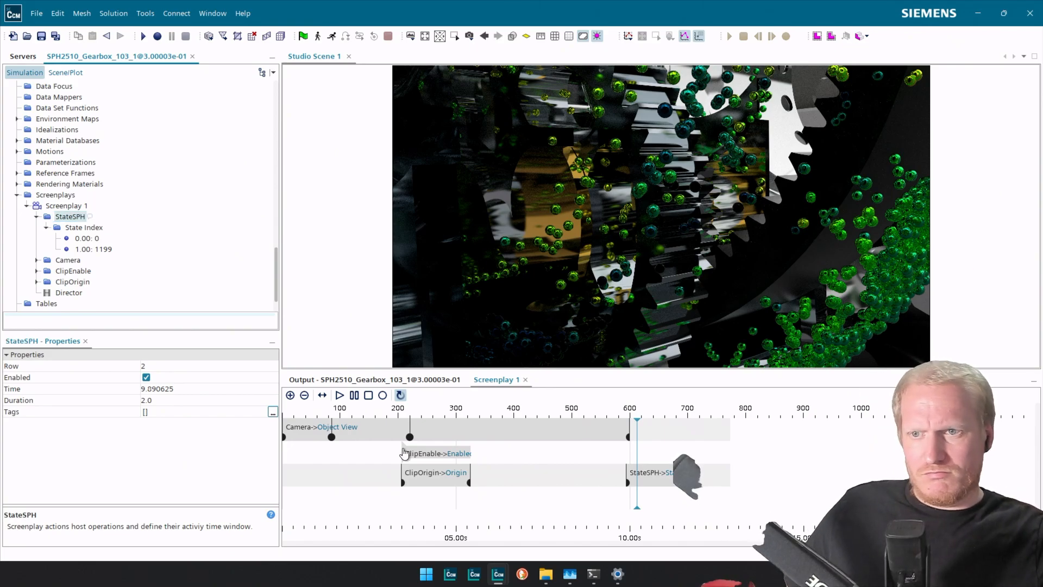
# Set the StateSPH action's start time to 10 and its duration to 5.
pyautogui.click(189, 390)
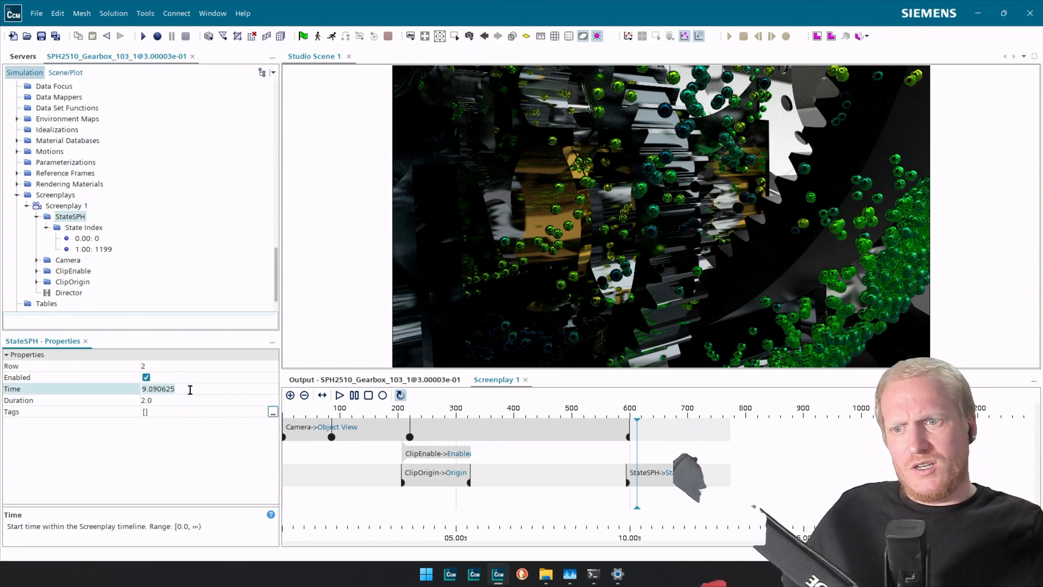
pyautogui.write('10')
pyautogui.press('Return')
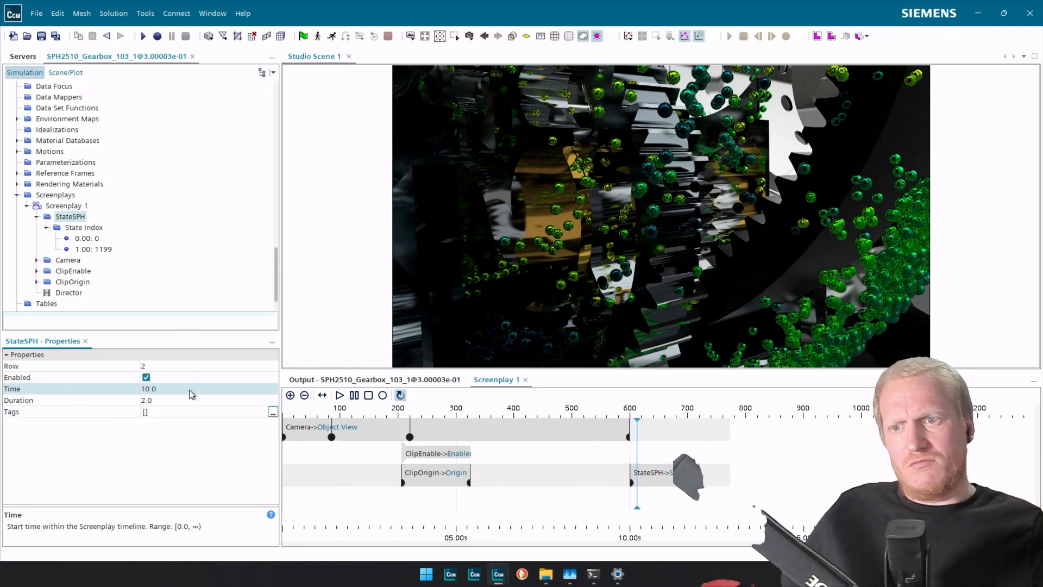
pyautogui.click(95, 249)
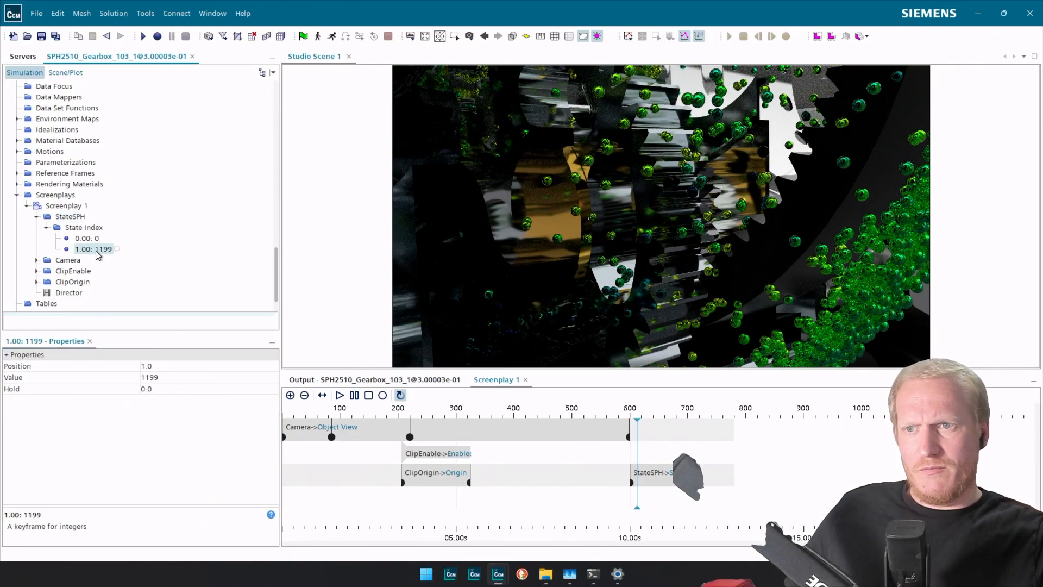
pyautogui.click(77, 217)
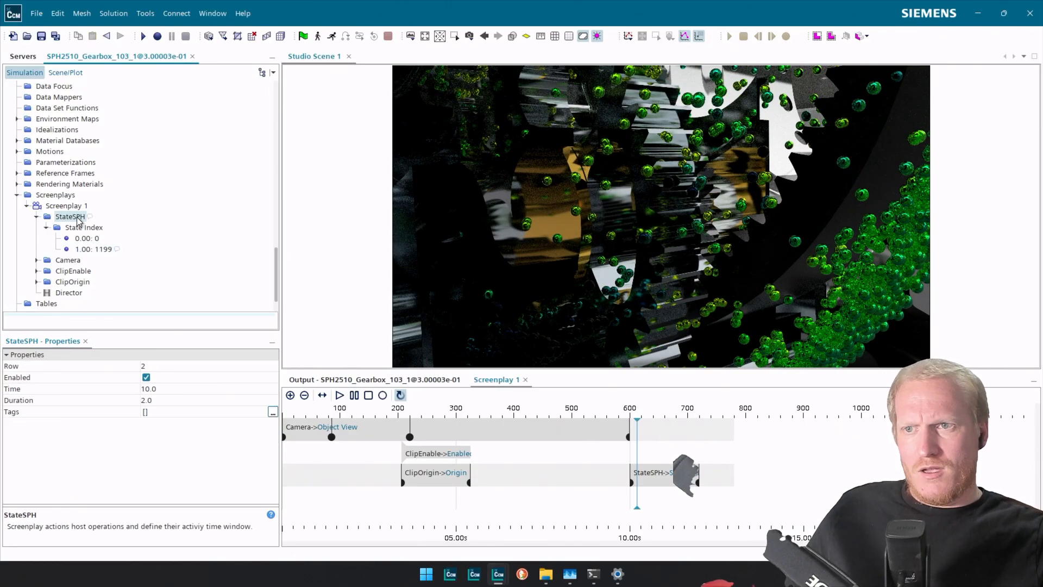
pyautogui.click(156, 399)
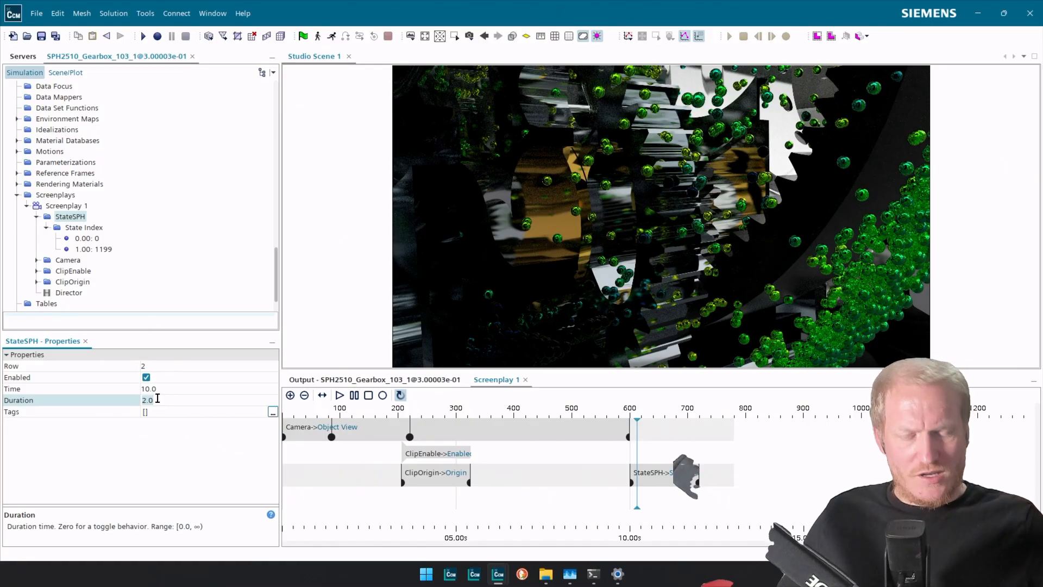
pyautogui.press('Return')
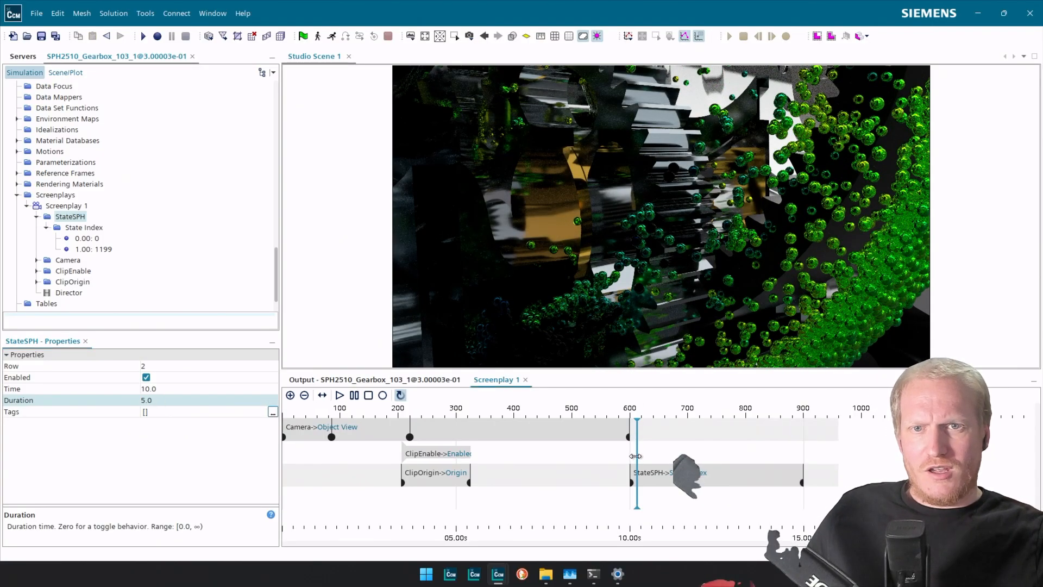
# Scrub the screenplay back to 10 s and forward into the StateSPH action, to about 12.3 s, to preview the oil particles.
pyautogui.moveTo(637, 456); pyautogui.dragTo(623, 454)
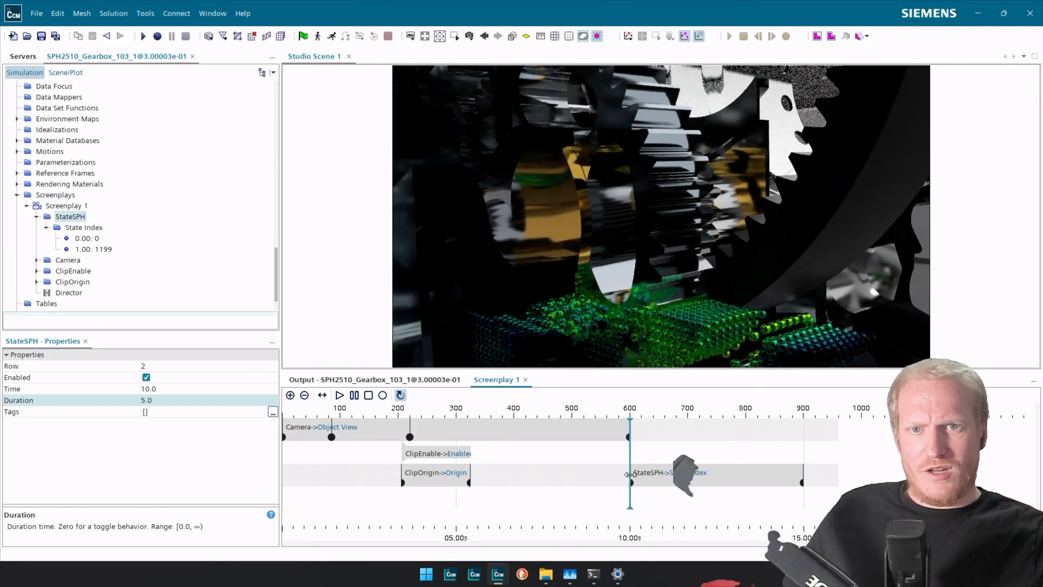
pyautogui.moveTo(624, 471); pyautogui.dragTo(710, 475)
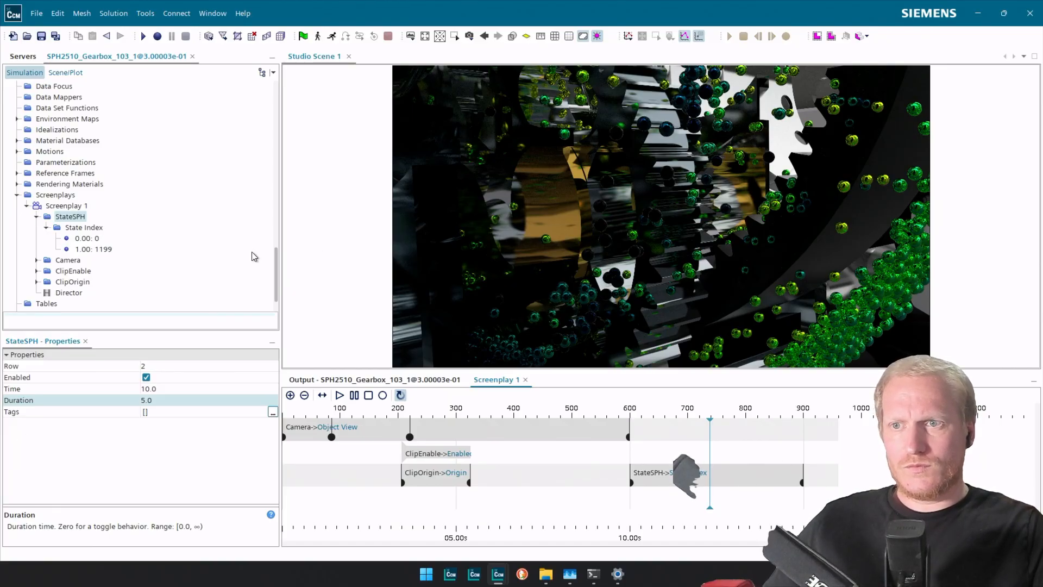
# Review the Velocity: Magnitude and 05_MotorShaft displayer properties in Studio Scene 1, and return to the simulation tree.
pyautogui.click(65, 72)
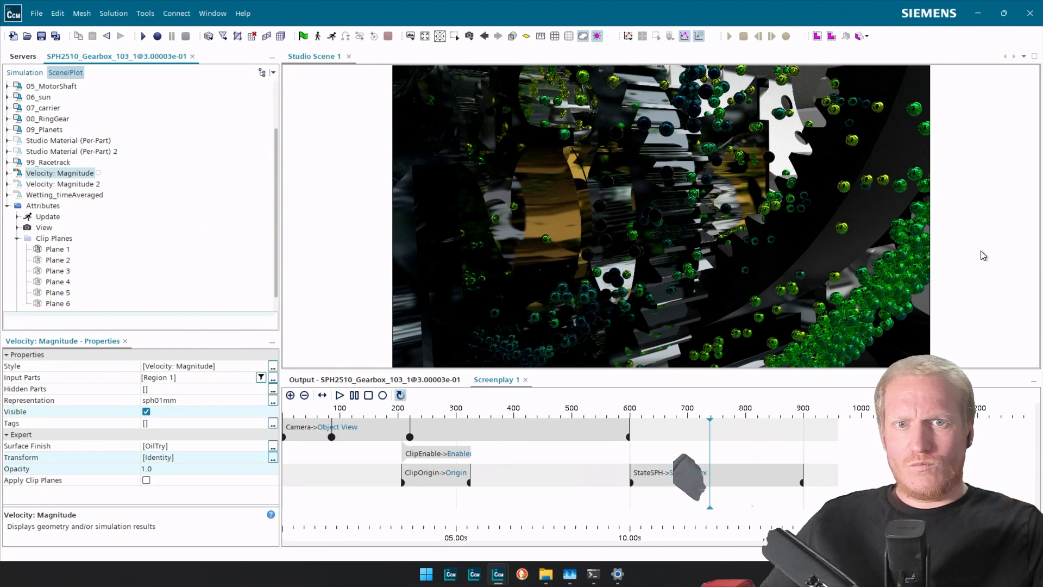
pyautogui.rightClick(814, 227)
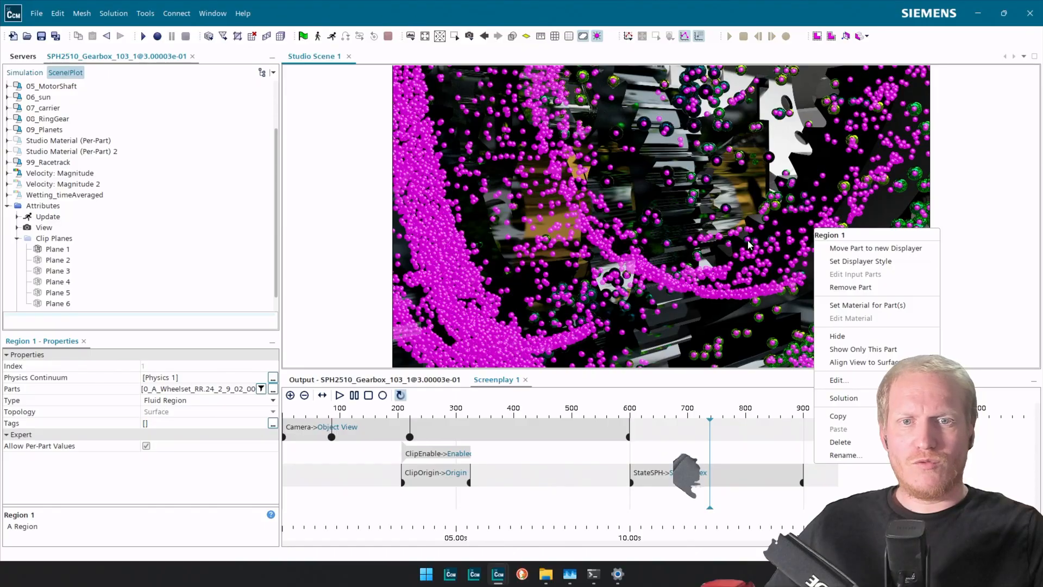
pyautogui.click(58, 174)
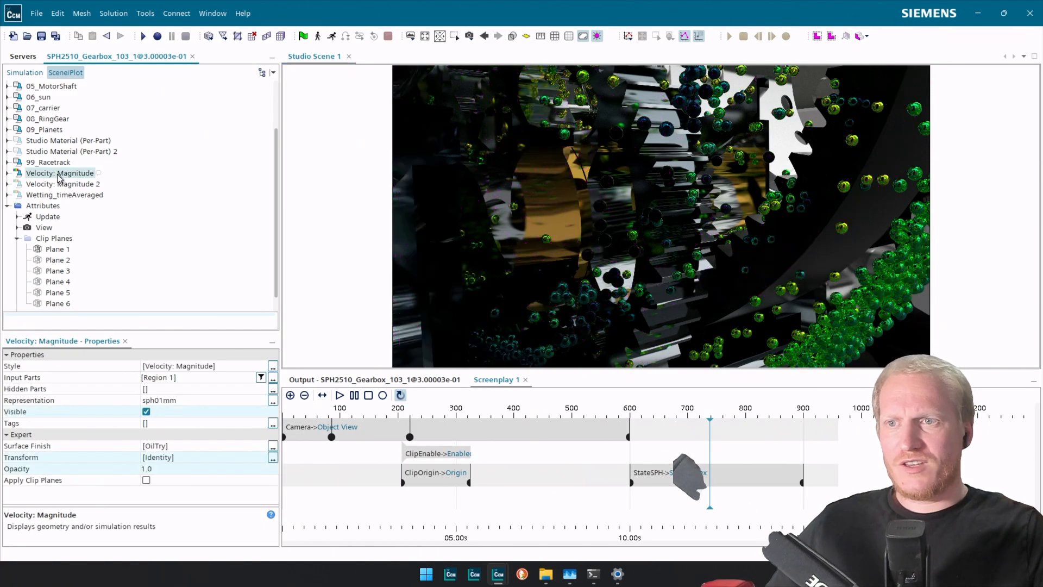
pyautogui.scroll(2, 60, 174)
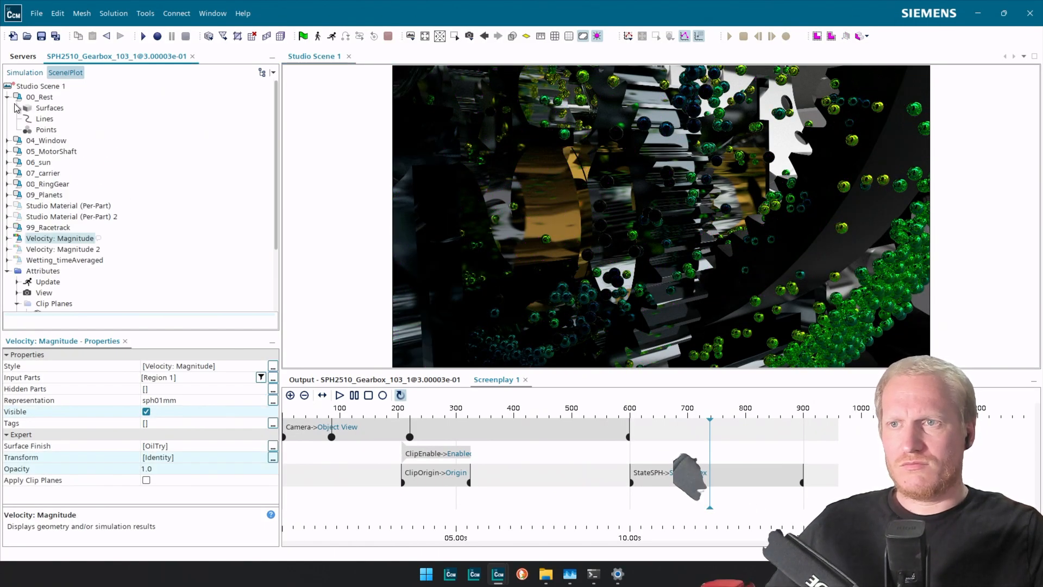
pyautogui.click(6, 98)
pyautogui.click(64, 121)
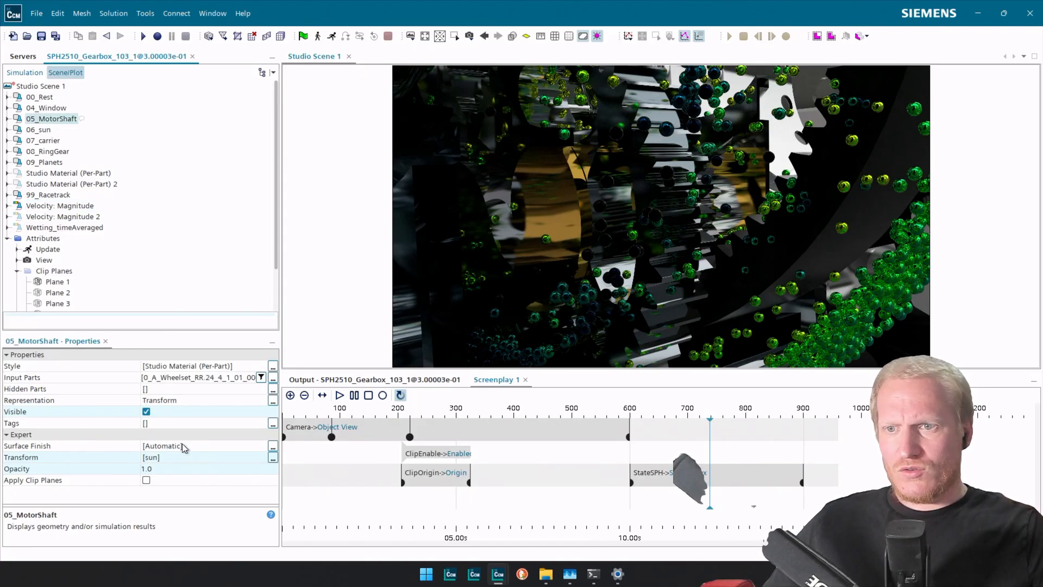
pyautogui.click(25, 73)
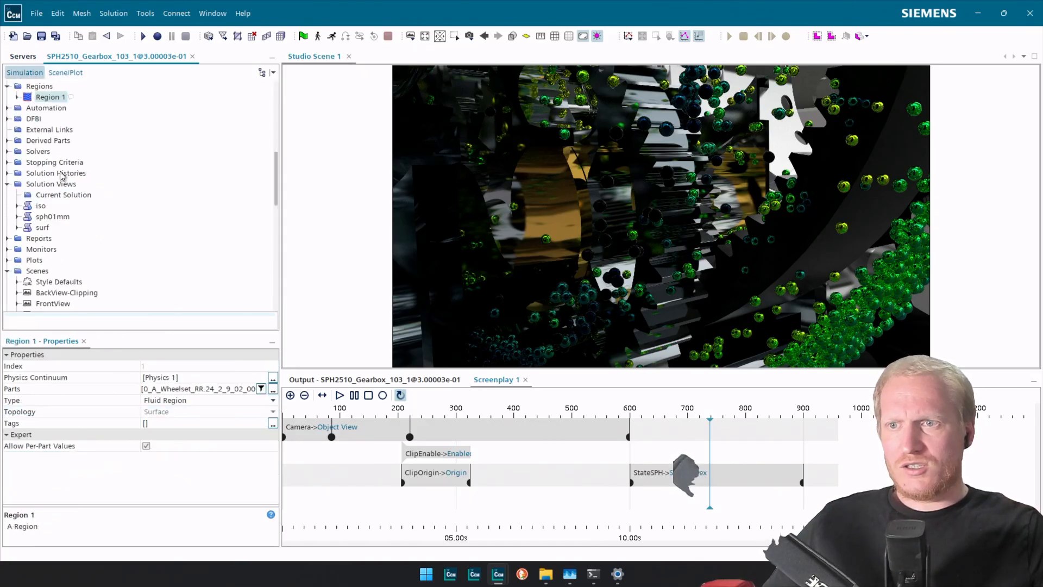
# Check which transforms the 05_MotorShaft, 06_sun, 07_carrier and 09_Planets displayers of Studio Scene 1 use.
pyautogui.scroll(-6, 63, 177)
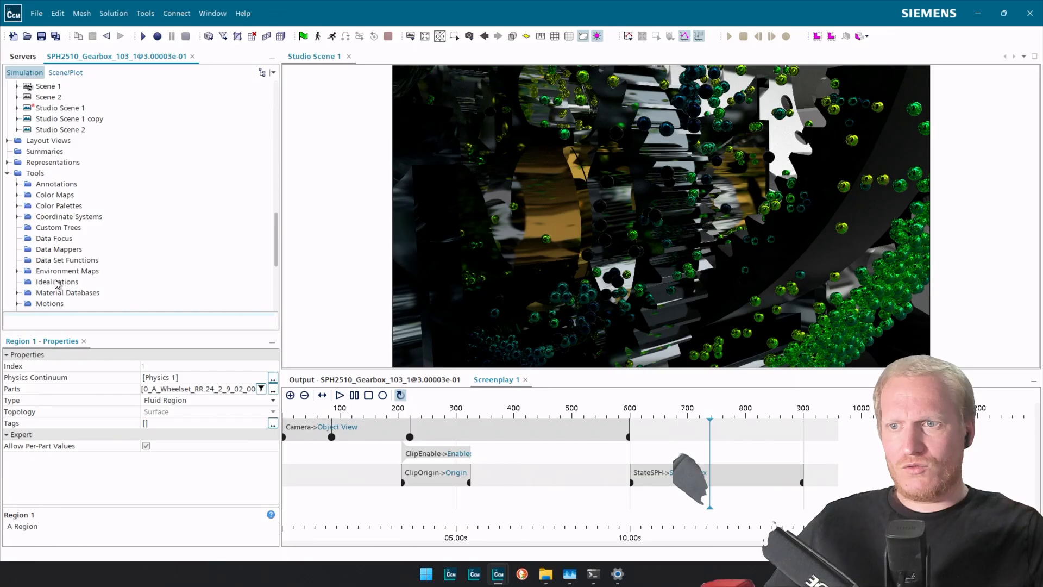
pyautogui.scroll(-2, 57, 284)
pyautogui.scroll(-3, 64, 281)
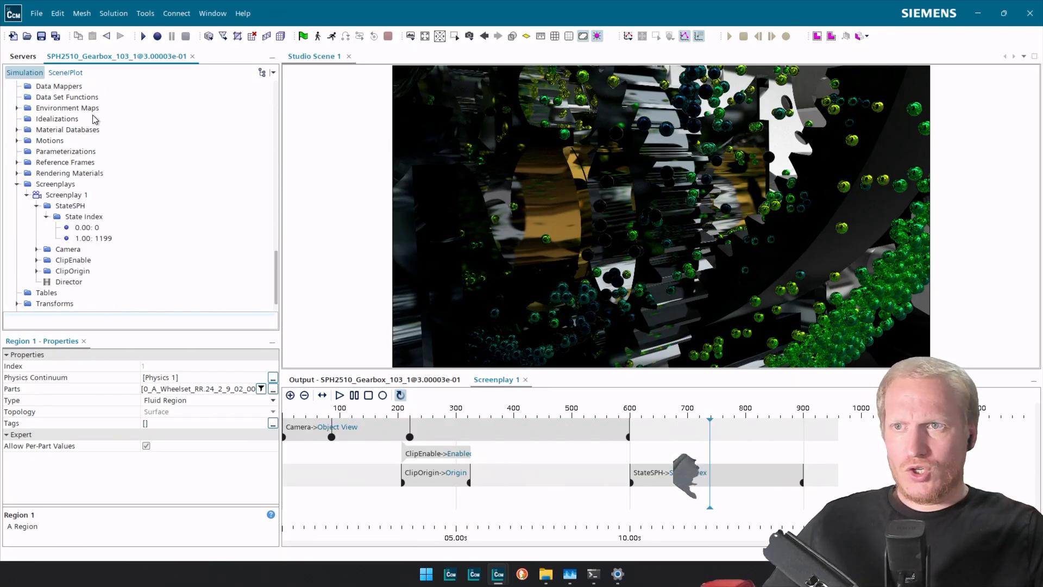
pyautogui.click(65, 72)
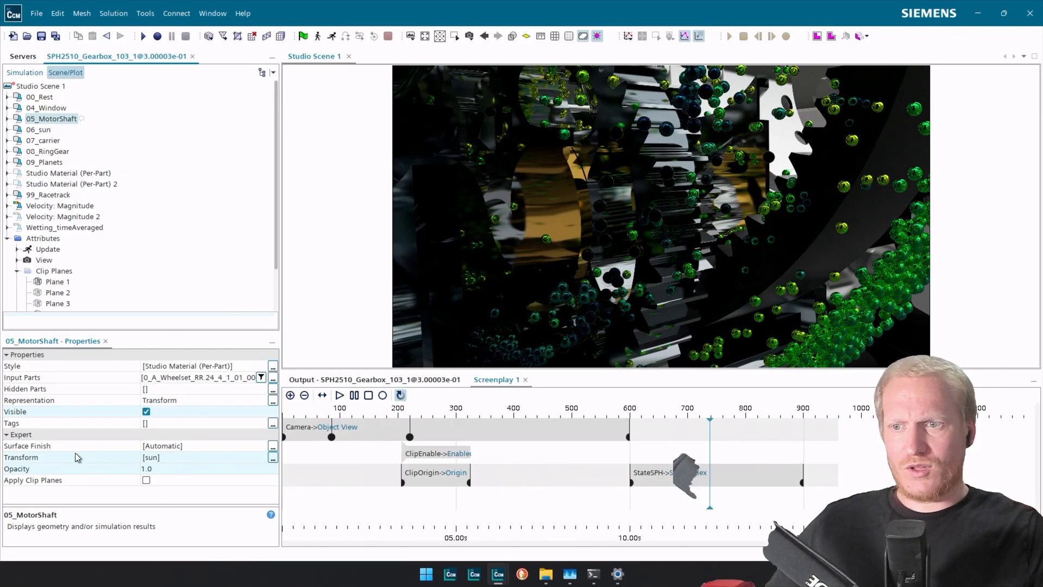
pyautogui.click(36, 457)
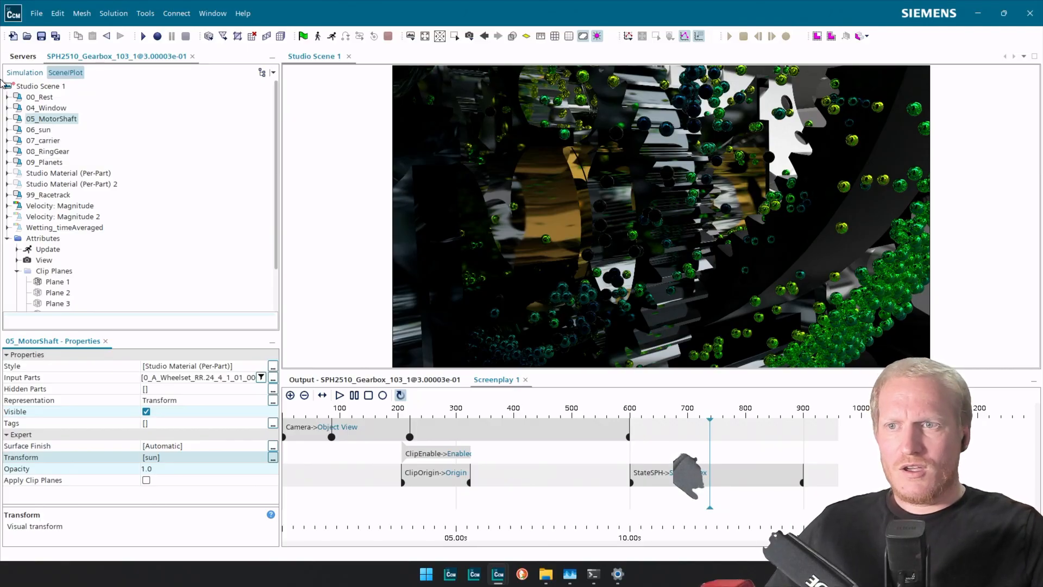
pyautogui.click(35, 131)
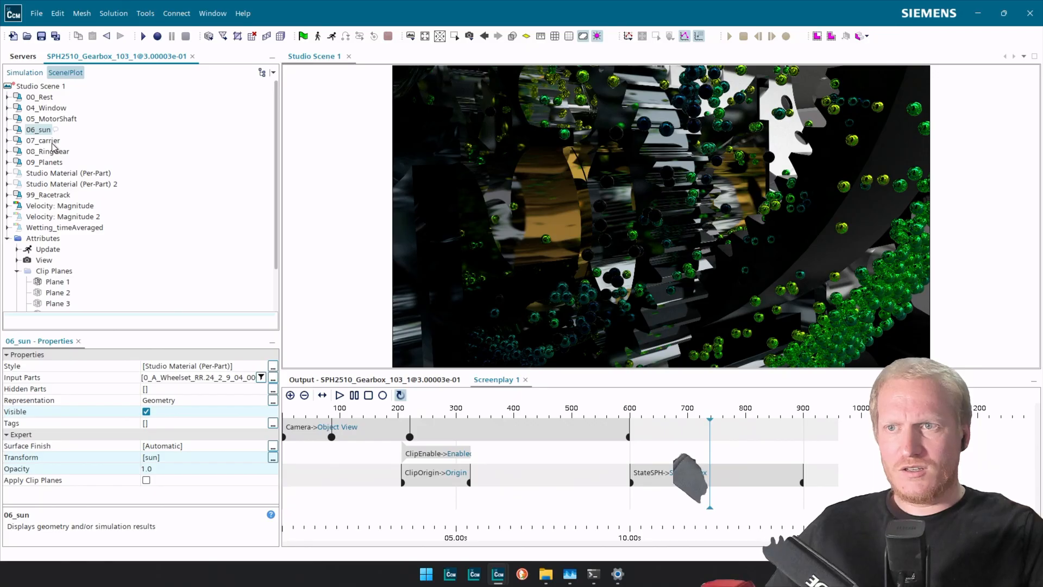
pyautogui.click(52, 142)
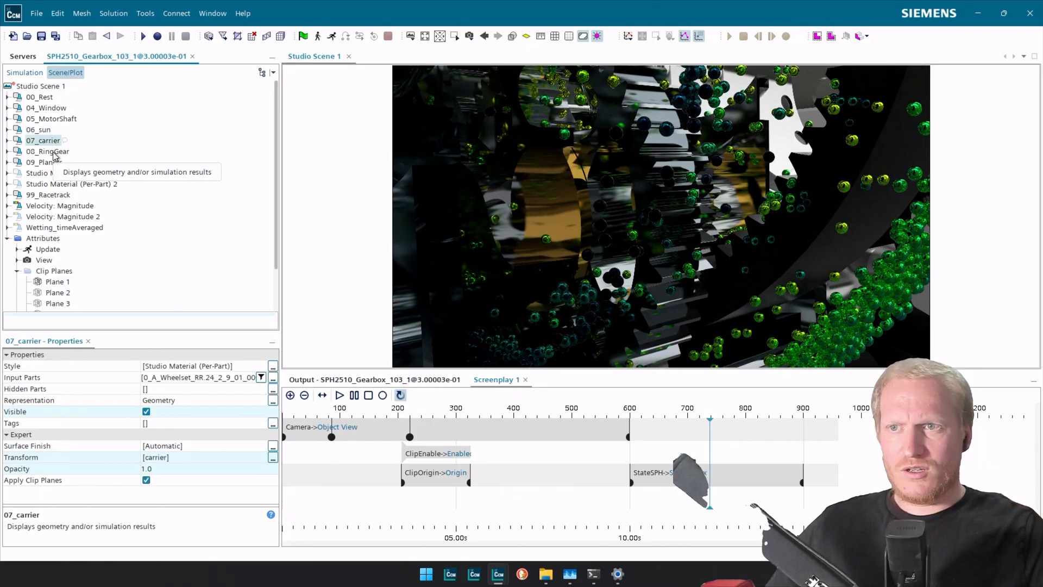
pyautogui.click(47, 163)
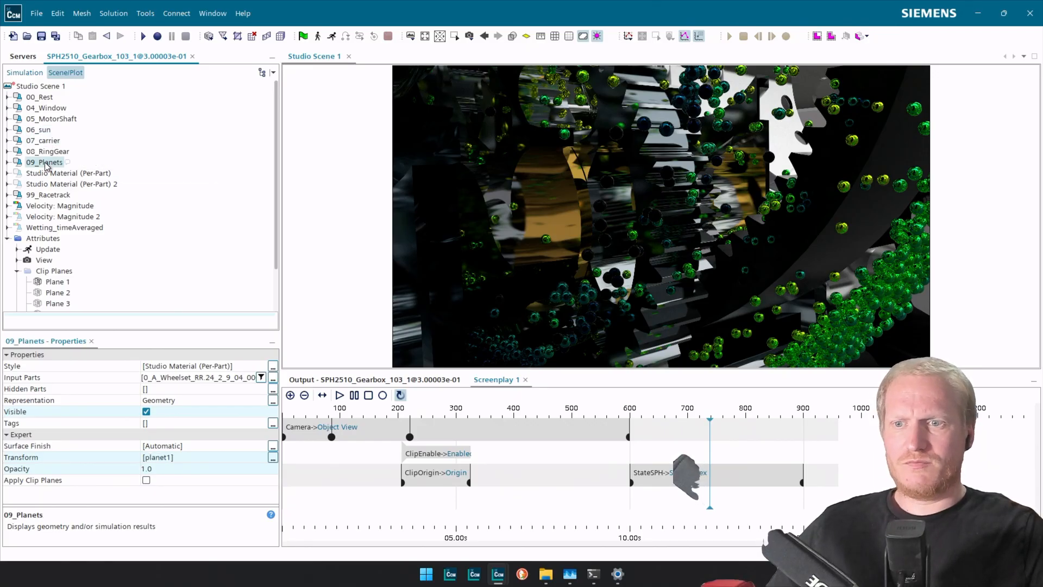
# Set the carrier transform's Recorded Representation to sph01mm.
pyautogui.click(26, 73)
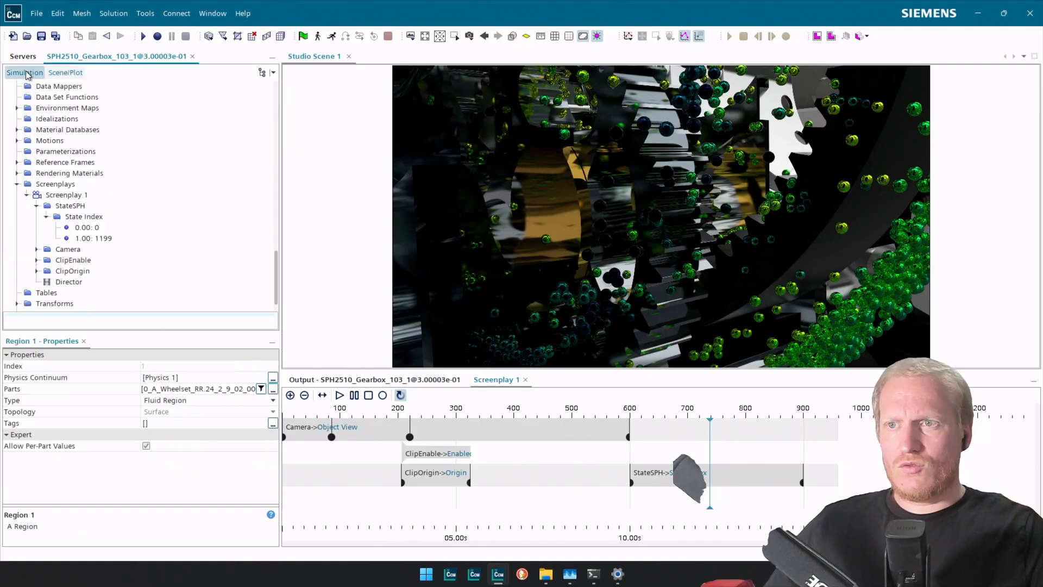
pyautogui.scroll(-1, 82, 232)
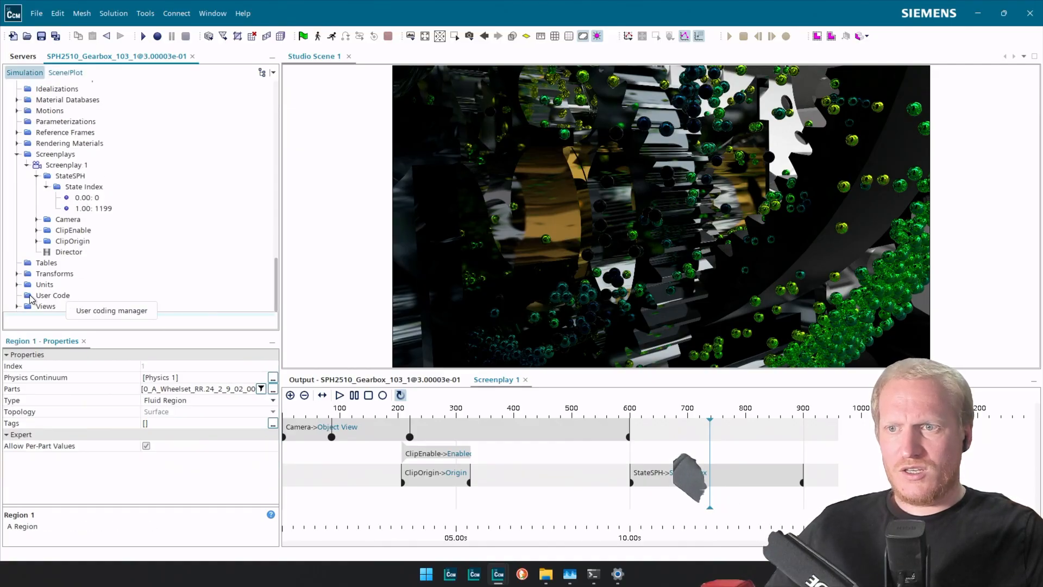
pyautogui.click(17, 274)
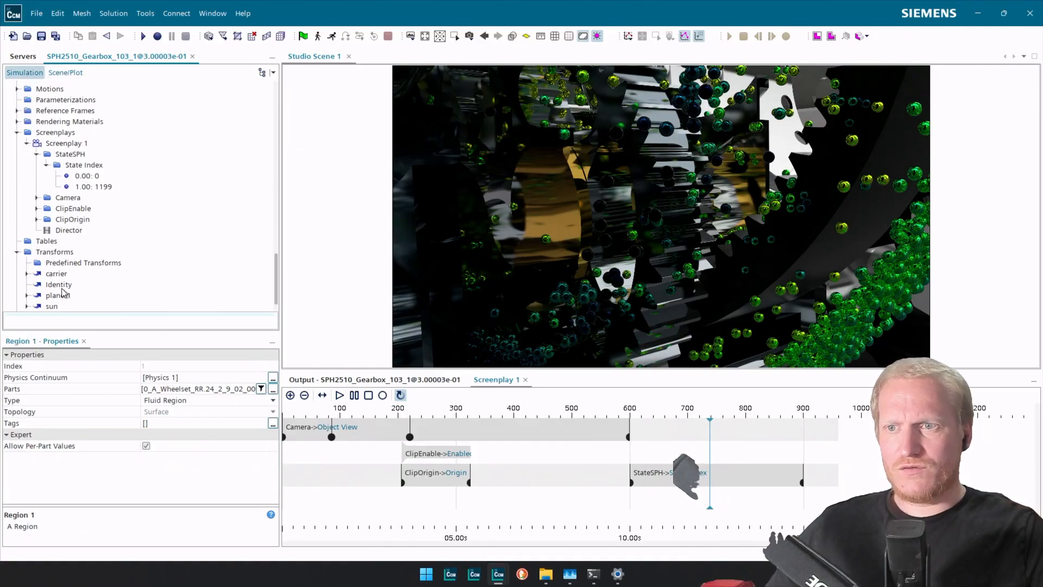
pyautogui.click(55, 274)
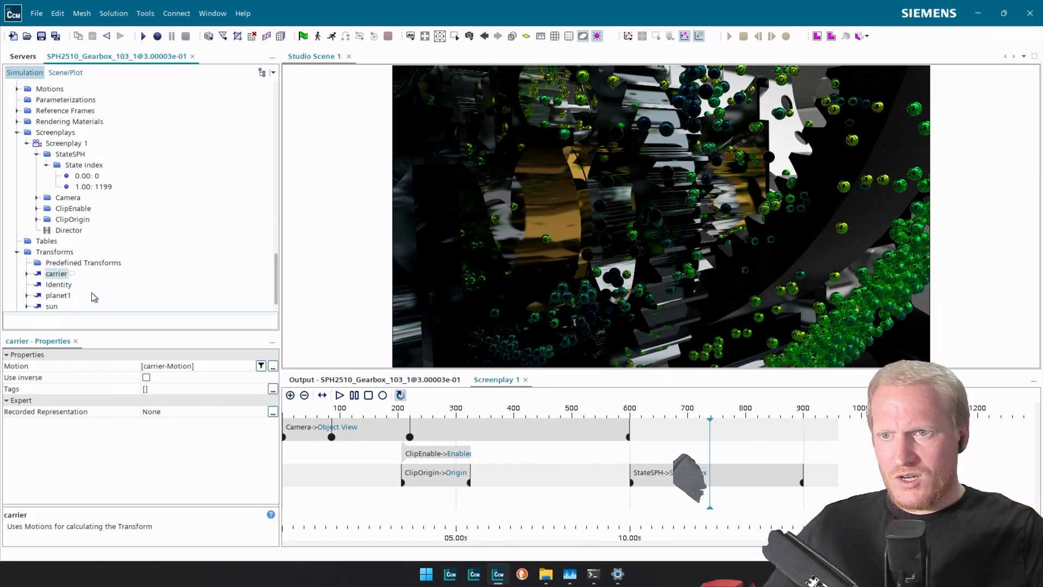
pyautogui.click(154, 413)
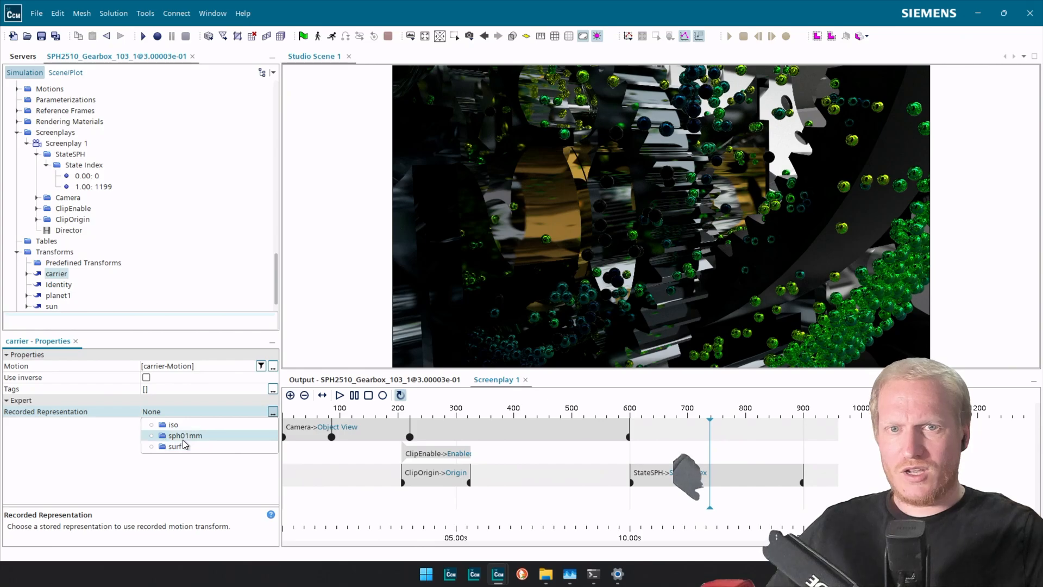
pyautogui.click(183, 439)
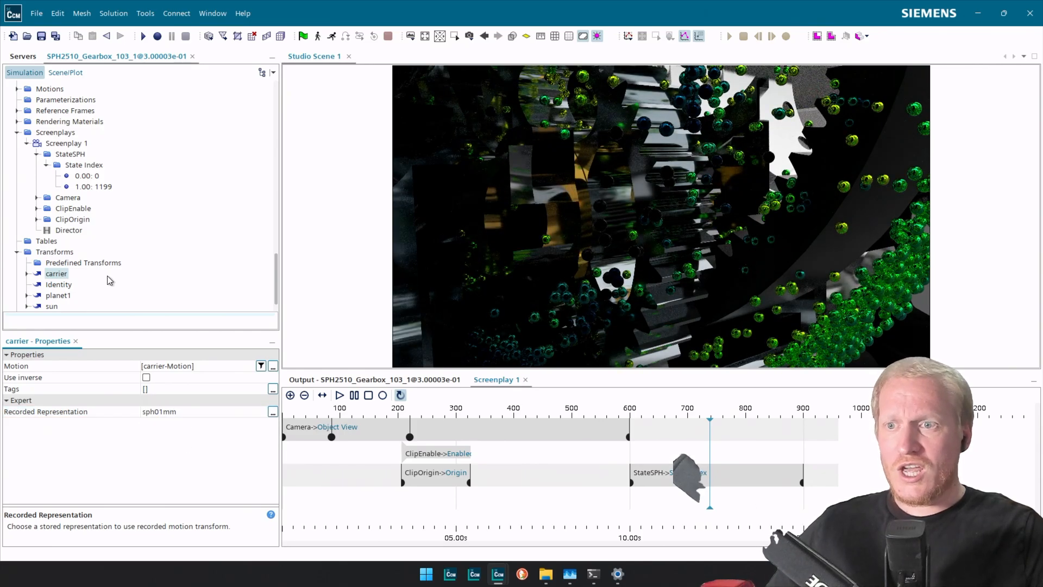
# Set the Recorded Representation of the planet1 and sun transforms together to sph01mm.
pyautogui.click(65, 295)
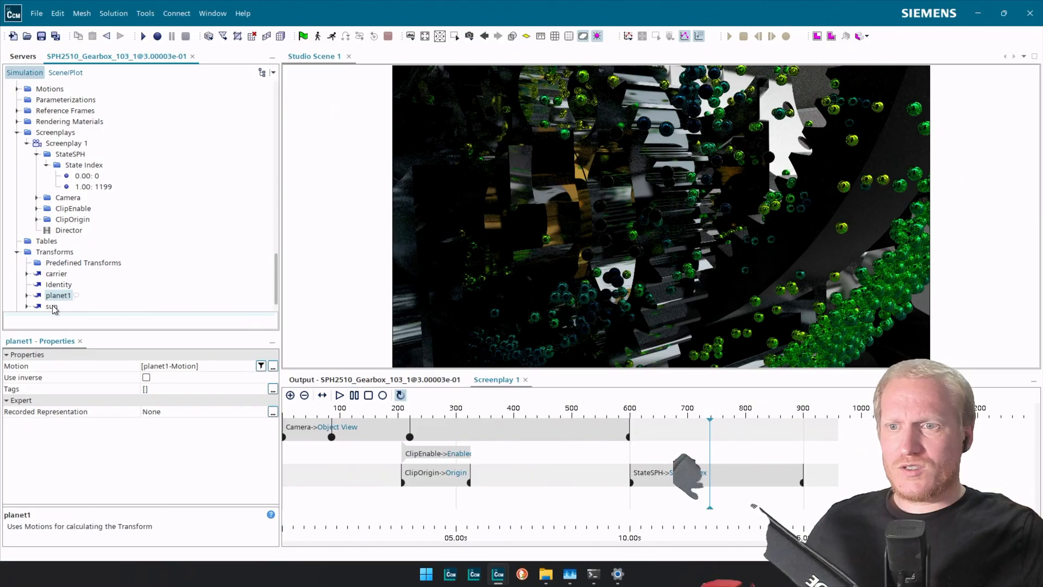
pyautogui.keyDown('ctrl'); pyautogui.click(52, 306); pyautogui.keyUp('ctrl')
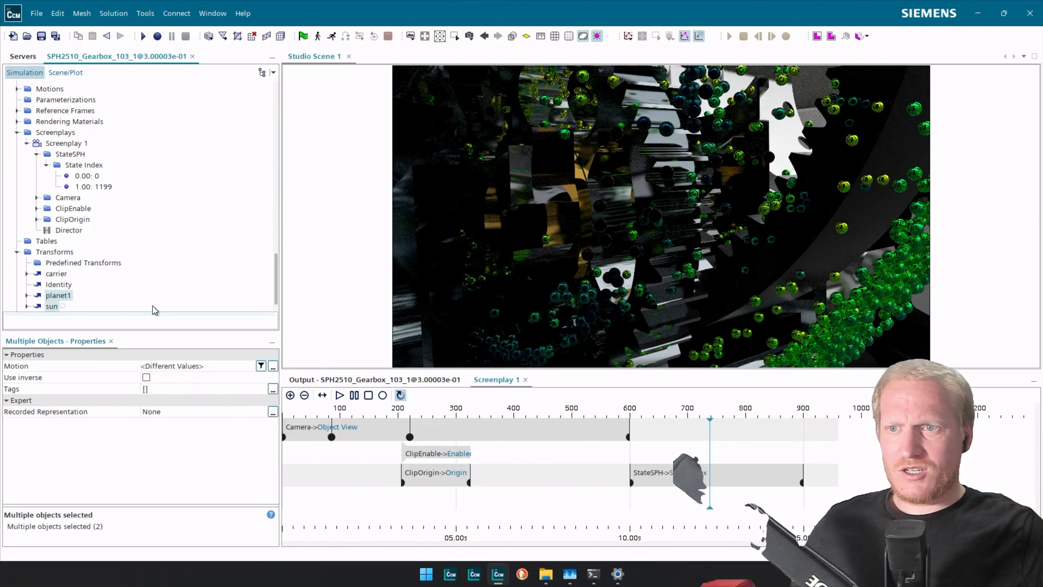
pyautogui.scroll(-1, 153, 304)
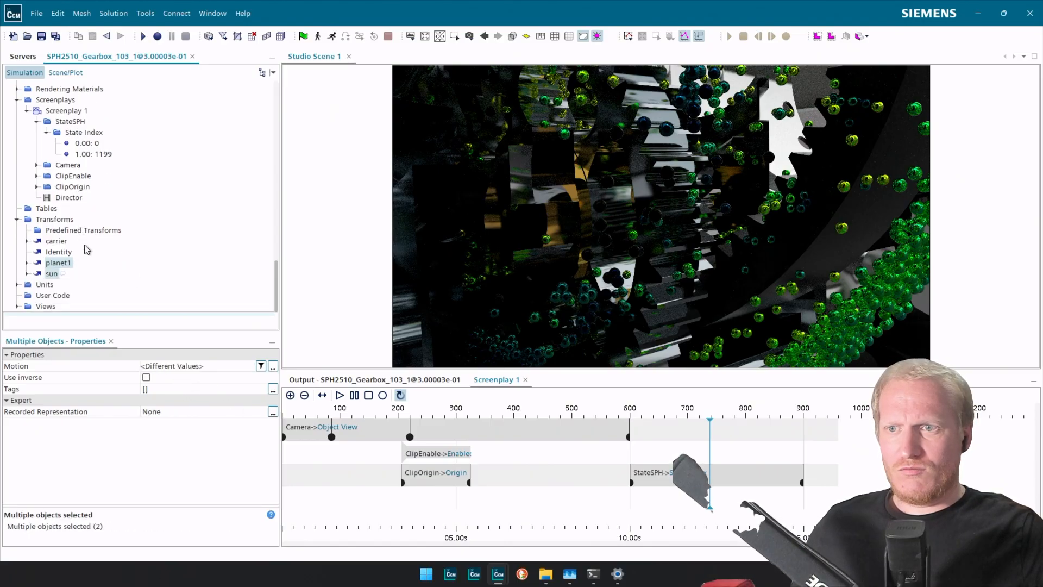
pyautogui.click(165, 410)
pyautogui.click(199, 434)
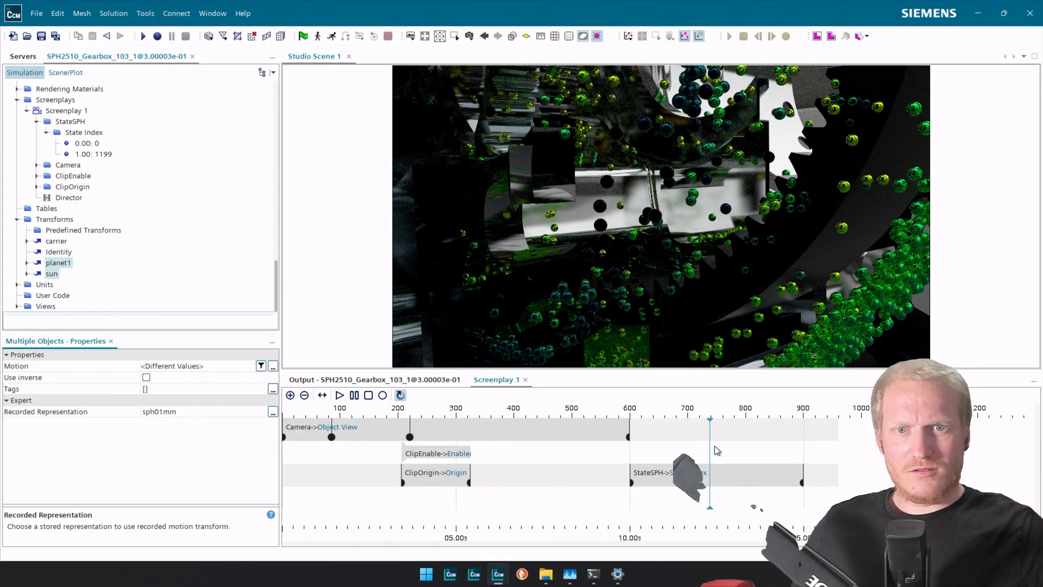
# Scrub the screenplay back to about 10 s to preview the gears, and review the scene's View properties and the final Camera keyframe.
pyautogui.moveTo(710, 441); pyautogui.dragTo(623, 445)
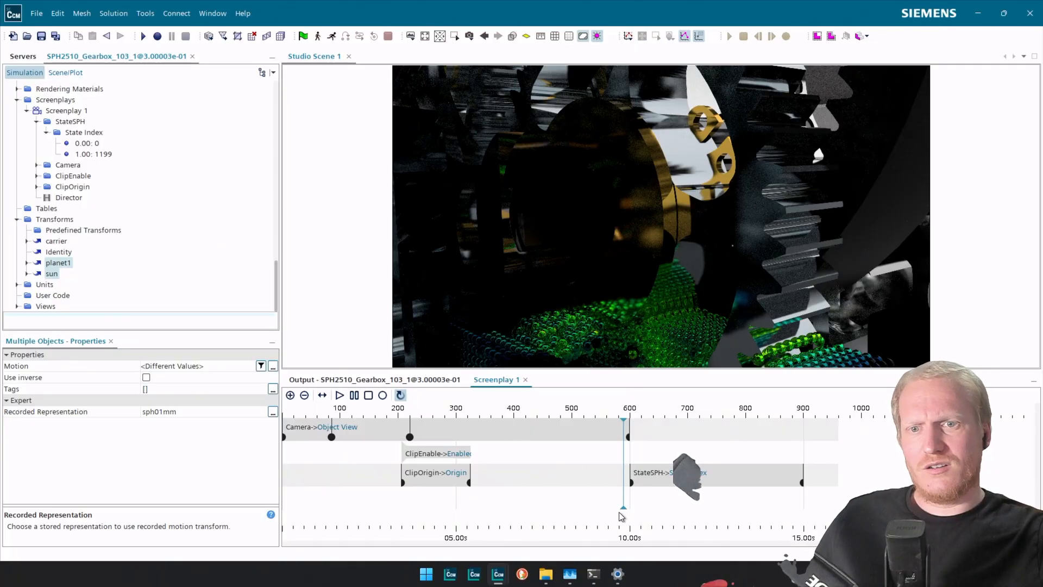
pyautogui.moveTo(622, 463); pyautogui.dragTo(631, 462)
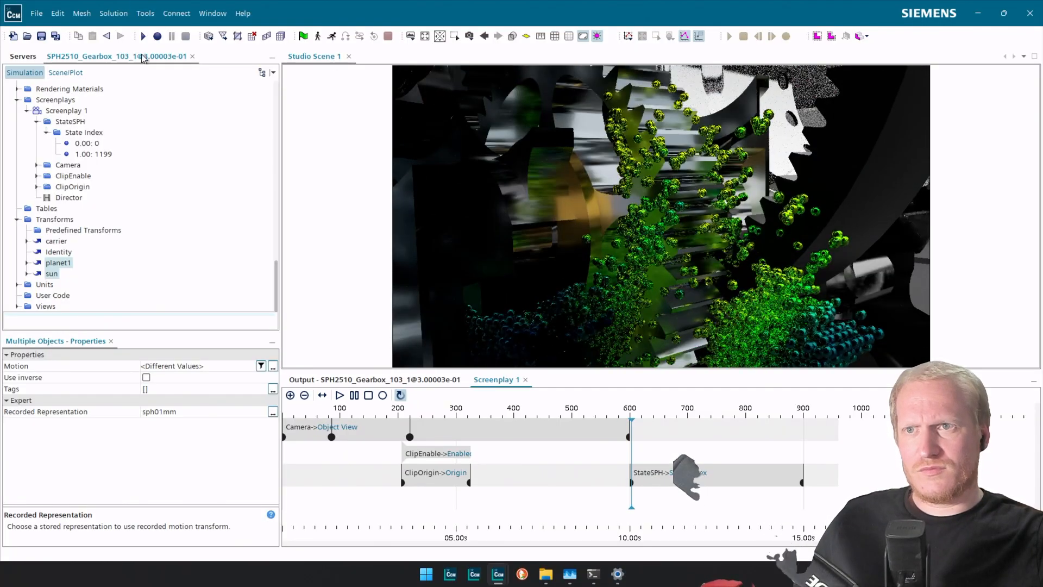
pyautogui.click(65, 72)
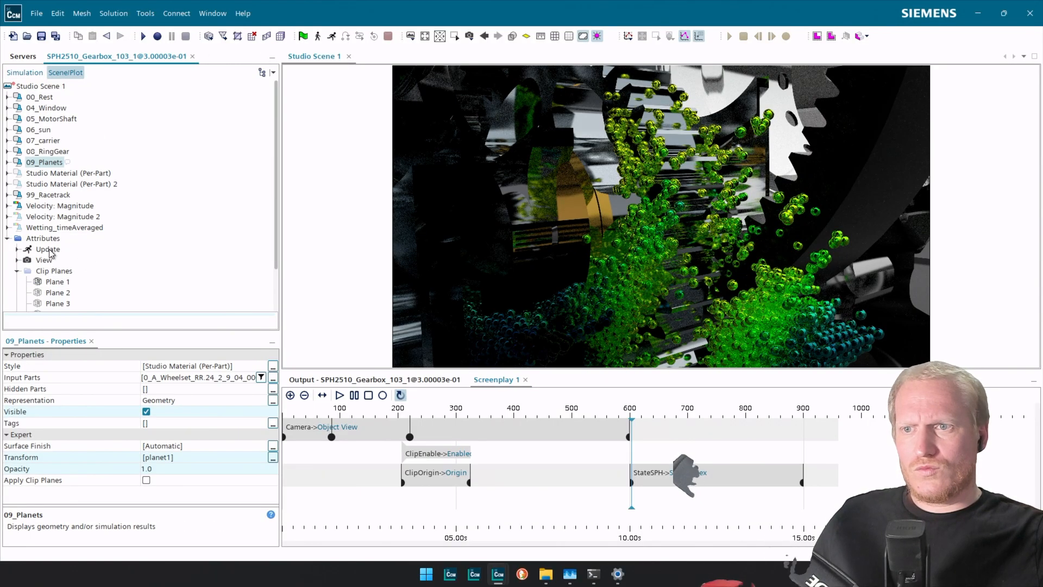
pyautogui.click(52, 250)
pyautogui.click(44, 261)
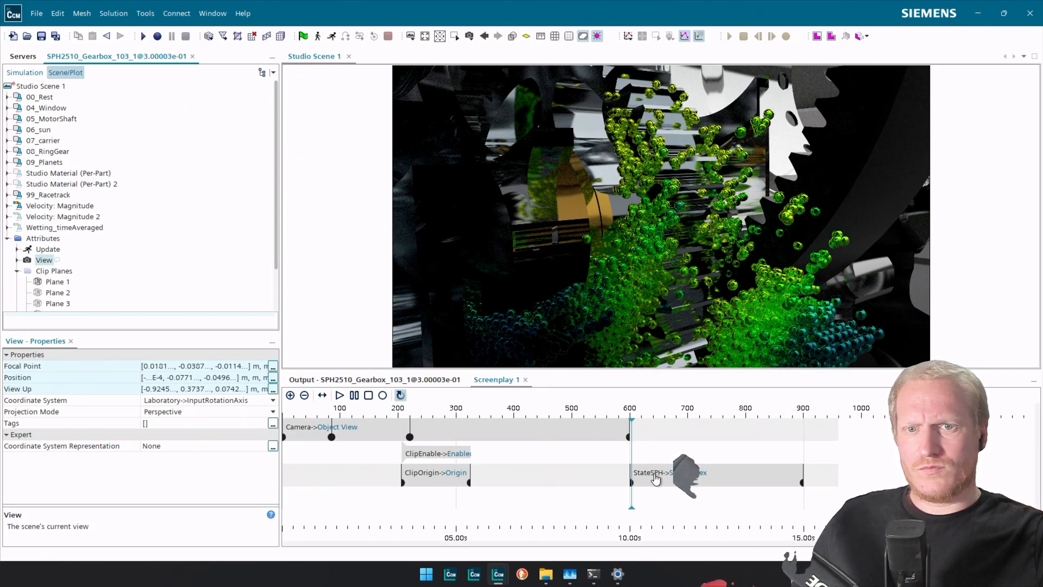
pyautogui.moveTo(626, 438); pyautogui.dragTo(629, 439)
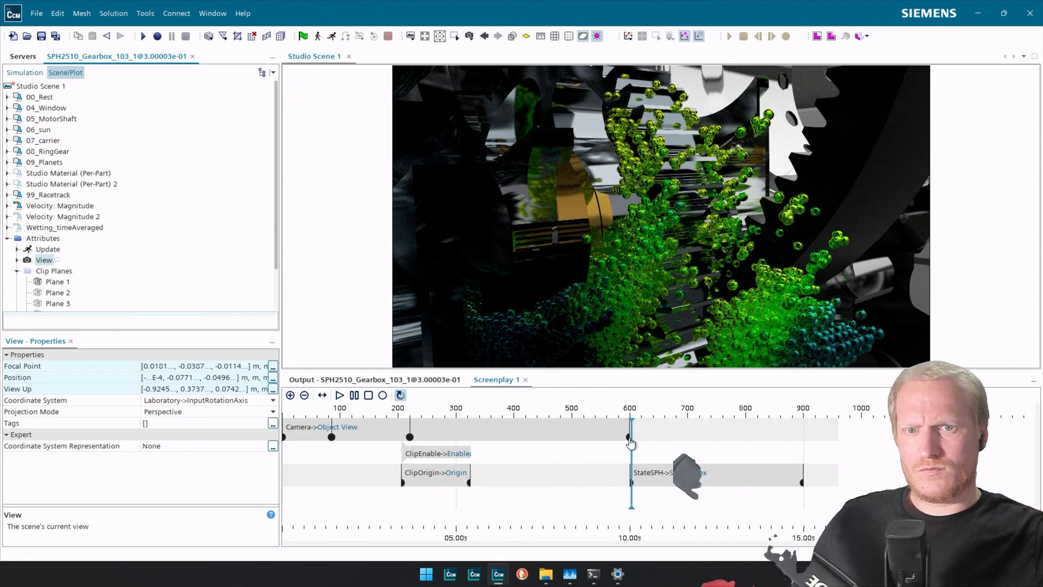
pyautogui.click(630, 438)
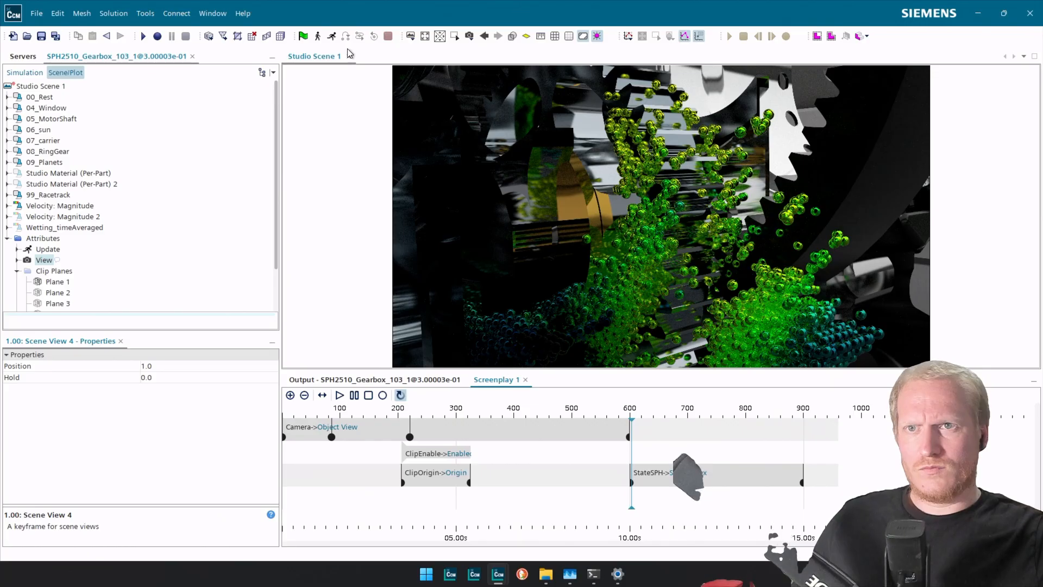
pyautogui.click(43, 238)
pyautogui.click(44, 259)
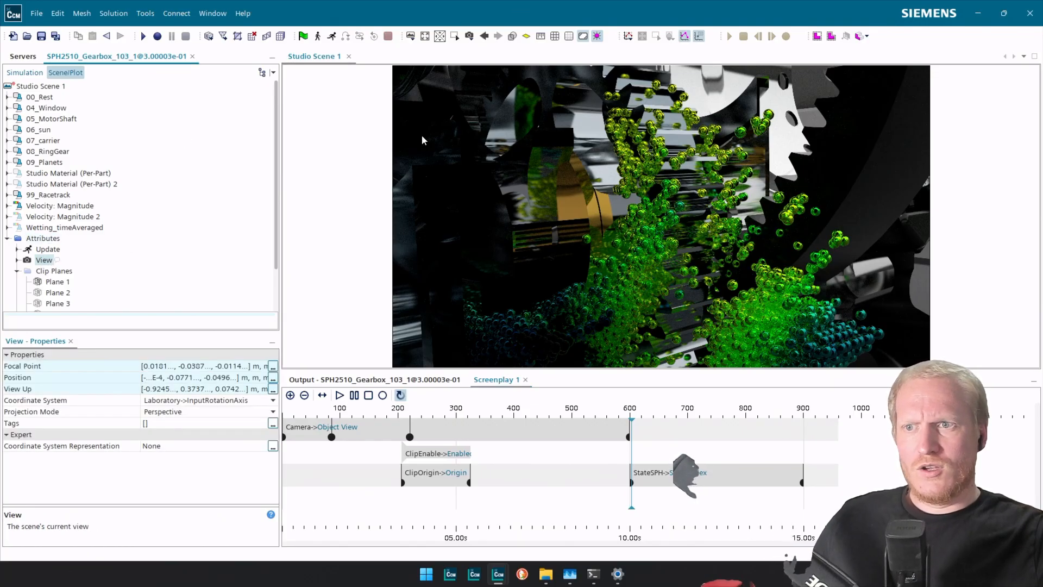
# Restore View 6 in Studio Scene 1 and add the scene's view to the screenplay as a new action directly after the Camera action.
pyautogui.click(470, 36)
pyautogui.moveTo(508, 72)
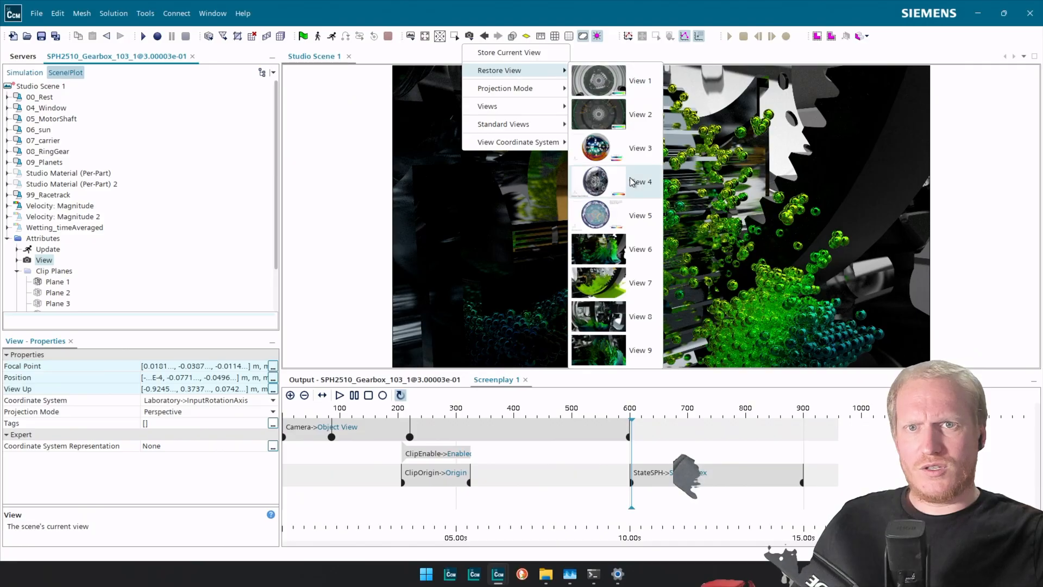
pyautogui.click(625, 251)
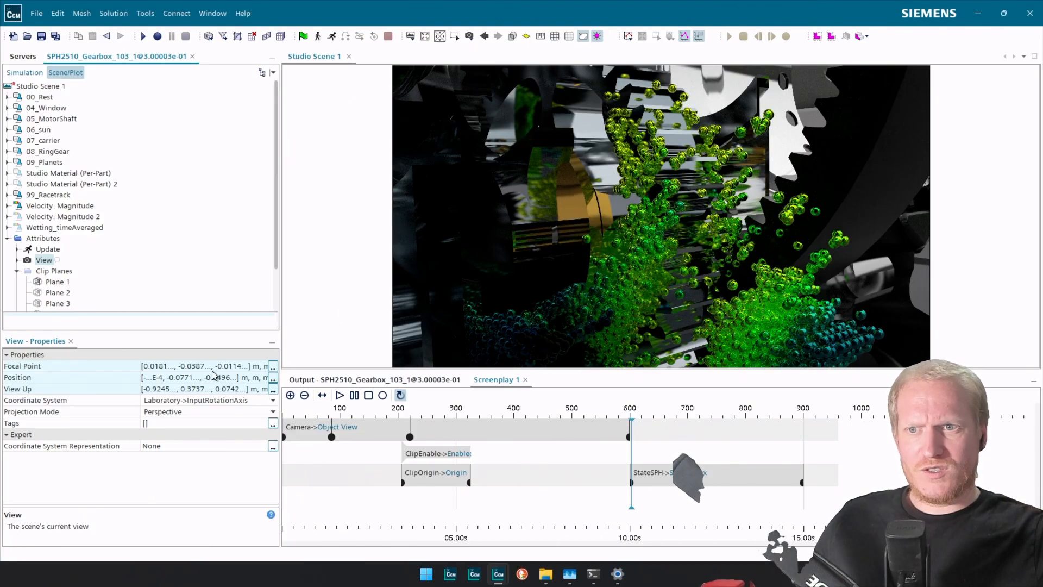
pyautogui.moveTo(212, 366); pyautogui.dragTo(664, 431)
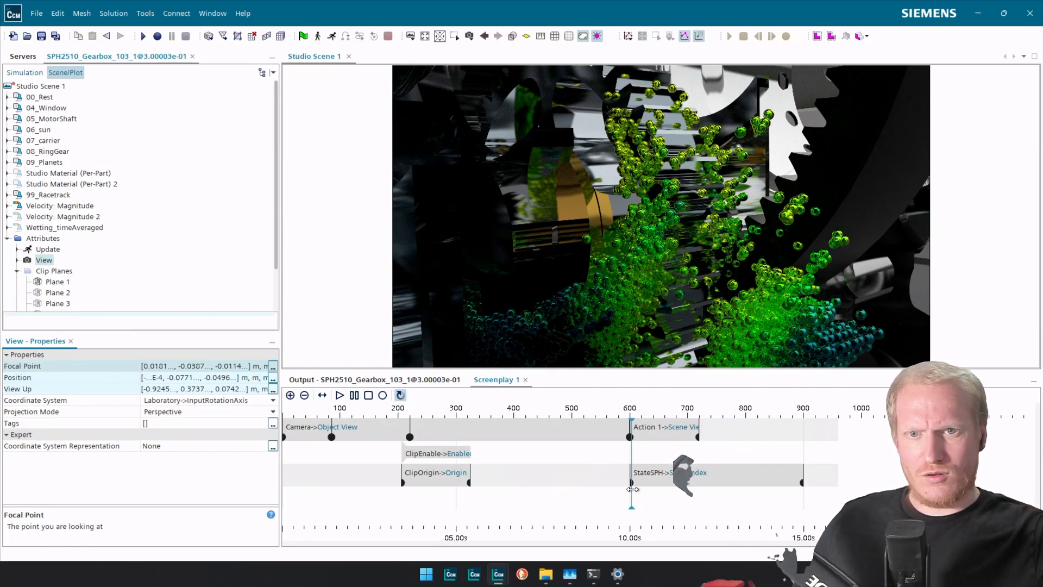
# Set the coordinate system of Action 1's end keyframe, Scene View 2, to Laboratory.
pyautogui.click(697, 438)
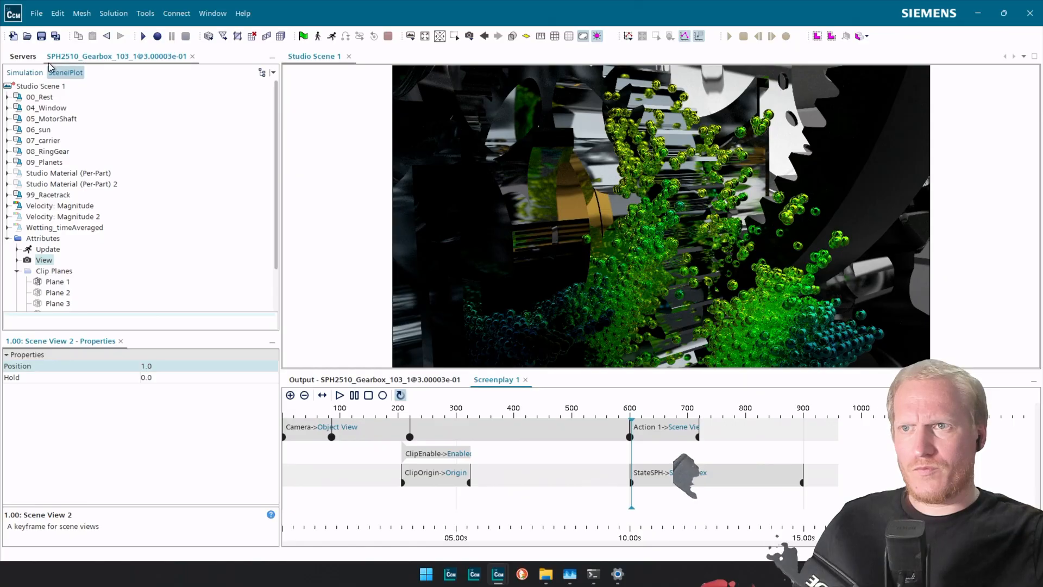
pyautogui.click(30, 72)
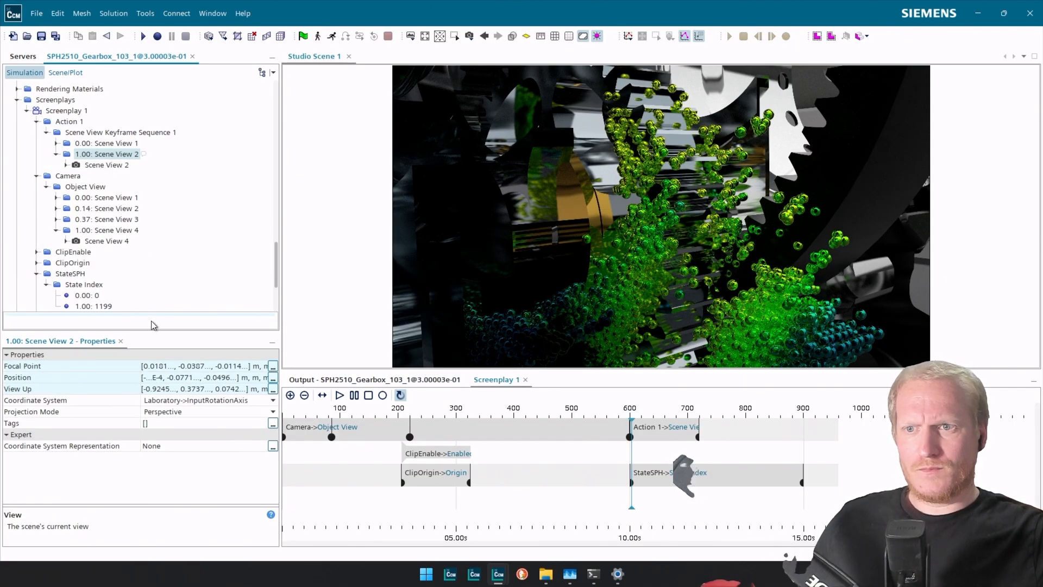
pyautogui.click(228, 400)
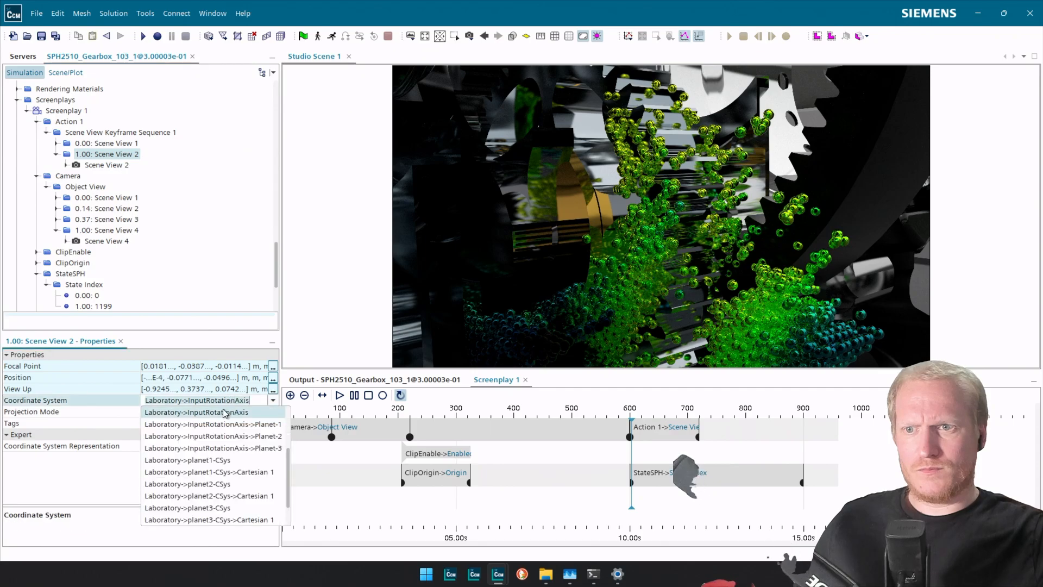
pyautogui.scroll(3, 237, 460)
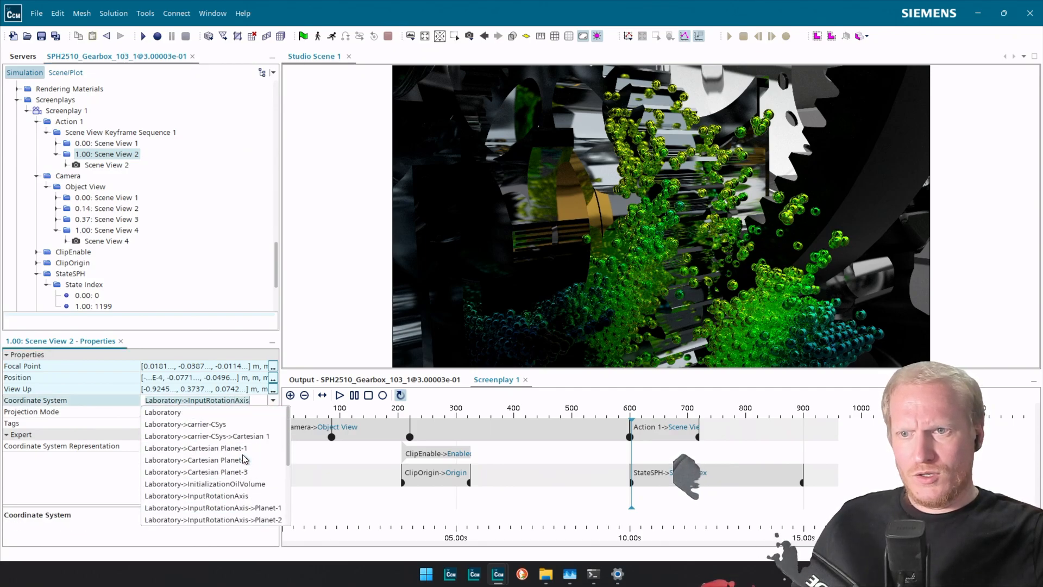
pyautogui.click(228, 413)
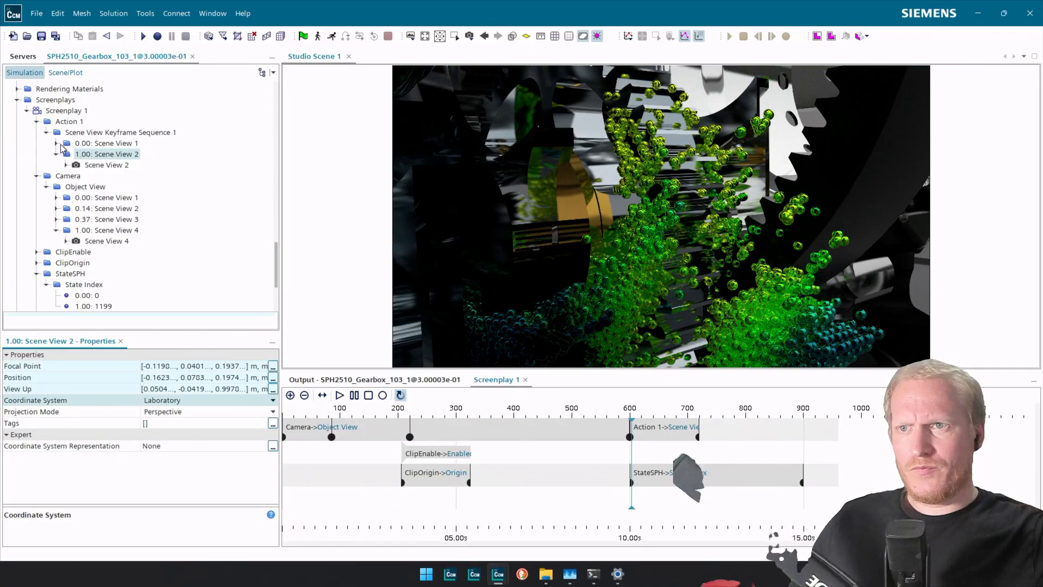
# Examine the view properties of Action 1's end keyframe and each Camera keyframe, comparing their View Up vectors.
pyautogui.click(56, 144)
pyautogui.rightClick(119, 156)
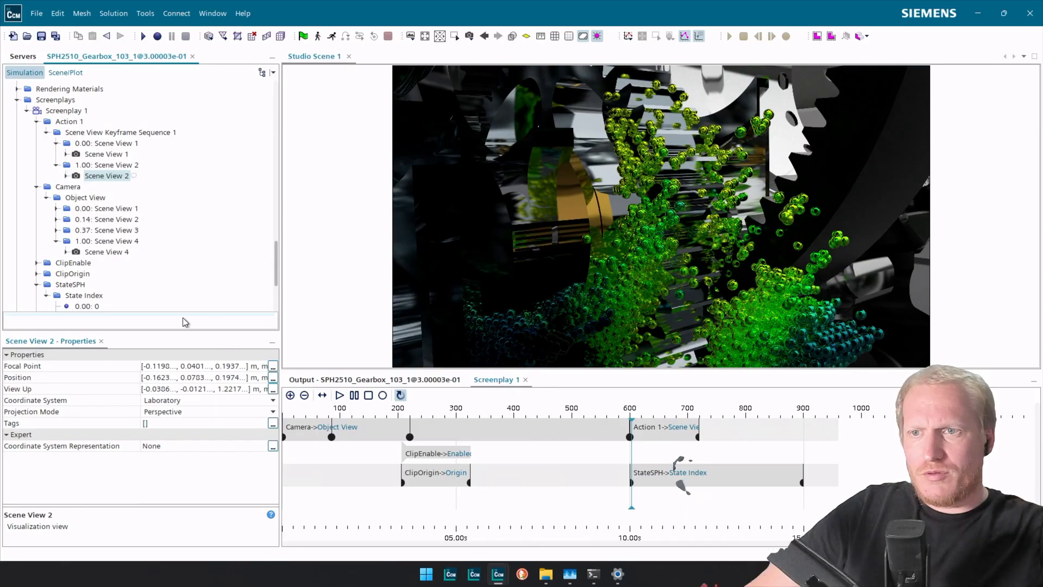
pyautogui.click(109, 252)
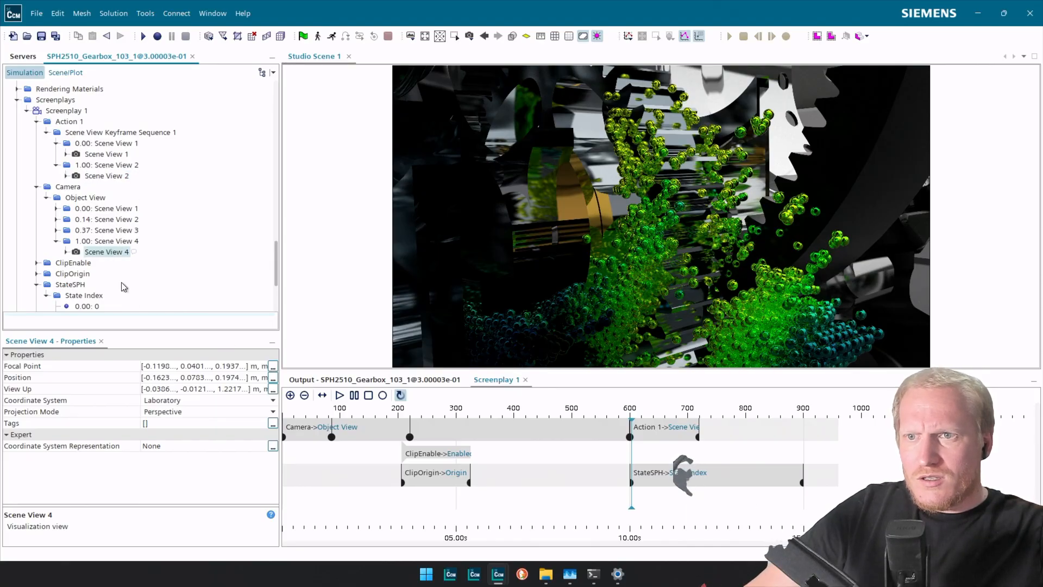
pyautogui.click(57, 230)
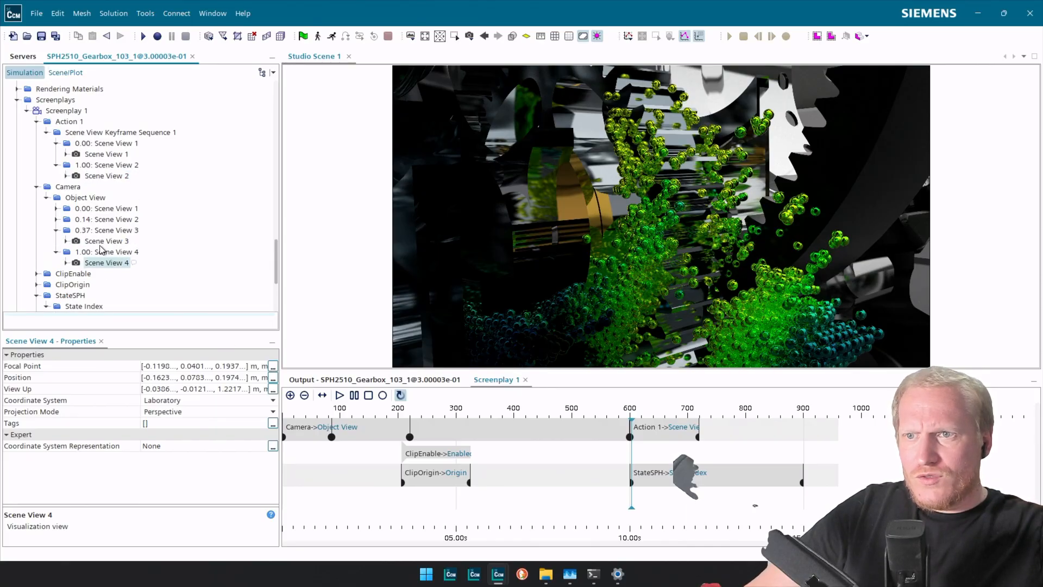
pyautogui.click(102, 244)
pyautogui.click(56, 219)
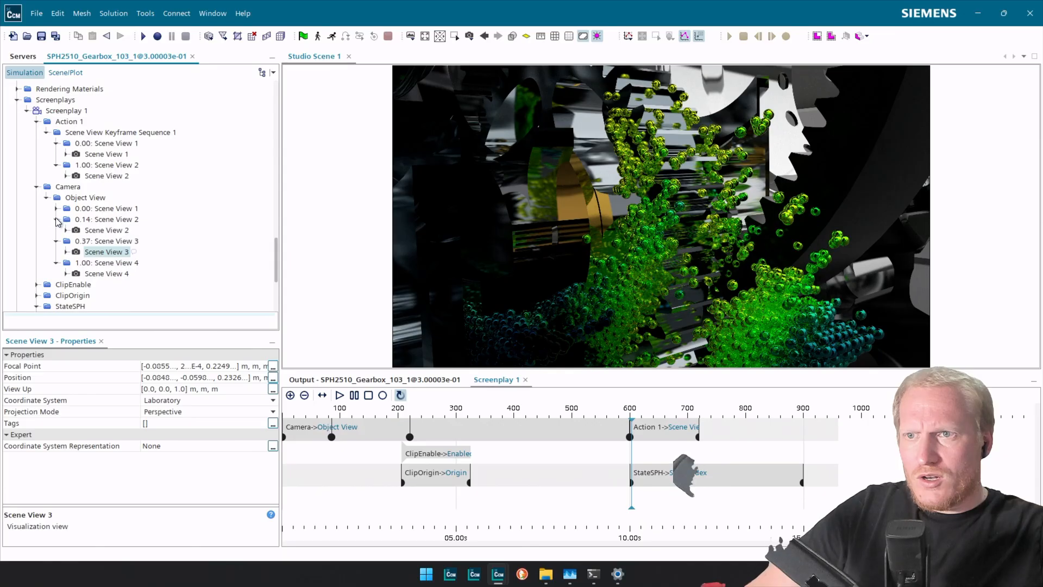
pyautogui.click(119, 231)
pyautogui.click(57, 209)
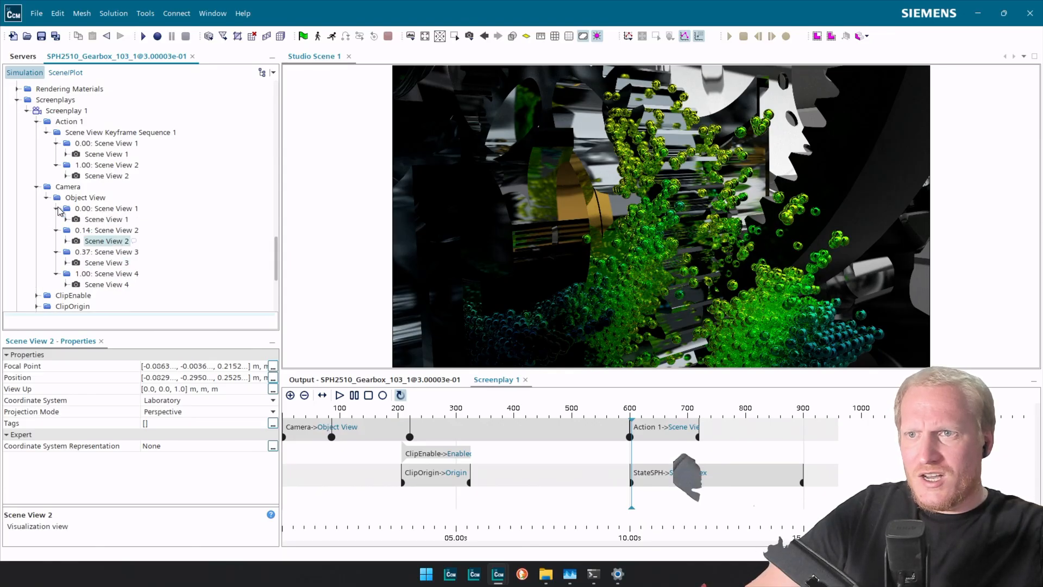
pyautogui.click(111, 223)
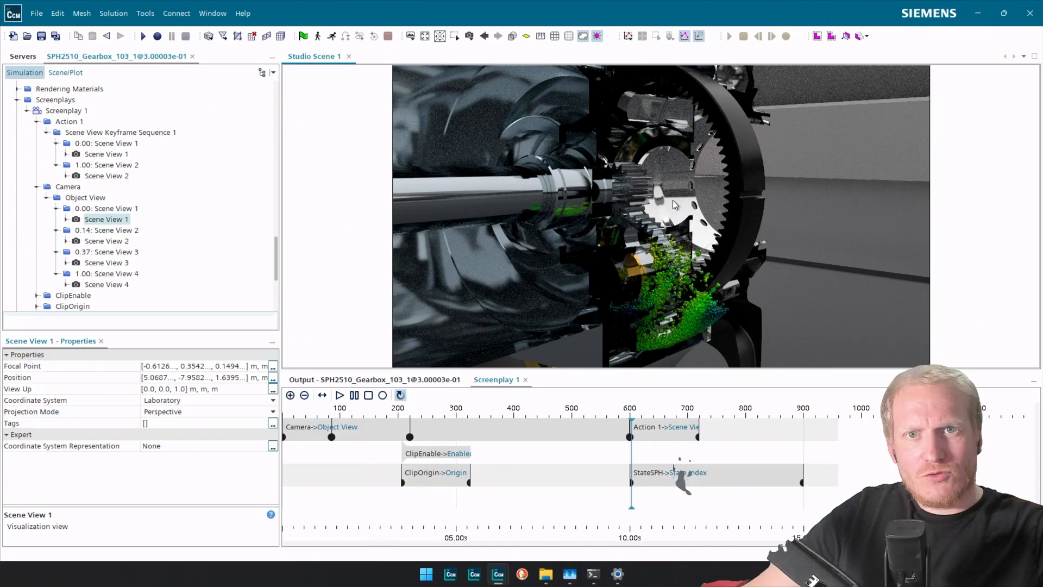
# Set the View Up vector of Studio Scene 1's current view to 0, 0, 1.
pyautogui.rightClick(95, 177)
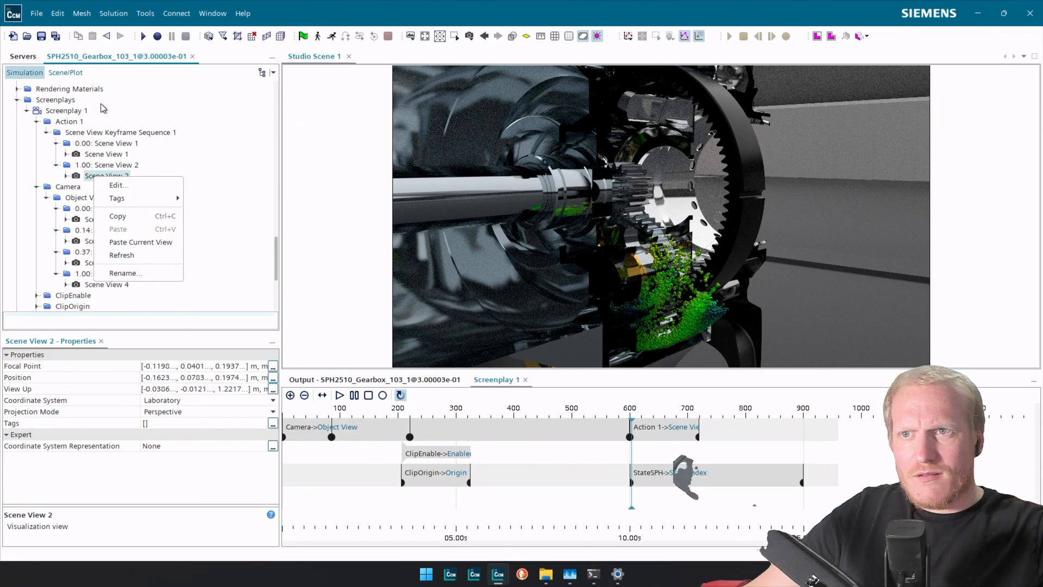
pyautogui.click(65, 72)
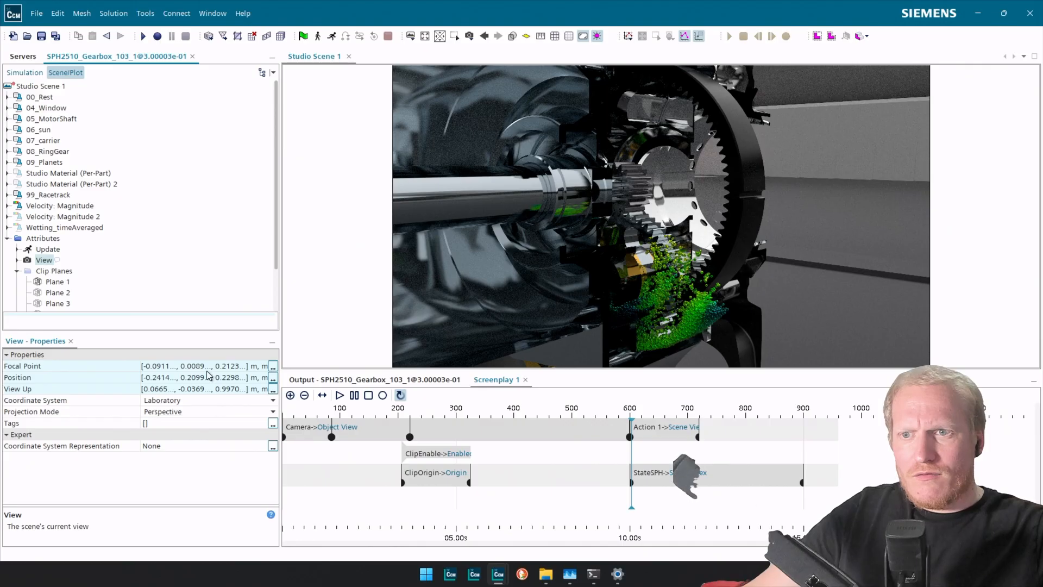
pyautogui.click(240, 390)
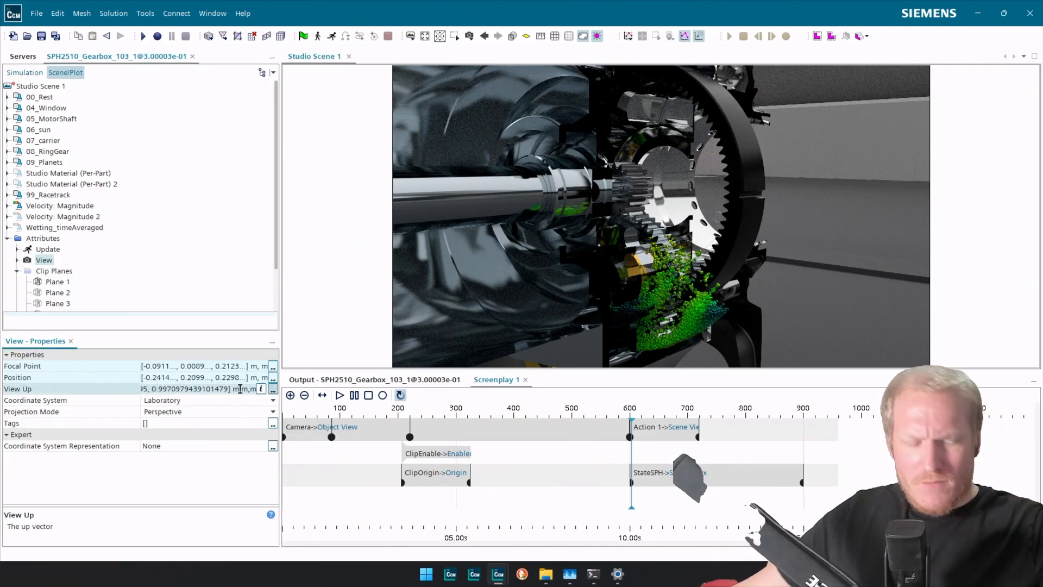
pyautogui.hotkey('ctrl', 'a')
pyautogui.write('0, 0.0, ')
pyautogui.write('1')
pyautogui.press('Return')
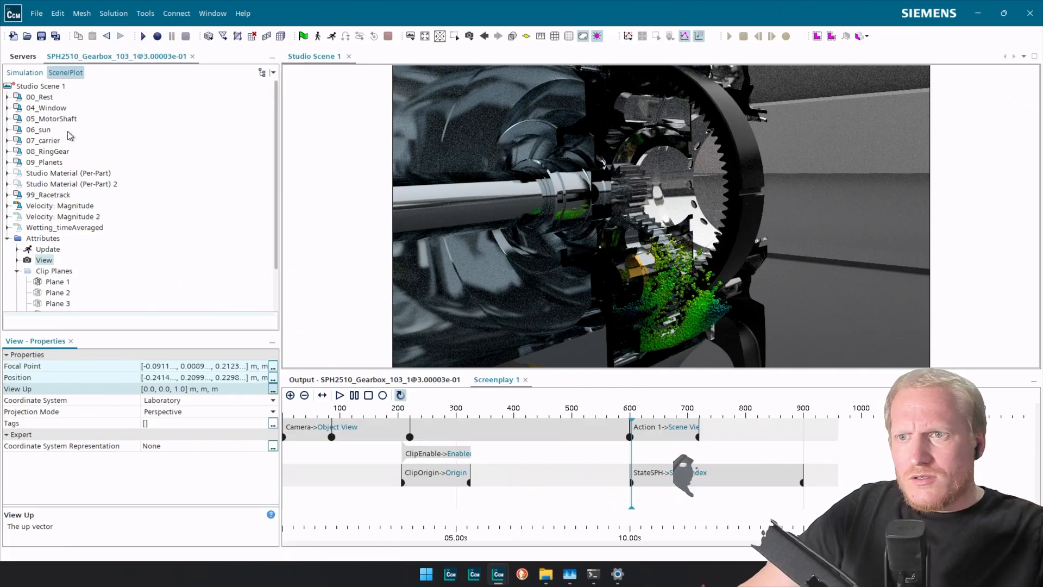
# Paste the scene's current view into Action 1's end keyframe, Scene View 2.
pyautogui.click(27, 72)
pyautogui.rightClick(97, 180)
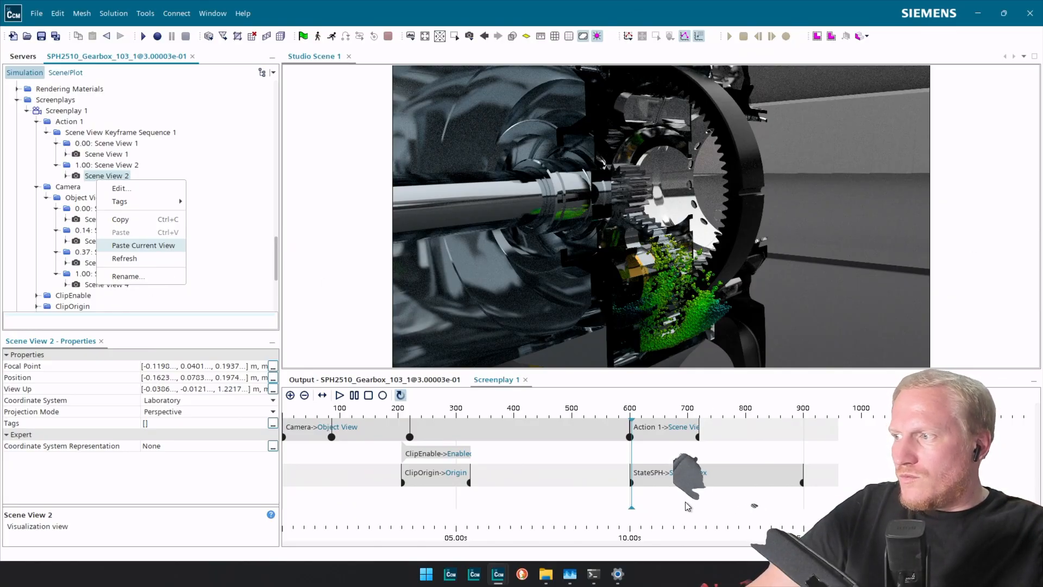
pyautogui.moveTo(577, 583)
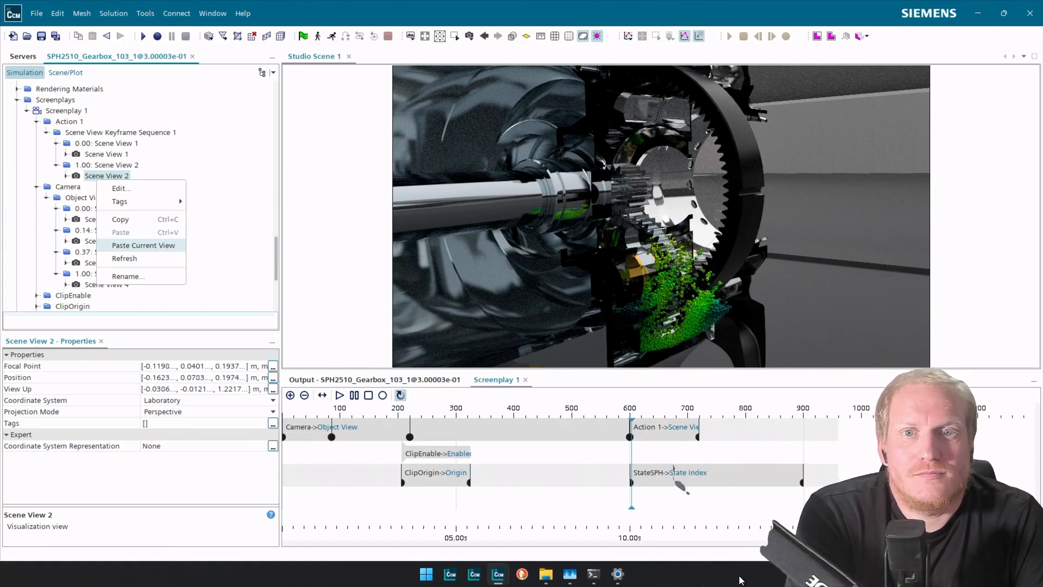
pyautogui.press('Return')
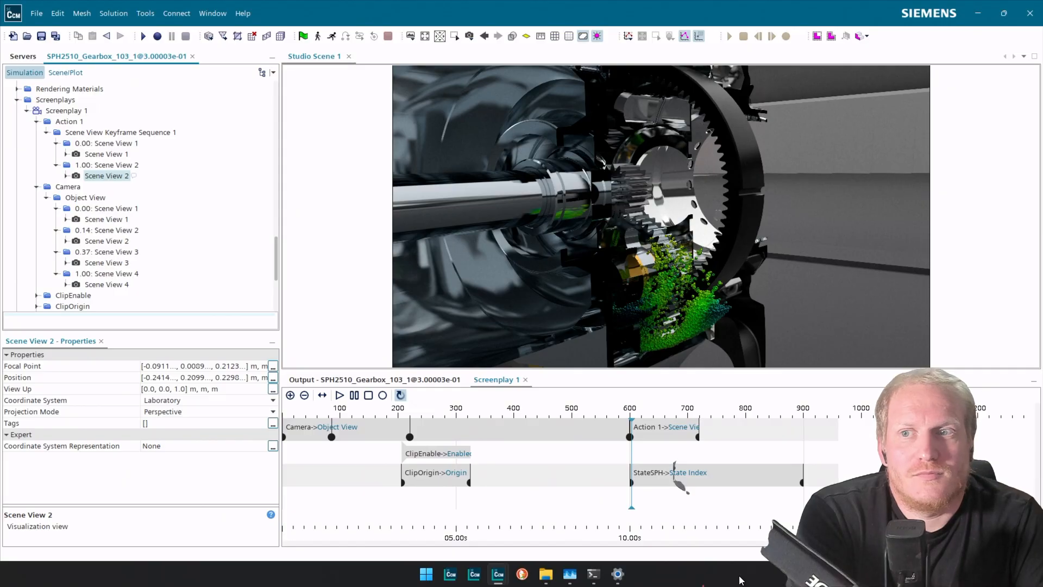
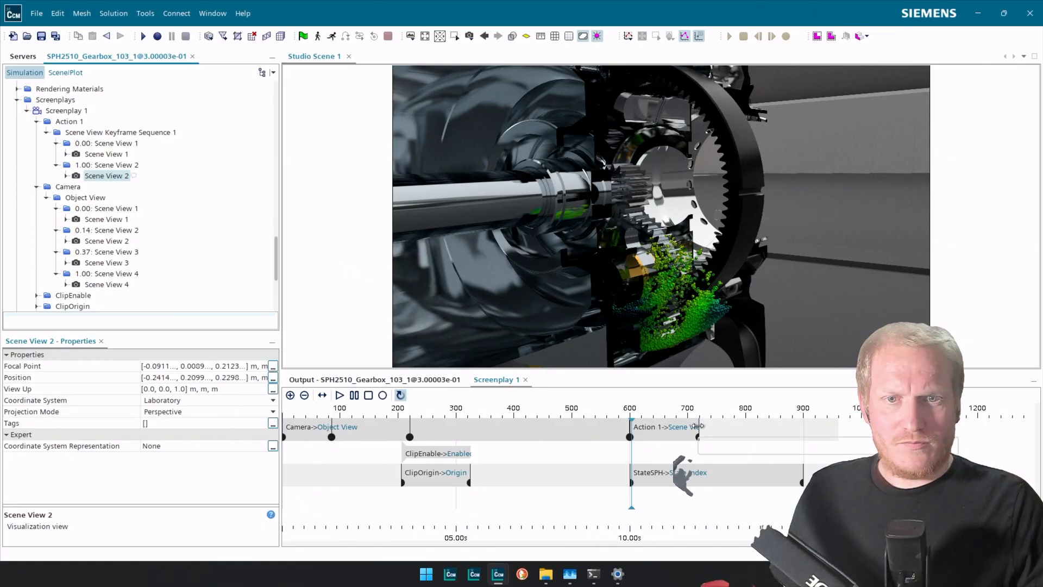
# Stretch Action 1 on the timeline to a duration of about 4.8 s and rename the action Camera2.
pyautogui.moveTo(699, 427); pyautogui.dragTo(797, 426)
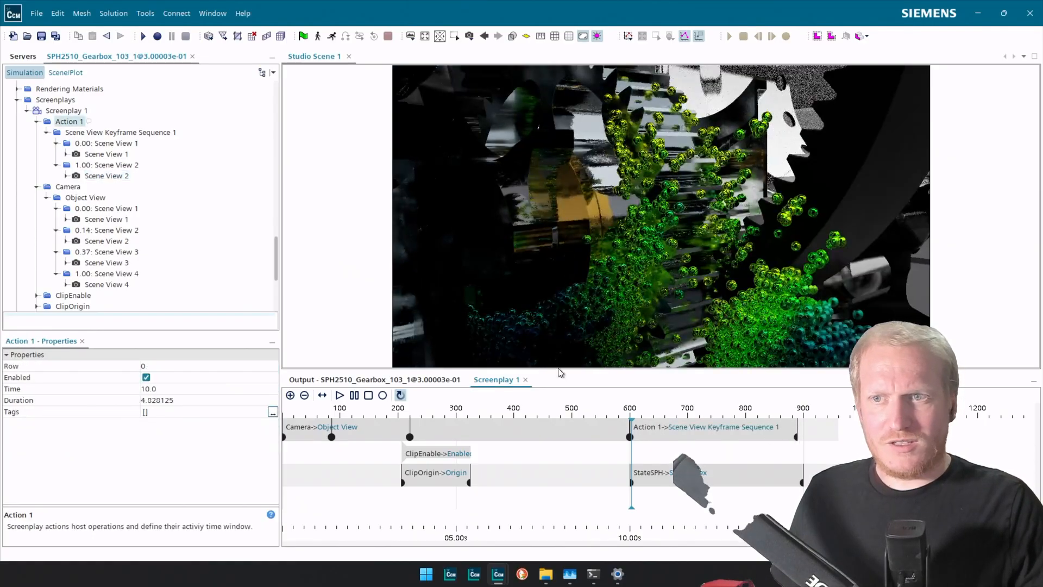
pyautogui.click(74, 121)
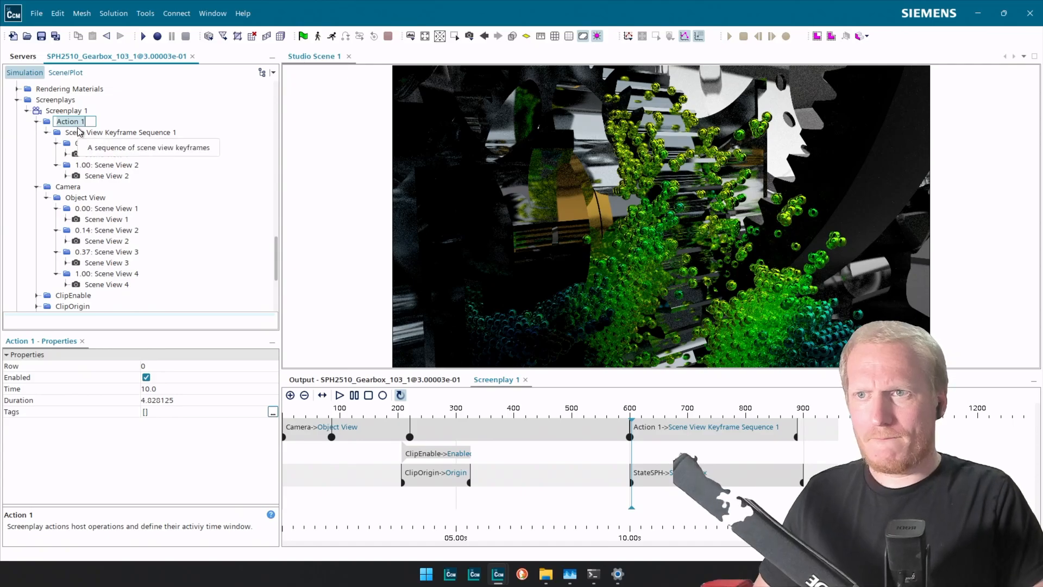
pyautogui.write('Camera')
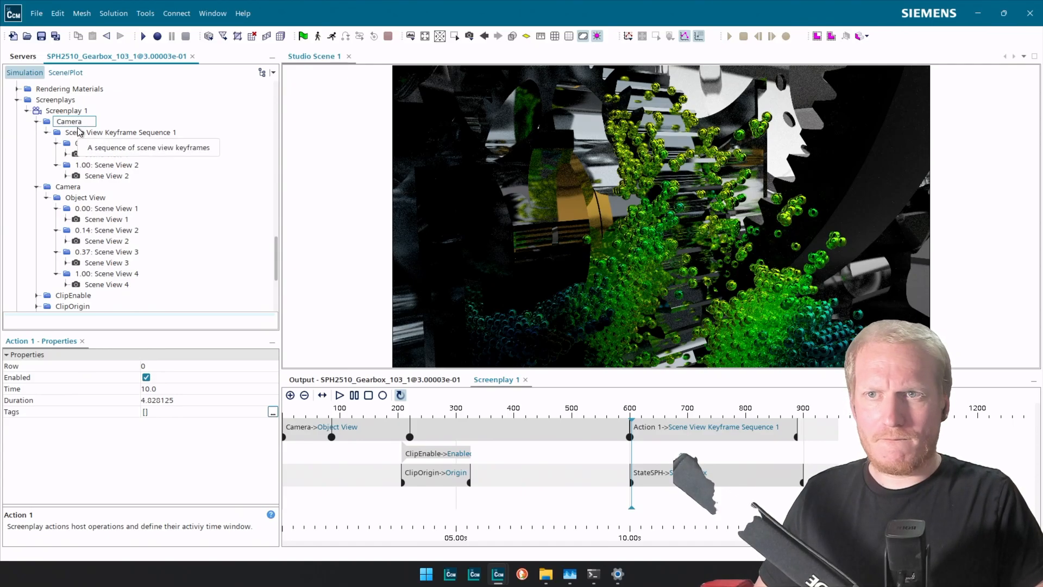
pyautogui.write('2')
pyautogui.press('Return')
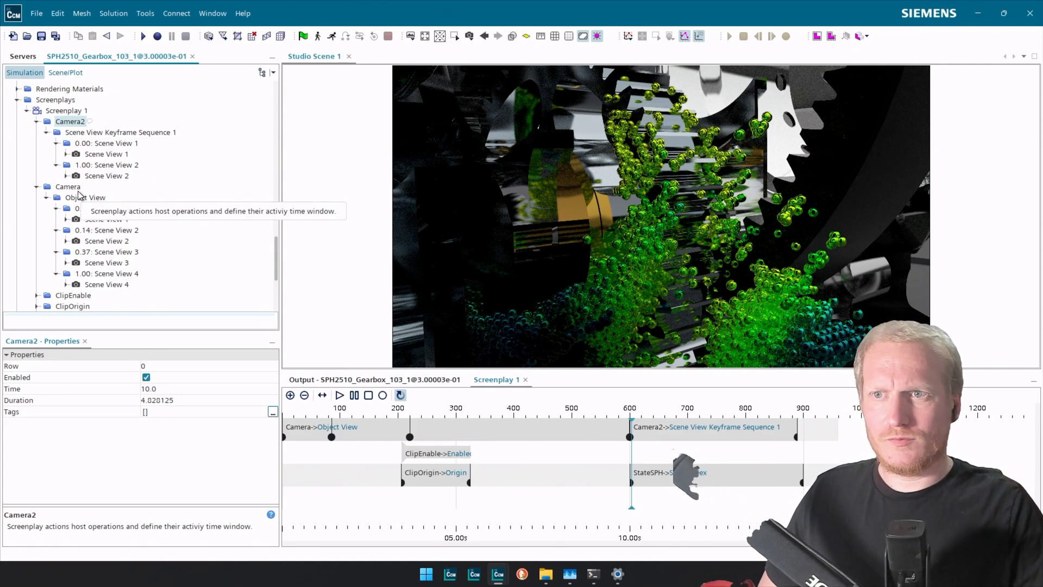
# Check Camera2's end keyframe view and set the Camera2 action's duration to 10 s.
pyautogui.click(96, 178)
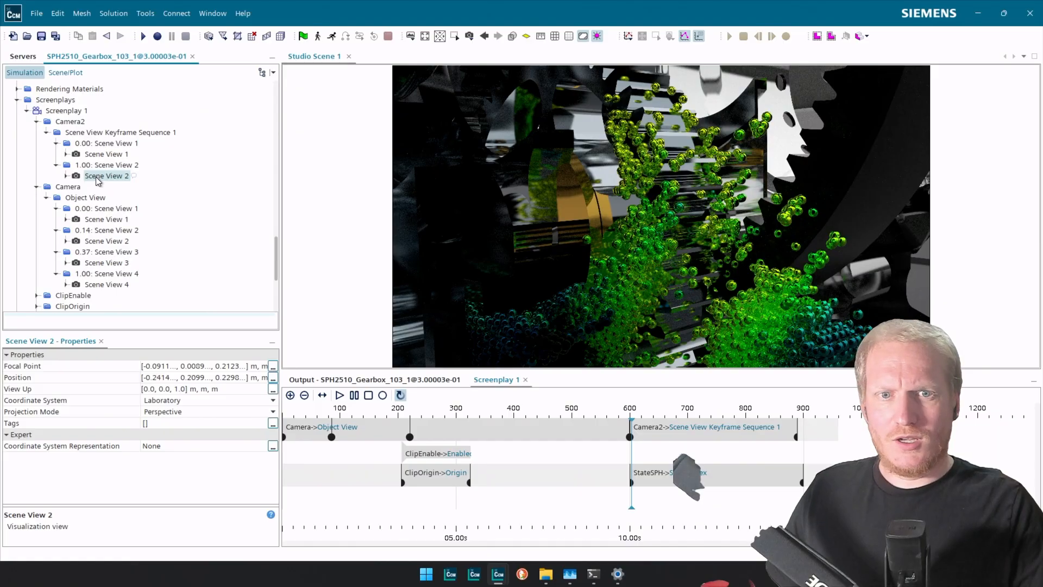
pyautogui.click(81, 124)
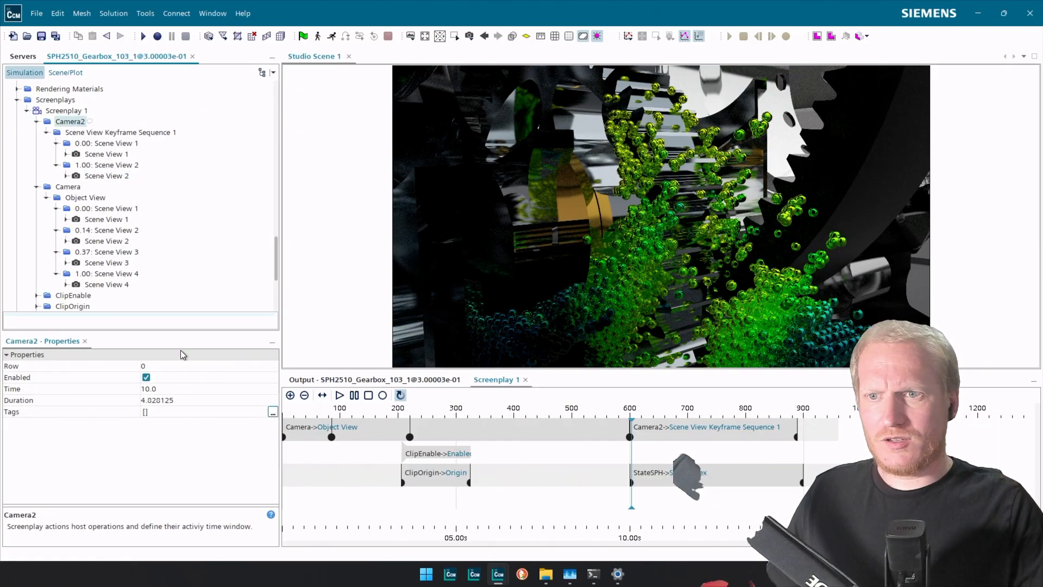
pyautogui.click(163, 400)
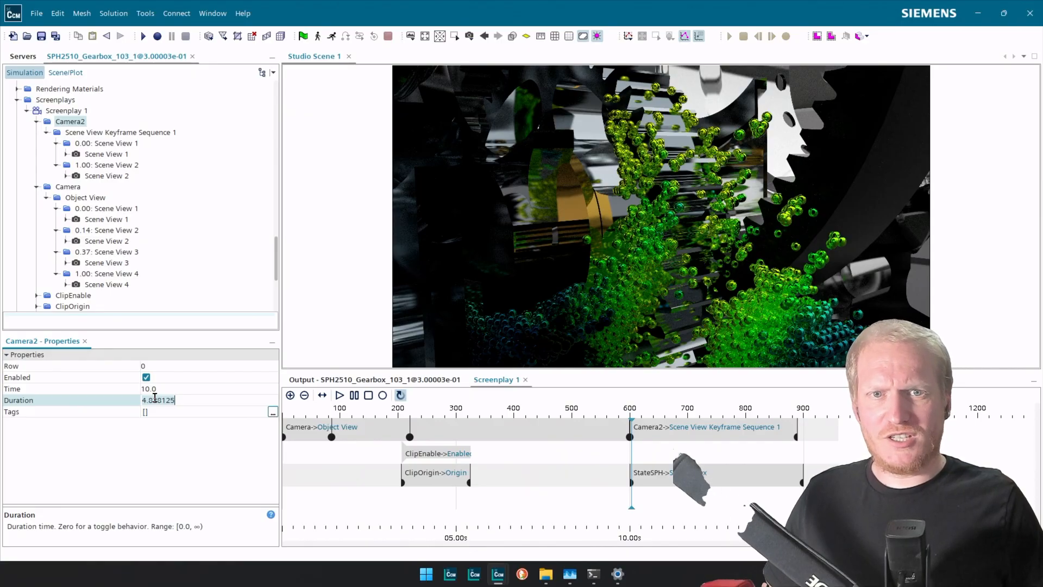
pyautogui.write('10')
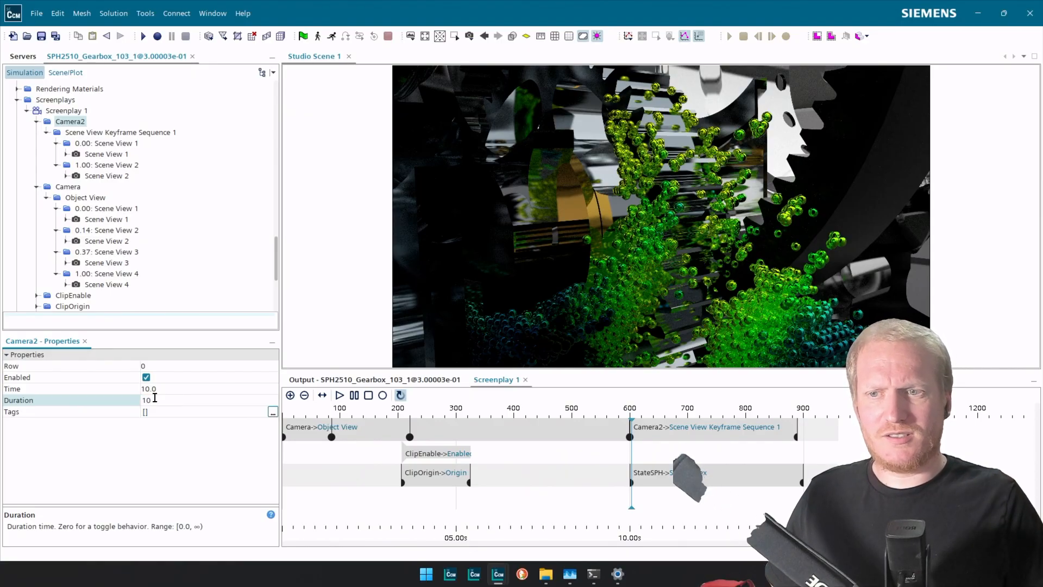
pyautogui.press('Return')
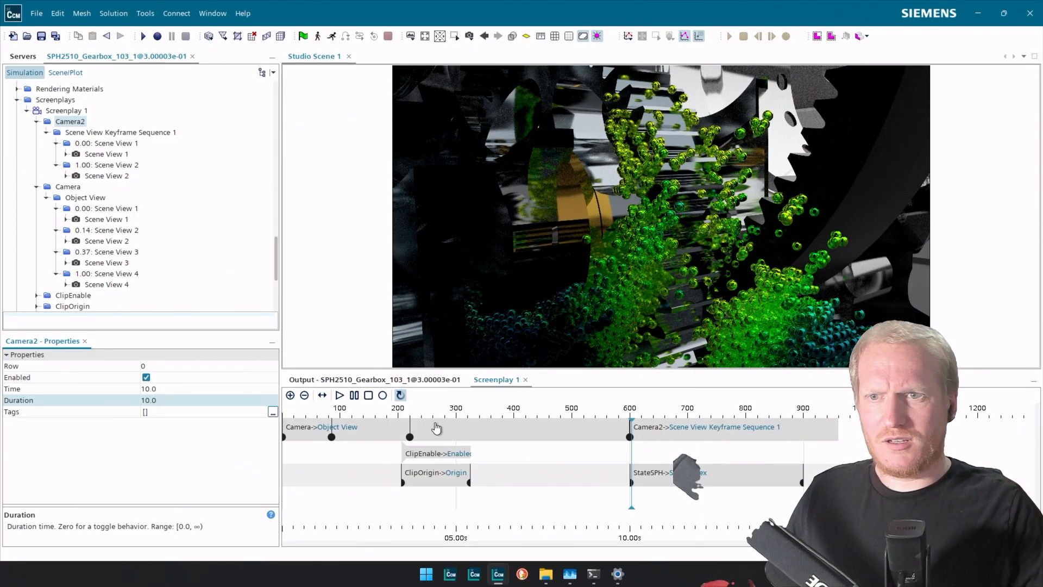
# Set the duration of the StateSPH action to 10 s.
pyautogui.scroll(-3, 106, 287)
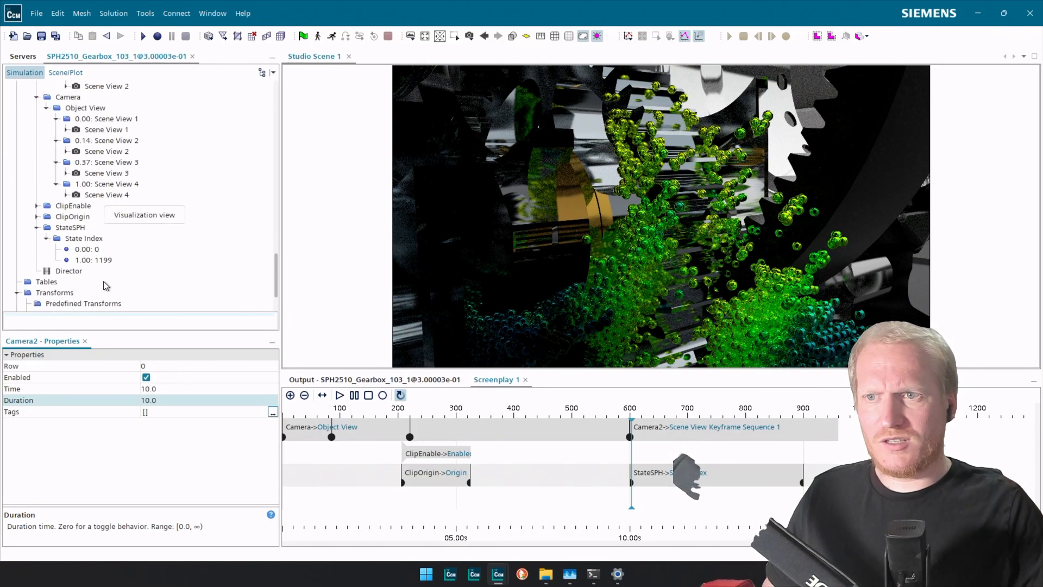
pyautogui.click(77, 229)
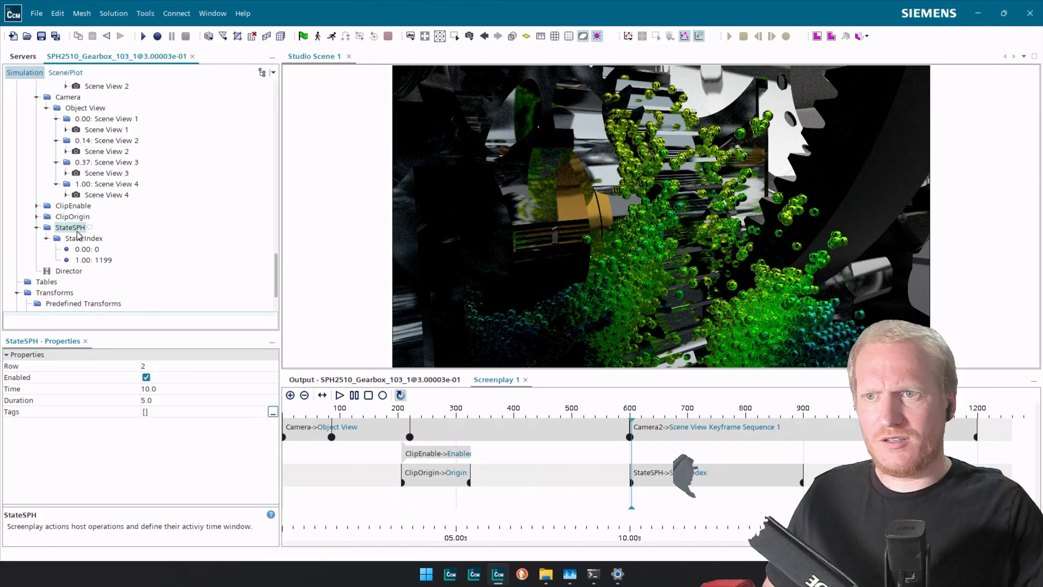
pyautogui.click(159, 392)
pyautogui.click(158, 399)
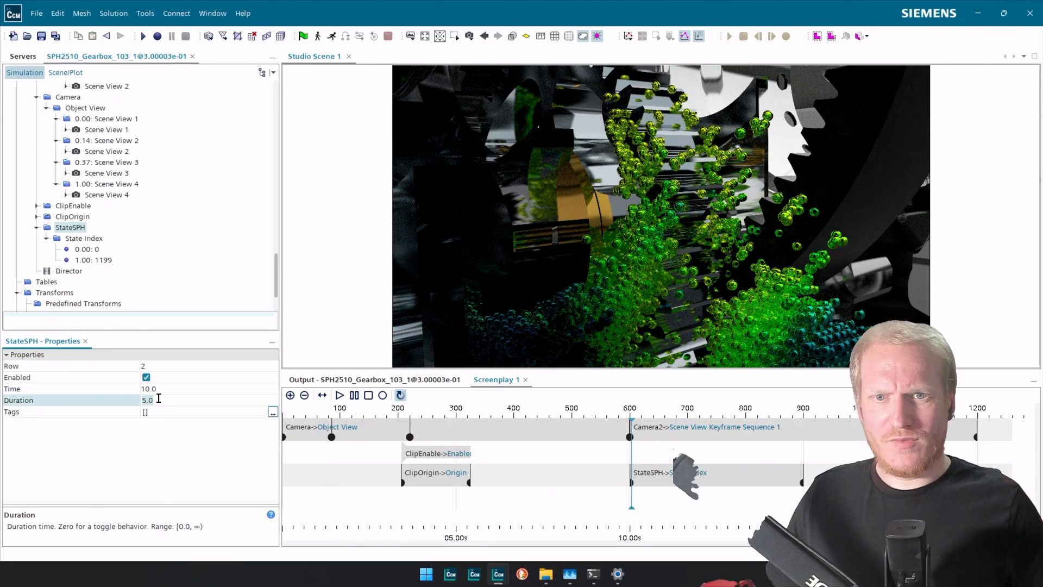
pyautogui.write('10')
pyautogui.press('Return')
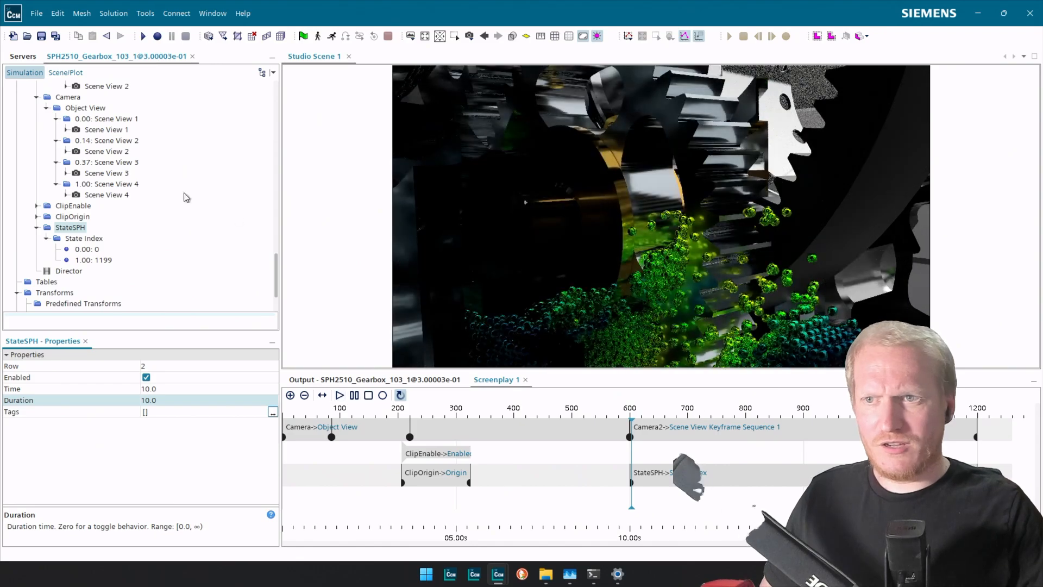
# Collapse the Camera2 and Camera actions in the tree and duplicate the ClipOrigin action within Screenplay 1.
pyautogui.scroll(2, 89, 227)
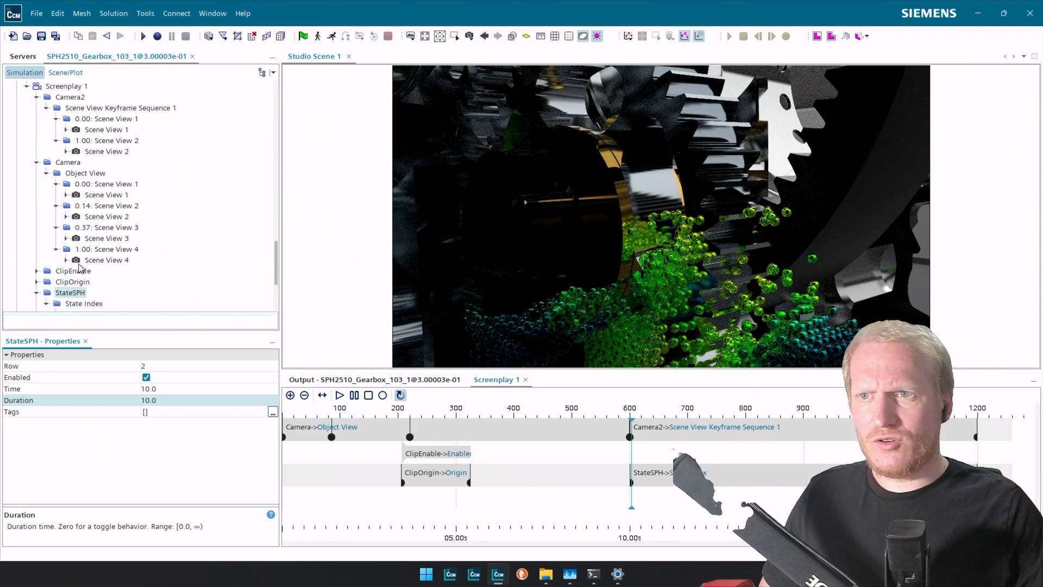
pyautogui.click(36, 97)
pyautogui.click(36, 111)
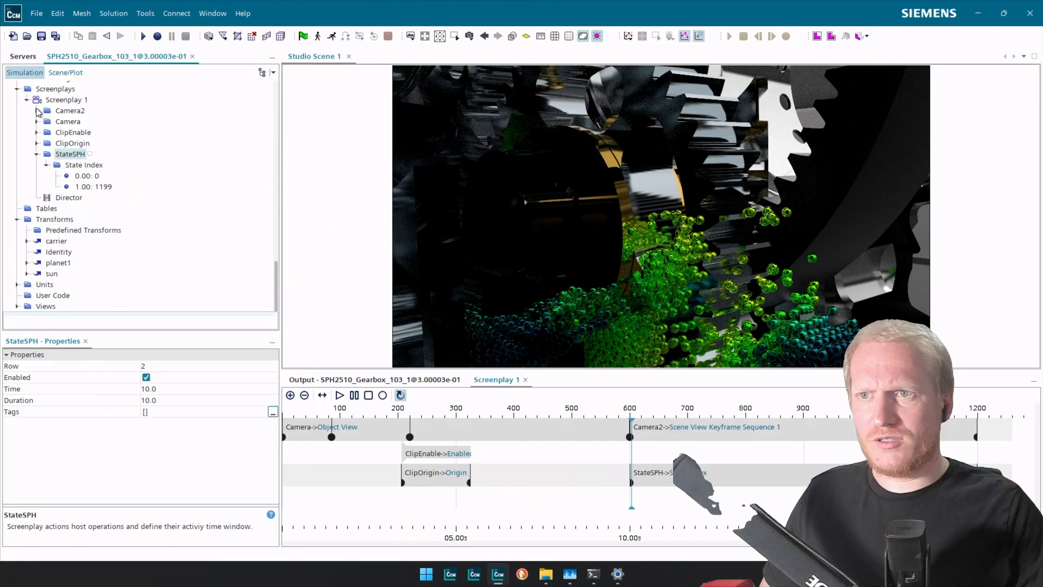
pyautogui.scroll(2, 119, 225)
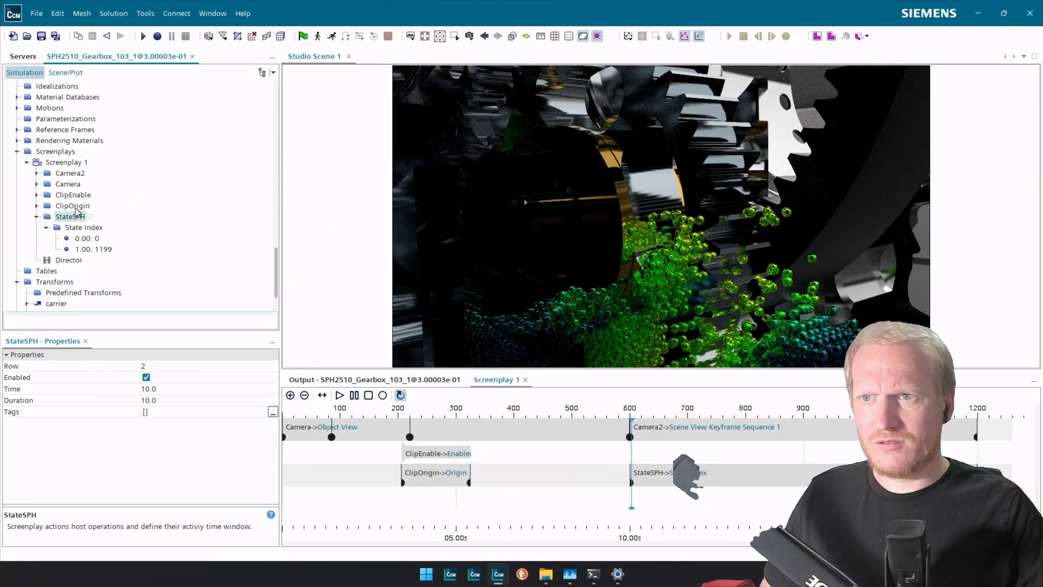
pyautogui.click(76, 195)
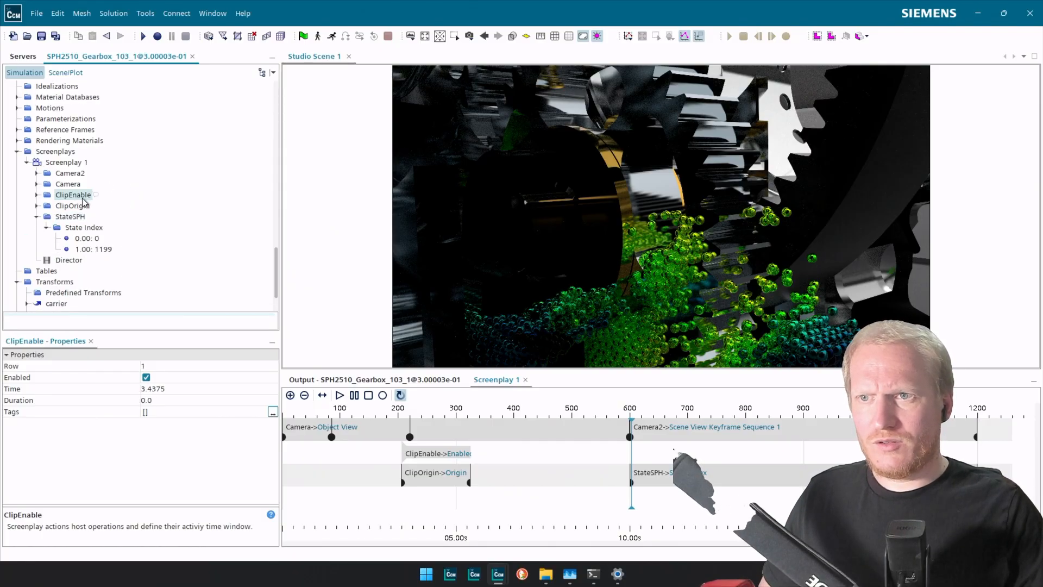
pyautogui.moveTo(76, 207); pyautogui.dragTo(78, 165)
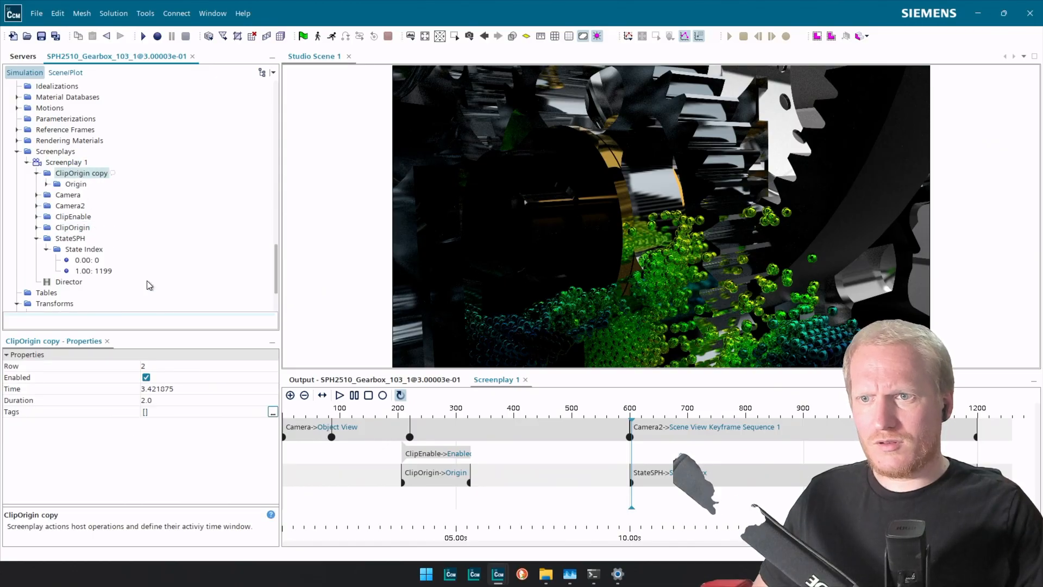
# Set the start time of the duplicated ClipOrigin action to 7 s.
pyautogui.click(165, 388)
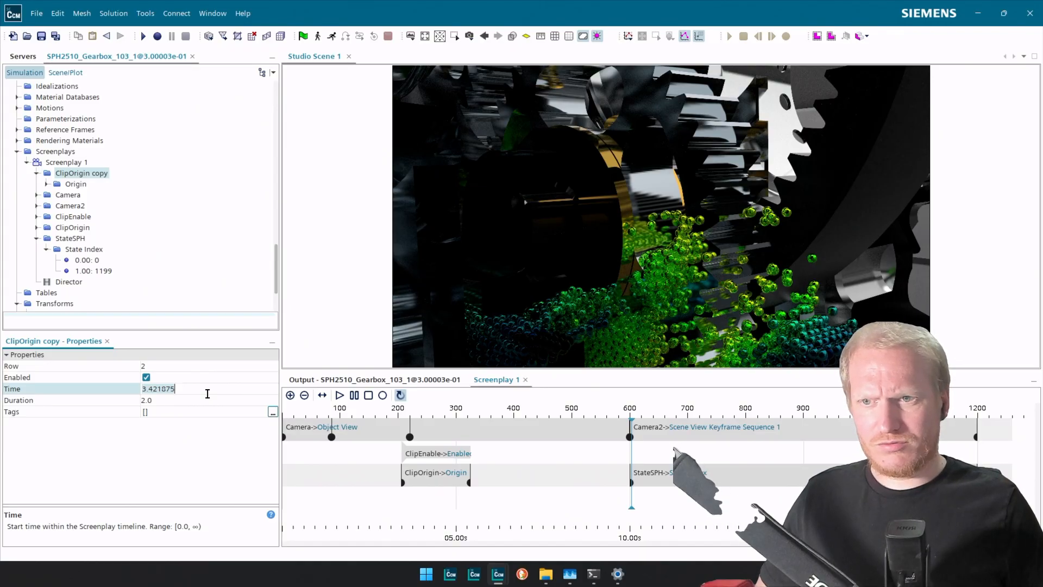
pyautogui.write('7')
pyautogui.press('Return')
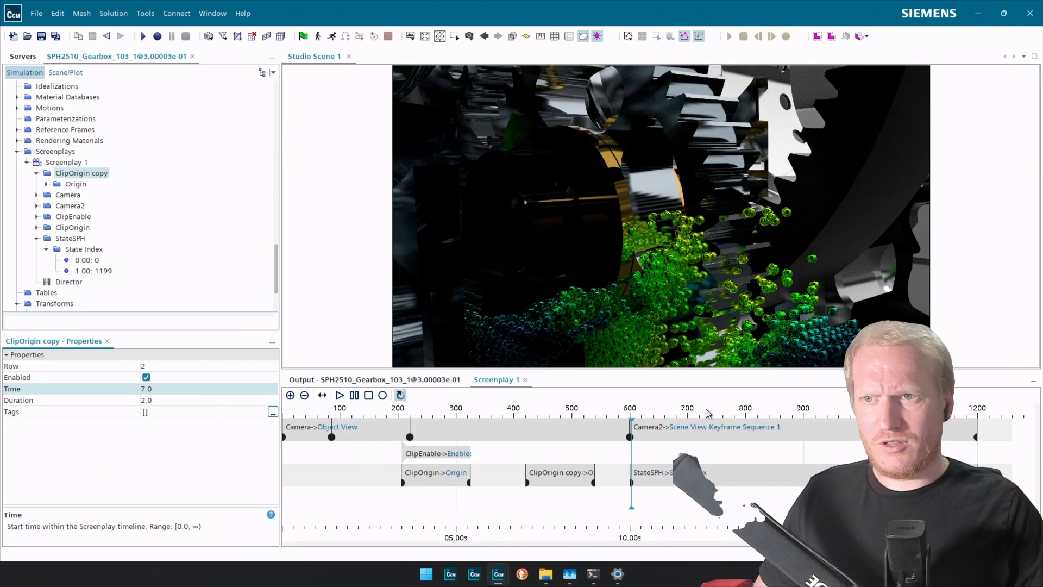
pyautogui.click(68, 194)
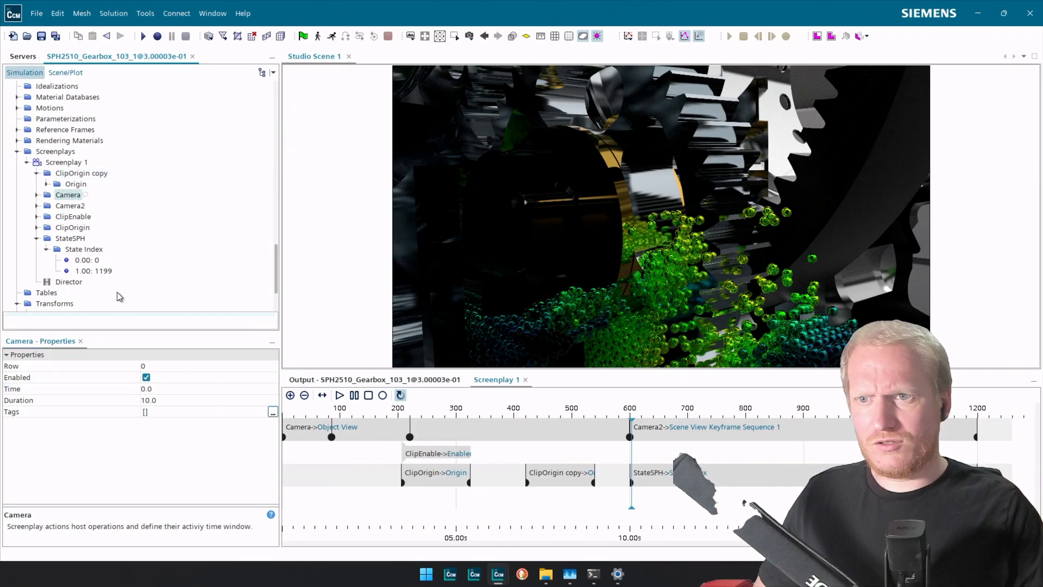
# Set the Camera action's duration to 7 s and shift the ClipEnable and ClipOrigin actions to start at about 1.9 s.
pyautogui.click(156, 401)
pyautogui.press('BackSpace')
pyautogui.press('BackSpace')
pyautogui.press('BackSpace')
pyautogui.press('BackSpace')
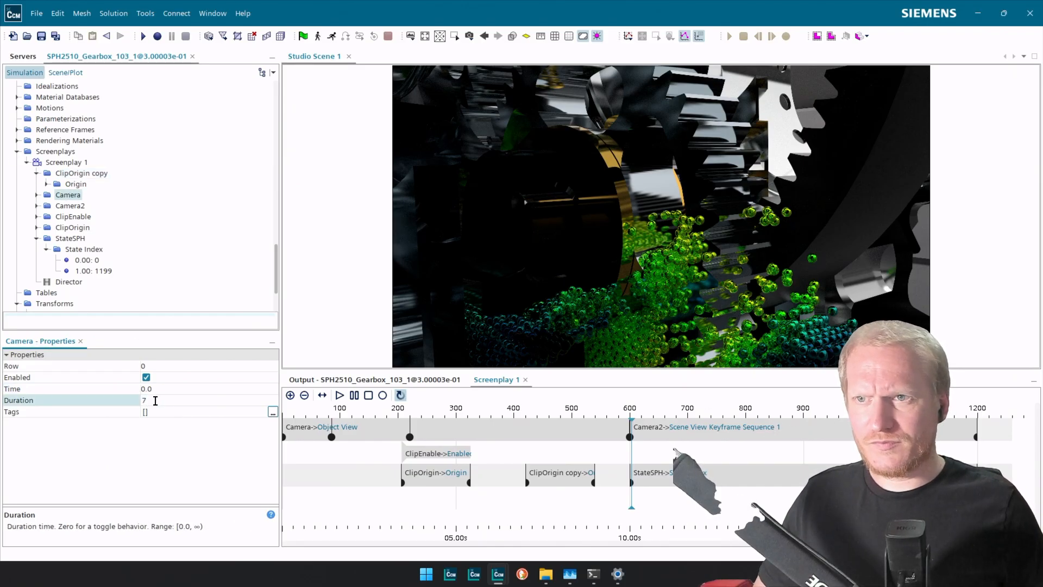
pyautogui.write('7')
pyautogui.press('Return')
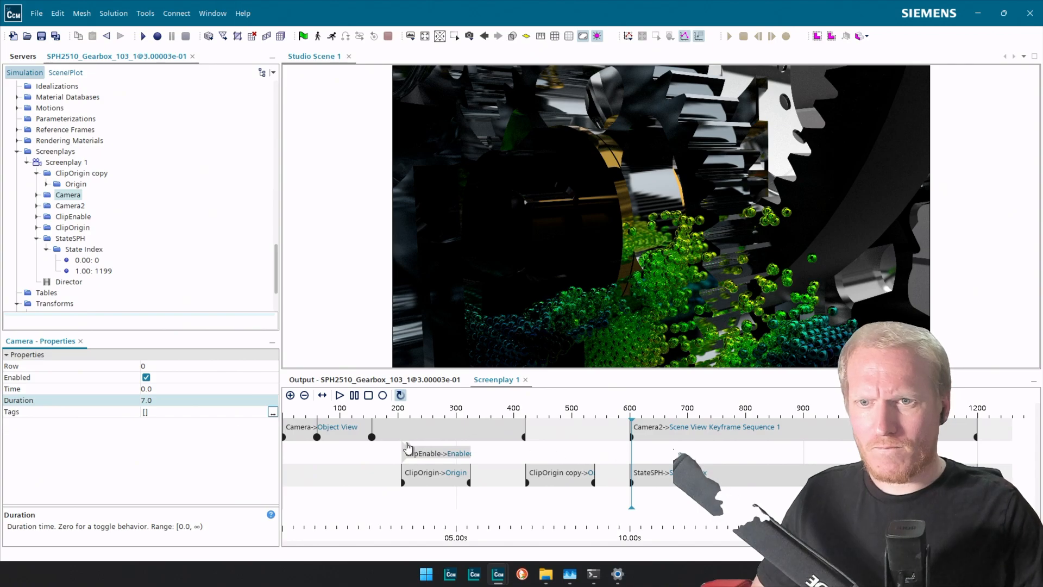
pyautogui.moveTo(402, 450); pyautogui.dragTo(348, 451)
pyautogui.moveTo(403, 474); pyautogui.dragTo(366, 474)
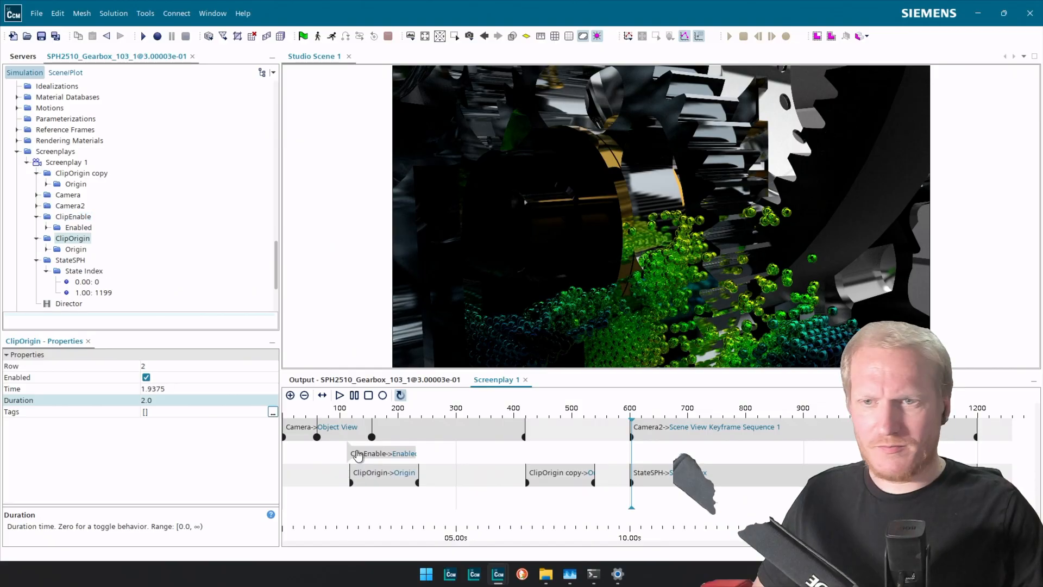
# Copy the end keyframe of the ClipOrigin copy action's Origin onto its start keyframe.
pyautogui.click(565, 478)
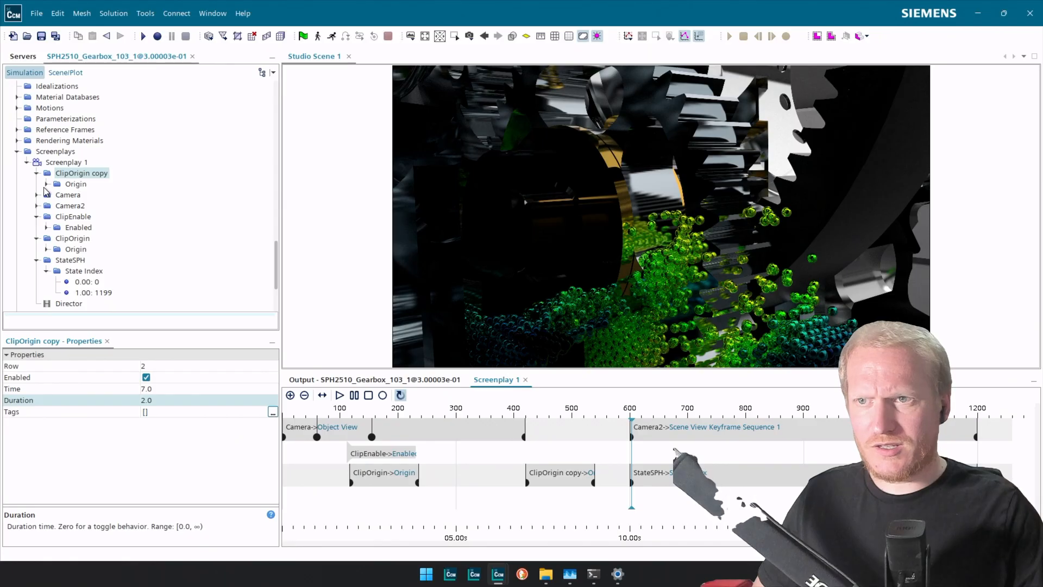
pyautogui.click(47, 184)
pyautogui.click(146, 207)
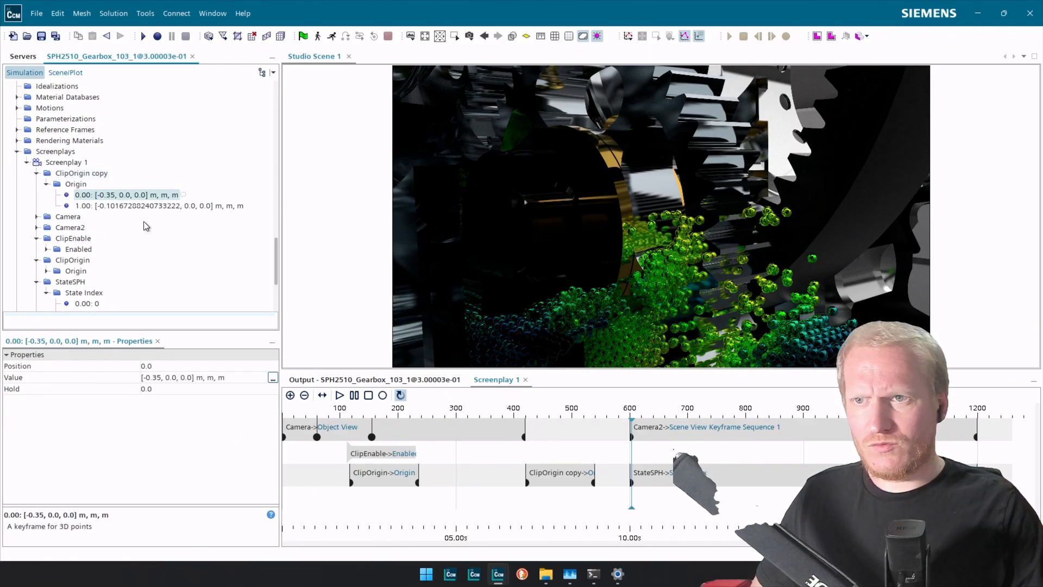
pyautogui.moveTo(128, 208); pyautogui.dragTo(122, 197)
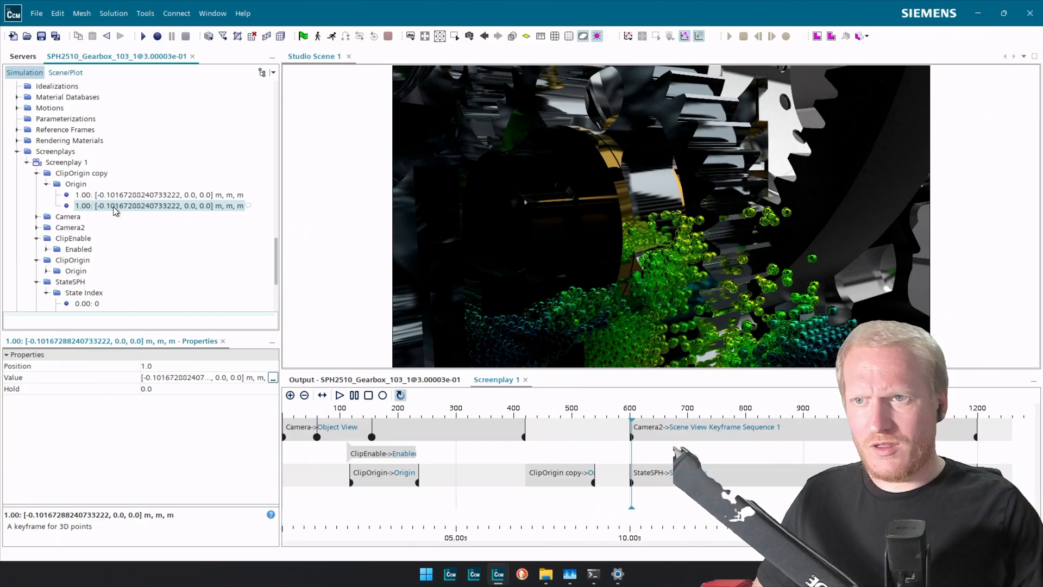
# Set the value of the ClipOrigin copy action's second Origin keyframe to [0.4, 0.0, 0.0] m.
pyautogui.click(171, 366)
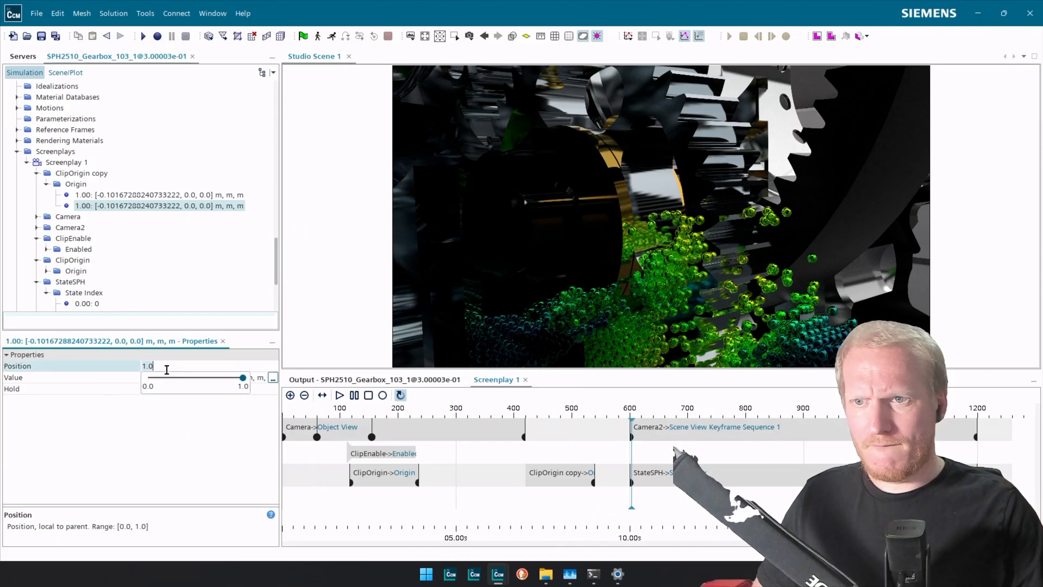
pyautogui.click(214, 381)
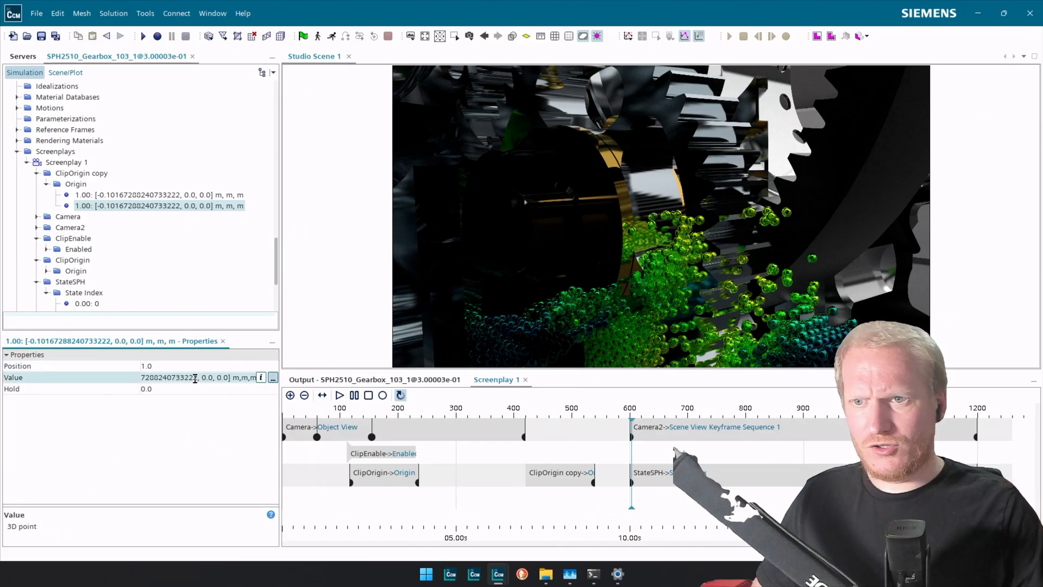
pyautogui.click(197, 377)
pyautogui.press('BackSpace')
pyautogui.press('BackSpace')
pyautogui.press('BackSpace')
pyautogui.press('BackSpace')
pyautogui.press('BackSpace')
pyautogui.press('BackSpace')
pyautogui.press('BackSpace')
pyautogui.press('BackSpace')
pyautogui.press('BackSpace')
pyautogui.press('BackSpace')
pyautogui.press('BackSpace')
pyautogui.press('BackSpace')
pyautogui.press('BackSpace')
pyautogui.press('BackSpace')
pyautogui.press('BackSpace')
pyautogui.press('BackSpace')
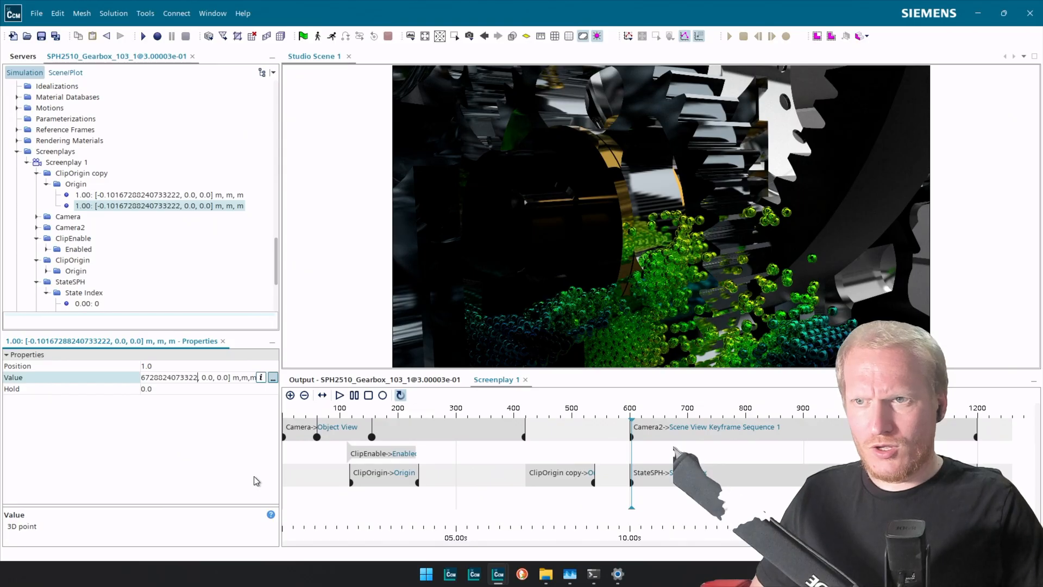
pyautogui.press('BackSpace')
pyautogui.press('BackSpace')
pyautogui.press('BackSpace')
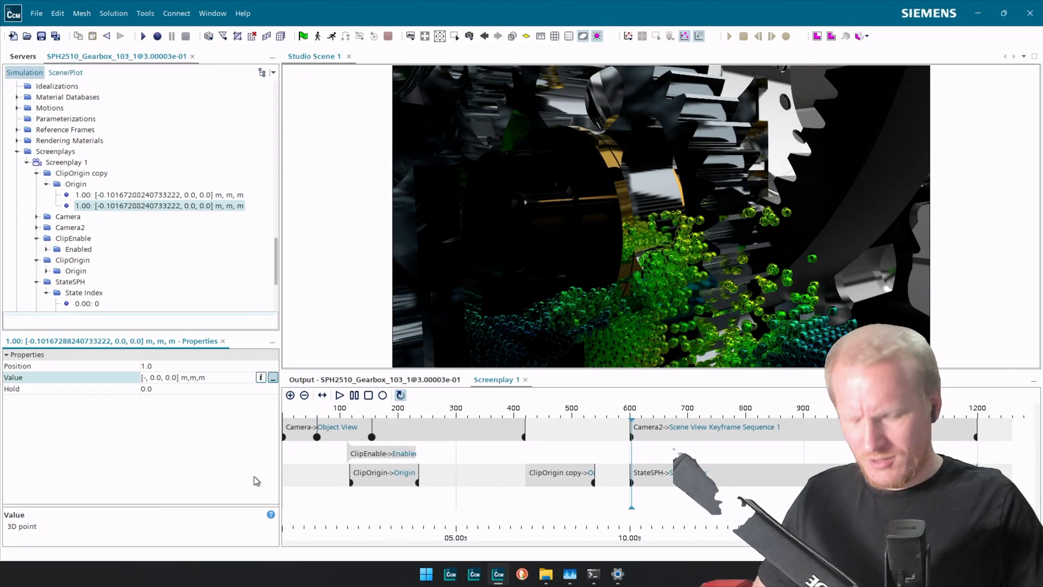
pyautogui.press('BackSpace')
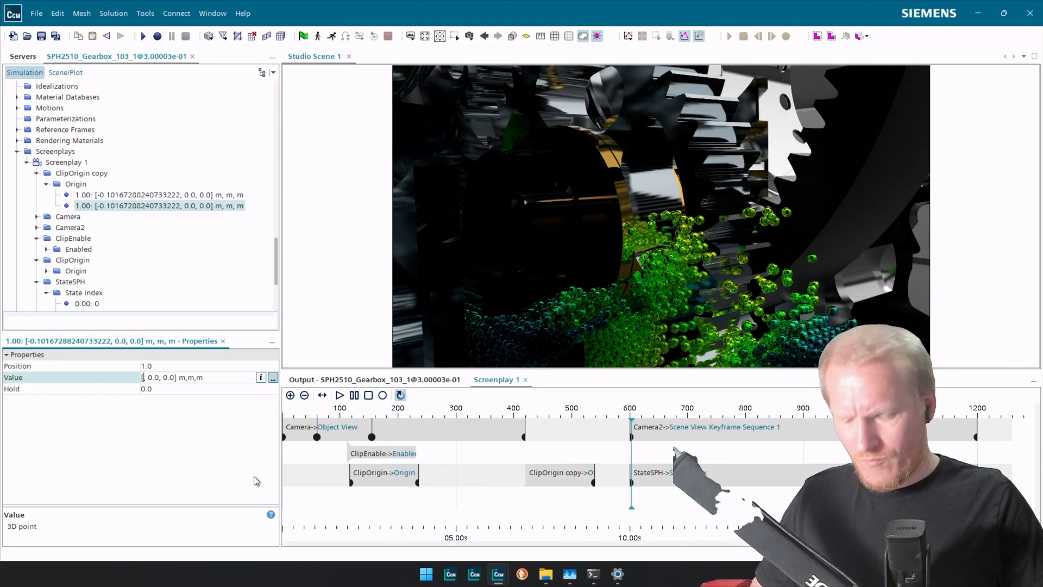
pyautogui.write('0')
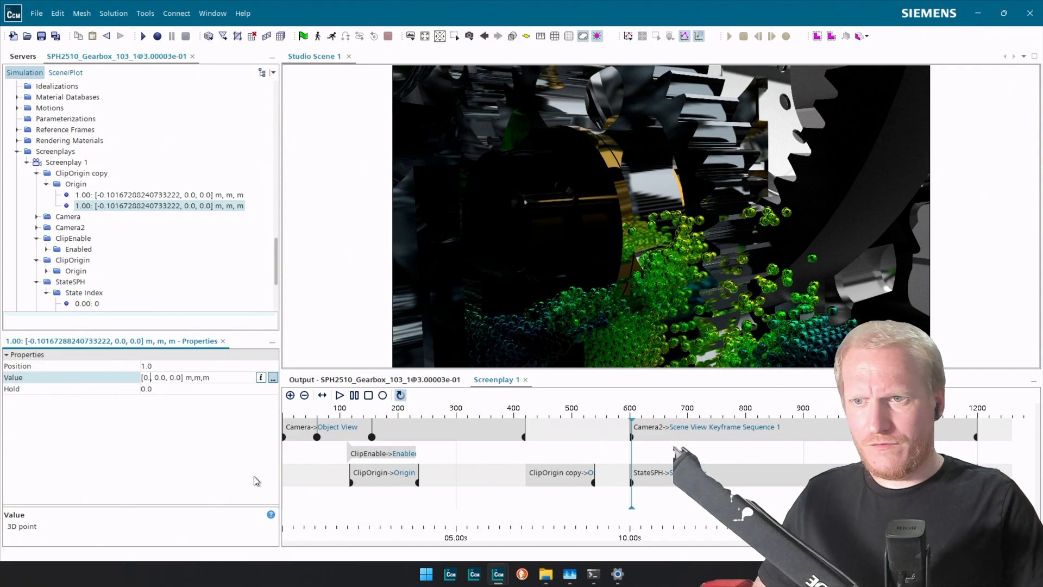
pyautogui.write('.4')
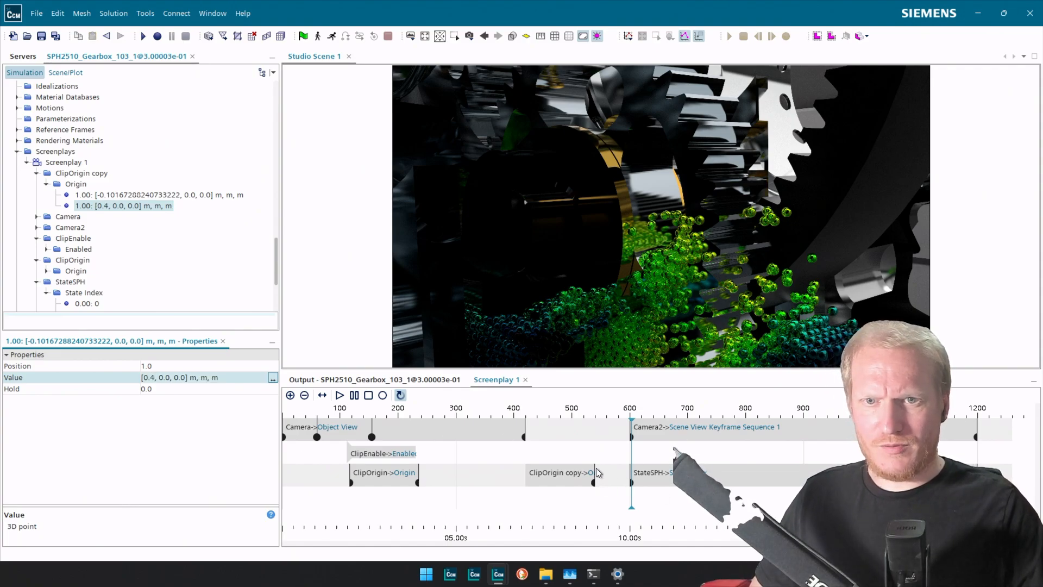
# Extend the ClipOrigin copy action to end at about 9.8 s and move StateSPH to row 1 with a start time of 7 s.
pyautogui.moveTo(594, 469); pyautogui.dragTo(550, 454)
pyautogui.click(150, 387)
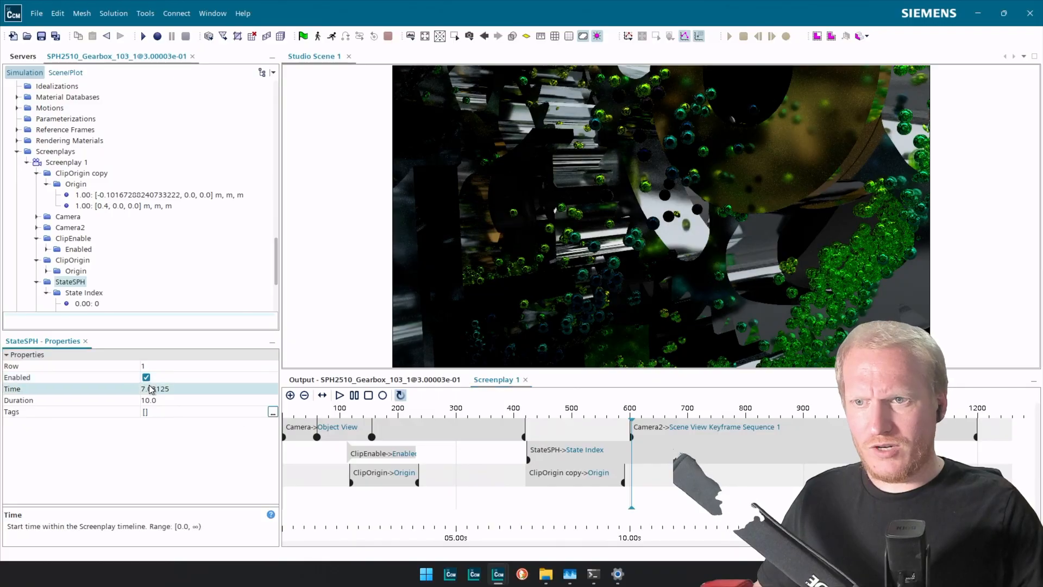
pyautogui.press('Return')
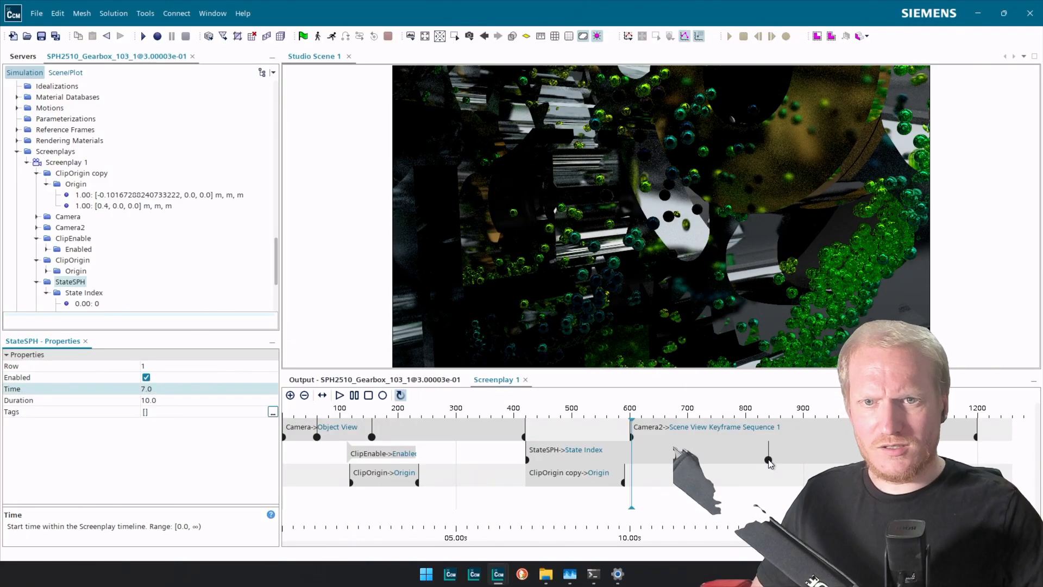
# Set the start time of the Camera2 action to 7 s.
pyautogui.click(669, 433)
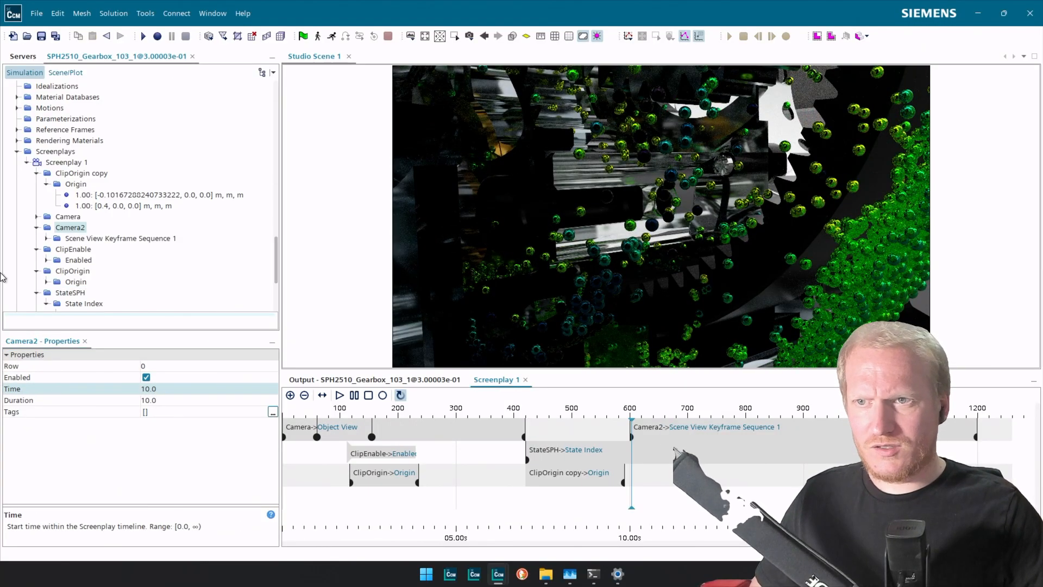
pyautogui.click(158, 389)
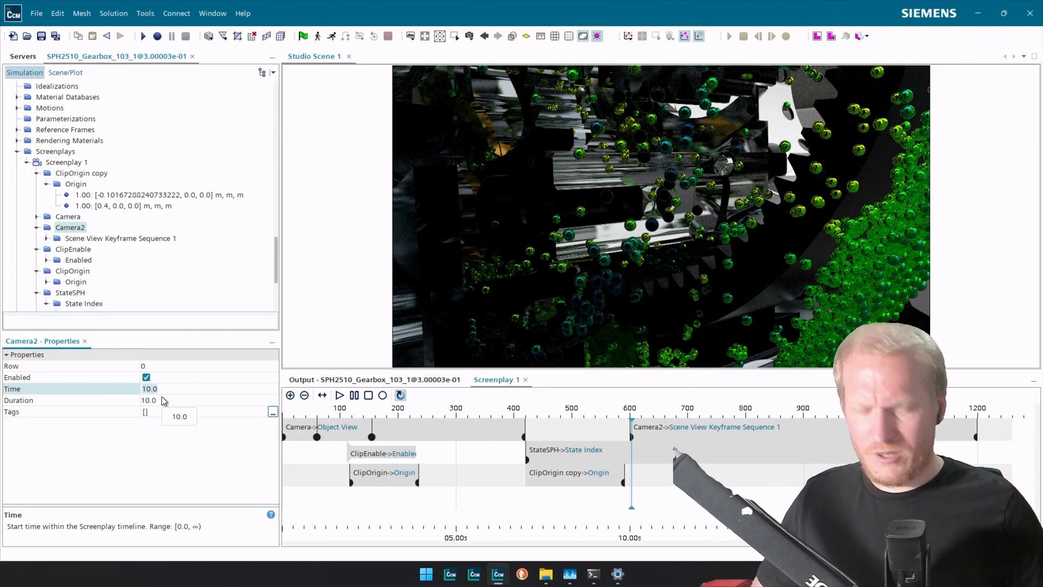
pyautogui.write('7')
pyautogui.press('Return')
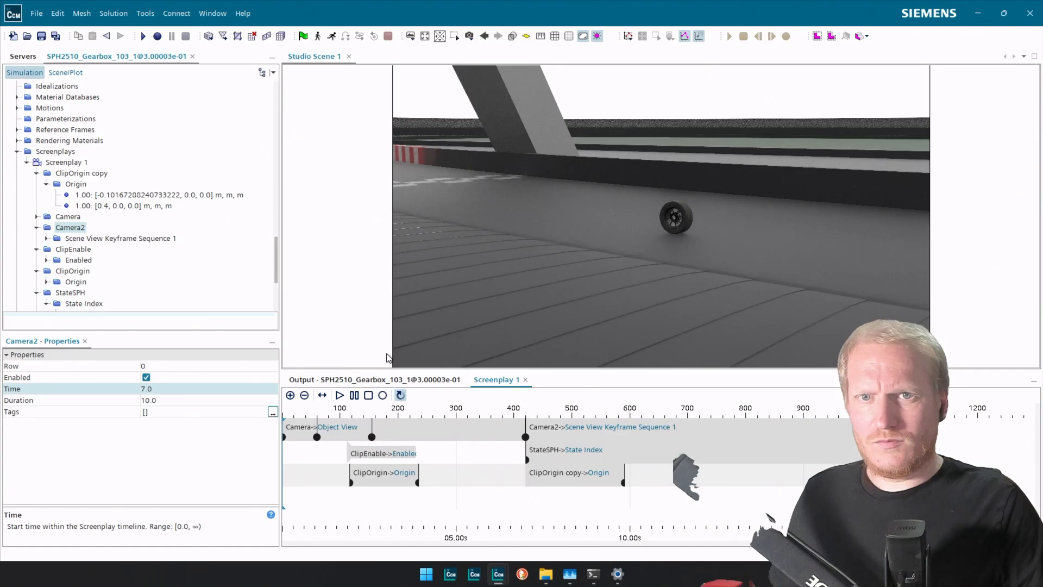
# Preview the start of the screenplay, stop playback, and scrub the timeline to about frame 790.
pyautogui.click(341, 396)
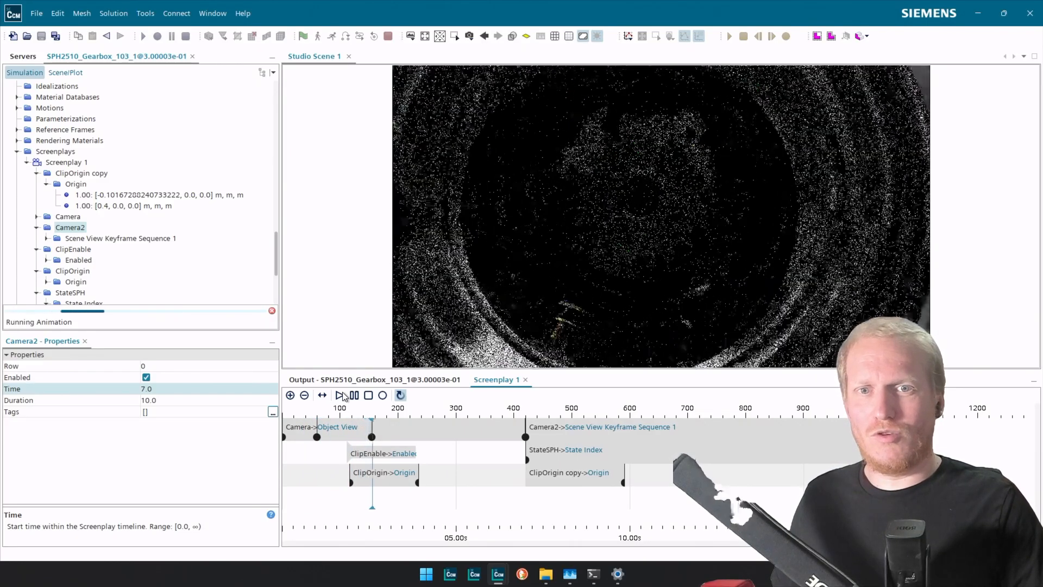
pyautogui.click(368, 395)
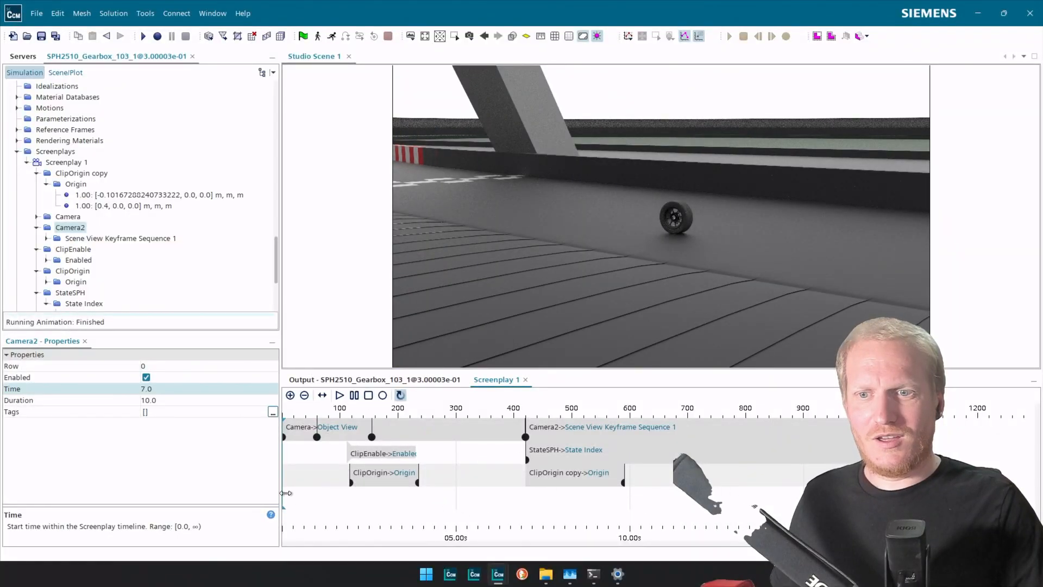
pyautogui.moveTo(296, 498); pyautogui.dragTo(743, 492)
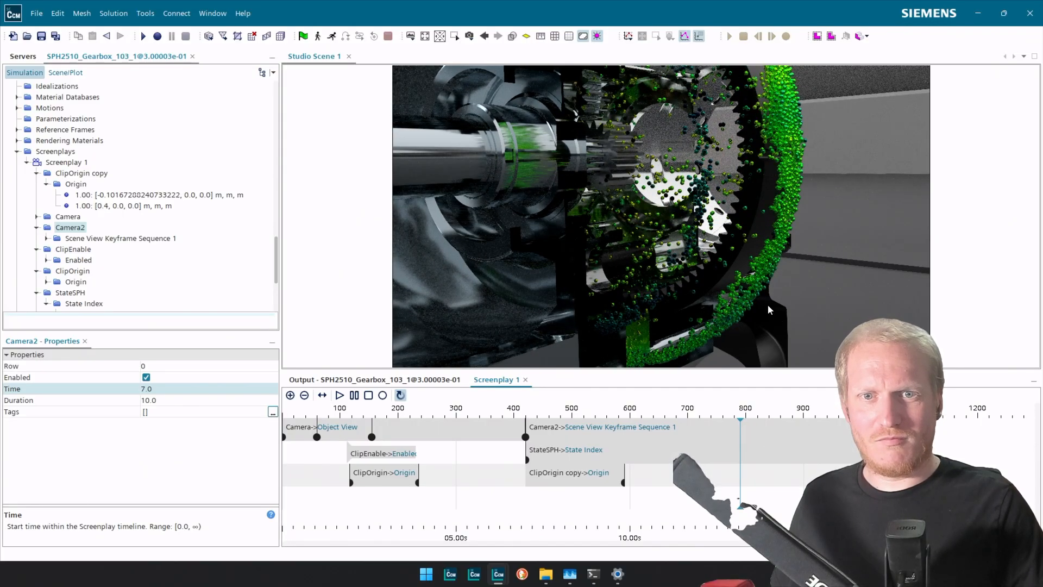
# Examine the clipped gearbox and the oil particles around the gears from several angles and up close.
pyautogui.moveTo(768, 304); pyautogui.dragTo(477, 231)
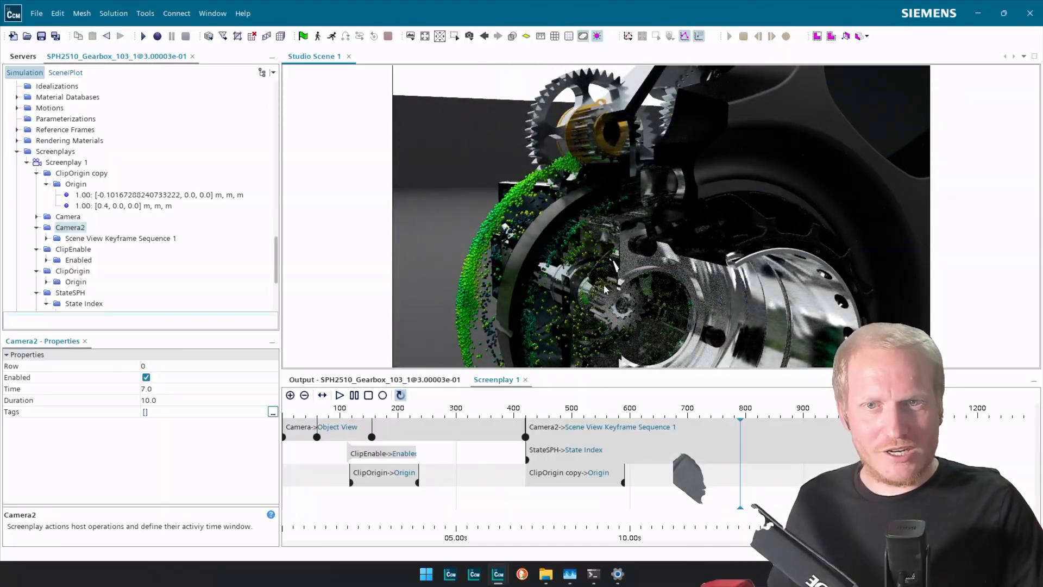
pyautogui.moveTo(659, 314); pyautogui.dragTo(802, 302)
pyautogui.scroll(3, 638, 265)
pyautogui.moveTo(640, 263); pyautogui.dragTo(579, 266)
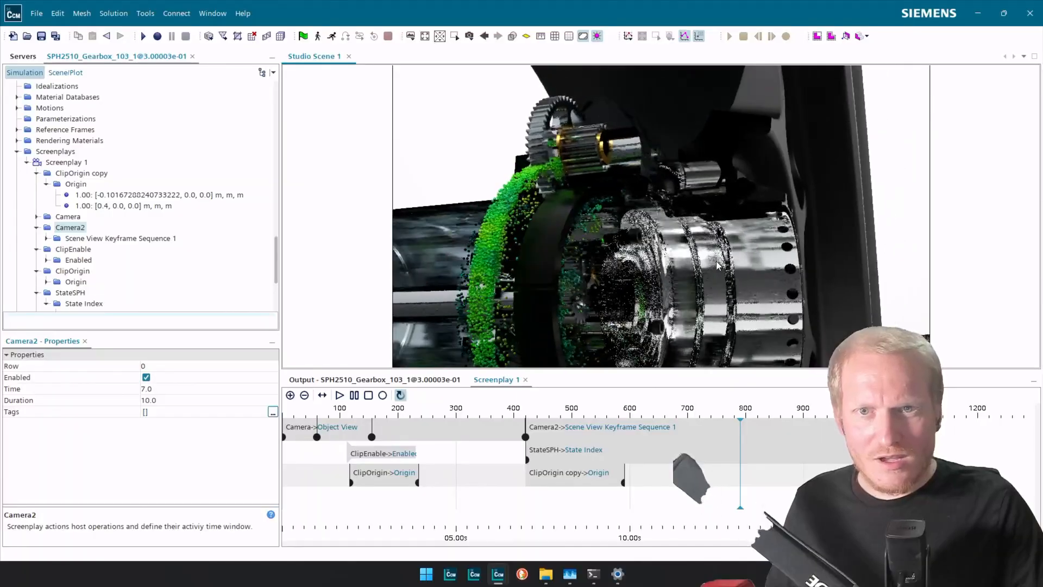
pyautogui.scroll(3, 579, 265)
pyautogui.scroll(3, 578, 269)
pyautogui.scroll(-4, 579, 269)
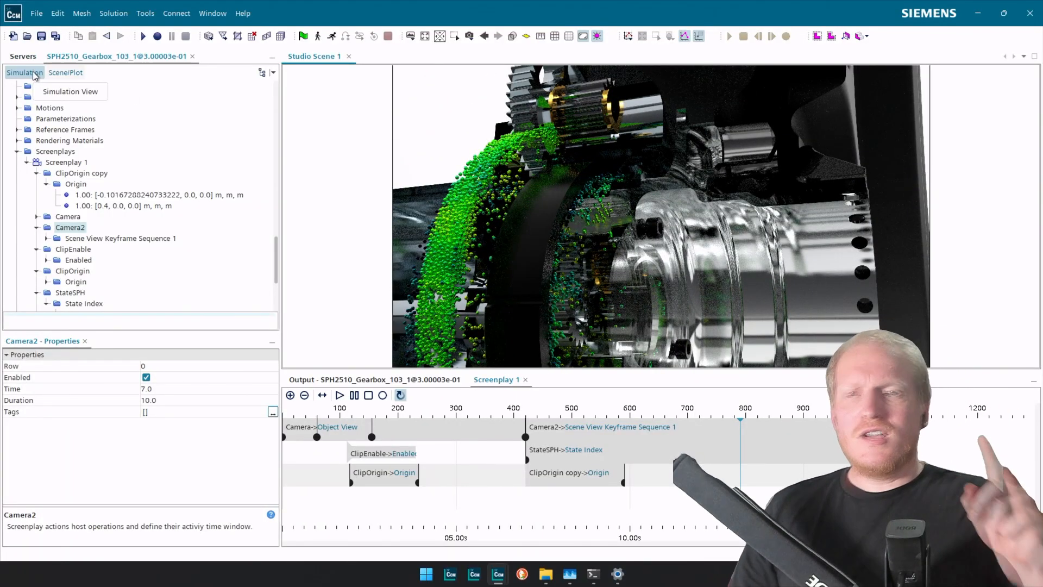
# Look through the simulation tree from the regions and solution views down to the Screenplay 1 actions.
pyautogui.scroll(12, 112, 274)
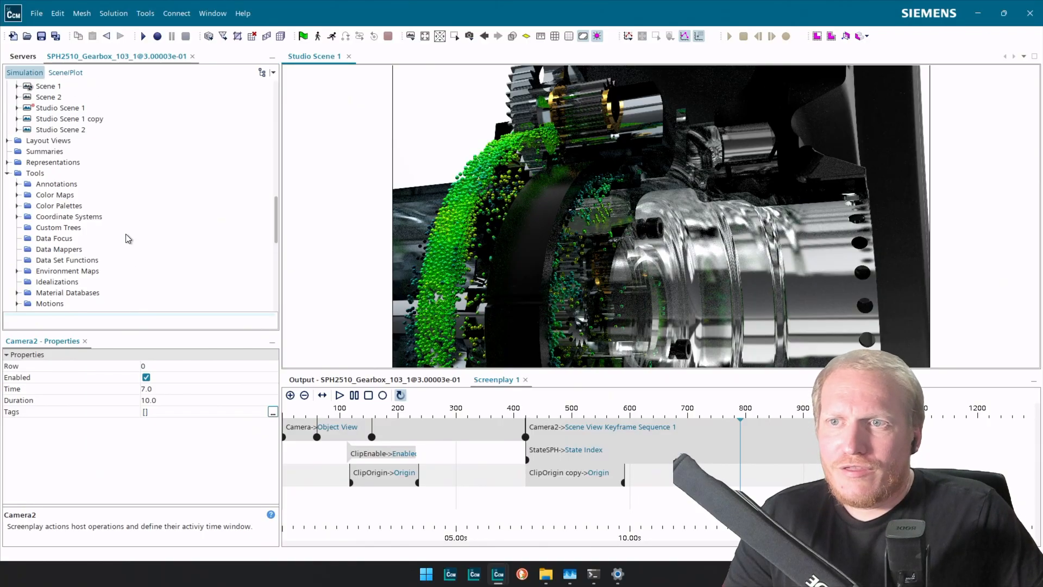
pyautogui.scroll(15, 125, 238)
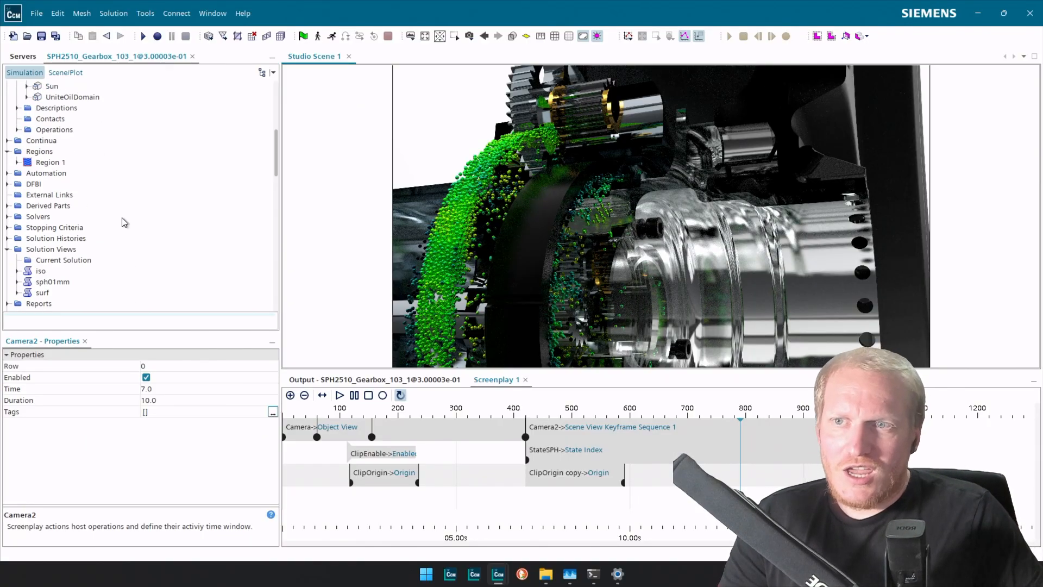
pyautogui.scroll(-5, 123, 222)
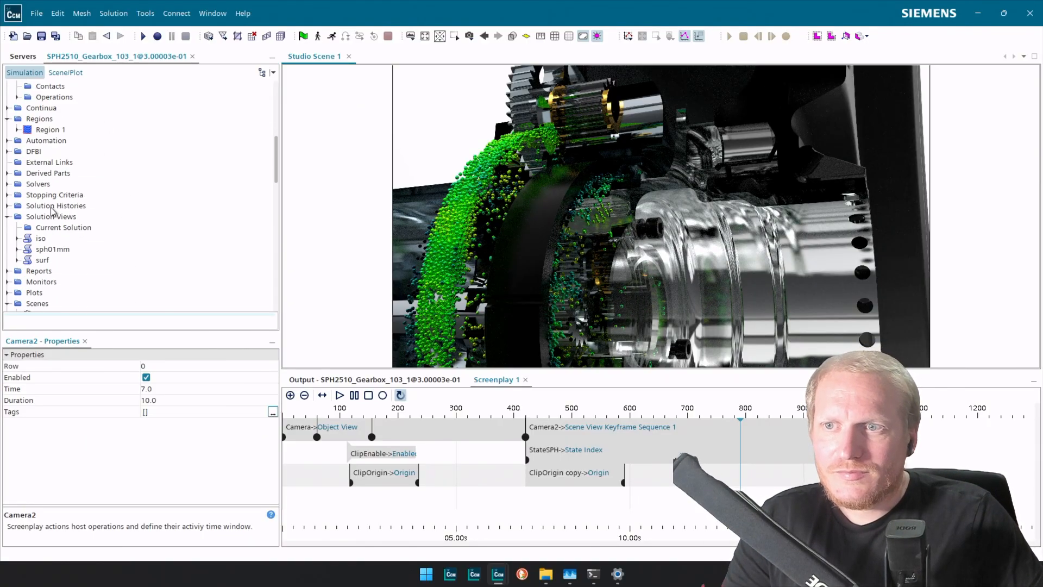
pyautogui.scroll(-6, 44, 221)
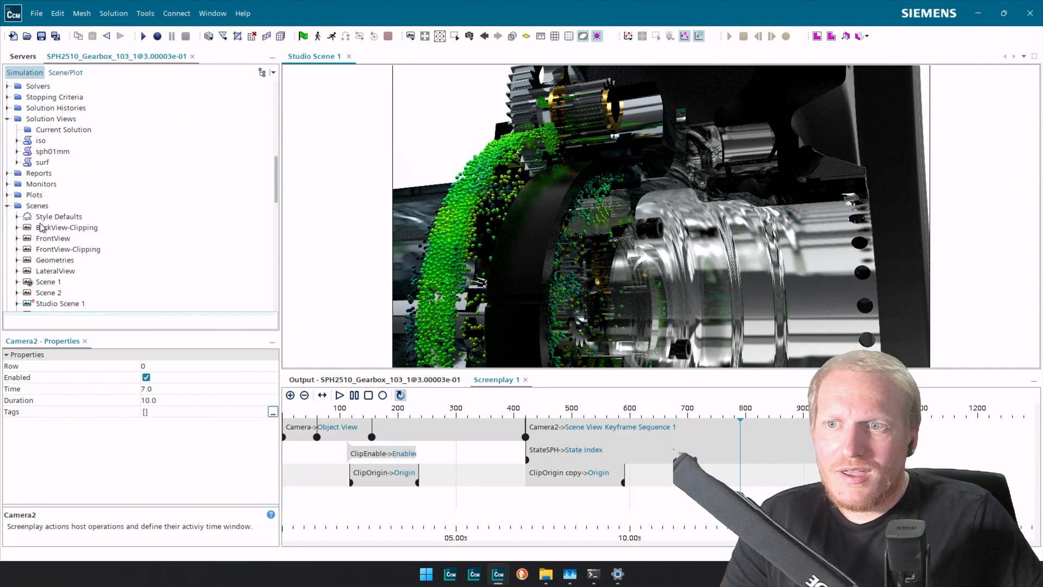
pyautogui.scroll(-3, 31, 264)
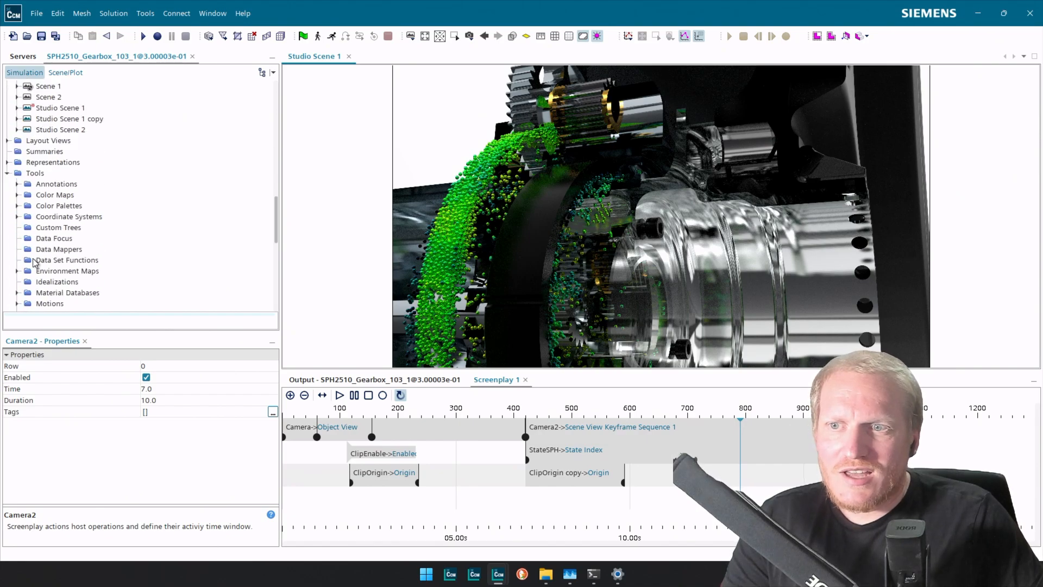
pyautogui.scroll(-2, 91, 218)
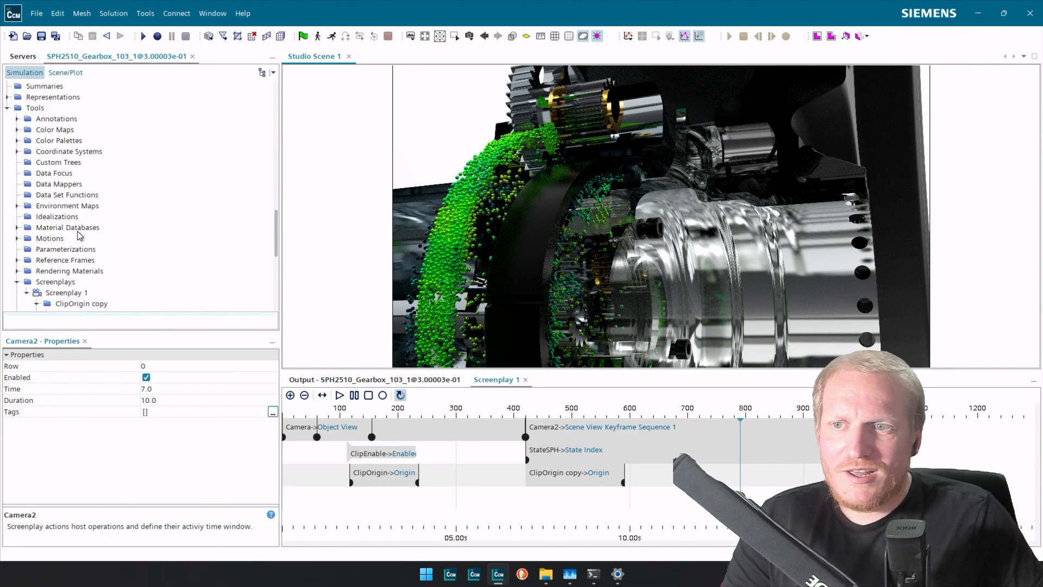
pyautogui.scroll(-5, 79, 235)
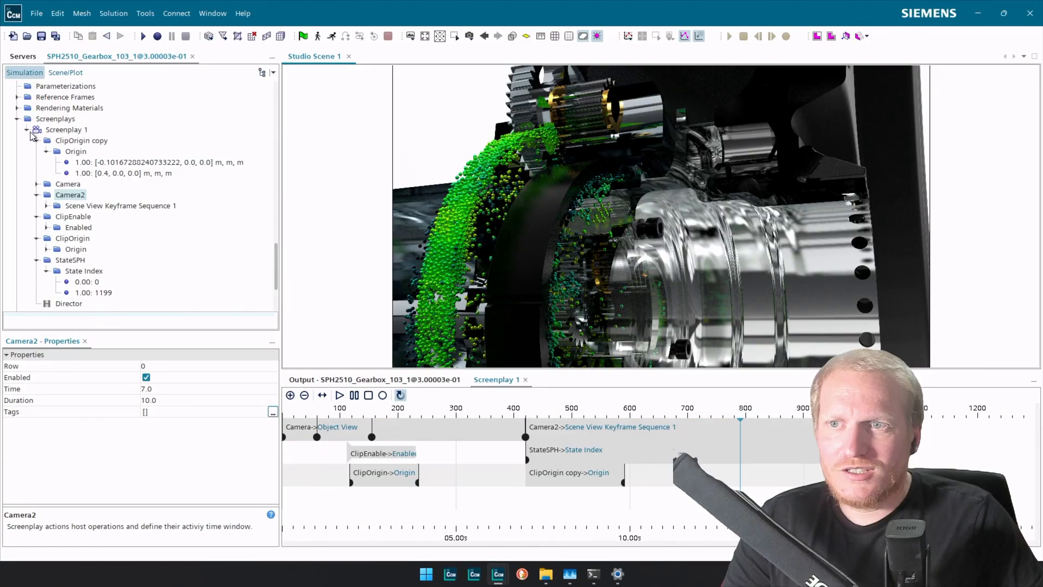
# Collapse Screenplay 1 in the tree and inspect the planet1 transform's motion and recorded representation.
pyautogui.click(25, 131)
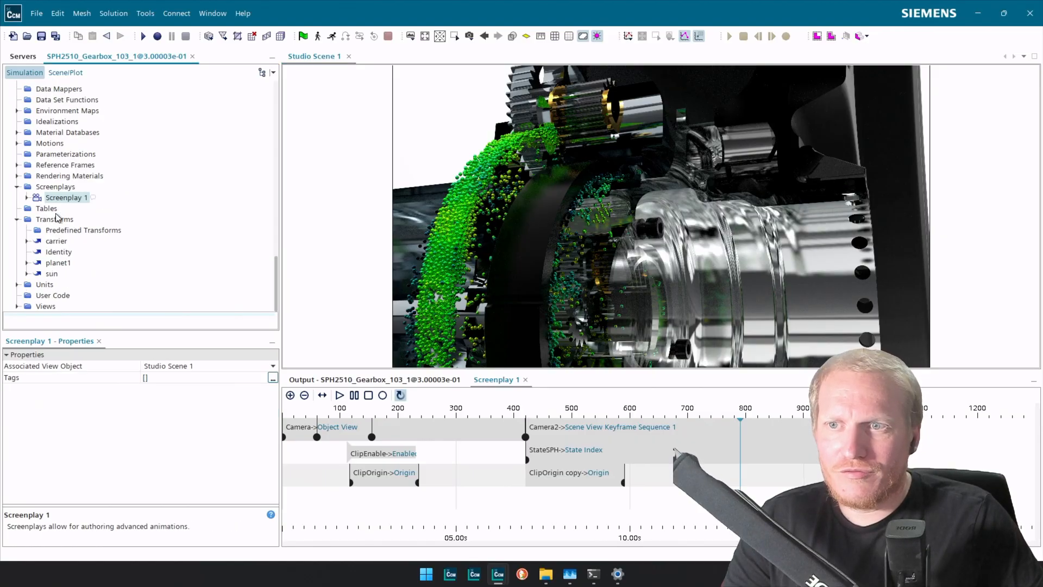
pyautogui.click(58, 264)
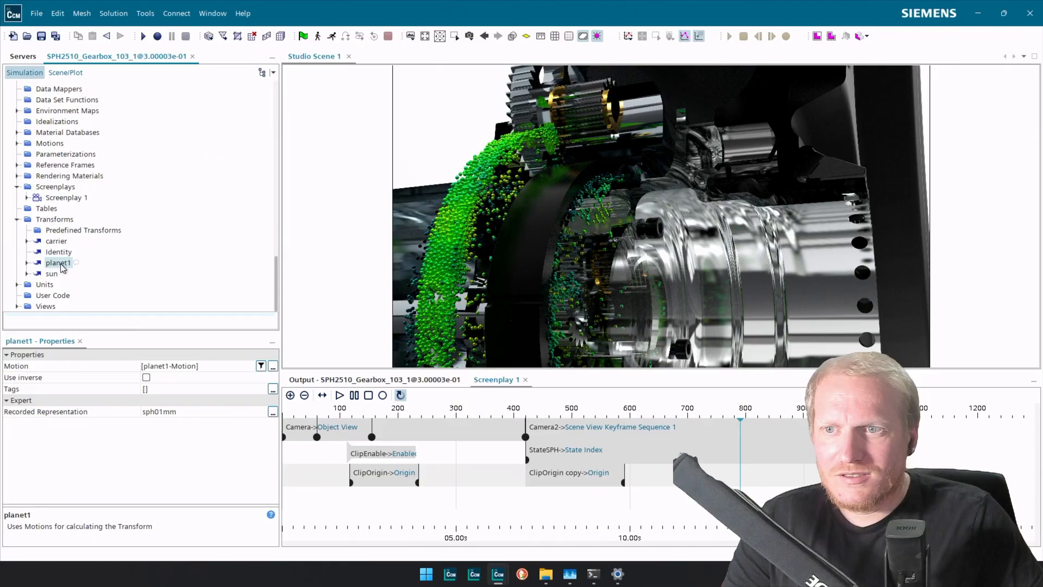
pyautogui.scroll(4, 81, 229)
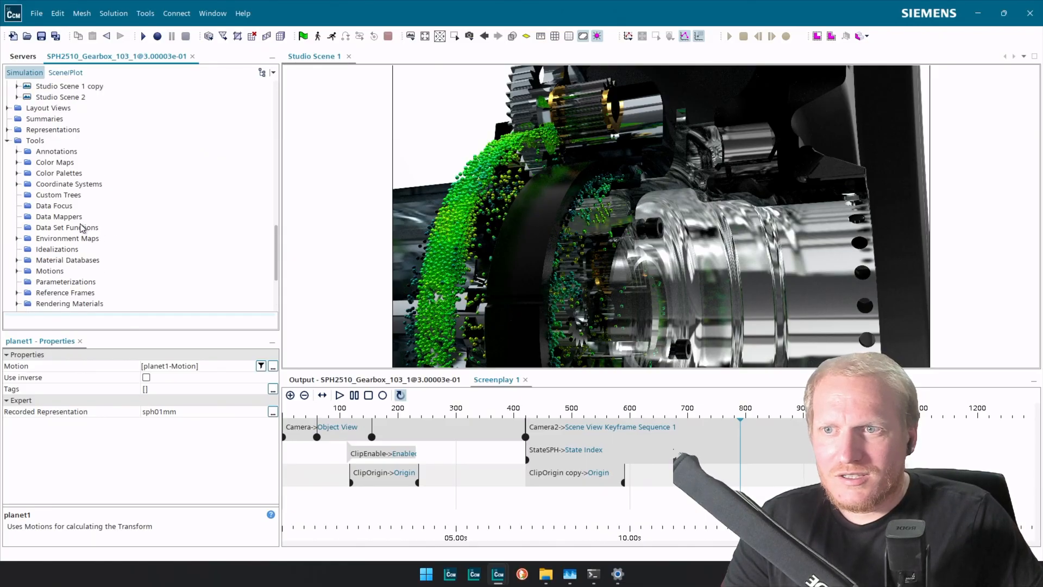
pyautogui.scroll(2, 81, 228)
pyautogui.scroll(-4, 82, 228)
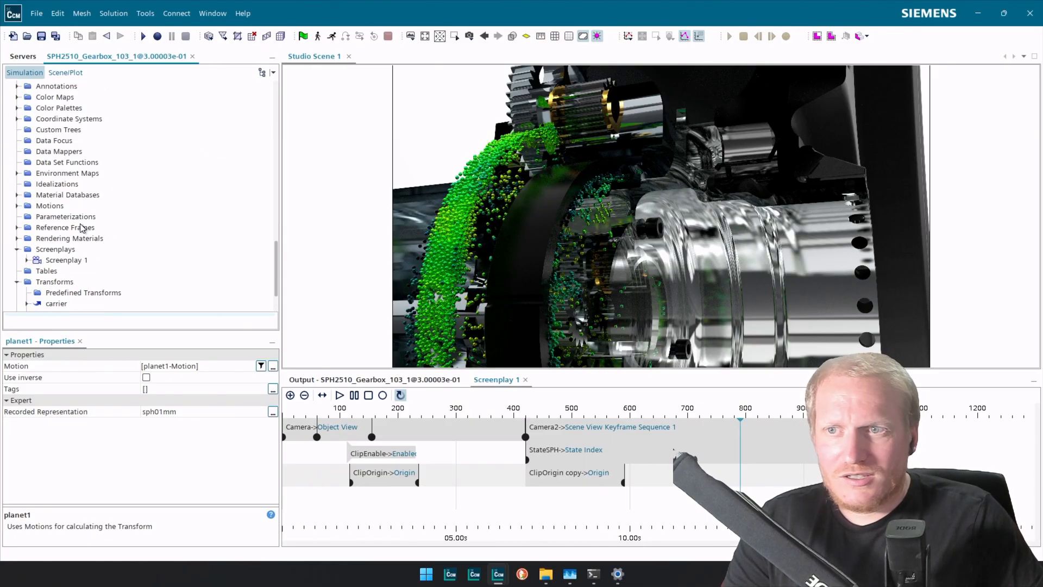
# Create a body motion for each of the DFBI 6-DOF bodies planet2 and planet3.
pyautogui.click(17, 206)
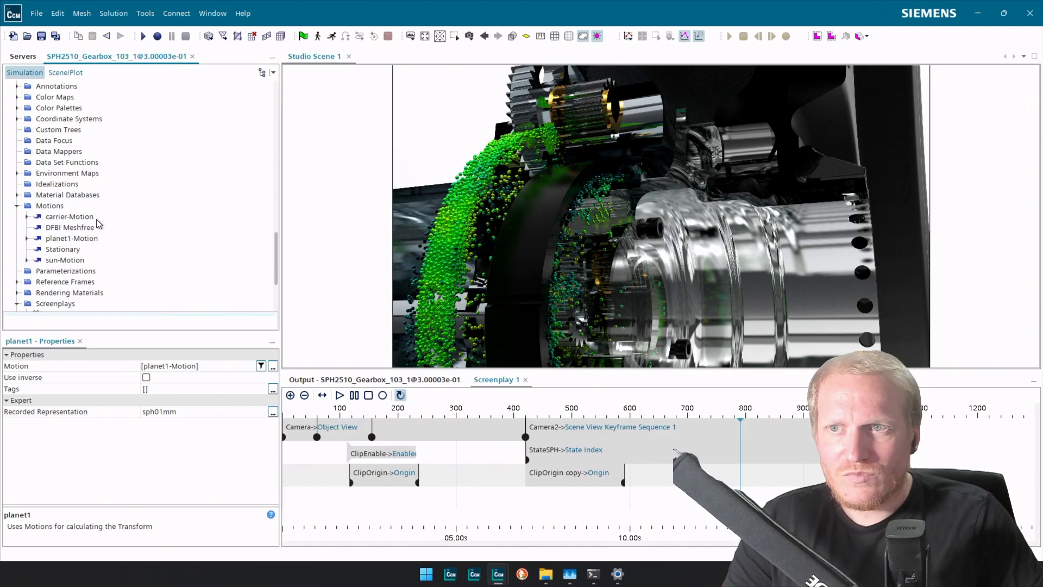
pyautogui.scroll(2, 98, 223)
pyautogui.scroll(10, 98, 223)
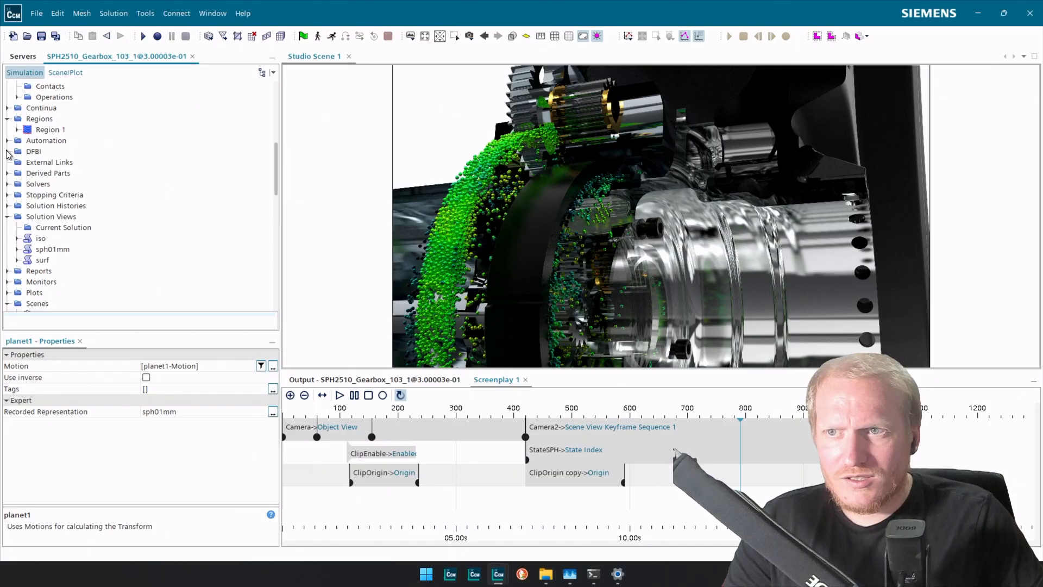
pyautogui.click(8, 152)
pyautogui.click(17, 162)
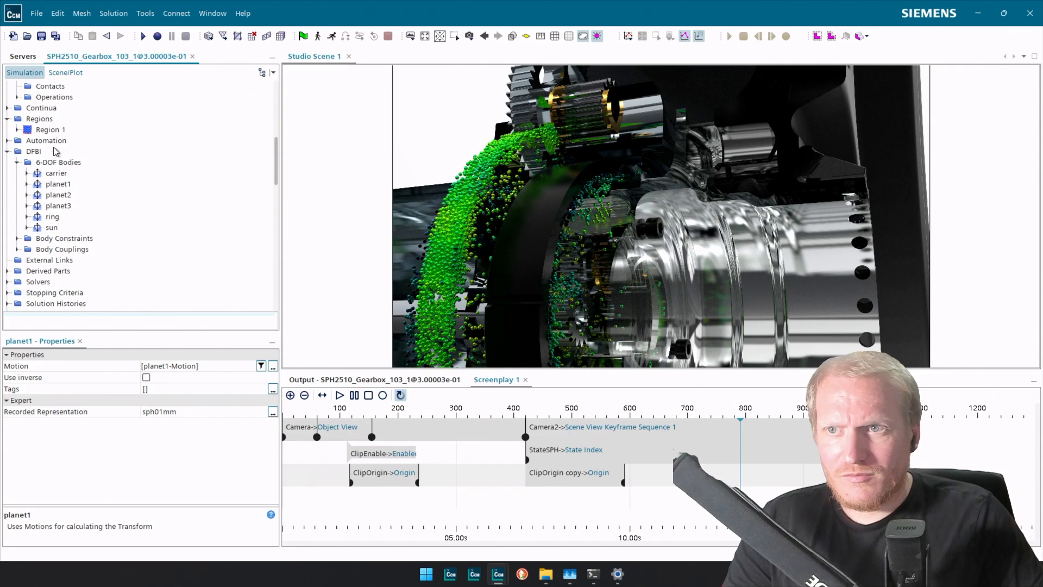
pyautogui.click(66, 197)
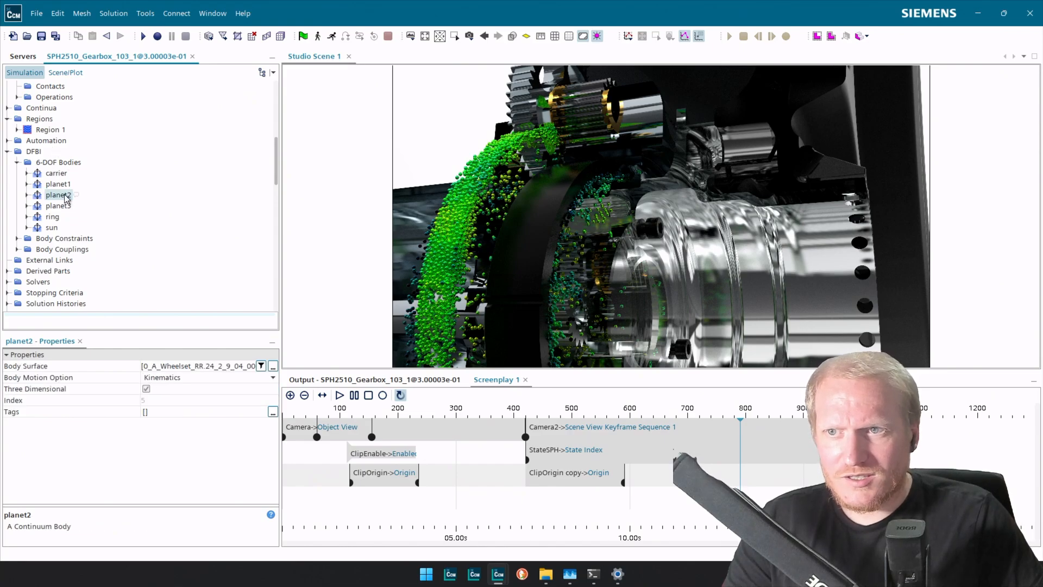
pyautogui.rightClick(66, 197)
pyautogui.moveTo(101, 202)
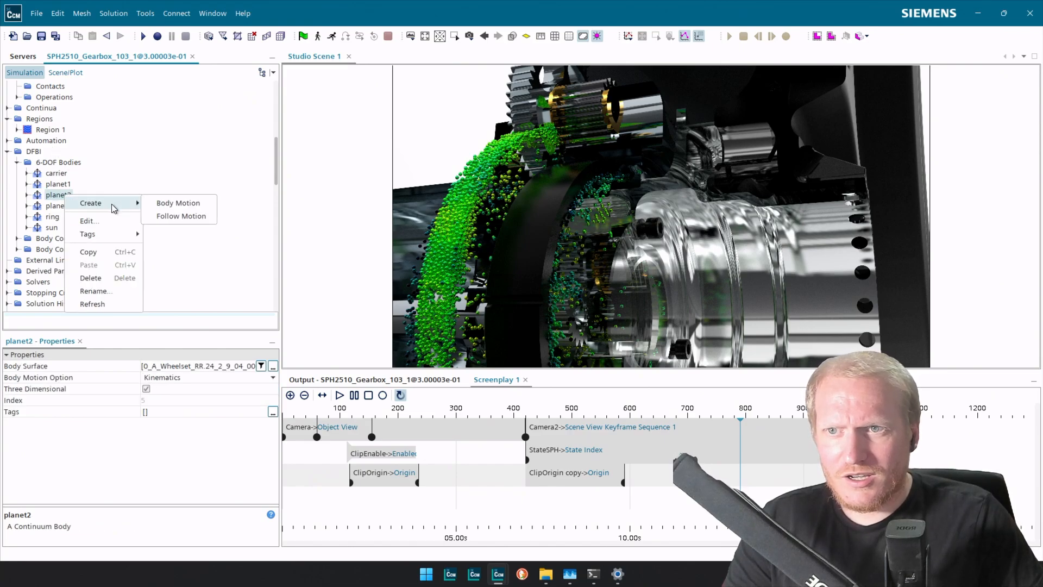
pyautogui.click(163, 204)
pyautogui.rightClick(53, 206)
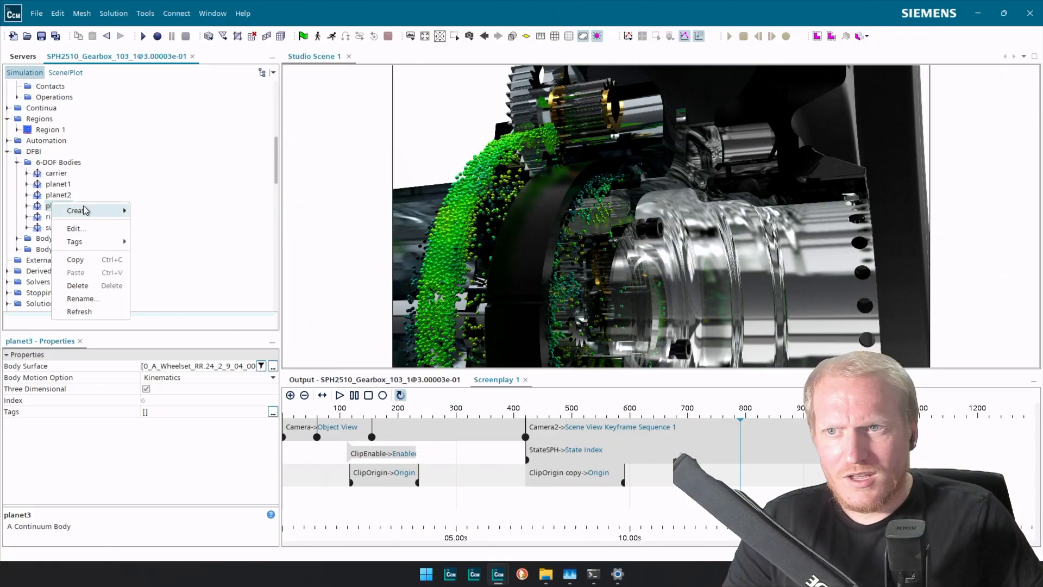
pyautogui.moveTo(81, 211)
pyautogui.click(164, 213)
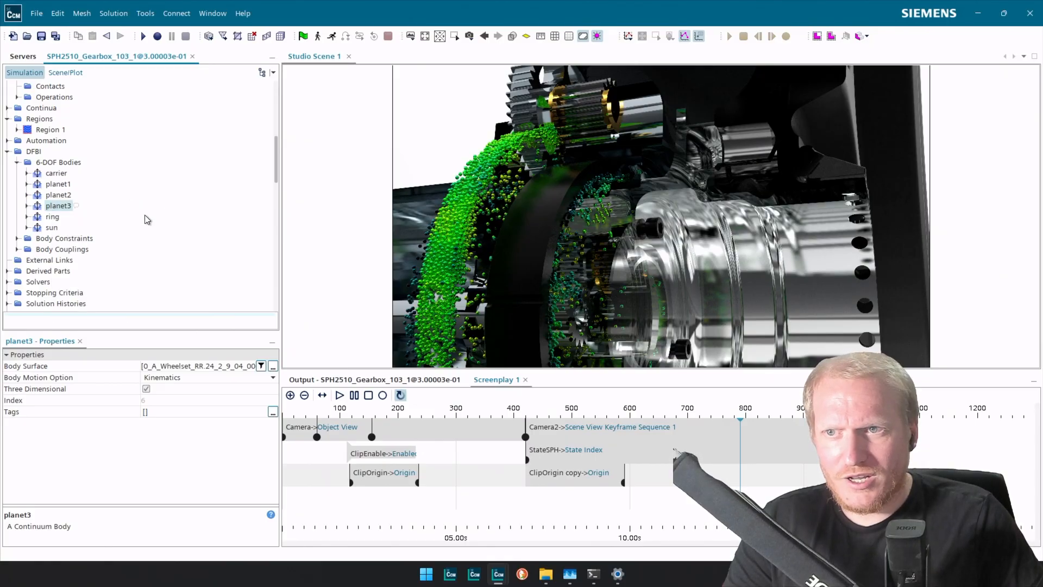
# Duplicate the planet1 transform twice within the Transforms node.
pyautogui.scroll(-10, 147, 219)
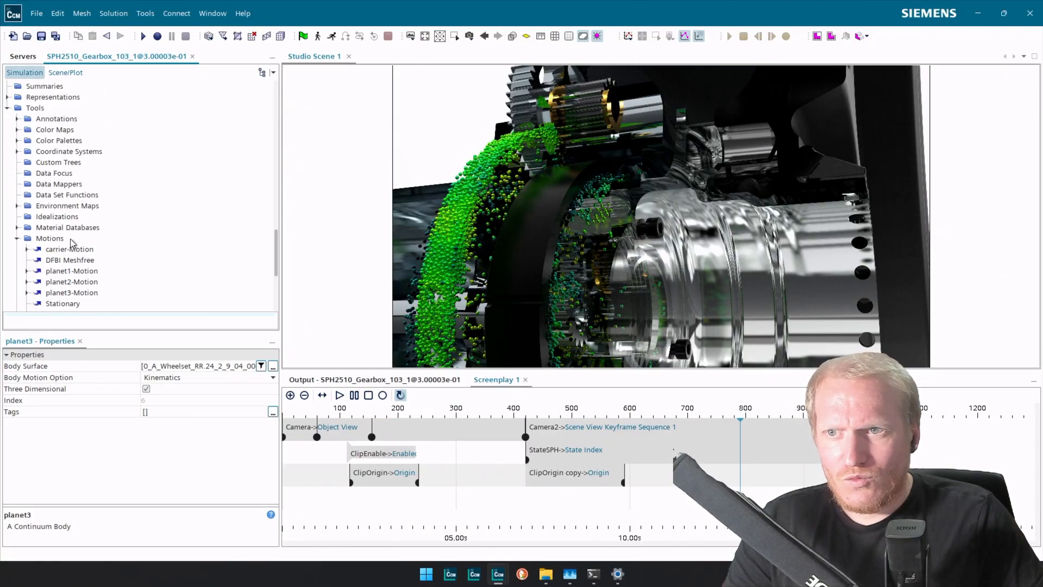
pyautogui.scroll(-1, 71, 250)
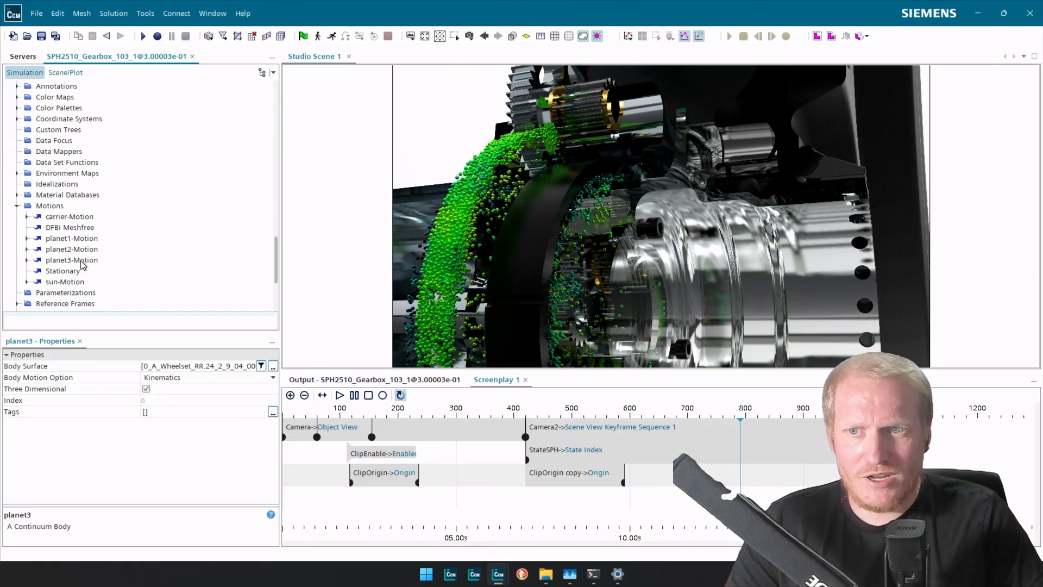
pyautogui.scroll(-2, 83, 265)
pyautogui.scroll(-2, 76, 261)
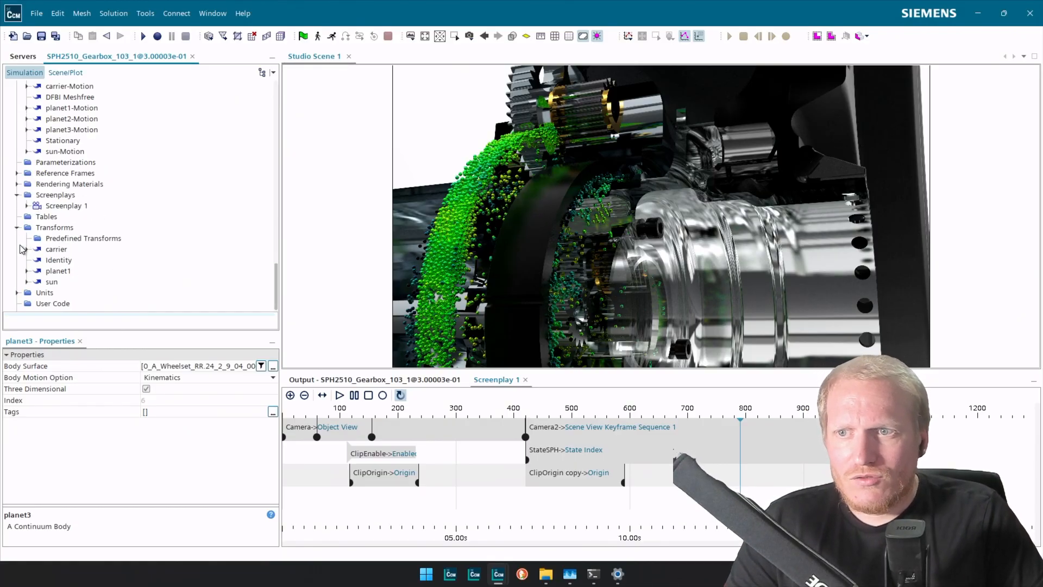
pyautogui.click(59, 271)
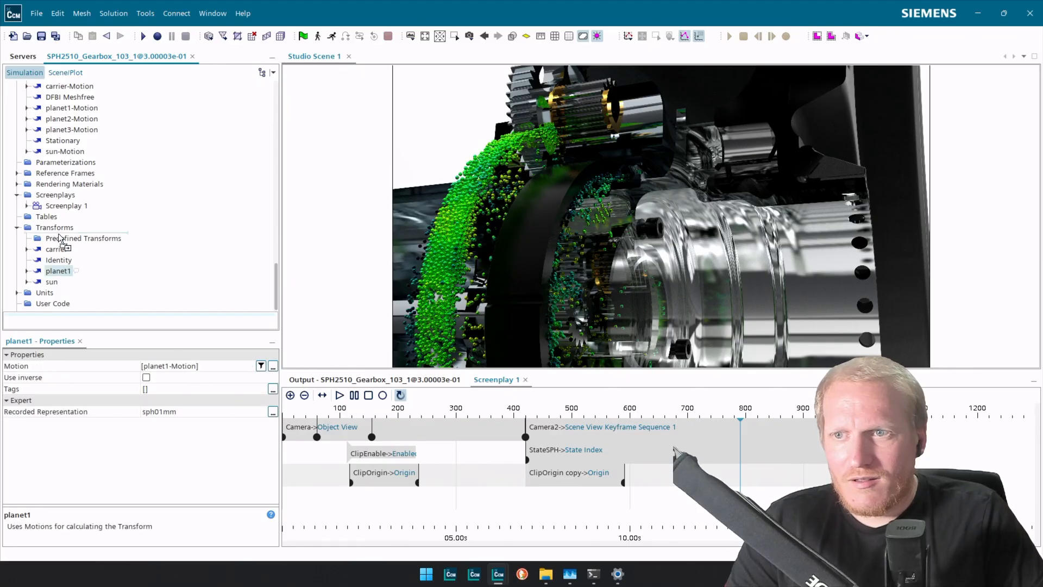
pyautogui.moveTo(58, 271); pyautogui.dragTo(59, 232)
pyautogui.moveTo(64, 283); pyautogui.dragTo(60, 229)
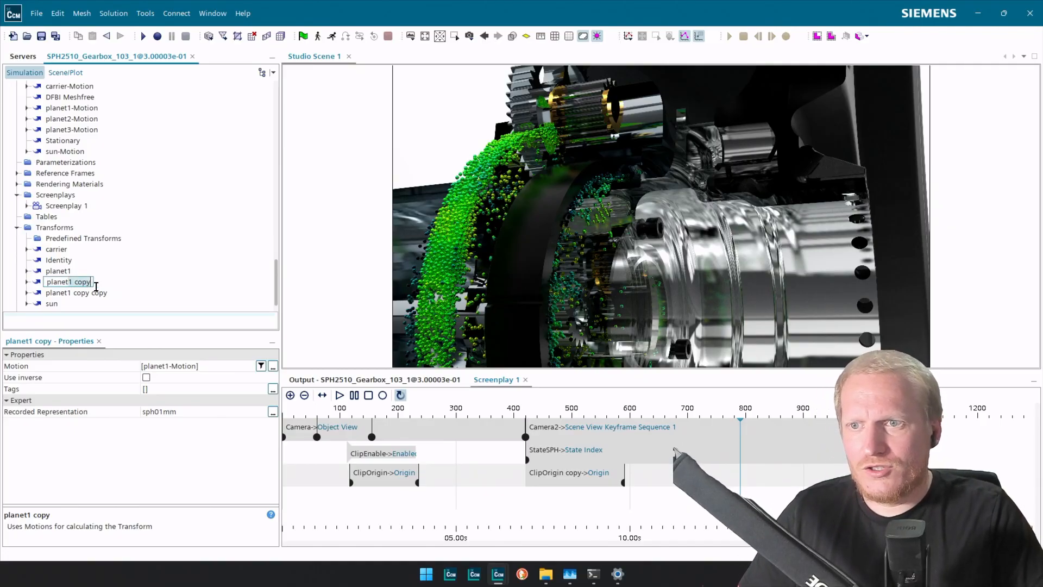
# Rename the two planet1 transform copies planet2 and planet3.
pyautogui.write('planet2')
pyautogui.press('Return')
pyautogui.click(103, 294)
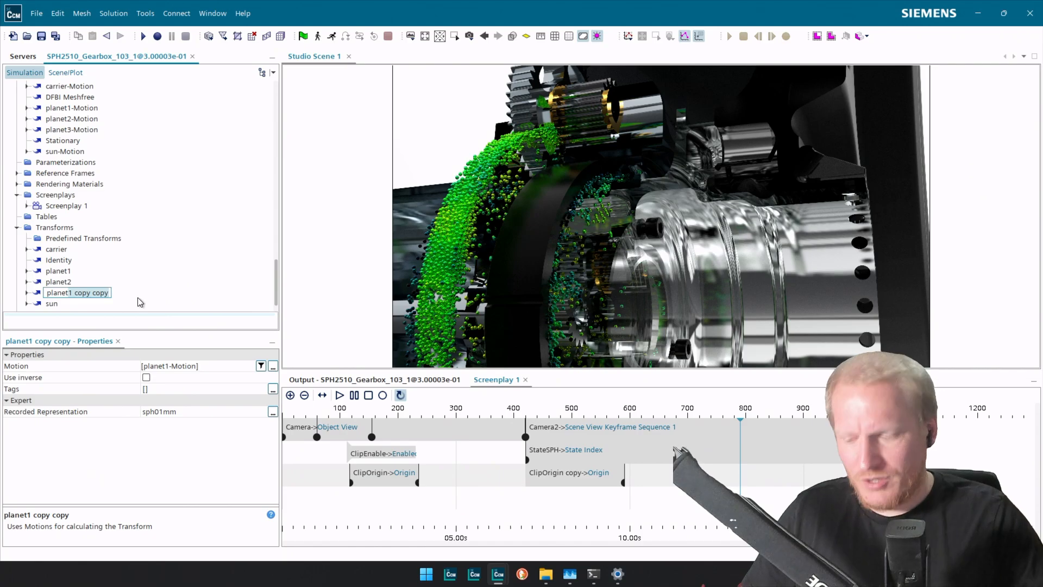
pyautogui.write('planet3')
pyautogui.press('Return')
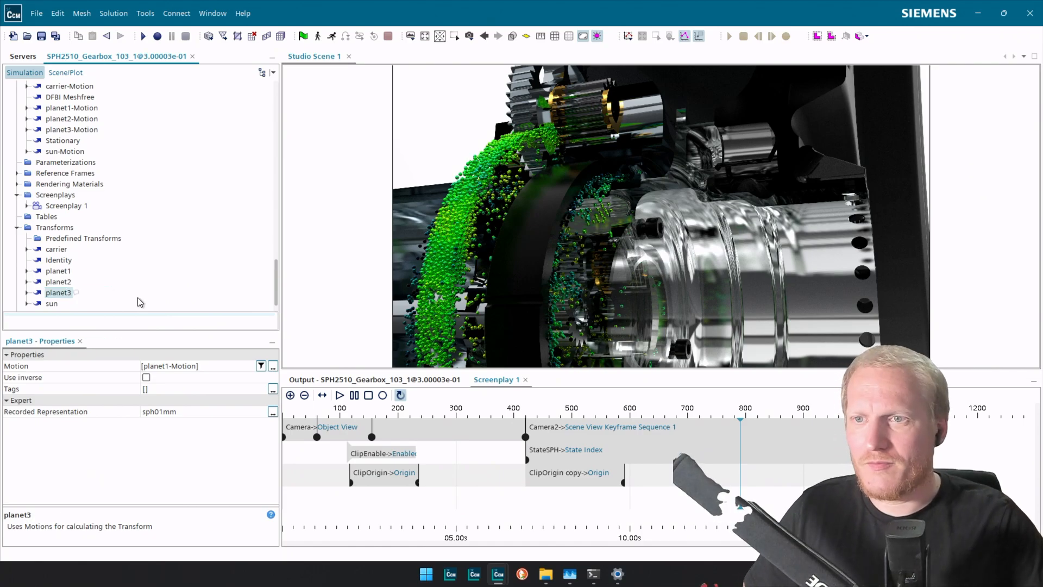
# Assign planet3-Motion to the planet3 transform and planet2-Motion to the planet2 transform.
pyautogui.click(185, 369)
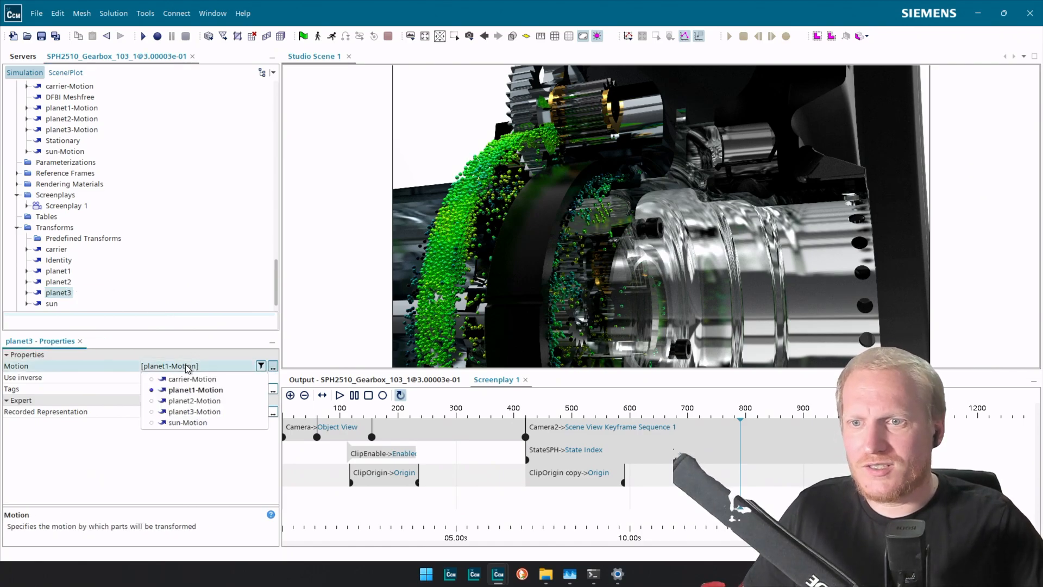
pyautogui.click(203, 415)
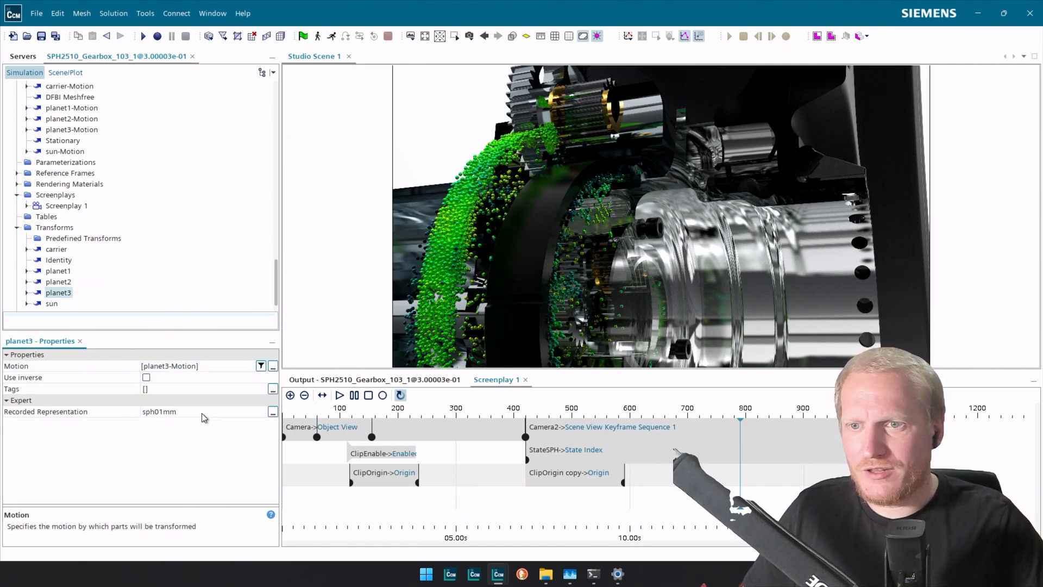
pyautogui.click(66, 283)
pyautogui.click(192, 370)
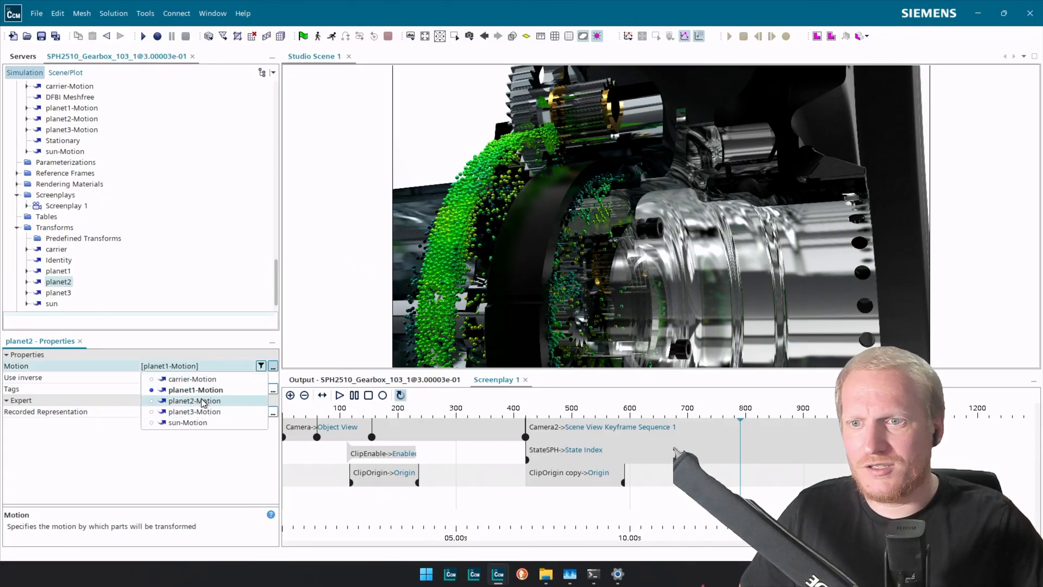
pyautogui.click(195, 401)
# Make two copies of the 09_Planets displayer in Studio Scene 1.
pyautogui.click(79, 73)
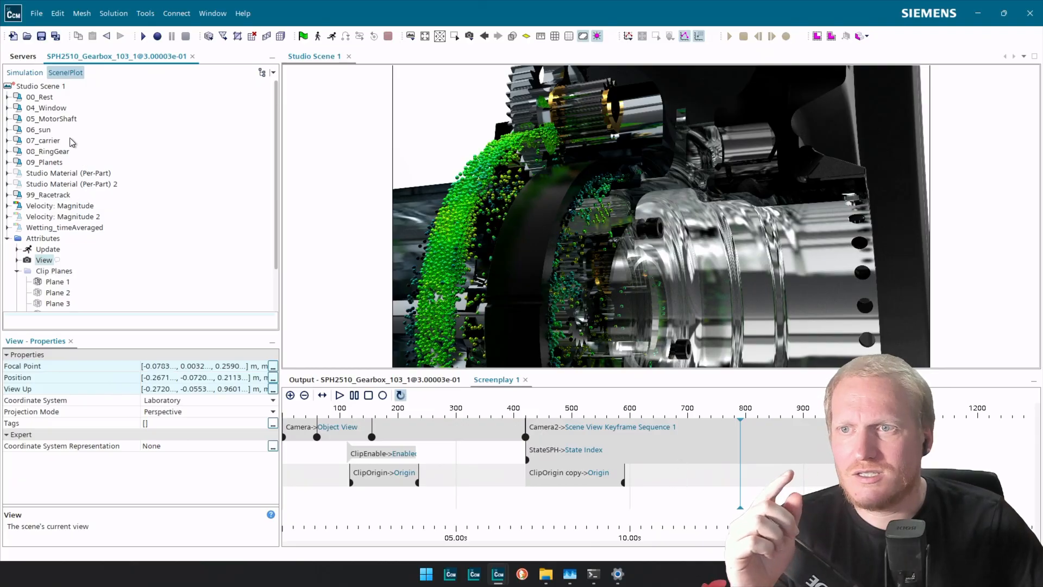
pyautogui.click(7, 161)
pyautogui.click(45, 163)
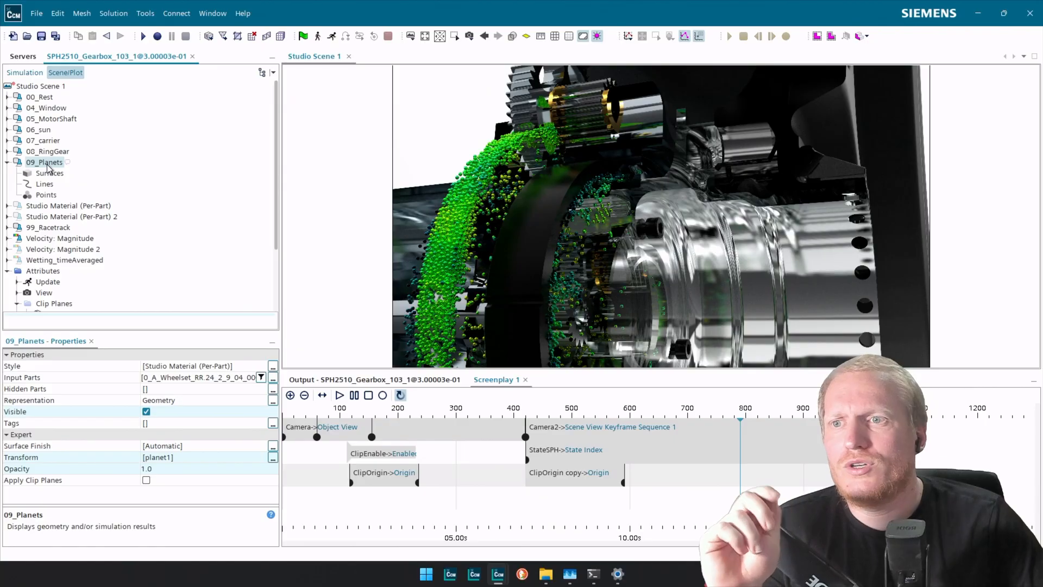
pyautogui.moveTo(47, 163); pyautogui.dragTo(50, 90)
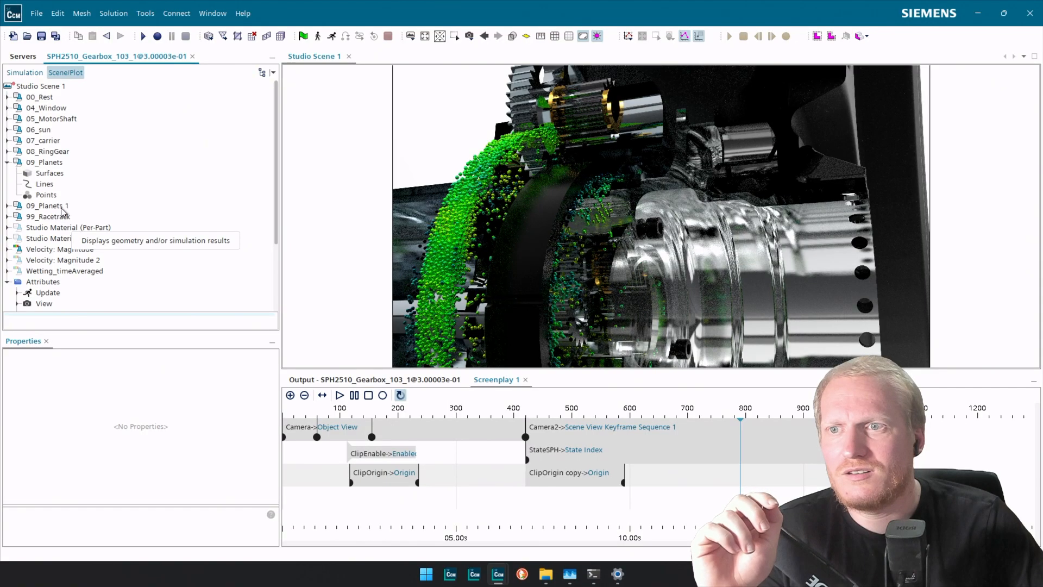
pyautogui.click(47, 205)
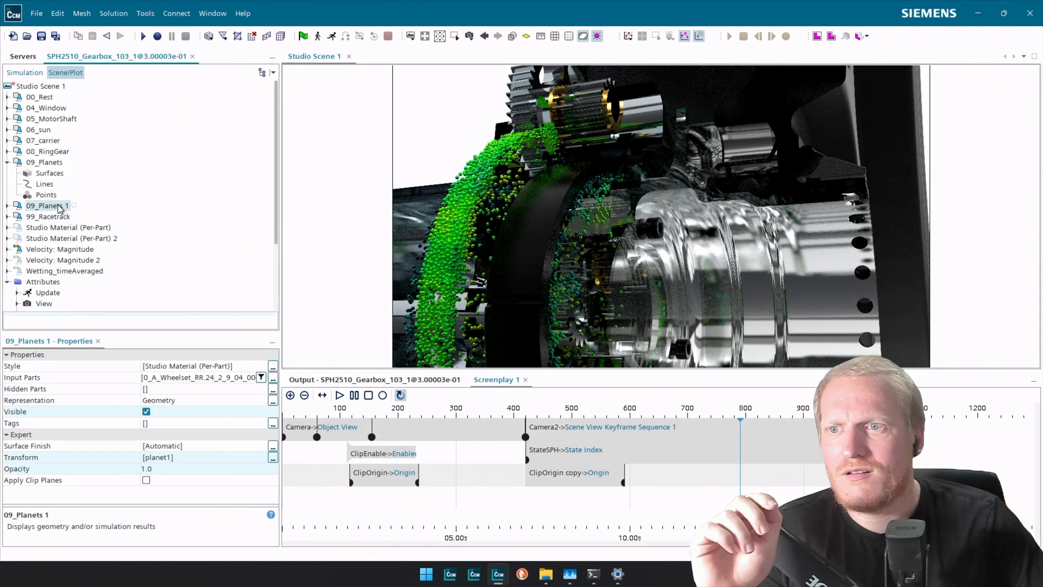
pyautogui.moveTo(60, 210); pyautogui.dragTo(60, 95)
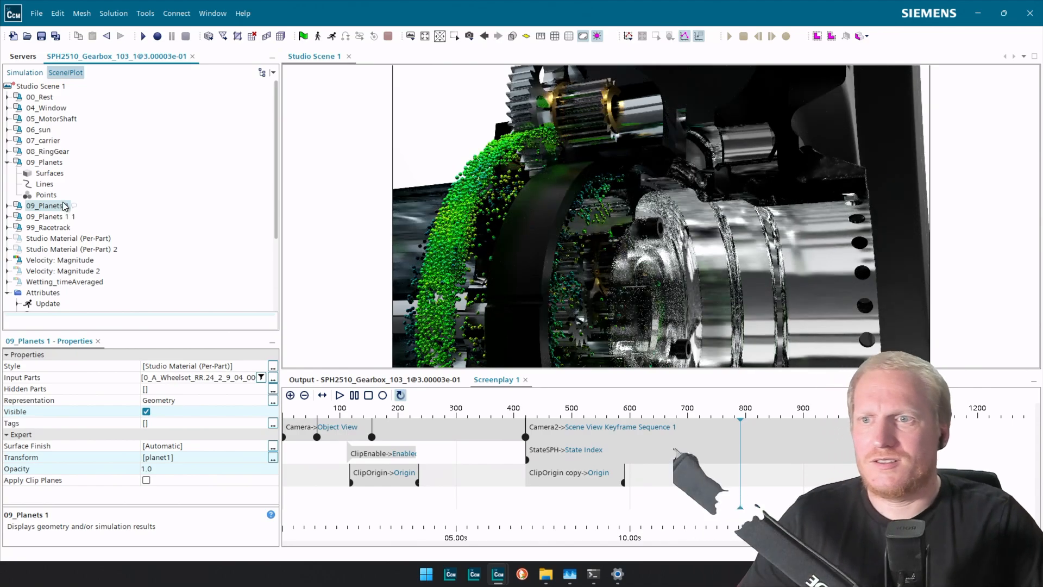
# Rename the original 09_Planets displayer 09_Planet1 and its two copies 09_Planet2 and 09_Planet3.
pyautogui.click(59, 164)
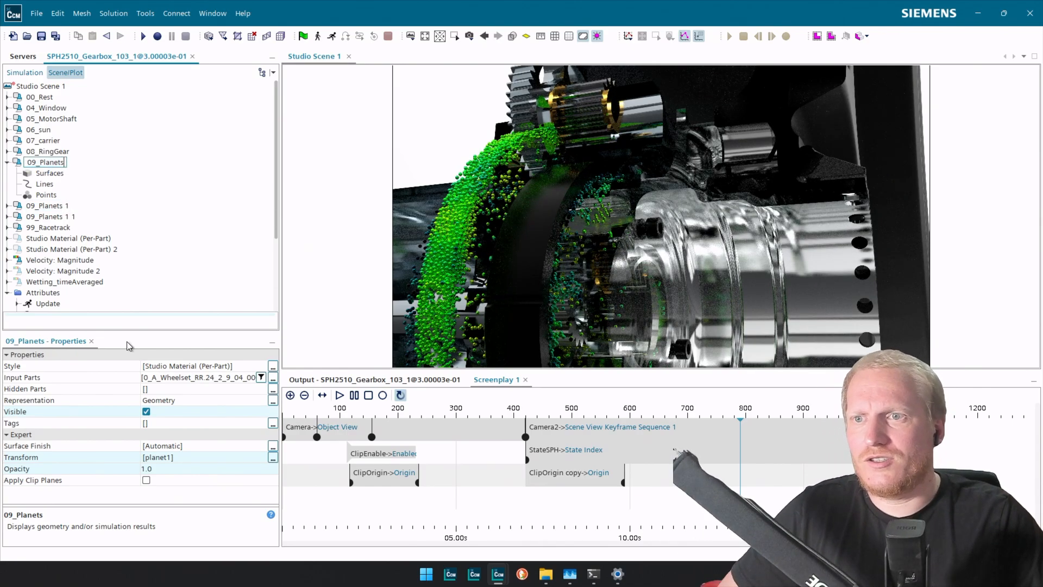
pyautogui.press('Return')
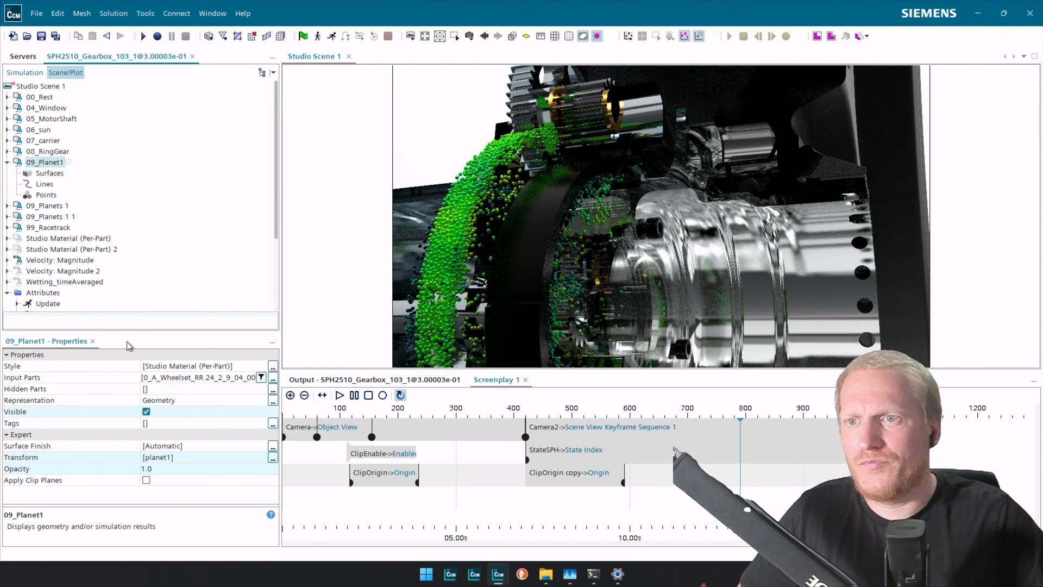
pyautogui.click(43, 196)
pyautogui.click(51, 207)
pyautogui.press('F2')
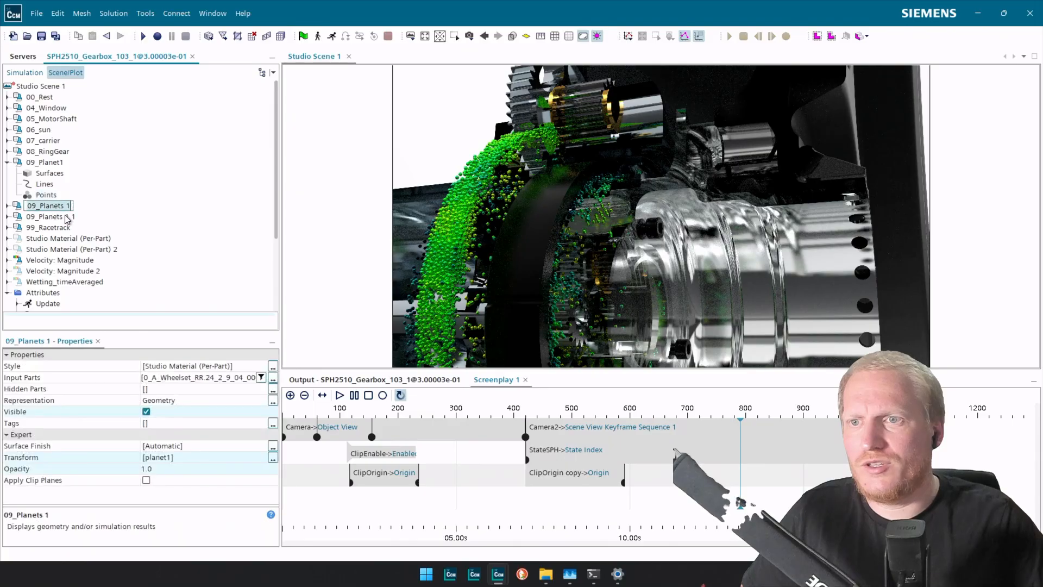
pyautogui.press('BackSpace')
pyautogui.press('BackSpace')
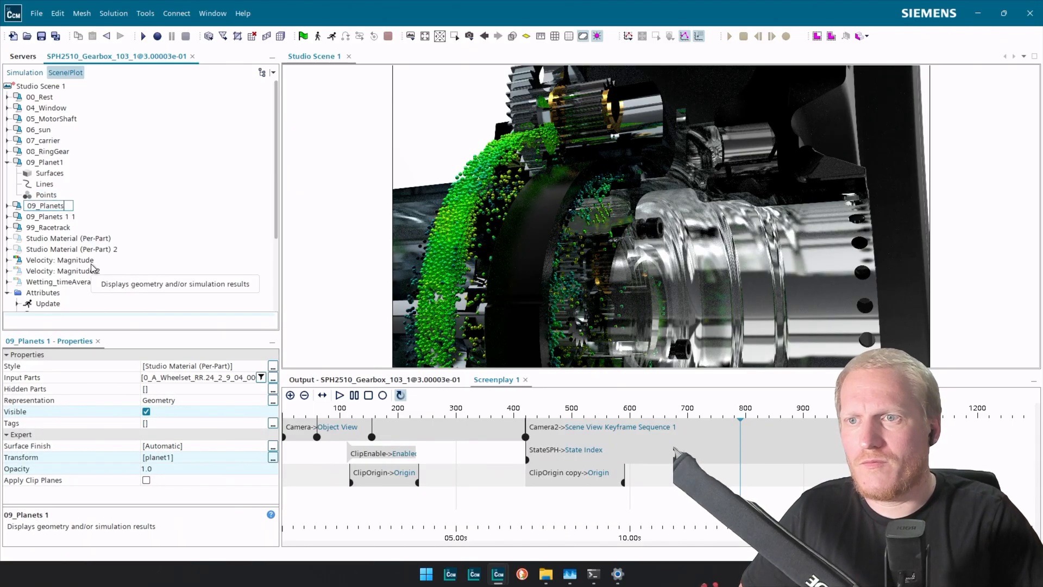
pyautogui.press('Return')
pyautogui.click(67, 218)
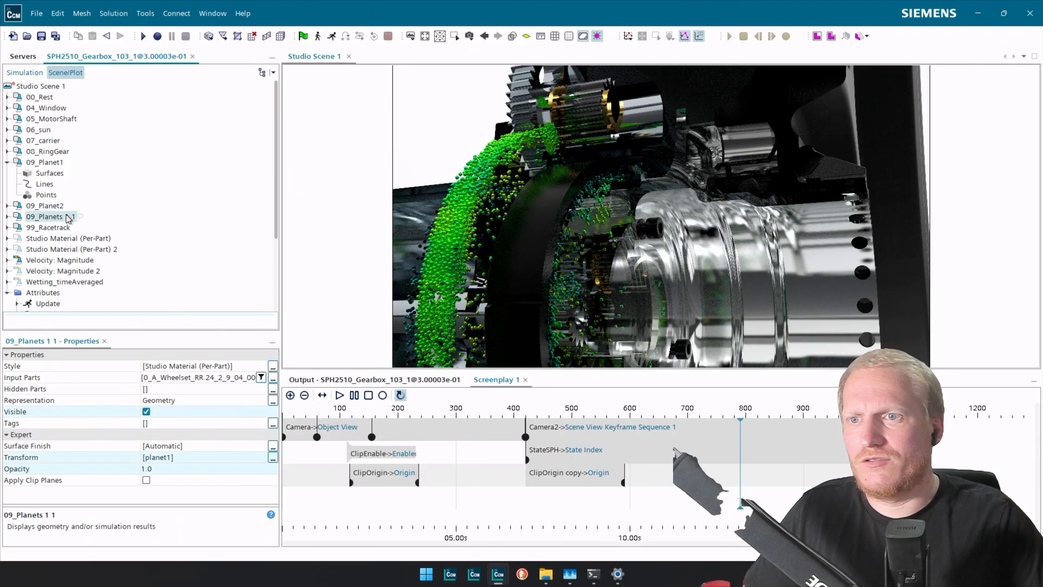
pyautogui.press('BackSpace')
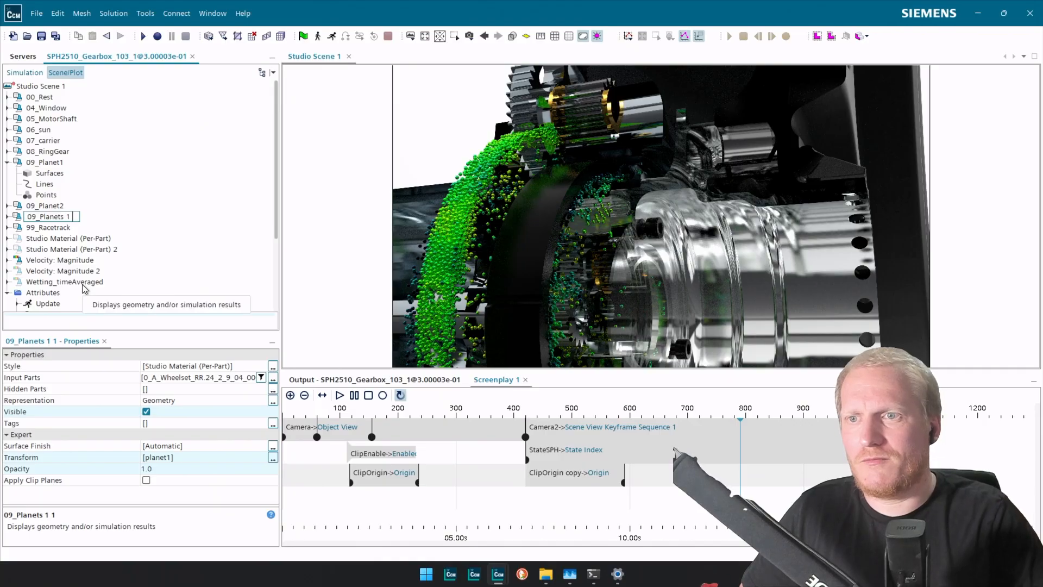
pyautogui.write('3')
pyautogui.press('Return')
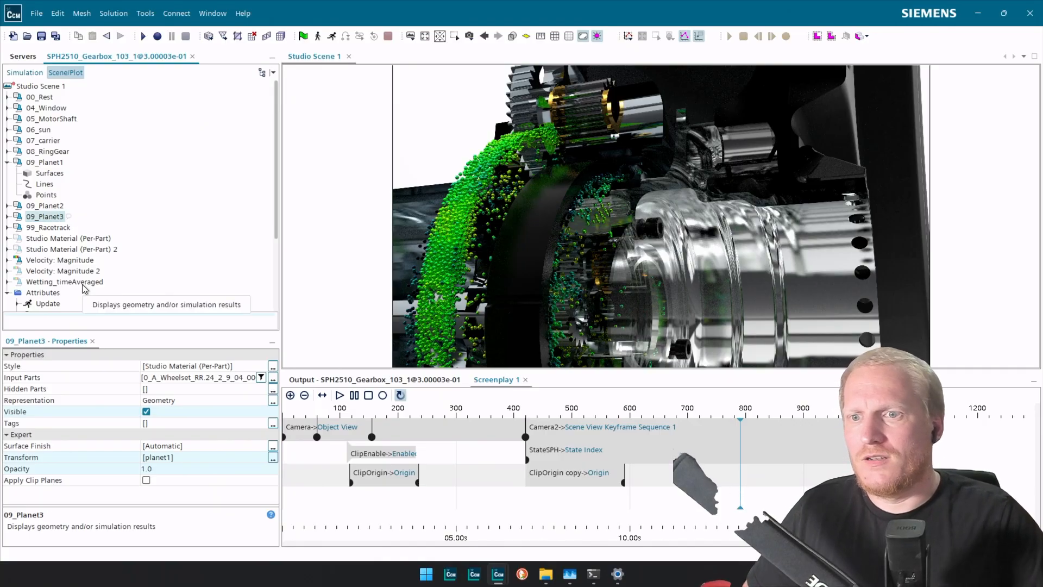
# Set the 09_Planet3 displayer's transform to planet3 and the 09_Planet2 displayer's transform to planet2.
pyautogui.click(7, 162)
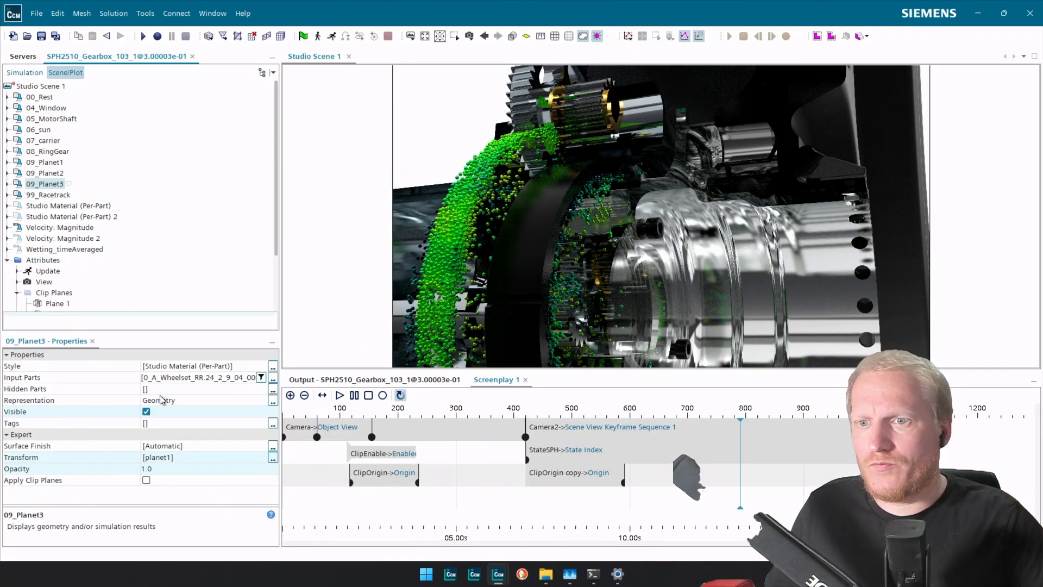
pyautogui.click(162, 461)
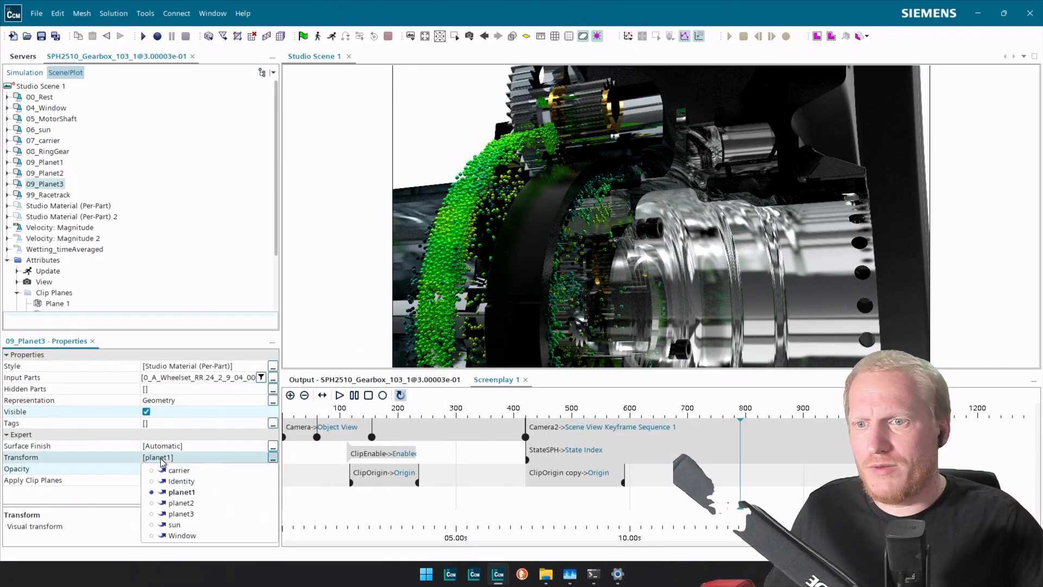
pyautogui.click(183, 517)
pyautogui.click(53, 174)
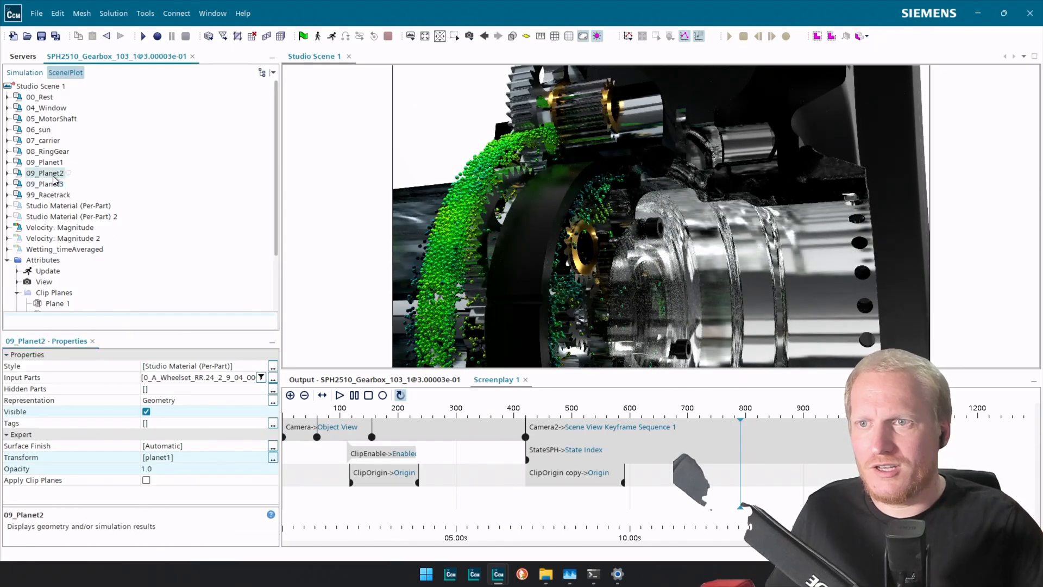
pyautogui.click(170, 460)
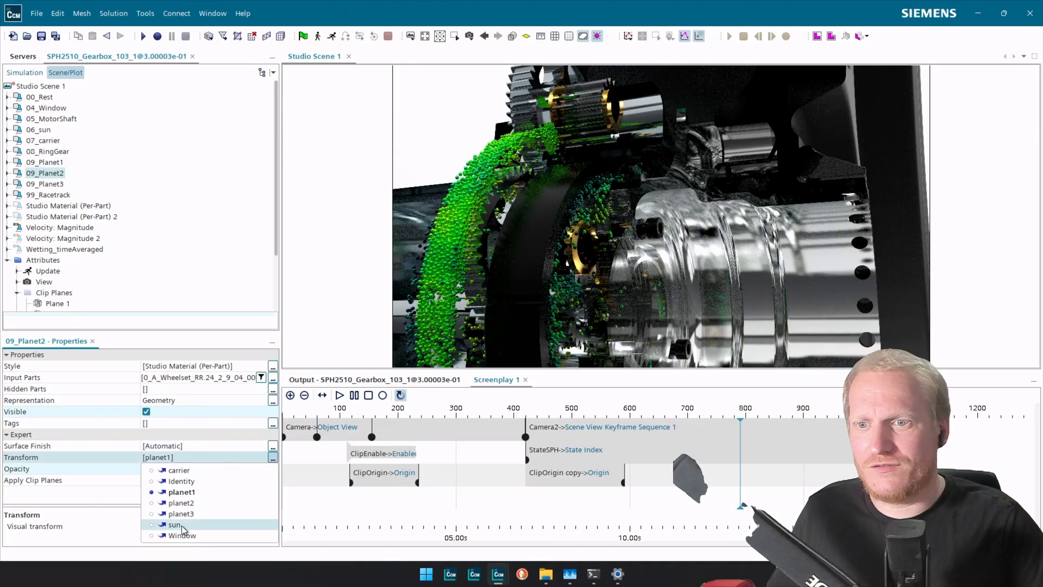
pyautogui.click(190, 507)
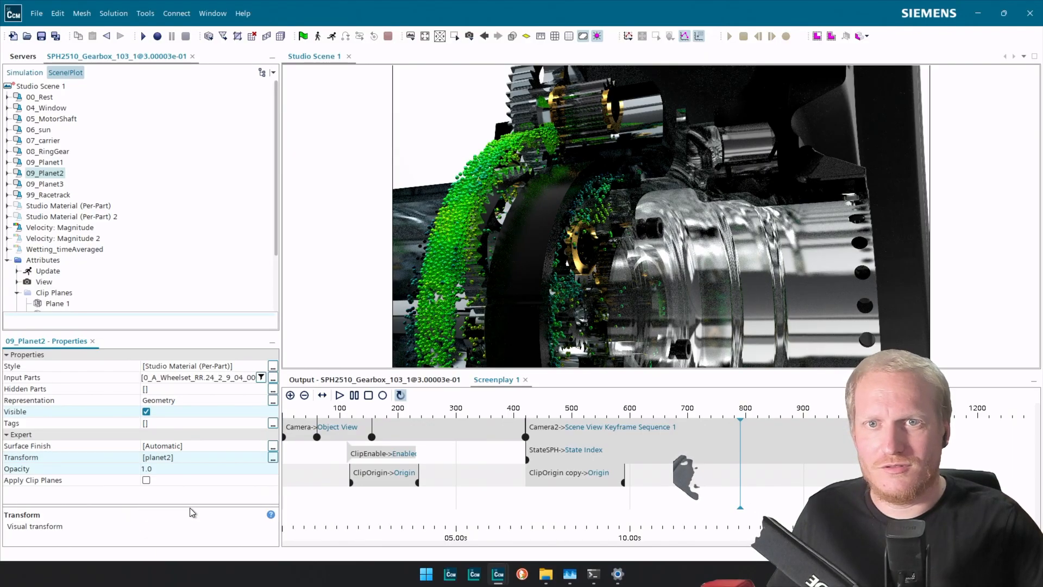
pyautogui.scroll(-1, 599, 268)
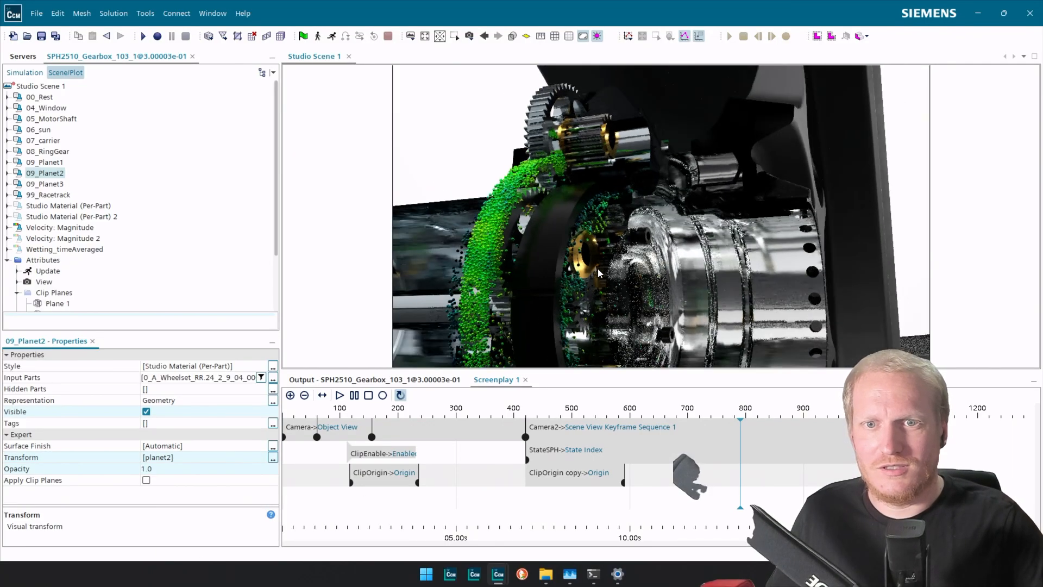
# Set the position of the end keyframe of the ClipOrigin copy animation to 0.
pyautogui.moveTo(599, 268); pyautogui.dragTo(606, 218)
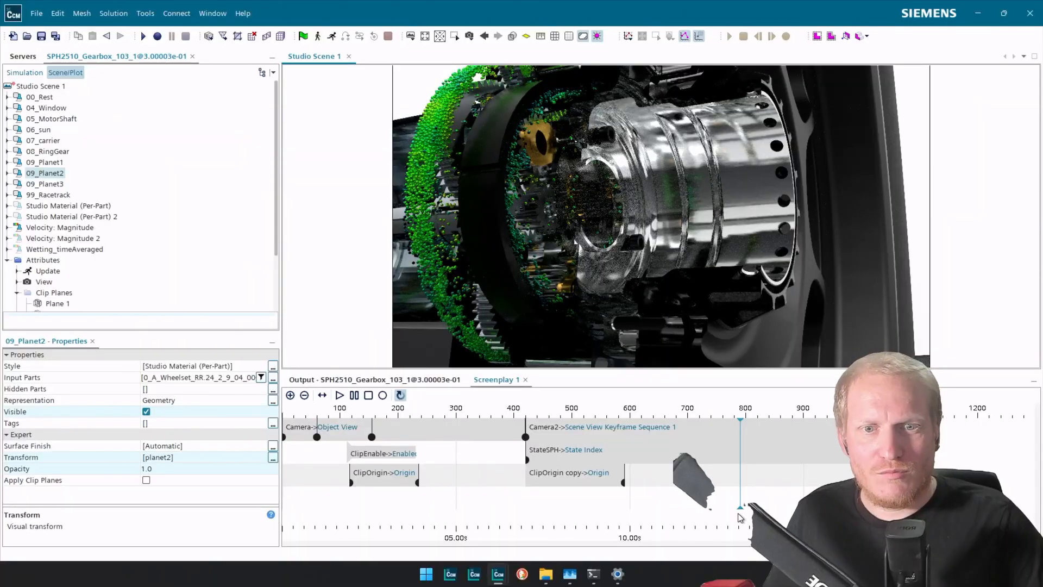
pyautogui.click(624, 483)
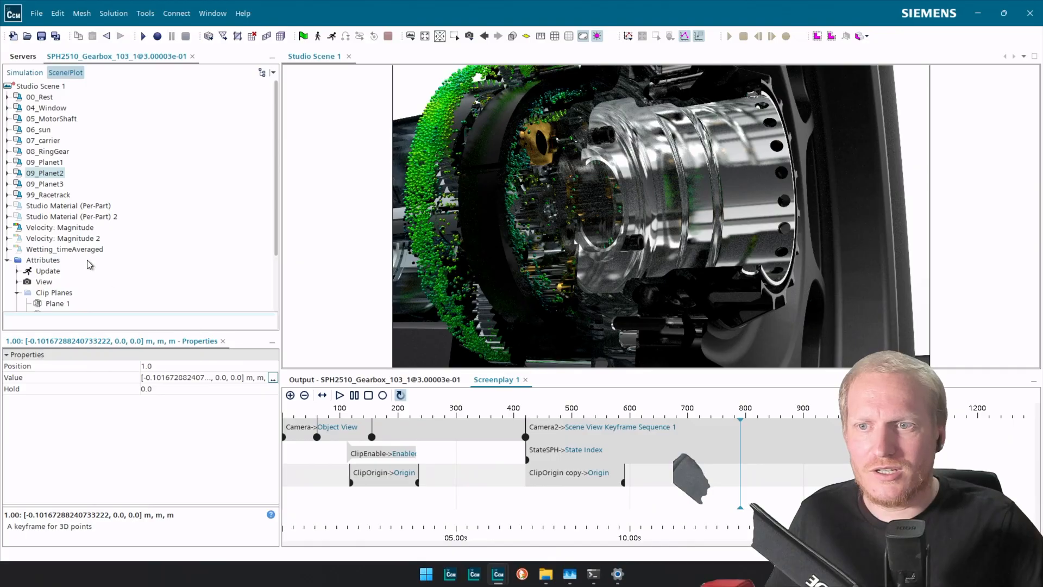
pyautogui.click(162, 367)
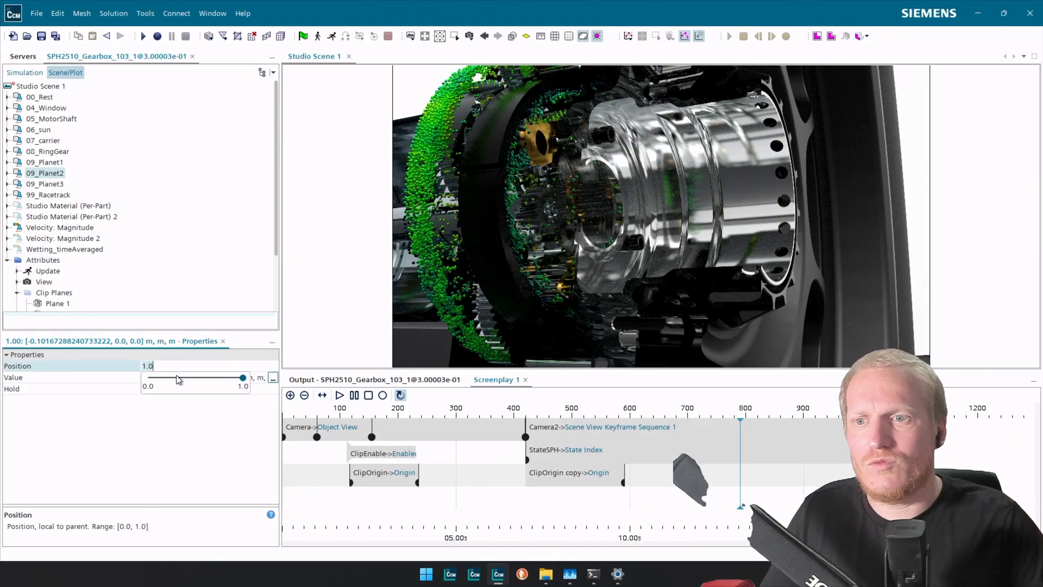
pyautogui.press('BackSpace')
pyautogui.press('BackSpace')
pyautogui.press('BackSpace')
pyautogui.write('0')
pyautogui.press('Return')
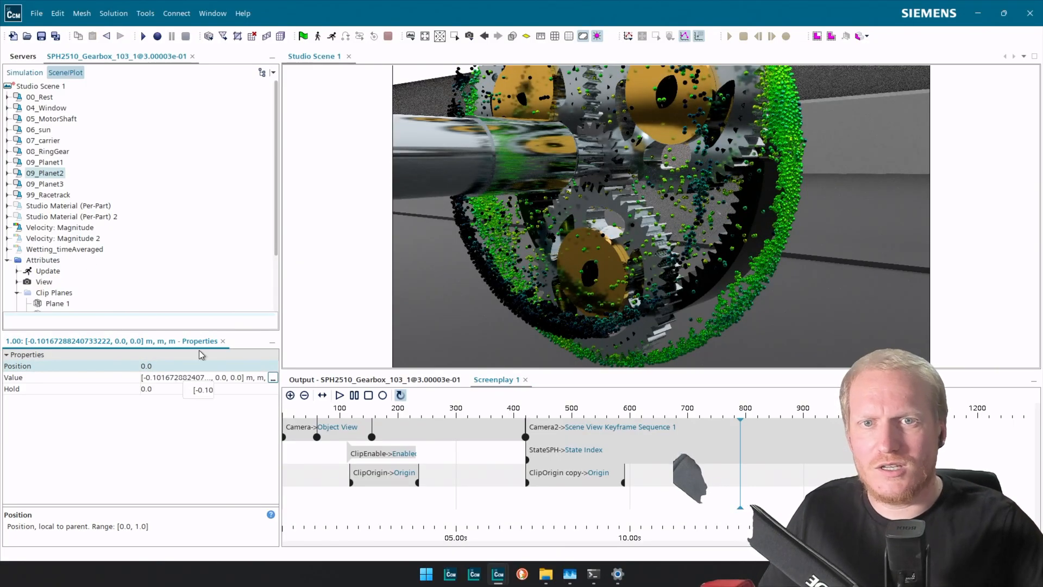
# Examine the planet gears in the scene and scrub the screenplay to about frame 860 to check their motion.
pyautogui.scroll(-3, 728, 276)
pyautogui.moveTo(728, 276); pyautogui.dragTo(722, 315)
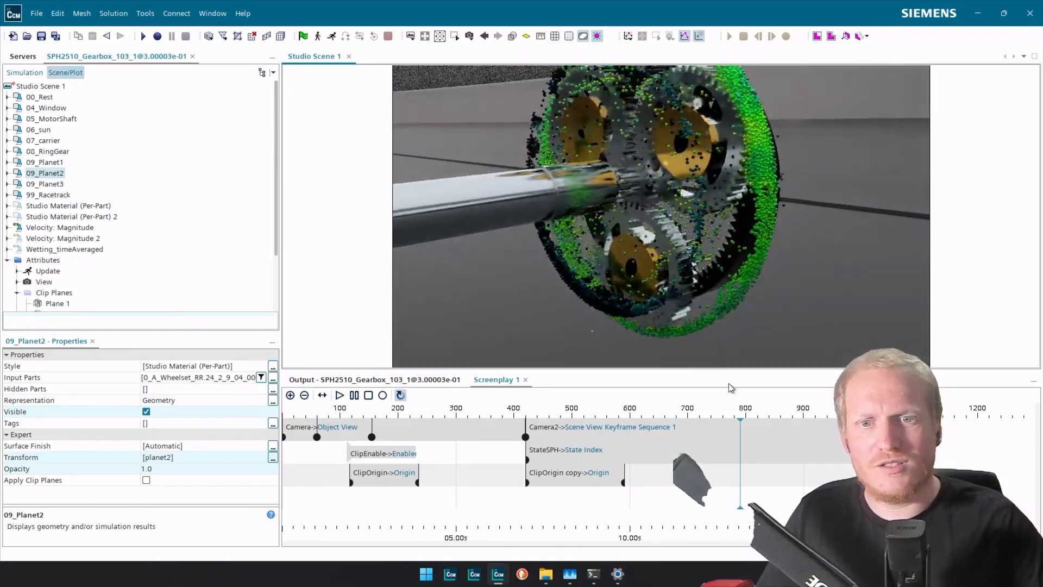
pyautogui.moveTo(792, 237); pyautogui.dragTo(773, 278)
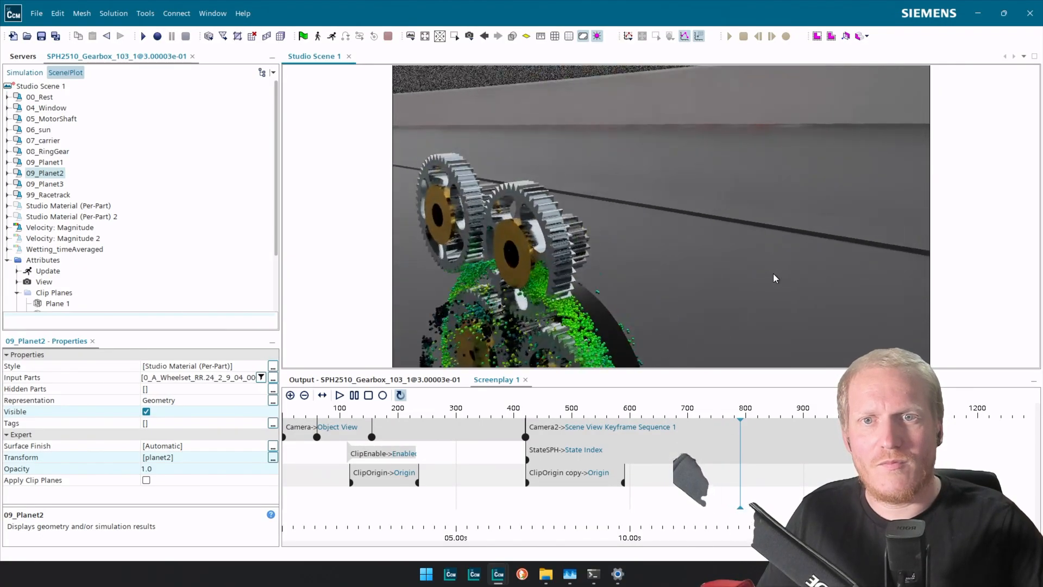
pyautogui.scroll(-5, 773, 273)
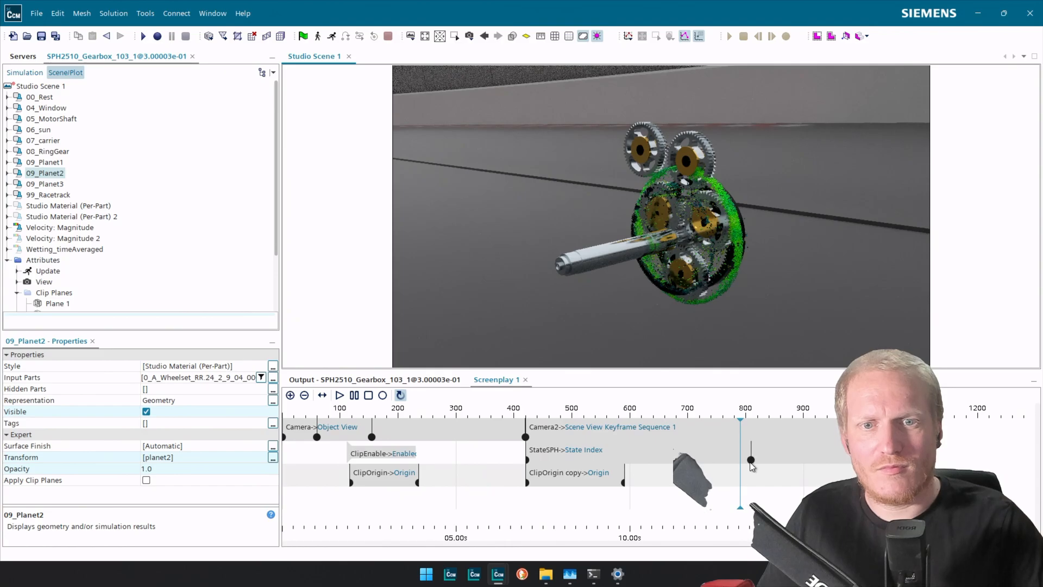
pyautogui.moveTo(742, 463); pyautogui.dragTo(734, 468)
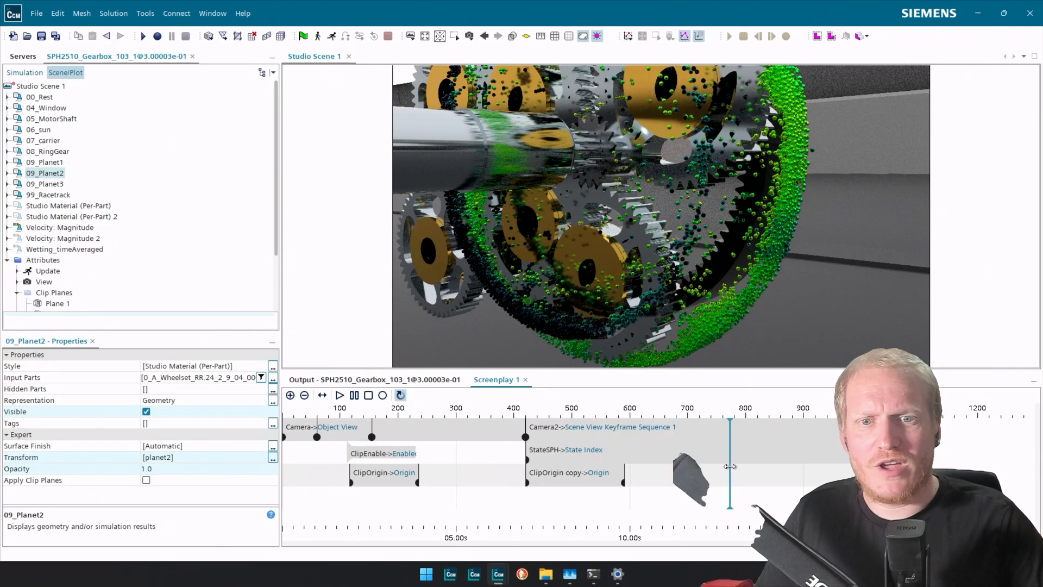
pyautogui.moveTo(741, 467); pyautogui.dragTo(781, 467)
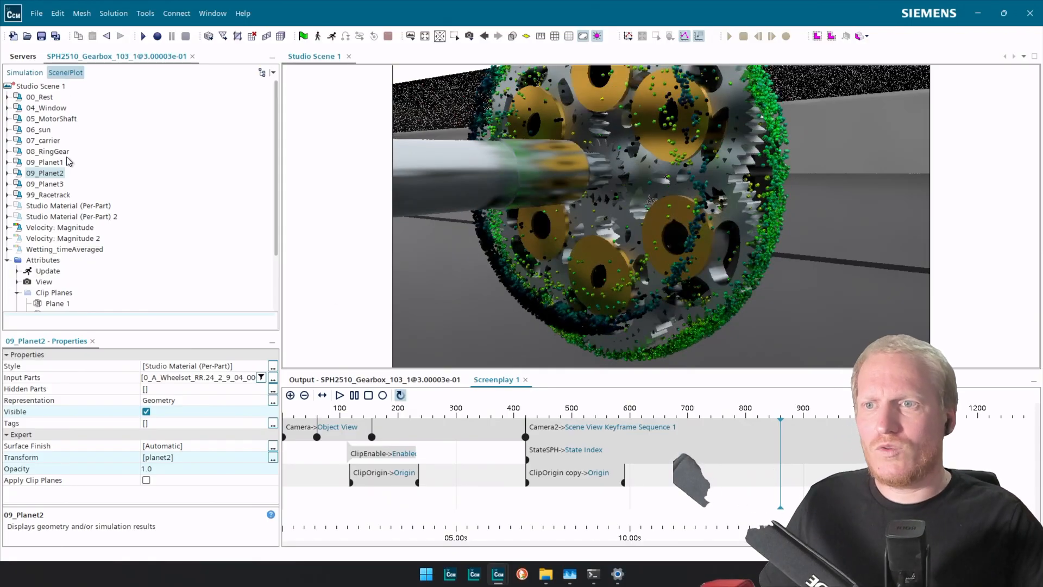
# Limit the 09_Planet1 displayer's input parts to 24_2_9_04_001_A_PlanetaryGear, Needle_P1_1 and Needle_P1_2.
pyautogui.click(64, 162)
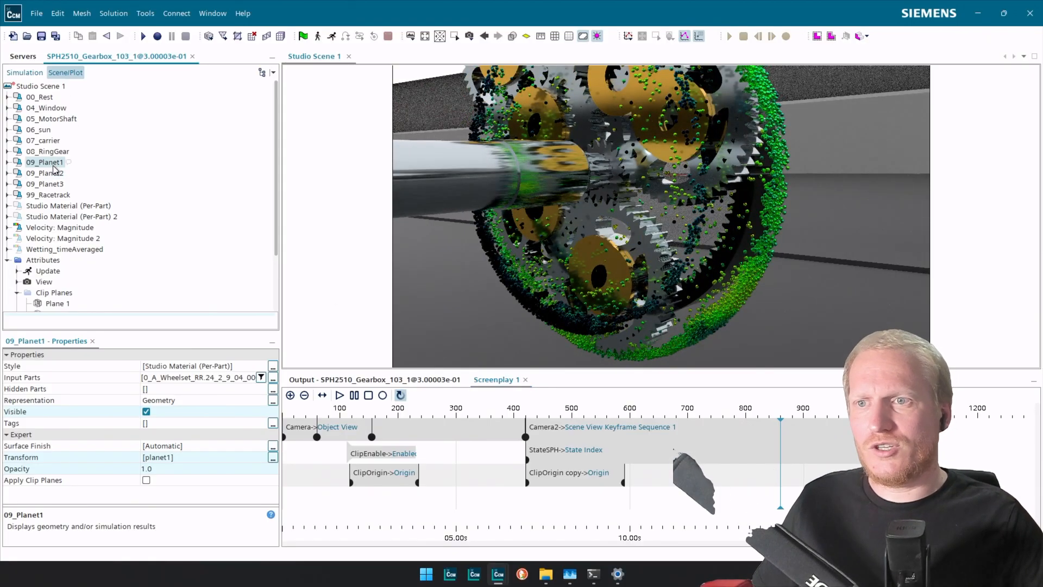
pyautogui.click(273, 377)
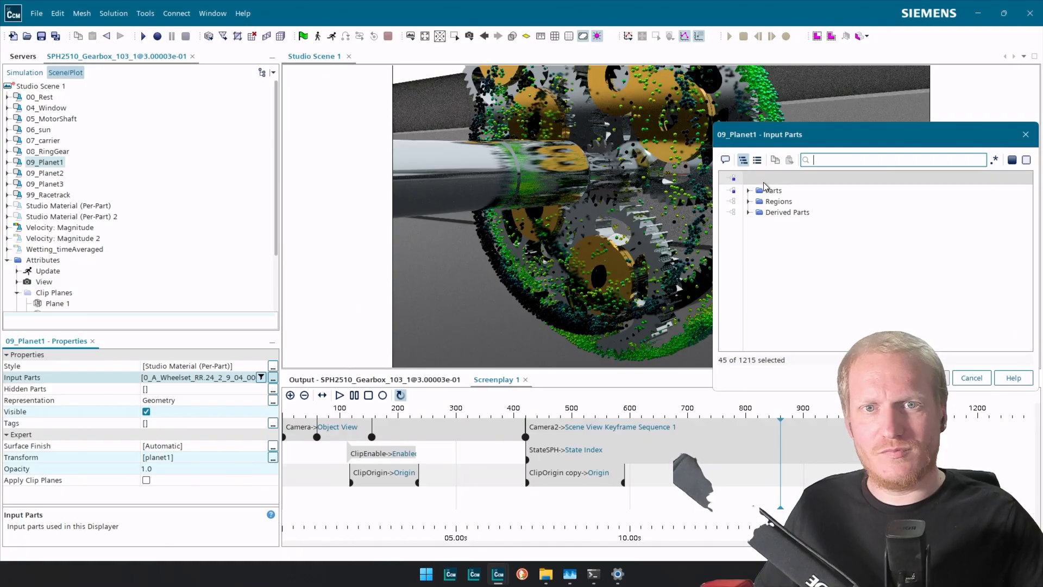
pyautogui.click(748, 190)
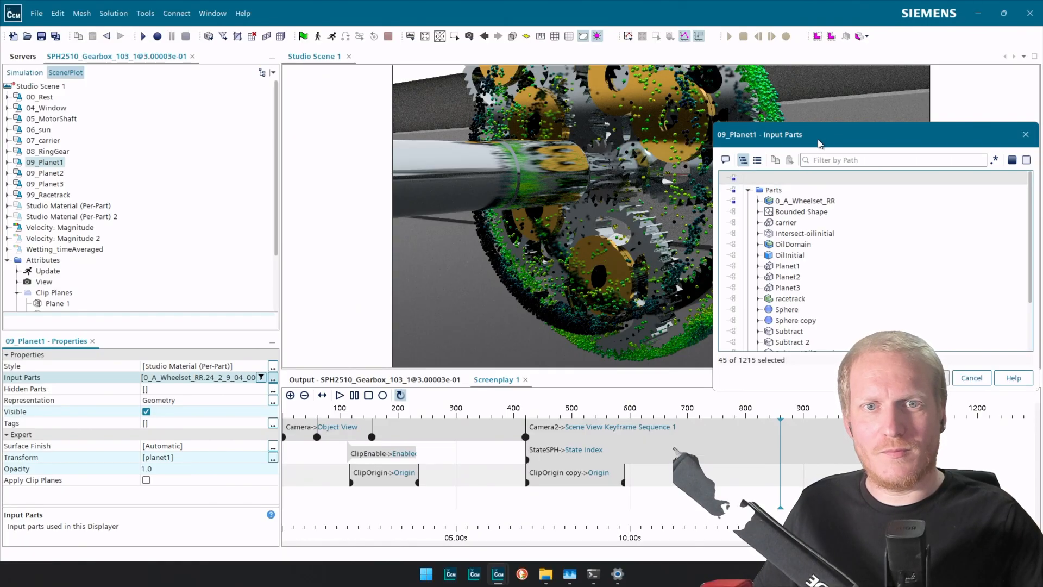
pyautogui.moveTo(819, 143); pyautogui.dragTo(143, 91)
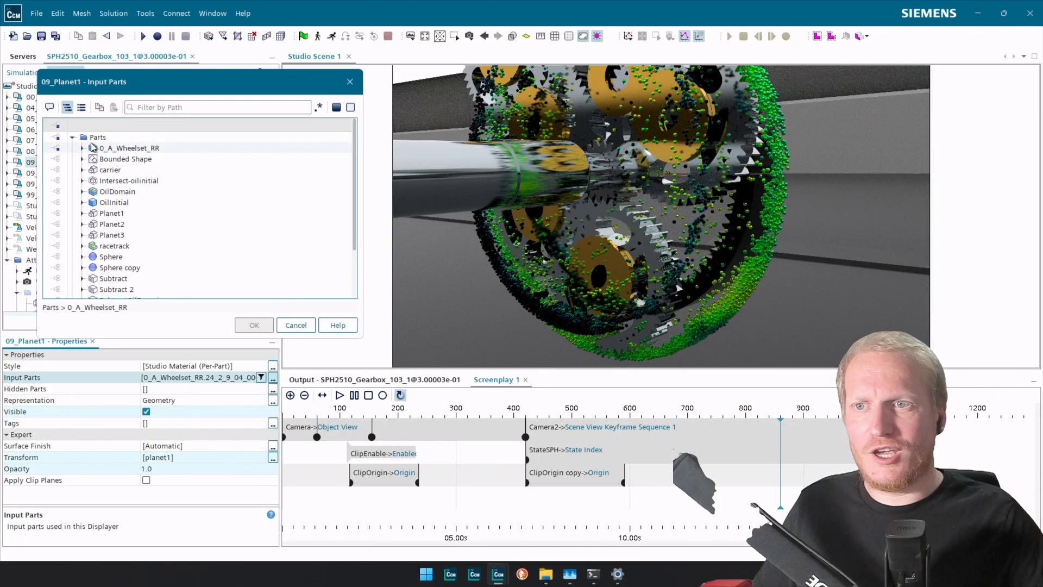
pyautogui.doubleClick(93, 148)
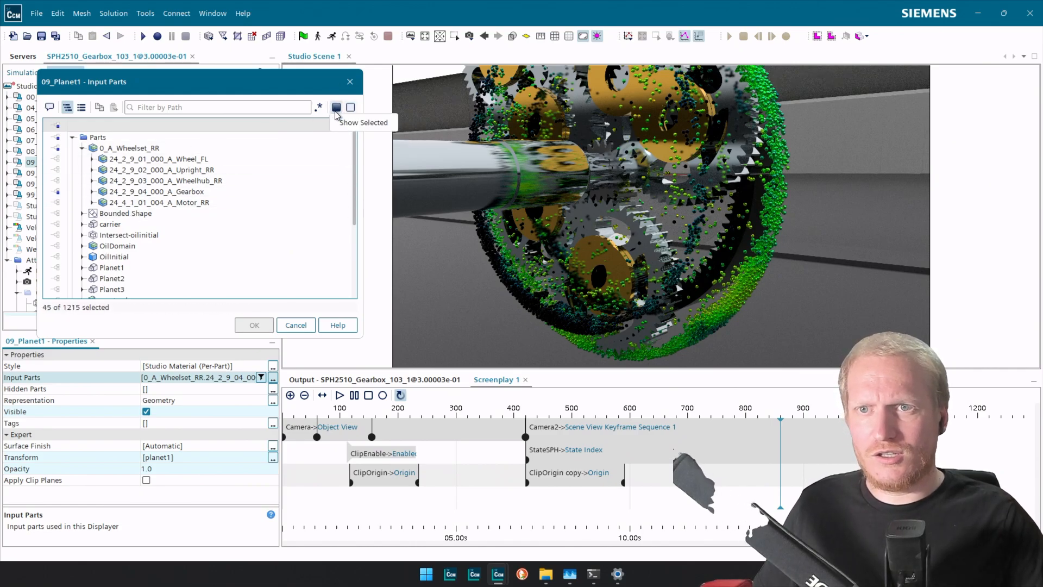
pyautogui.click(336, 110)
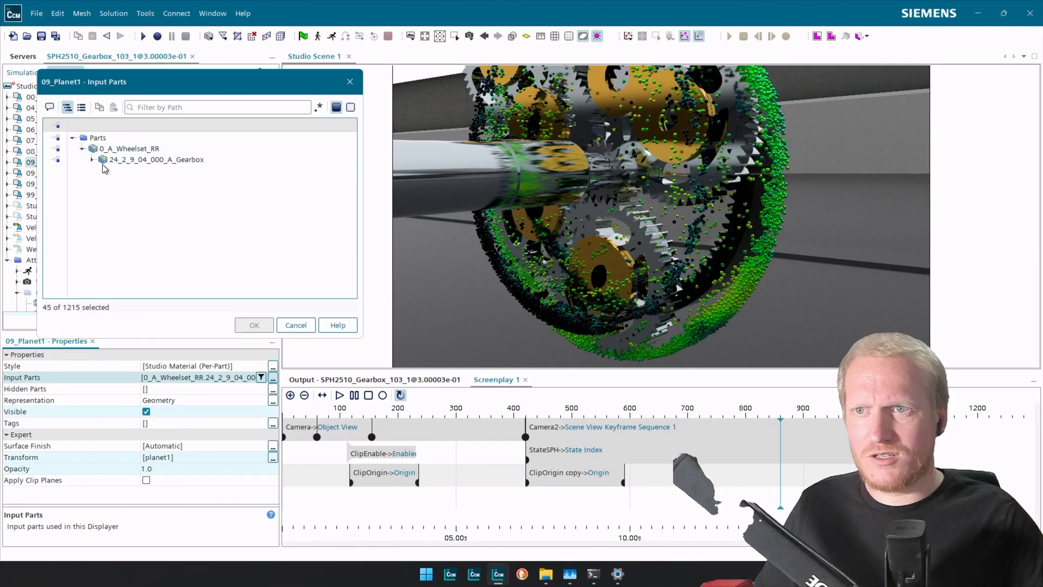
pyautogui.click(103, 164)
pyautogui.click(93, 159)
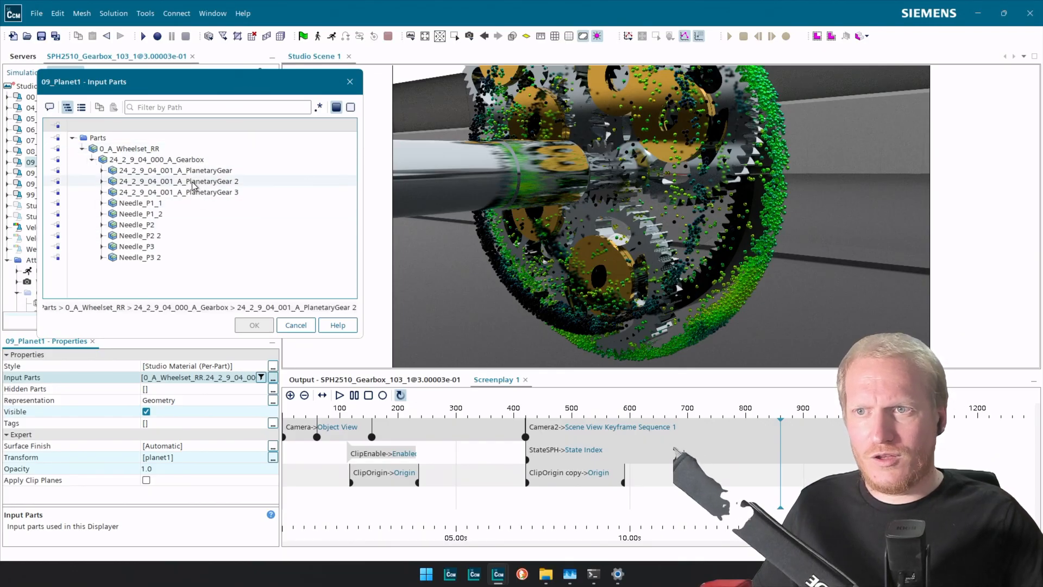
pyautogui.moveTo(233, 82); pyautogui.dragTo(333, 88)
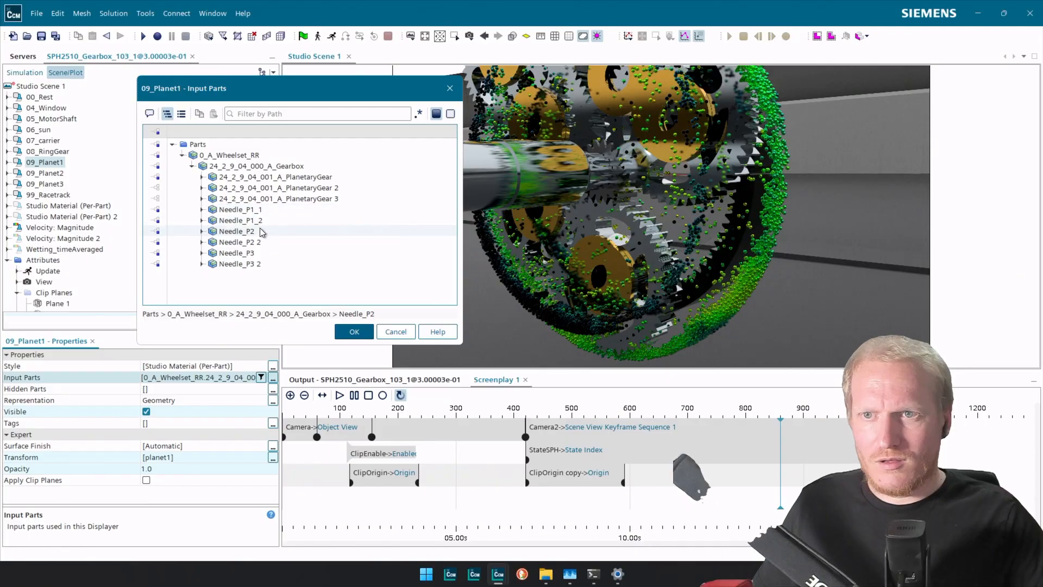
pyautogui.click(258, 252)
pyautogui.click(259, 266)
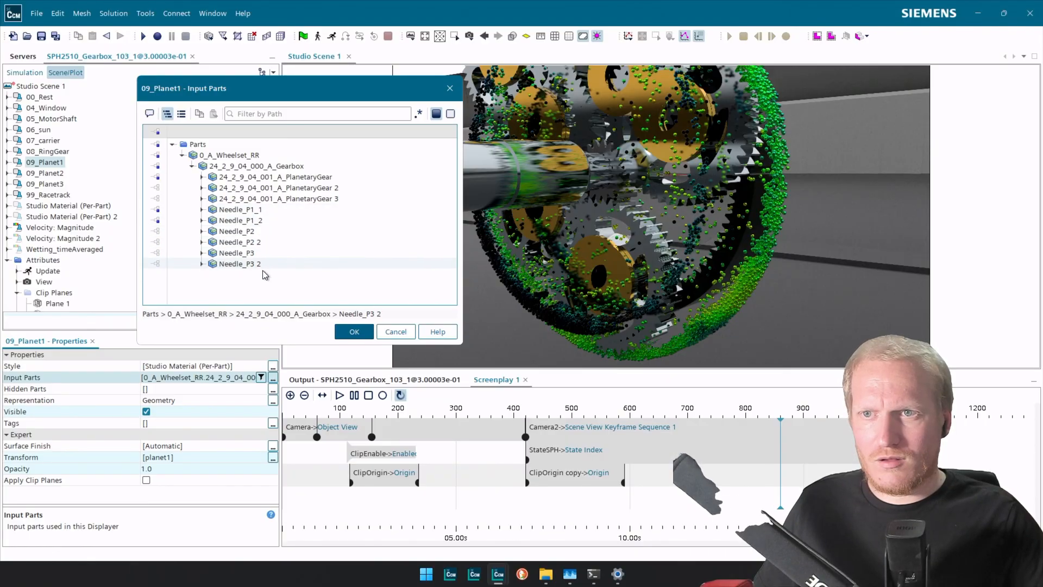
pyautogui.click(354, 332)
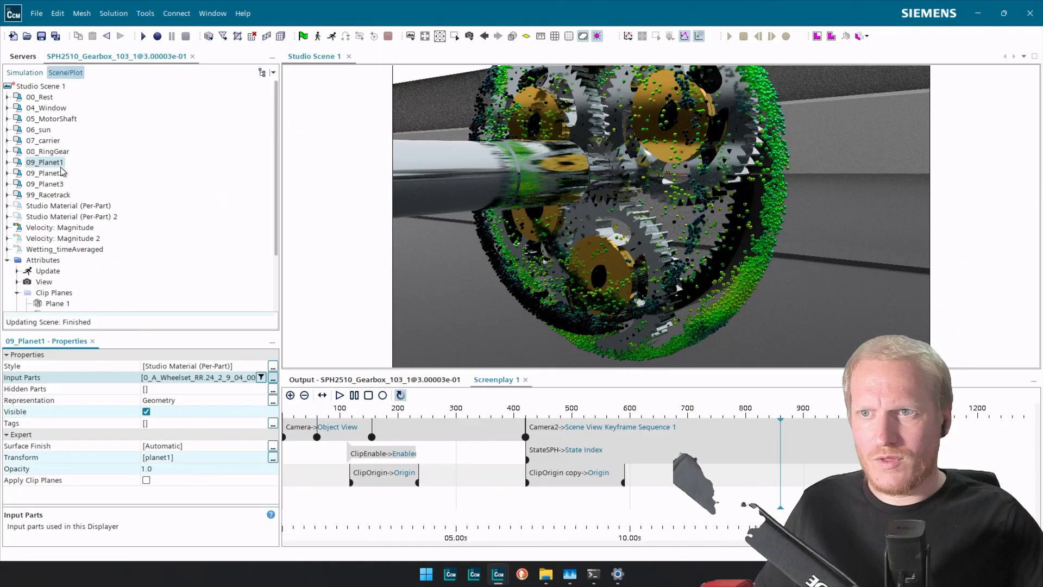
# Limit the 09_Planet2 displayer's input parts to 24_2_9_04_001_A_PlanetaryGear 2, Needle_P2 and Needle_P2 2.
pyautogui.click(51, 174)
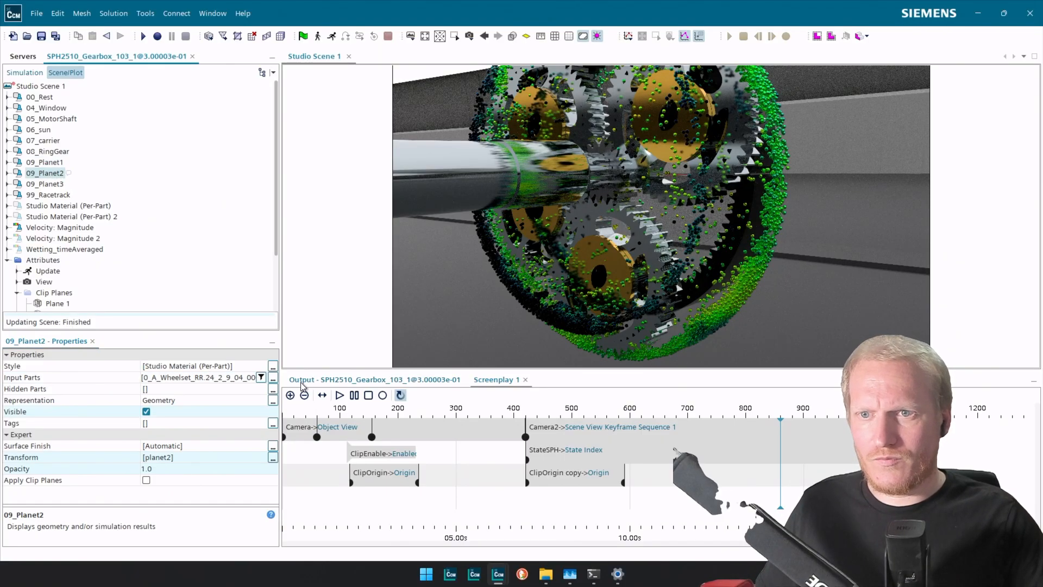
pyautogui.click(273, 377)
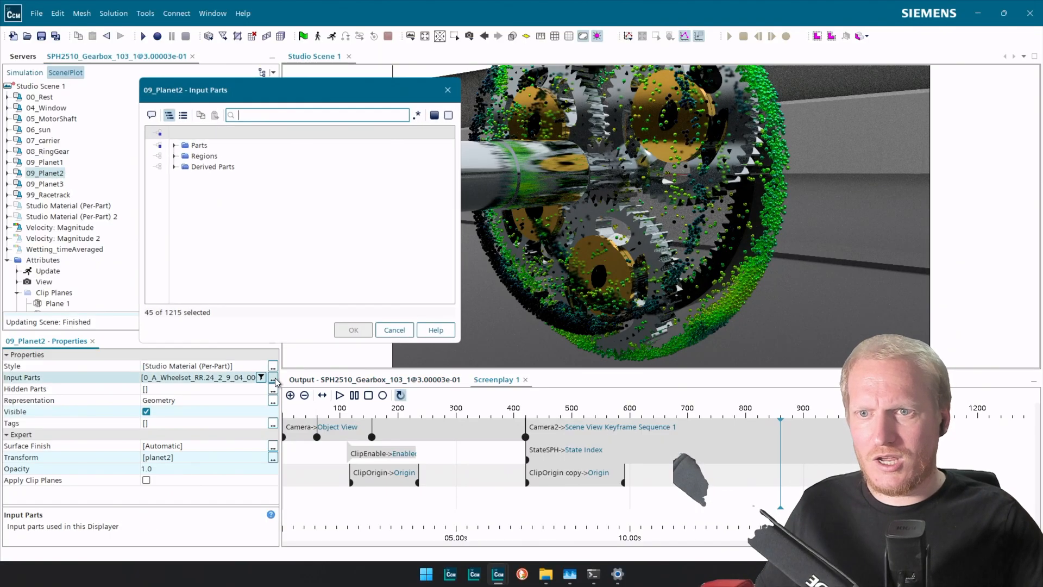
pyautogui.click(172, 144)
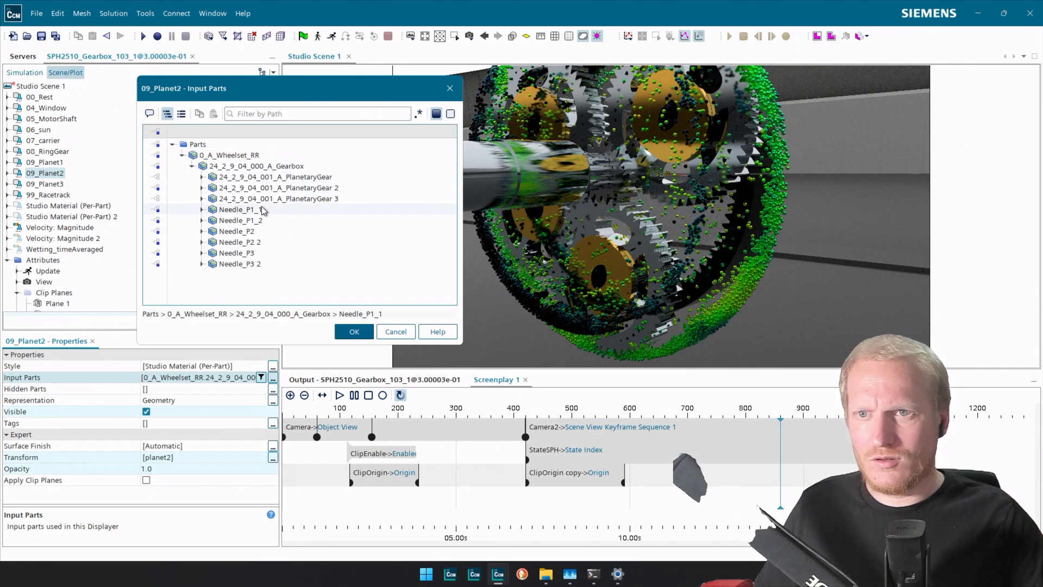
pyautogui.click(254, 220)
pyautogui.click(252, 253)
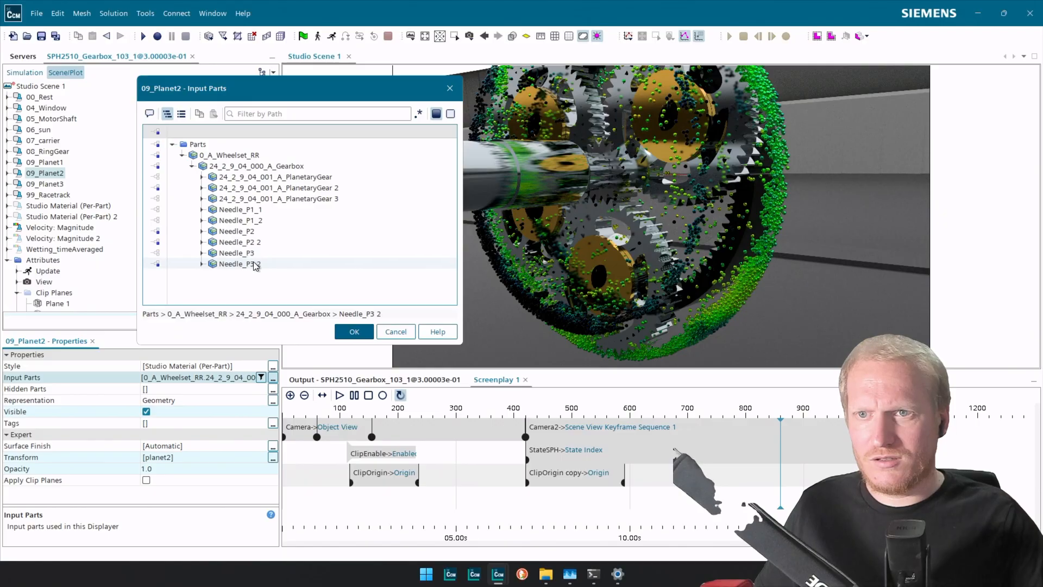
pyautogui.click(252, 263)
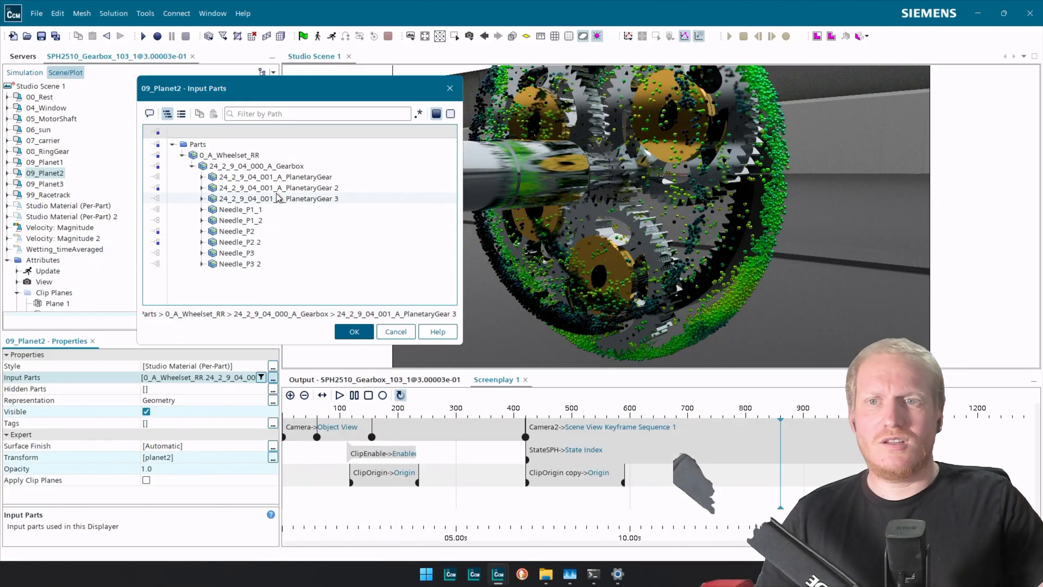
pyautogui.click(353, 332)
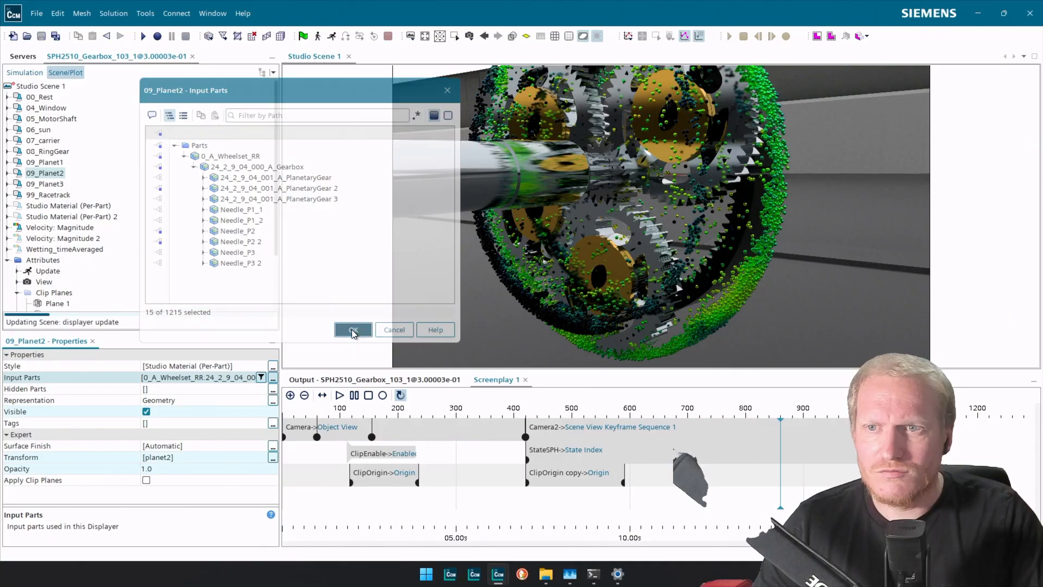
# Limit the 09_Planet3 displayer's input parts to 24_2_9_04_001_A_PlanetaryGear 3, Needle_P3 and Needle_P3 2.
pyautogui.click(59, 184)
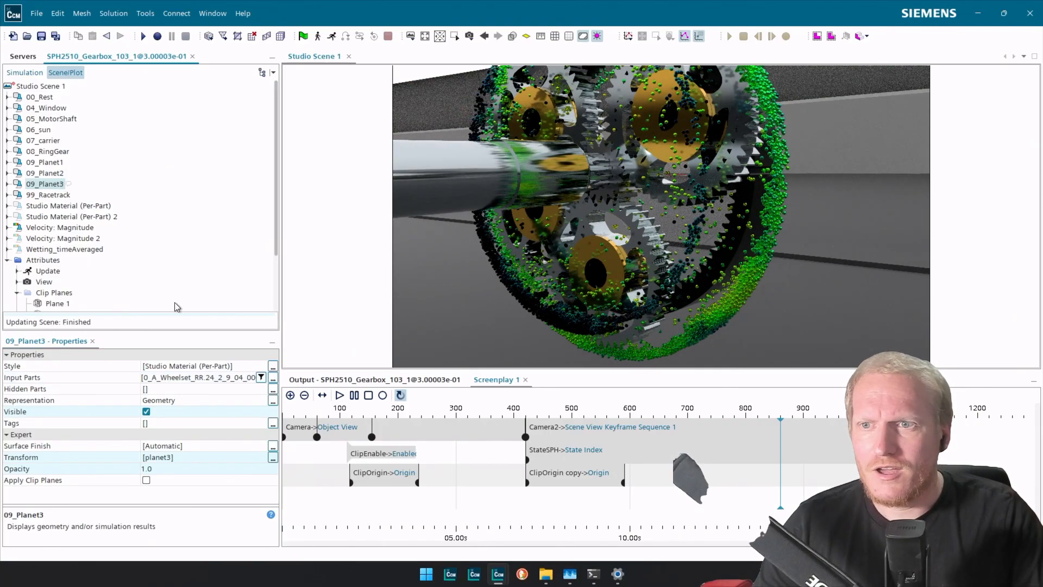
pyautogui.click(230, 380)
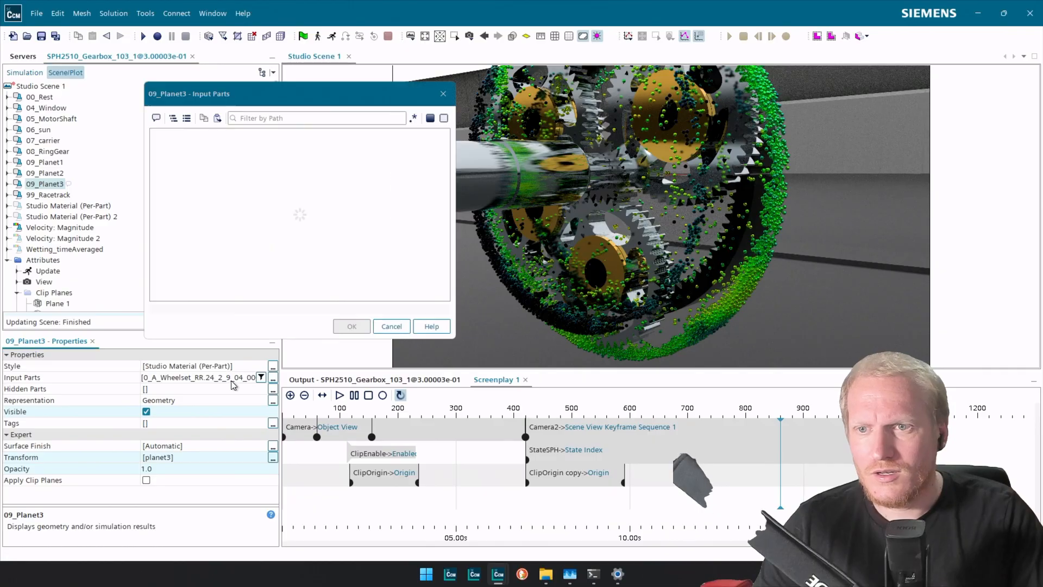
pyautogui.click(173, 145)
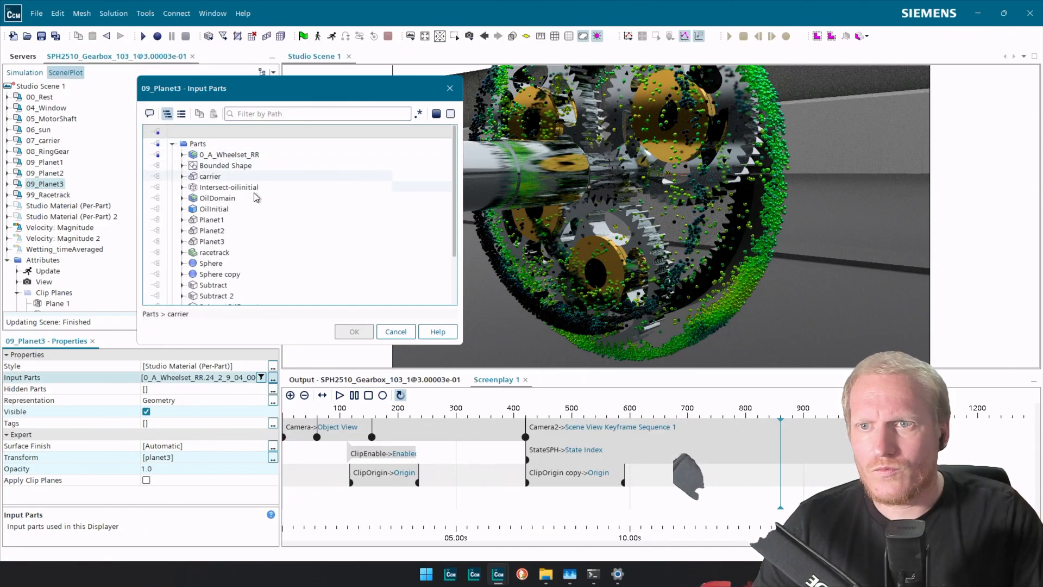
pyautogui.click(183, 155)
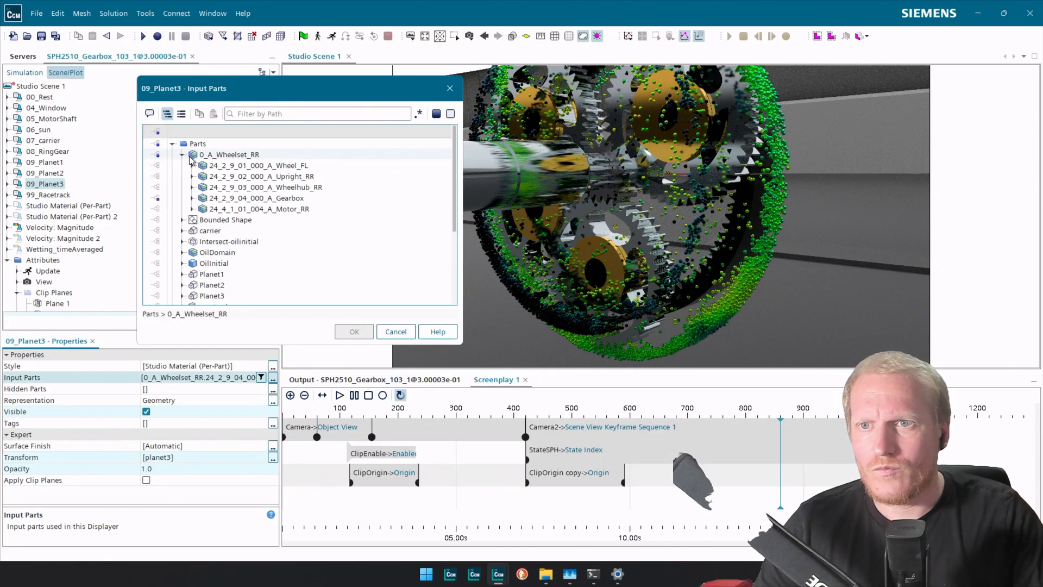
pyautogui.click(193, 198)
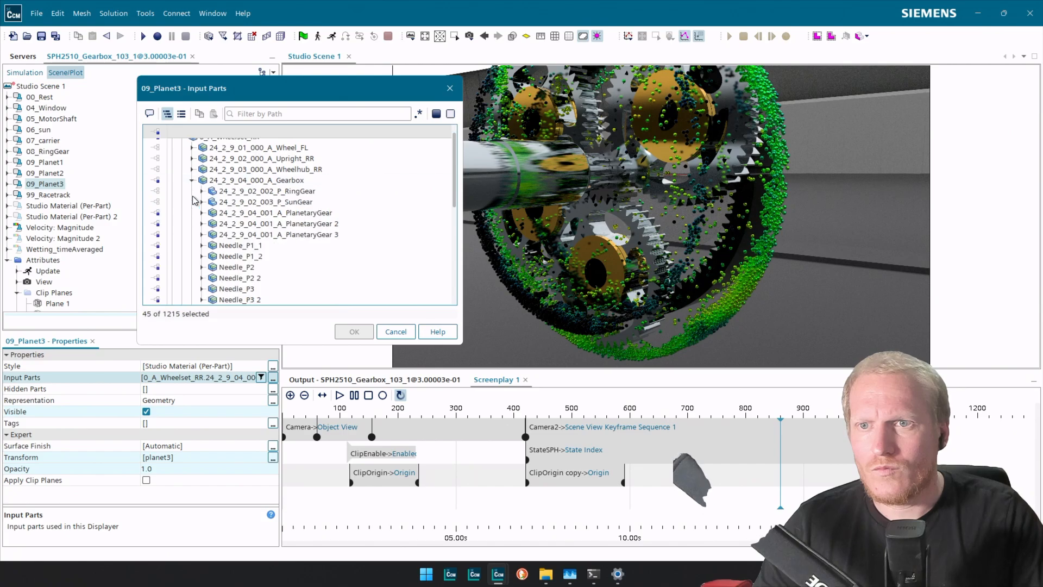
pyautogui.click(435, 113)
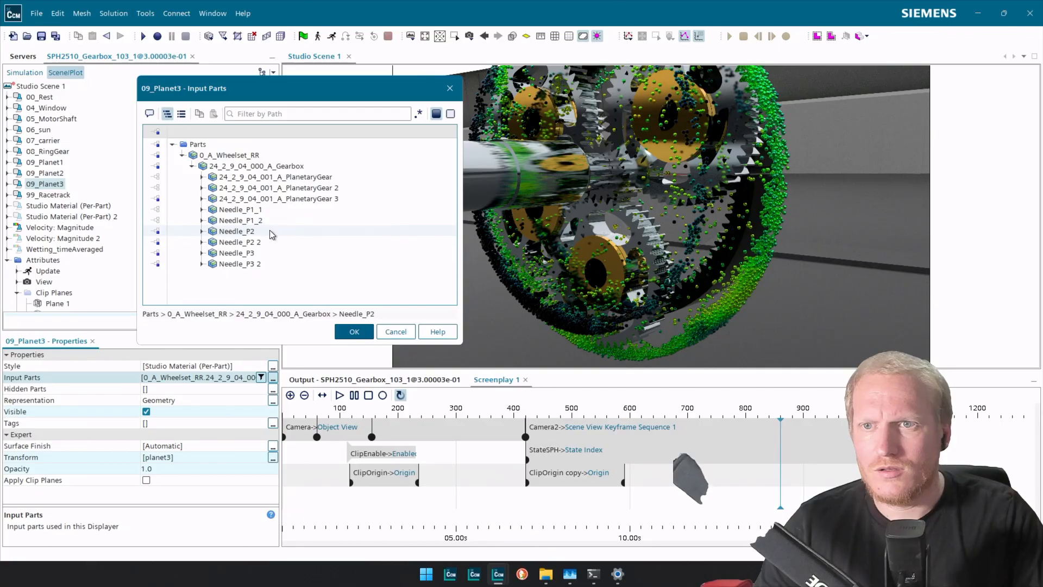
pyautogui.click(353, 332)
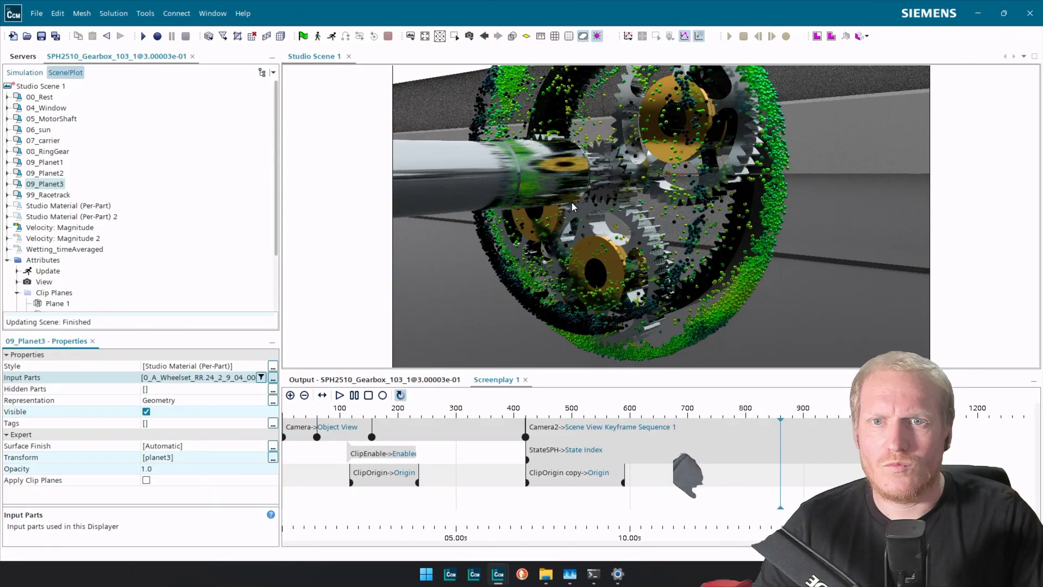
# Inspect the planet gears up close and compare the properties of the 09_Planet1 and 09_Planet2 displayers.
pyautogui.moveTo(571, 202); pyautogui.dragTo(609, 216)
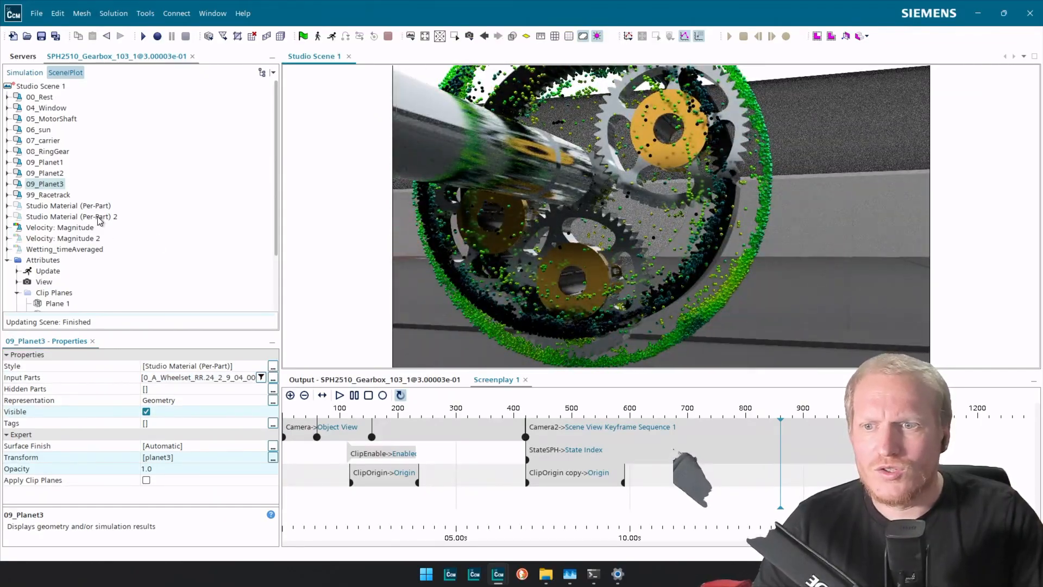
pyautogui.click(59, 173)
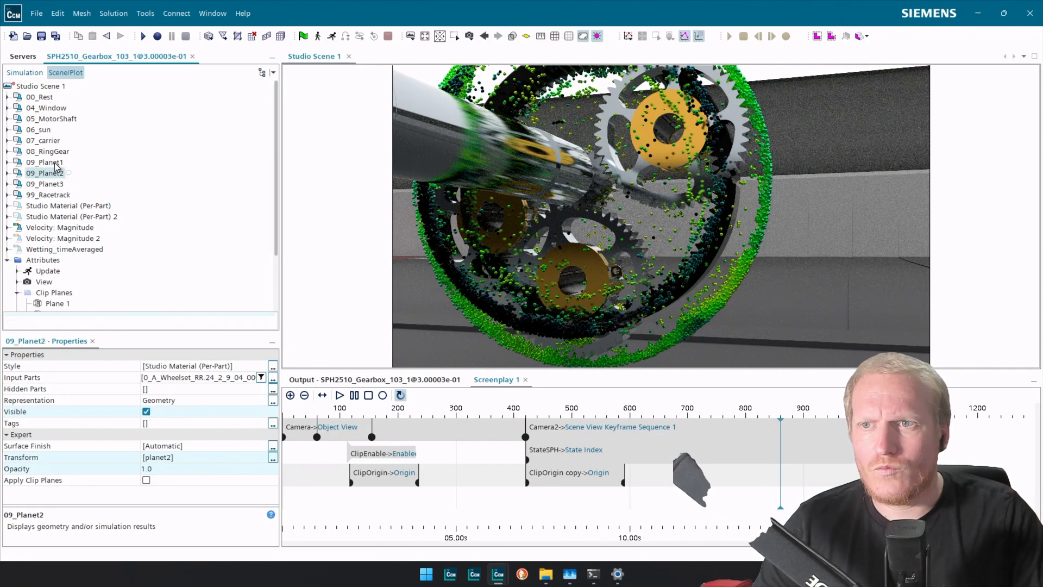
pyautogui.click(55, 163)
pyautogui.press('Down')
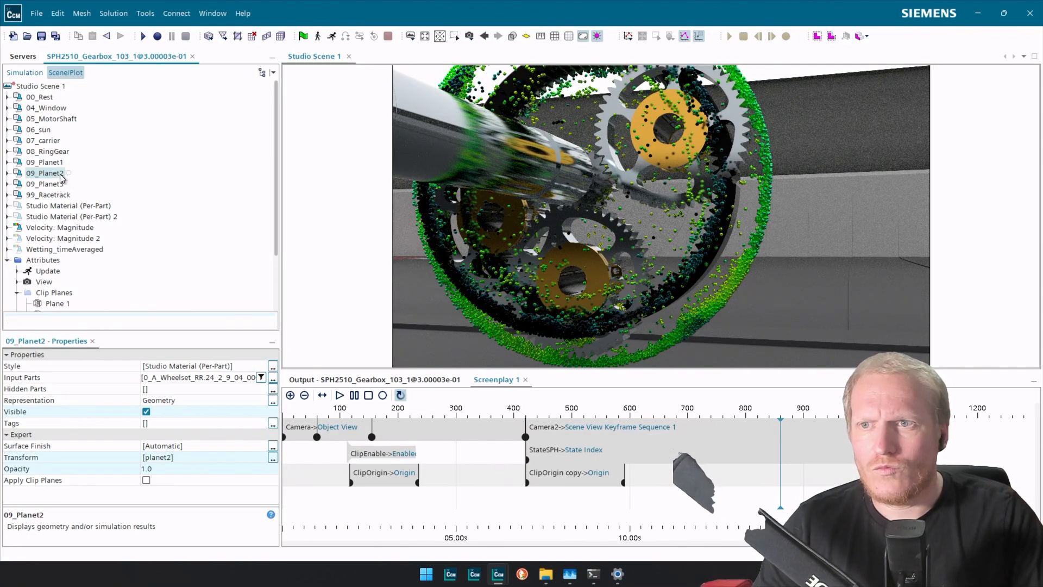
# Check the 09_Planet3 displayer's transform and the DFBI body assigned to each planet motion.
pyautogui.press('Down')
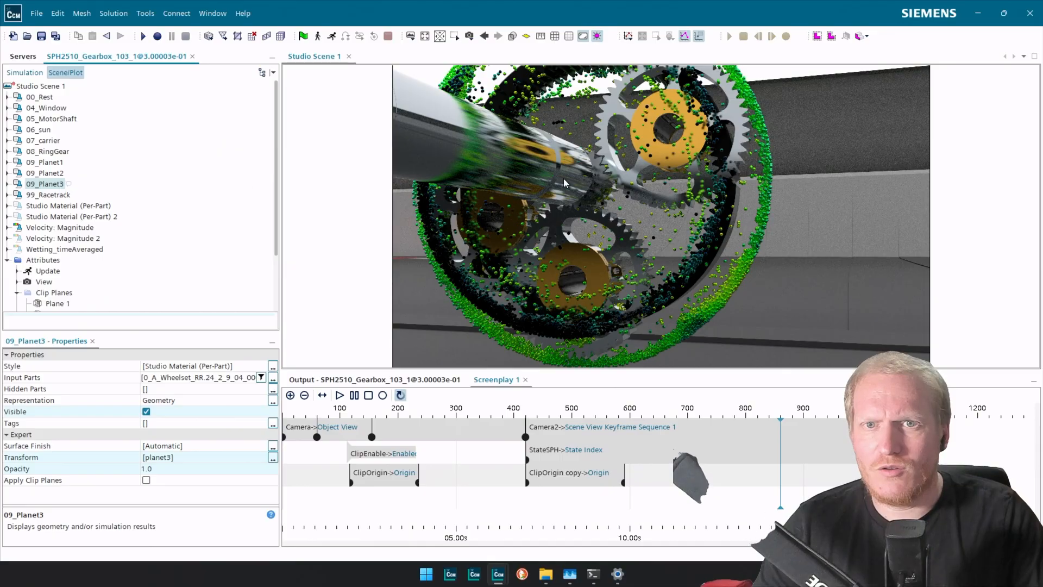
pyautogui.moveTo(563, 178); pyautogui.dragTo(672, 155)
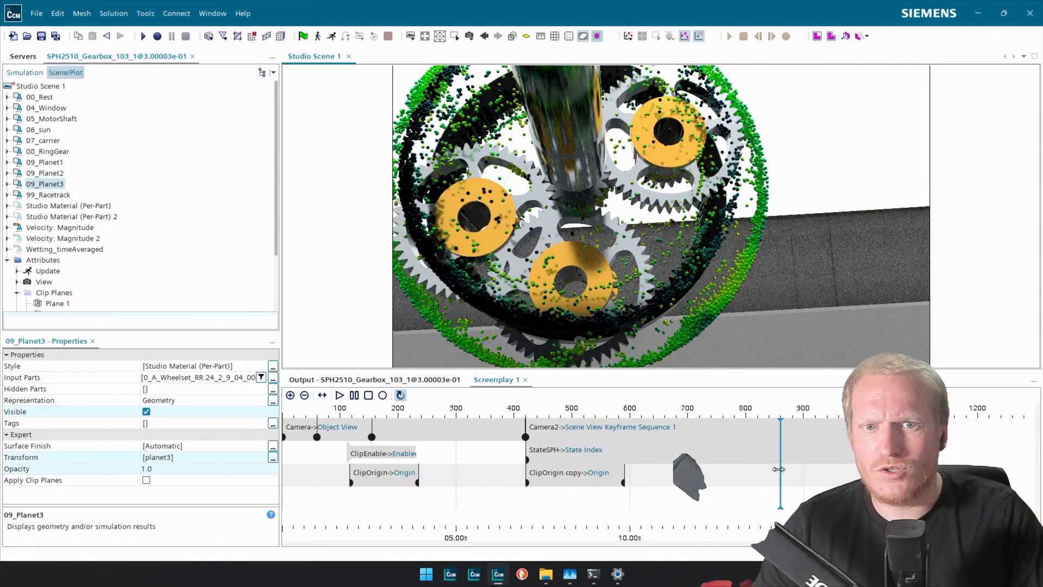
pyautogui.click(25, 72)
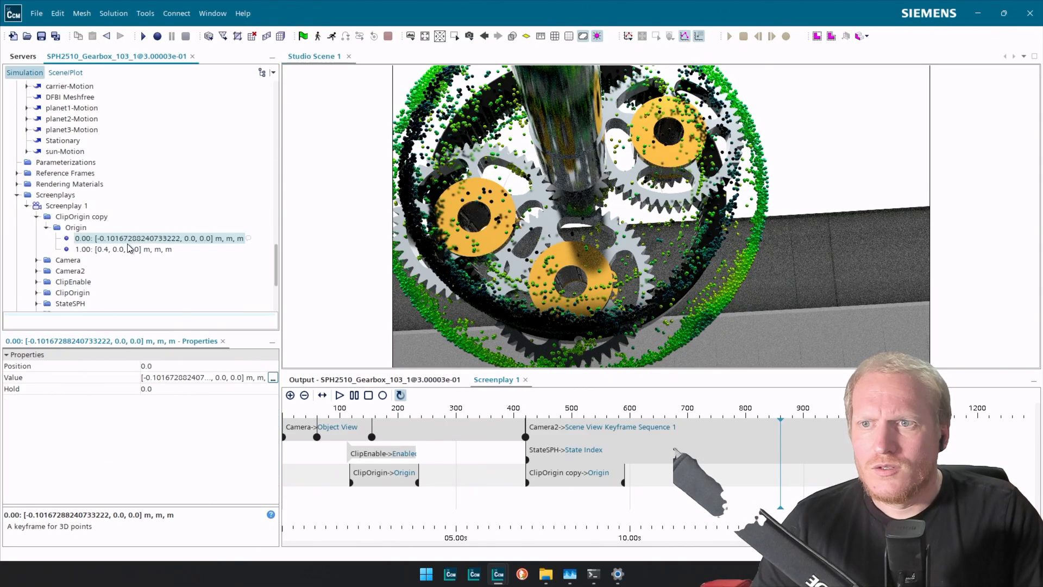
pyautogui.scroll(5, 101, 237)
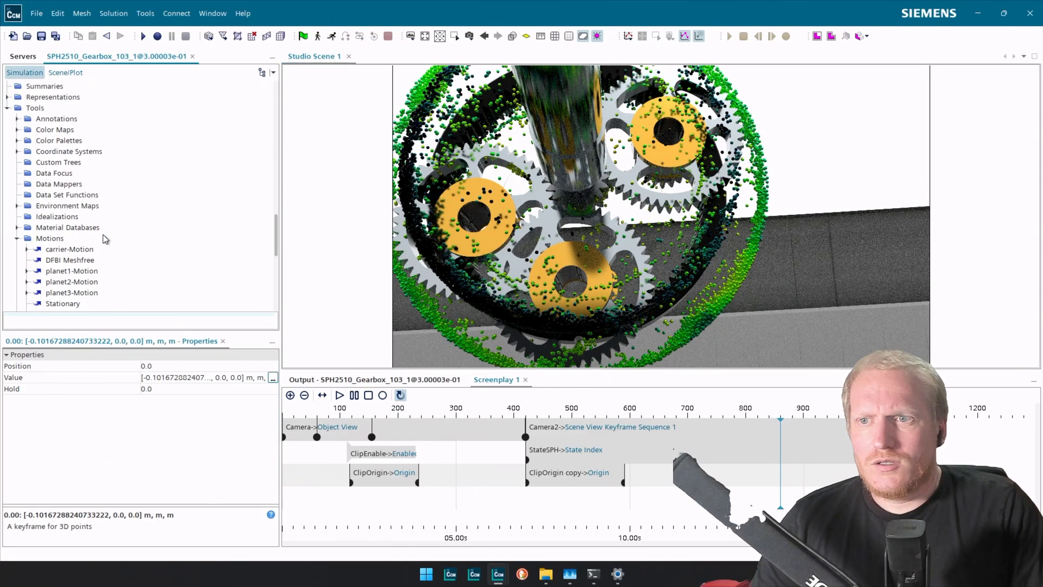
pyautogui.click(73, 272)
pyautogui.click(75, 282)
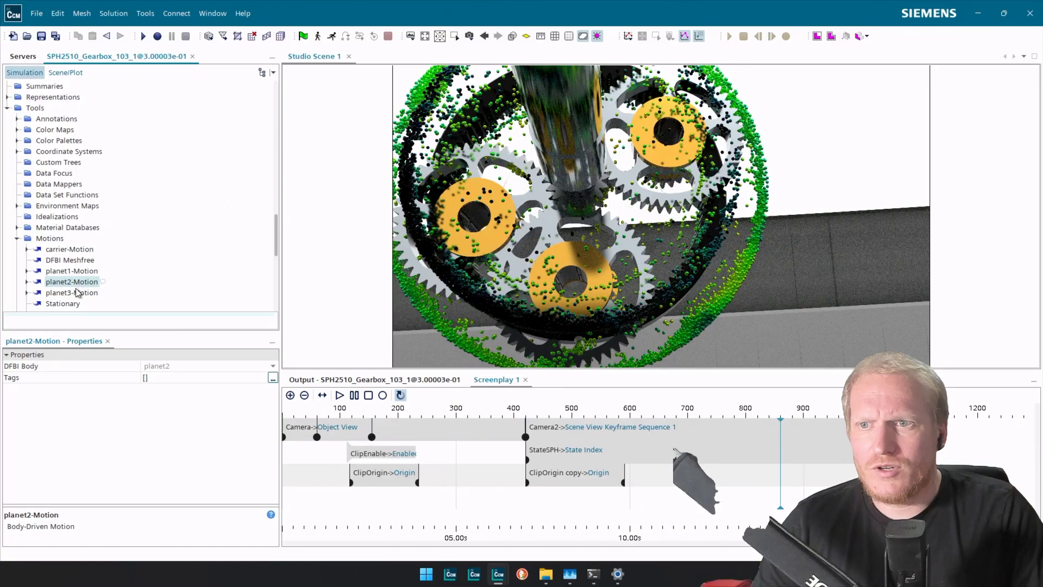
pyautogui.click(76, 292)
# Check which motion the planet1, planet2 and planet3 transforms use.
pyautogui.scroll(-10, 96, 289)
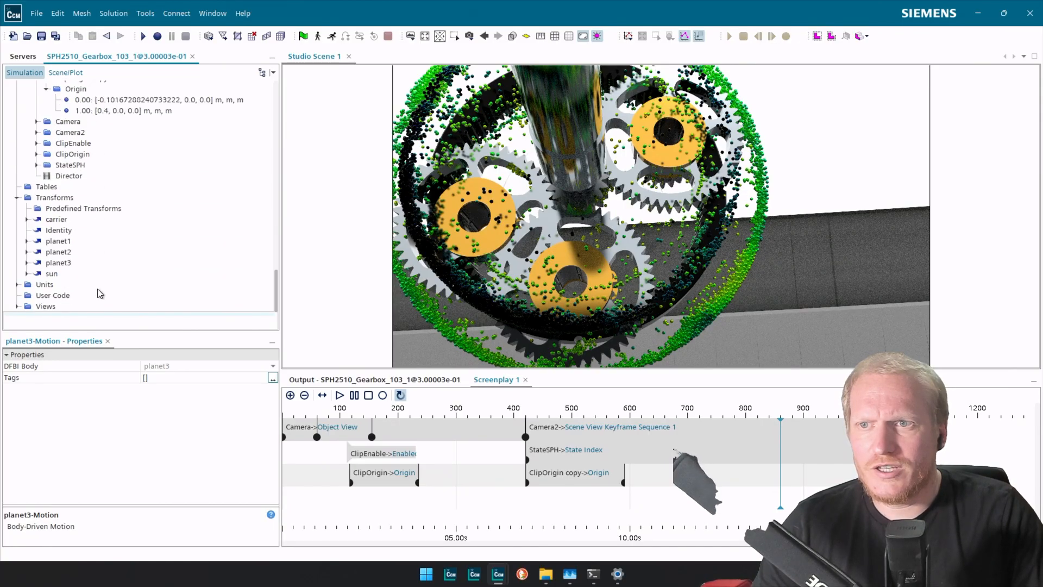
pyautogui.click(54, 241)
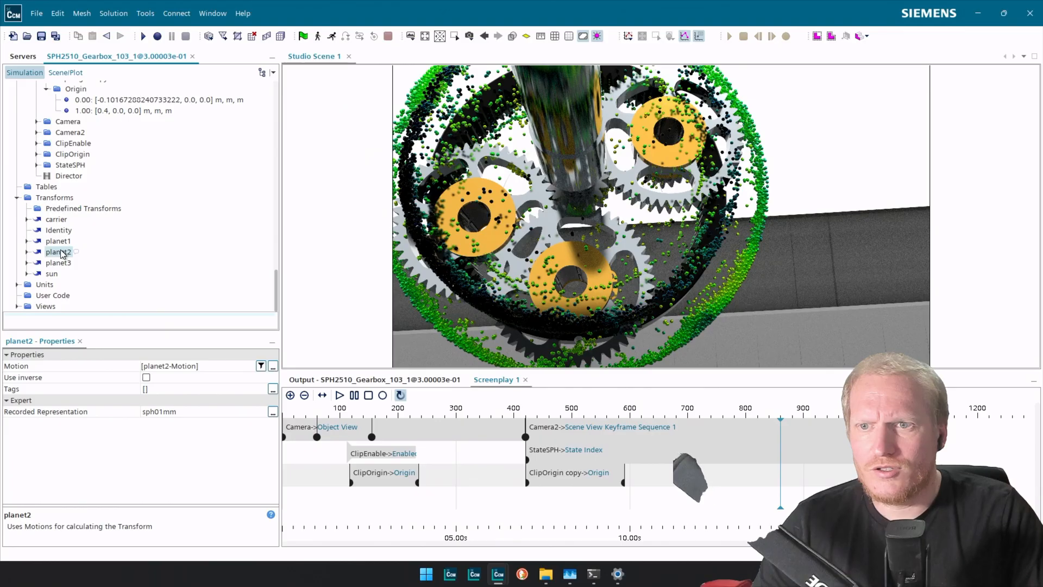
pyautogui.click(64, 263)
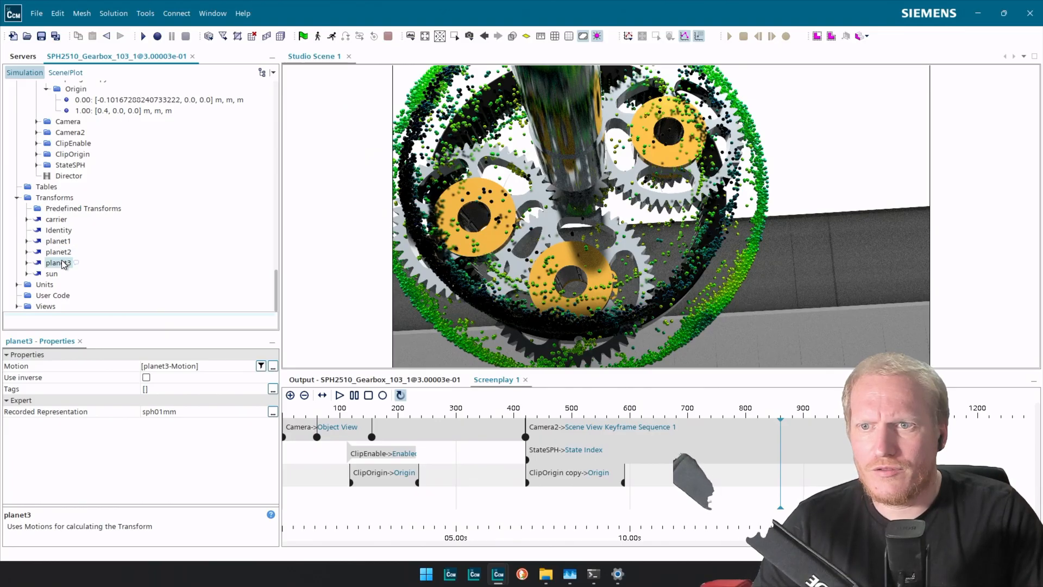
pyautogui.scroll(15, 64, 264)
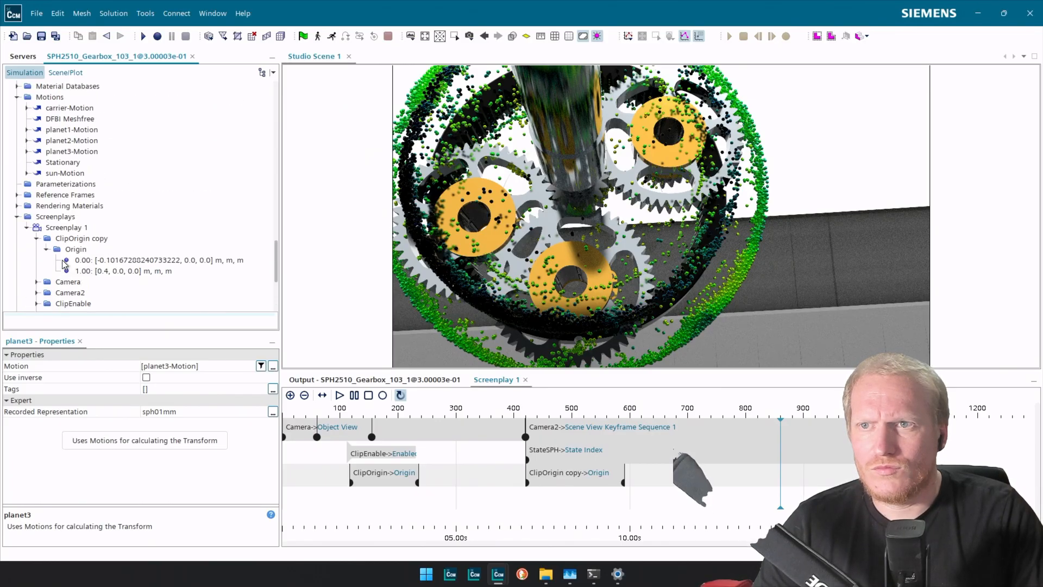
pyautogui.scroll(-15, 68, 265)
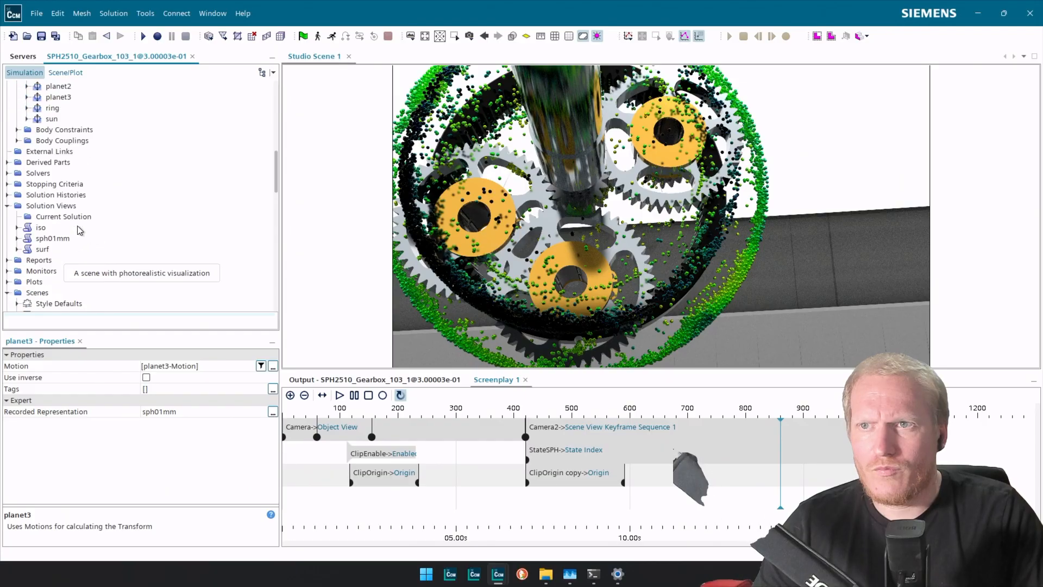
# Compare the body surface and motion settings of the planet1, planet2 and planet3 6-DOF bodies.
pyautogui.click(64, 250)
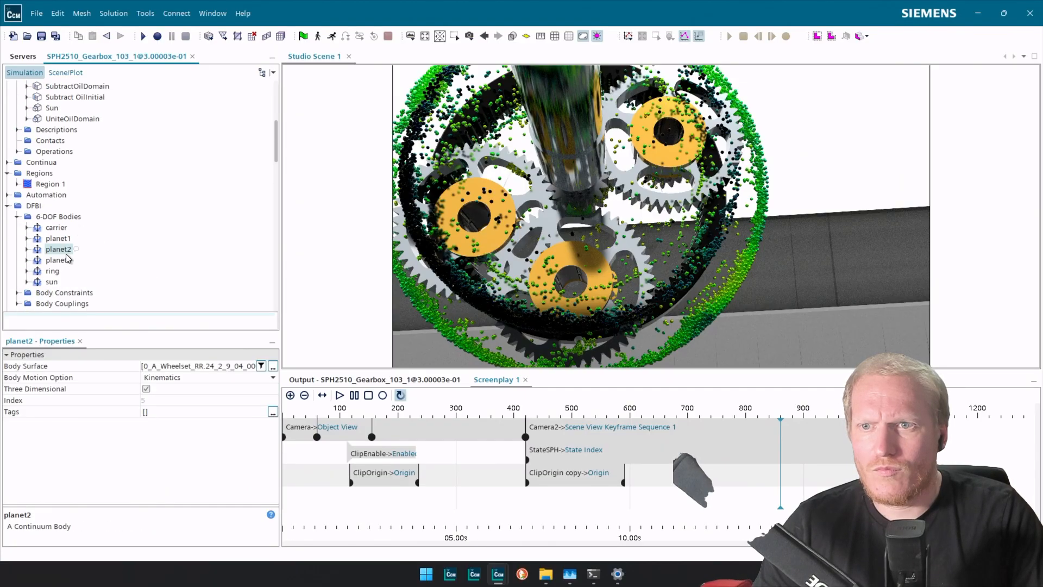
pyautogui.click(57, 239)
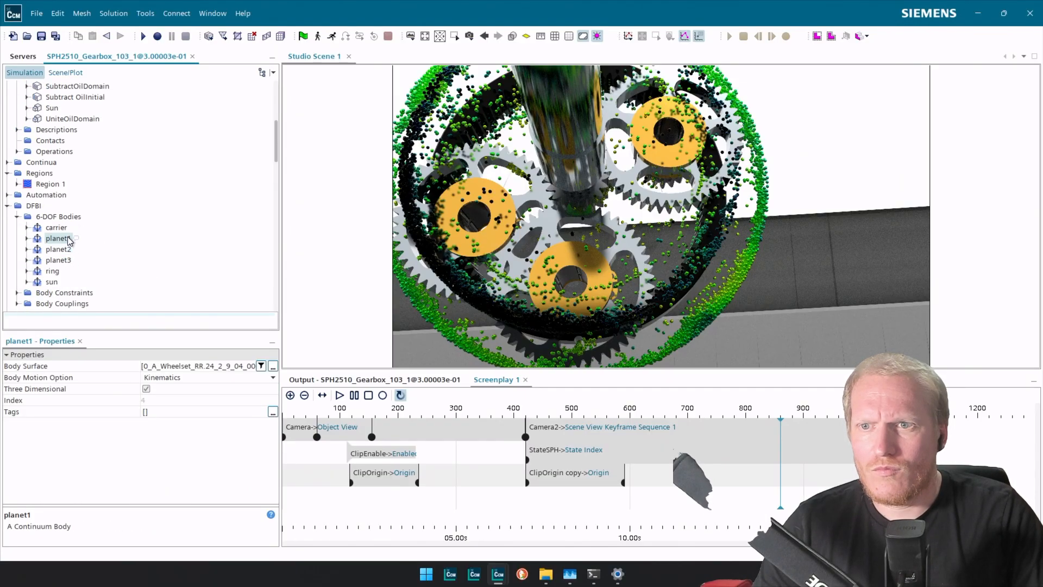
pyautogui.click(63, 260)
pyautogui.scroll(7, 75, 217)
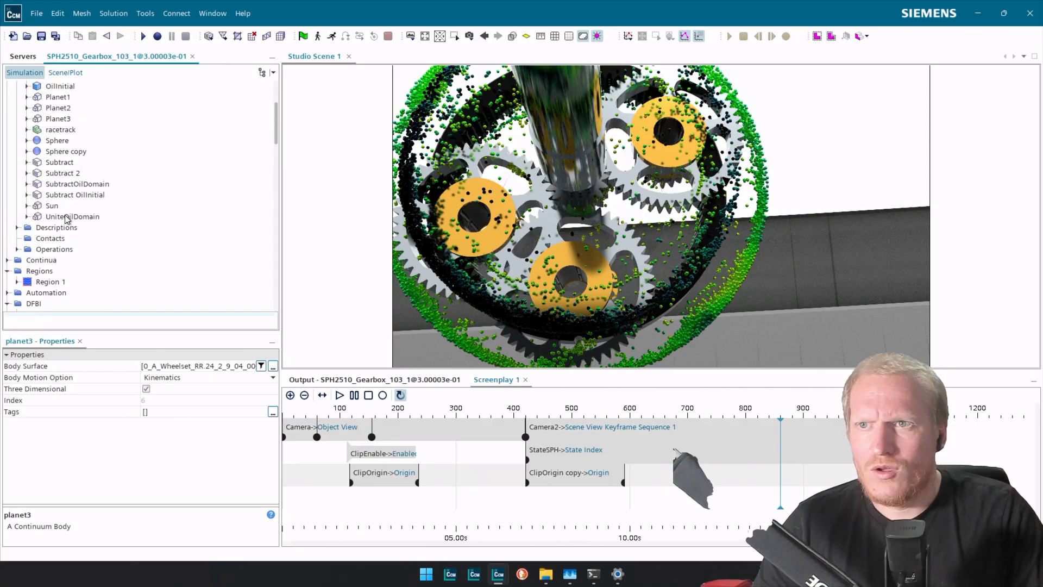
pyautogui.scroll(-10, 86, 186)
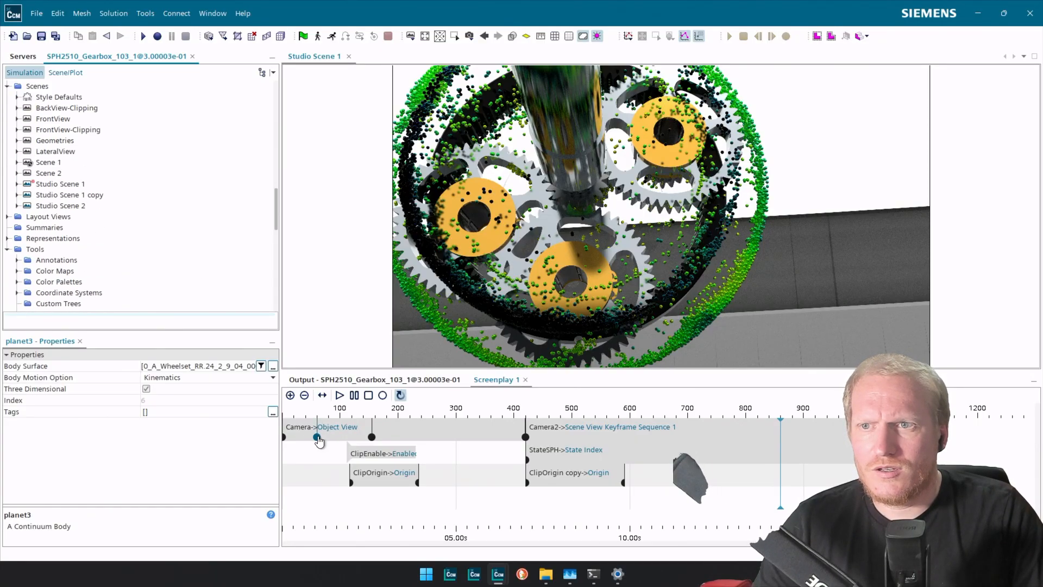
# Disable the Camera and Camera2 actions of Screenplay 1 together.
pyautogui.scroll(-1, 39, 201)
pyautogui.scroll(-8, 40, 201)
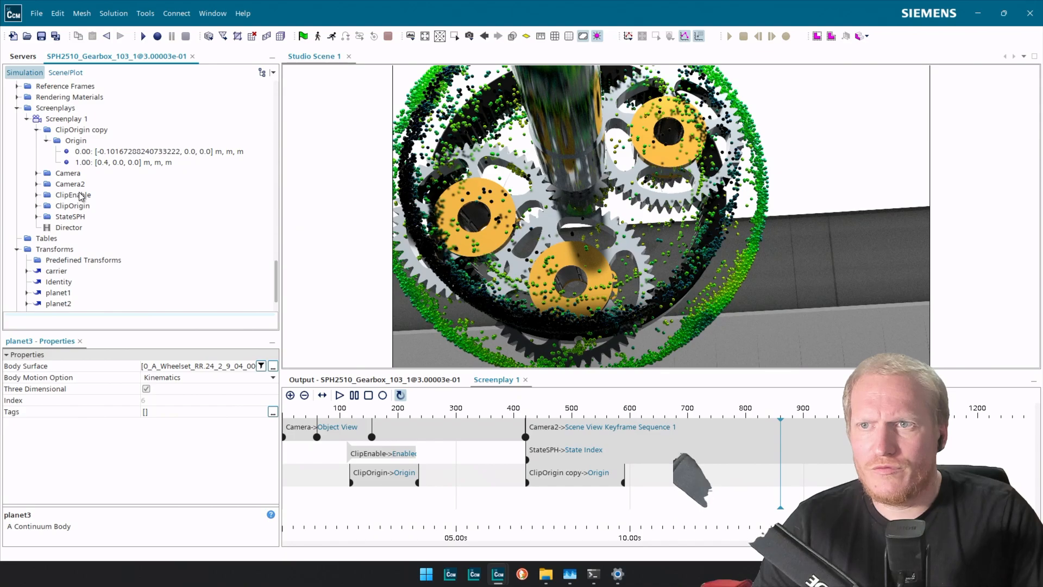
pyautogui.click(36, 130)
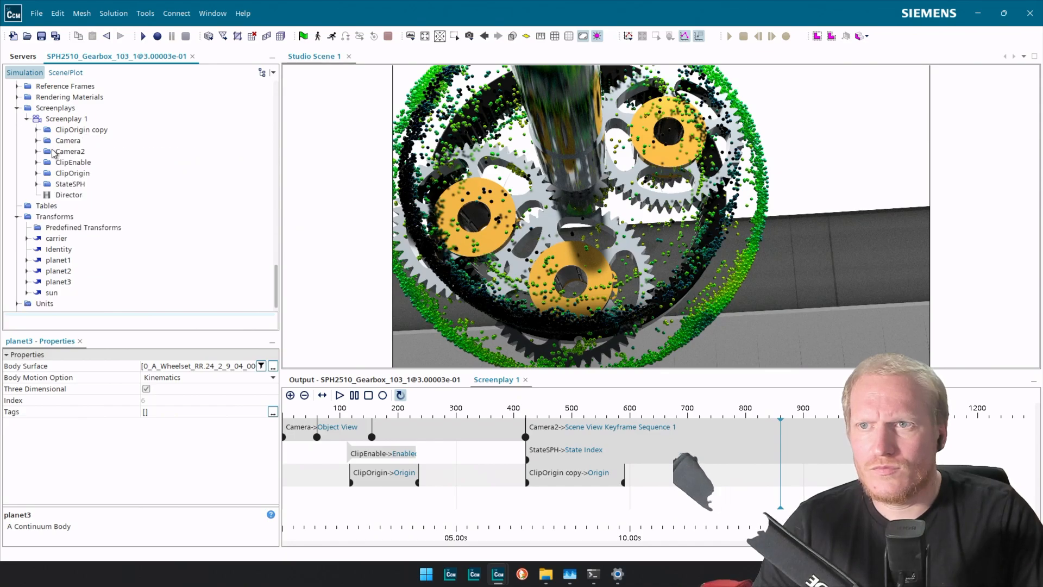
pyautogui.click(71, 152)
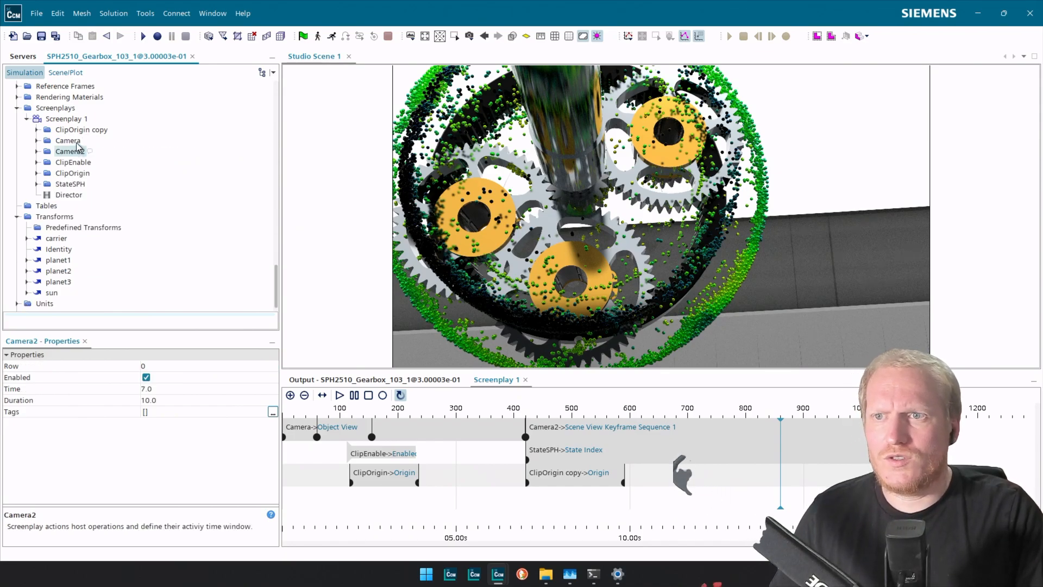
pyautogui.keyDown('ctrl'); pyautogui.click(68, 141); pyautogui.keyUp('ctrl')
pyautogui.click(147, 377)
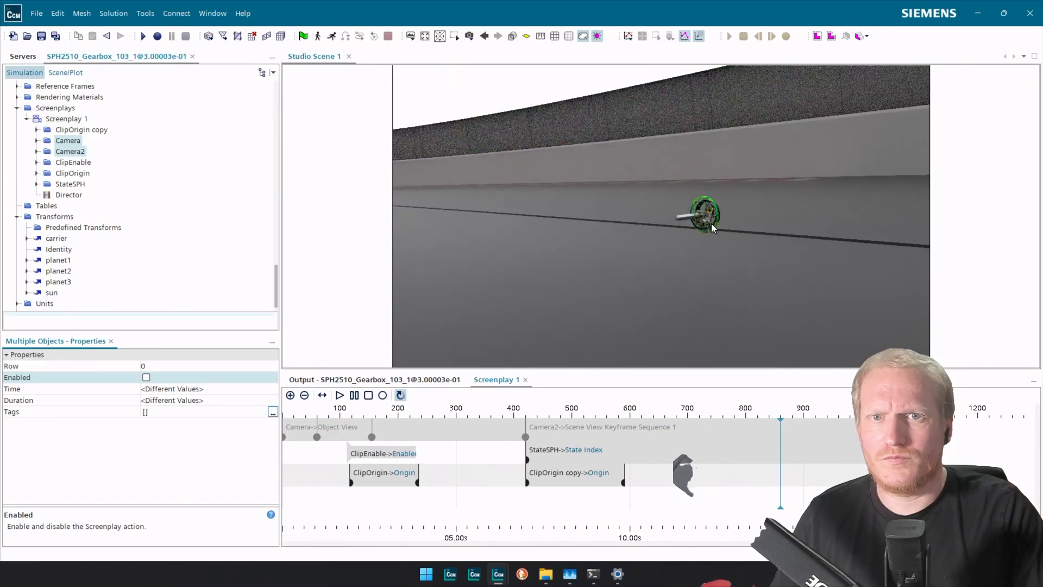
# Examine the planet gears and oil particles up close from both sides at about frame 700 of the screenplay.
pyautogui.scroll(5, 712, 224)
pyautogui.scroll(3, 703, 217)
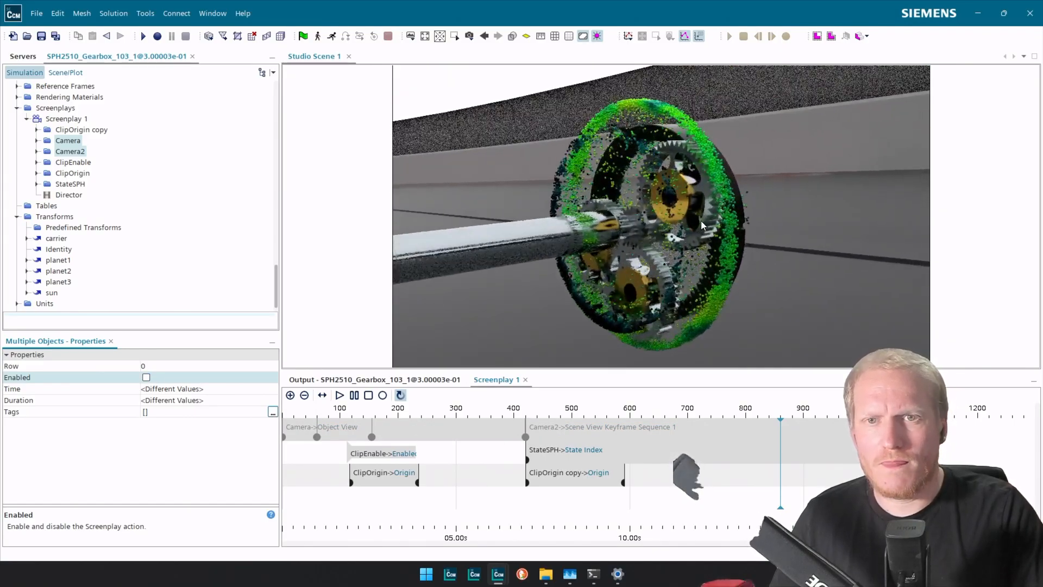
pyautogui.moveTo(774, 456); pyautogui.dragTo(695, 455)
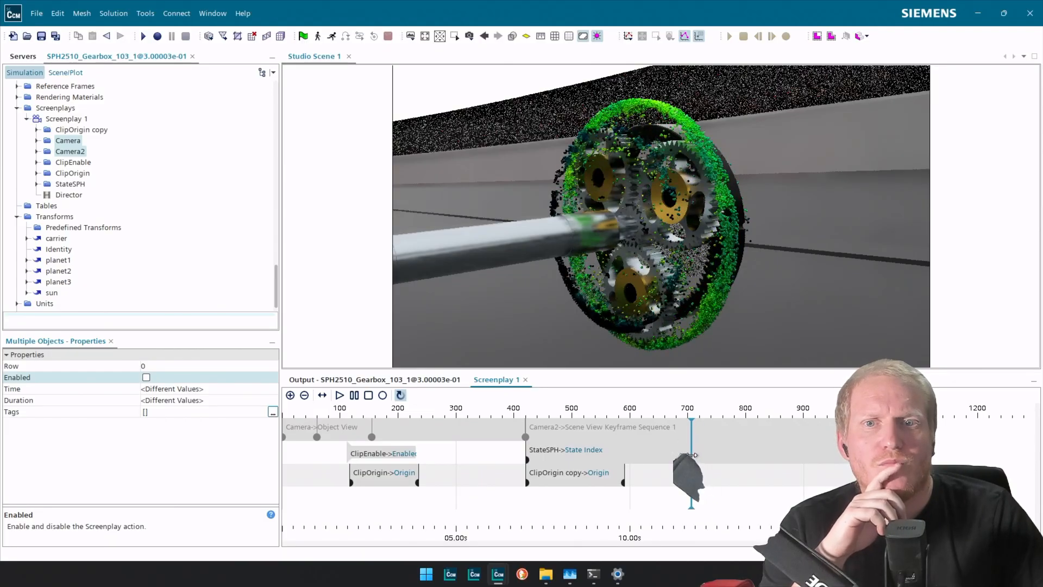
pyautogui.scroll(10, 616, 207)
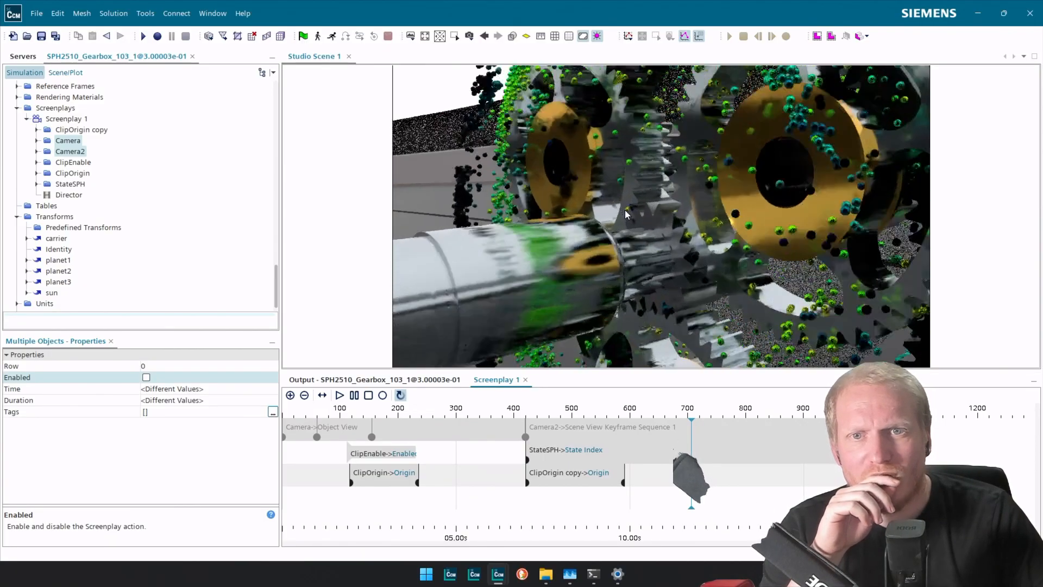
pyautogui.scroll(10, 752, 238)
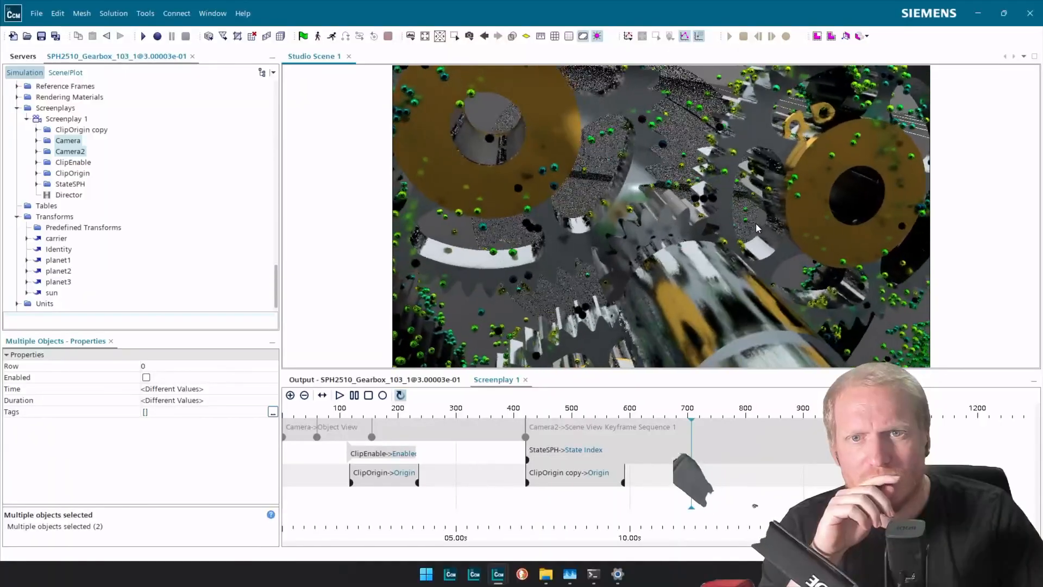
pyautogui.scroll(-10, 441, 210)
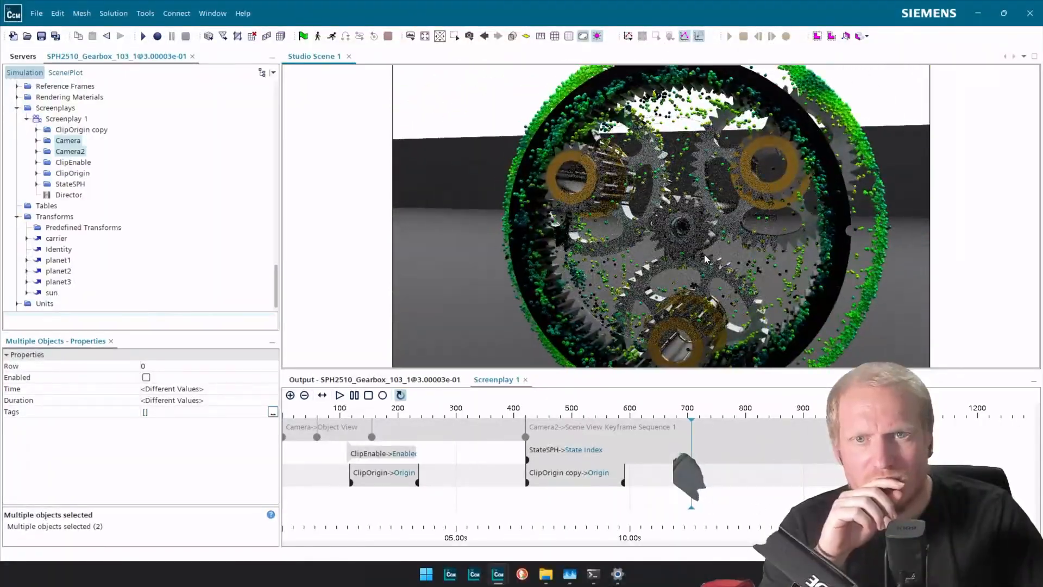
pyautogui.scroll(6, 797, 264)
pyautogui.scroll(-5, 801, 260)
pyautogui.scroll(-4, 800, 259)
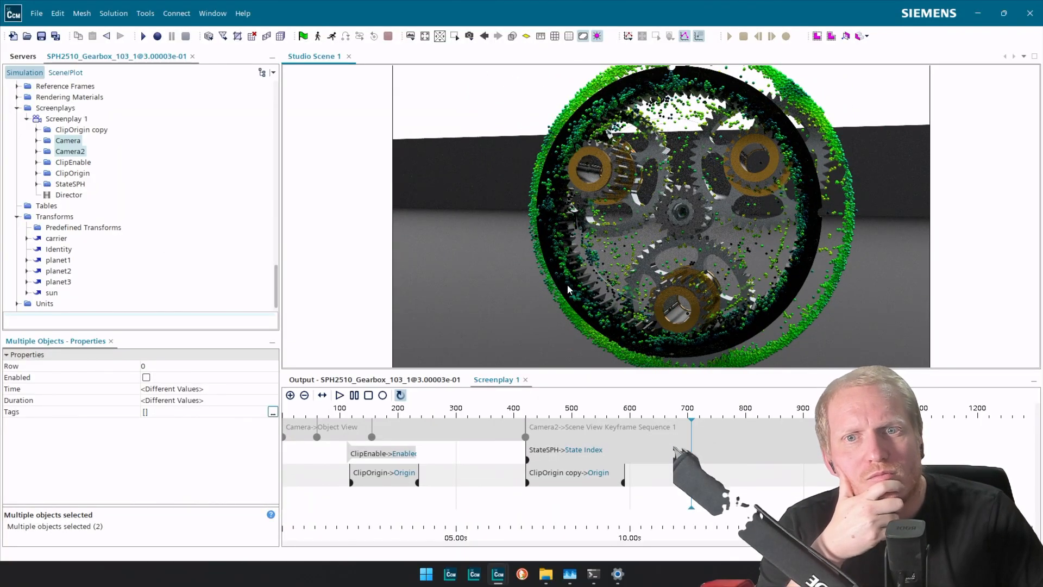
pyautogui.scroll(-2, 609, 278)
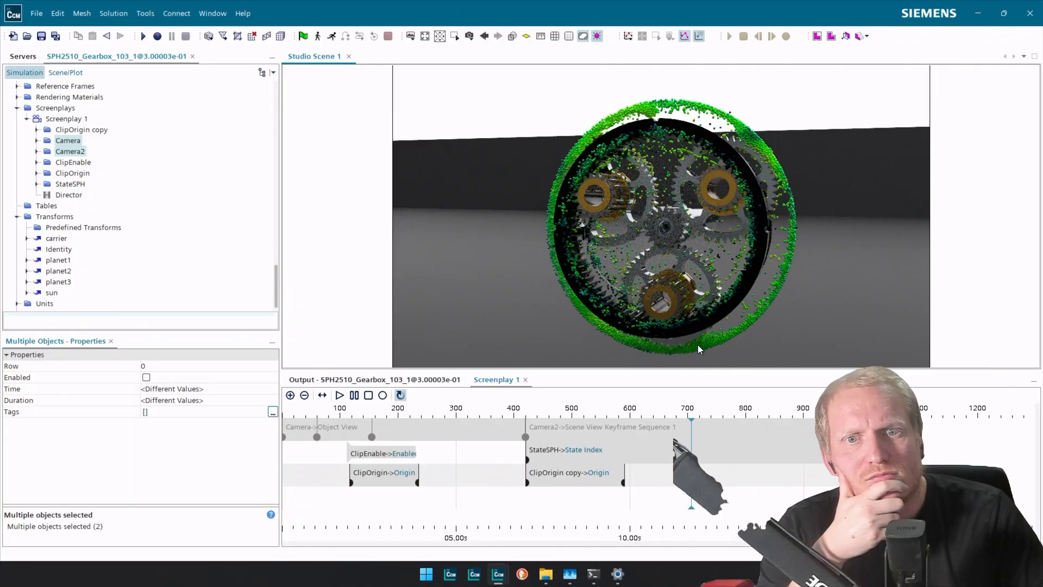
pyautogui.scroll(1, 713, 336)
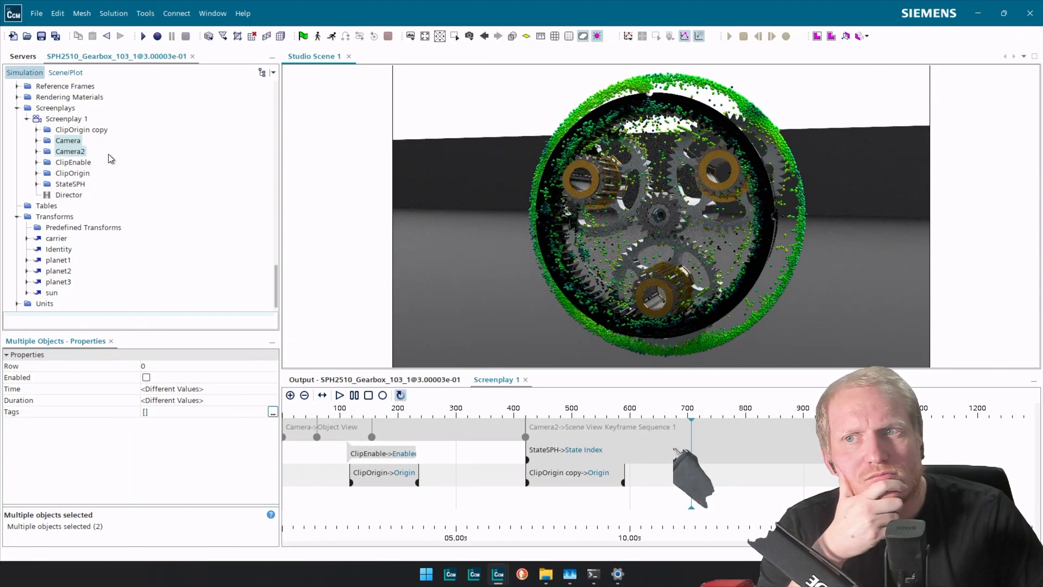
# Save the simulation and re-enable the Camera and Camera2 screenplay actions.
pyautogui.click(41, 37)
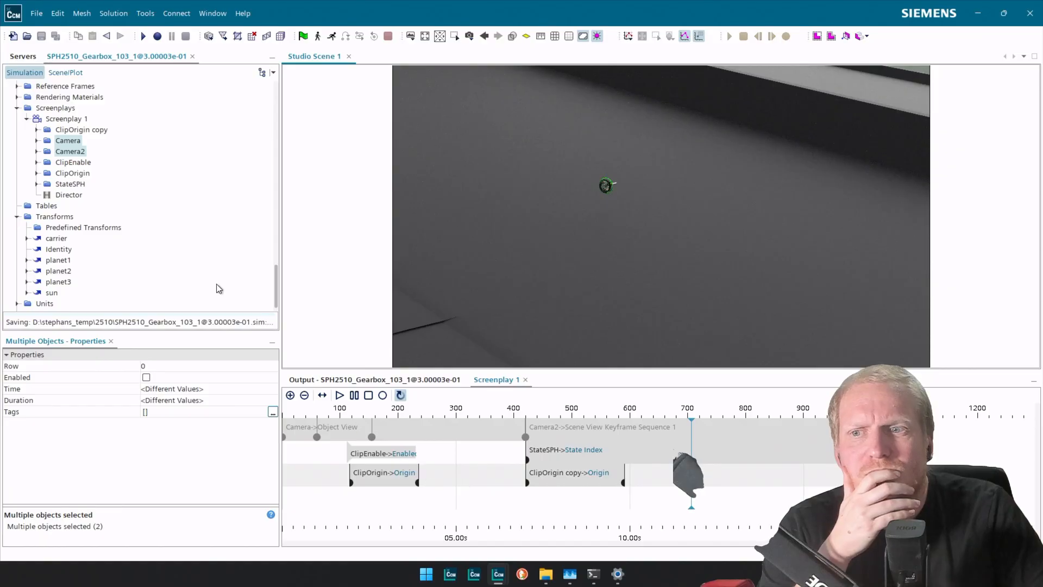
pyautogui.click(146, 377)
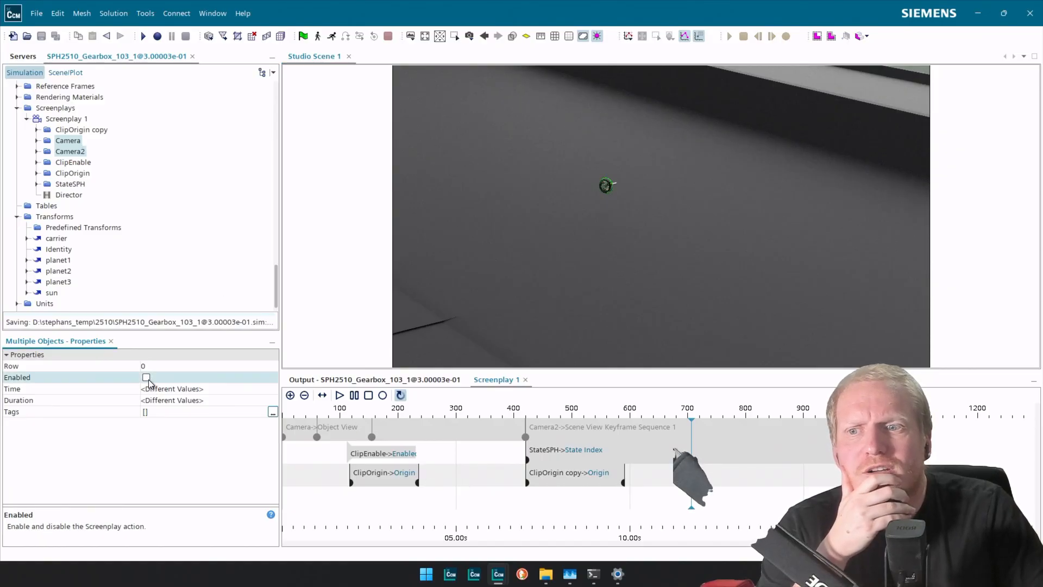
# Play Screenplay 1 with its timeline zoomed out to show the whole sequence, and stop the playback.
pyautogui.click(340, 395)
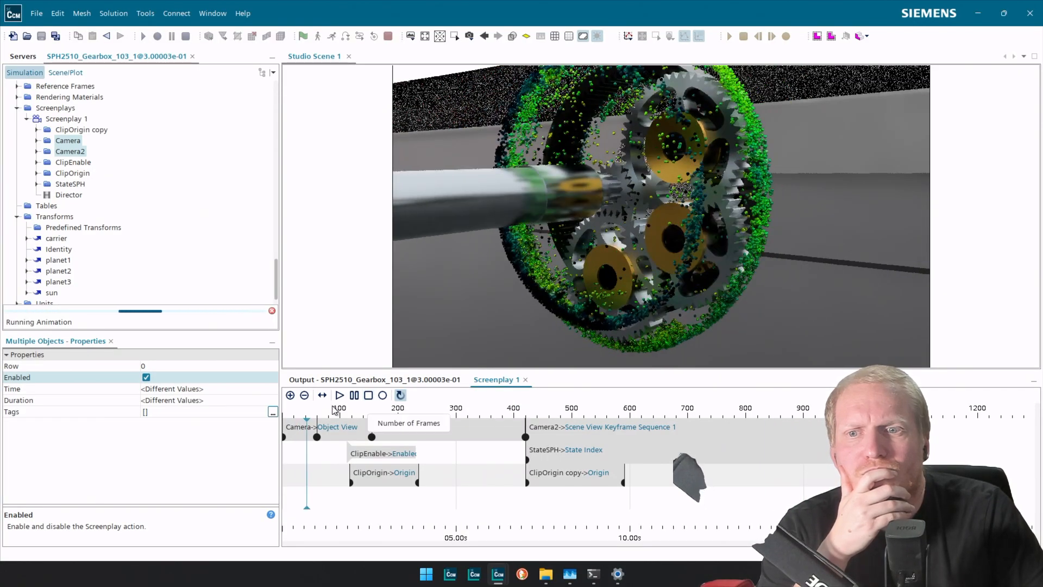
pyautogui.click(308, 397)
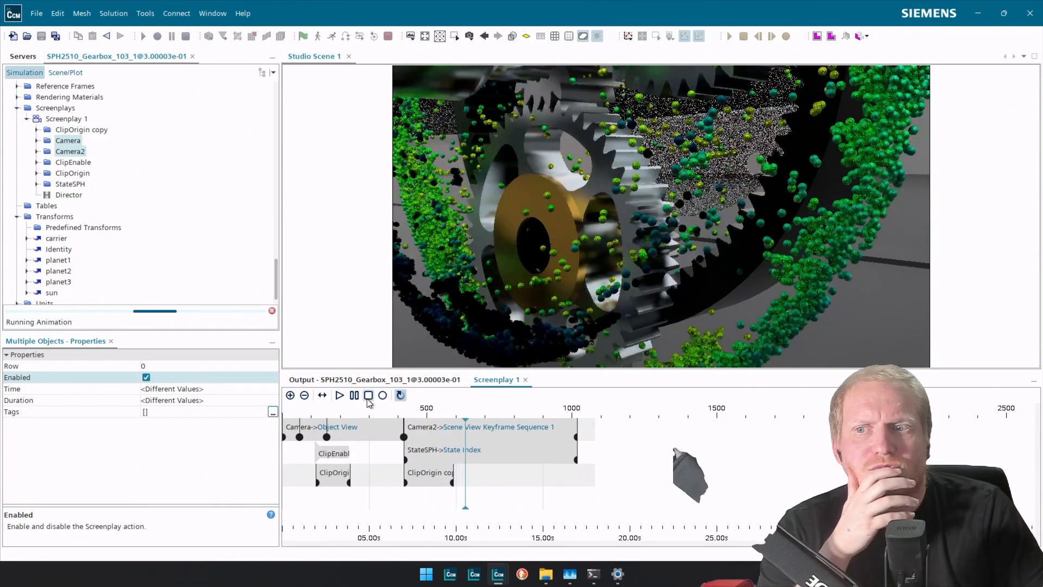
pyautogui.click(367, 399)
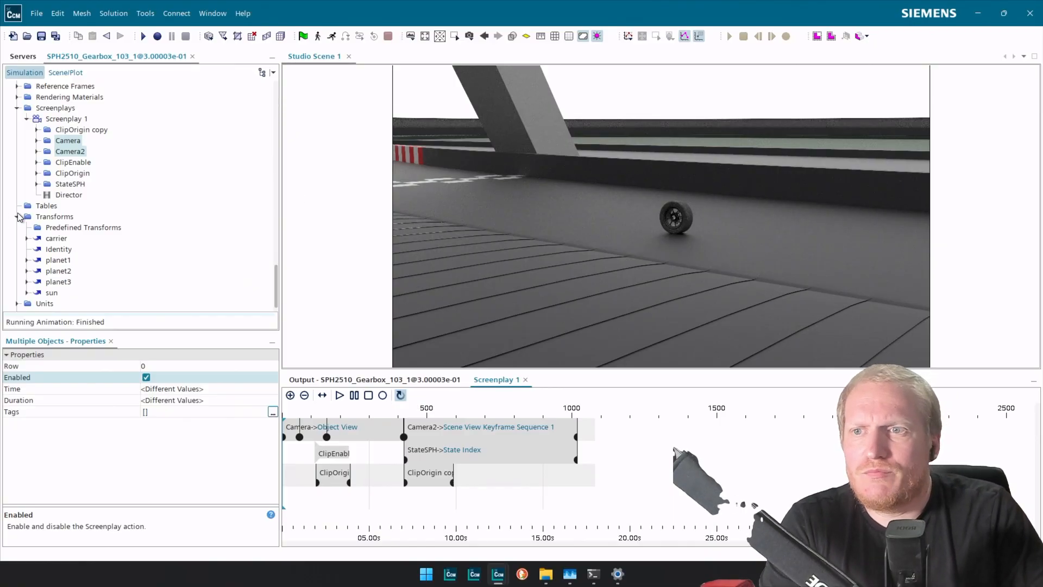
# Set the End Duration of the Screenplay 1 Director to 0.
pyautogui.click(68, 195)
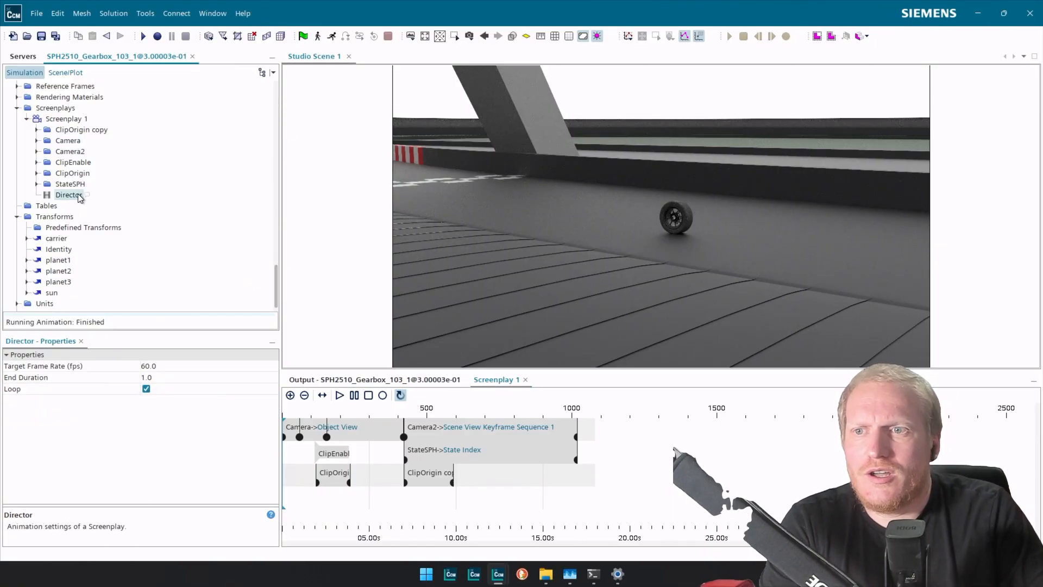
pyautogui.click(155, 376)
pyautogui.write('0')
pyautogui.press('Return')
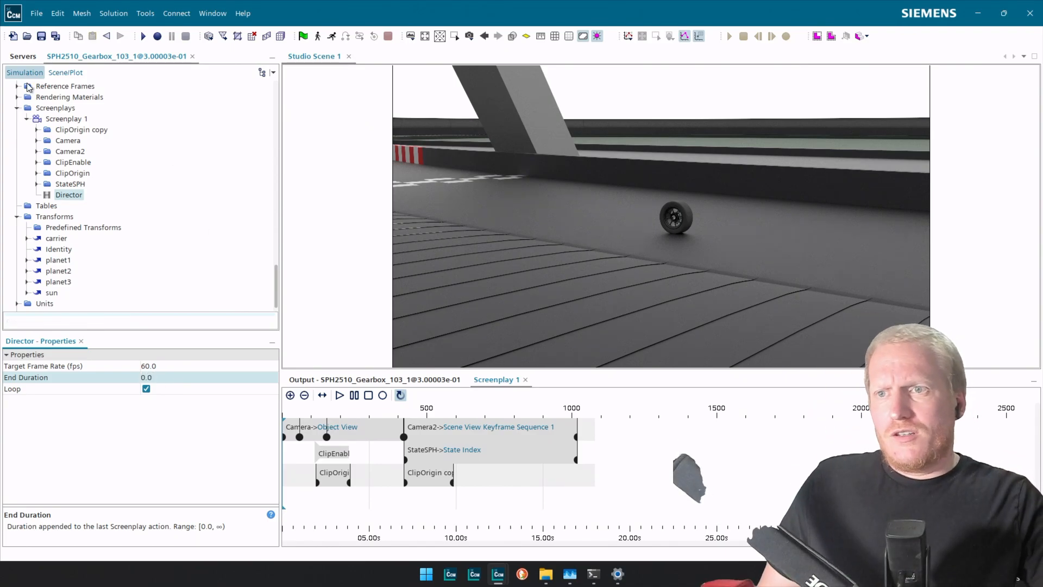
# Set the rendering quality of Studio Scene 1 to High and close the scene.
pyautogui.click(65, 72)
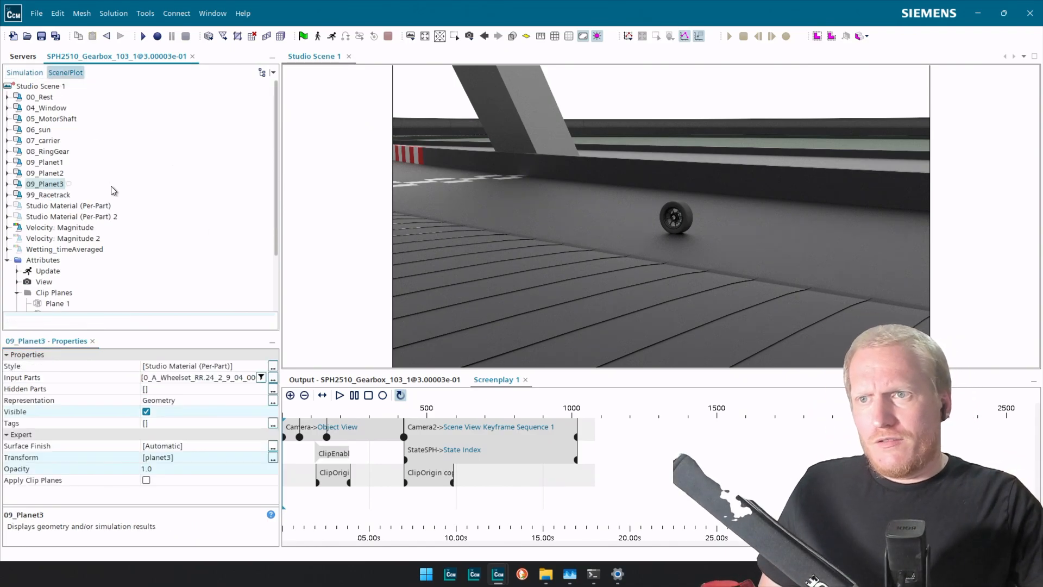
pyautogui.click(49, 85)
pyautogui.click(169, 366)
pyautogui.click(170, 366)
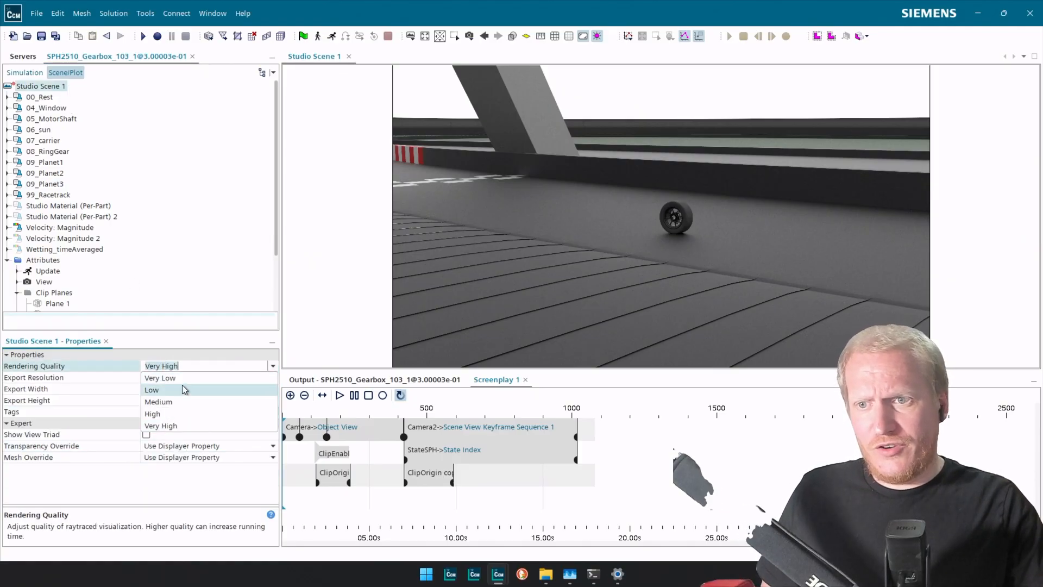
pyautogui.click(172, 415)
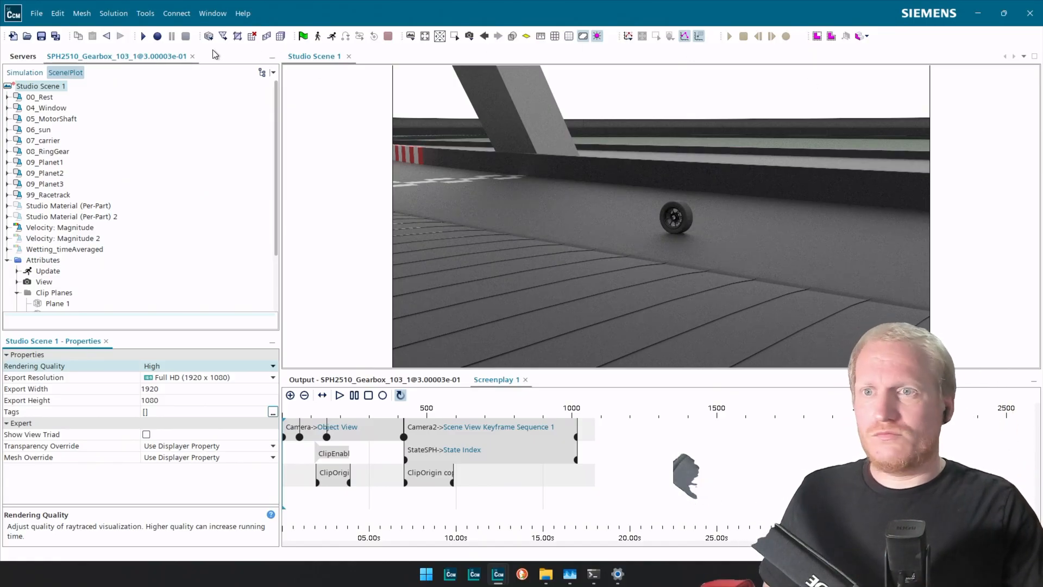
pyautogui.click(349, 56)
# Start writing the Screenplay 1 animation and choose a directory of PNG frames as the movie type.
pyautogui.scroll(3, 96, 159)
pyautogui.scroll(-2, 102, 222)
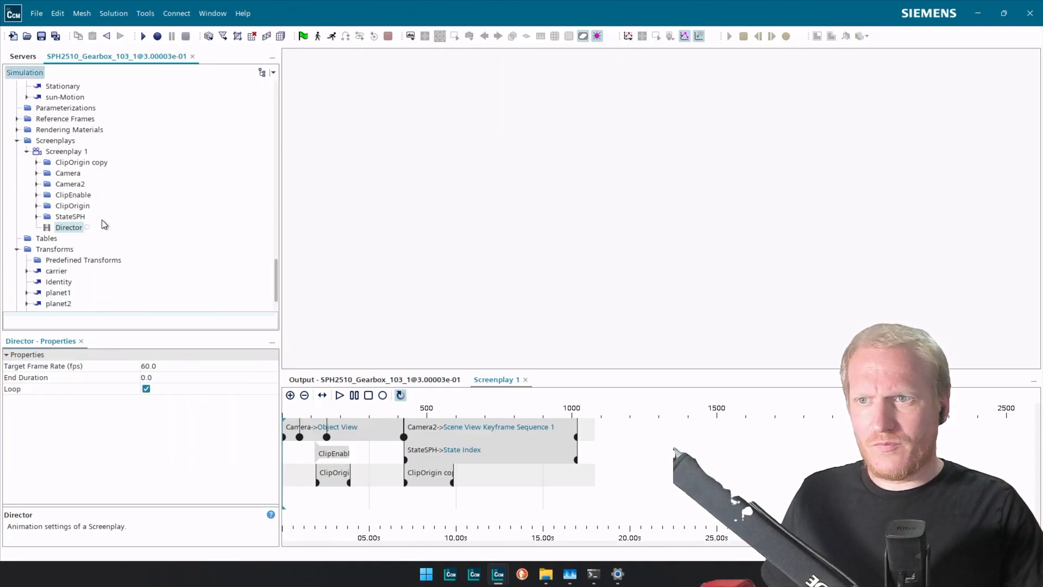
pyautogui.click(81, 152)
pyautogui.click(401, 395)
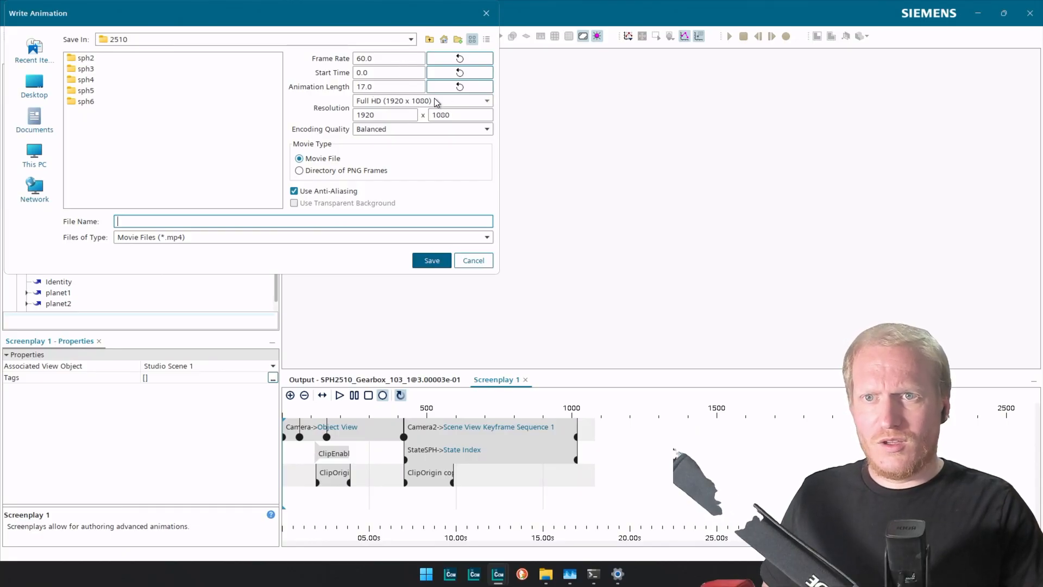
pyautogui.click(341, 173)
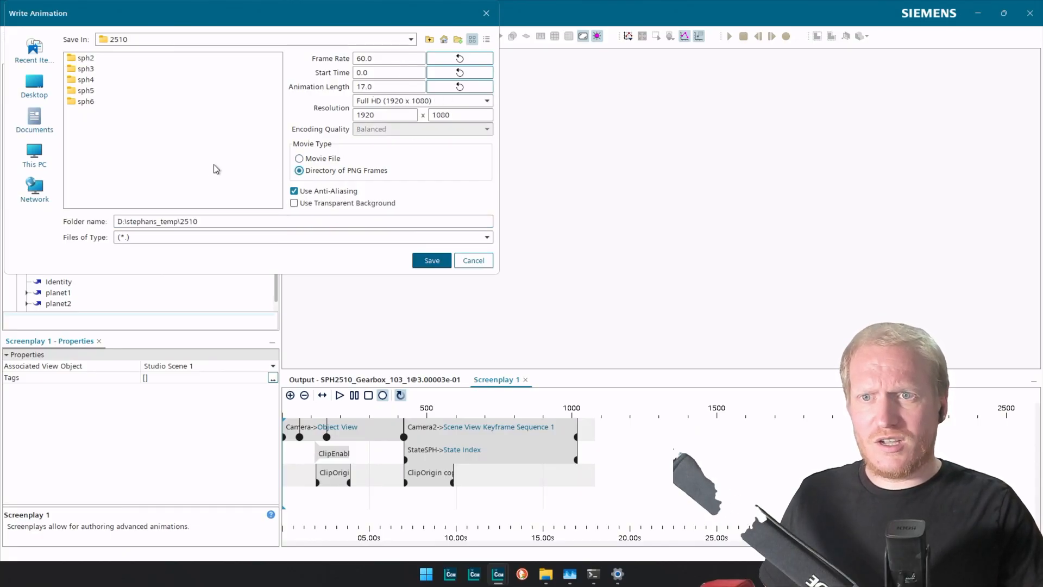
# Create a folder named sph7 inside the 2510 folder and write the animation frames into it.
pyautogui.rightClick(143, 158)
pyautogui.click(179, 192)
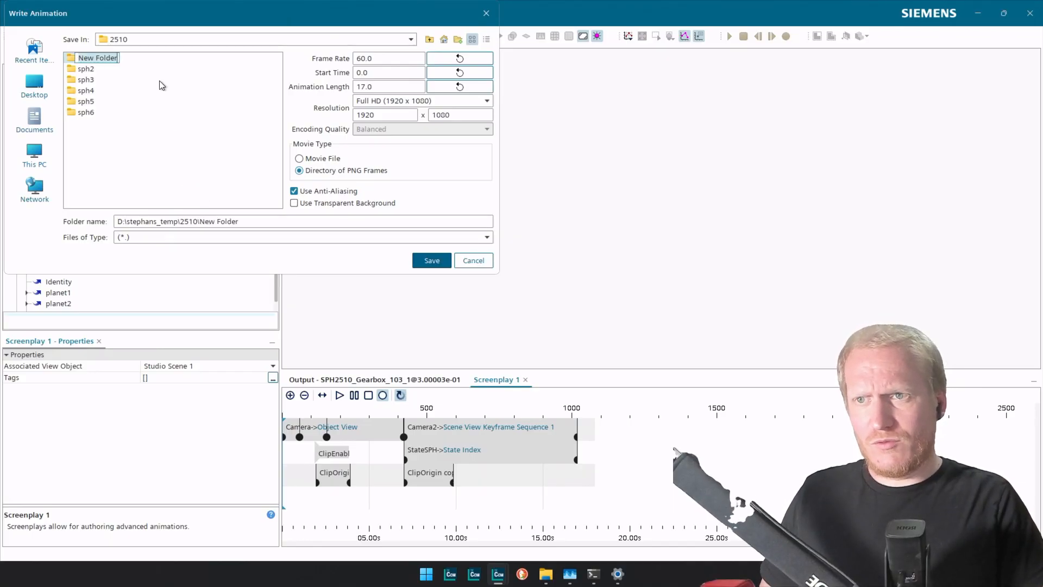
pyautogui.write('sph')
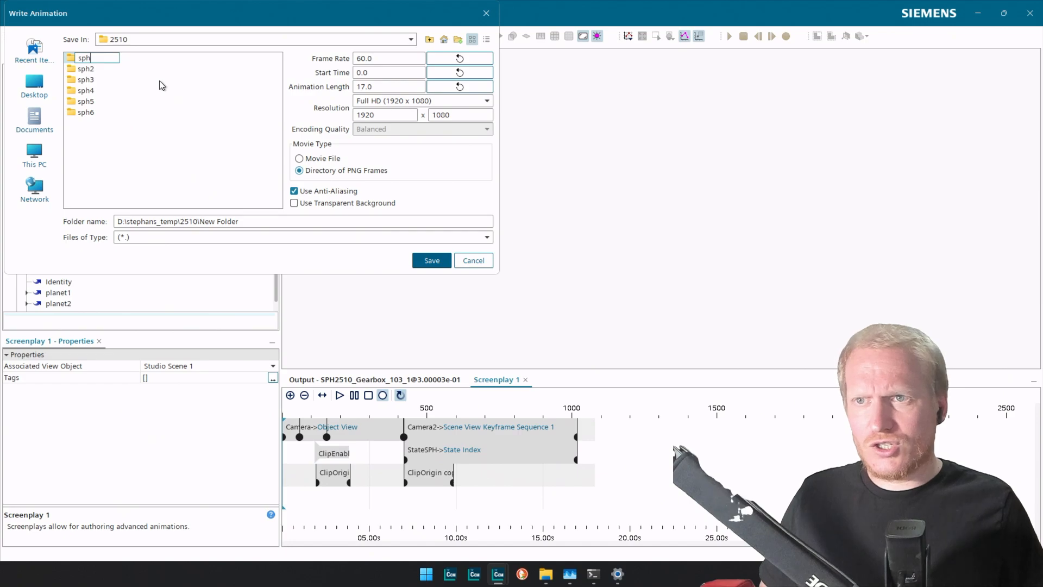
pyautogui.write('7')
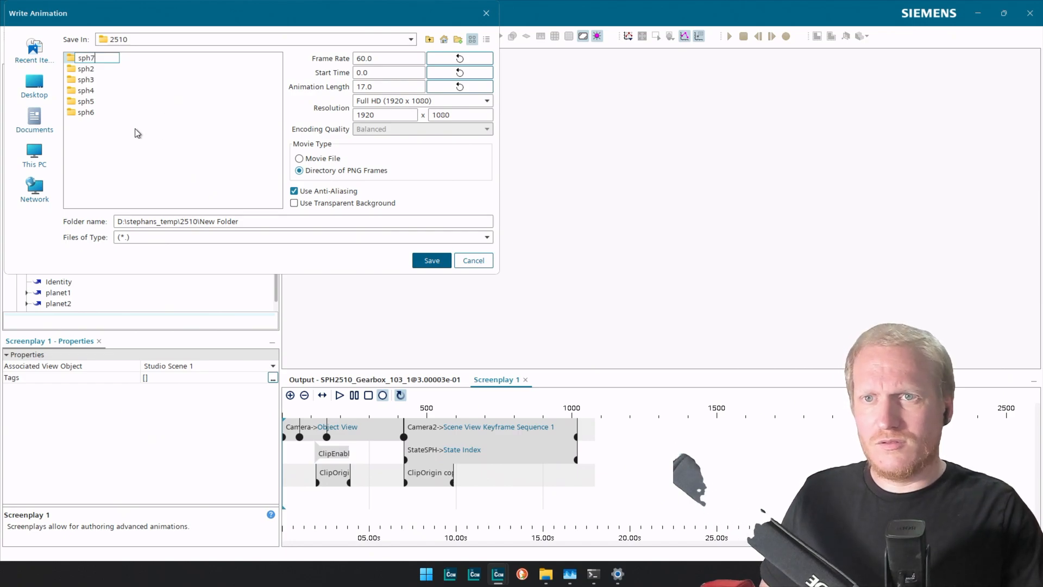
pyautogui.press('Return')
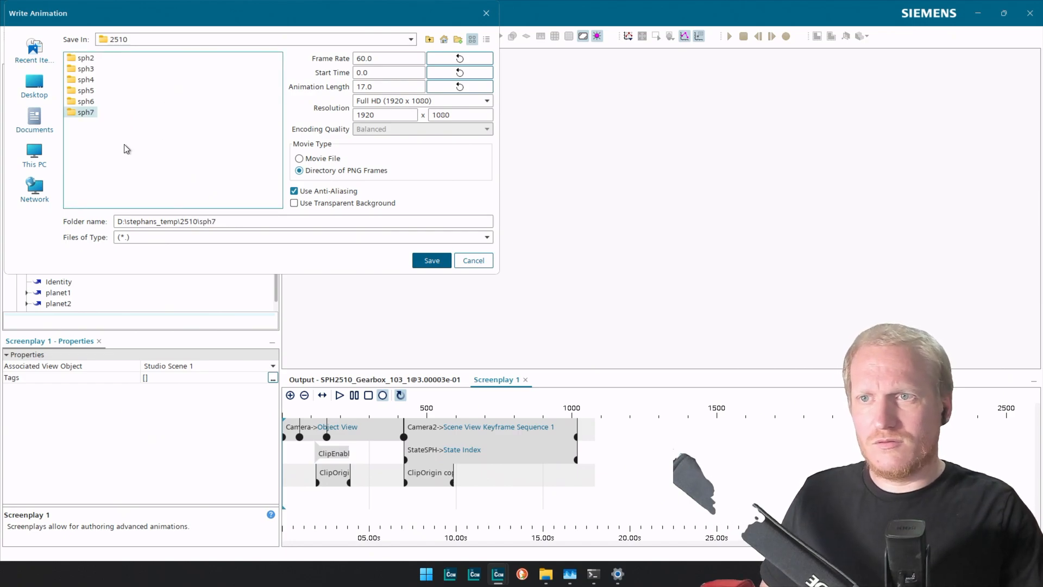
pyautogui.doubleClick(70, 111)
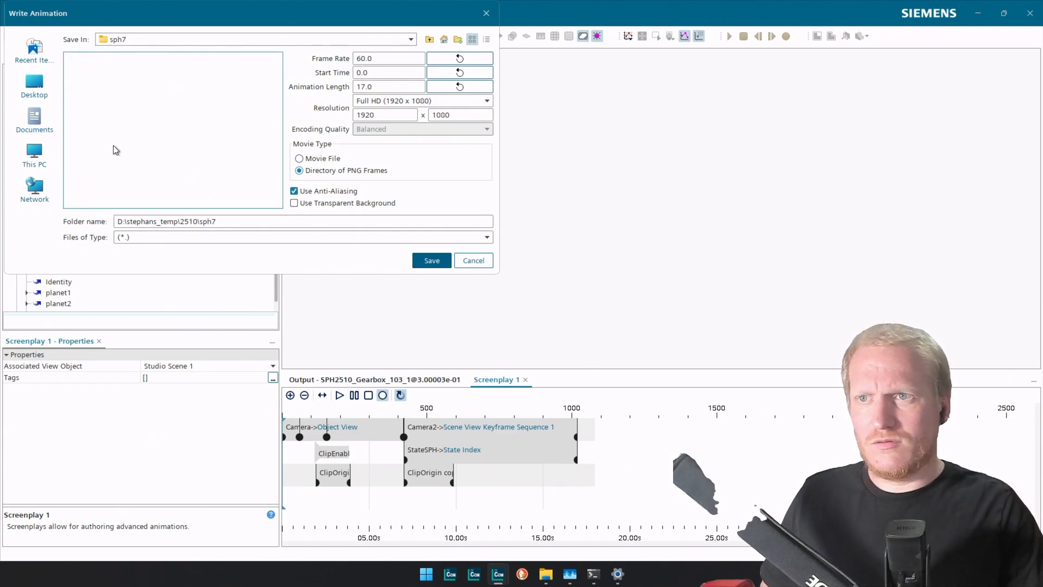
pyautogui.click(433, 262)
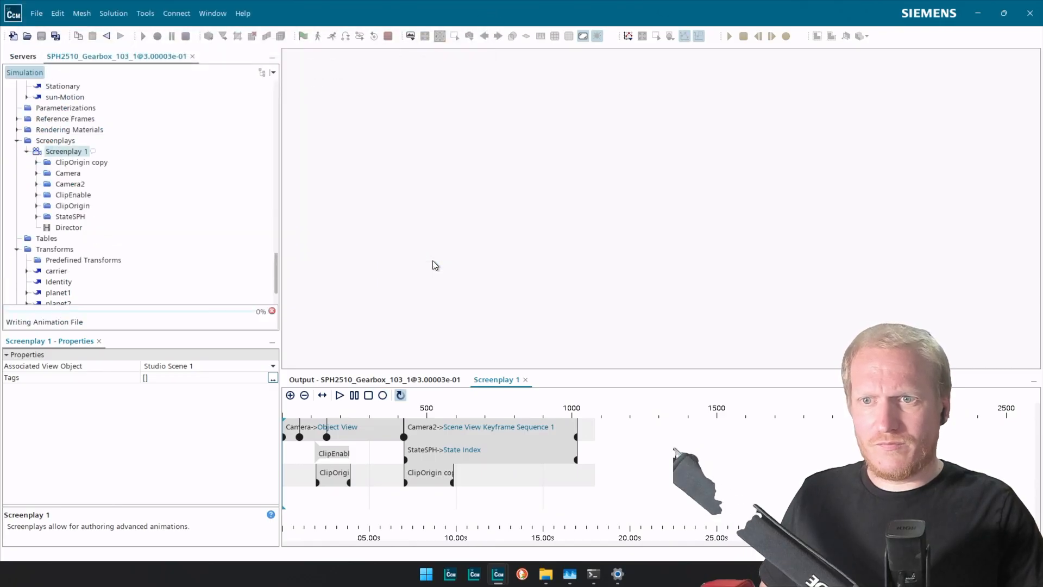